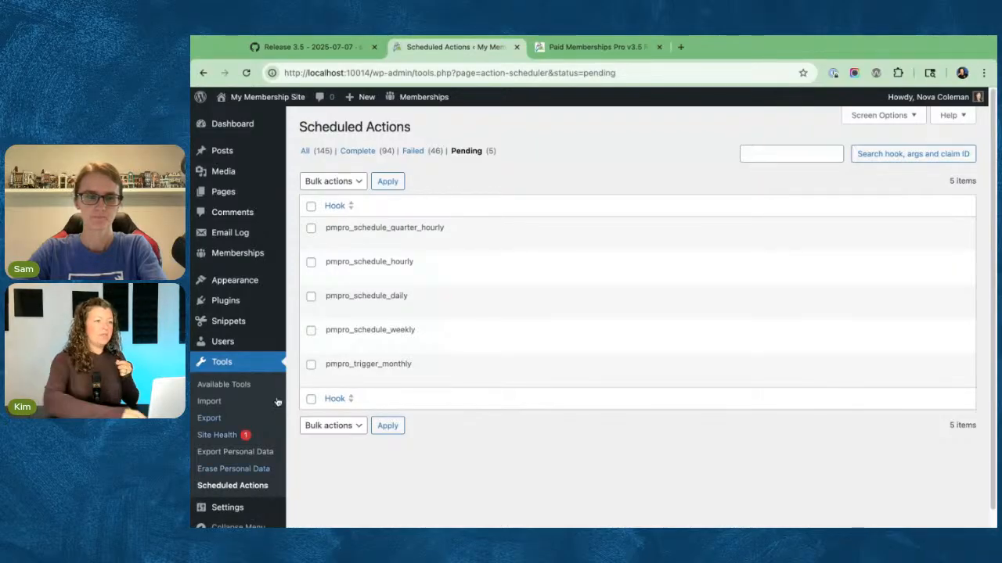
- Open the About Action Scheduler link from the PMPro v3.5 post, then highlight the pmpro_schedule_quarter_hourly hook in the pending Scheduled Actions
left_click(595, 47)
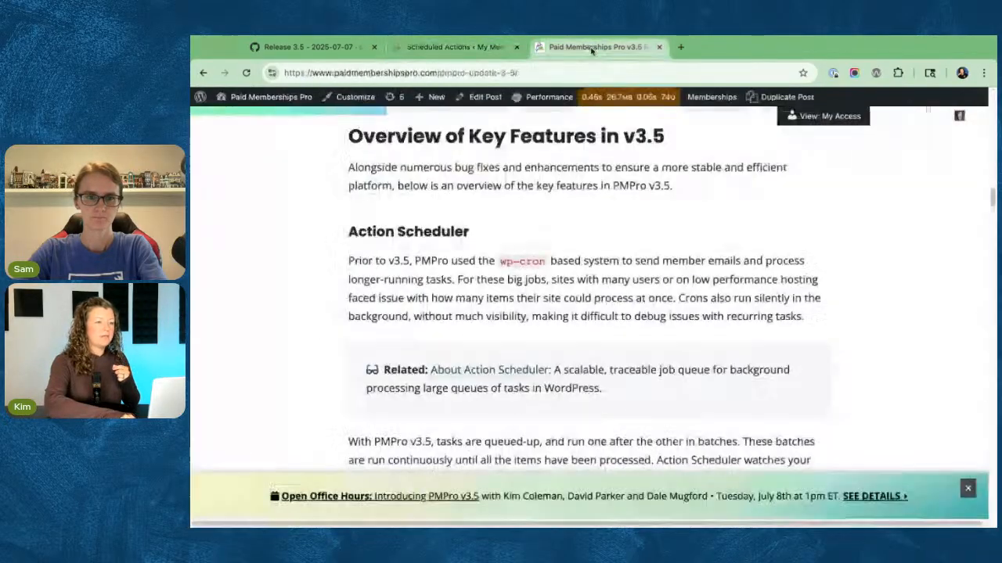
left_click(489, 368)
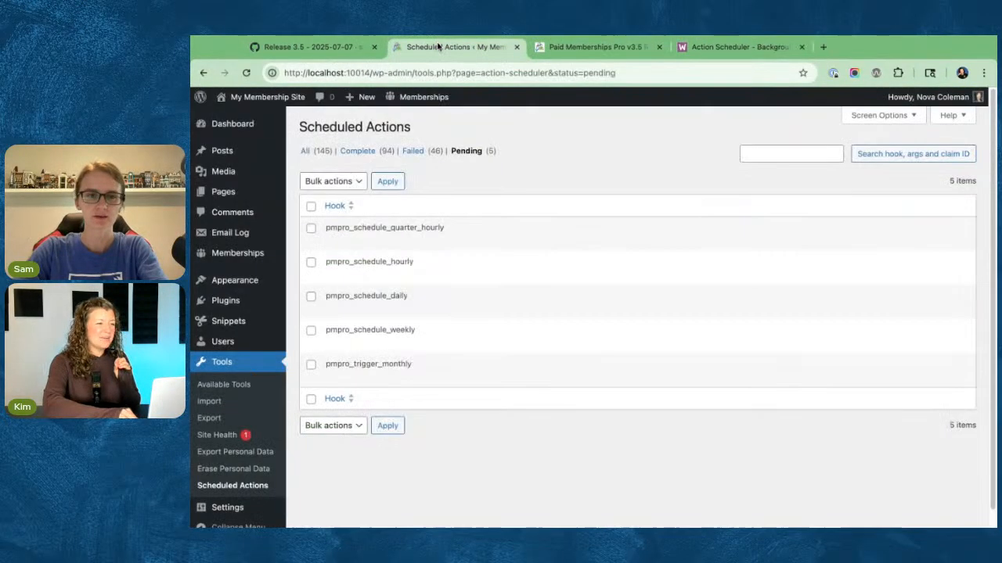
left_click(438, 45)
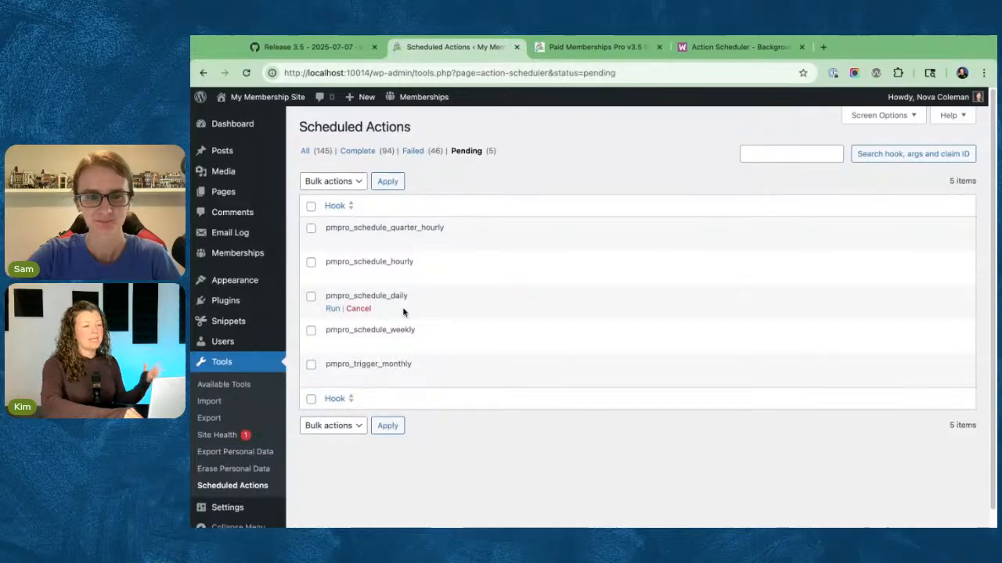
left_click_drag(391, 227, 444, 228)
left_click(440, 227)
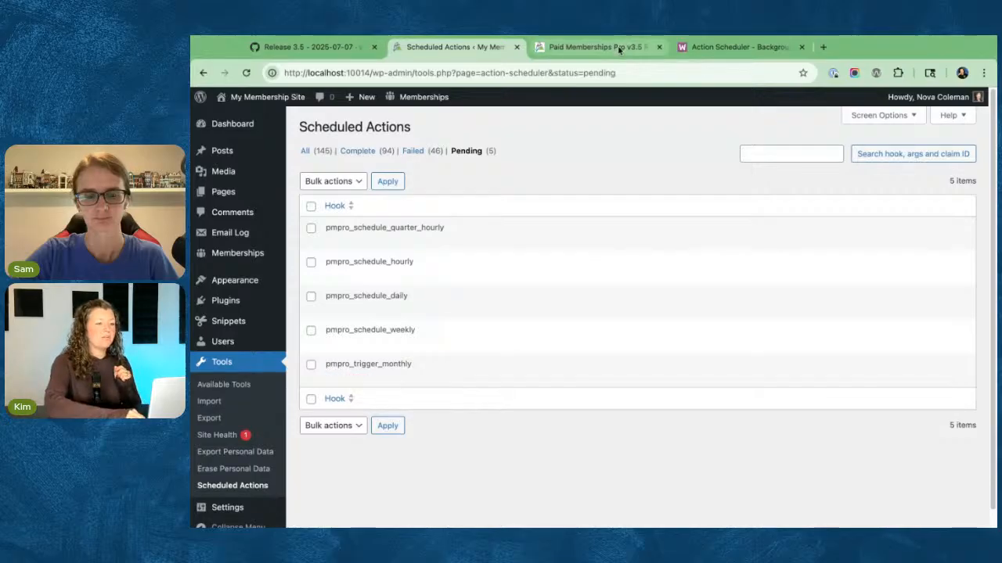
- Find the paragraph about Action Scheduler-powered emails in the PMPro v3.5 update post and highlight its membership expiration wording
left_click(595, 47)
scroll(423, 340, "down", 3)
scroll(311, 359, "down", 4)
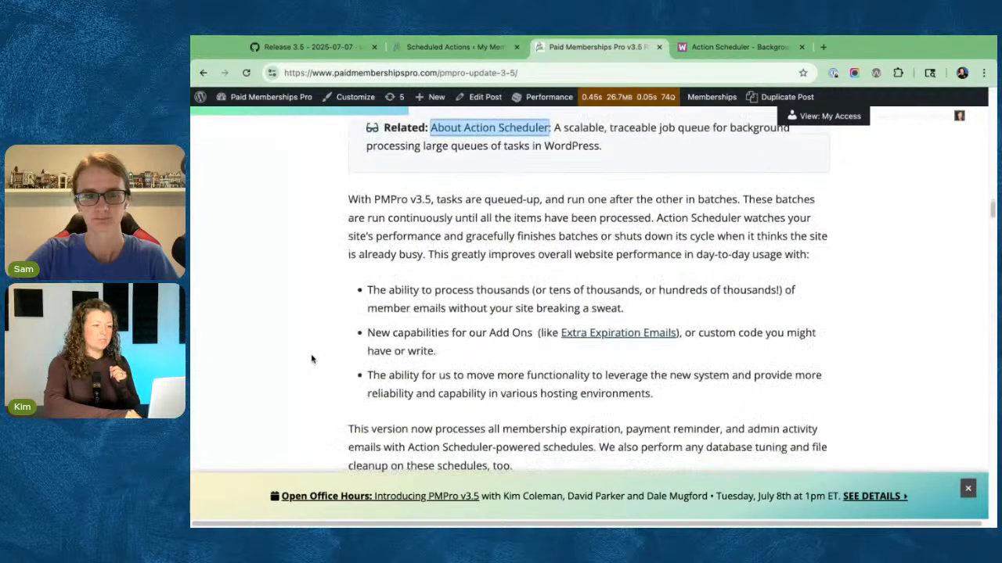
scroll(482, 335, "up", 1)
left_click_drag(482, 335, 733, 338)
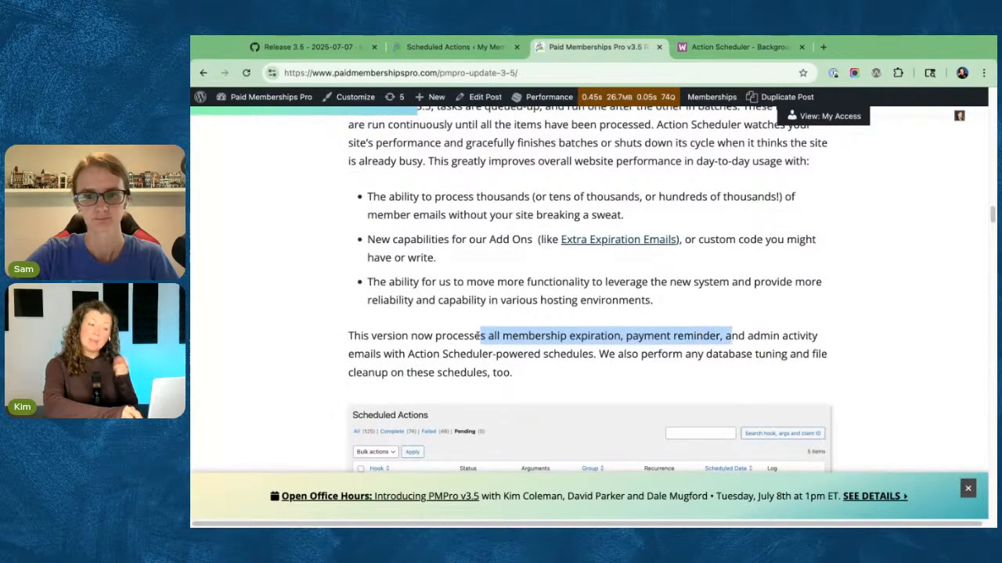
left_click(443, 337)
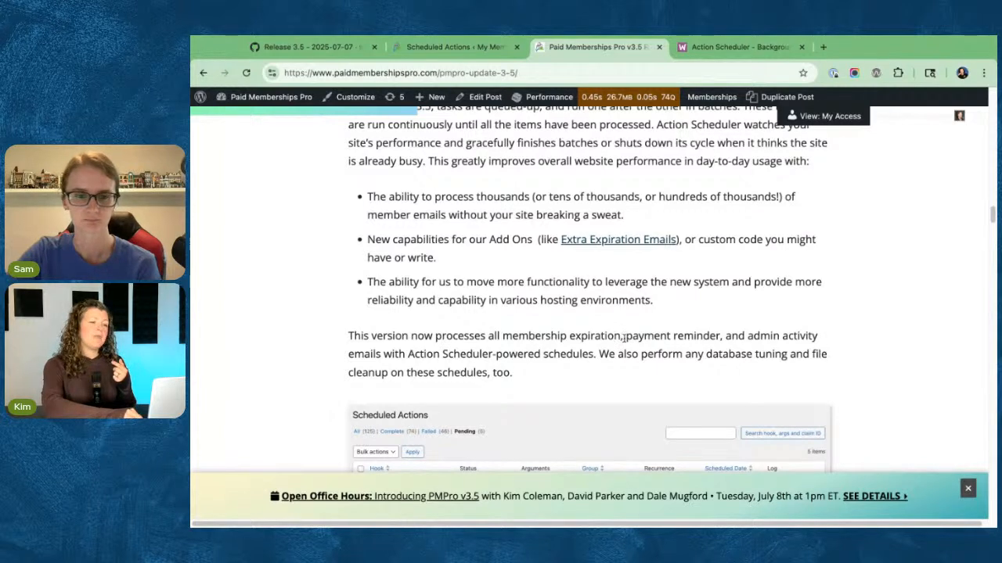
- Highlight the payment reminder, admin activity emails and Action Scheduler-powered schedules wording in the same paragraph, one after another
left_click_drag(720, 336, 624, 336)
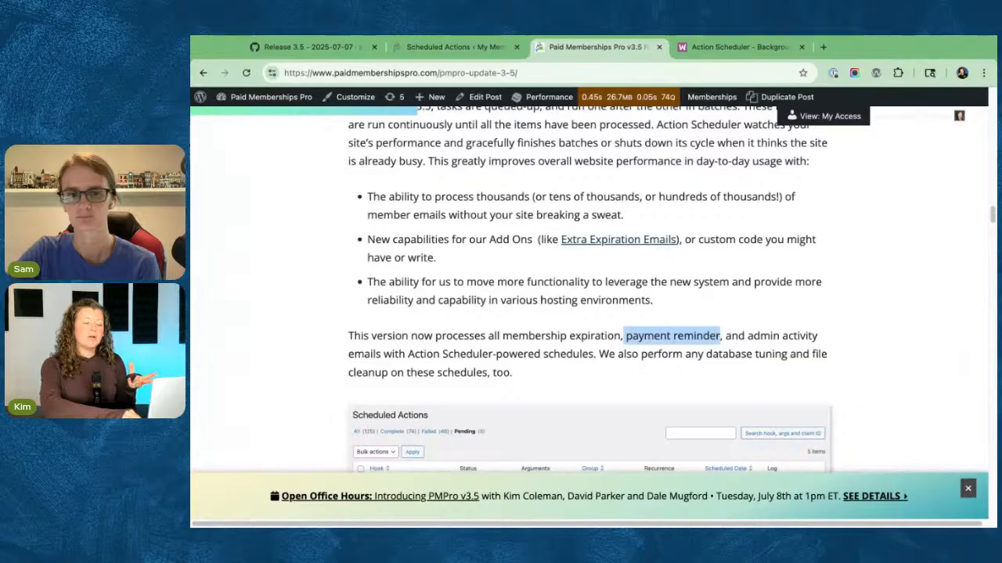
left_click(625, 336)
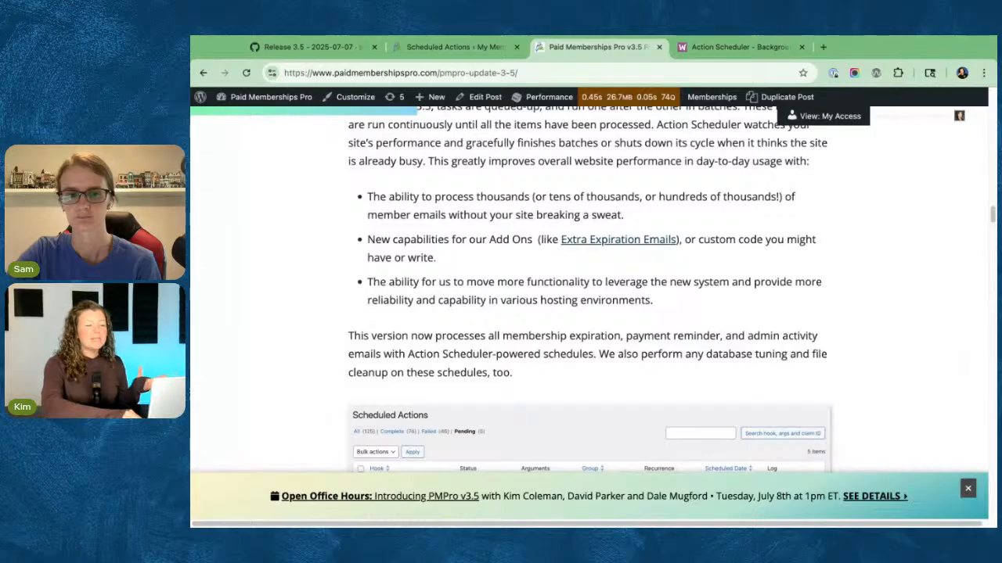
left_click_drag(749, 336, 381, 354)
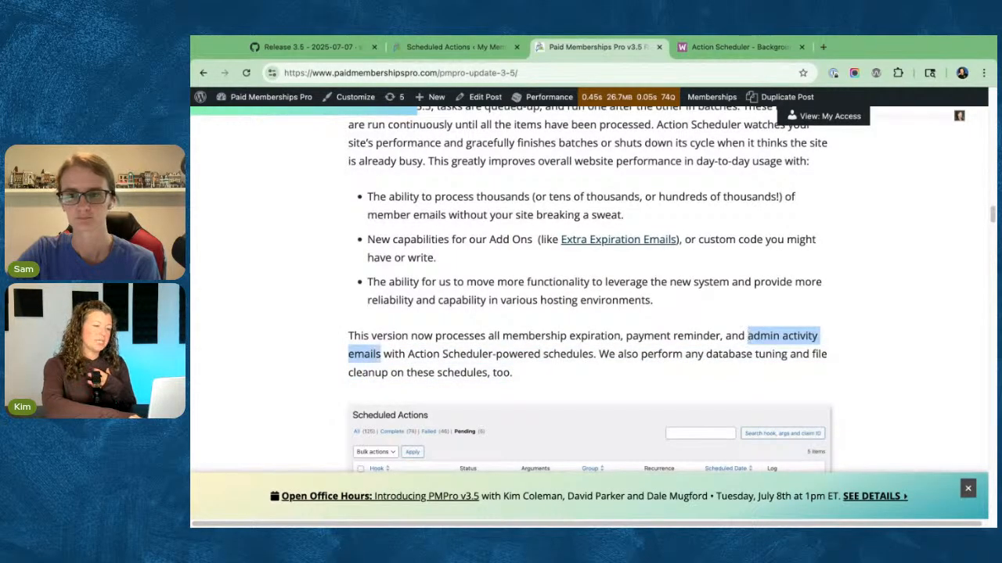
left_click(446, 369)
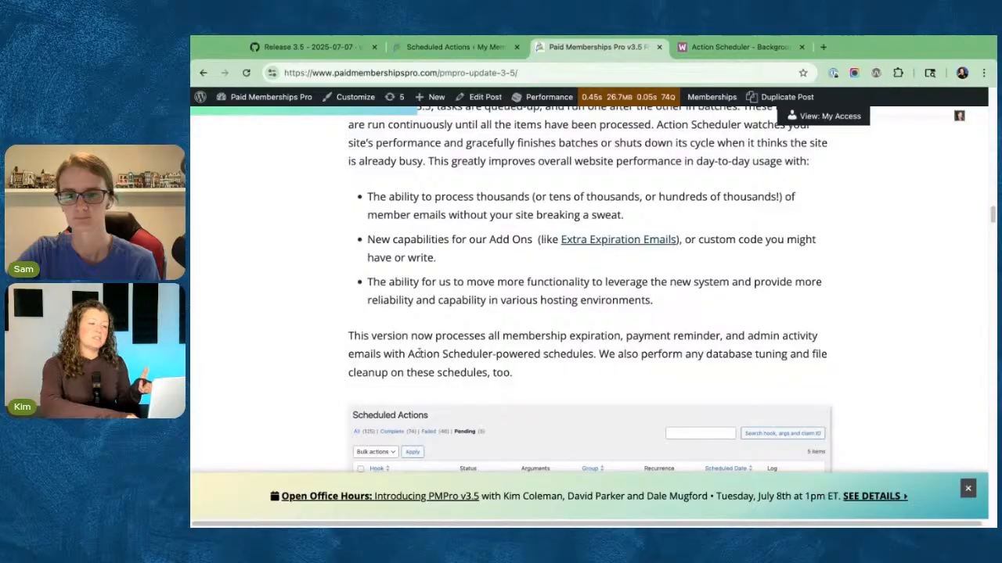
left_click_drag(610, 354, 419, 353)
left_click(421, 353)
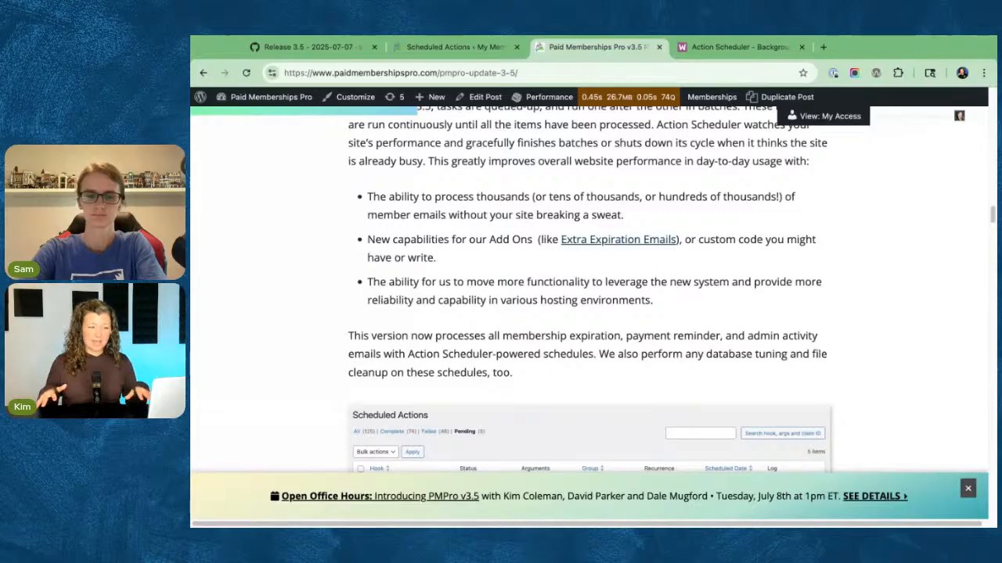
- List all scheduled actions on the membership site and highlight the woocommerce_cleanup_draft_orders and affwp_daily_scheduled_events hooks
left_click(450, 47)
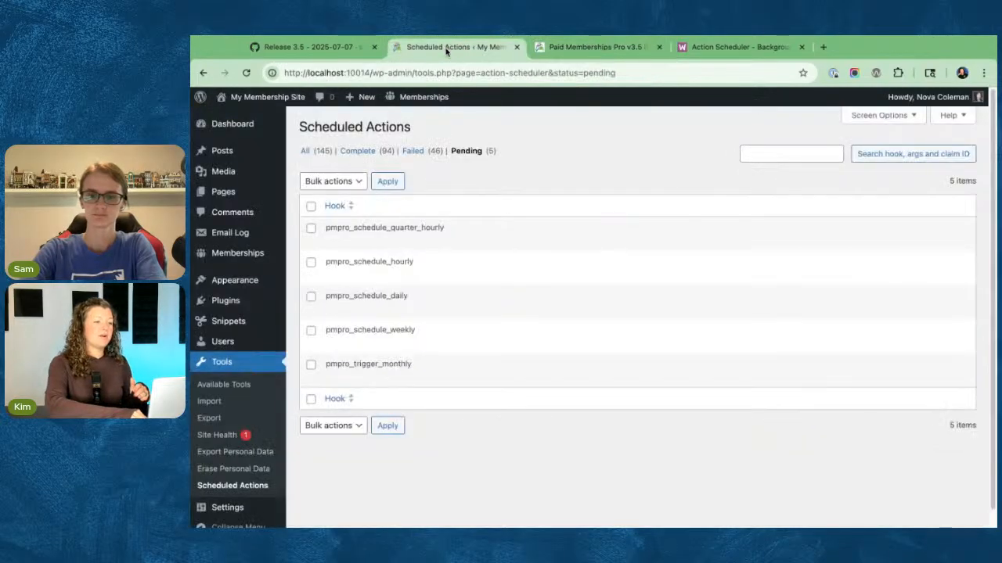
left_click(303, 151)
triple_click(301, 127)
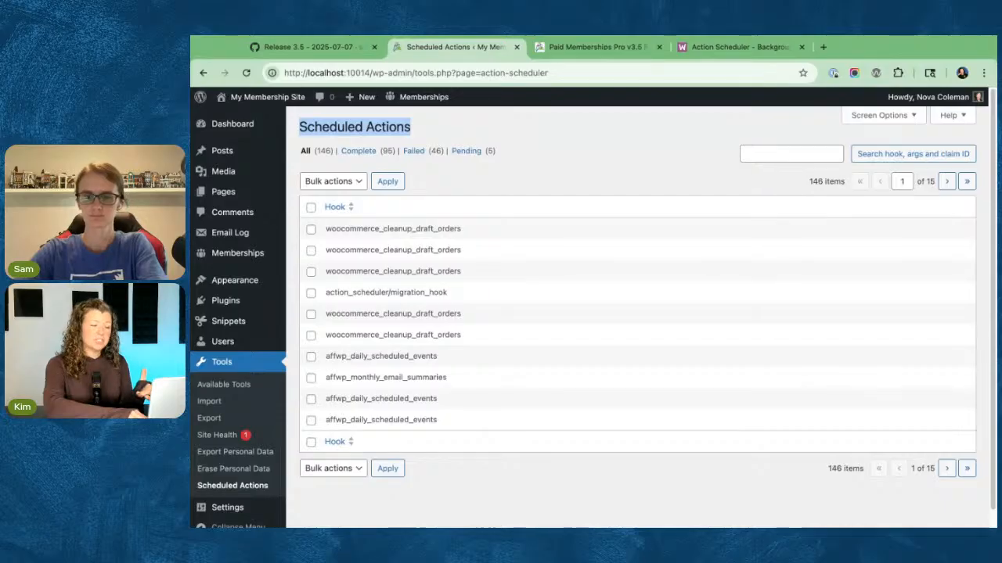
double_click(327, 229)
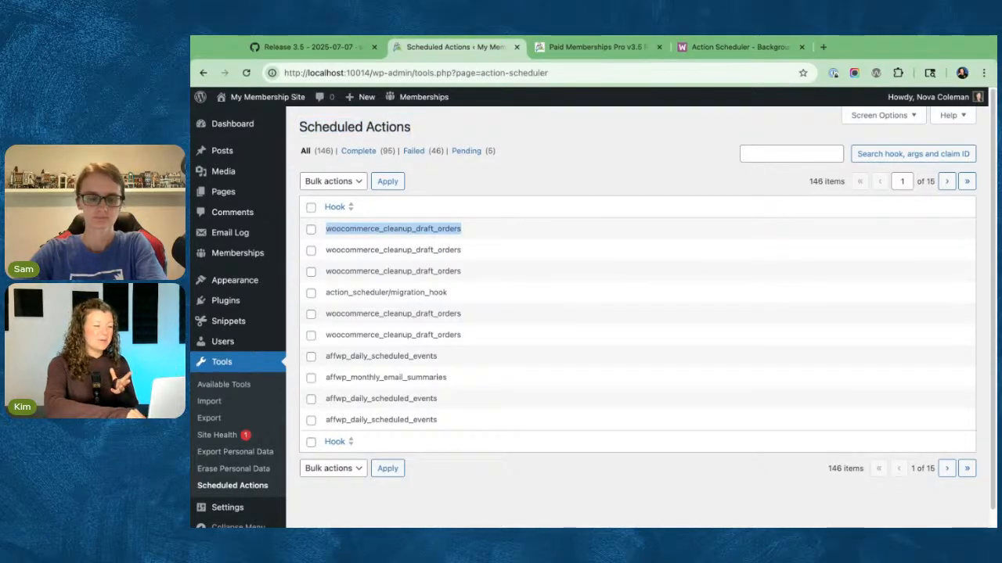
double_click(327, 357)
- Page through the full list of scheduled actions up to page 5
left_click(946, 187)
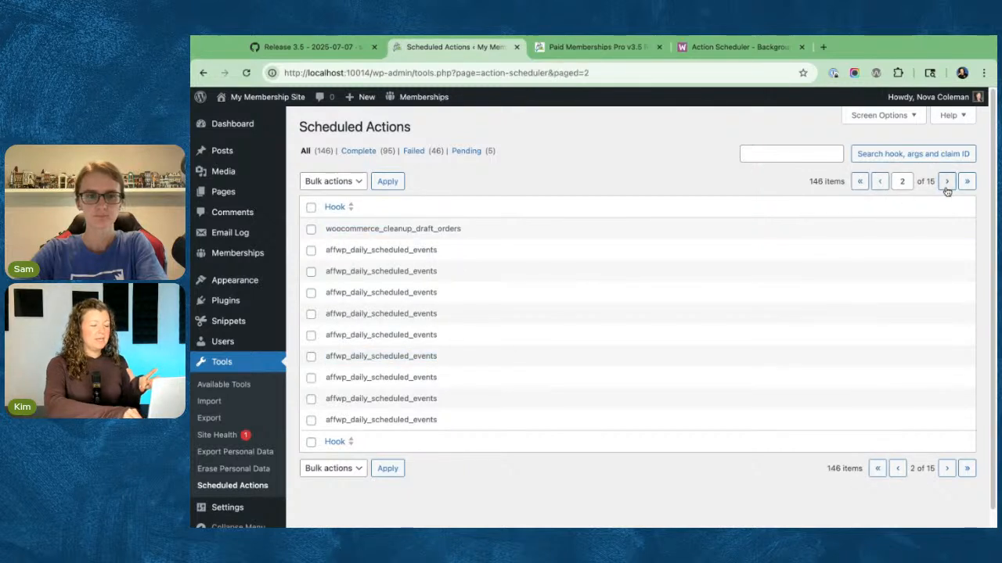
left_click(946, 188)
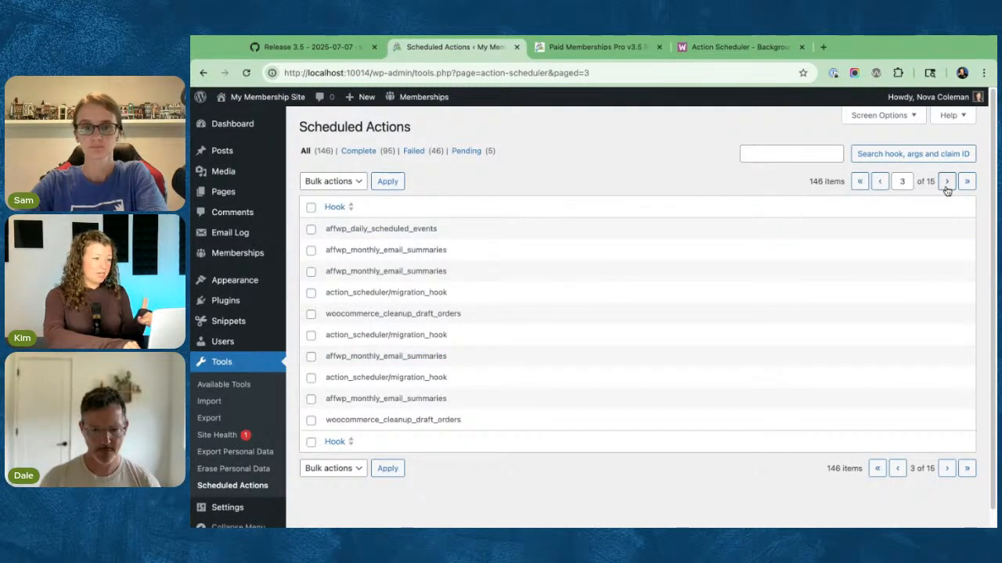
left_click(946, 186)
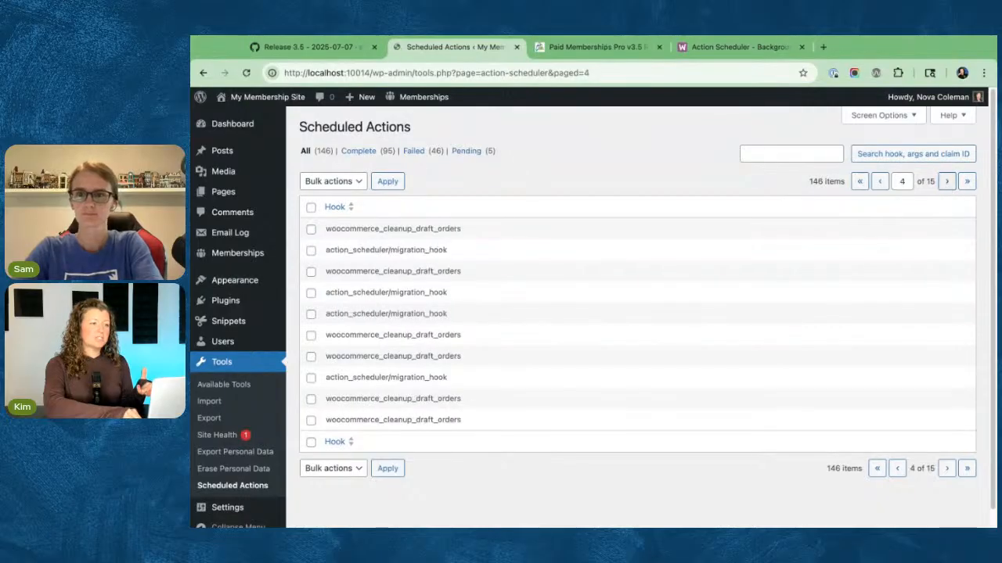
left_click(952, 185)
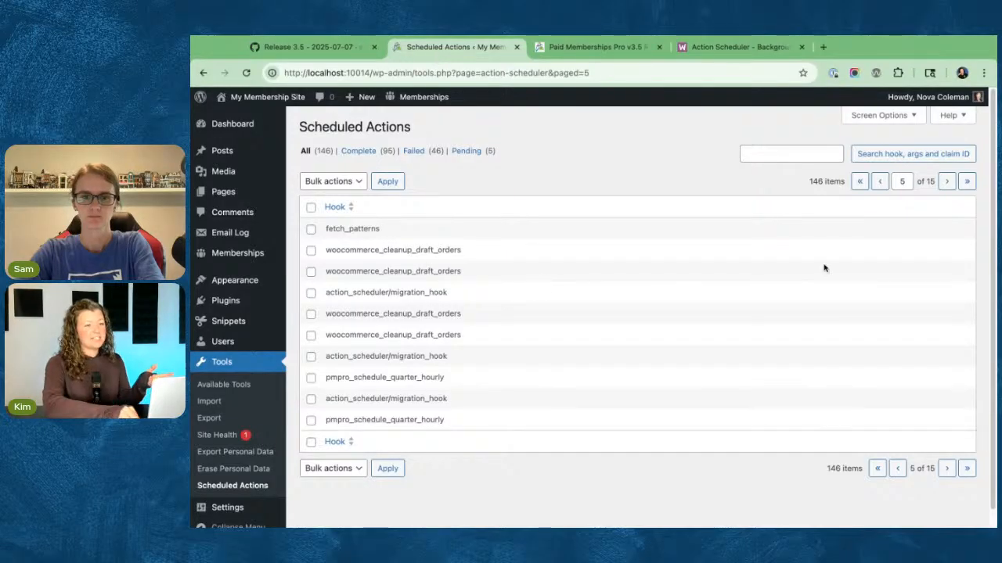
- Filter the scheduled actions by Complete and then by Pending
left_click(358, 151)
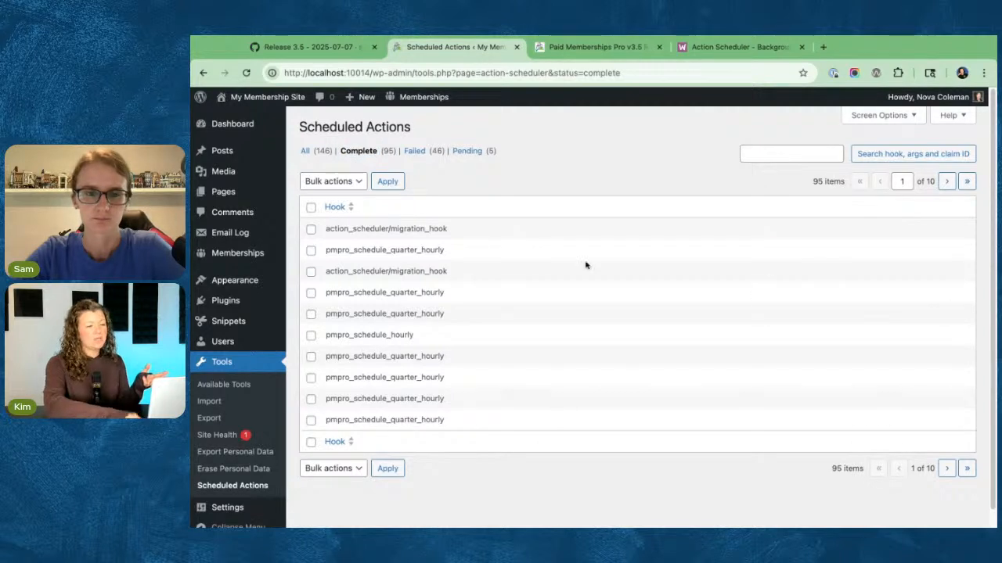
left_click(468, 150)
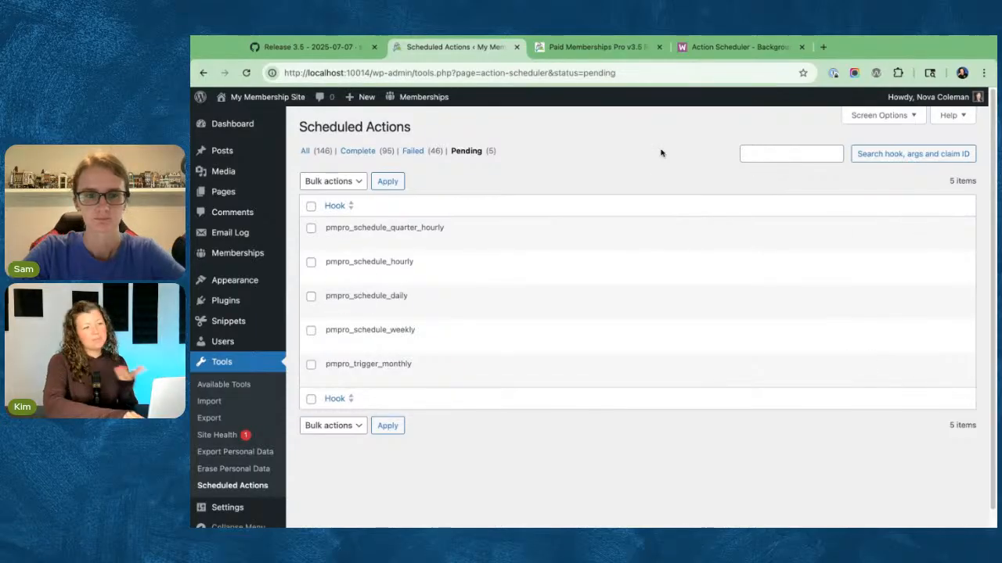
key("super+Tab")
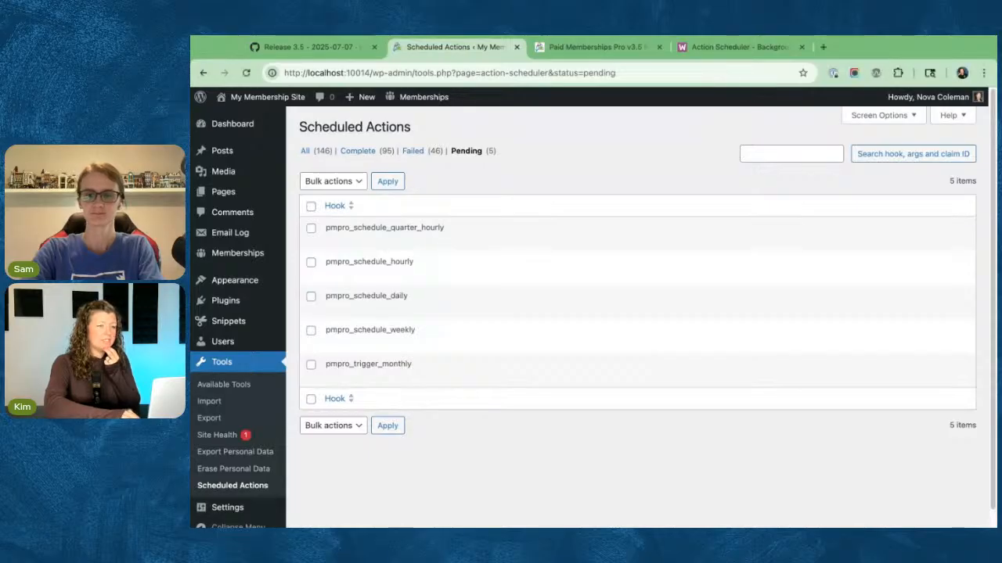
- Bring up the actionscheduler.org page and highlight its Version 3.0 link
left_click(726, 48)
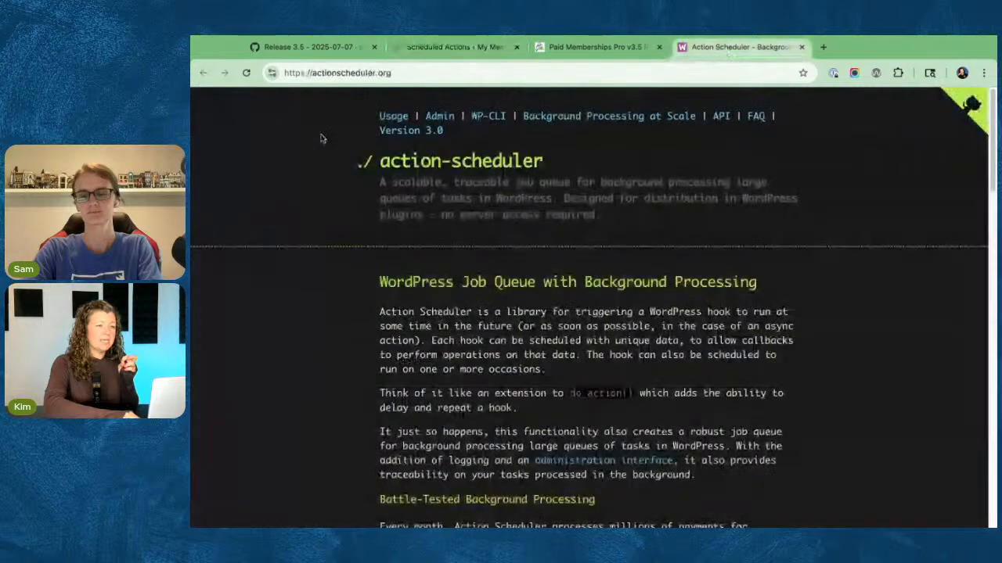
triple_click(374, 130)
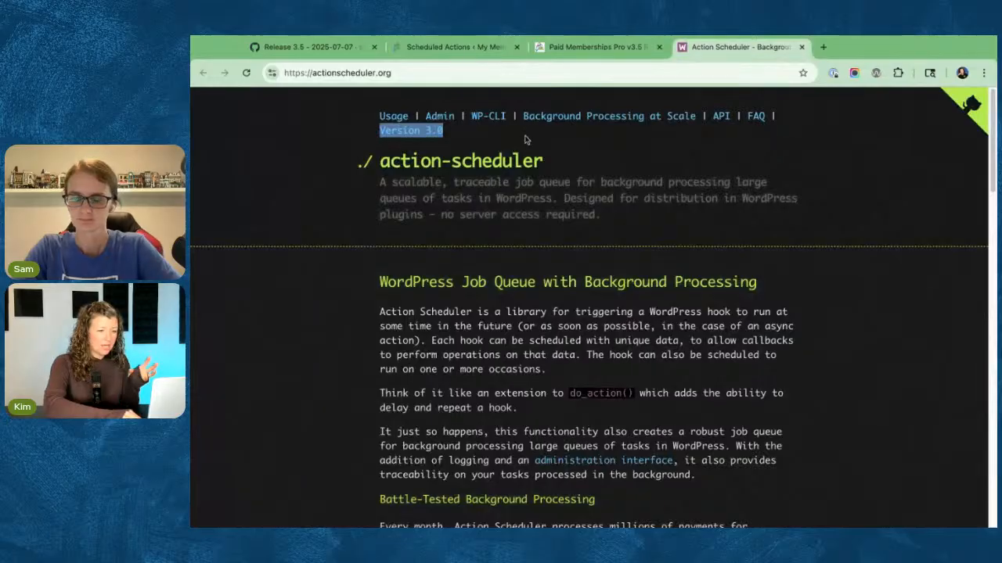
left_click(502, 144)
- Show the GitHub 3.5 release notes, then return to the membership site and open its email logs
left_click(450, 49)
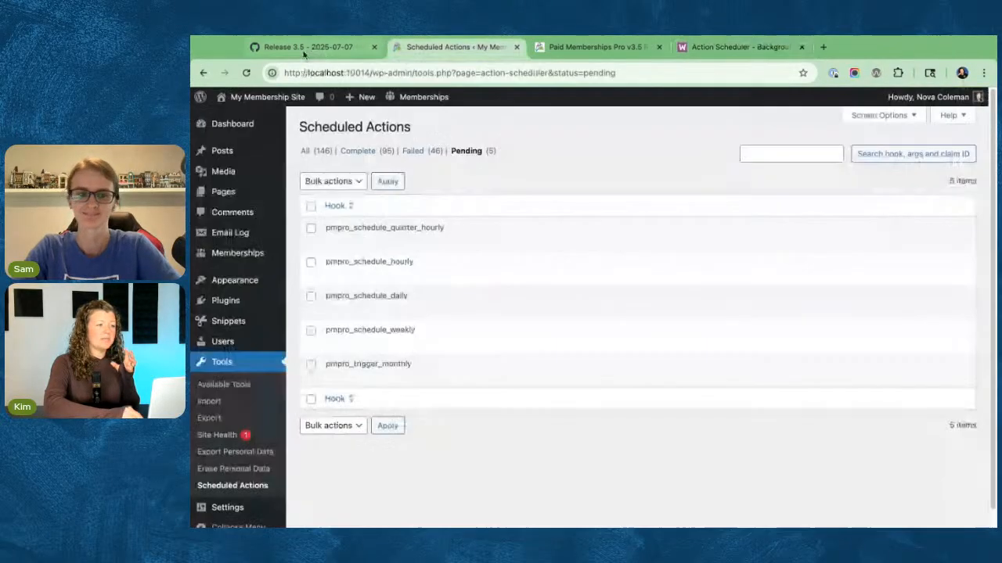
left_click(311, 51)
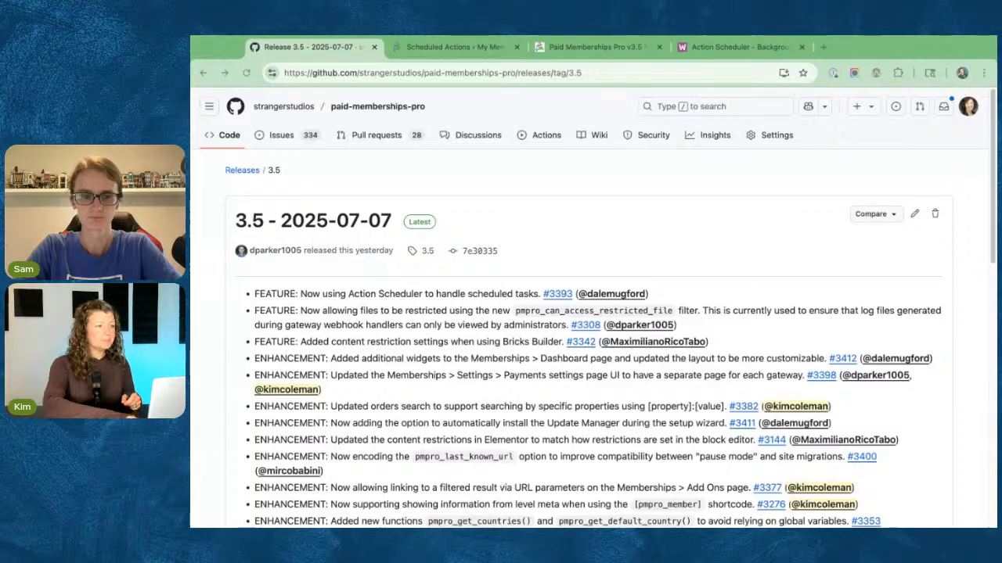
left_click(454, 47)
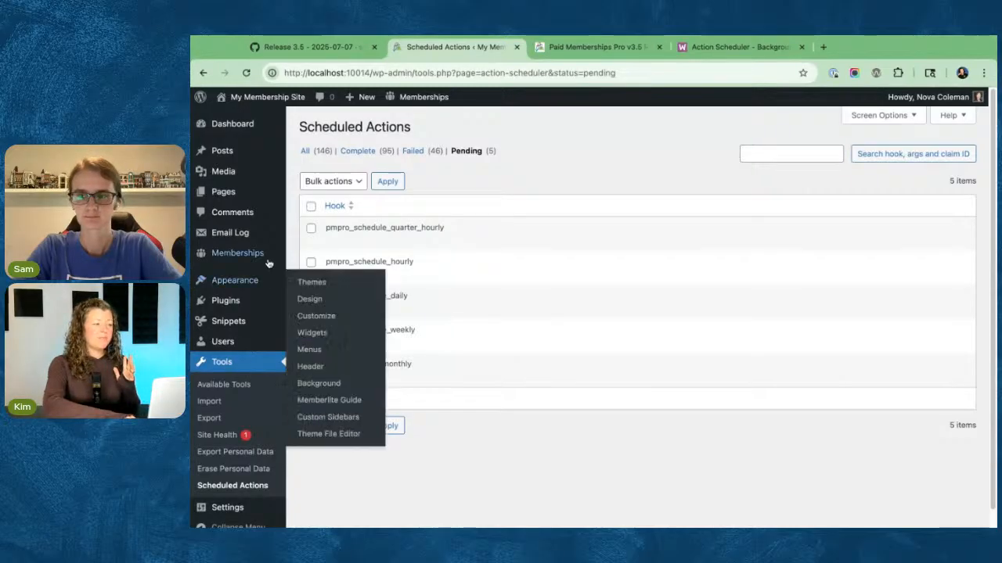
left_click(228, 233)
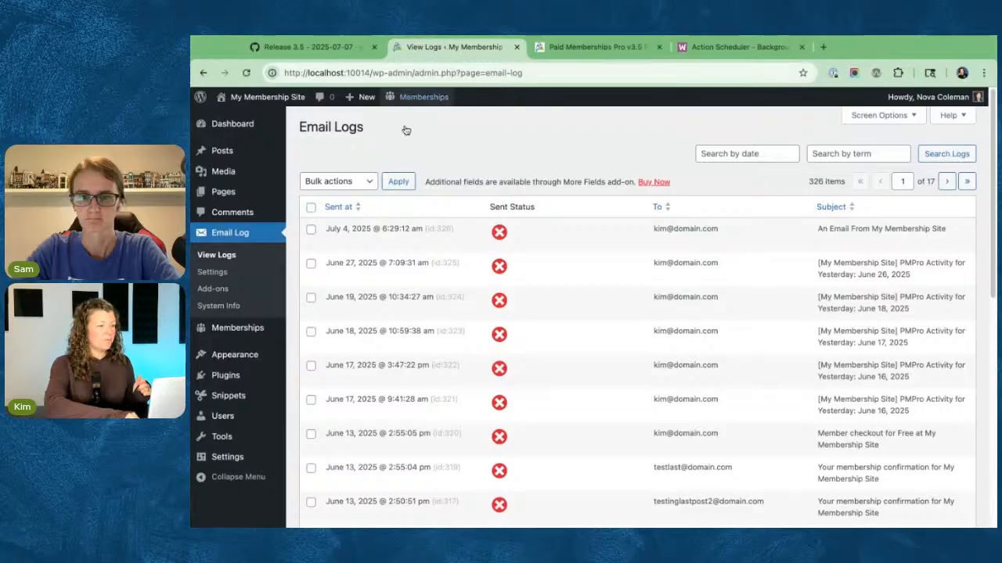
- Filter the installed plugins to active ones and view the details of the Email Log plugin
left_click(225, 376)
left_click(352, 151)
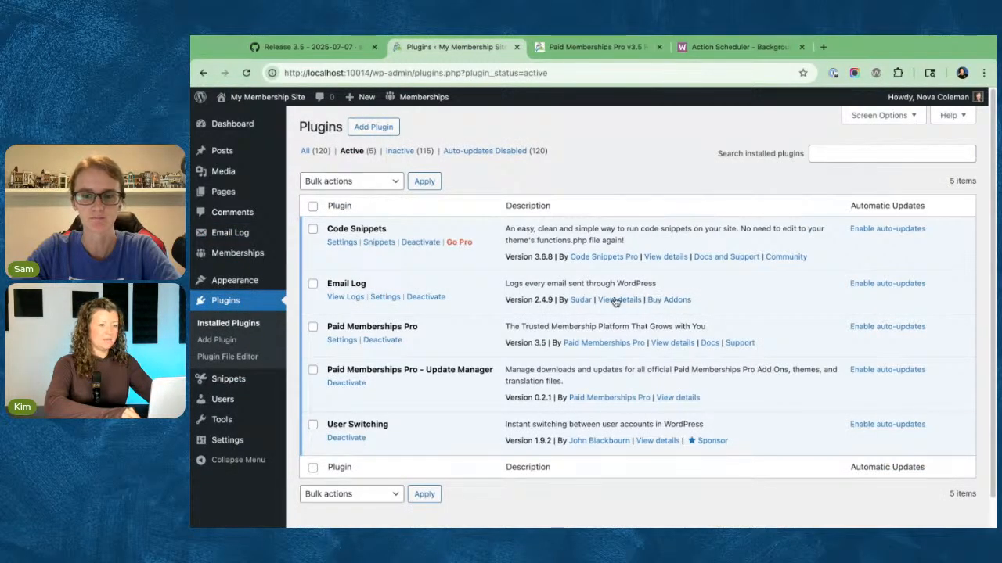
left_click(615, 301)
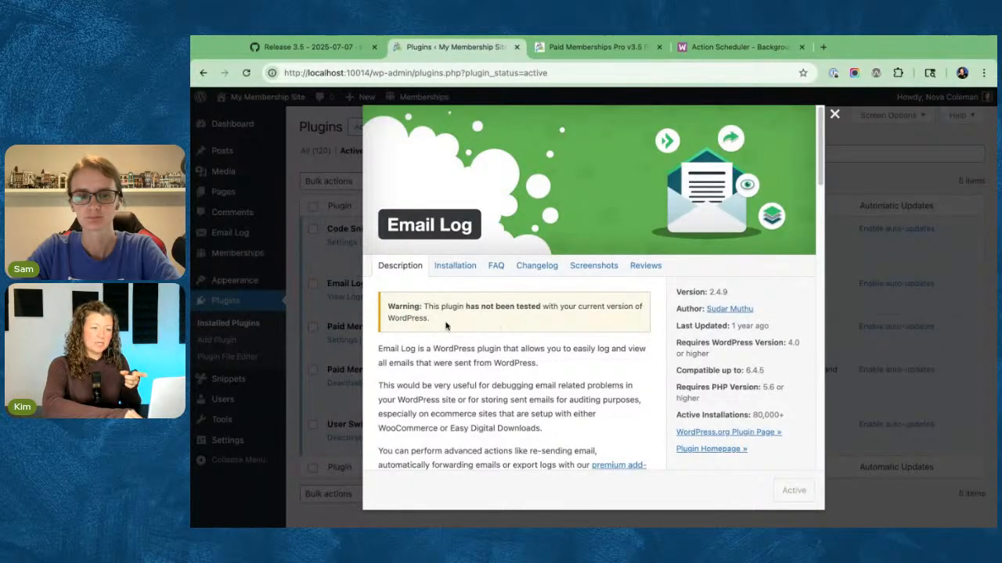
- Visit brevo.com in a new browser tab, then close that tab
key("ctrl+t")
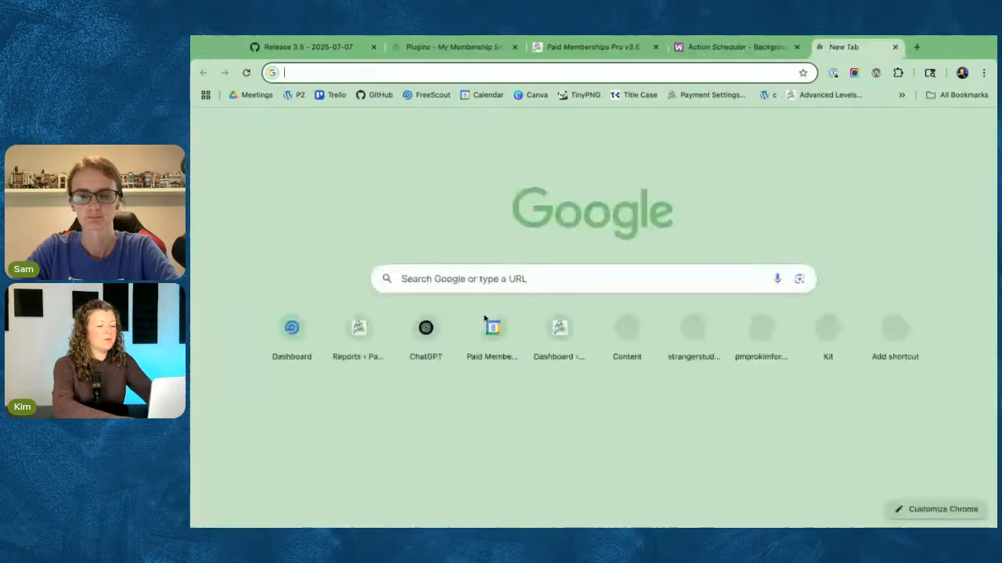
type("brevo.com")
key("Return")
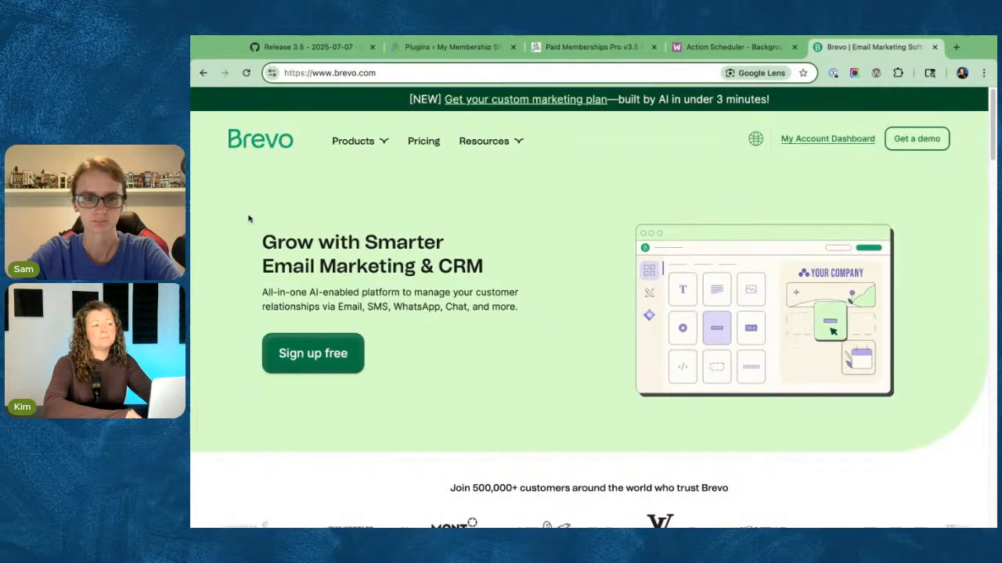
key("ctrl+w")
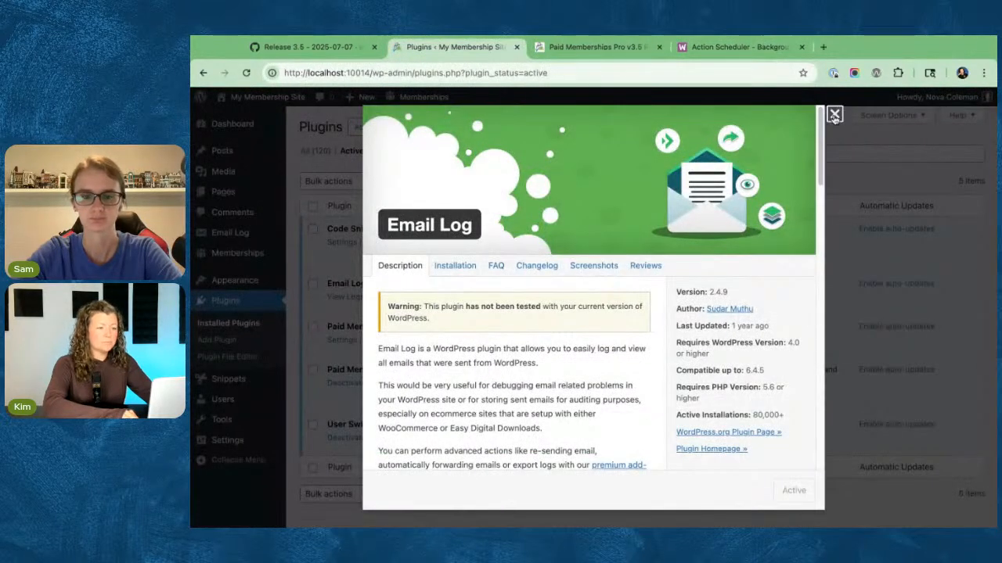
- Close the Email Log plugin details and highlight the Action Scheduler feature entry in the GitHub 3.5 release notes
left_click(834, 116)
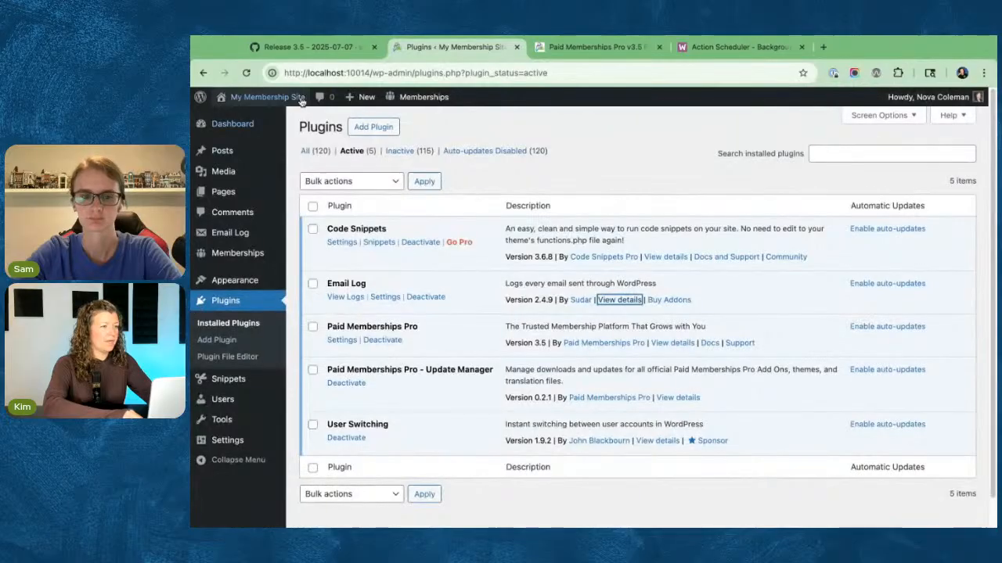
left_click(311, 51)
triple_click(254, 298)
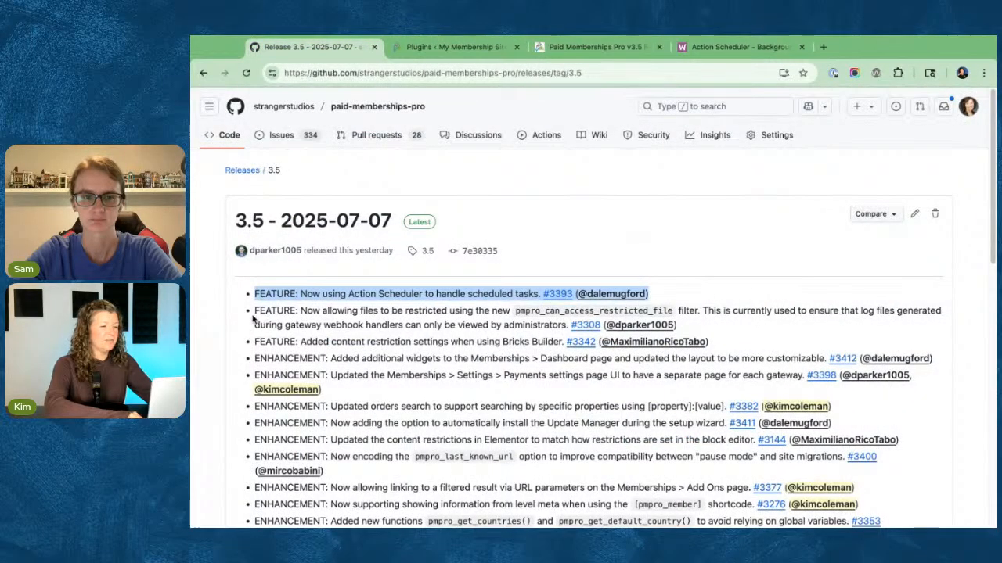
- Highlight the feature entry about restricting files with the pmpro_can_access_restricted_file filter in the GitHub 3.5 release notes
left_click(254, 310)
left_click_drag(254, 311, 392, 164)
scroll(235, 274, "up", 15)
left_click(235, 278)
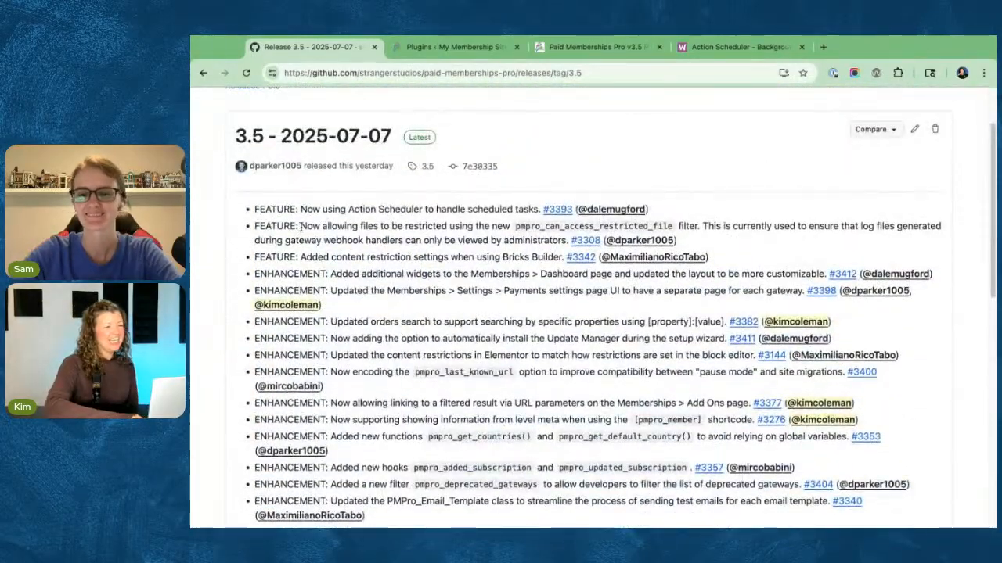
left_click_drag(300, 227, 676, 241)
left_click(224, 240)
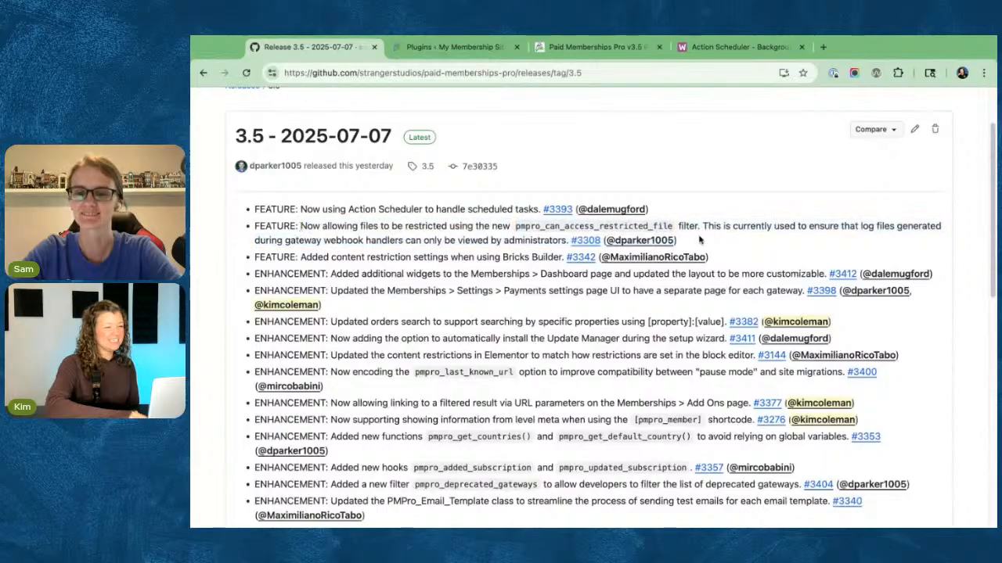
left_click(191, 242)
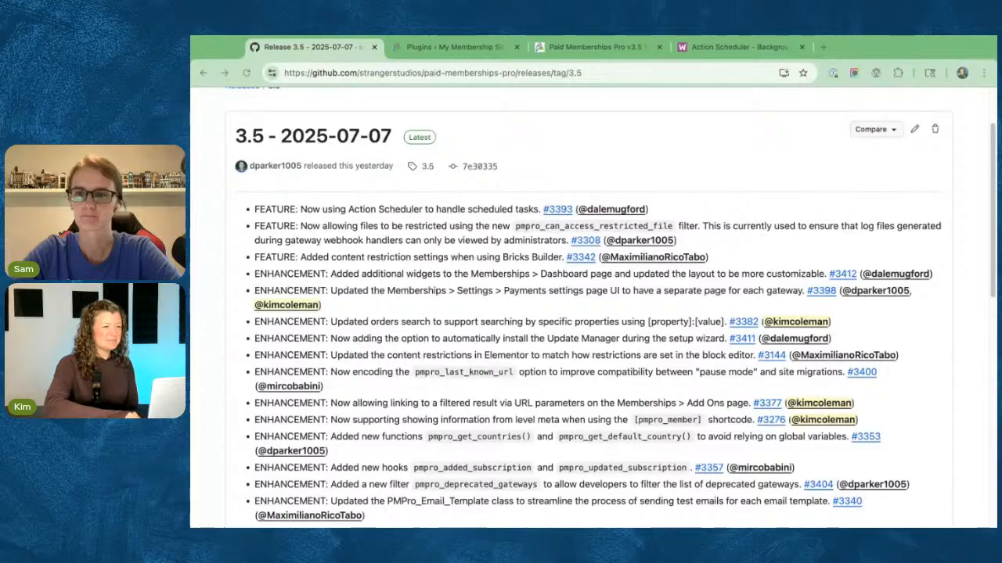
- Show the "Groundwork for Restricted Files" section of the Paid Memberships Pro v3.5 update post
left_click(594, 47)
scroll(269, 232, "down", 7)
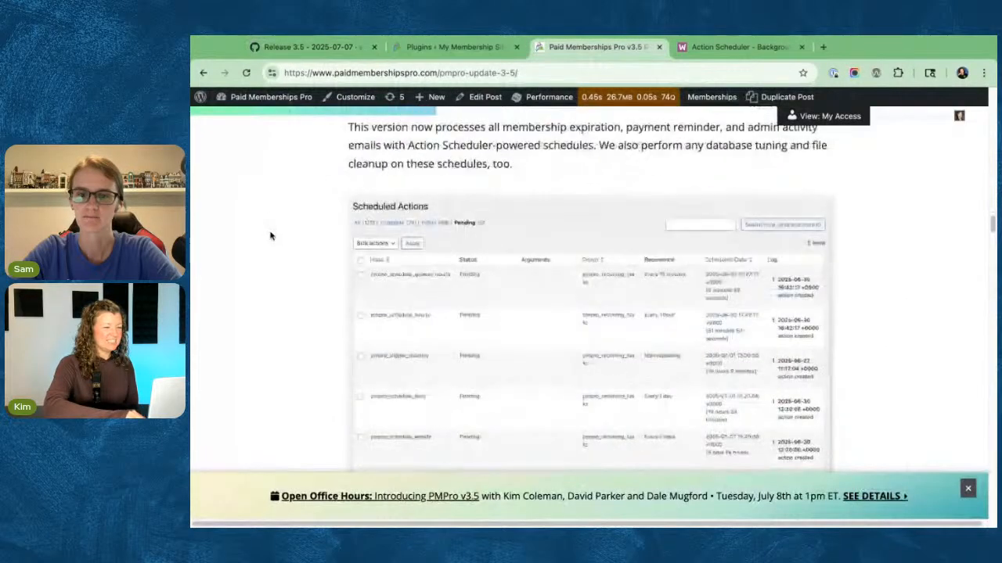
scroll(270, 235, "down", 4)
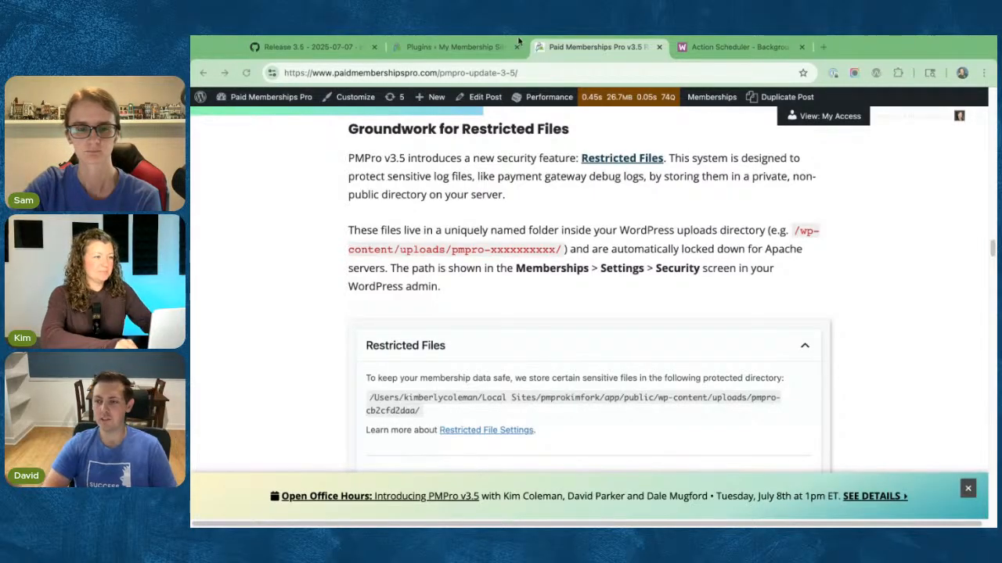
- Open the Paid Memberships Pro Security settings on the membership site
left_click(475, 50)
mouse_move(426, 96)
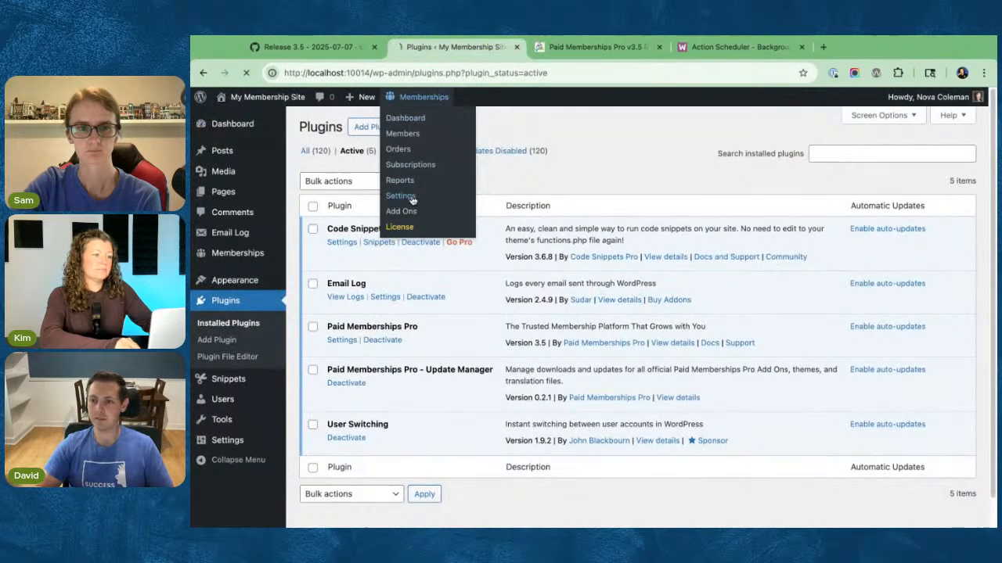
left_click(408, 196)
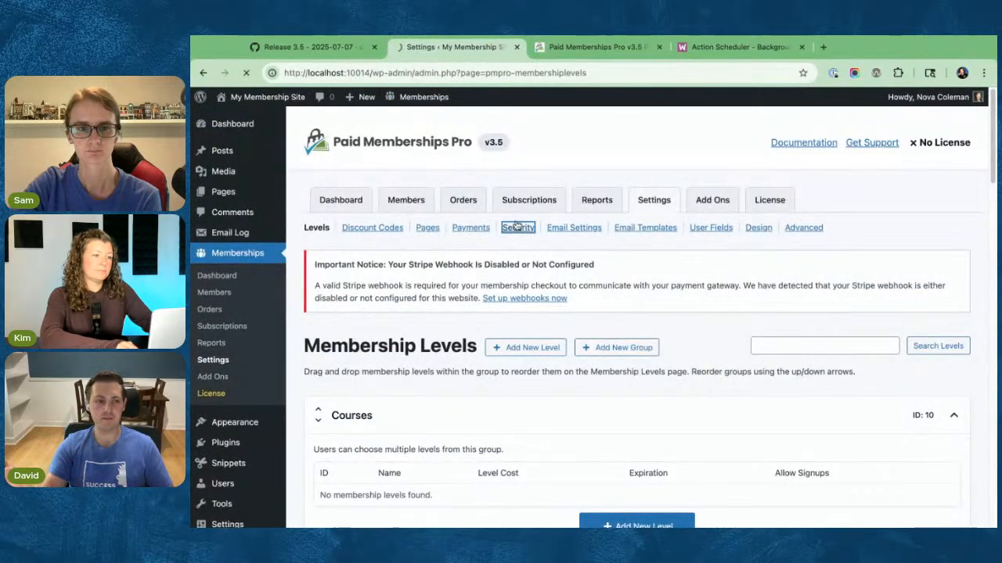
left_click(518, 227)
- Show the update post's Restricted Files example alongside the Restricted Files section of the site's Security Settings
key("ctrl+Tab")
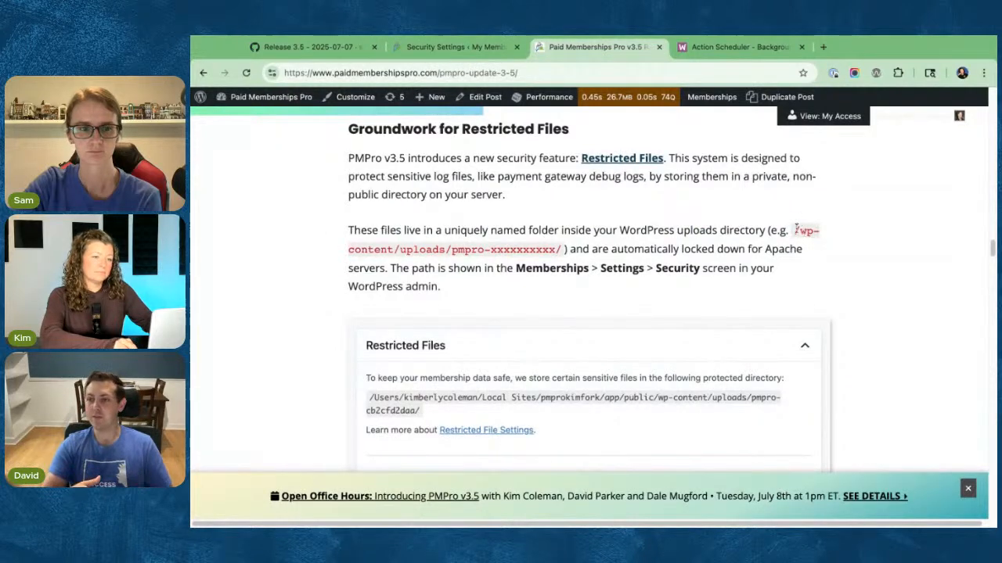
scroll(353, 264, "down", 4)
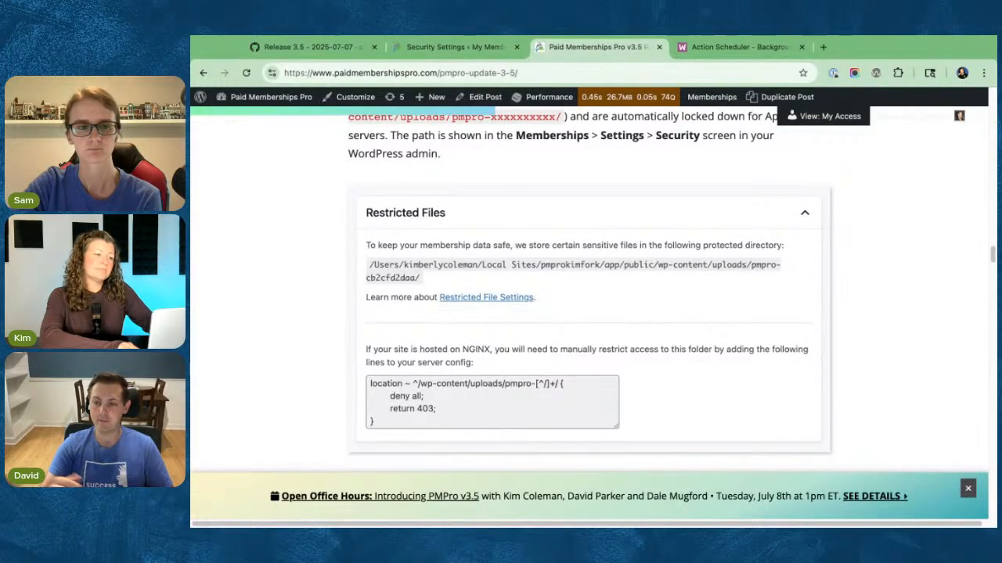
left_click(443, 50)
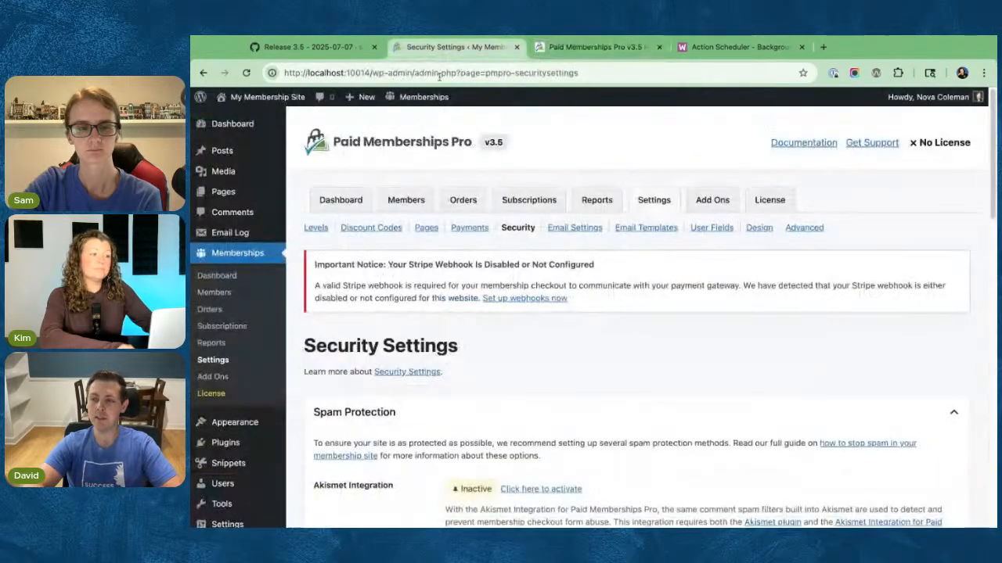
scroll(548, 327, "down", 3)
scroll(548, 327, "down", 5)
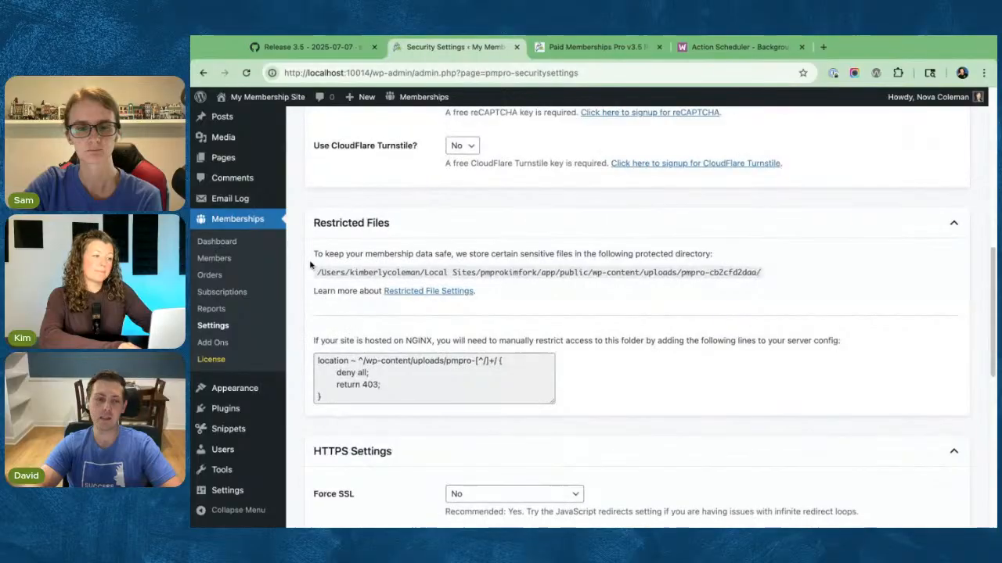
- Open the Restricted File Settings documentation in a new tab and show its Restricted Files section
right_click(418, 295)
left_click(418, 295)
scroll(298, 233, "down", 3)
scroll(298, 233, "up", 3)
scroll(461, 295, "up", 1)
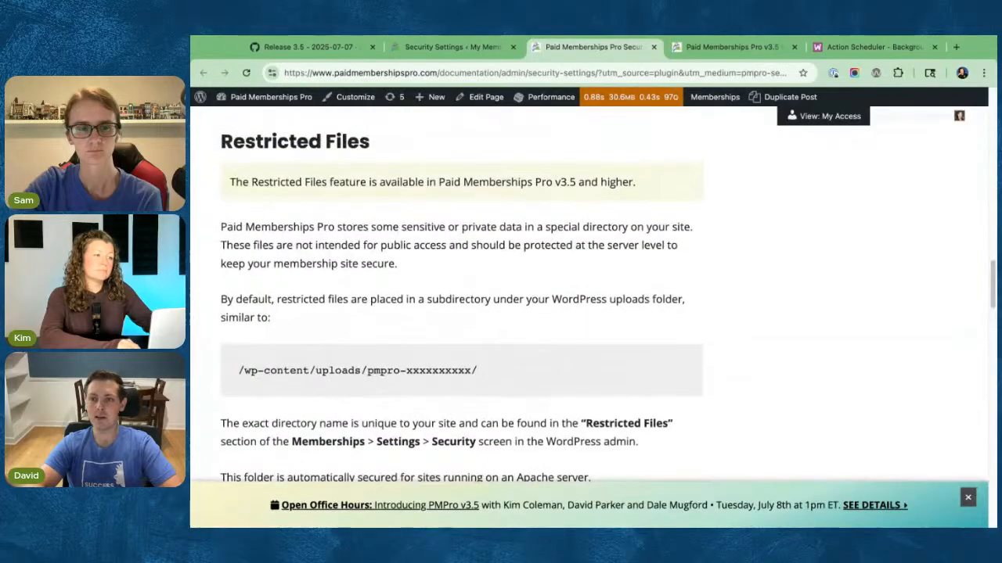
- Return to the site's Security Settings and highlight the uniquely named pmpro folder in the protected directory path
left_click(442, 52)
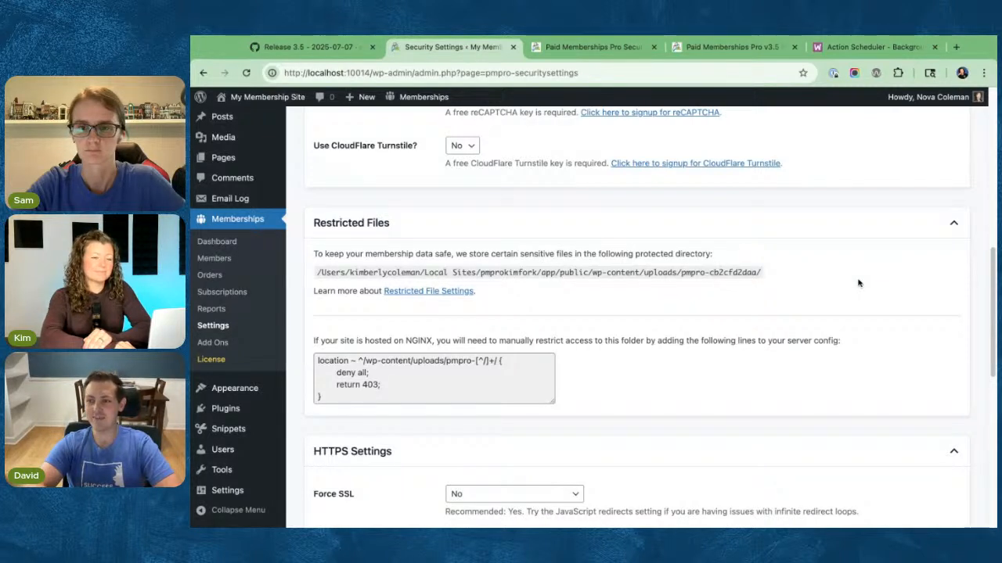
scroll(858, 290, "up", 1)
scroll(858, 290, "up", 1)
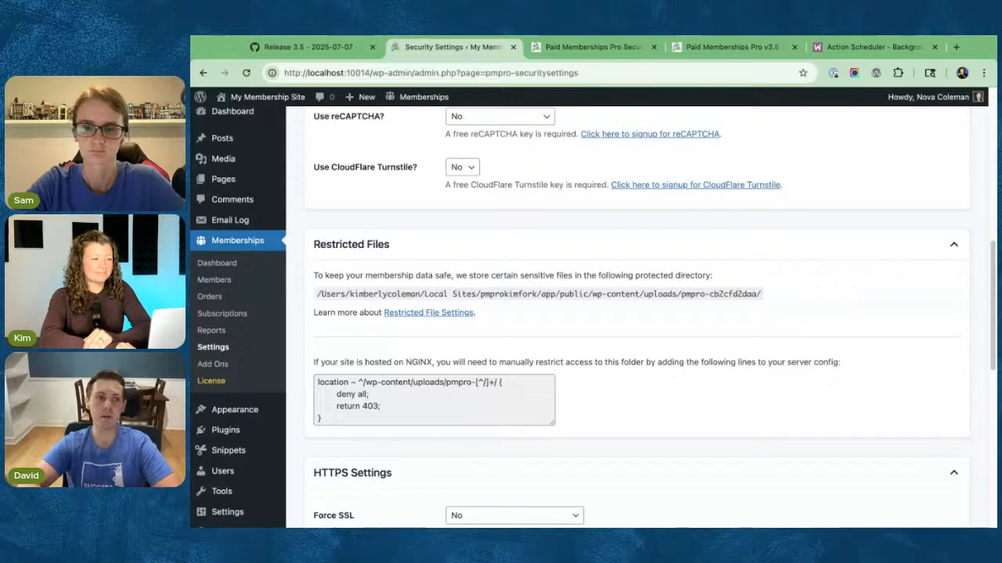
scroll(876, 280, "up", 10)
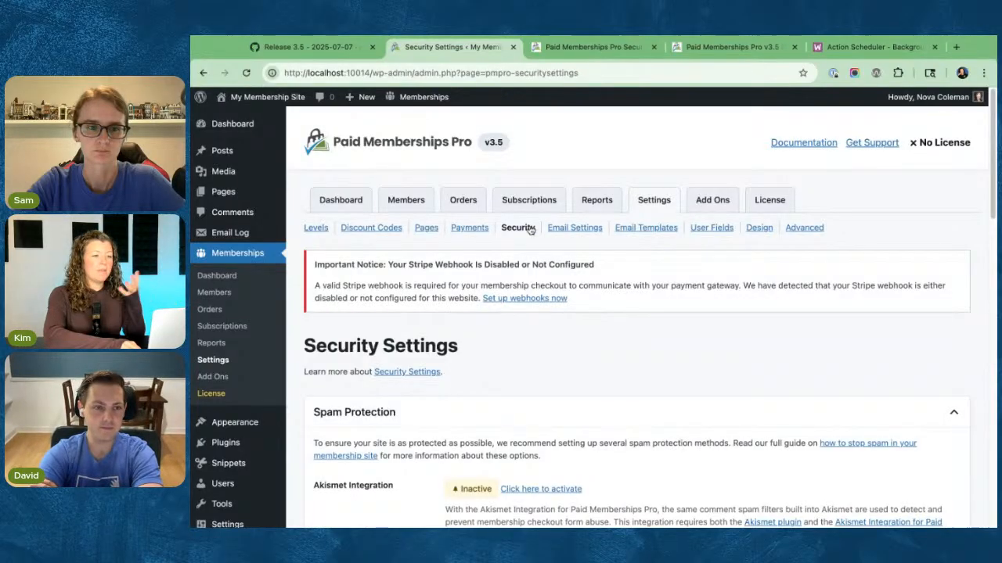
scroll(540, 392, "down", 2)
scroll(540, 392, "down", 6)
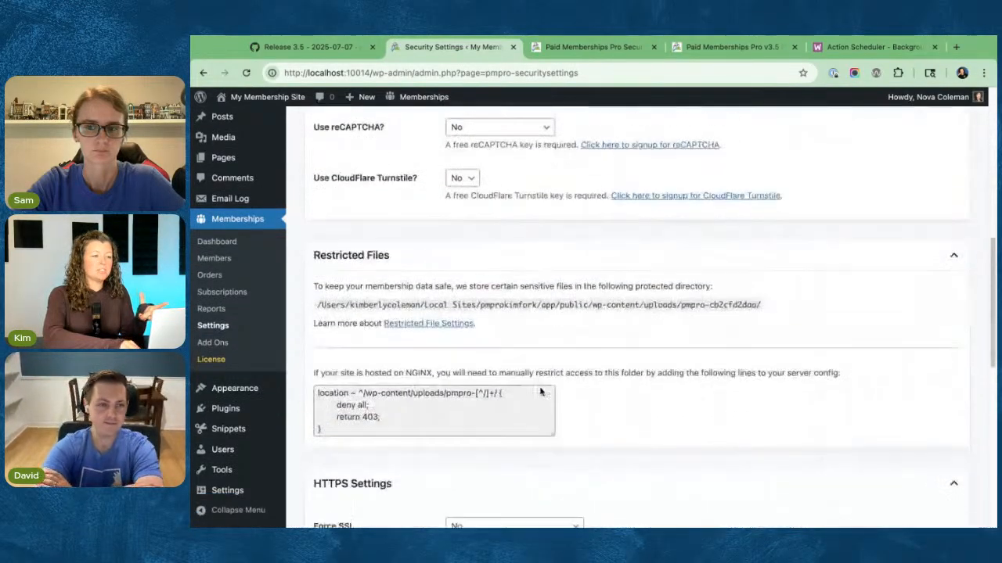
mouse_move(677, 208)
left_mouse_down()
mouse_move(759, 209)
mouse_move(678, 209)
left_mouse_up()
left_click(760, 209)
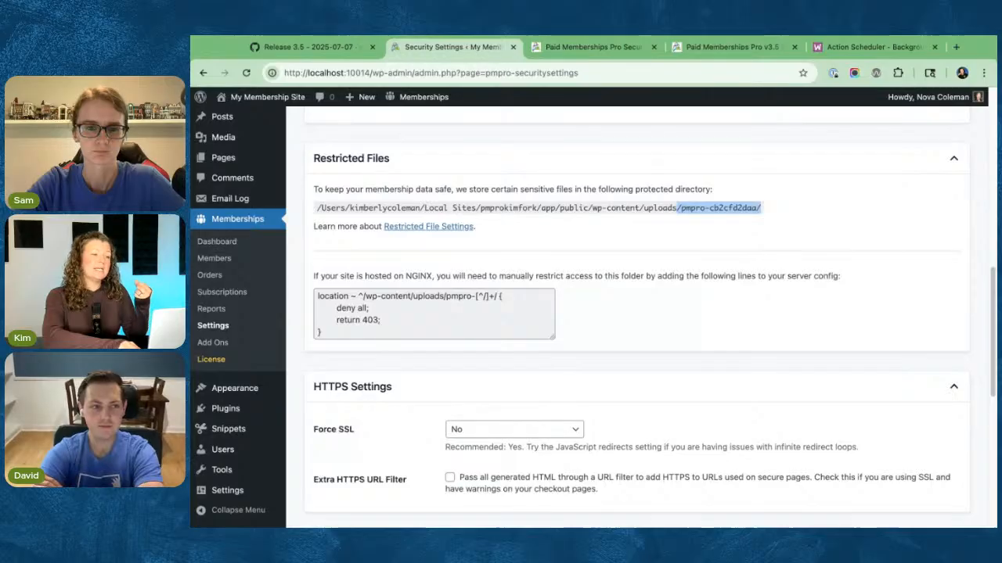
left_click(718, 225)
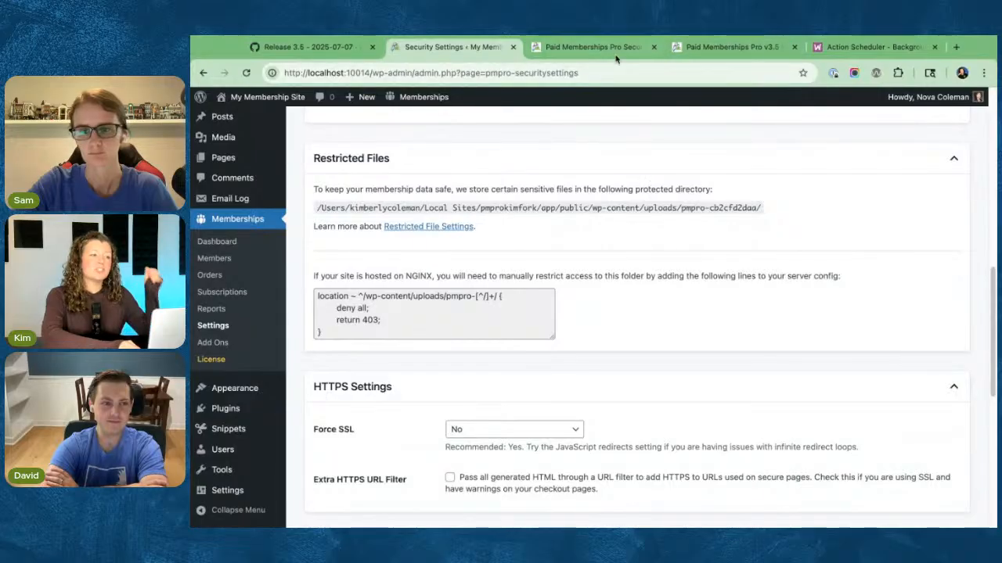
- Review the documentation's Restricted Files guidance on the uploads subdirectory and on Apache and NGINX servers
key("ctrl+Tab")
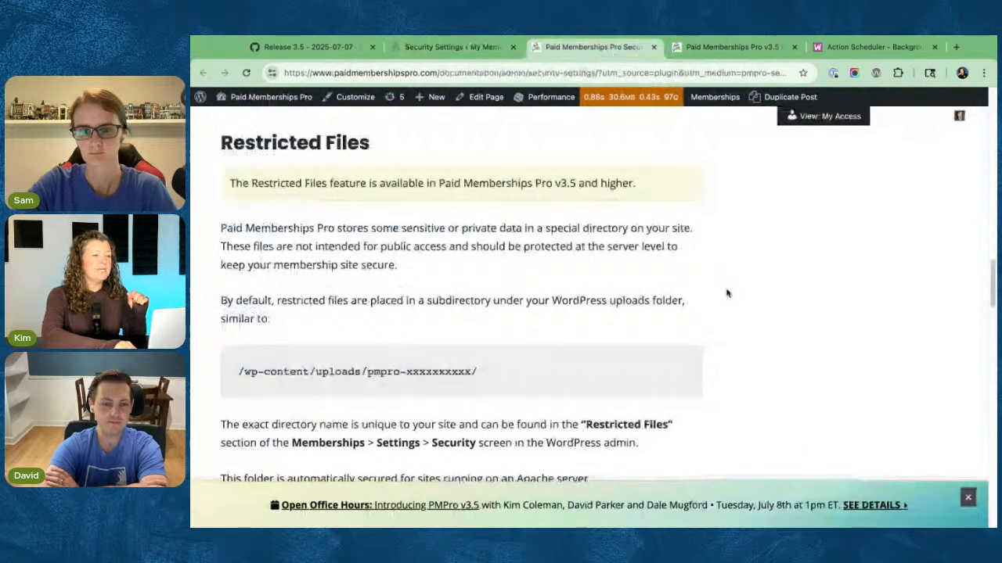
scroll(726, 292, "down", 1)
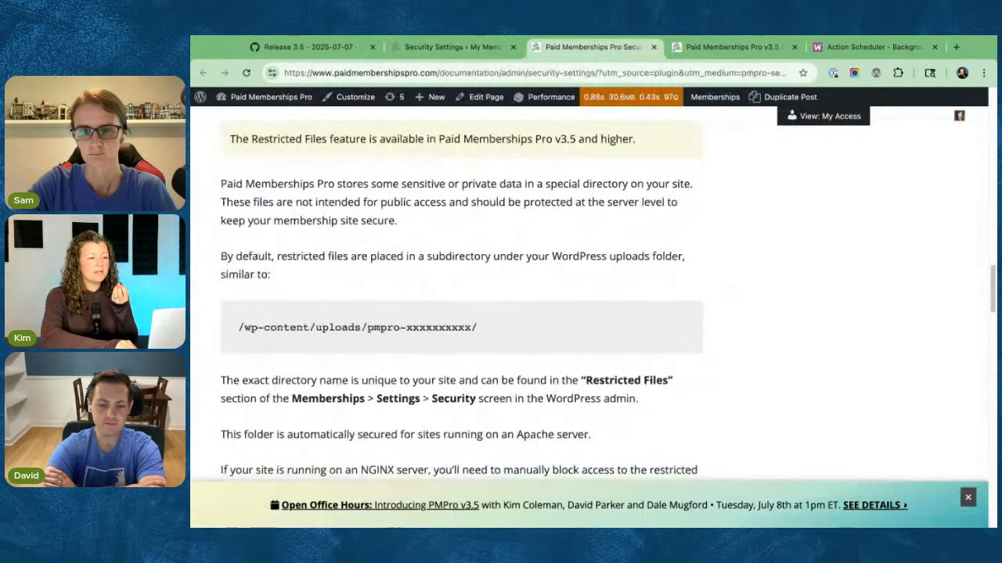
scroll(461, 313, "down", 2)
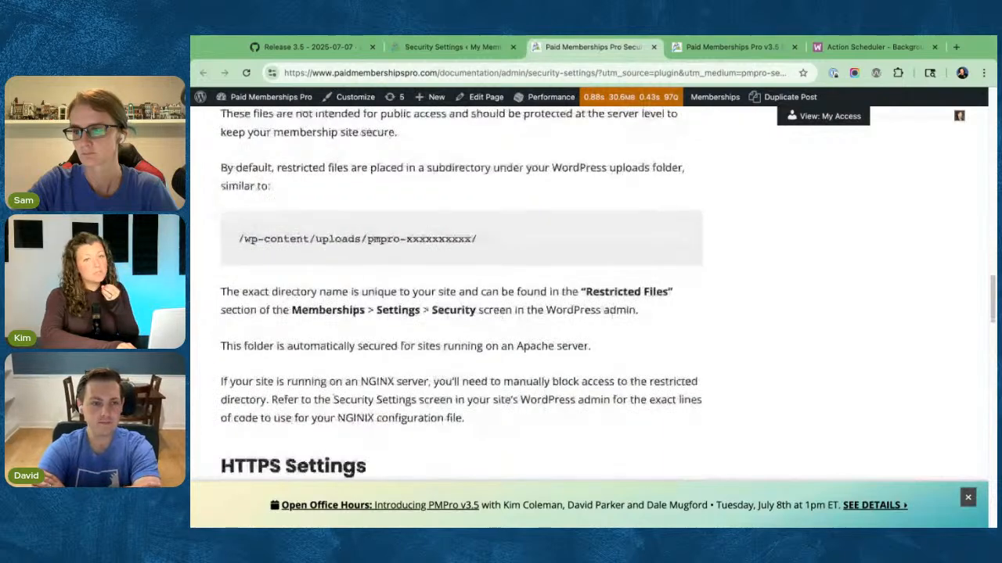
scroll(470, 234, "up", 1)
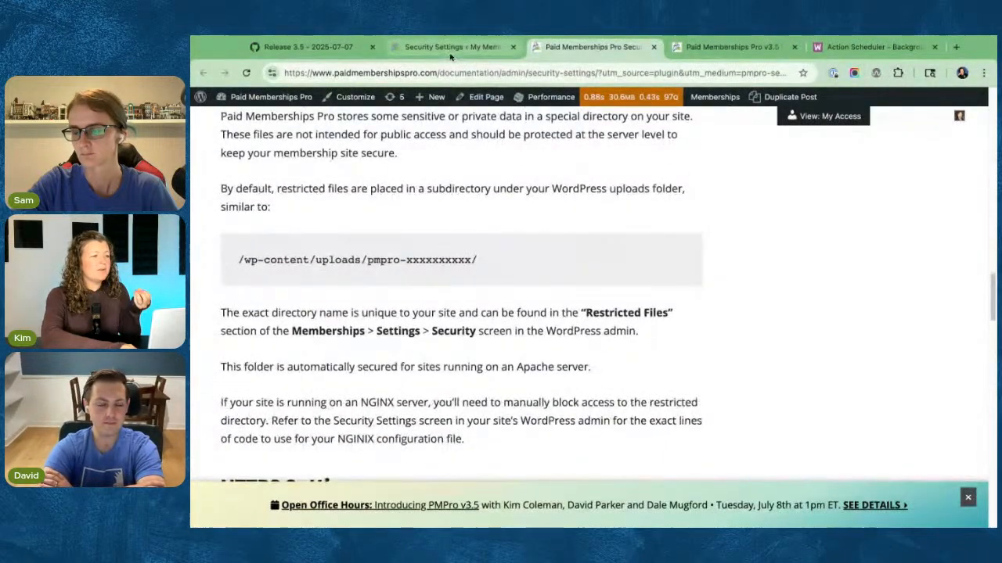
- Go back to the Security Settings and highlight the protected directory description under Restricted Files
left_click(450, 47)
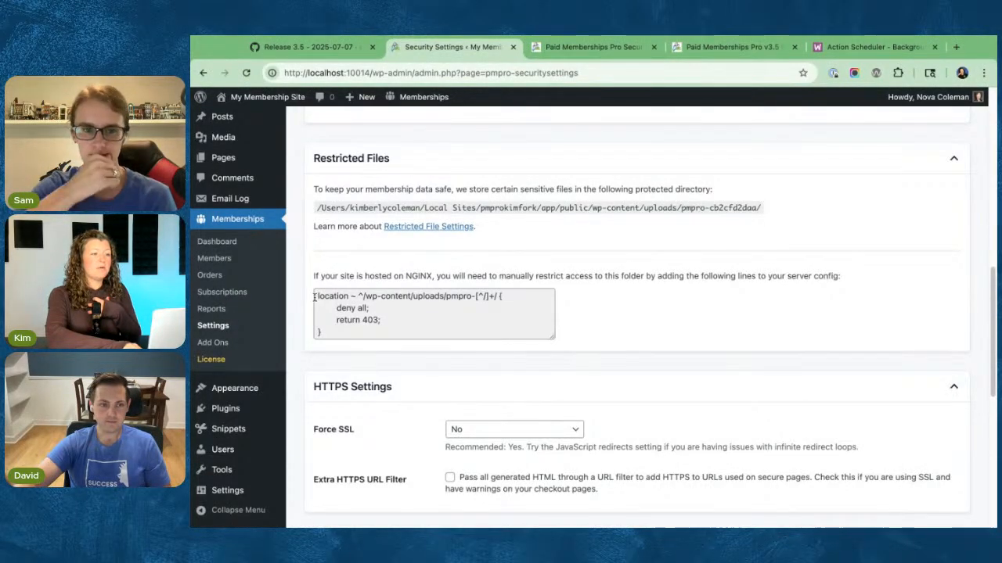
triple_click(314, 189)
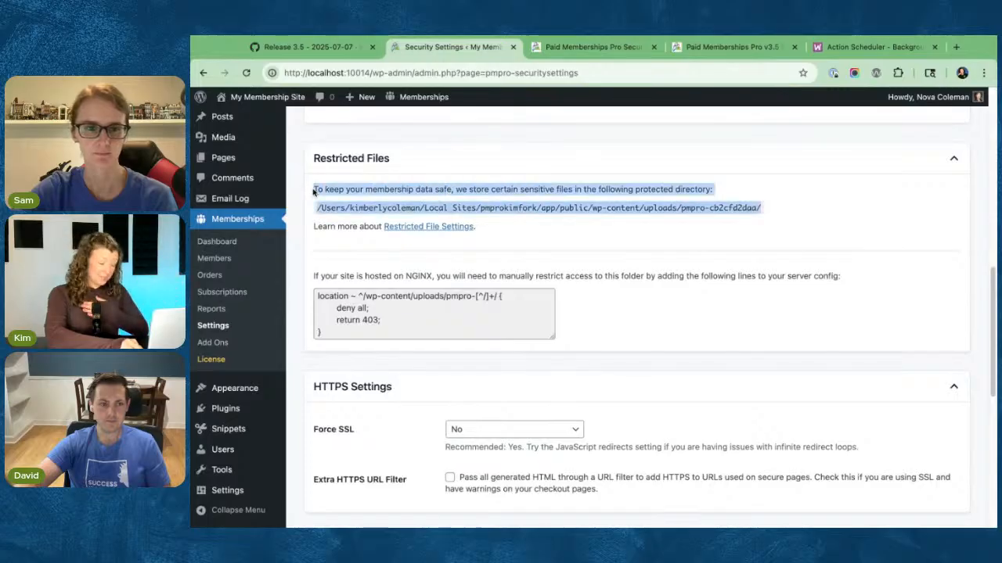
left_click_drag(314, 191, 315, 192)
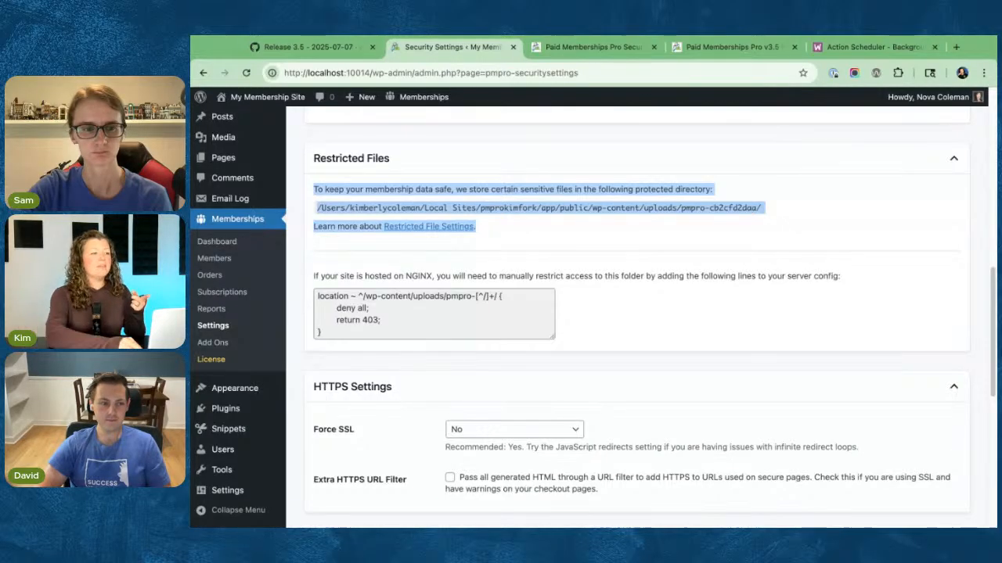
- Highlight the NGINX server config lines that deny access to the restricted folder, and clear the selection
left_click(321, 333)
left_click_drag(322, 333, 320, 296)
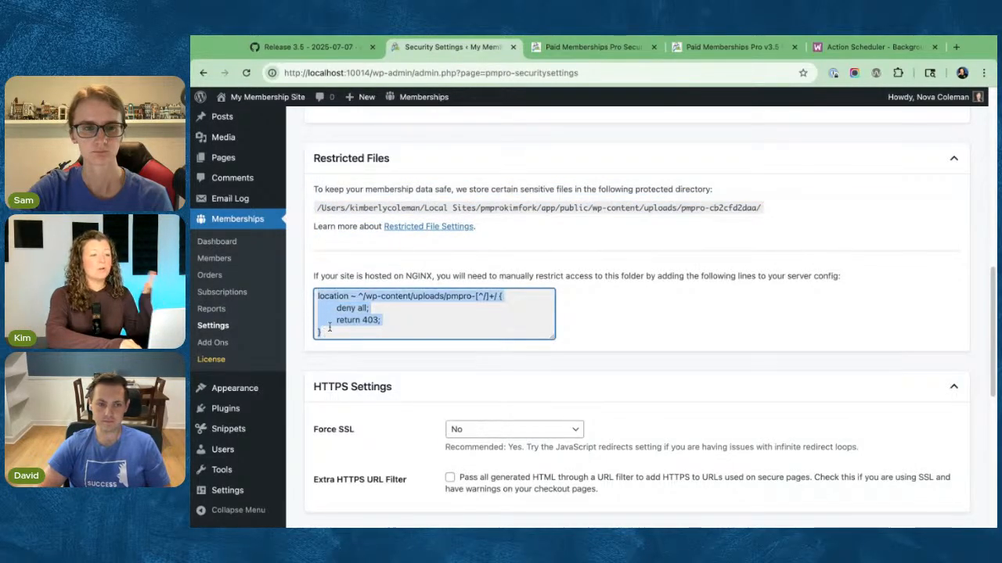
left_click(647, 302)
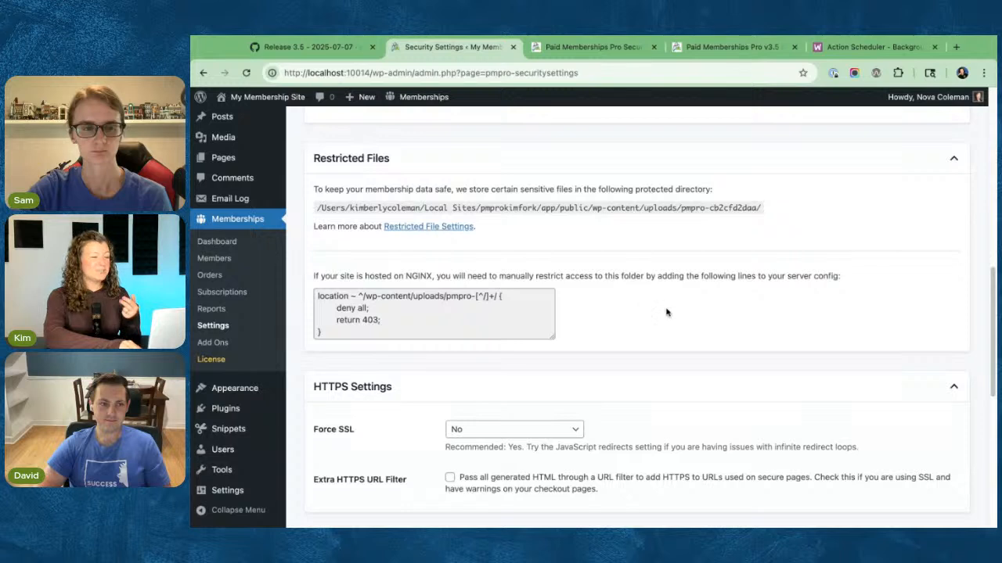
left_click(326, 334)
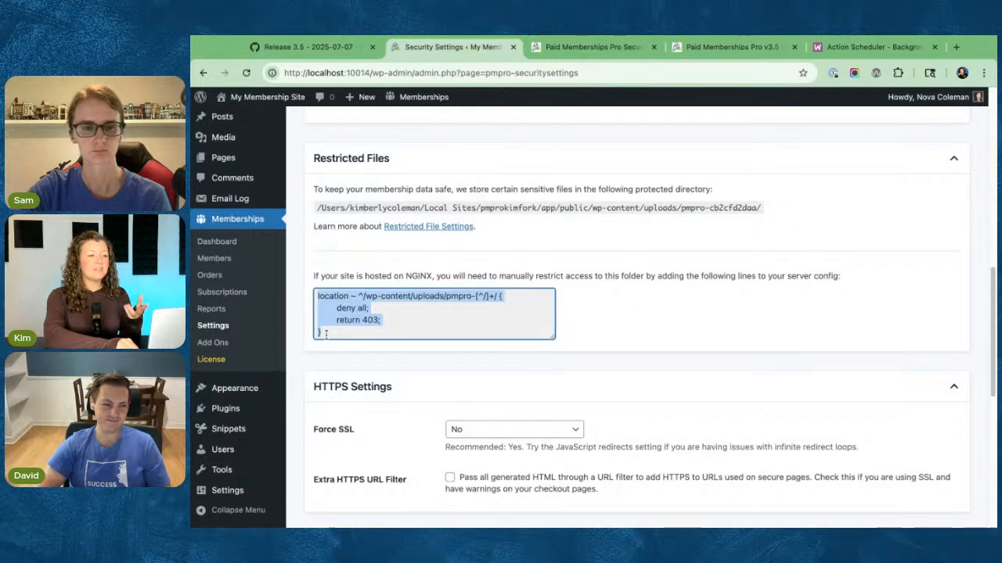
left_click(362, 330)
left_click_drag(318, 320, 331, 334)
left_click(320, 296)
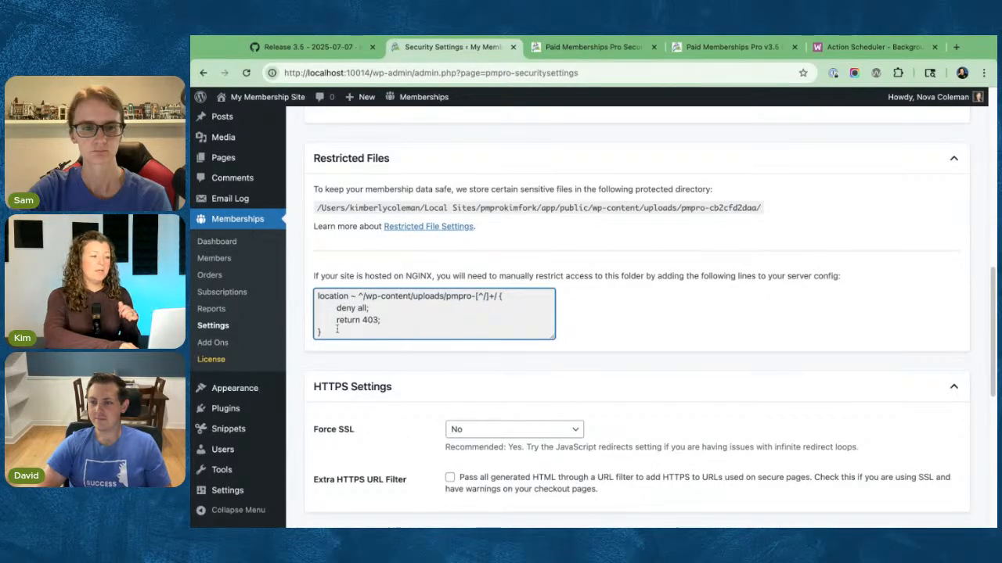
key("super+a")
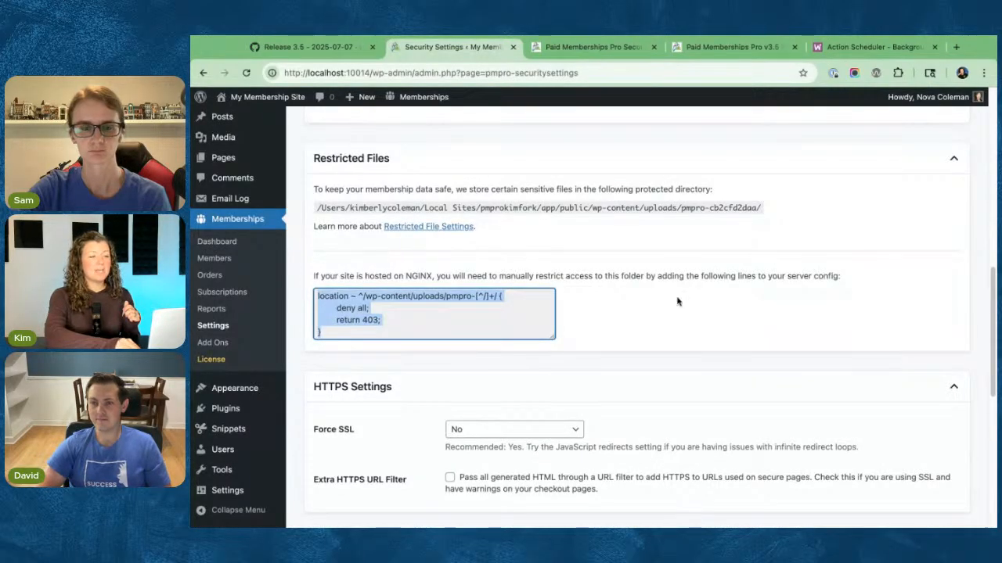
left_click(707, 291)
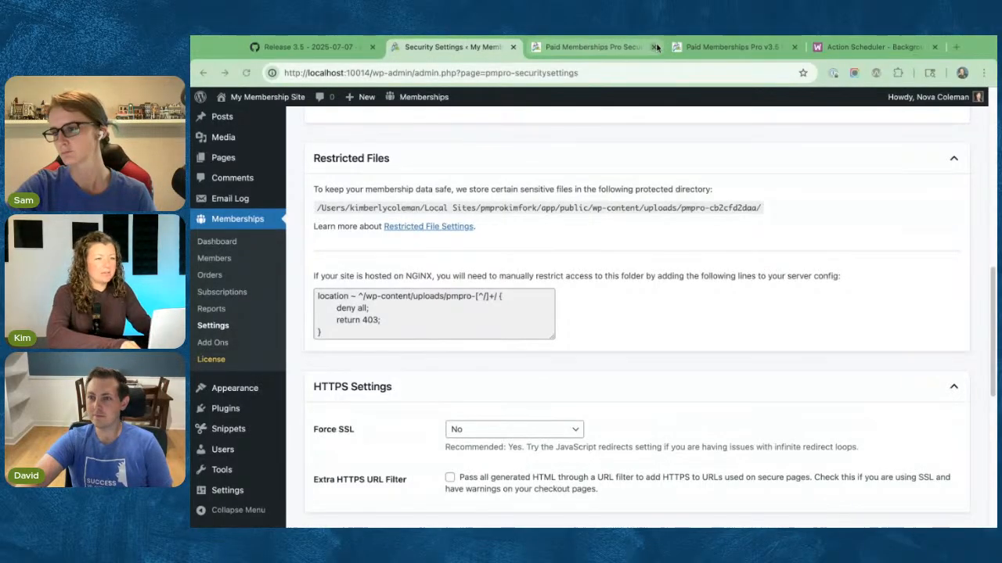
- Open the Add Ons directory on the Paid Memberships Pro website and select the download label on the Add Name to Checkout page
left_click(707, 48)
left_click(593, 47)
scroll(490, 224, "up", 10)
mouse_move(393, 196)
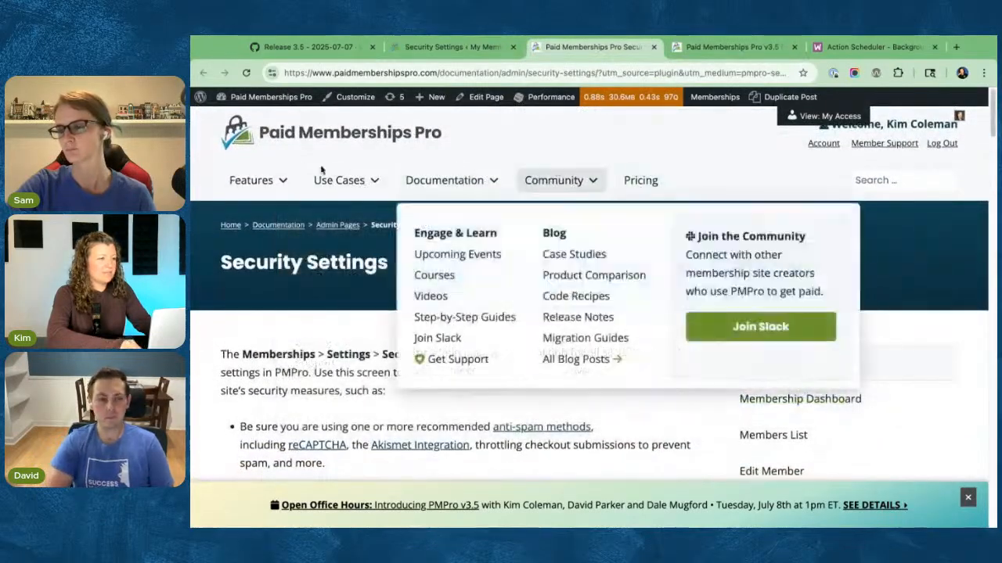
mouse_move(261, 184)
left_click(532, 235)
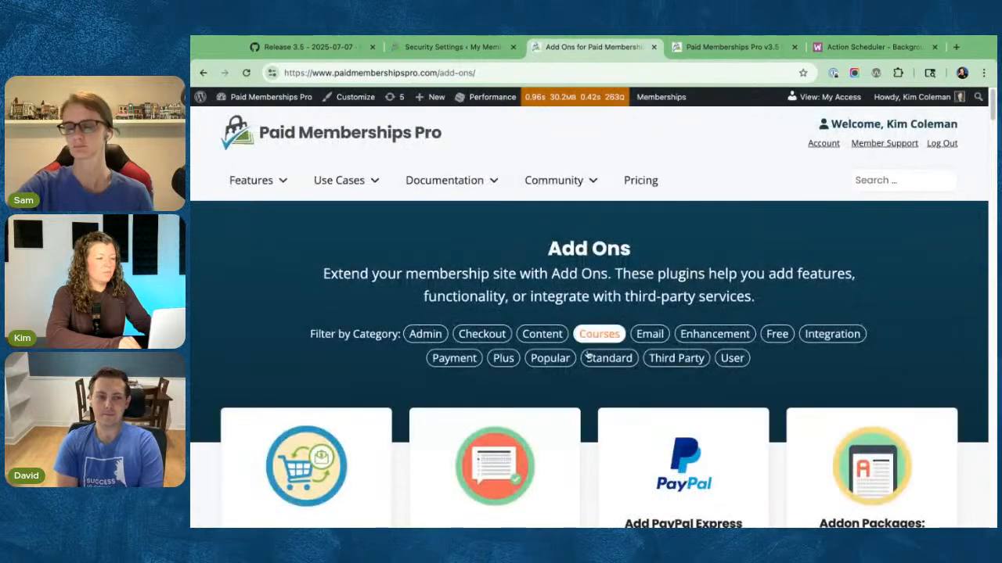
left_click(484, 462)
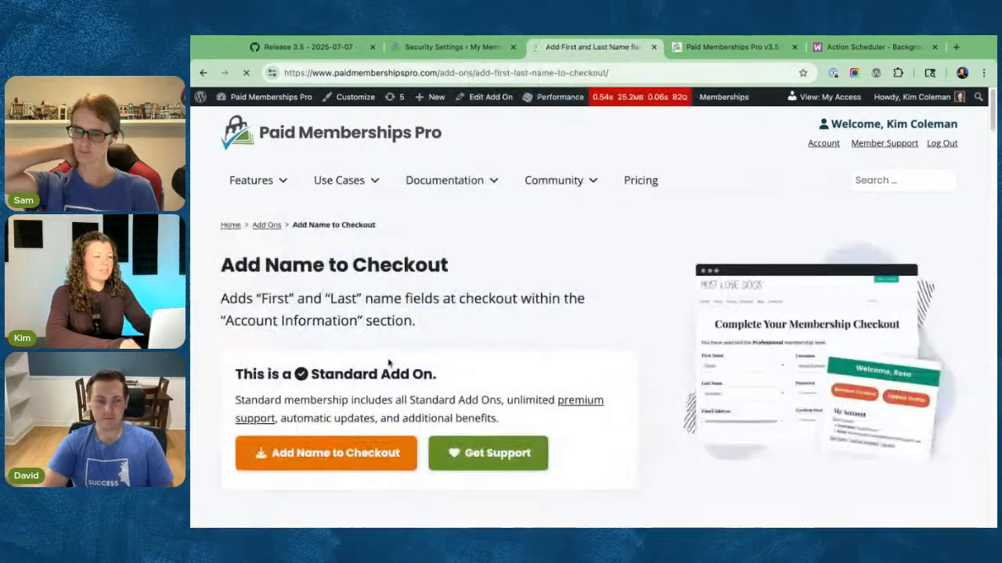
triple_click(338, 461)
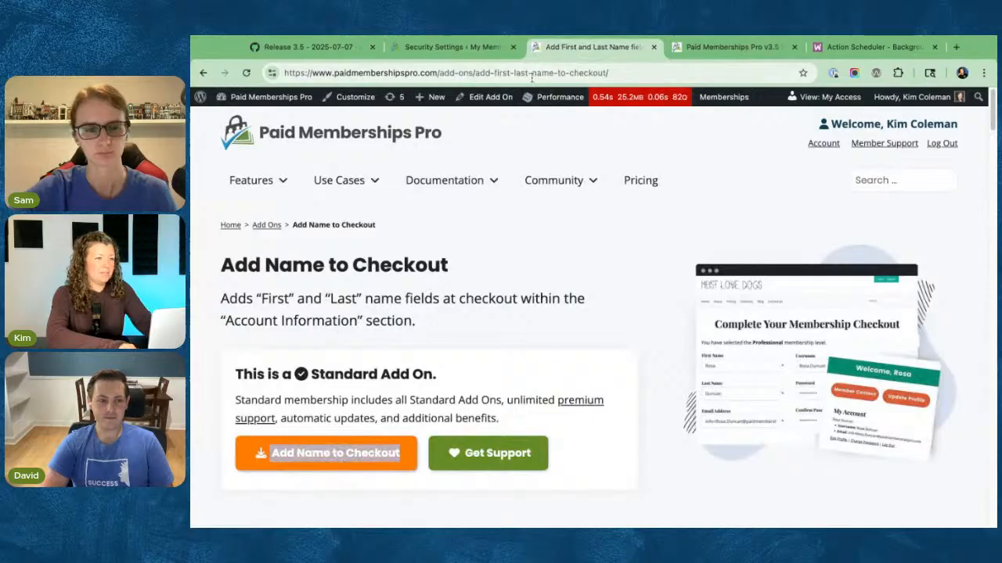
- Show the pmpro-add-name-to-checkout.zip download URL in the address bar, and return to the Add Ons directory
left_click(338, 458)
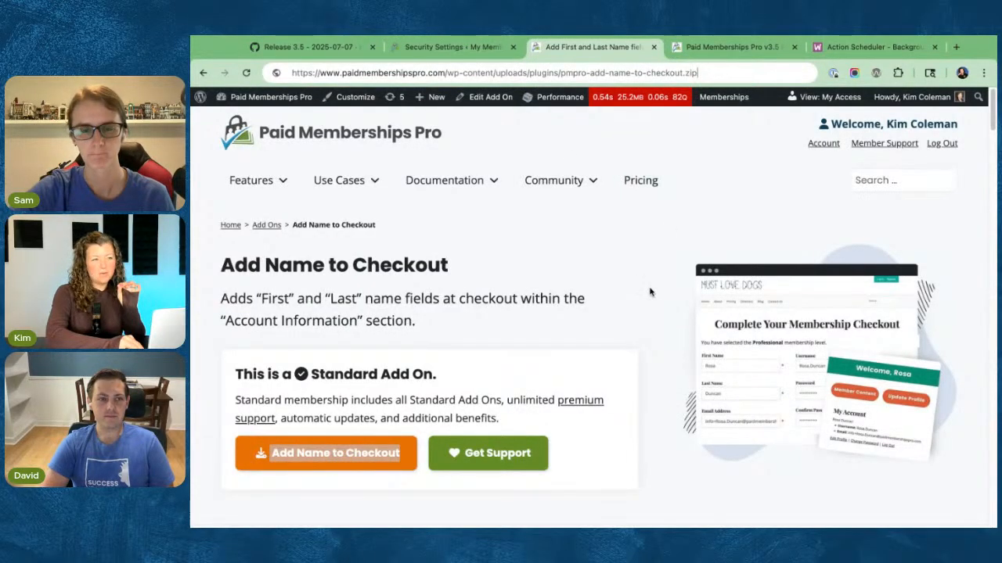
left_click(203, 73)
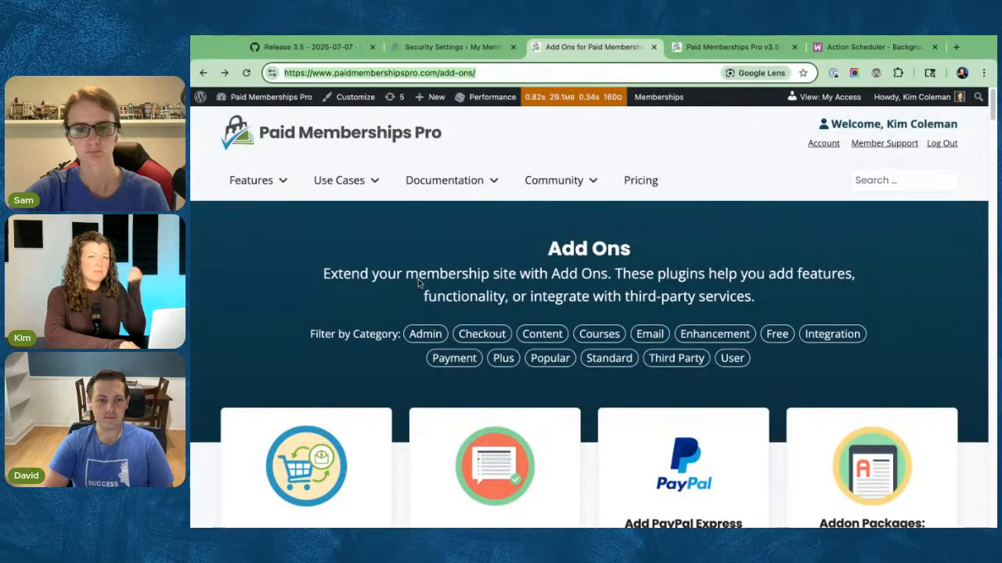
left_click(285, 299)
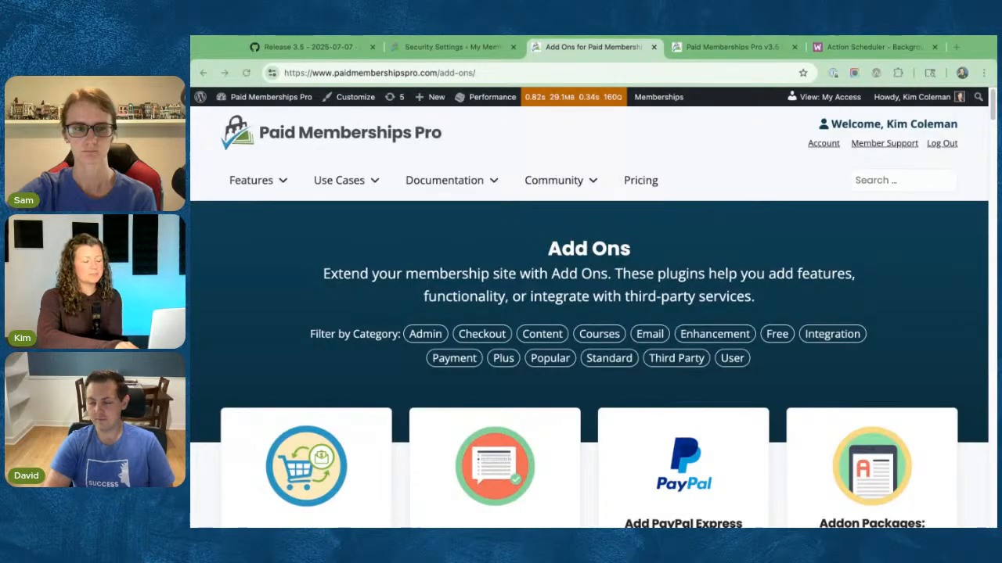
- Return to the 3.5 release notes on GitHub and highlight the feature line about the pmpro_can_access_restricted_file filter, clearing the selection
key("ctrl+shift+Tab")
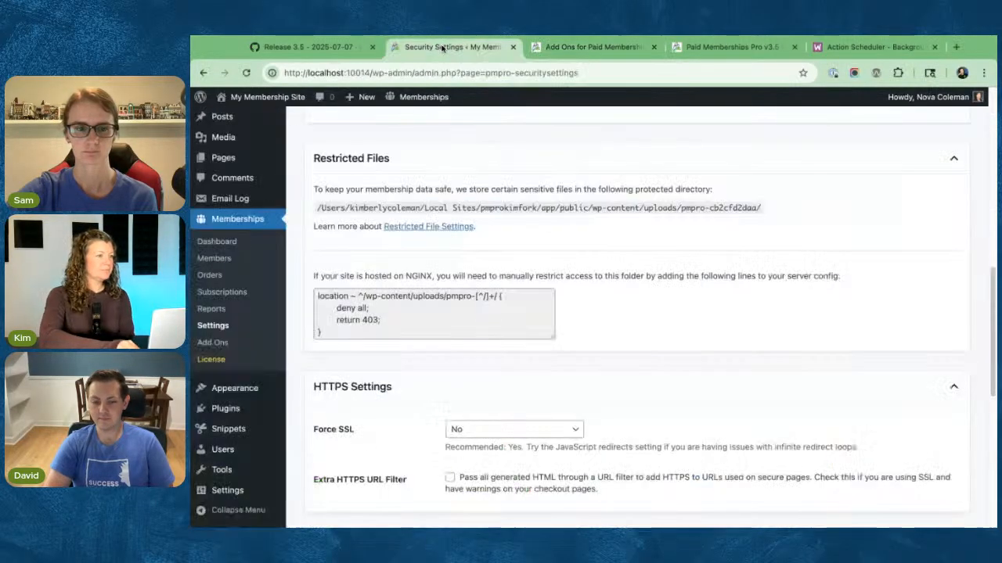
key("ctrl+shift+Tab")
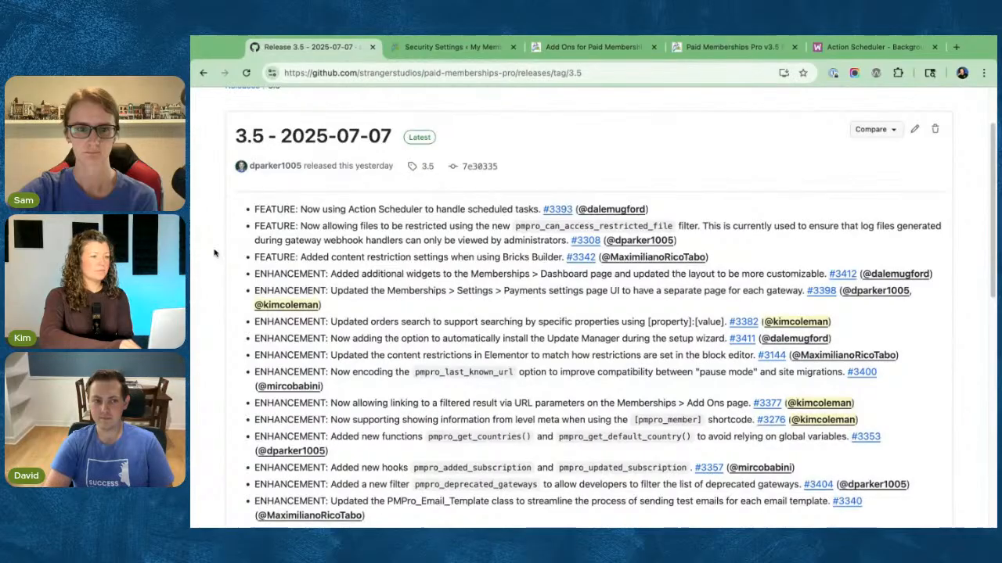
scroll(215, 253, "down", 3)
scroll(215, 253, "up", 3)
scroll(214, 252, "up", 2)
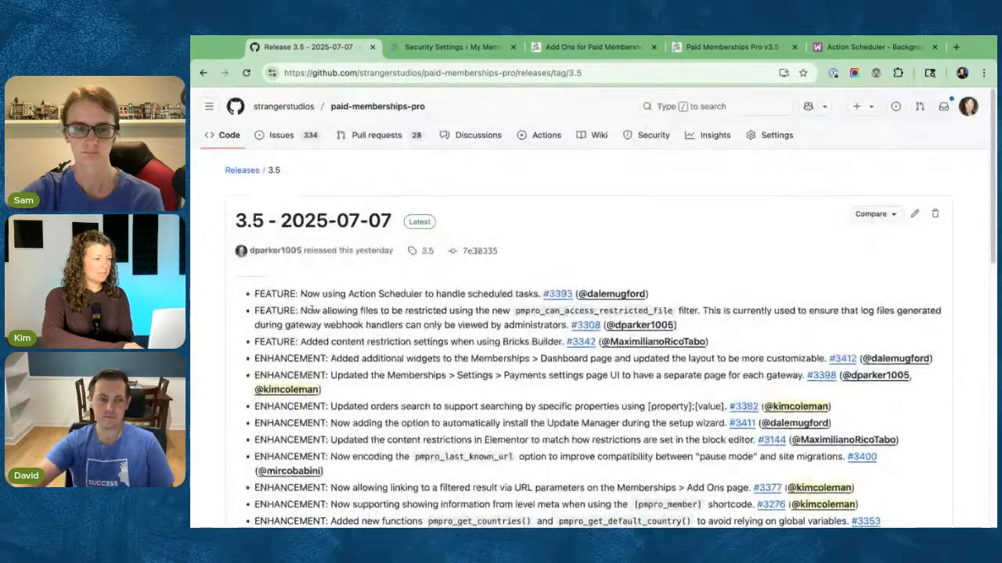
left_click_drag(298, 306, 227, 313)
left_click(675, 324)
left_click(224, 336)
left_click(192, 333)
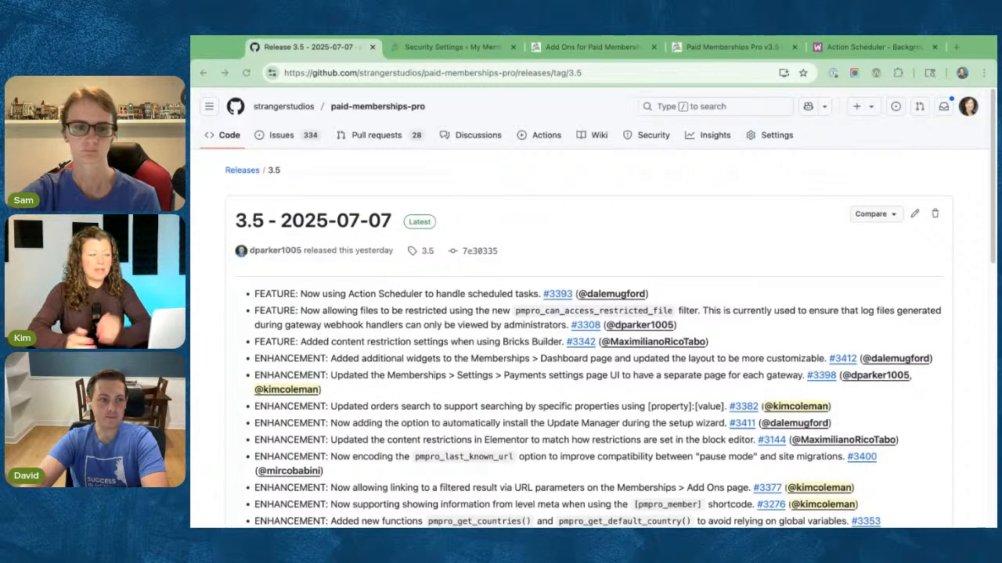
- Go back to the Security Settings and highlight the protected directory path under Restricted Files
left_click(459, 46)
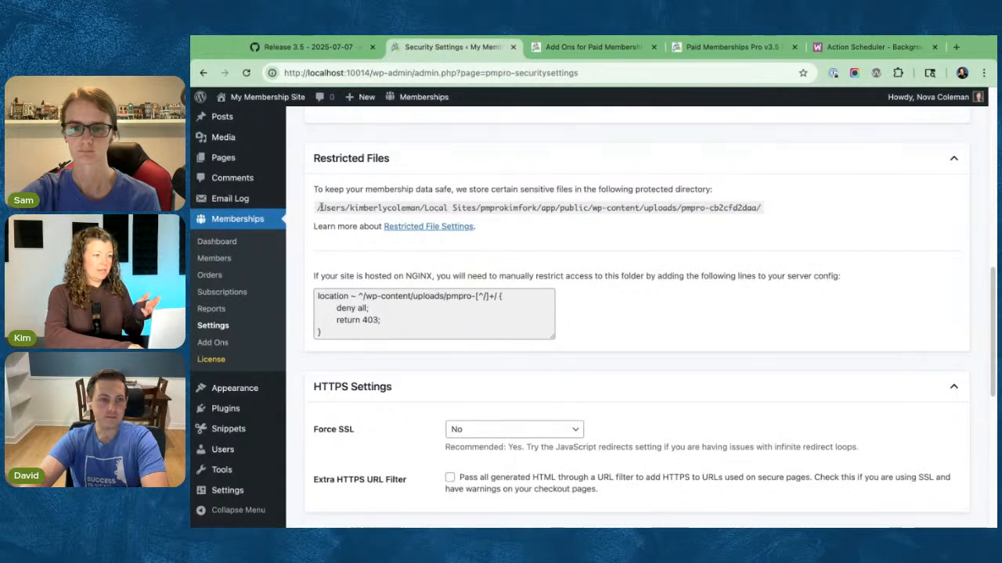
left_click_drag(317, 207, 761, 208)
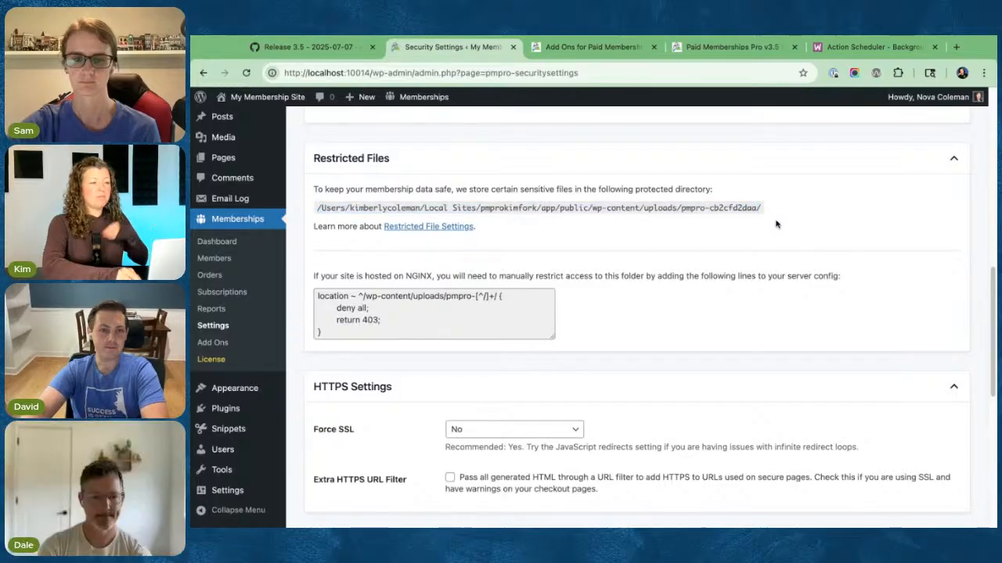
- Highlight the Bricks Builder feature and the Memberships dashboard widgets enhancement in the 3.5 release notes, one after the other
left_click(310, 47)
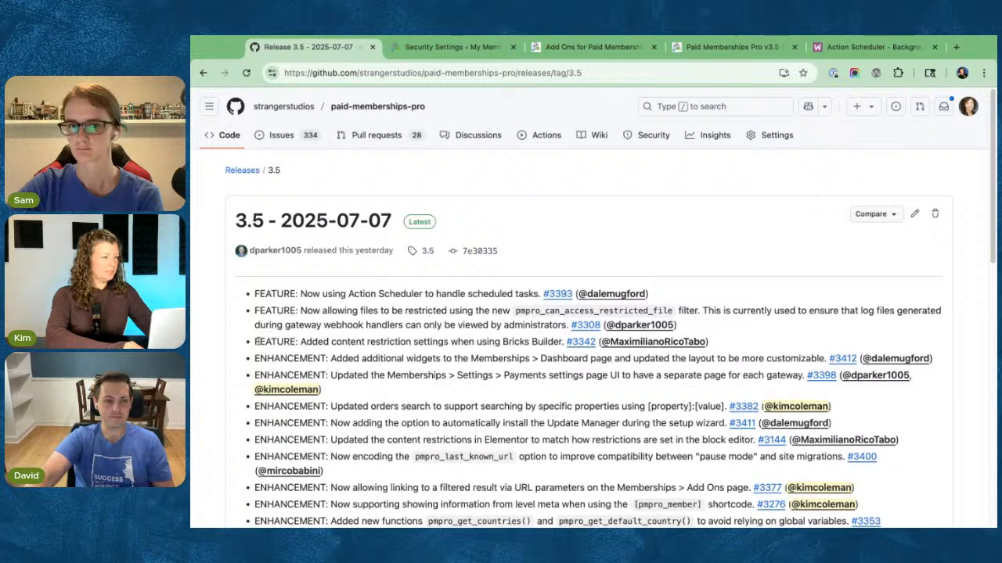
triple_click(256, 343)
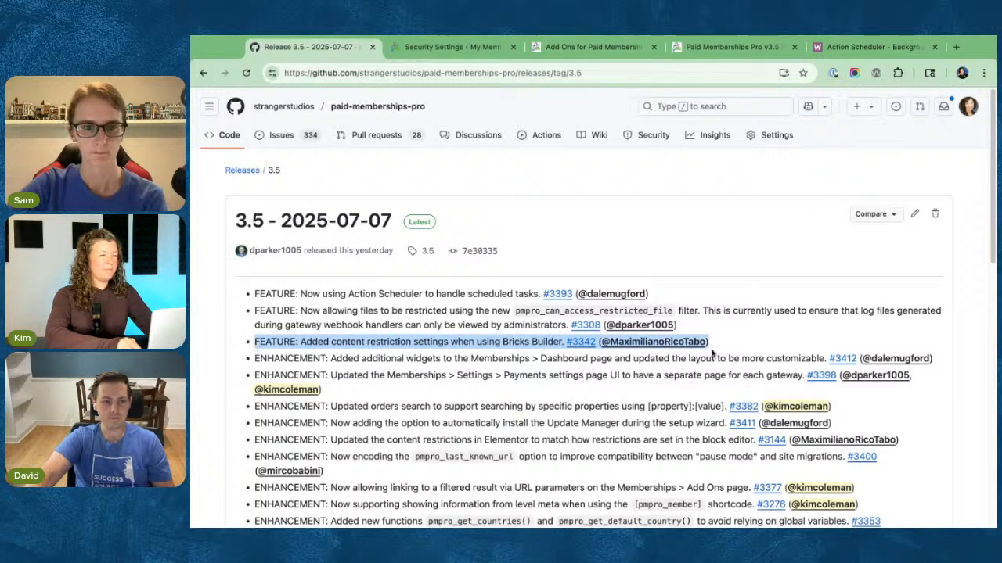
left_click(414, 358)
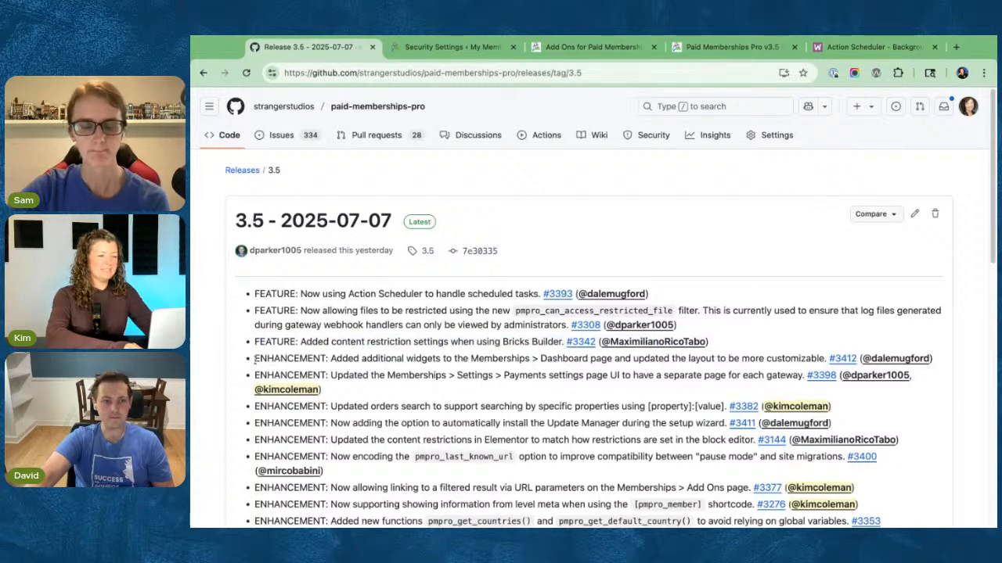
mouse_move(254, 360)
left_mouse_down()
mouse_move(707, 377)
mouse_move(256, 368)
left_mouse_up()
left_click_drag(817, 368, 822, 361)
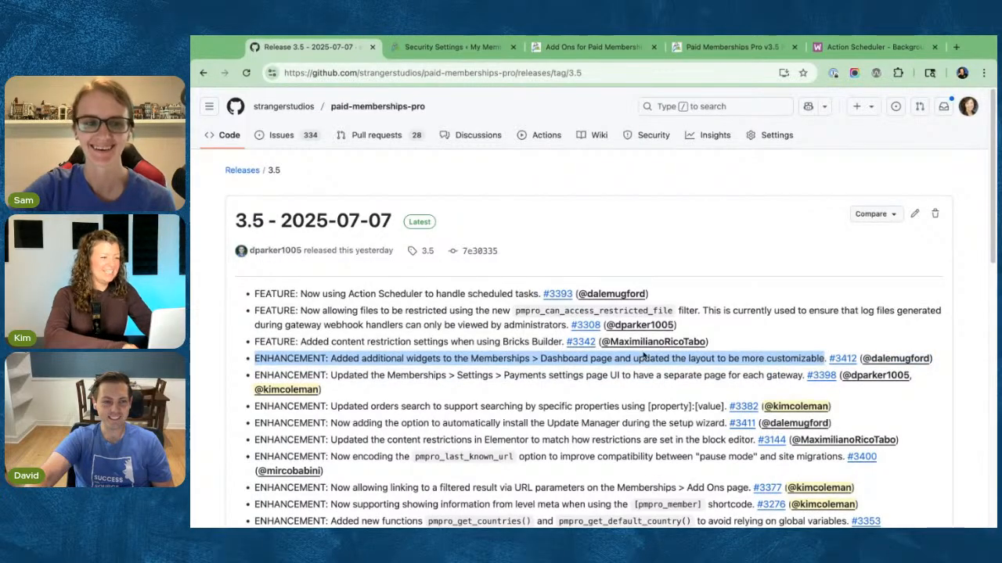
left_click(252, 363)
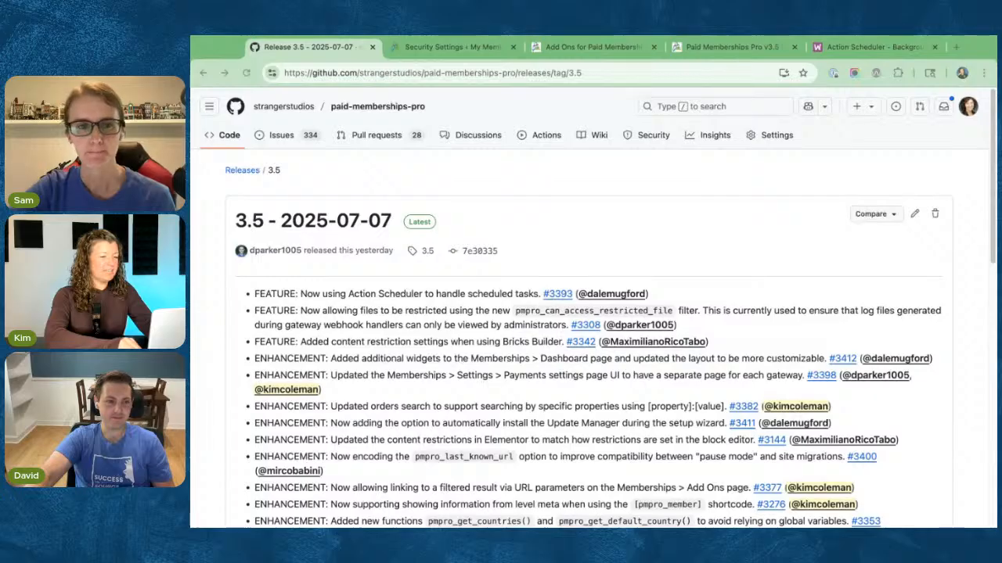
left_click(980, 51)
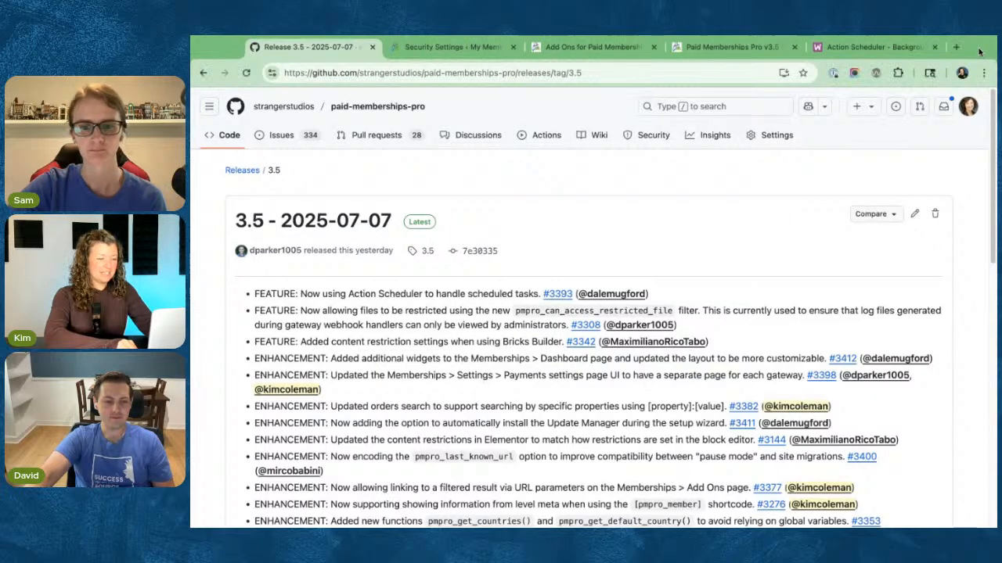
scroll(595, 329, "down", 2)
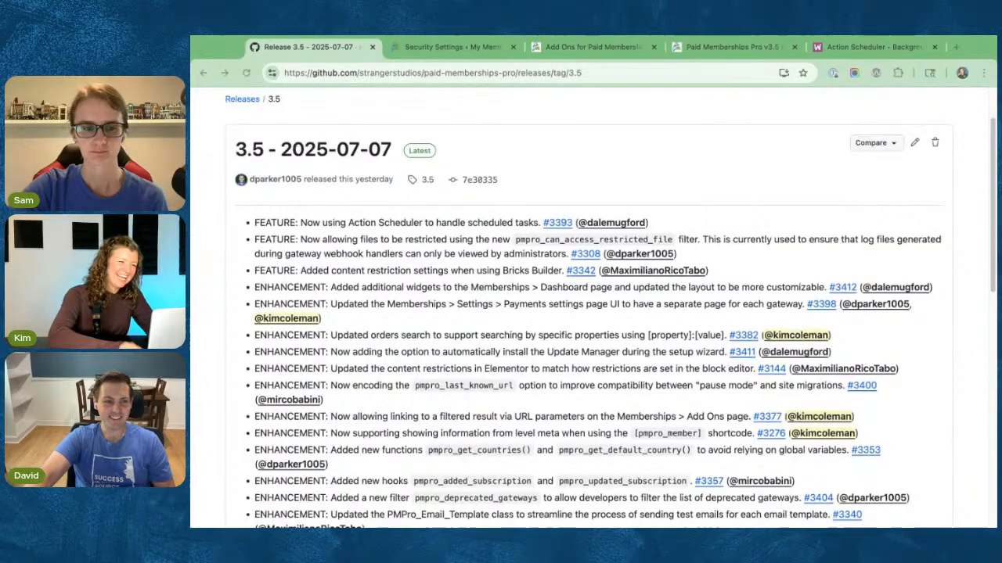
- Open the Payments settings of the membership site and look over the Global Settings section
left_click(456, 47)
scroll(630, 202, "up", 10)
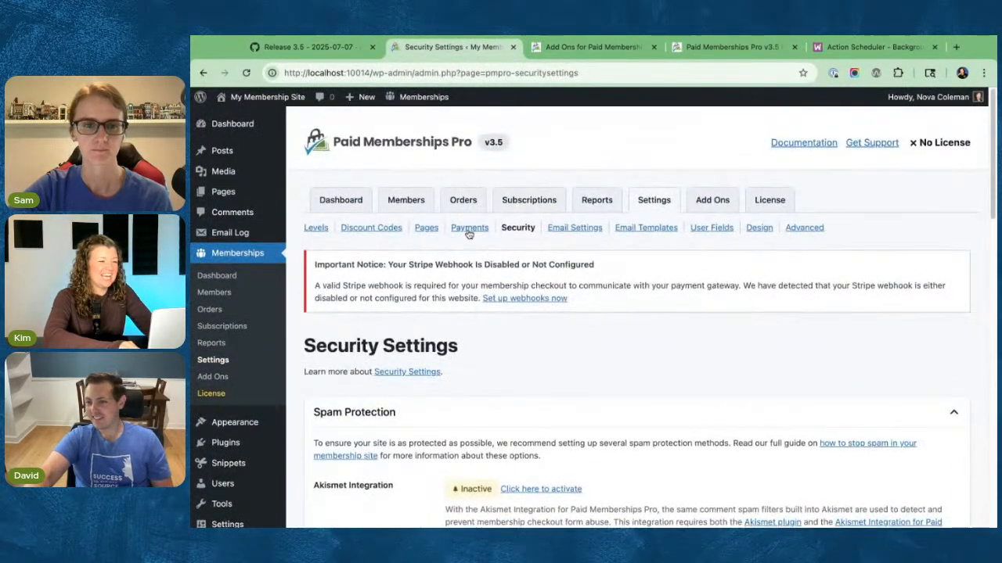
left_click(470, 228)
scroll(296, 224, "down", 3)
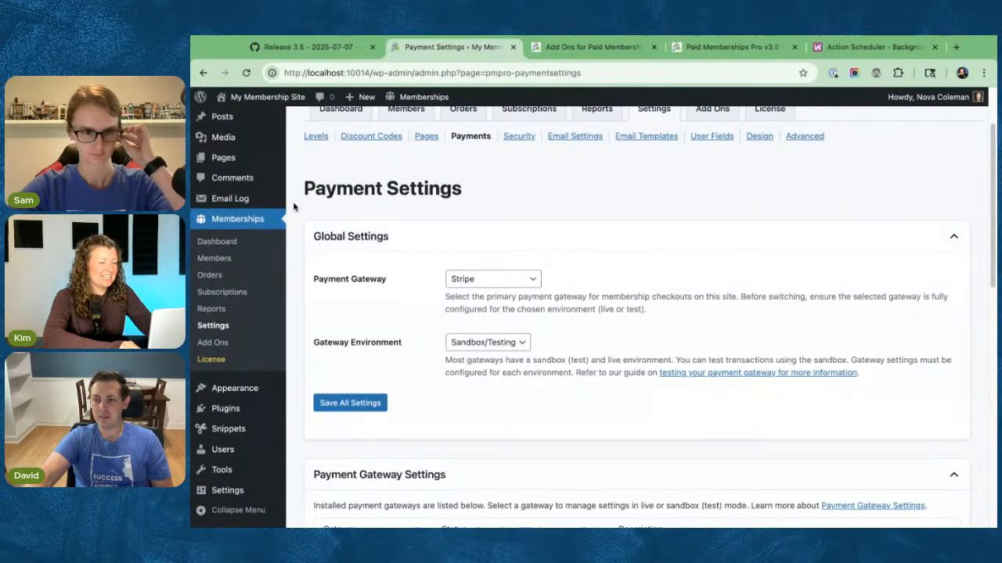
scroll(304, 201, "up", 2)
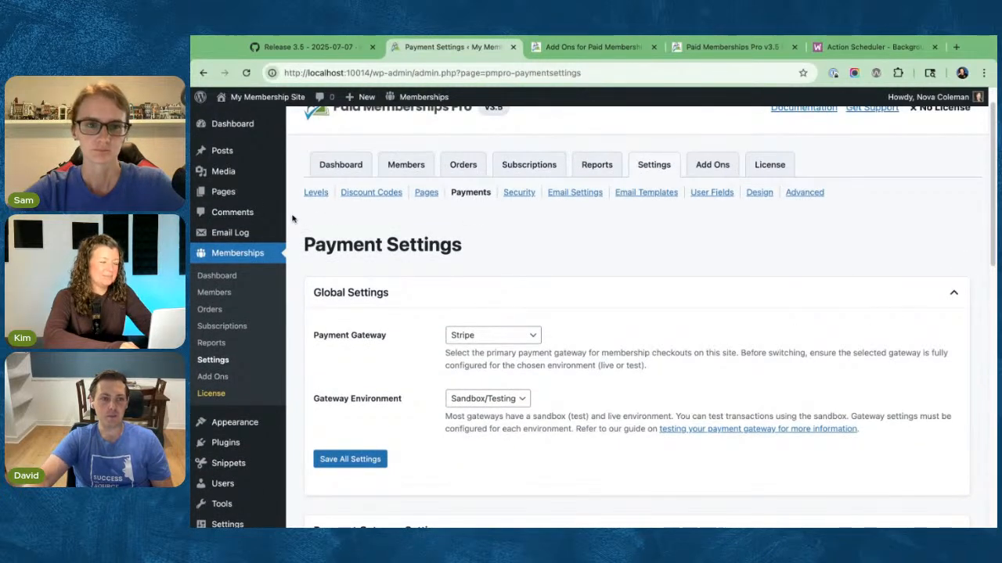
scroll(296, 217, "down", 1)
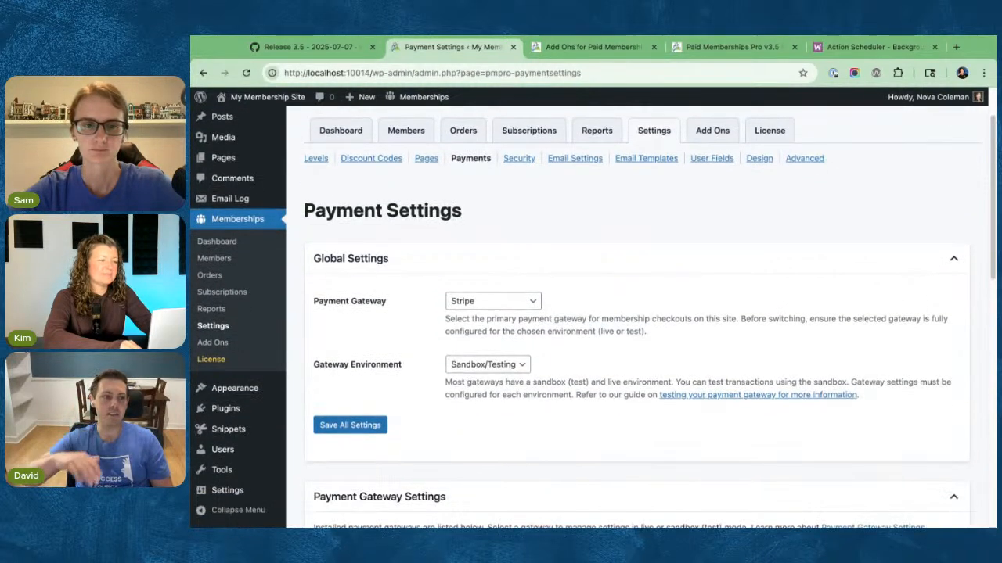
- Check the primary Payment Gateway choices without changing them, and review the installed gateways under Payment Gateway Settings
left_click(499, 308)
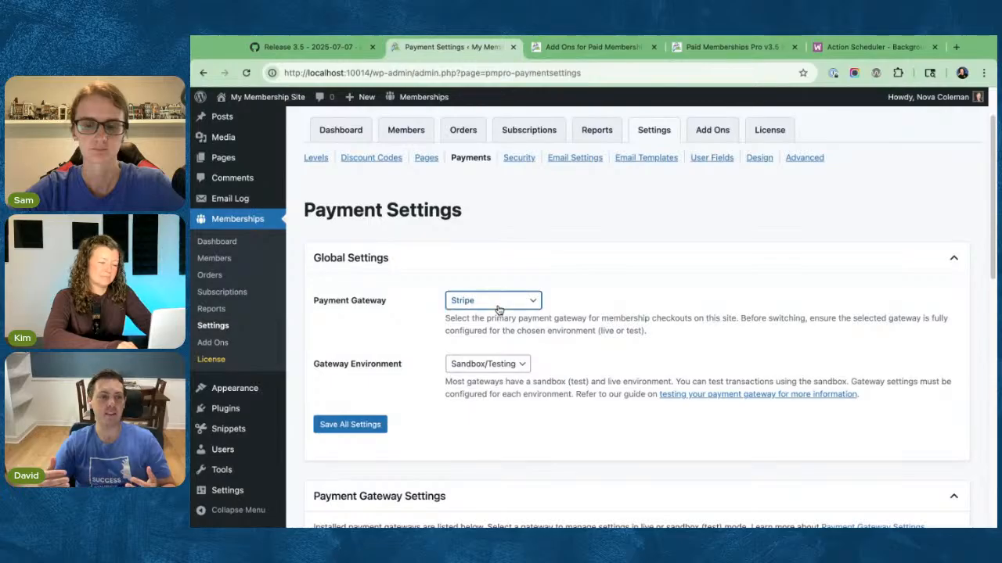
left_click(511, 223)
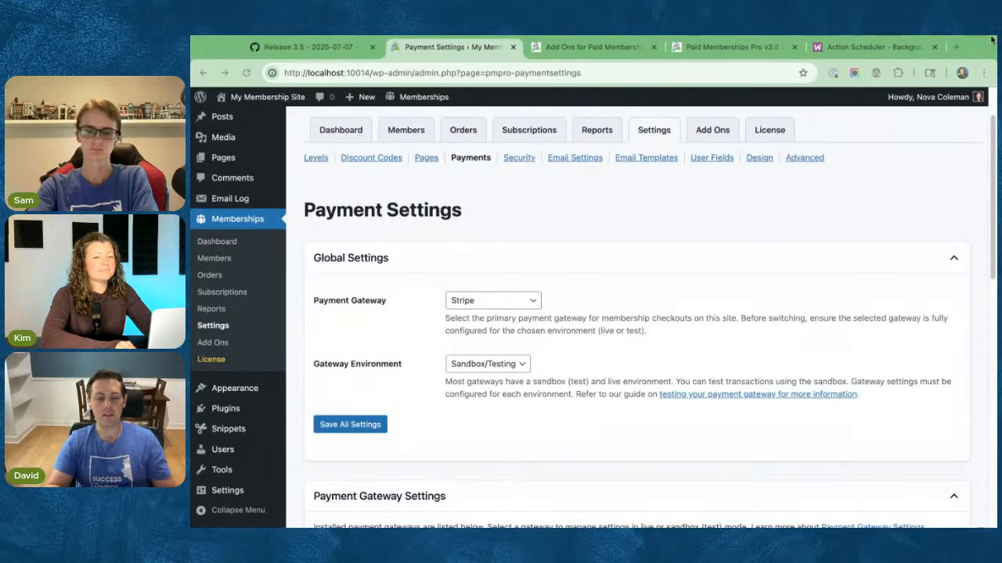
scroll(530, 211, "down", 5)
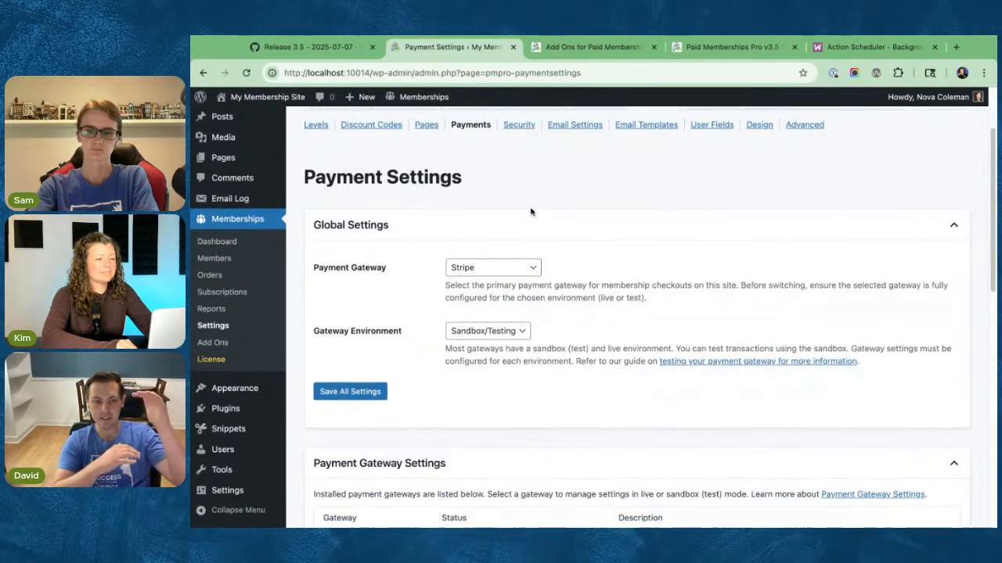
scroll(531, 212, "down", 5)
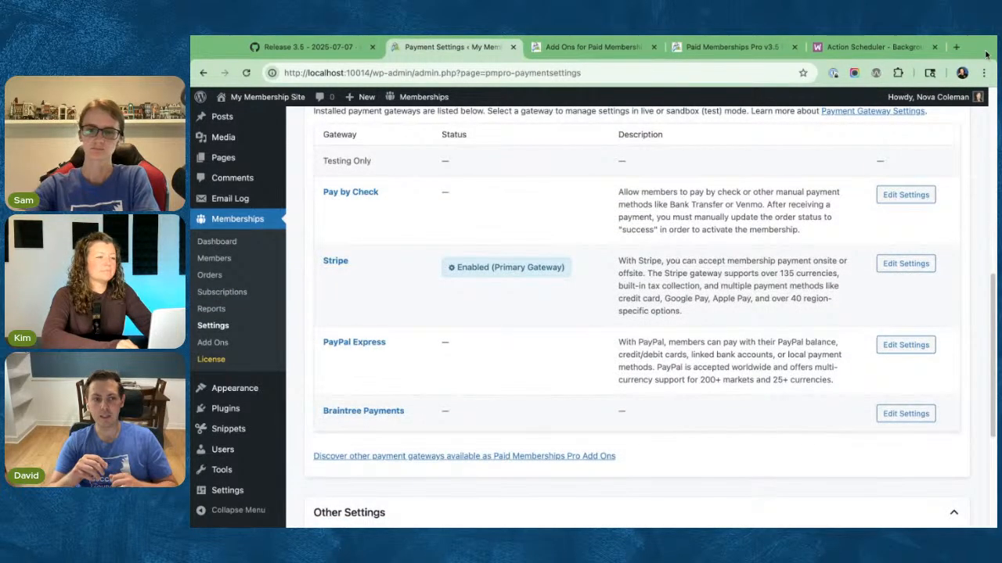
- Set the primary payment gateway to Braintree Payments and save all settings
scroll(833, 206, "up", 10)
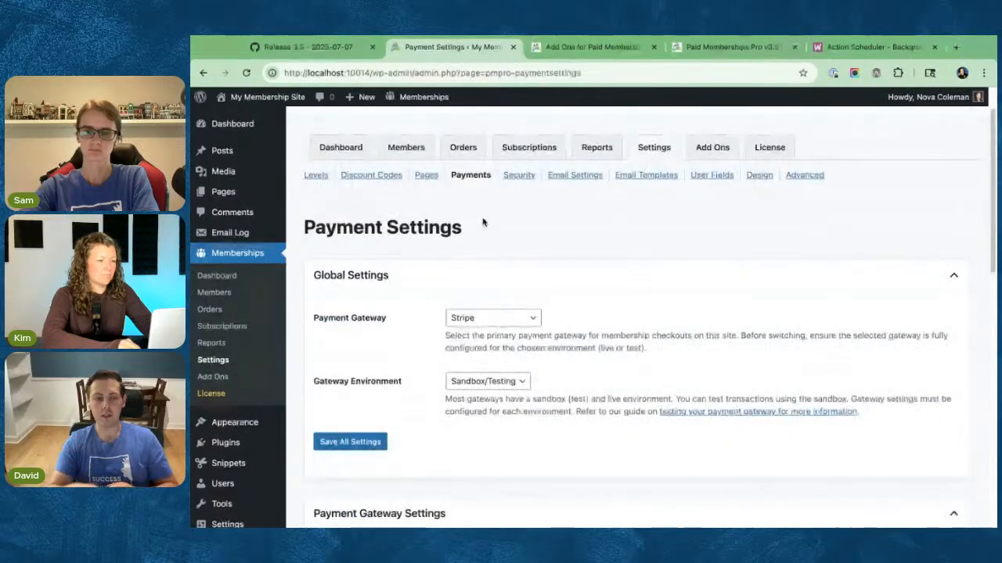
left_click(488, 330)
left_click(350, 442)
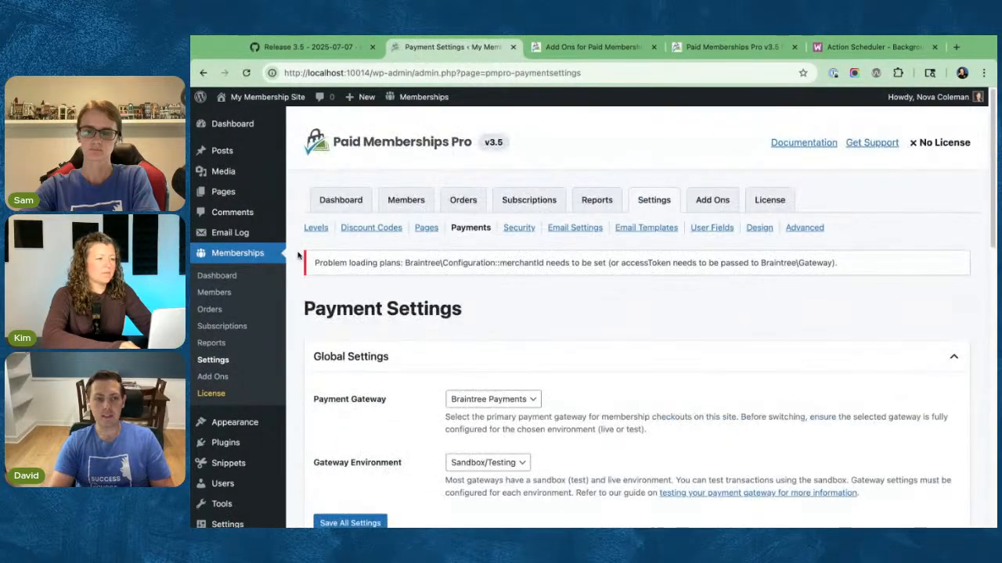
- Open the Stripe gateway's own settings page and review its connection and webhook sections
scroll(298, 257, "down", 3)
scroll(298, 257, "down", 4)
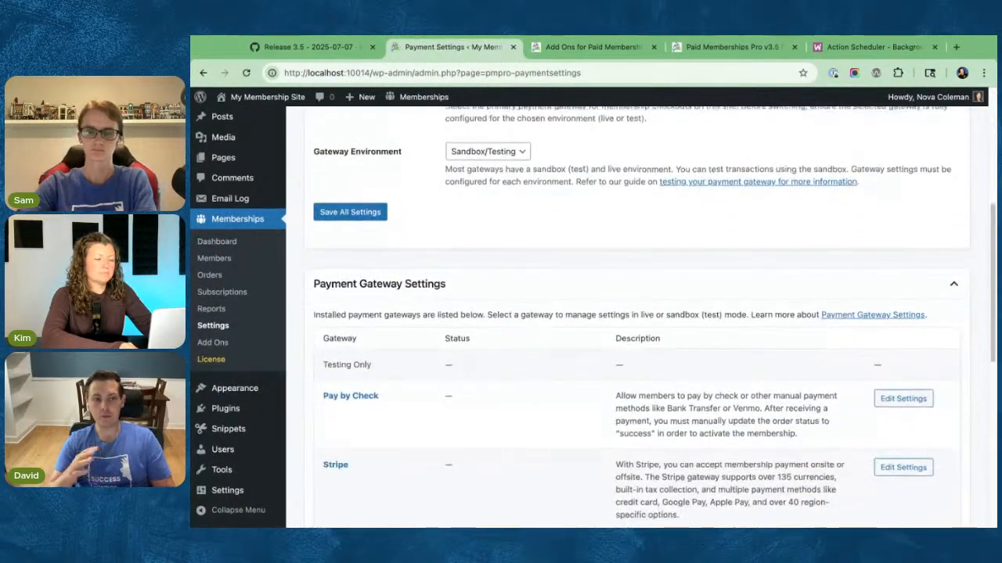
scroll(365, 389, "down", 1)
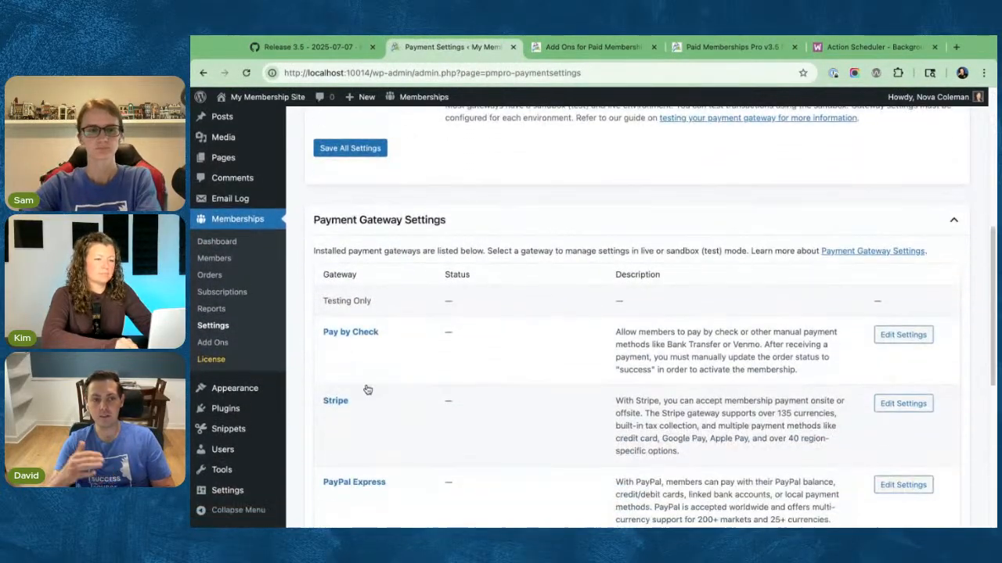
left_click(916, 406)
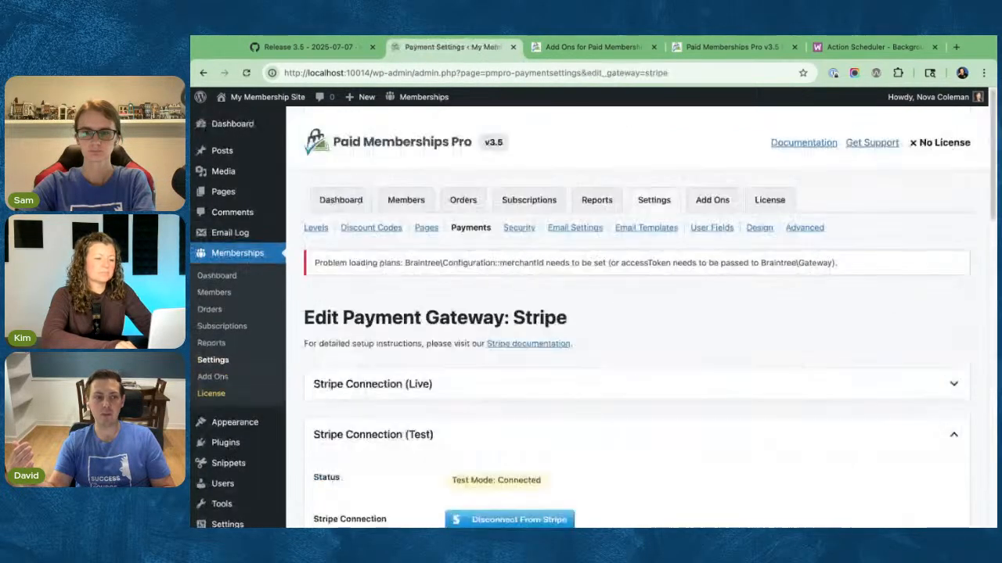
scroll(638, 313, "down", 5)
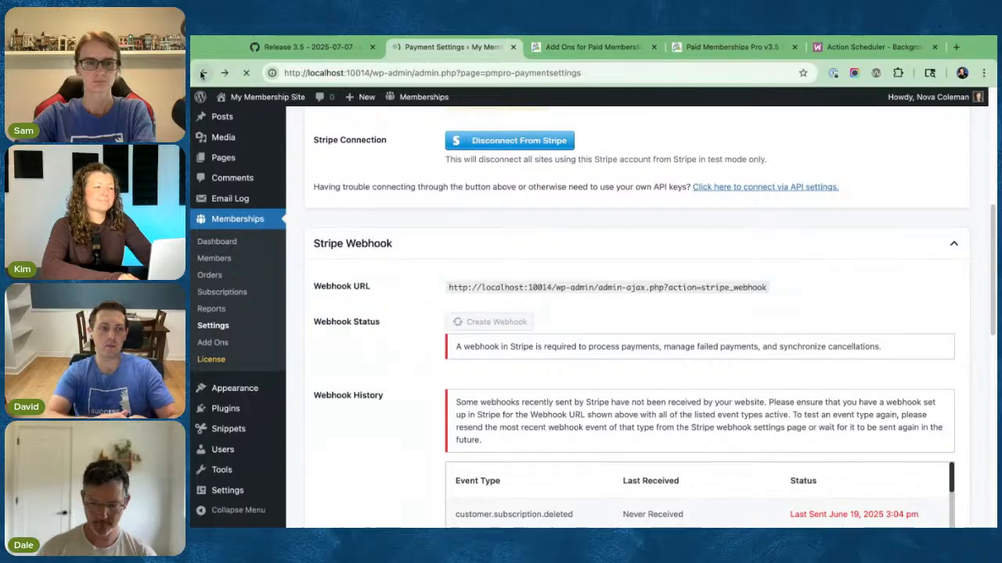
- Return to the Payment Settings and examine the gateway list, pointing out the status of the Braintree Payments row
left_click(202, 74)
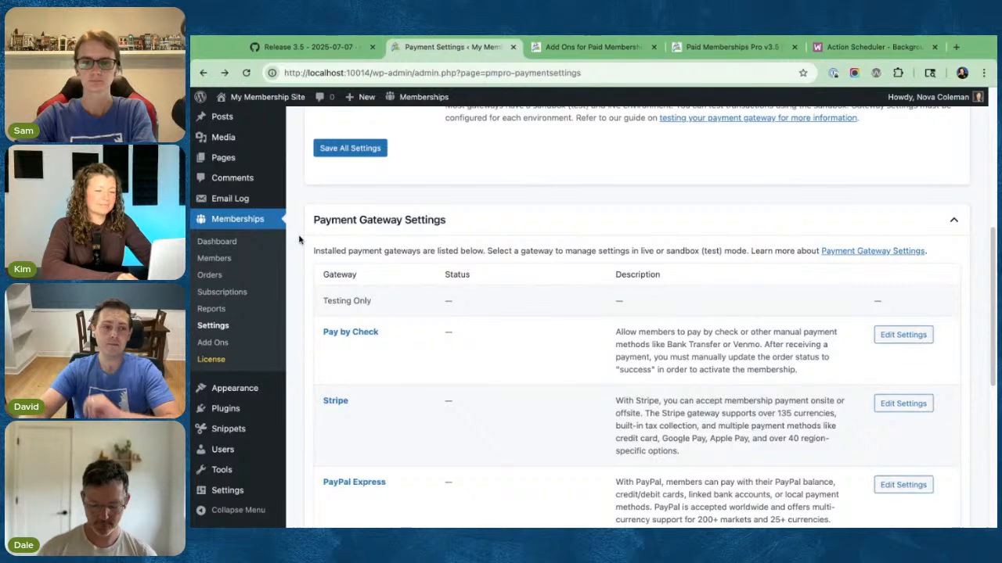
scroll(299, 239, "down", 1)
scroll(299, 239, "down", 2)
scroll(298, 239, "up", 3)
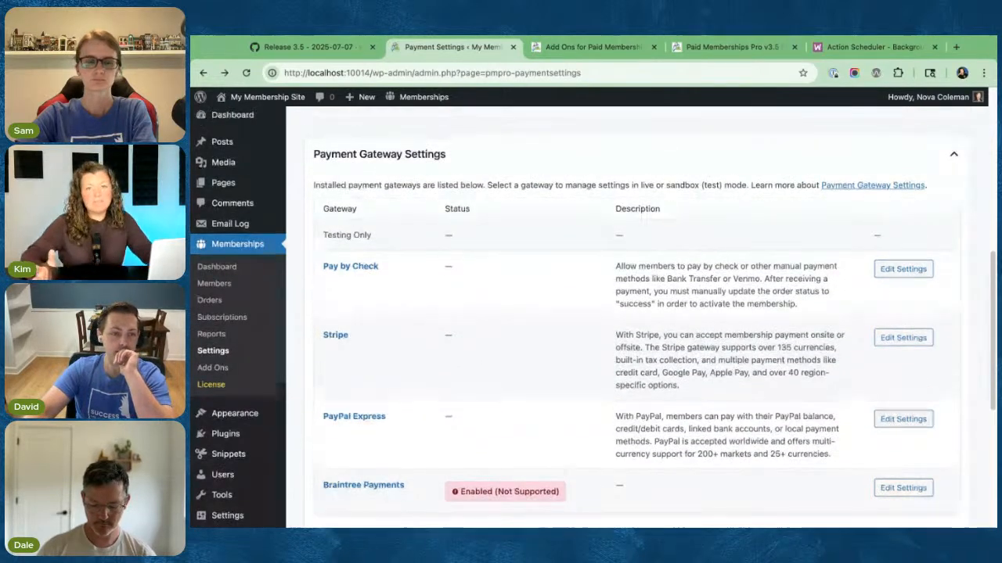
scroll(299, 239, "up", 1)
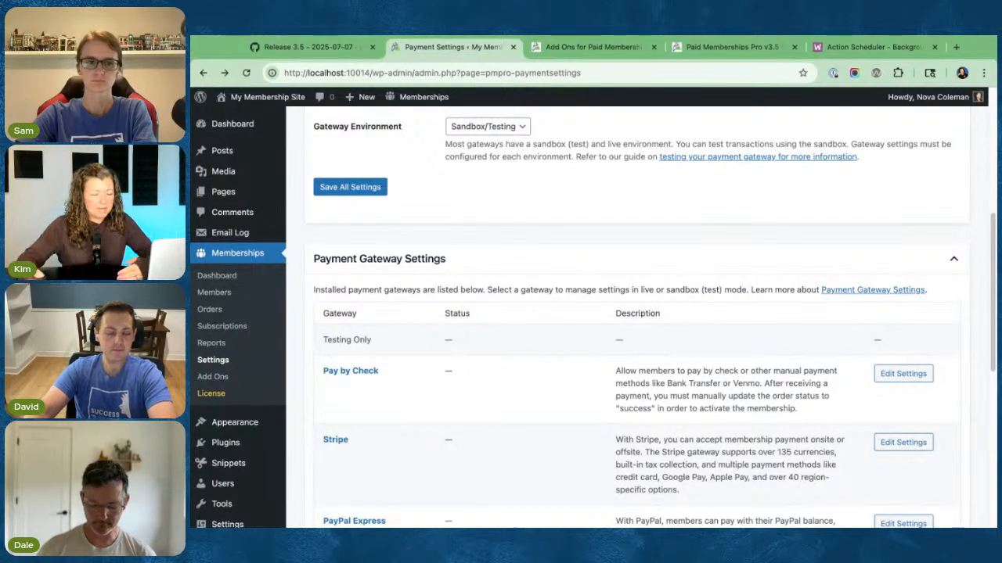
scroll(905, 385, "down", 3)
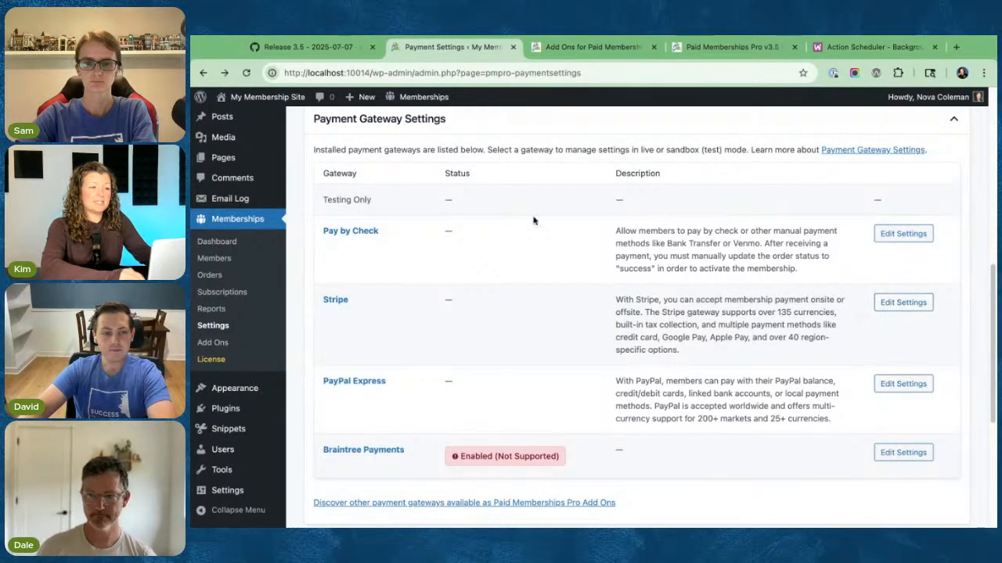
double_click(309, 456)
left_click(310, 456)
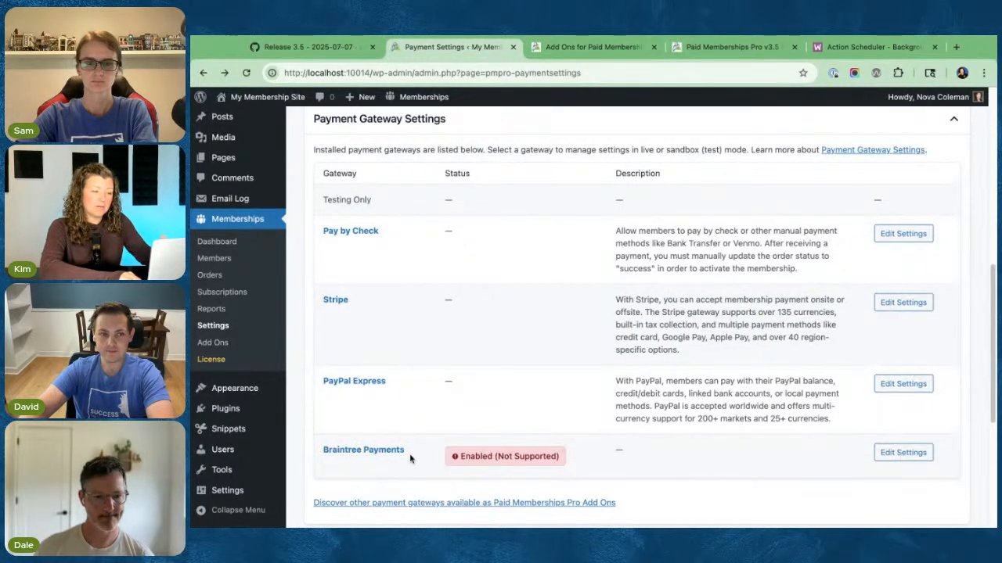
- Open the Braintree Payments gateway's own settings page and read the deprecated gateway notice above the Braintree settings
left_click(364, 450)
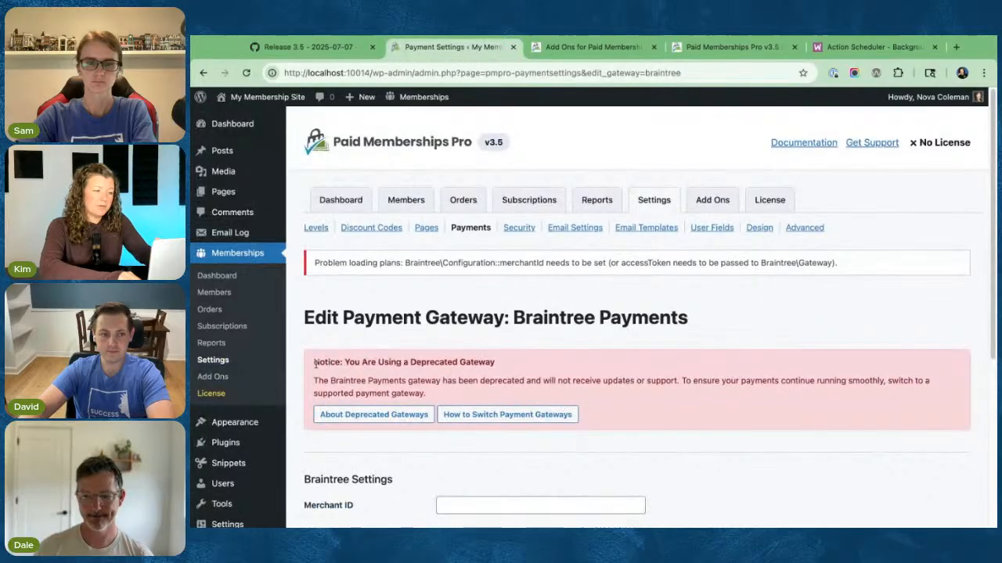
scroll(316, 364, "down", 2)
scroll(300, 375, "down", 1)
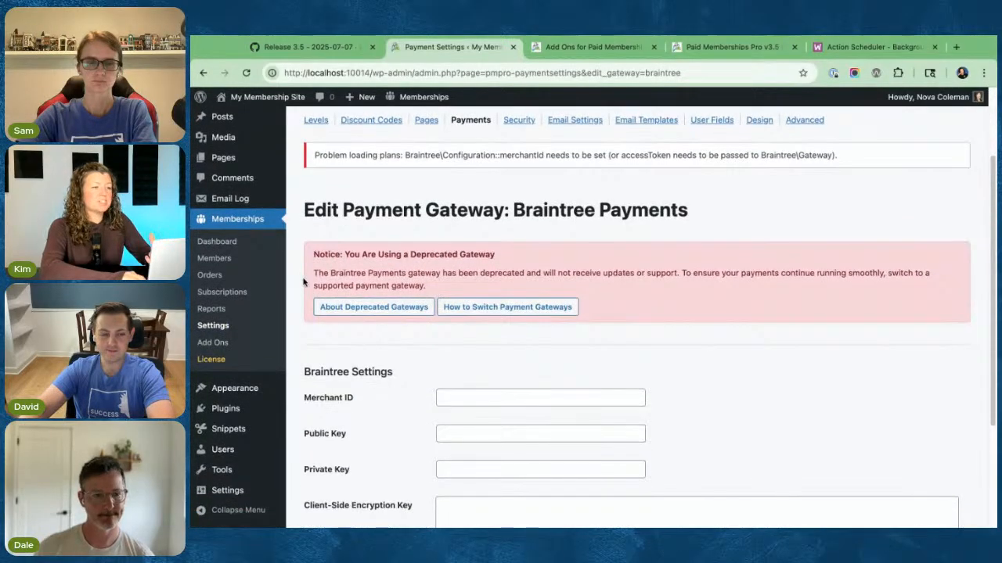
left_click_drag(310, 259, 450, 274)
left_click(451, 274)
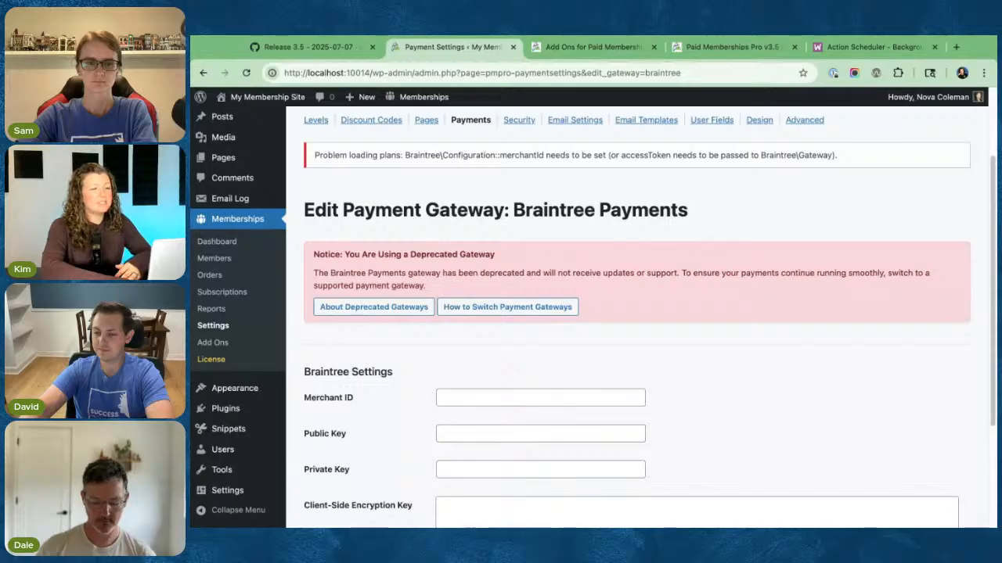
- Return to the Payment Settings, set the primary payment gateway to Stripe and save all settings
key("alt+Left")
scroll(374, 321, "up", 3)
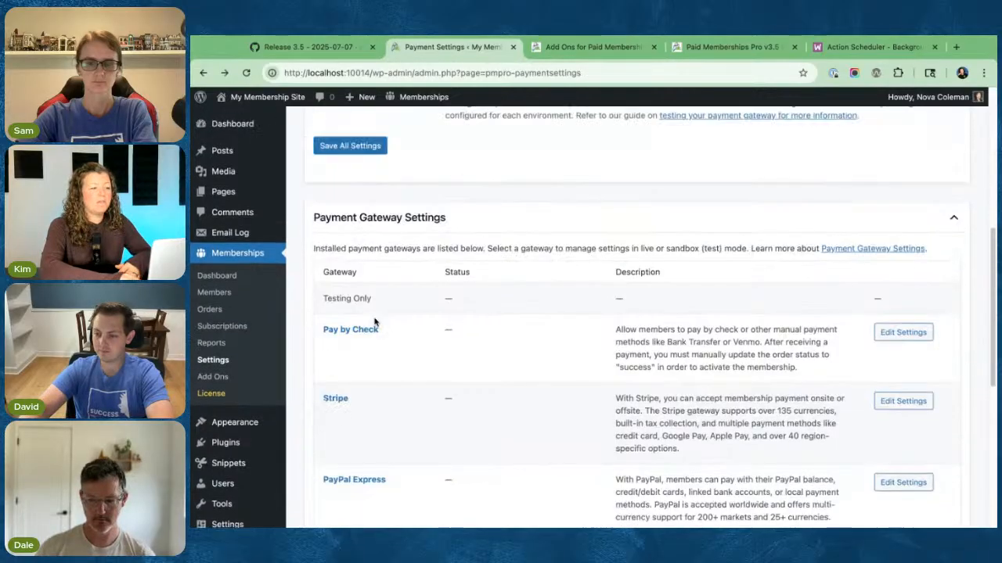
left_click(498, 178)
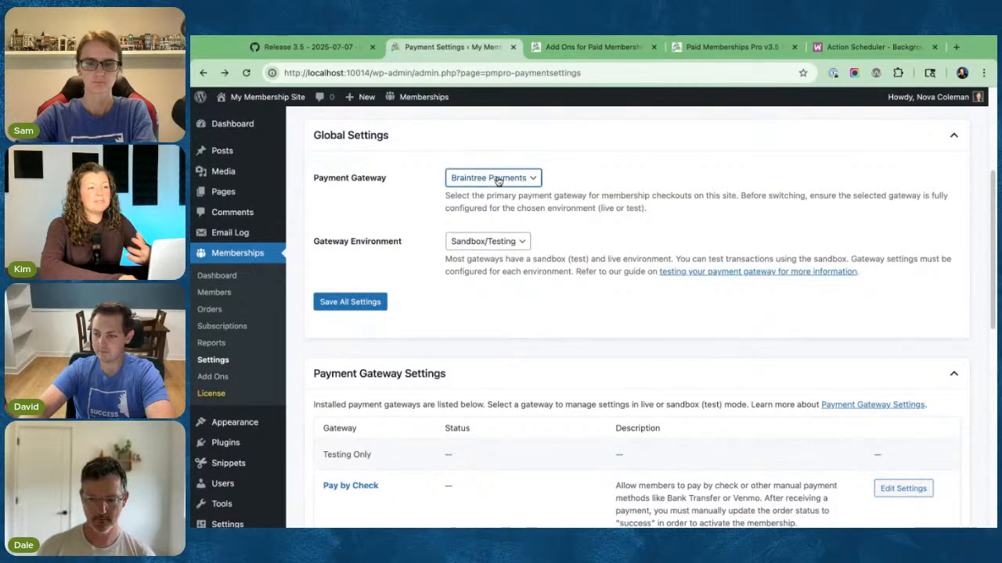
left_click(497, 181)
left_click(361, 301)
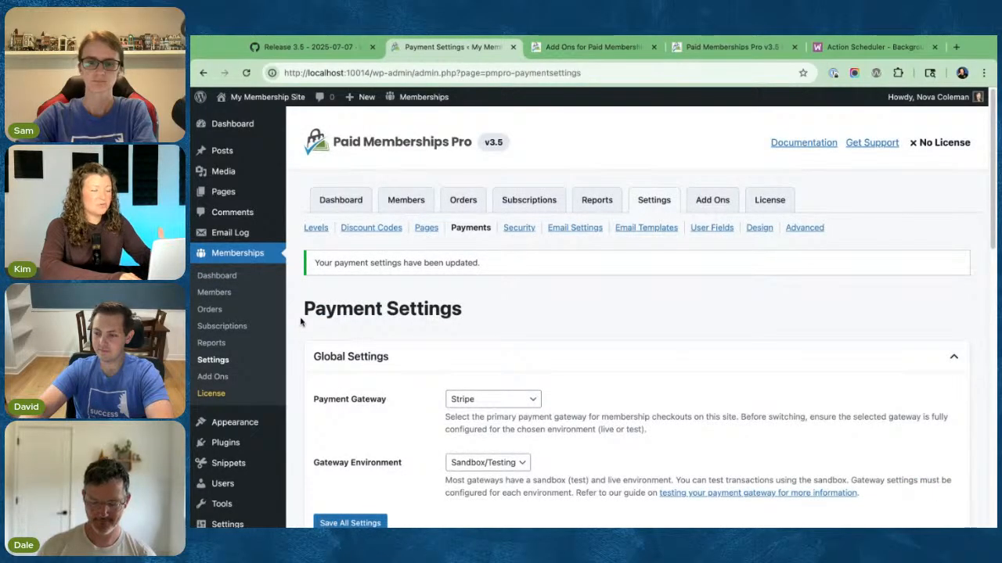
- Examine the Global Settings and the gateway list, comparing the status of the Stripe and Braintree Payments rows
scroll(301, 321, "down", 3)
scroll(430, 141, "down", 2)
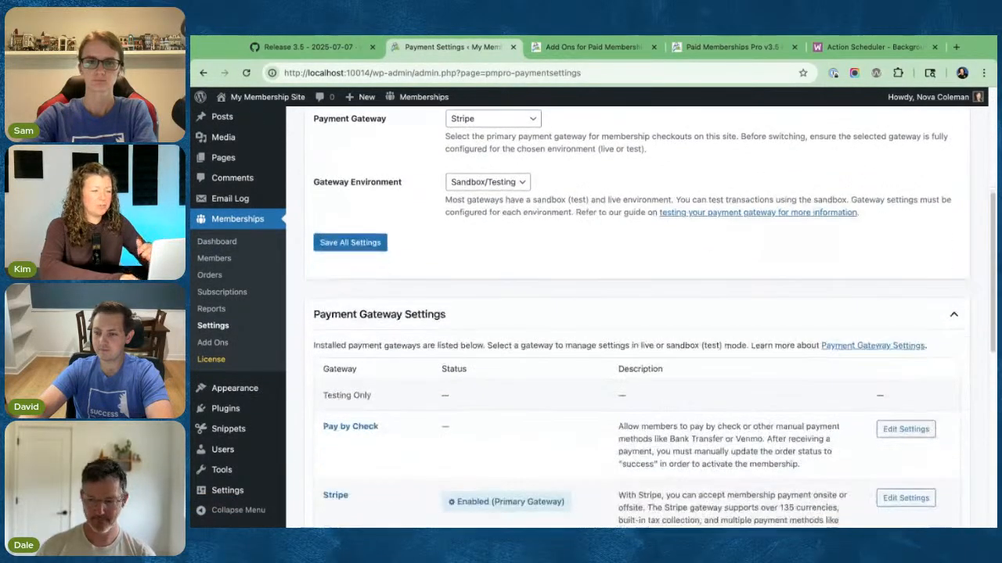
scroll(430, 141, "up", 1)
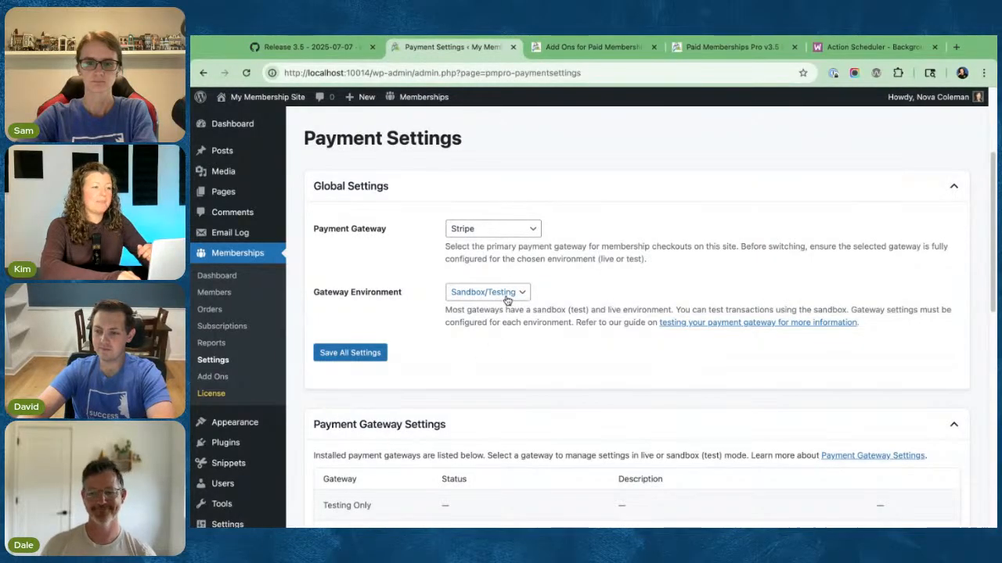
scroll(300, 296, "down", 5)
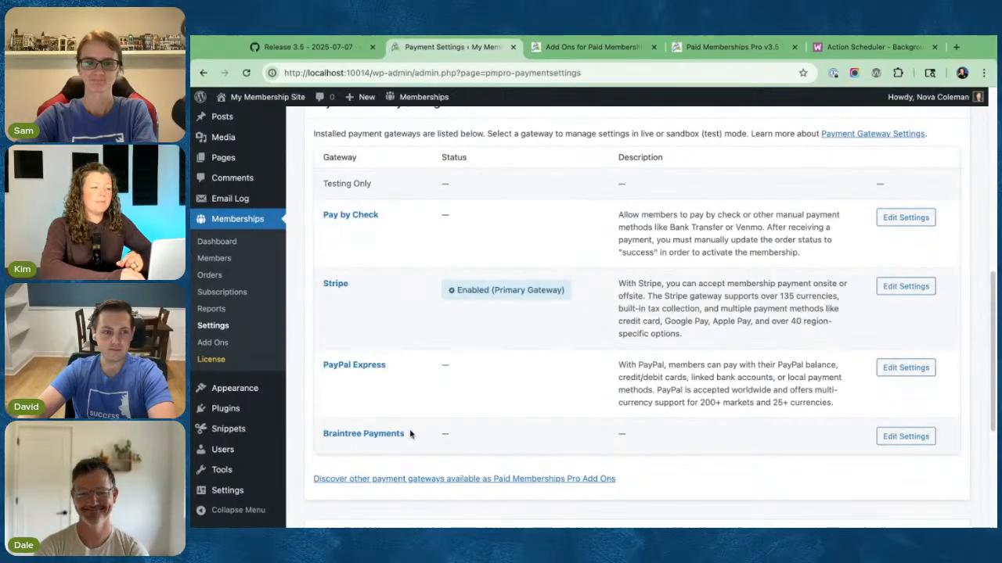
scroll(407, 430, "up", 1)
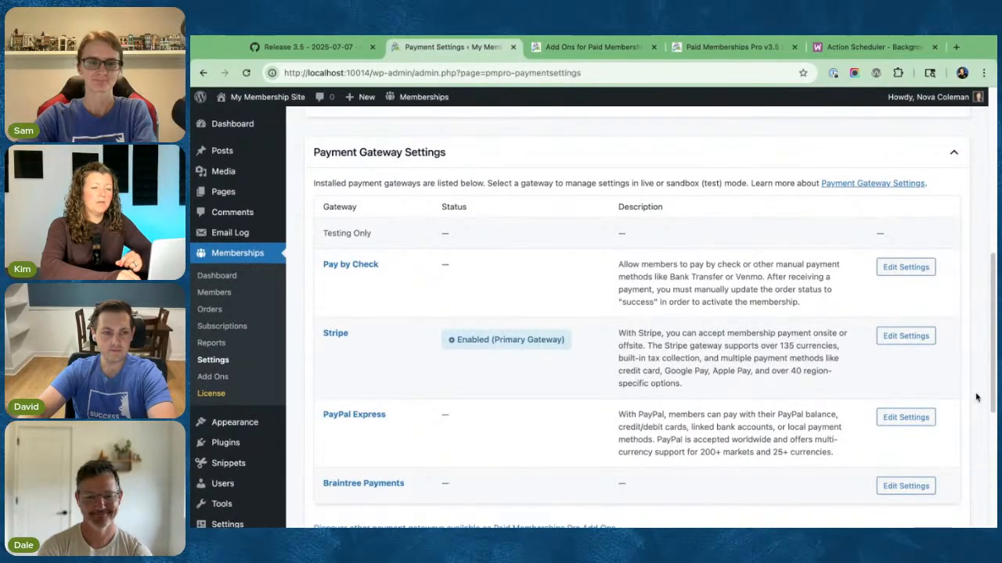
- Open the Stripe gateway settings, expand the Stripe Connection (Live) section and review the live, test and webhook sections
left_click(908, 337)
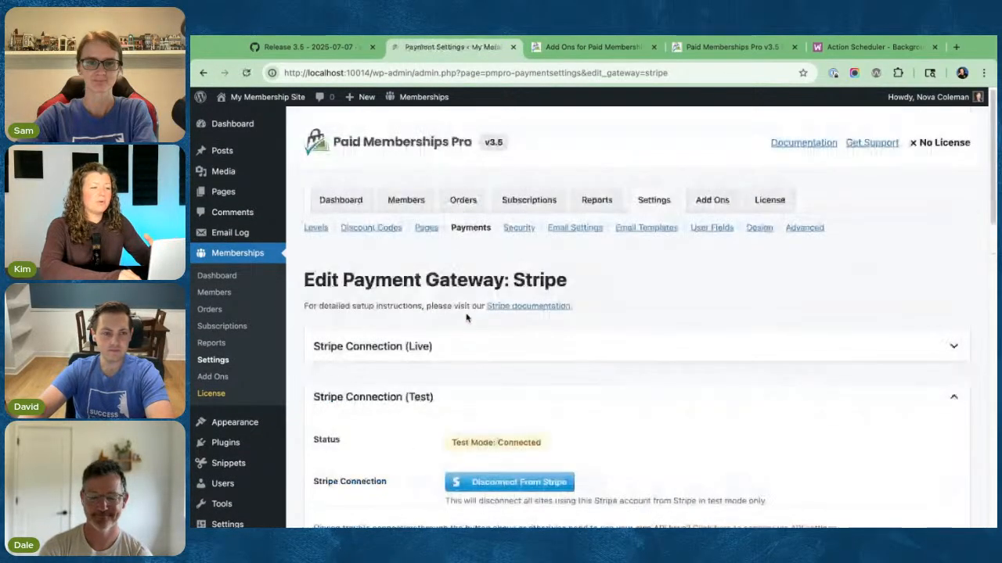
left_click(442, 349)
scroll(429, 407, "down", 3)
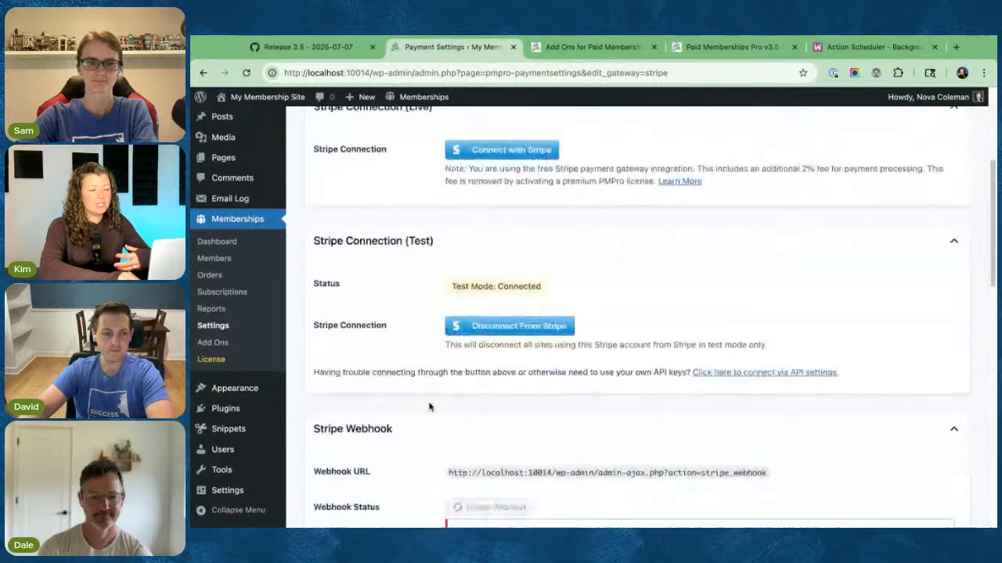
scroll(412, 328, "up", 5)
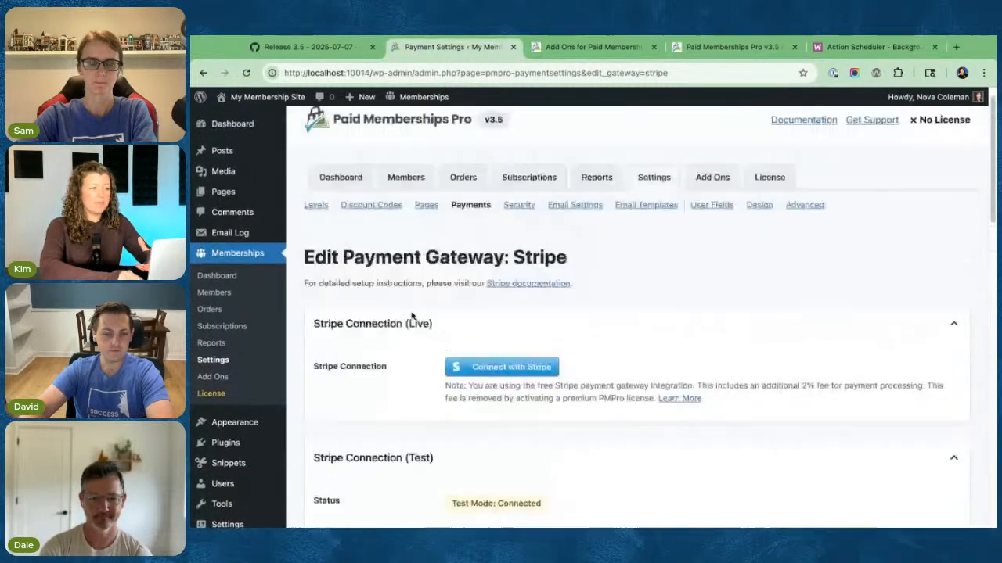
- Go back to the Payment Settings, open the PayPal Express gateway settings and review its account and API fields
left_click(471, 227)
scroll(328, 316, "down", 5)
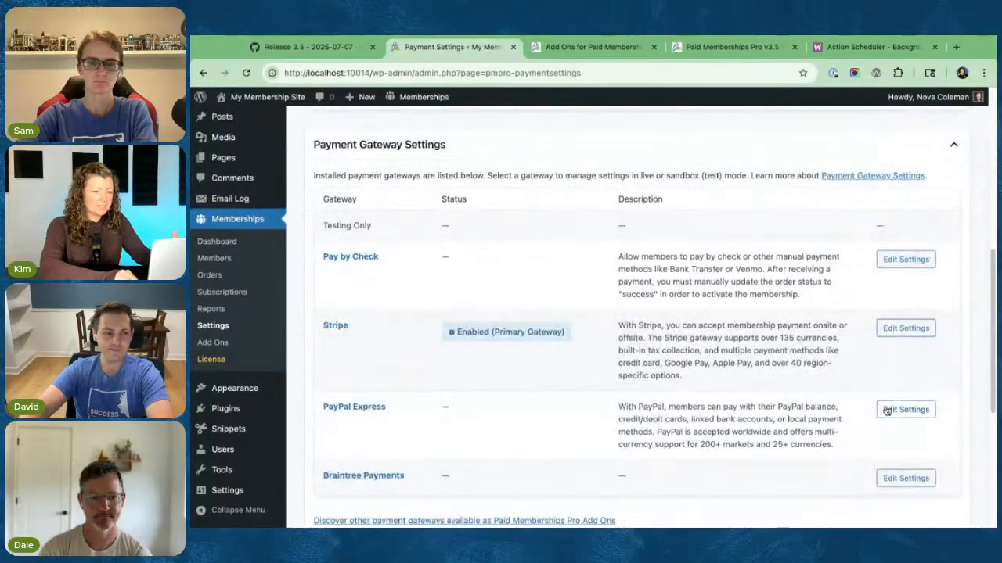
left_click(892, 409)
scroll(298, 383, "down", 1)
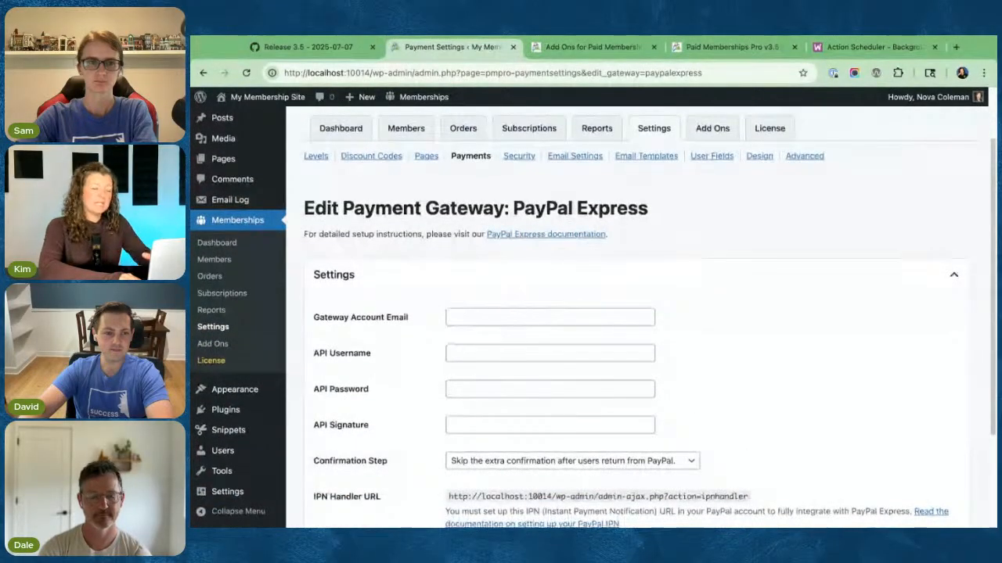
scroll(387, 452, "down", 2)
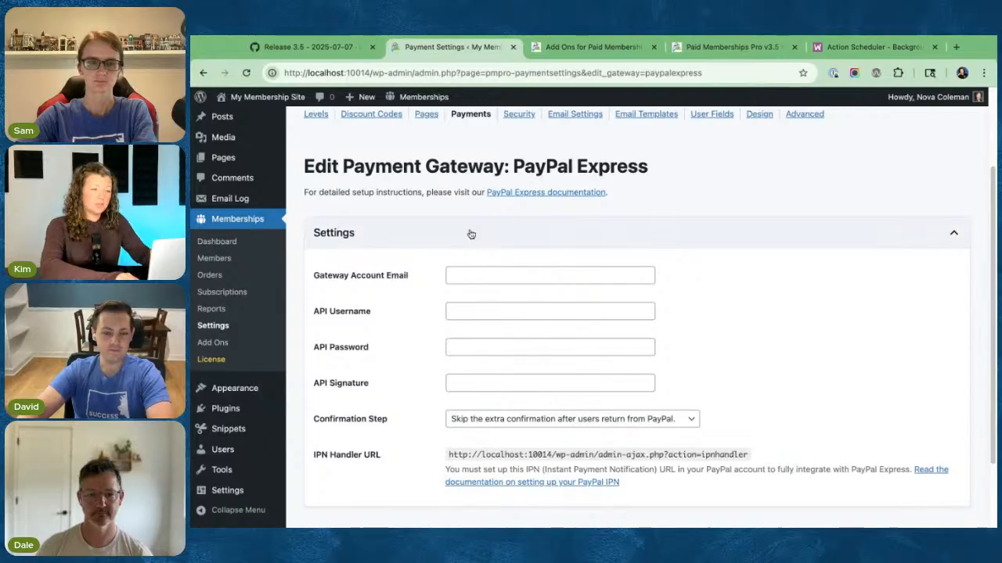
scroll(396, 310, "up", 2)
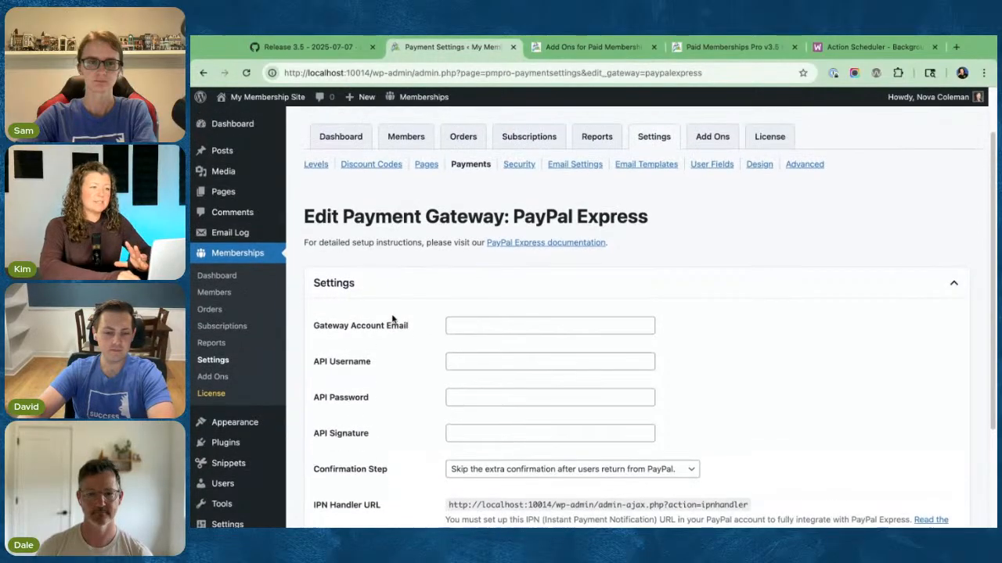
- Return to the main Payment Settings page and review its Global Settings, gateway list, currency and sales tax options
left_click(468, 173)
scroll(291, 273, "down", 10)
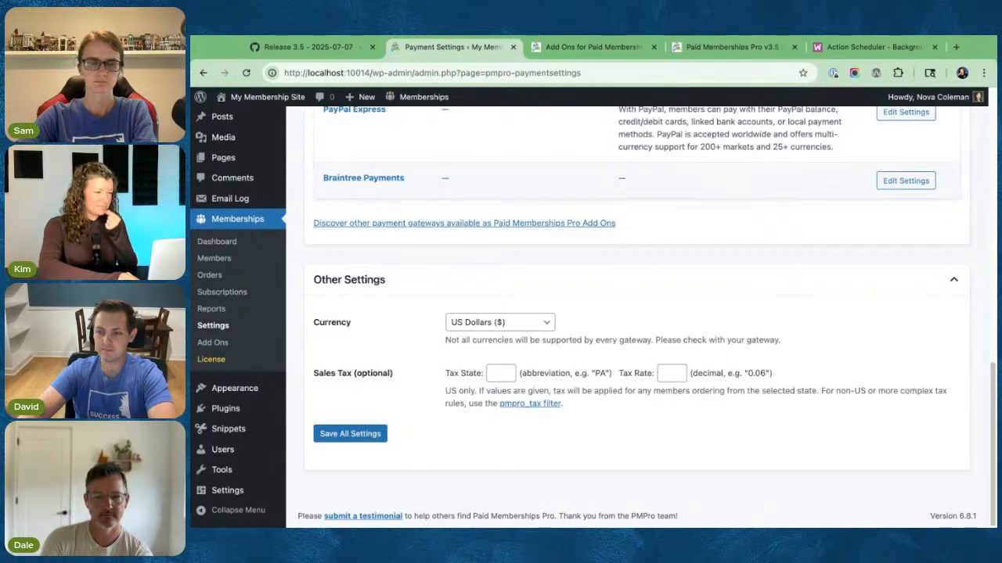
scroll(637, 313, "up", 5)
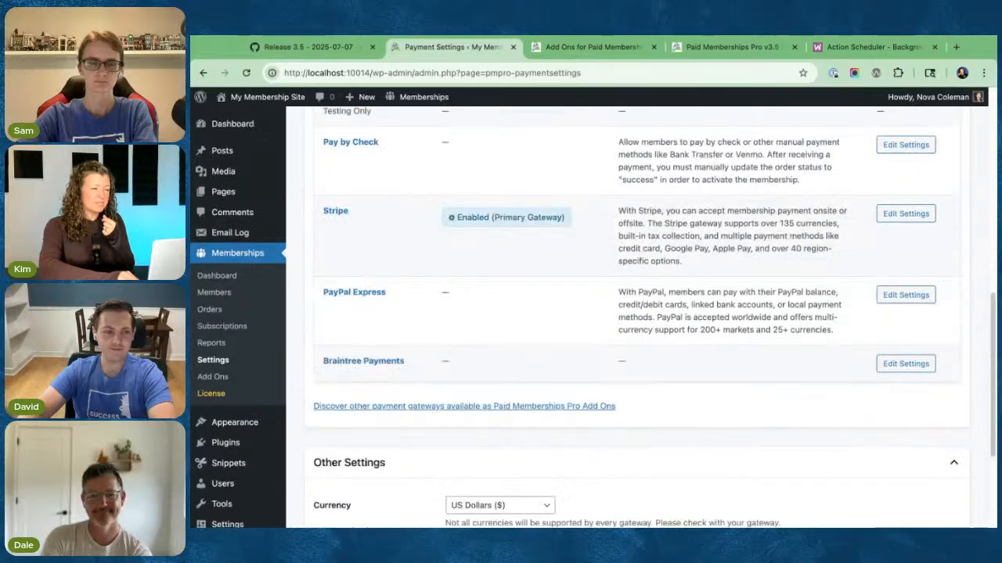
scroll(830, 244, "down", 2)
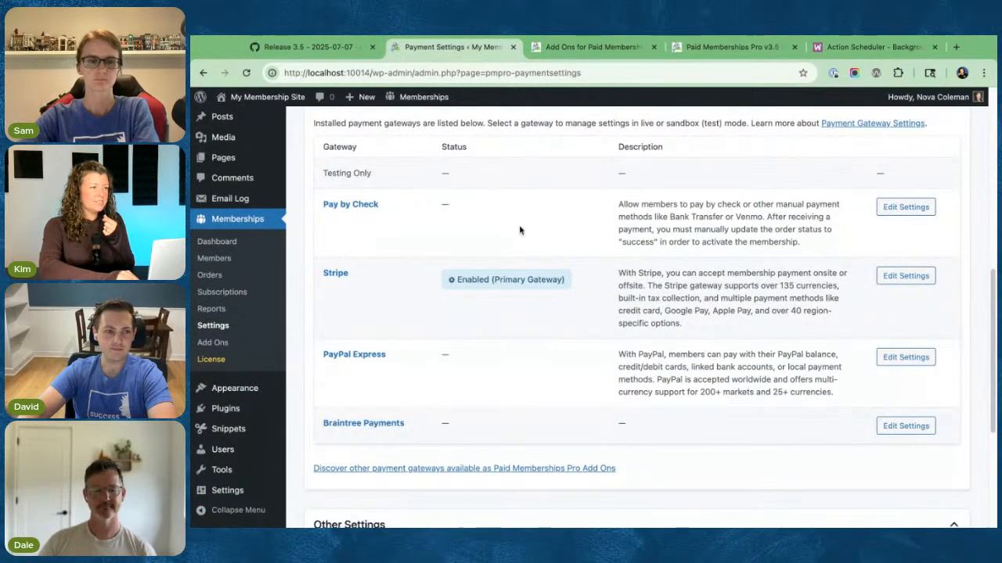
scroll(450, 267, "up", 10)
scroll(450, 268, "up", 2)
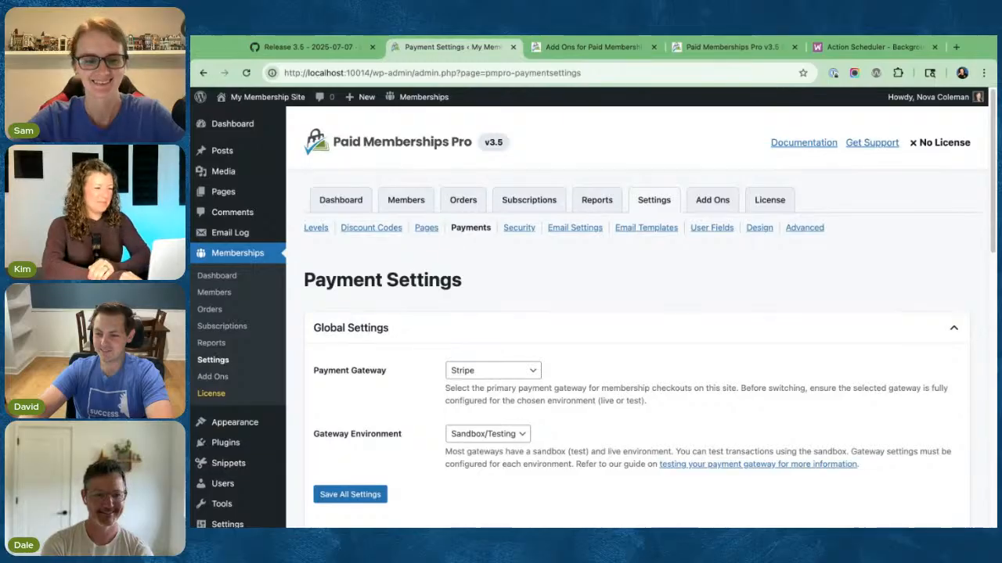
scroll(638, 317, "down", 2)
scroll(638, 317, "down", 1)
- Switch to the GitHub 3.5 release notes and read through the feature, enhancement and bug fix entries
left_click(335, 50)
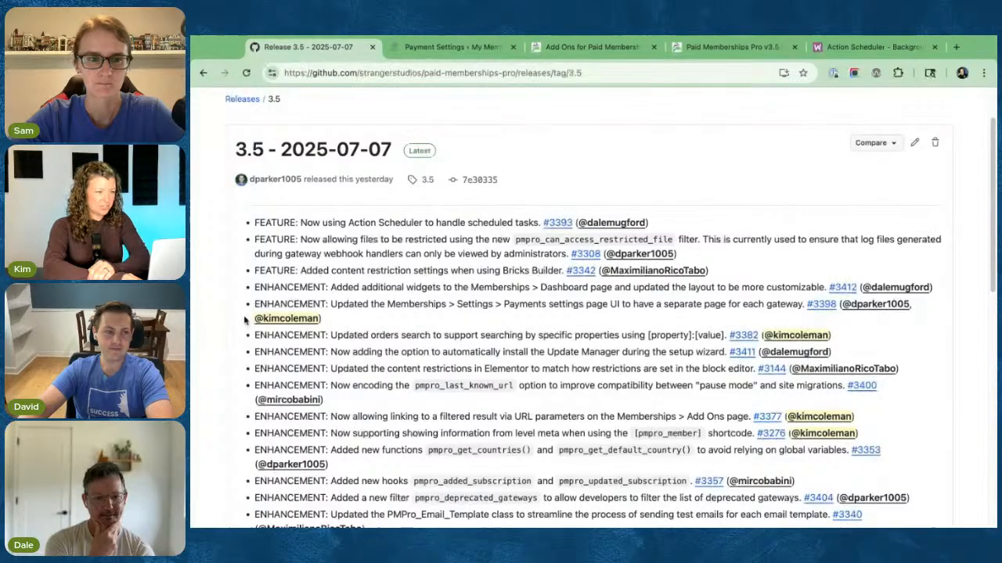
scroll(245, 320, "down", 1)
scroll(251, 345, "down", 5)
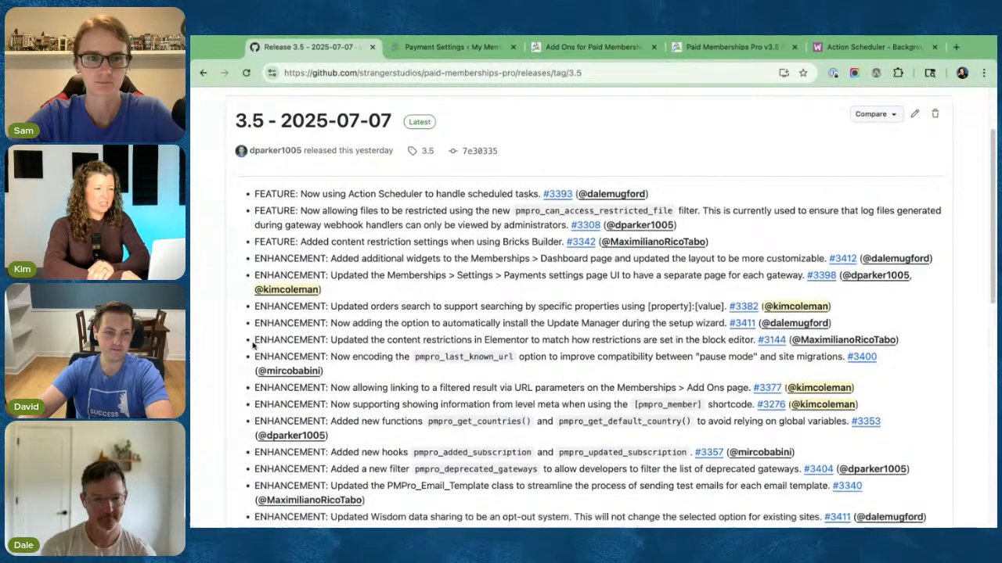
scroll(252, 345, "down", 2)
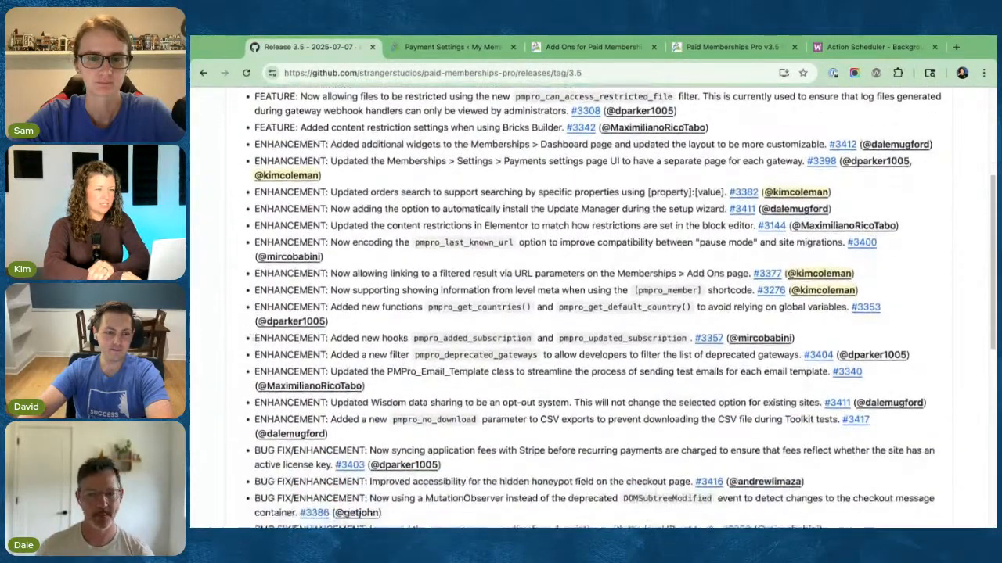
scroll(252, 345, "down", 6)
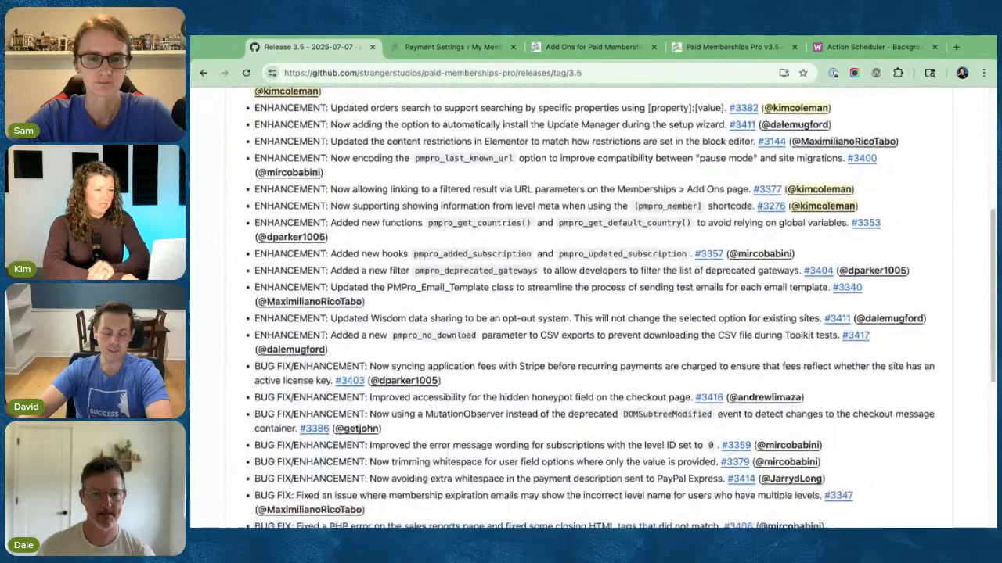
scroll(252, 345, "down", 2)
- Return to the site's Payment Gateway Settings and open the Stripe gateway's settings
key("ctrl+Tab")
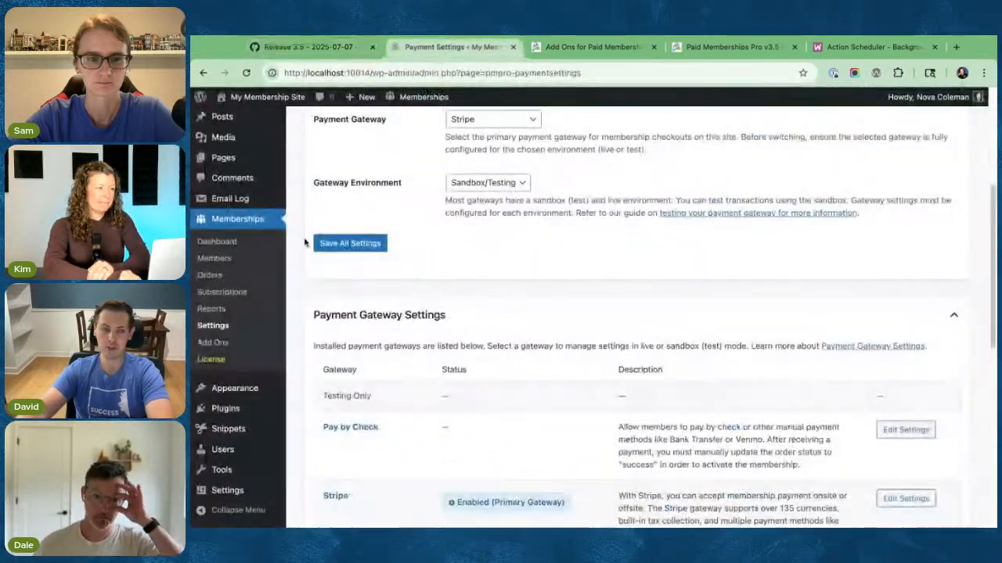
scroll(296, 267, "down", 4)
left_click(334, 348)
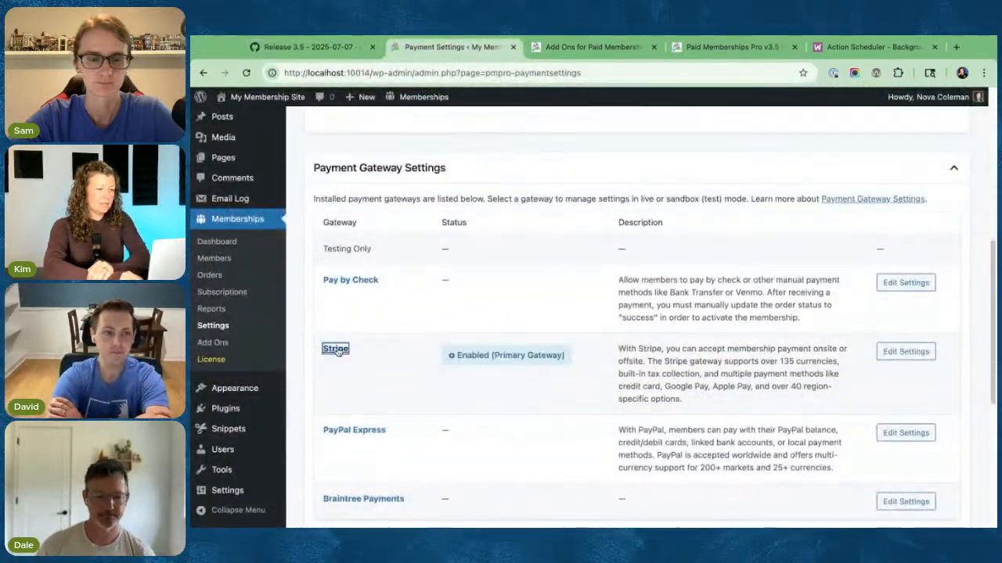
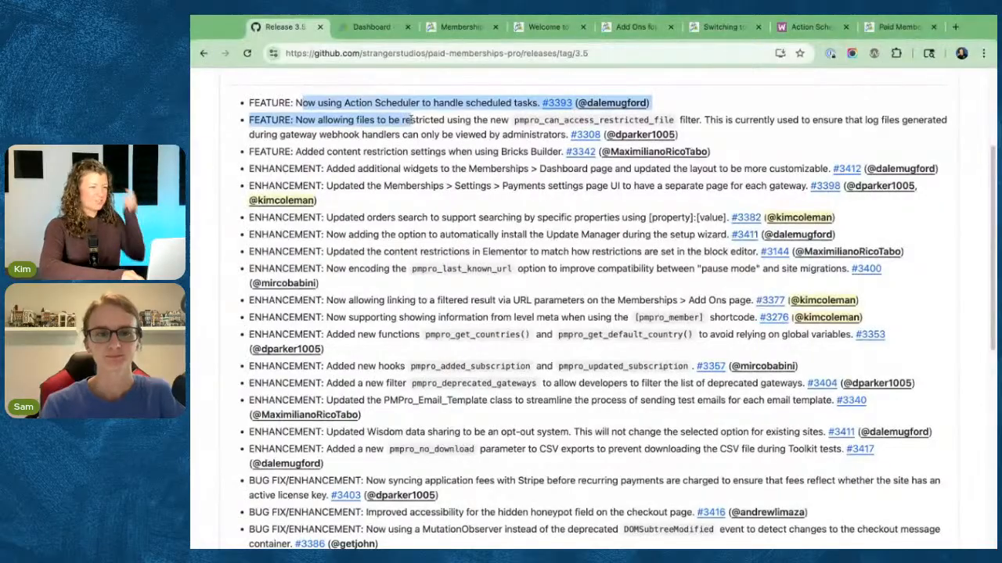
- Highlight the release notes entry about searching orders by specific properties using [property]:[value]
left_click(390, 159)
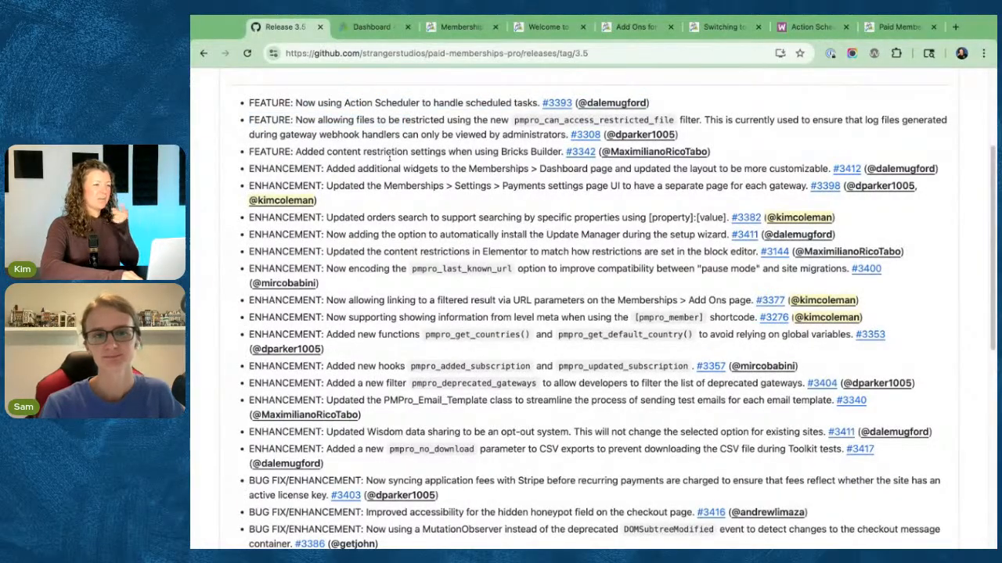
left_click_drag(557, 168, 539, 203)
left_click(349, 218)
left_click_drag(350, 218, 725, 218)
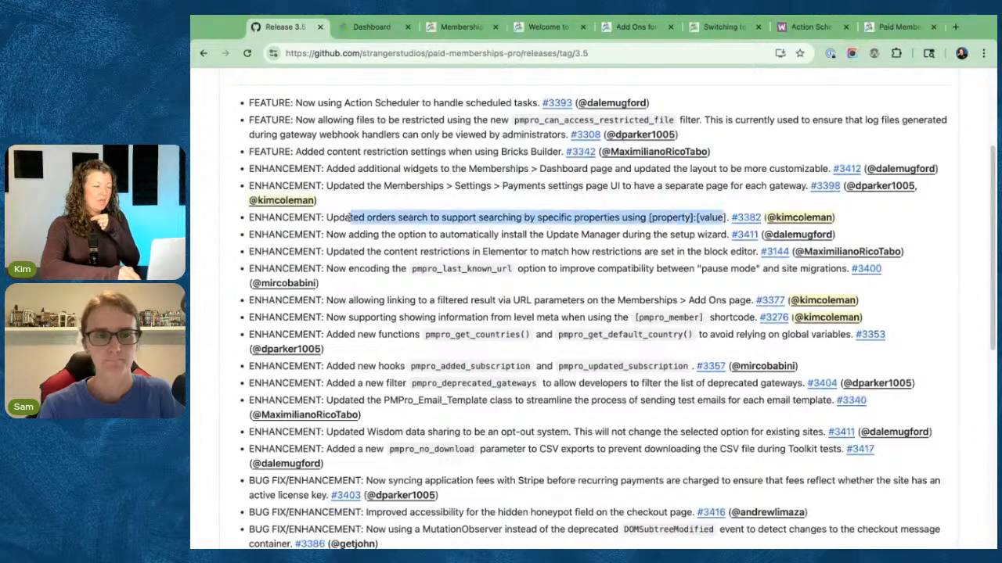
- Look through the open Paid Memberships Pro website pages and close the Add Ons page
left_click(462, 27)
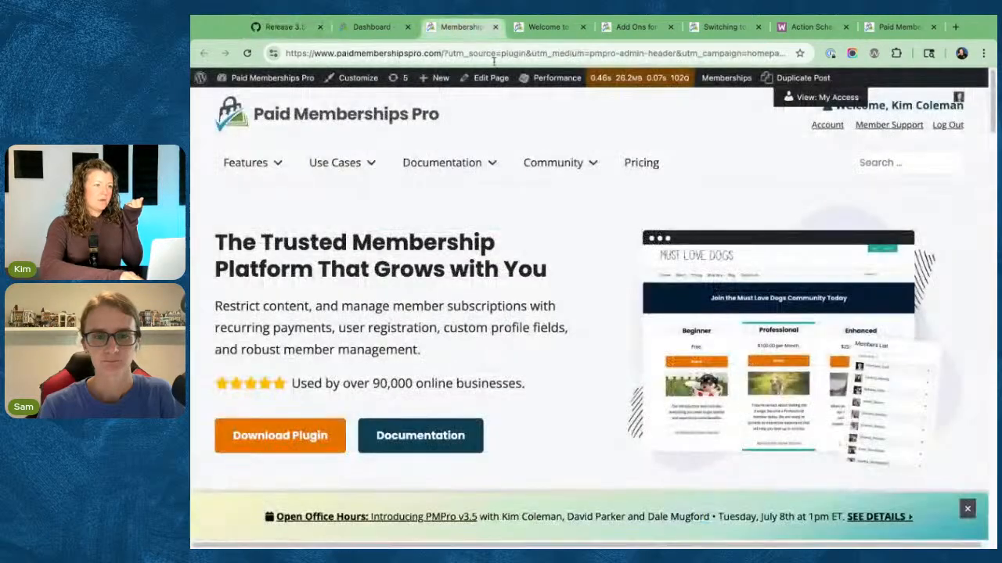
left_click(552, 28)
left_click(645, 27)
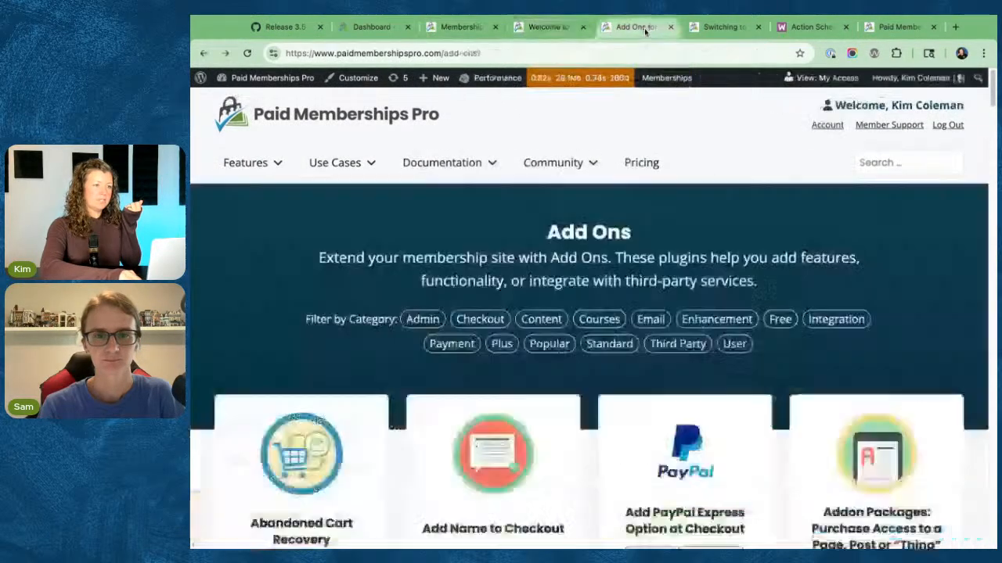
left_click(670, 28)
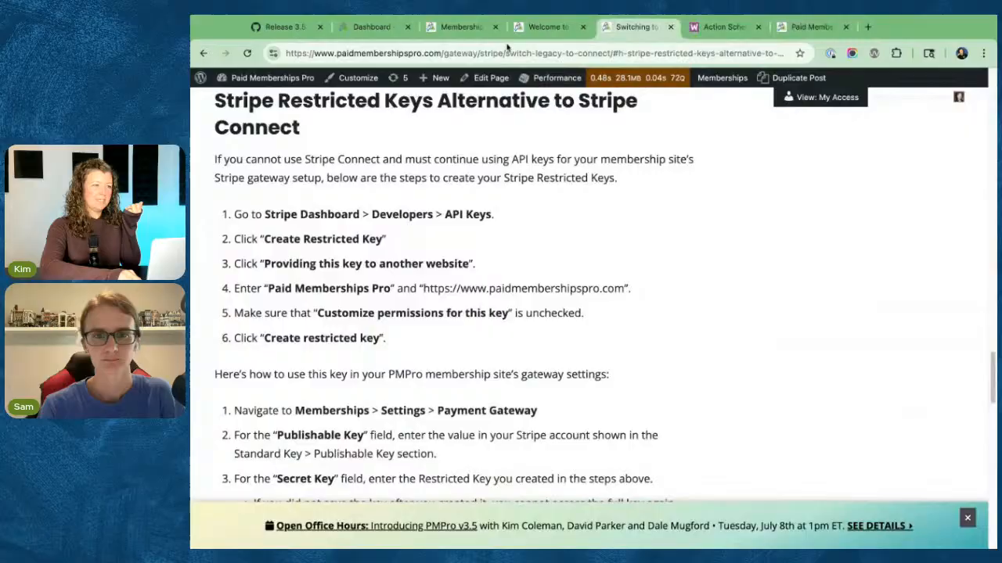
- Open the membership site's Orders list, and bring up the Members List in a separate browser tab
left_click(373, 27)
left_click(392, 182)
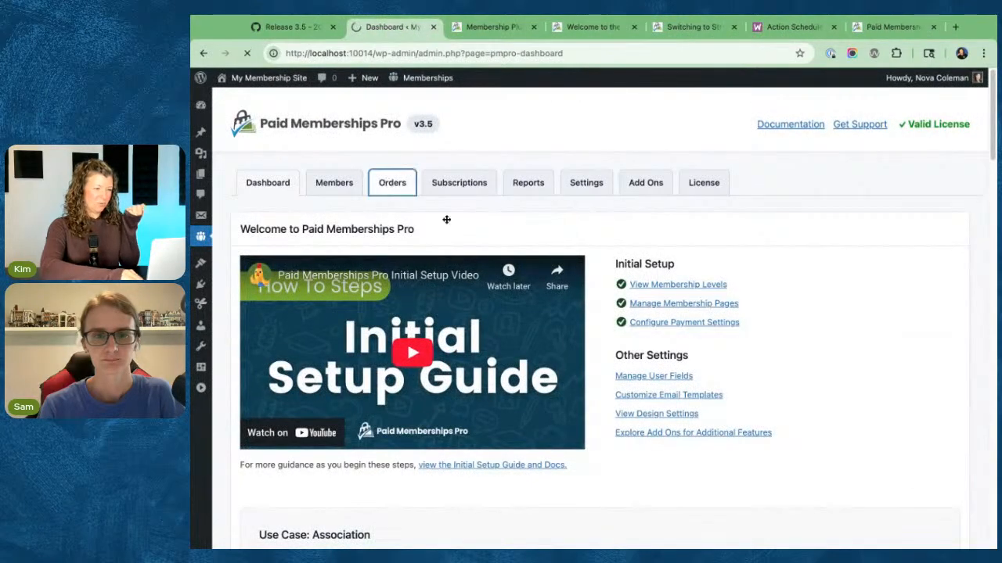
left_click(336, 183)
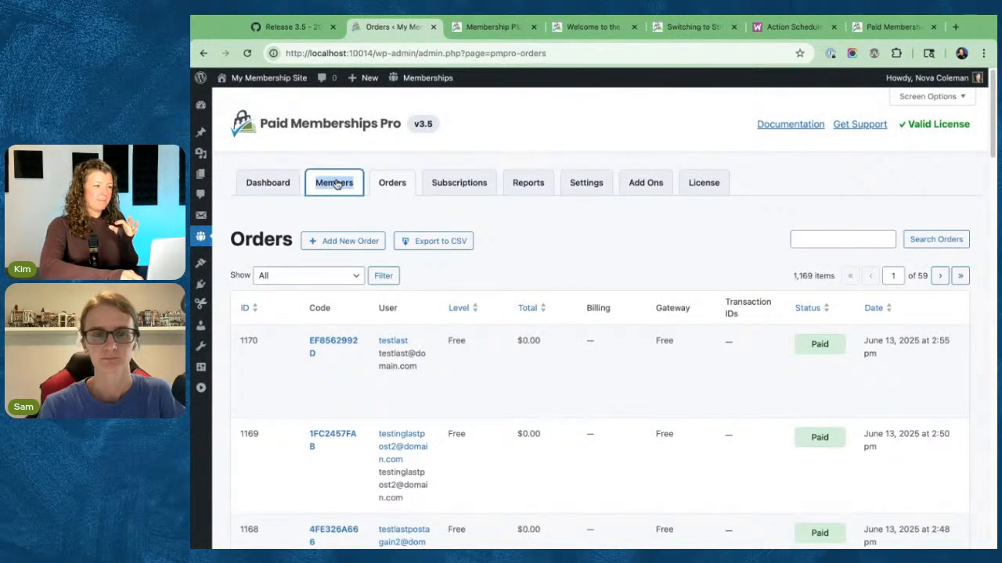
left_click(461, 26)
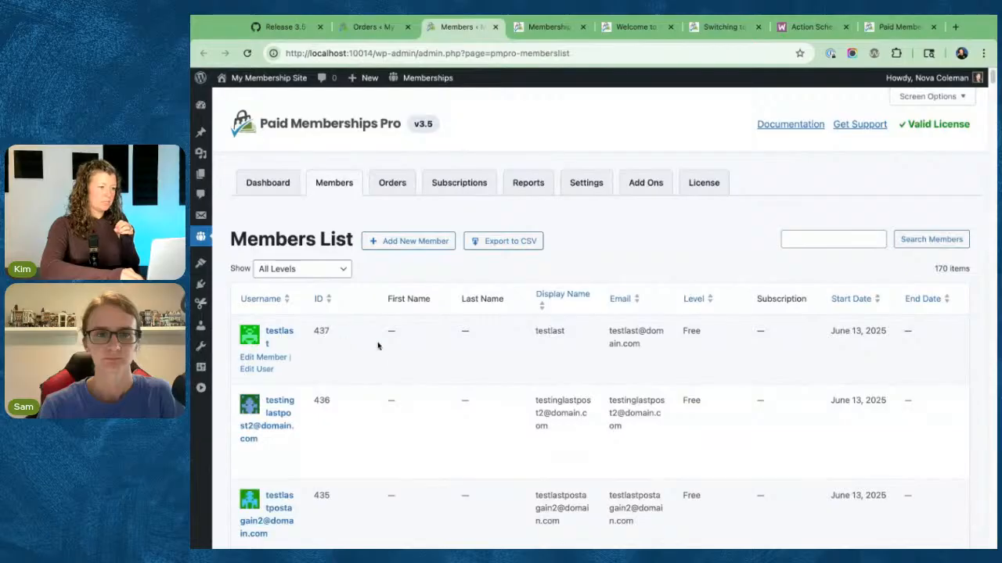
- Copy the email address of the first member in the Members List
triple_click(644, 346)
key("super+c")
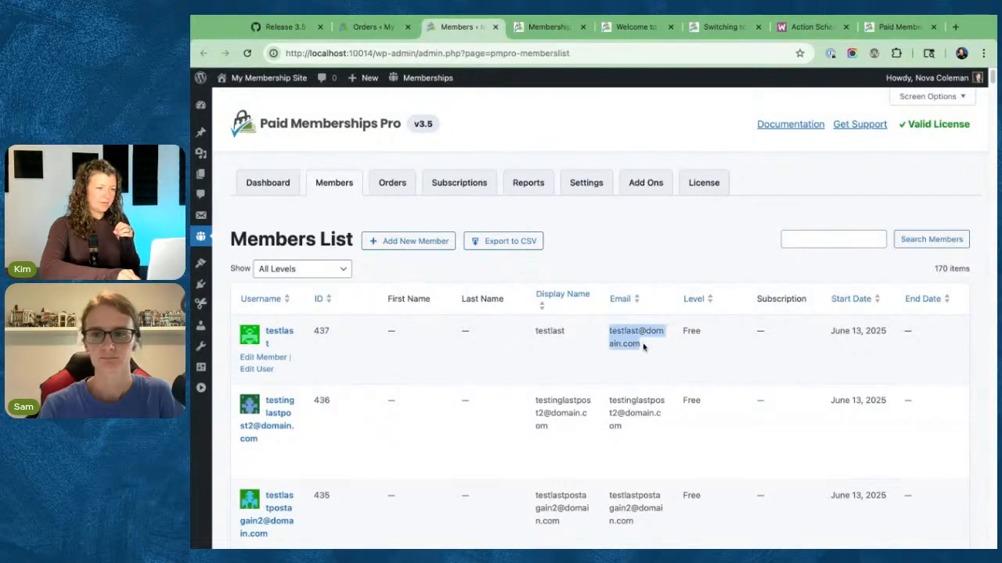
left_click(627, 261)
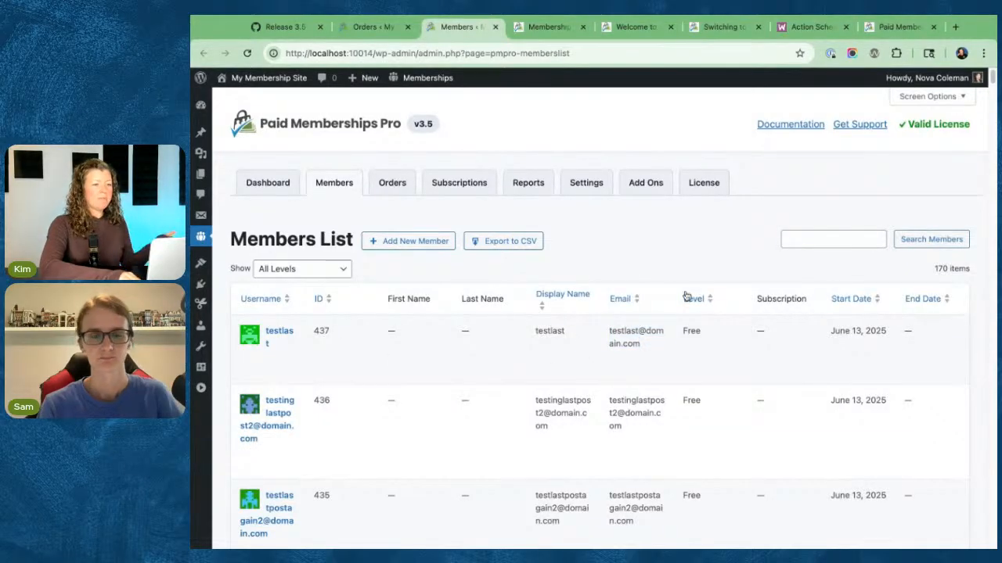
scroll(686, 296, "down", 3)
scroll(685, 294, "down", 6)
scroll(693, 290, "up", 12)
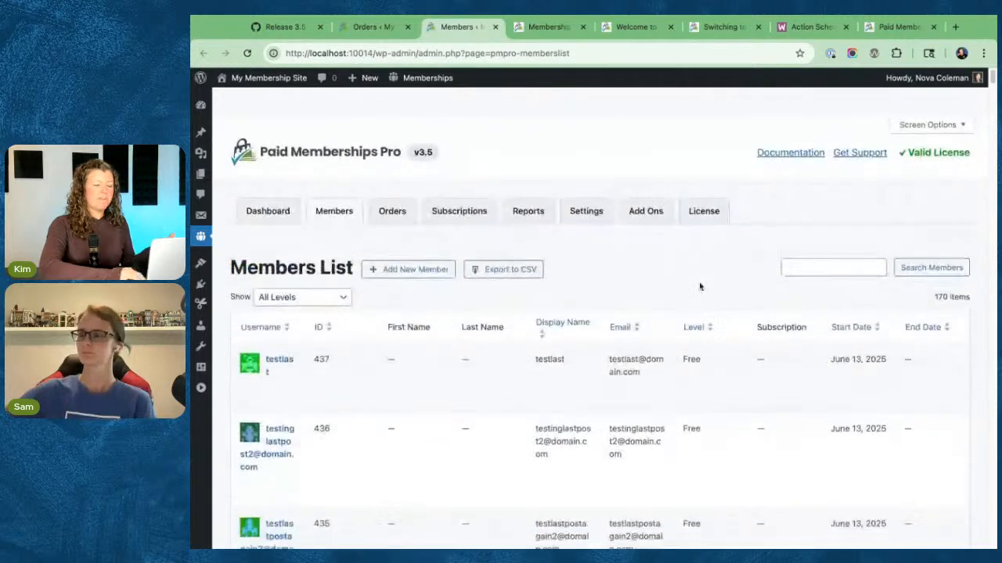
- Search the members by the email property, pasting the copied address directly after "email:" without extra spaces
left_click(799, 236)
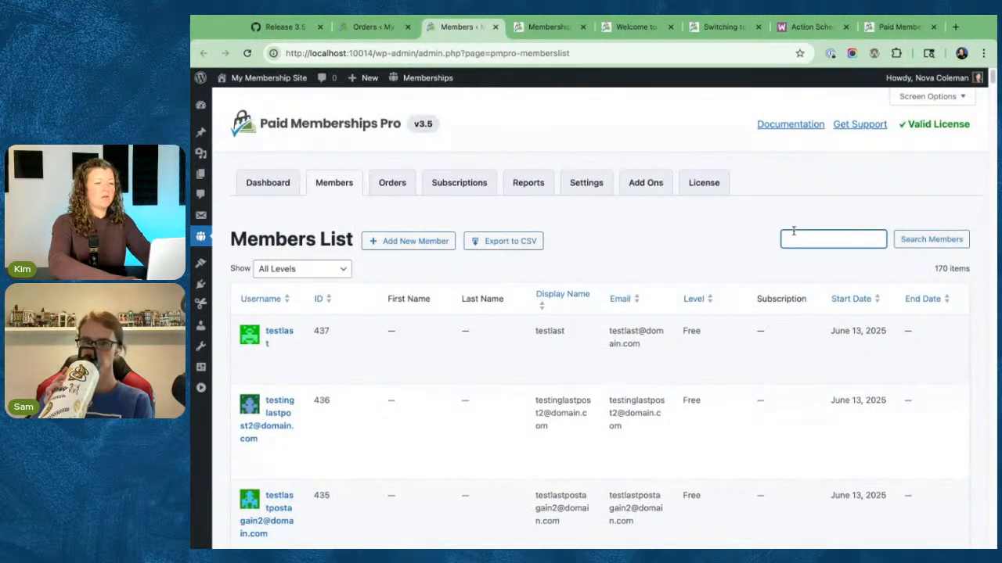
type("email")
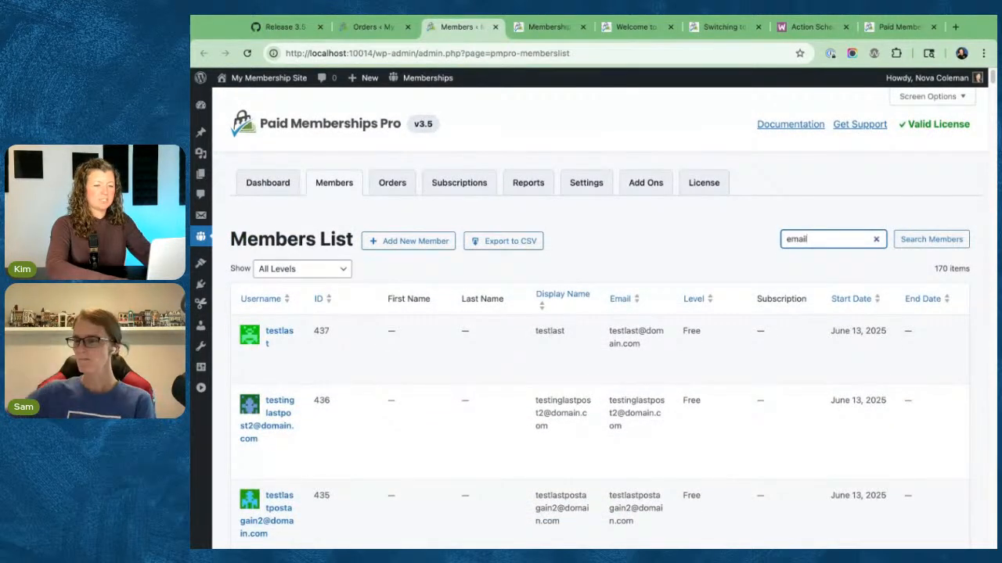
type(":")
key("super+v")
key("alt+Left")
key("alt+Left")
key("alt+Left")
key("alt+Left")
key("alt+Right")
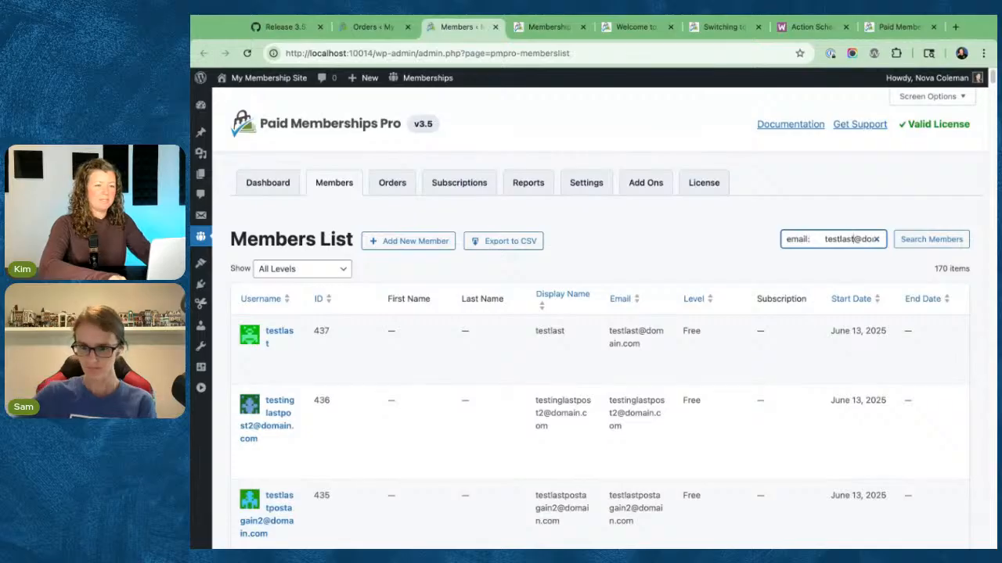
key("BackSpace")
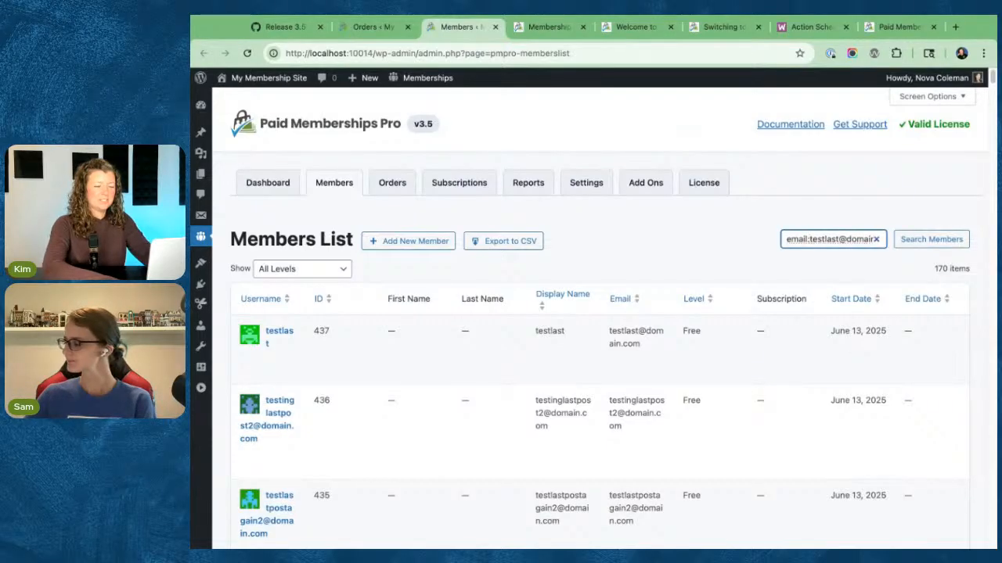
key("super+a")
key("Left")
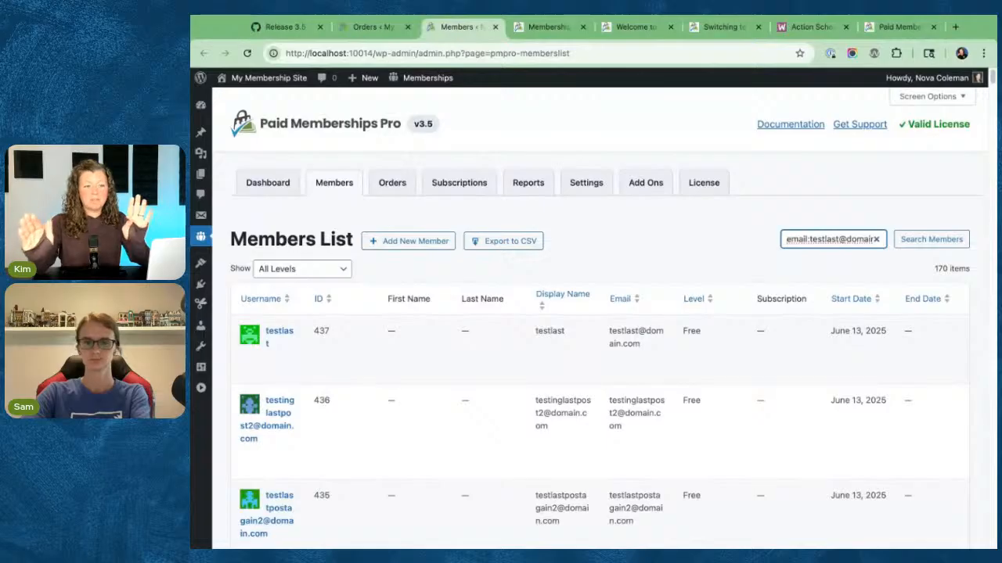
key("Return")
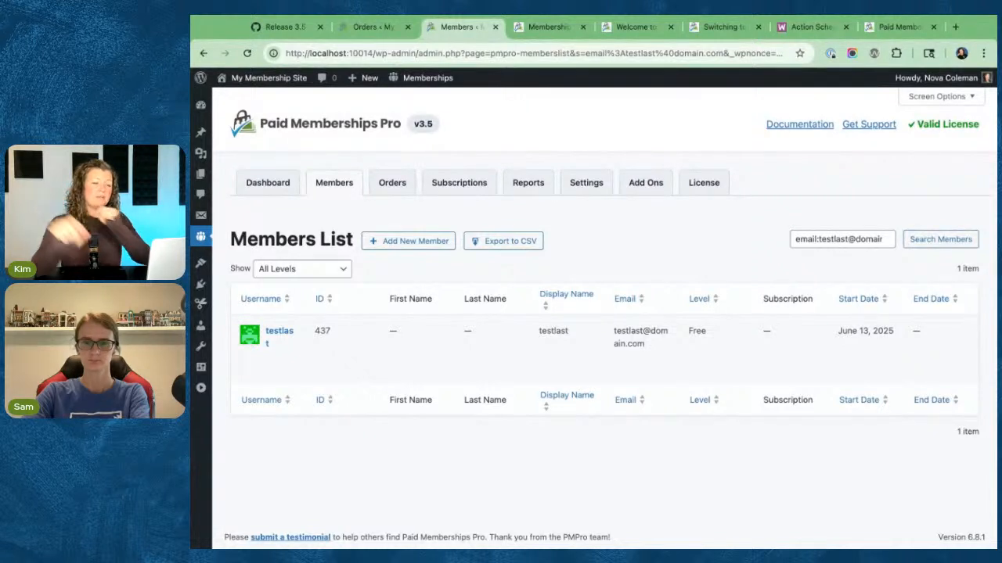
left_click_drag(849, 241, 812, 239)
key("BackSpace")
left_click(940, 240)
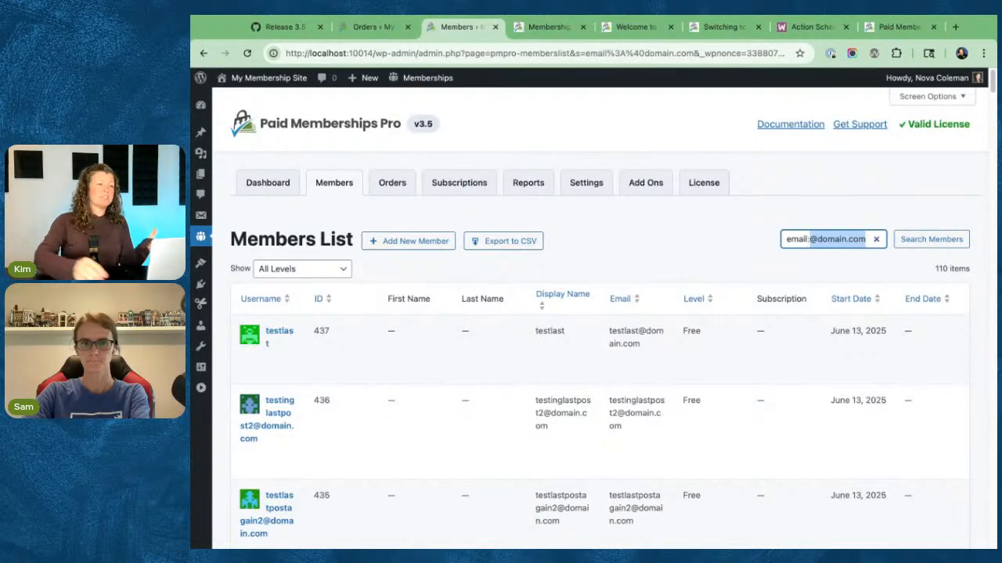
left_click(365, 29)
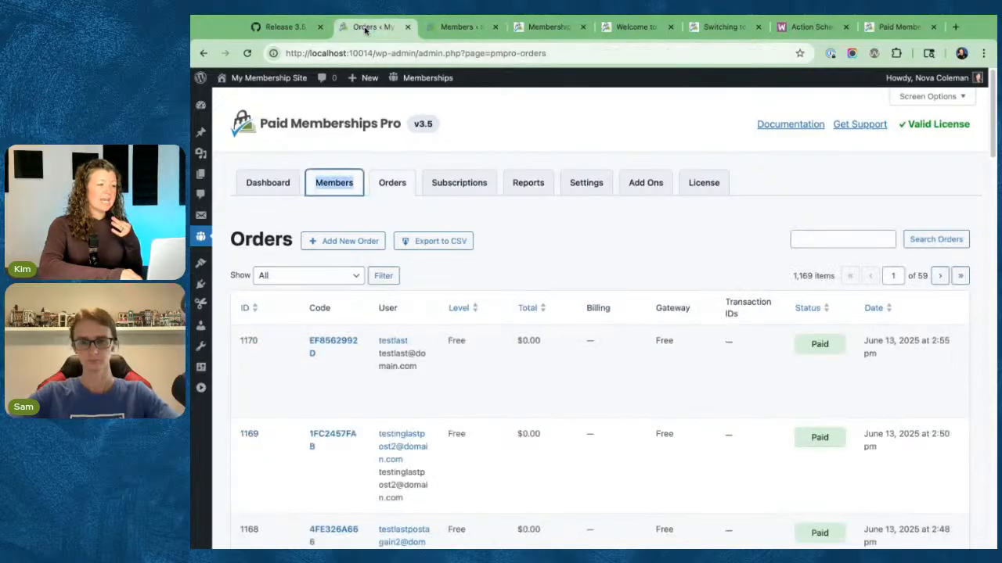
mouse_move(326, 344)
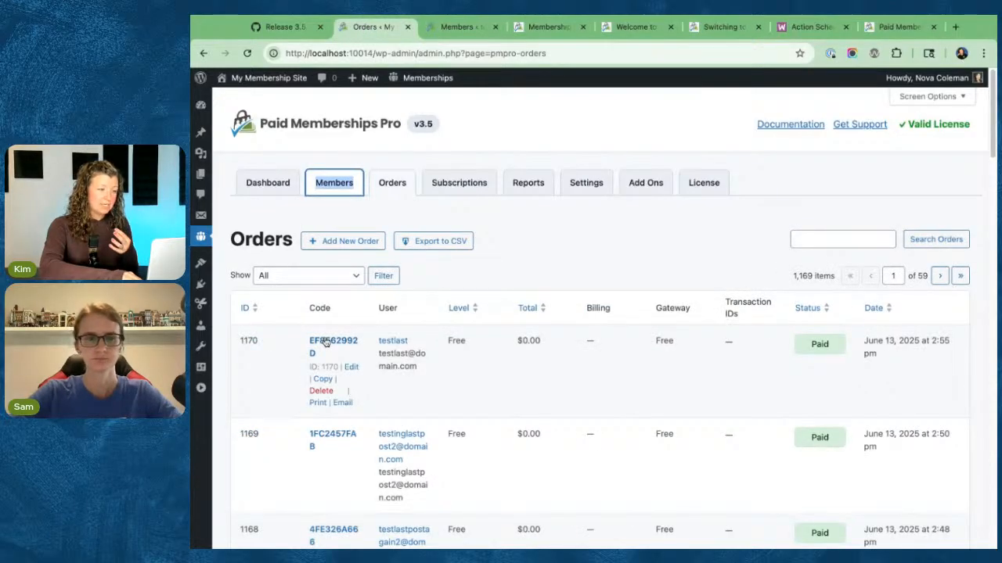
triple_click(411, 353)
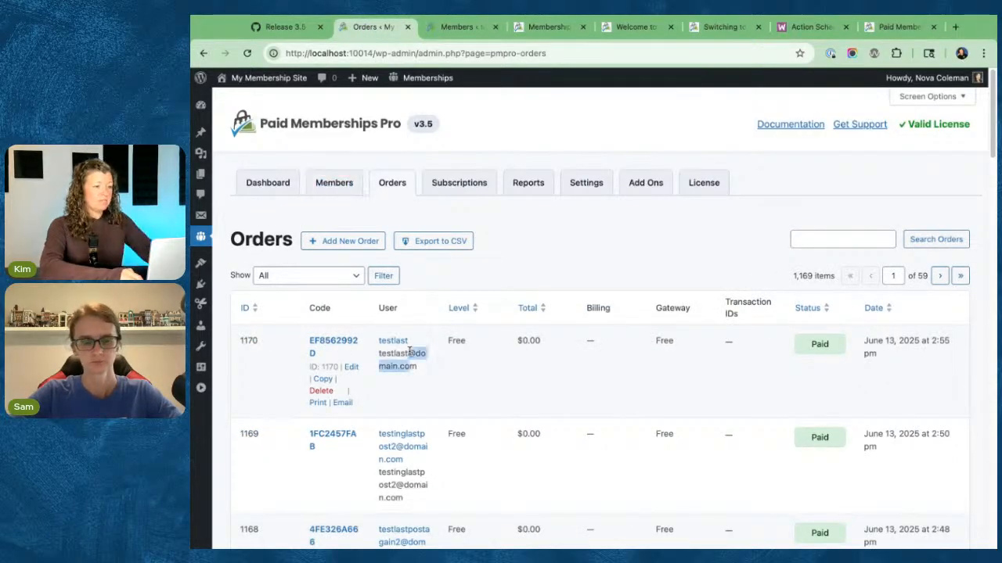
left_click(804, 241)
type("email:@domain.com")
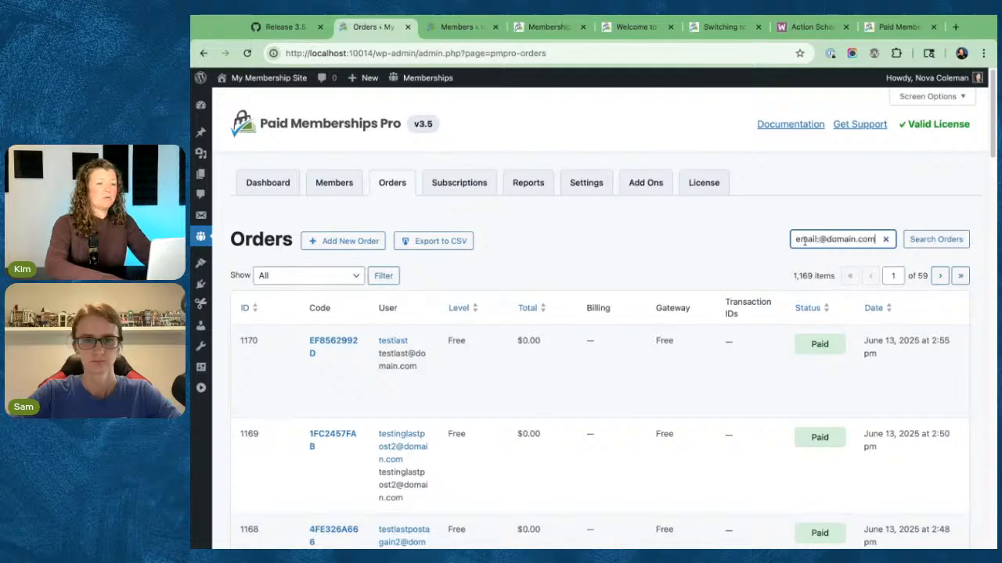
key("Return")
- Open the order dated June 13, 2025 at 2:32 pm in a separate tab and review its member and payment information
scroll(720, 248, "down", 4)
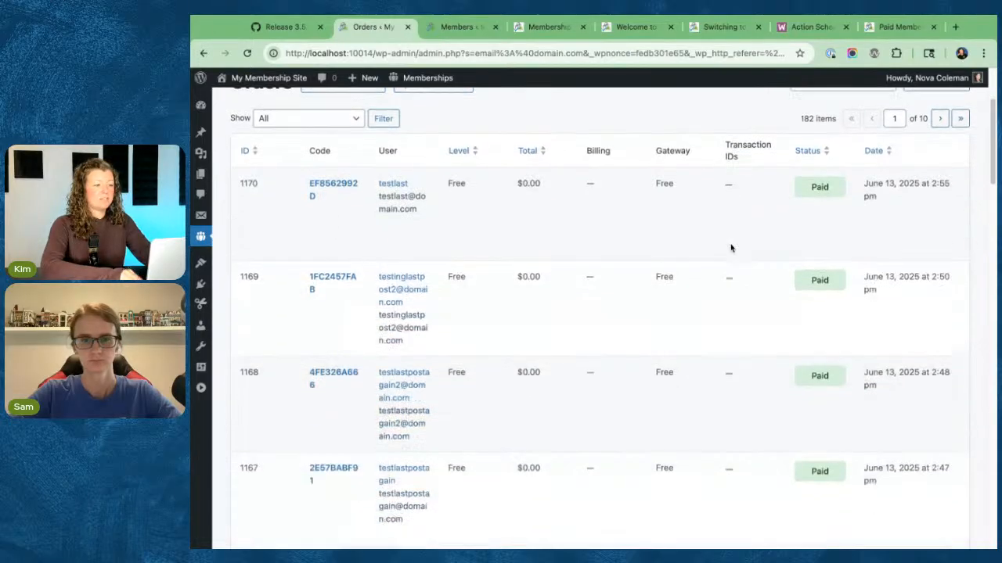
scroll(447, 306, "down", 2)
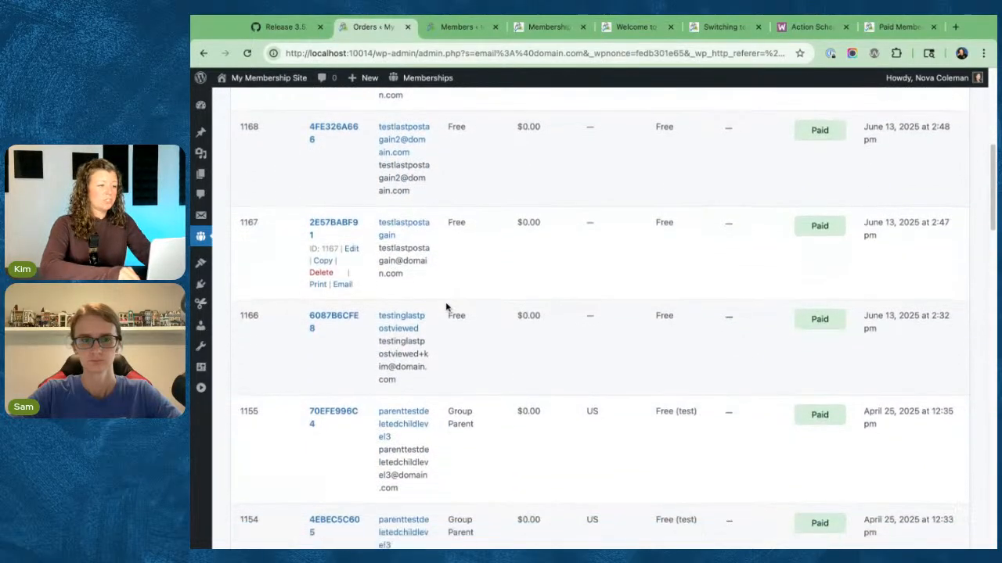
double_click(317, 316)
left_click(322, 322)
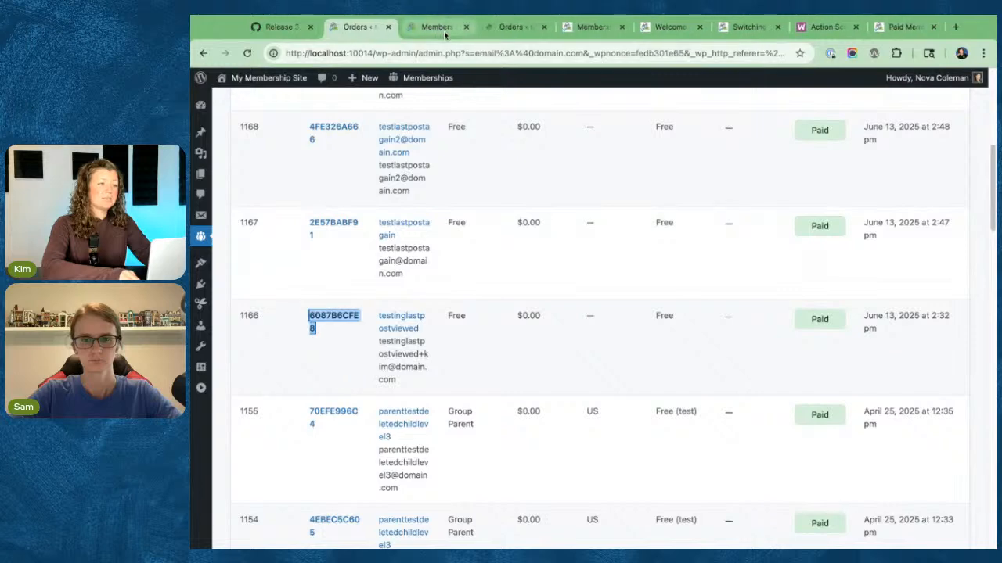
left_click(517, 33)
scroll(456, 287, "down", 15)
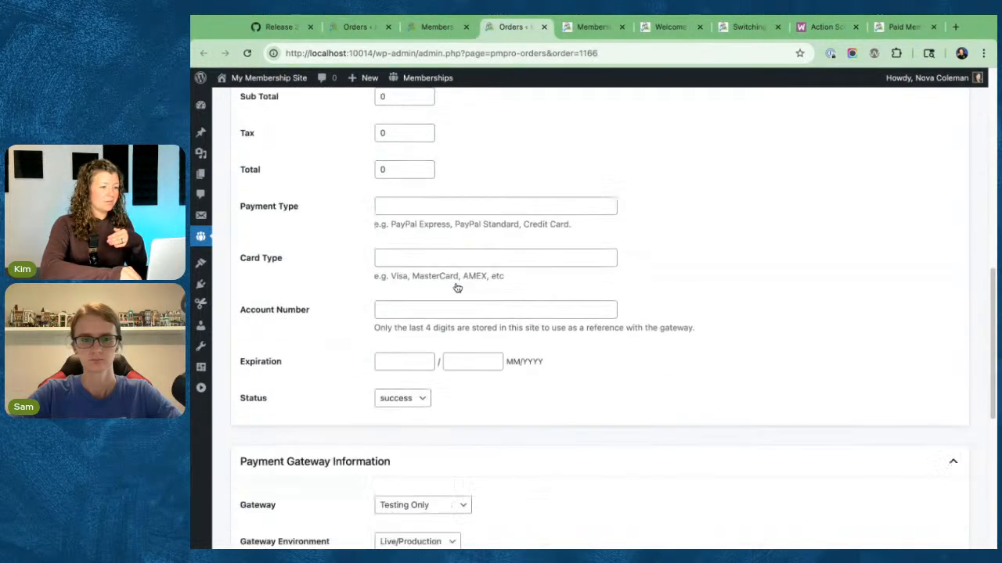
scroll(457, 289, "up", 2)
scroll(457, 289, "up", 12)
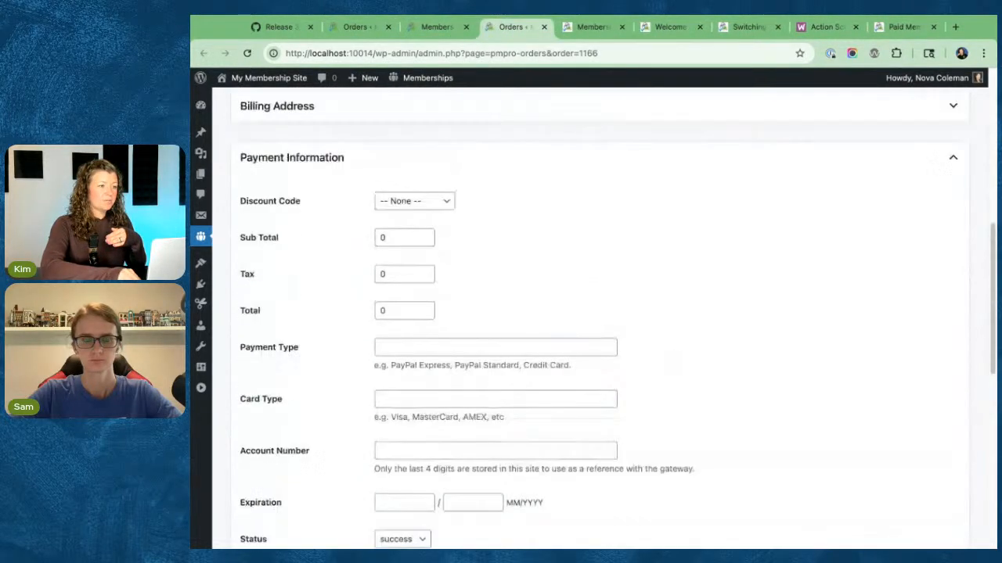
scroll(595, 352, "down", 3)
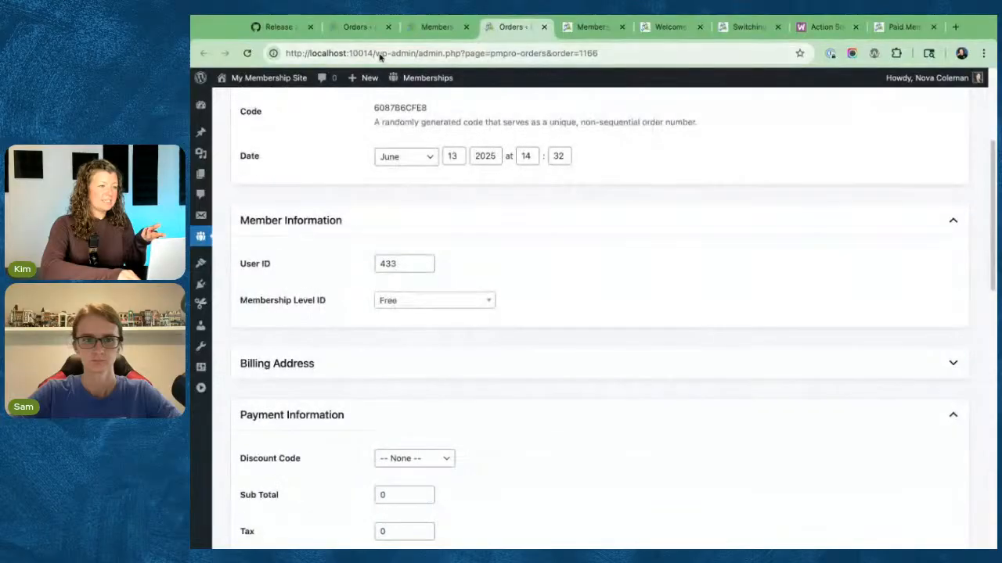
- Return to the filtered Orders list and look through the matching orders
left_click(433, 27)
left_click(356, 27)
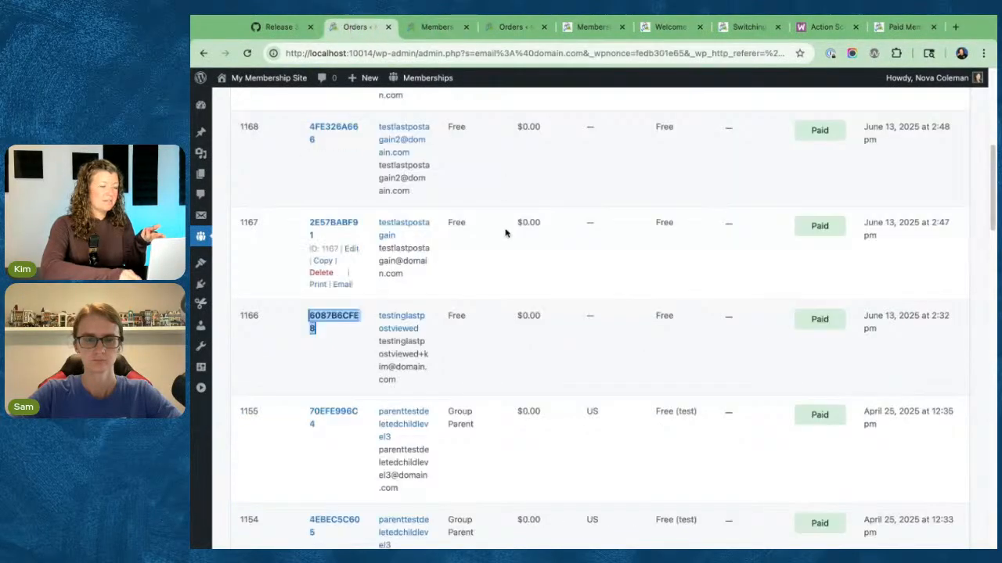
scroll(543, 342, "down", 3)
scroll(543, 346, "down", 1)
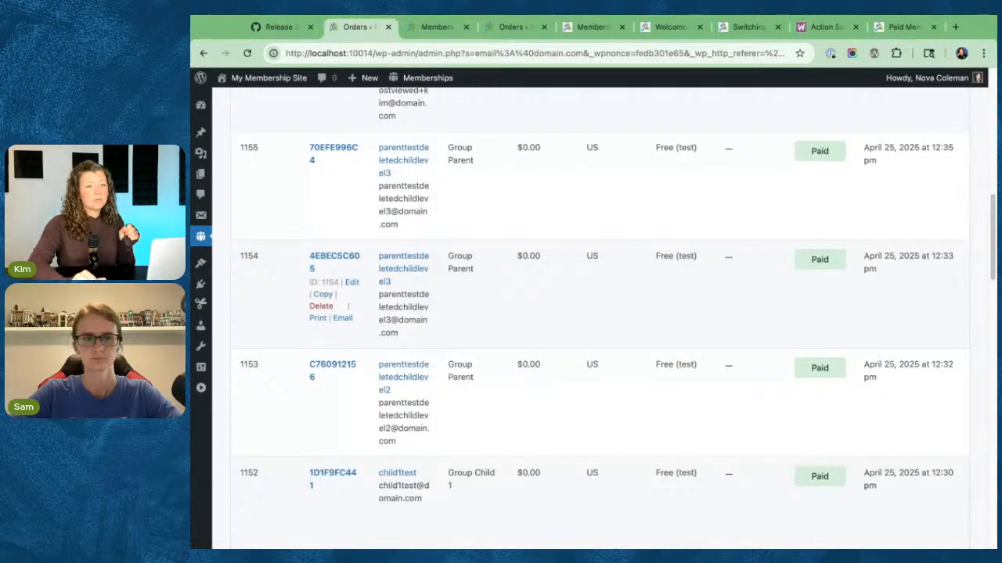
scroll(550, 340, "up", 10)
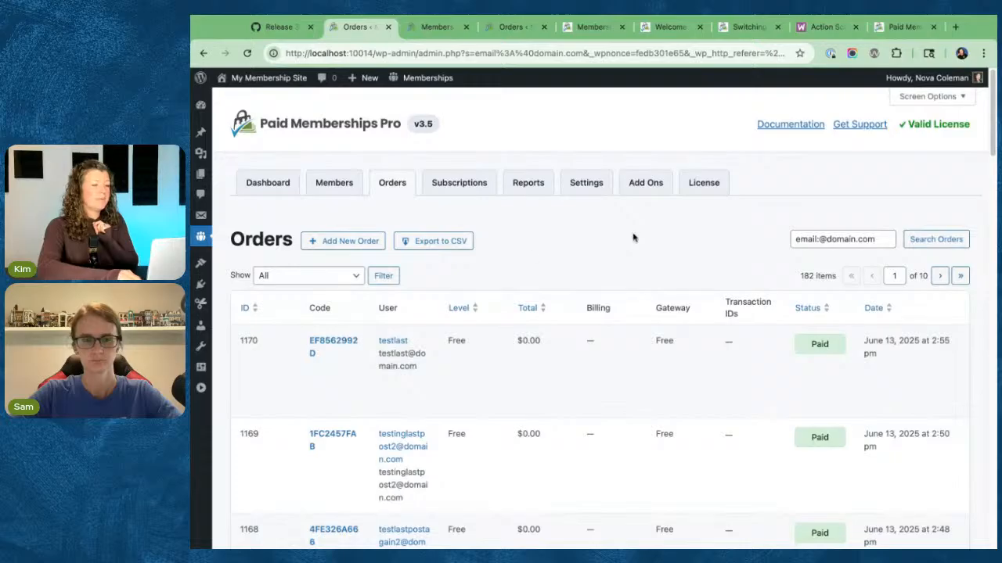
- Open the Subscriptions list in a separate browser tab and switch to it
left_click(335, 281)
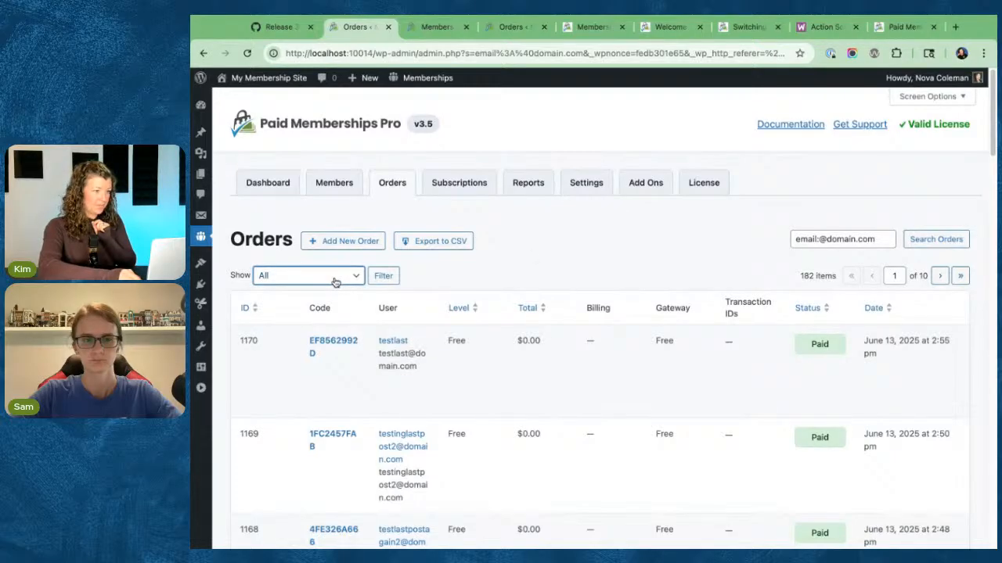
right_click(467, 184)
left_click(489, 193)
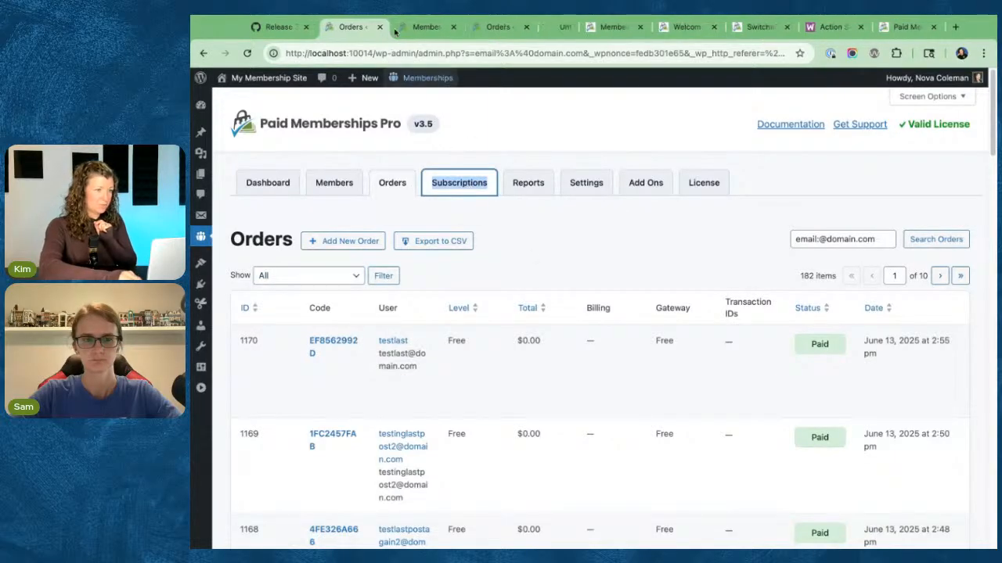
left_click(559, 27)
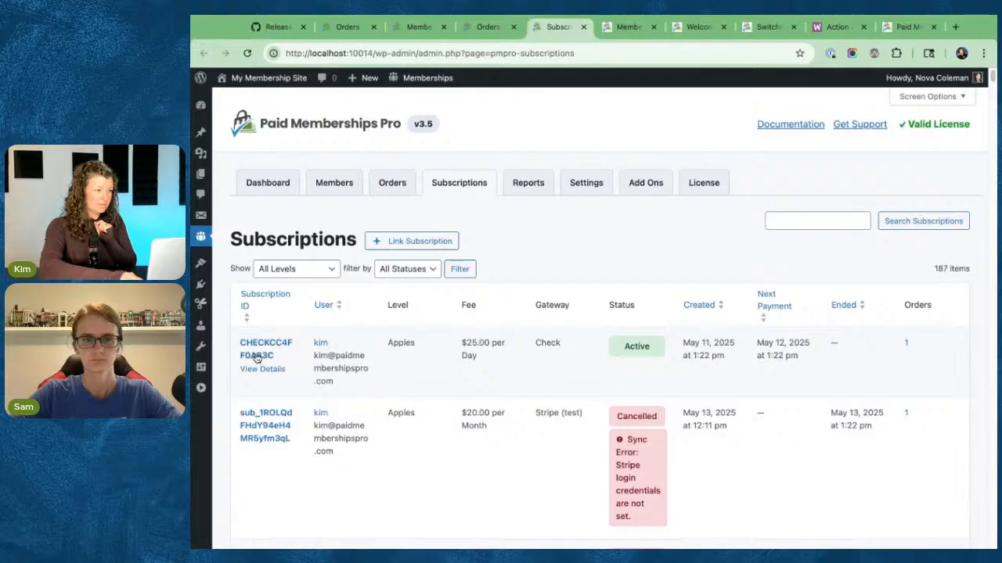
- View the details of the first subscription and open the list of its orders
left_click(261, 368)
scroll(472, 289, "down", 5)
left_click(400, 287)
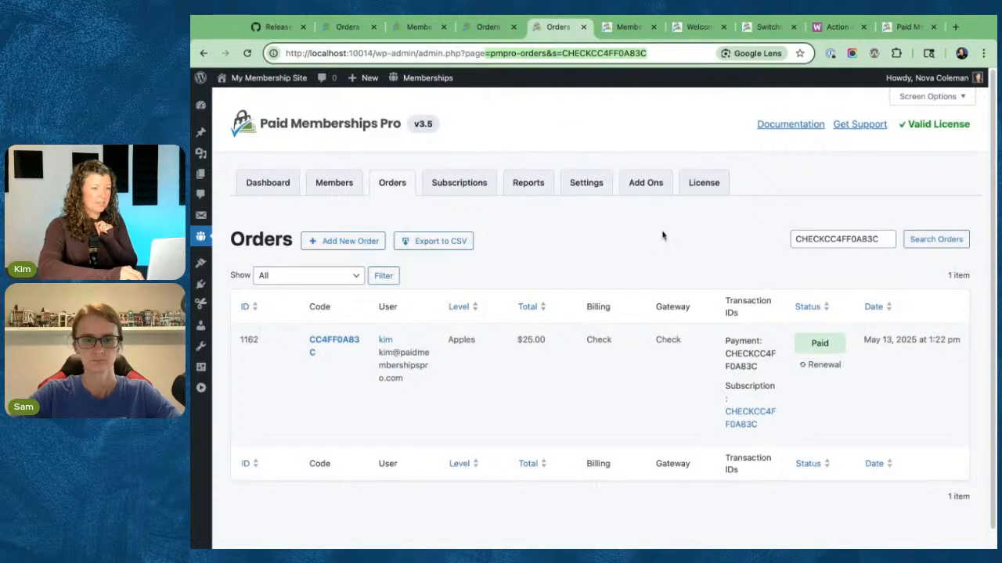
- Examine the subscription ID used as the order search term and the matching search parameter in the page URL
left_click(793, 240)
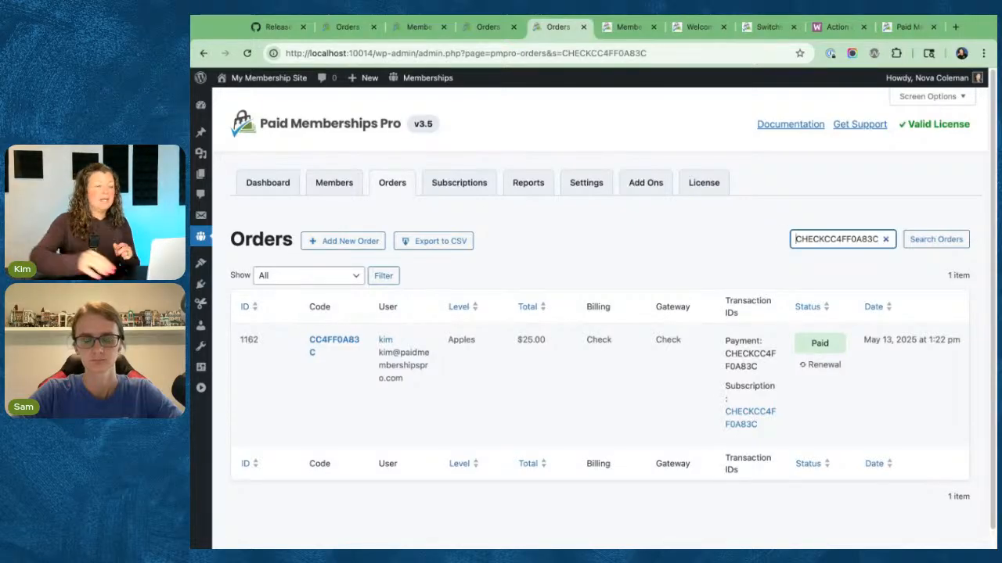
left_click(594, 252)
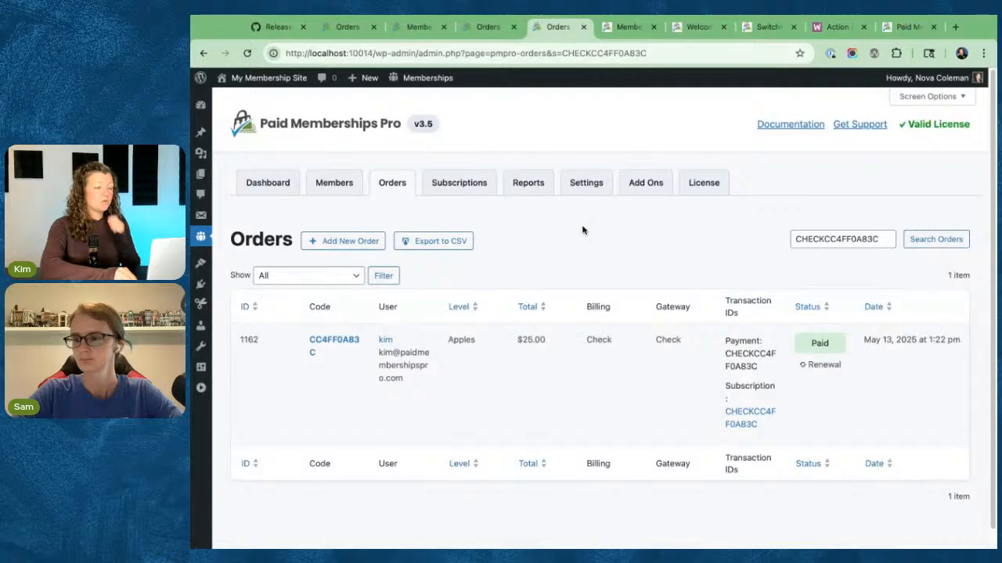
left_click(573, 50)
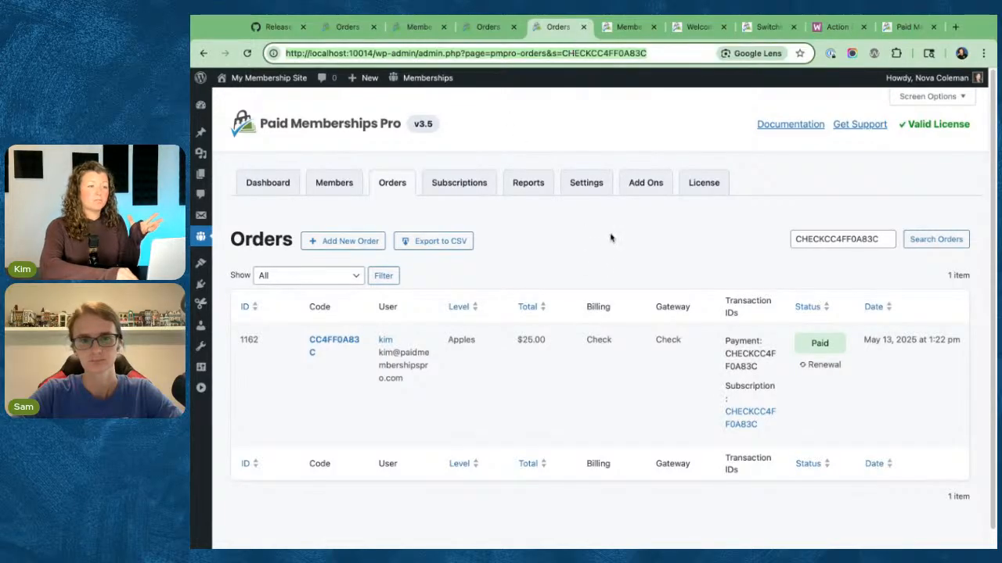
left_click(612, 238)
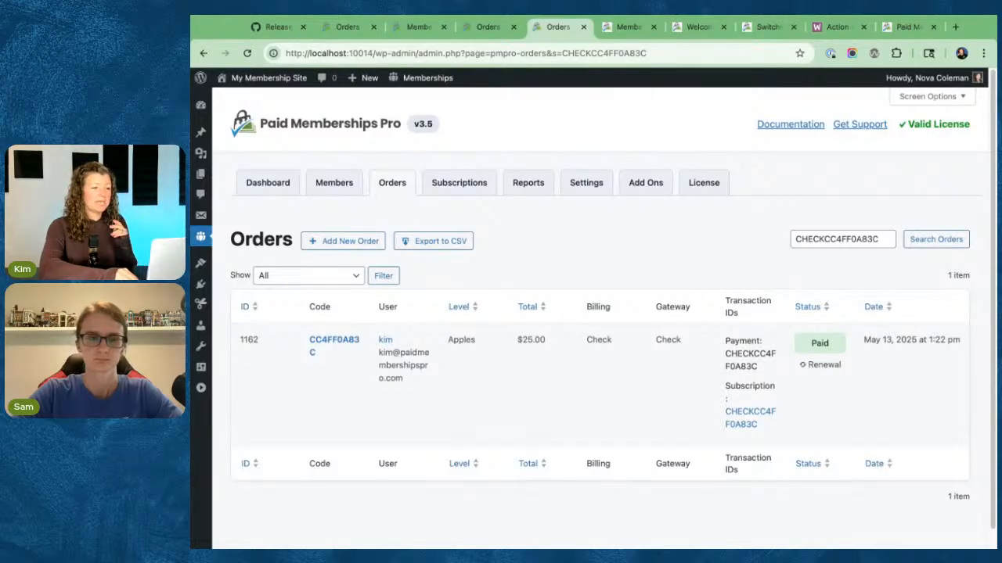
- Return to the GitHub 3.5 release notes at the enhancement entry about searching orders by specific properties
left_click(275, 27)
left_click(395, 227)
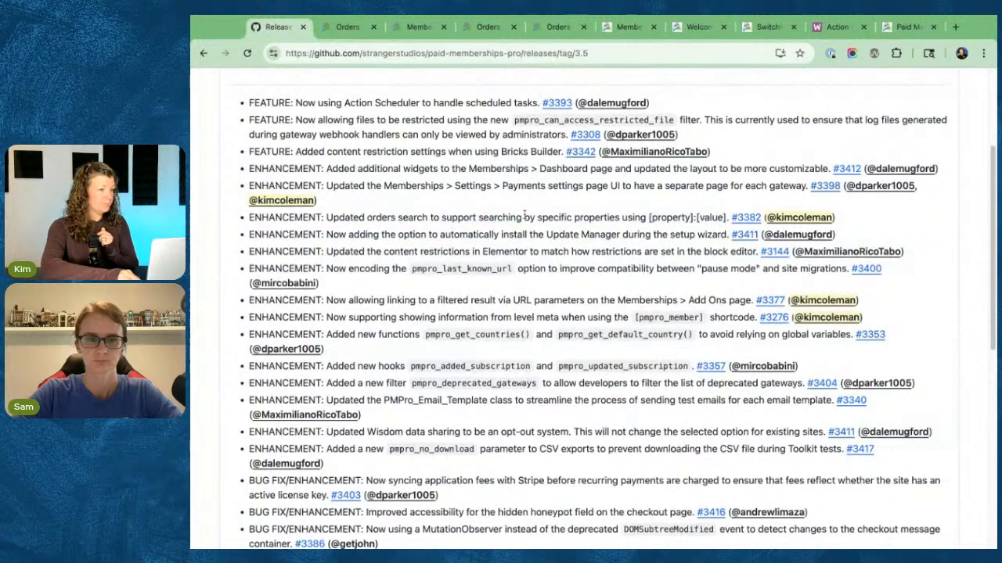
- Highlight the release note about searching orders by specific properties using [property]:[value]
left_click_drag(325, 217, 692, 217)
left_click(224, 15)
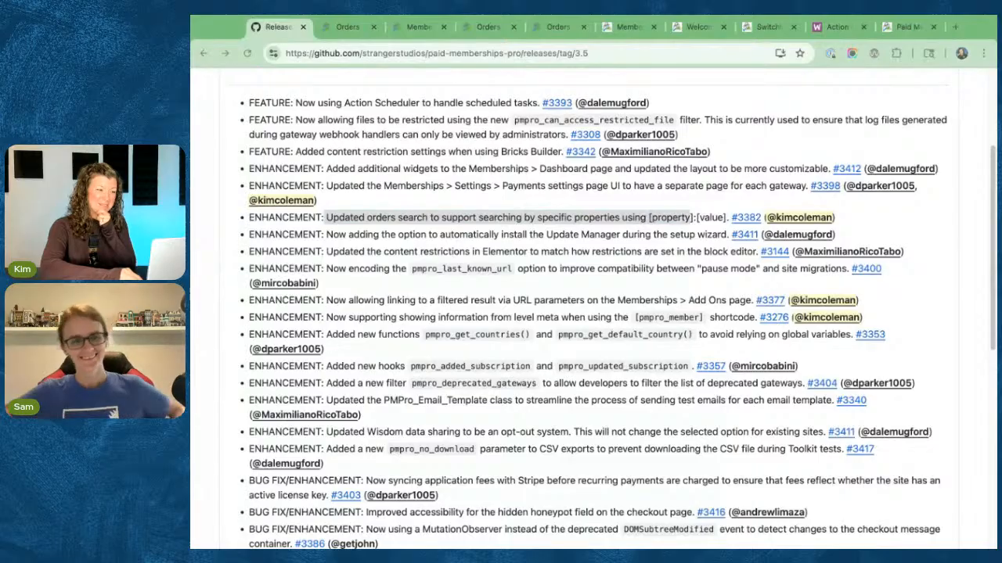
left_click(974, 26)
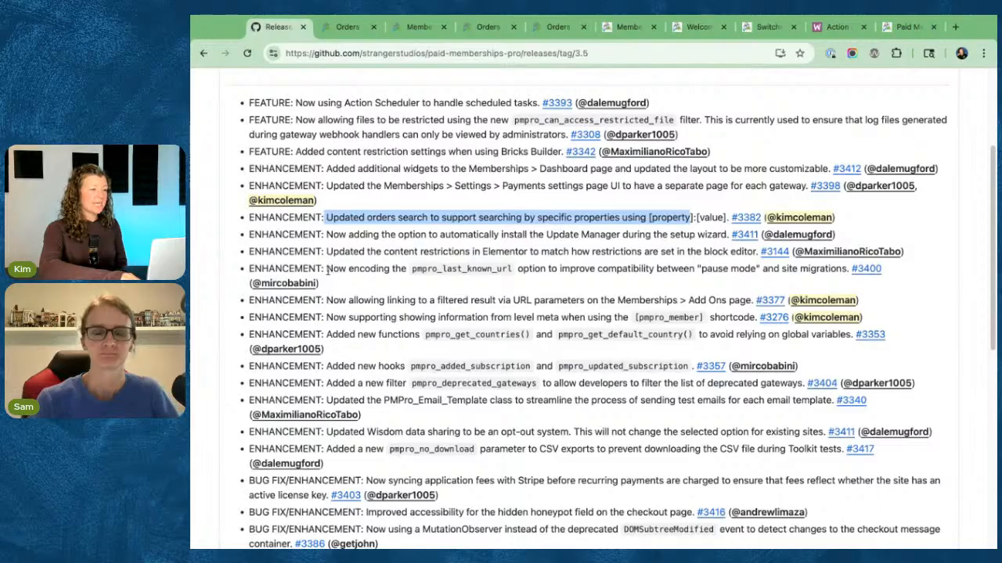
- Highlight the pmpro_last_known_url release note and show the version 2.10 article section on detecting primary URL changes
left_click_drag(328, 270, 328, 277)
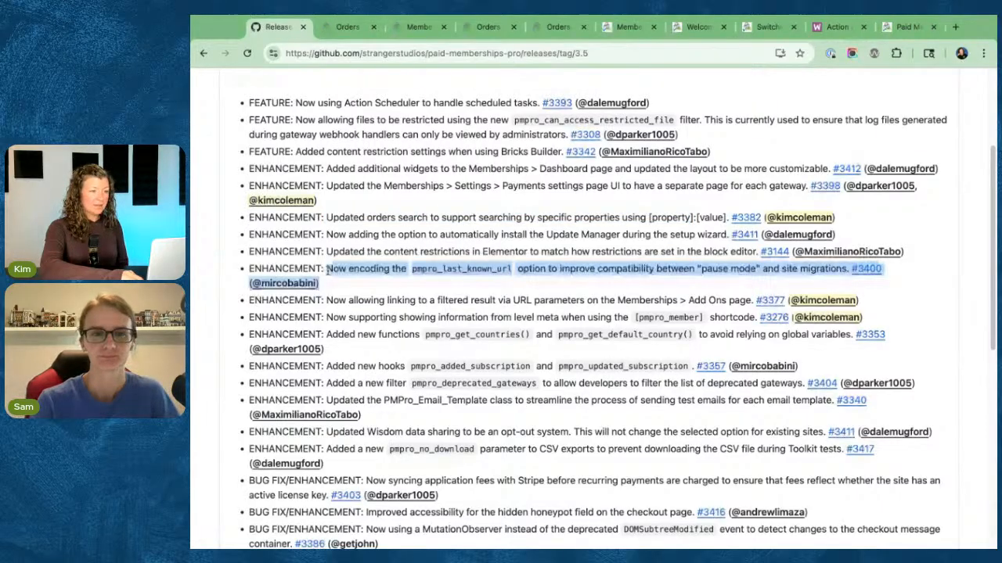
left_click(328, 270)
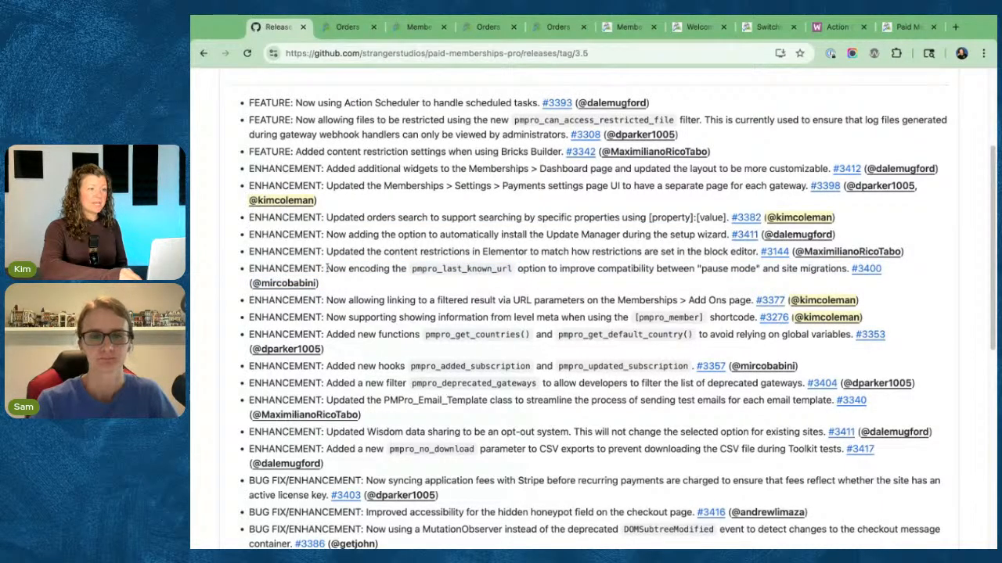
left_click(907, 27)
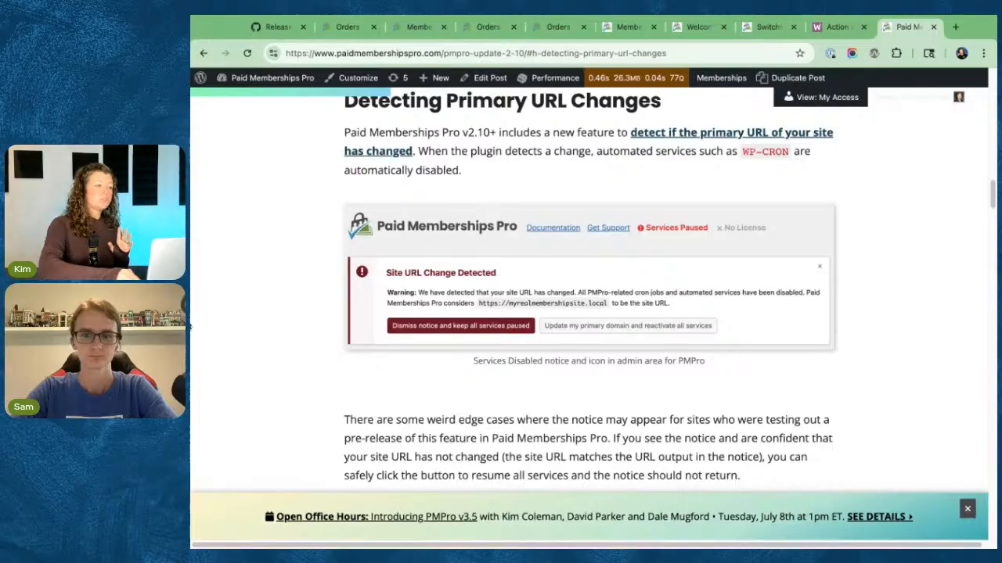
- Return to the 3.5 release notes and highlight the pmpro_last_known_url option name and the wording about pause mode and site migrations
left_click(267, 31)
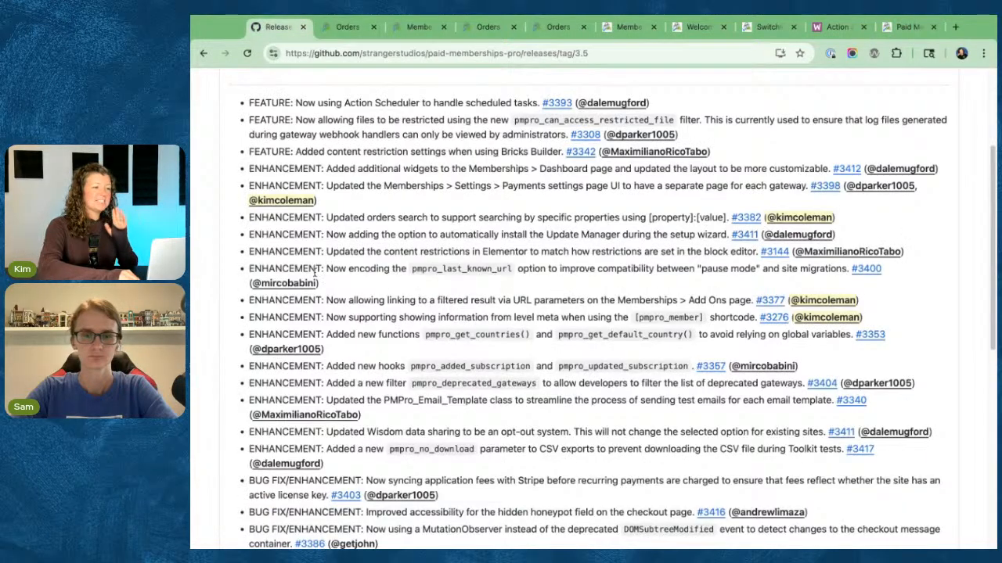
left_click_drag(326, 268, 319, 283)
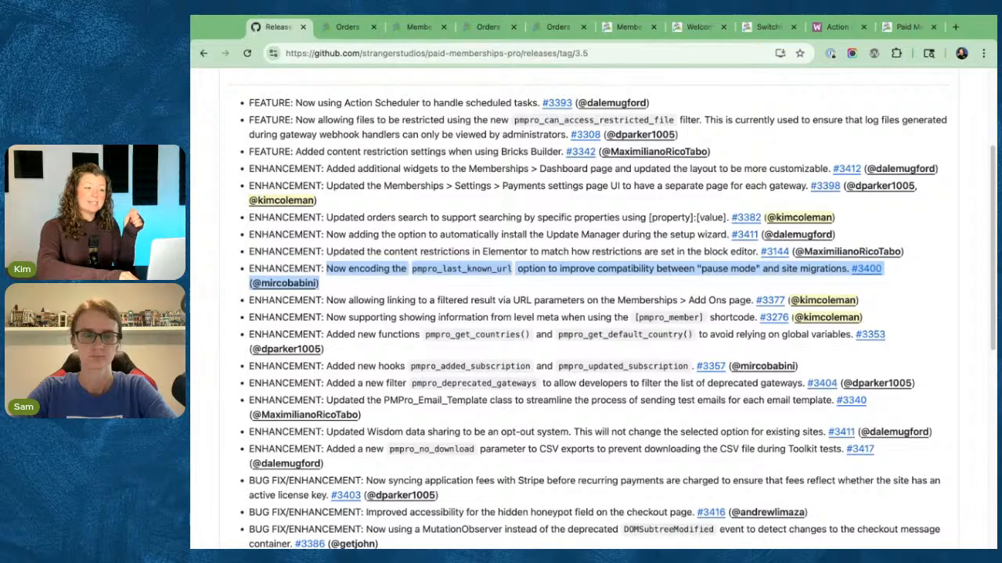
left_click(401, 283)
double_click(432, 268)
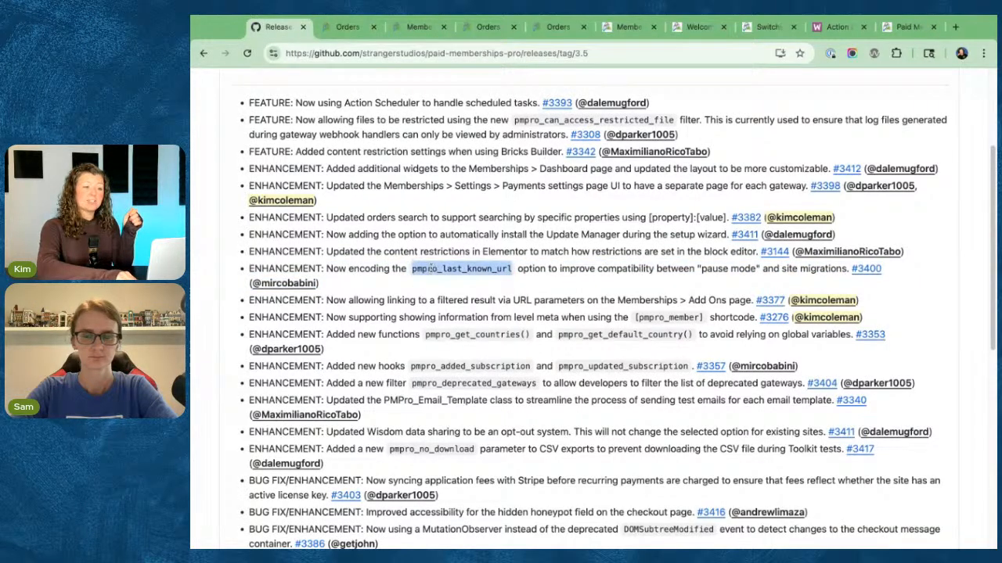
left_click(516, 271)
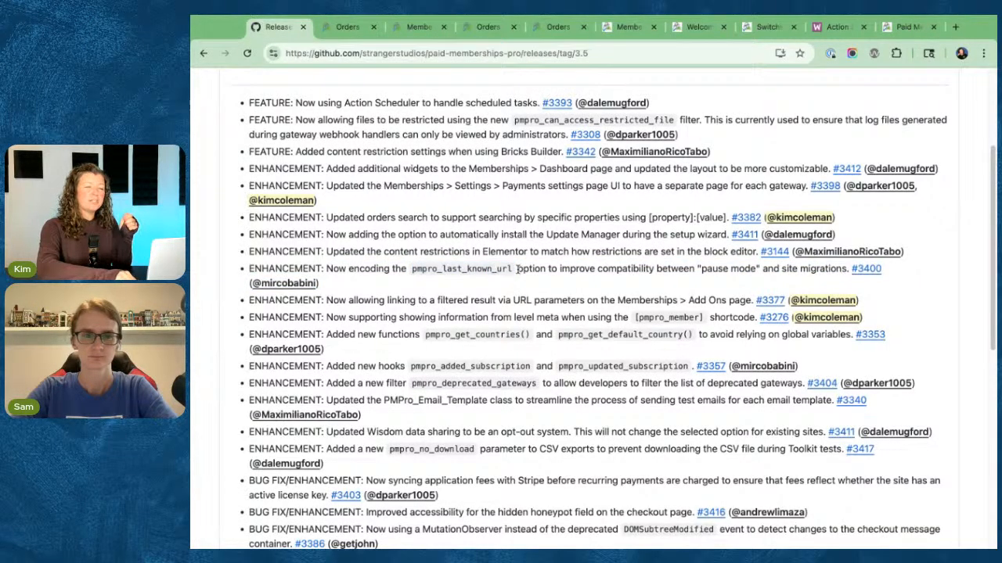
left_click_drag(516, 270, 518, 282)
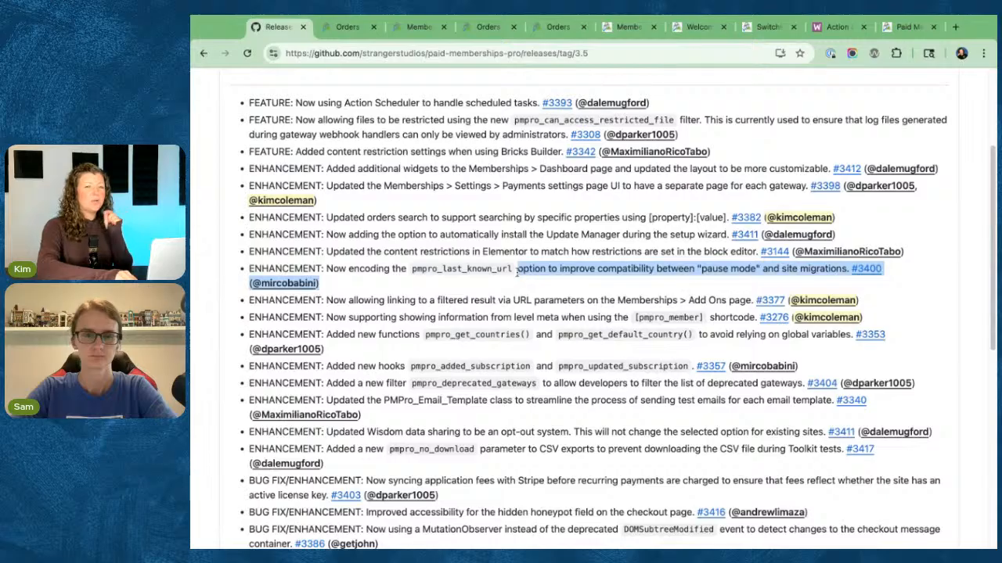
left_click(517, 271)
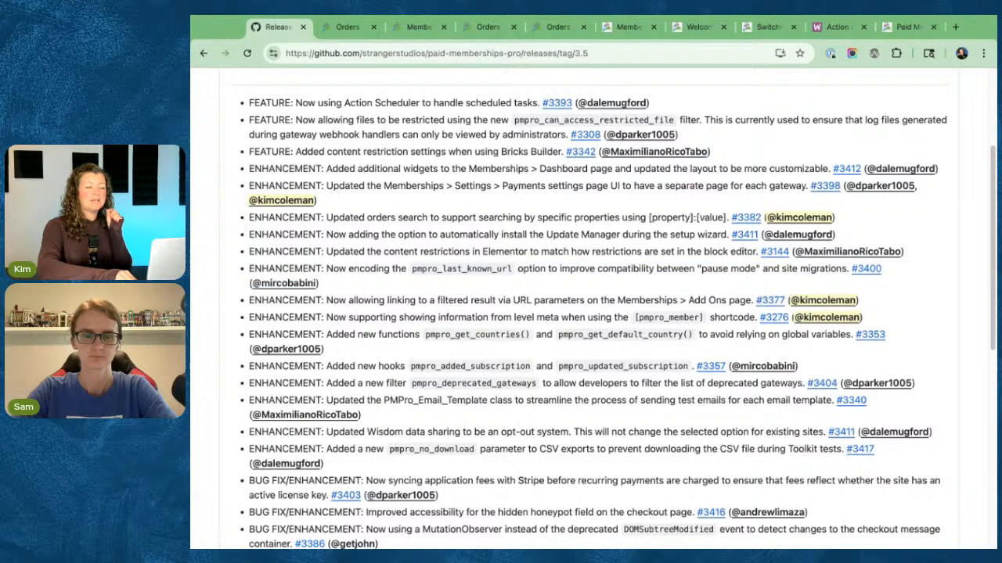
- Show the Site URL Change Detected example in the 2.10 article again, and return to highlight the whole pmpro_last_known_url entry
left_click(908, 28)
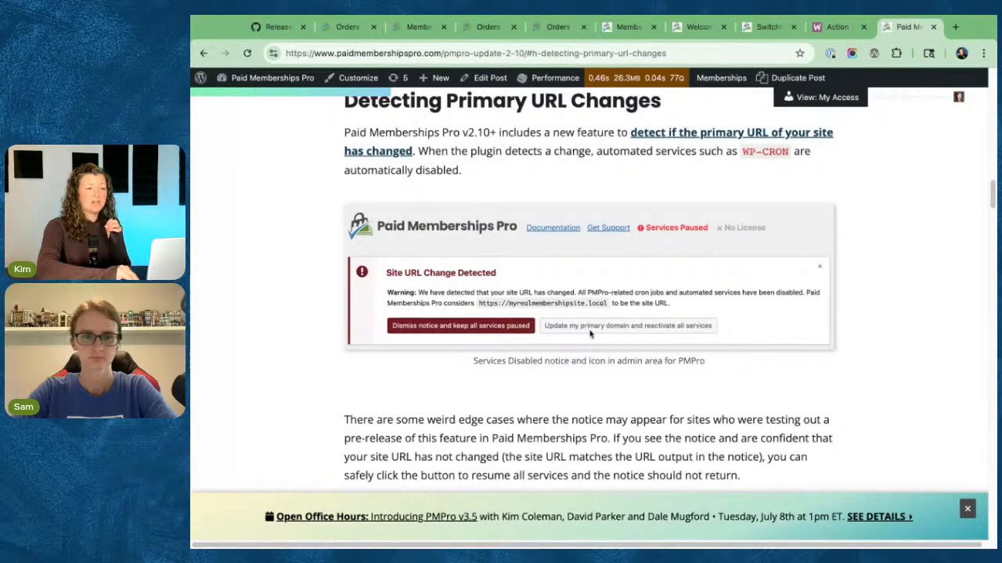
left_click(276, 27)
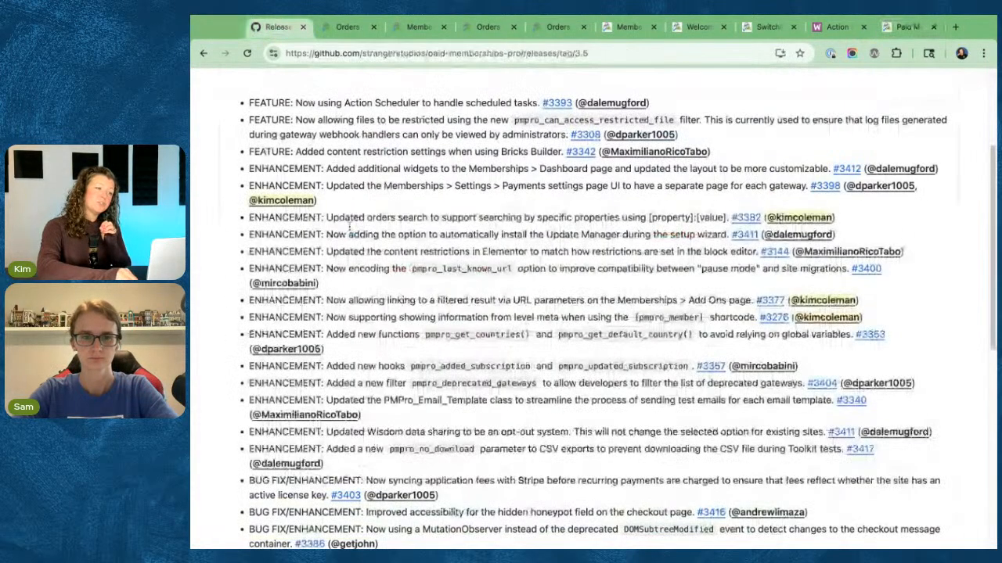
triple_click(327, 283)
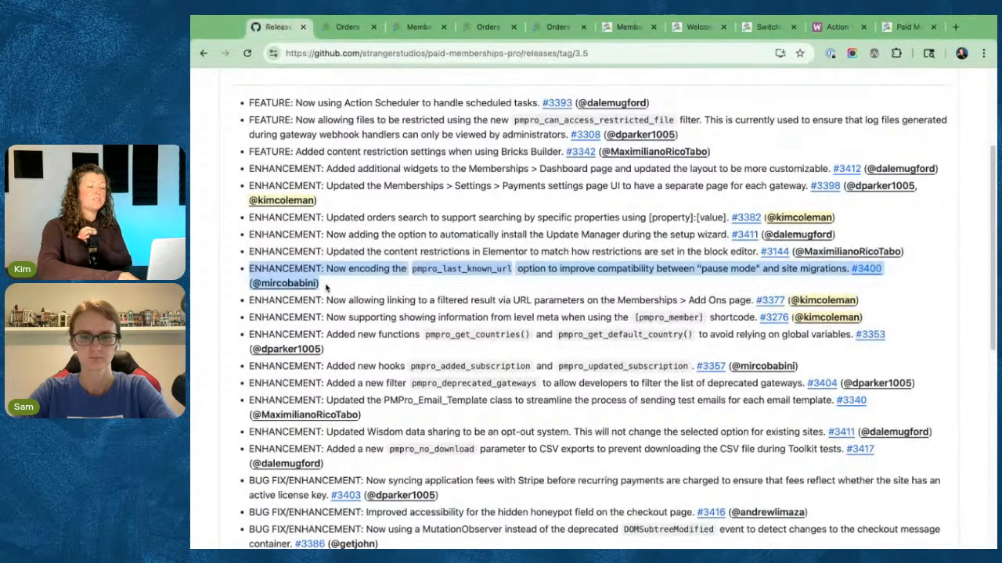
- Highlight the release note about linking to filtered Add Ons results via URL parameters
left_click(246, 301)
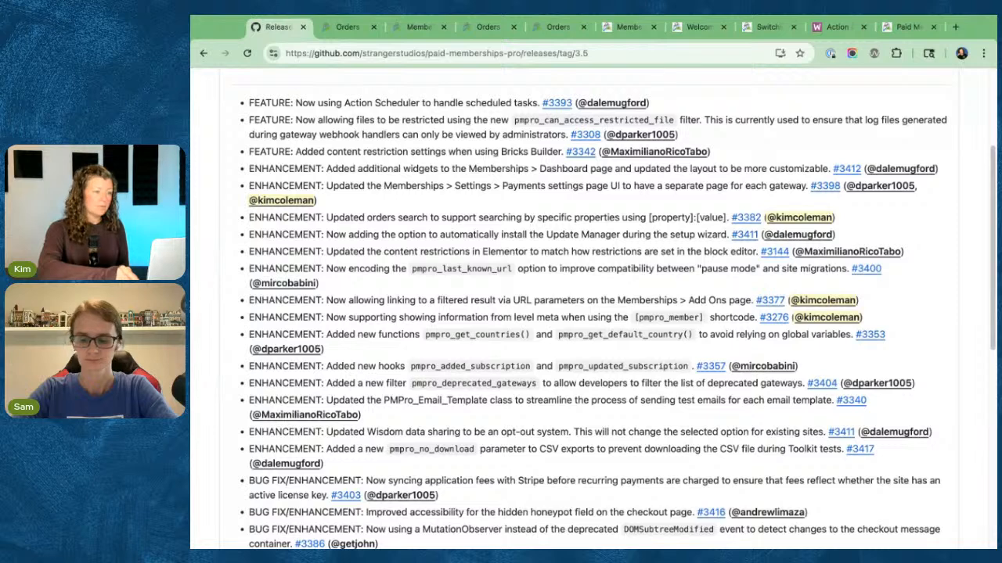
left_click_drag(247, 301, 734, 301)
left_click(481, 311)
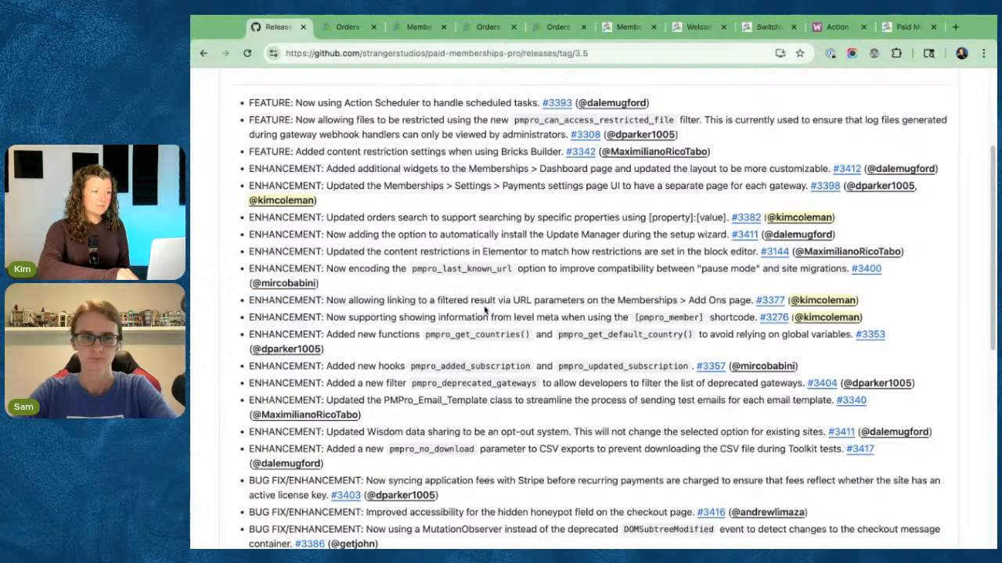
triple_click(248, 301)
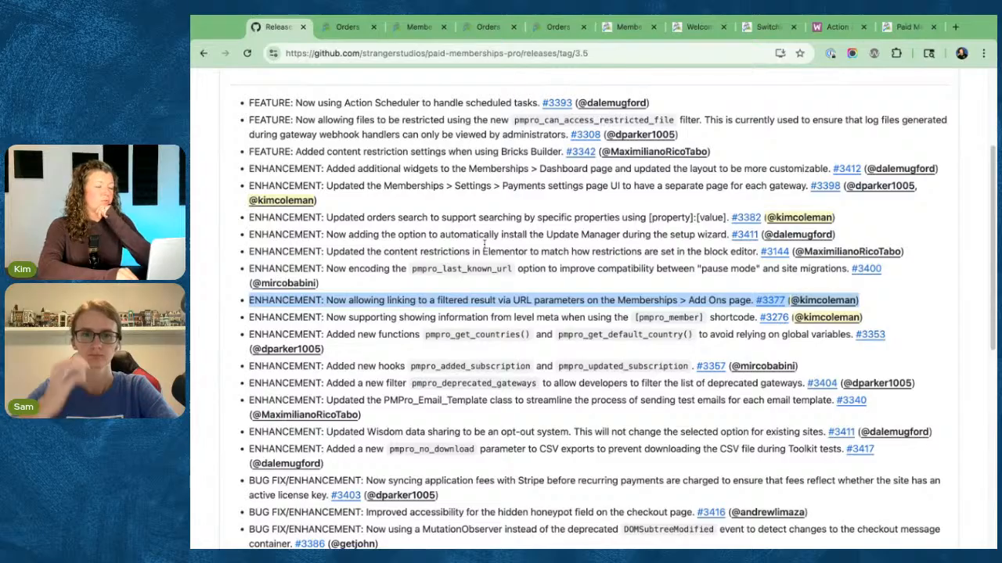
- Open the Add Ons page from the Members List, search it for "courses" and clear the search
left_click(419, 27)
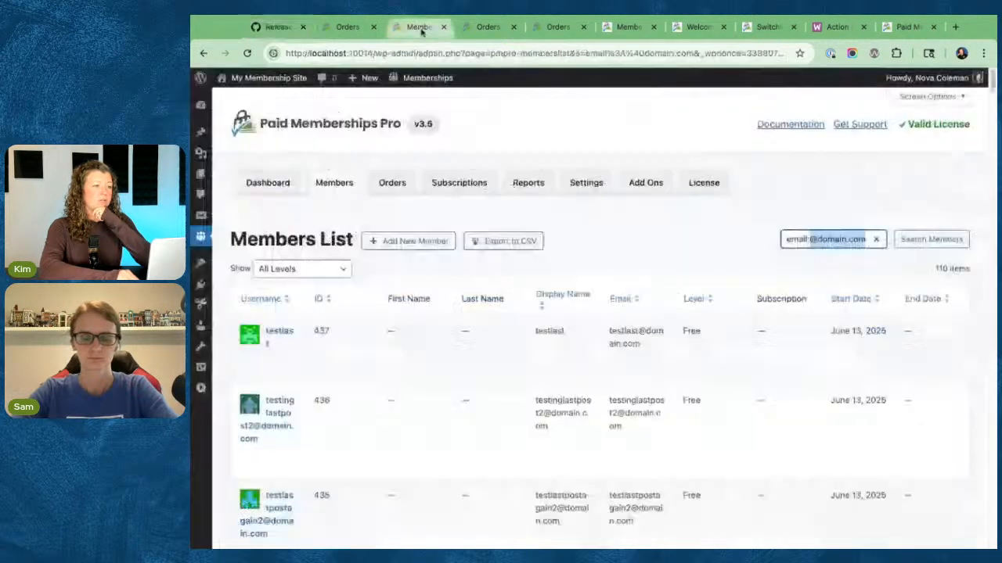
left_click(626, 183)
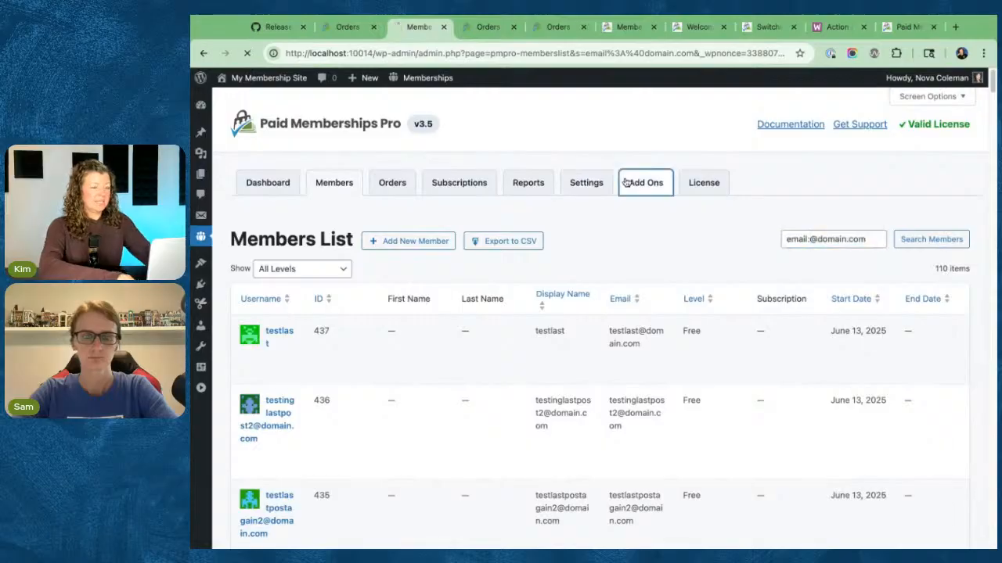
left_click(834, 280)
type("courses")
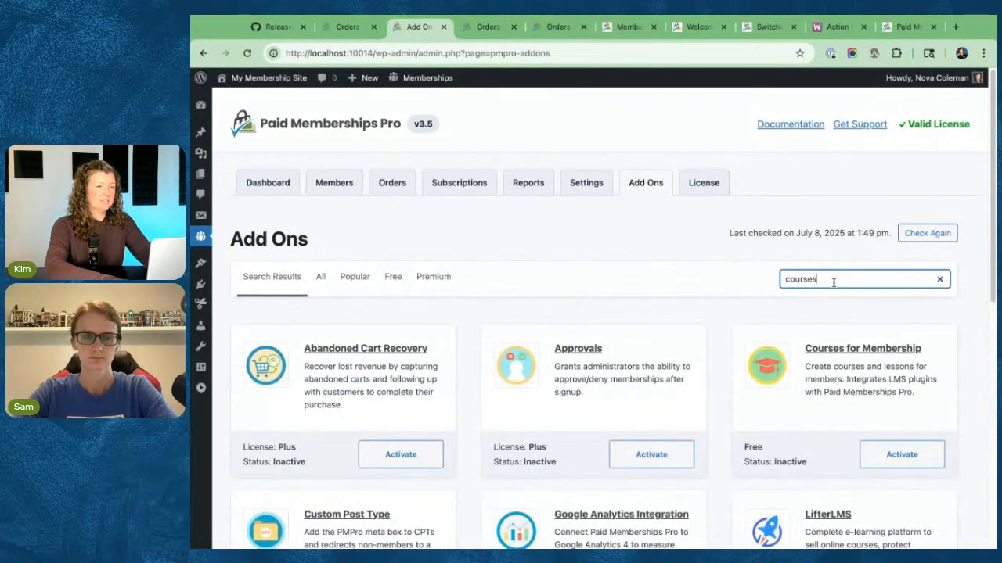
key("Escape")
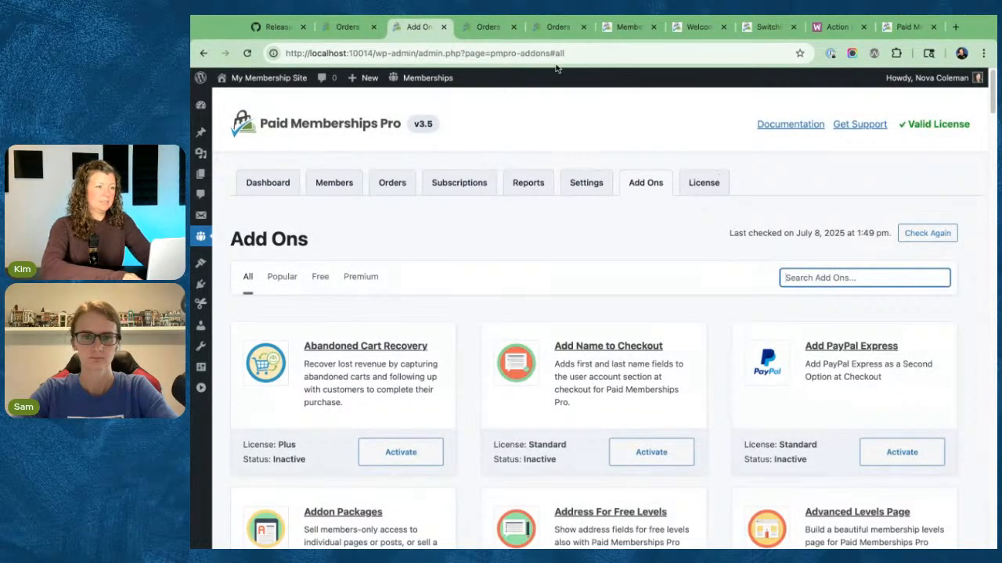
- Load the Add Ons page filtered for courses by adding the parameter &s=courses to its URL
left_click_drag(547, 54, 651, 53)
type("?s=courses")
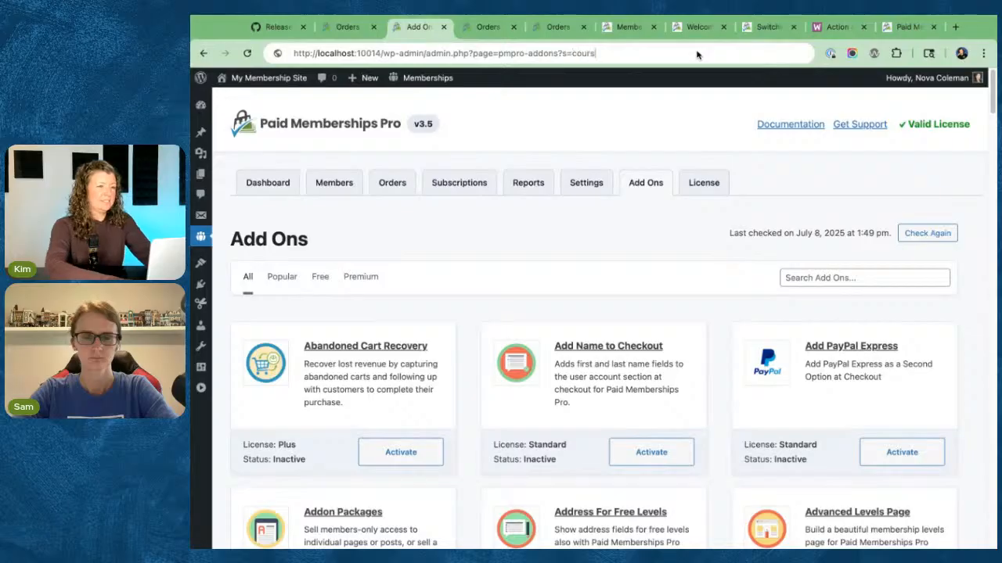
key("Left")
key("Left")
key("BackSpace")
type("&")
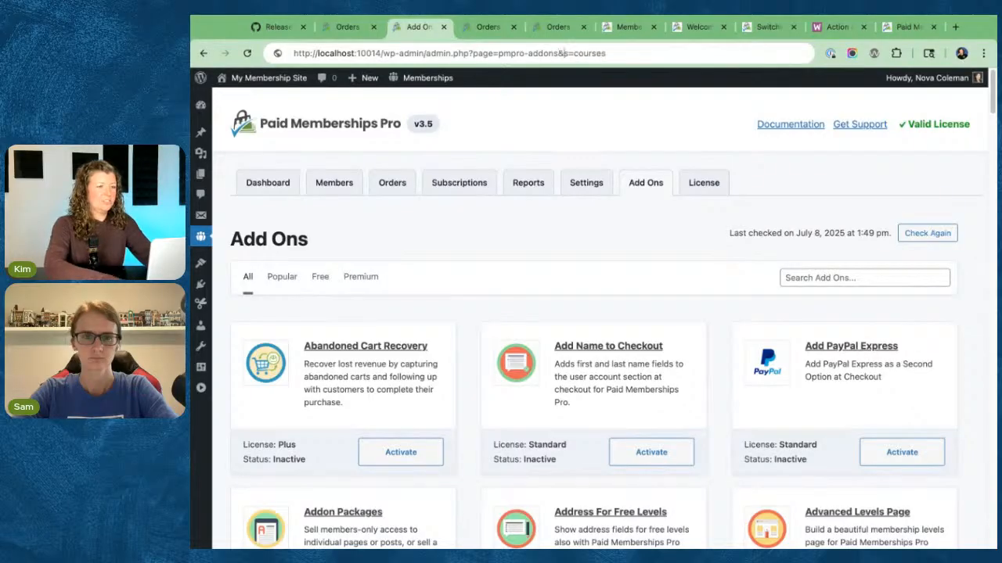
key("Return")
scroll(715, 242, "down", 2)
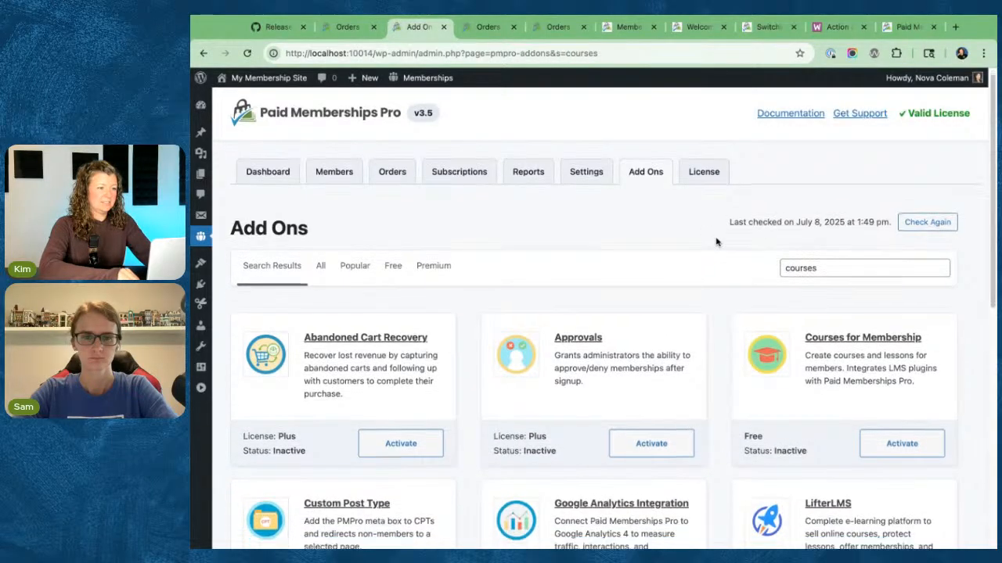
- Change the search parameter in the Add Ons URL to "approvals" and load the filtered page
double_click(579, 53)
type("approvals")
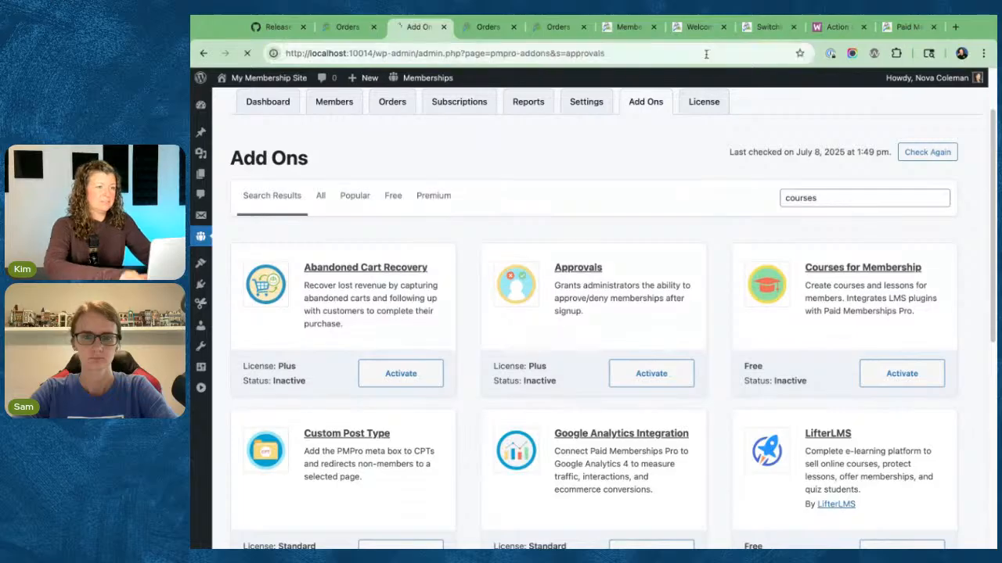
key("Return")
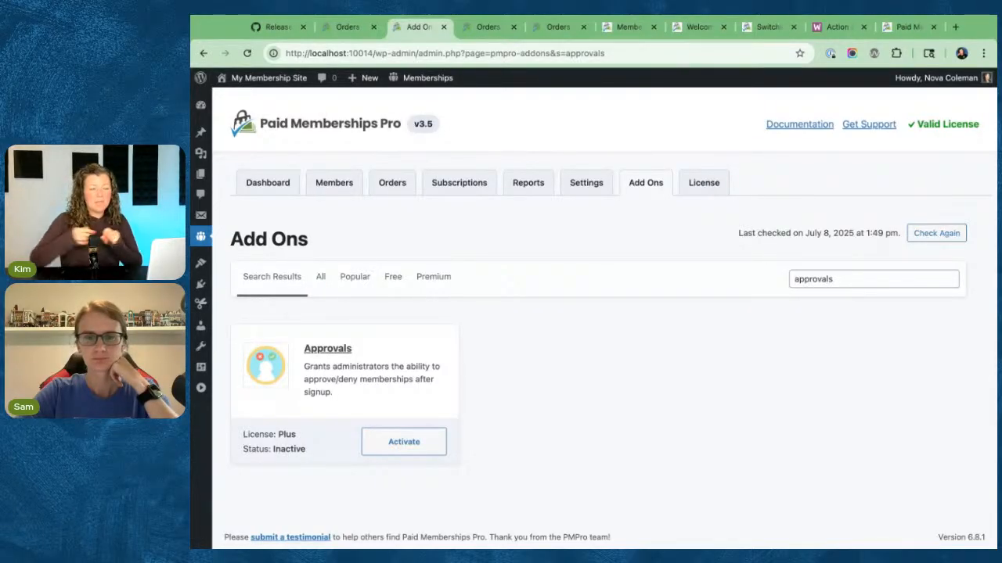
- Try "associations" as the search parameter in the Add Ons URL, and reload the page with "association" instead
double_click(588, 54)
type("associations")
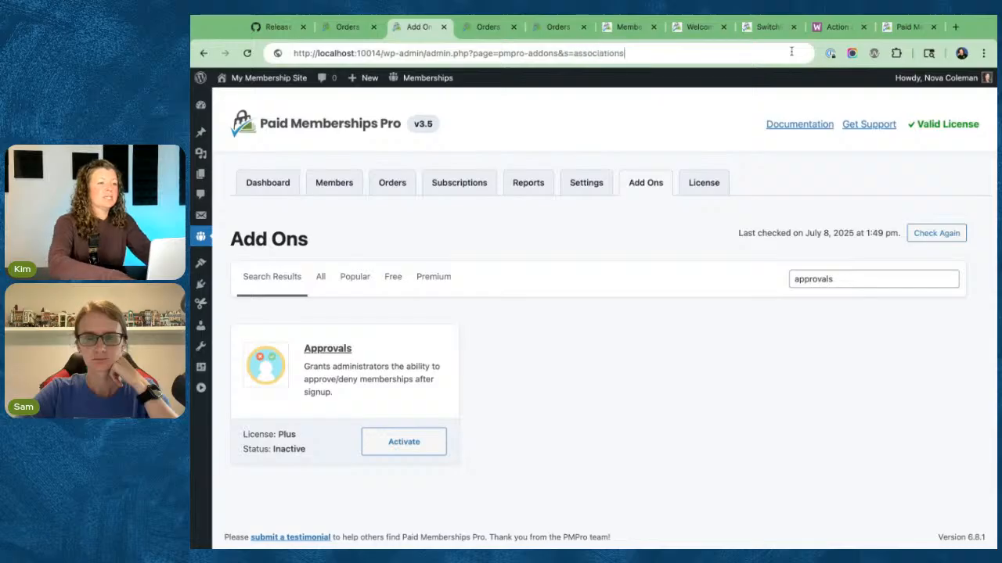
key("Return")
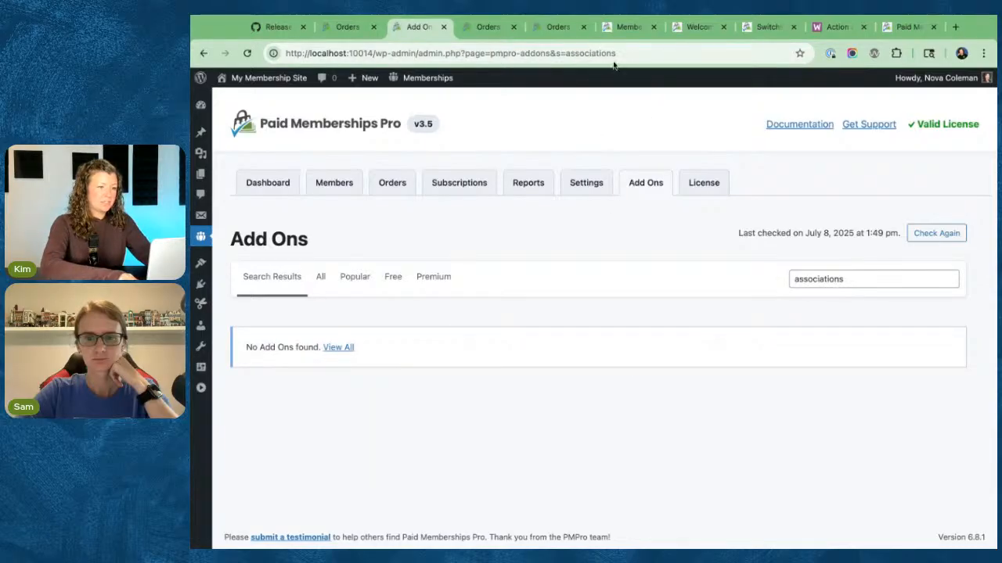
key("BackSpace")
key("Return")
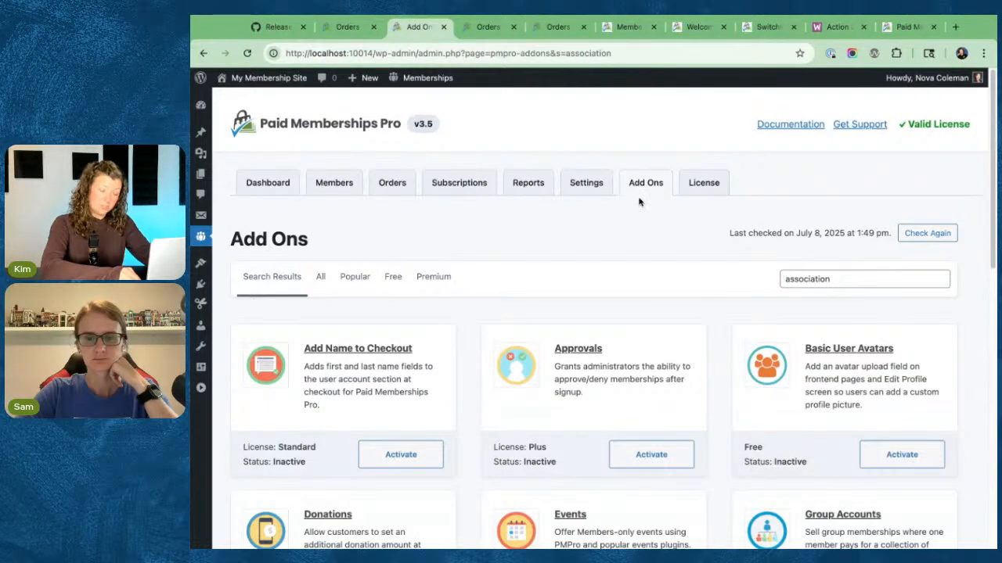
- Review the Add Ons listed for the association search and return to the beginning of the list
scroll(608, 239, "down", 1)
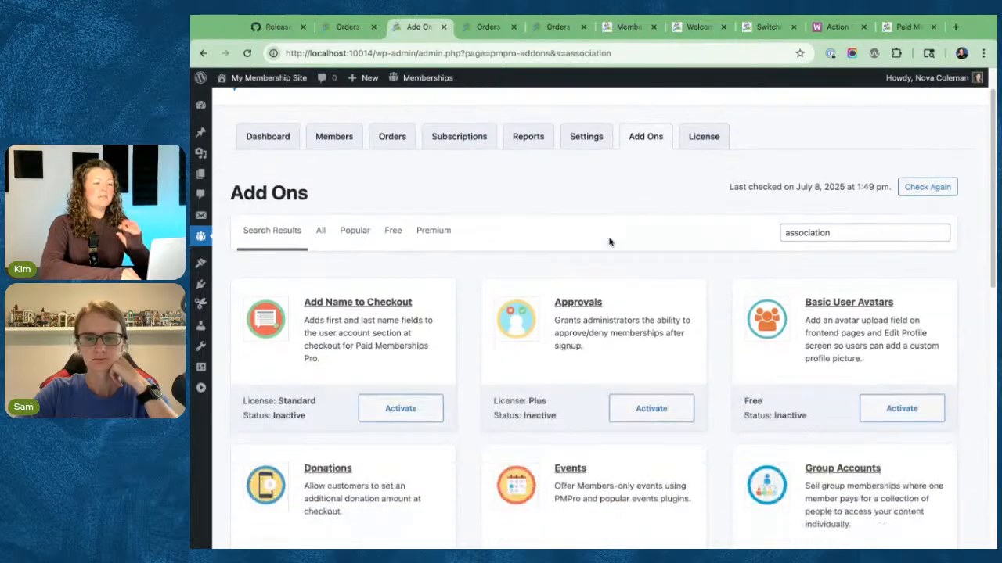
scroll(608, 240, "down", 3)
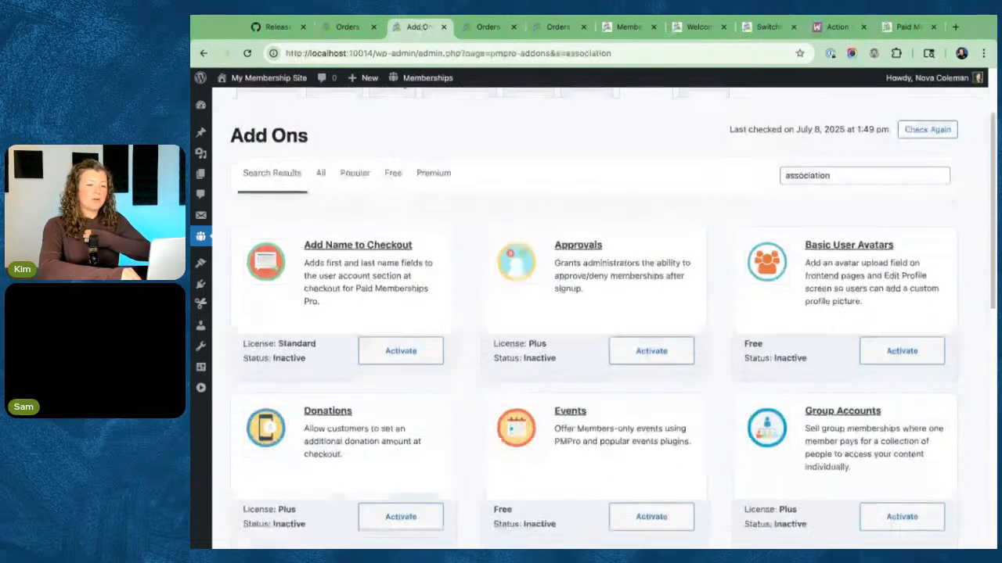
scroll(677, 302, "down", 2)
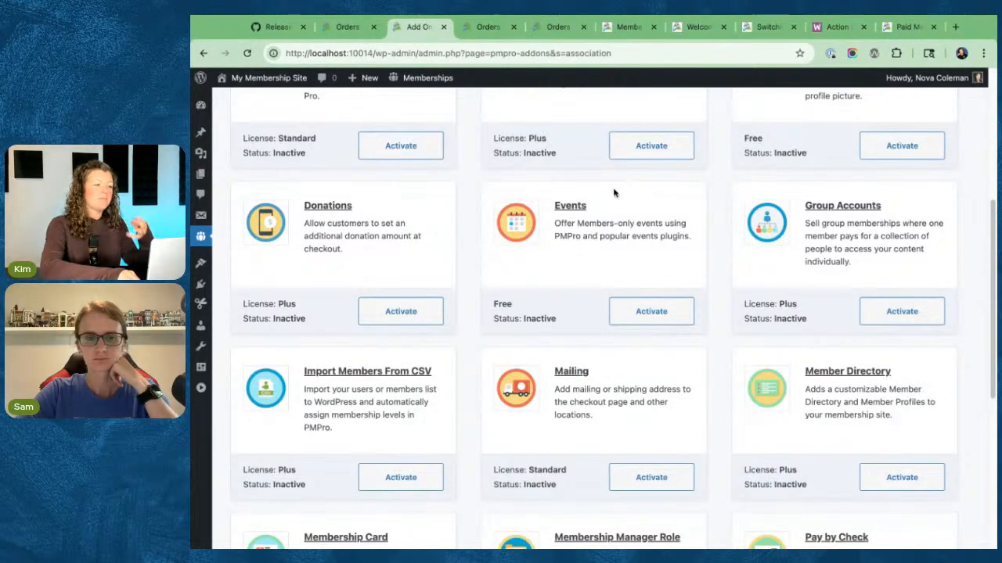
scroll(282, 249, "down", 3)
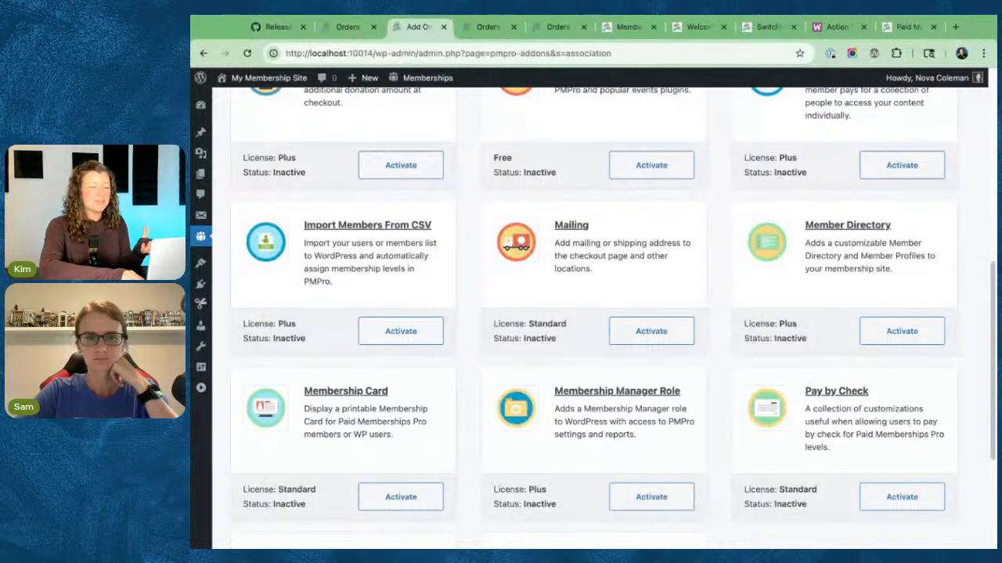
scroll(291, 274, "up", 9)
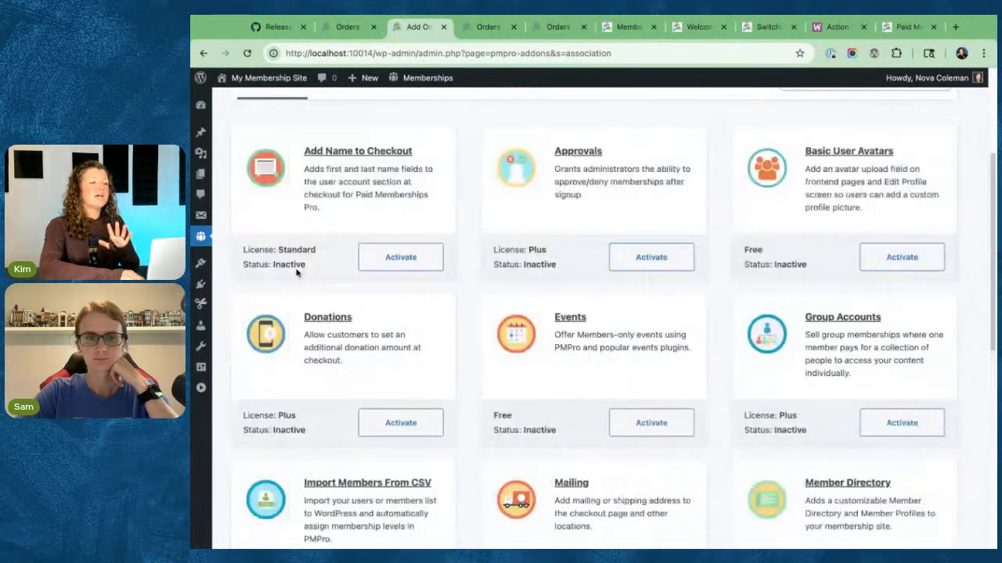
scroll(298, 273, "up", 1)
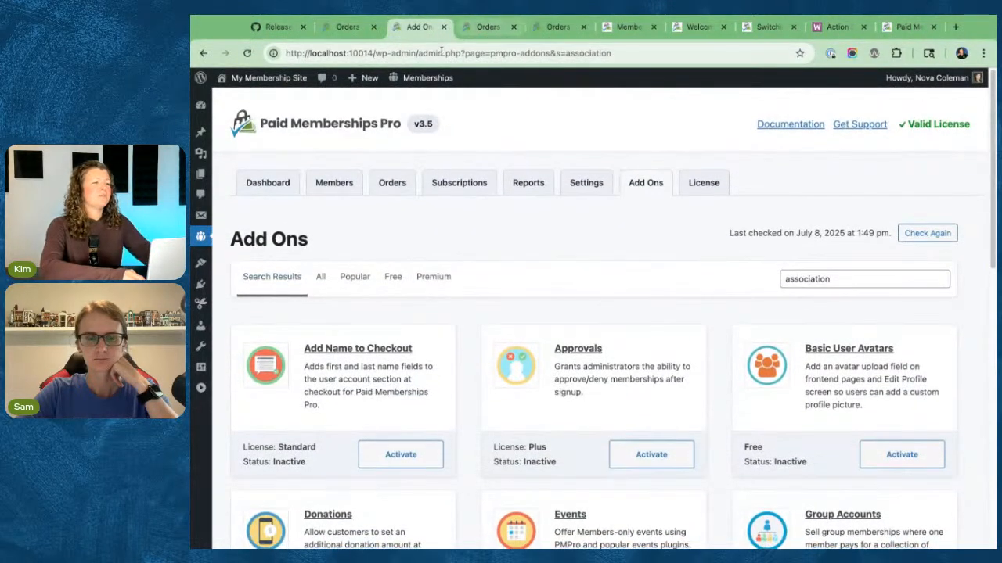
- Copy the filtered Add Ons URL into the adjacent order browser tab, change its page parameter to pmpro-wizard, and load the setup wizard
left_click(443, 52)
key("super+c")
left_click(487, 33)
left_click(479, 57)
key("super+v")
key("alt+shift+Left")
key("alt+shift+Left")
key("alt+shift+Left")
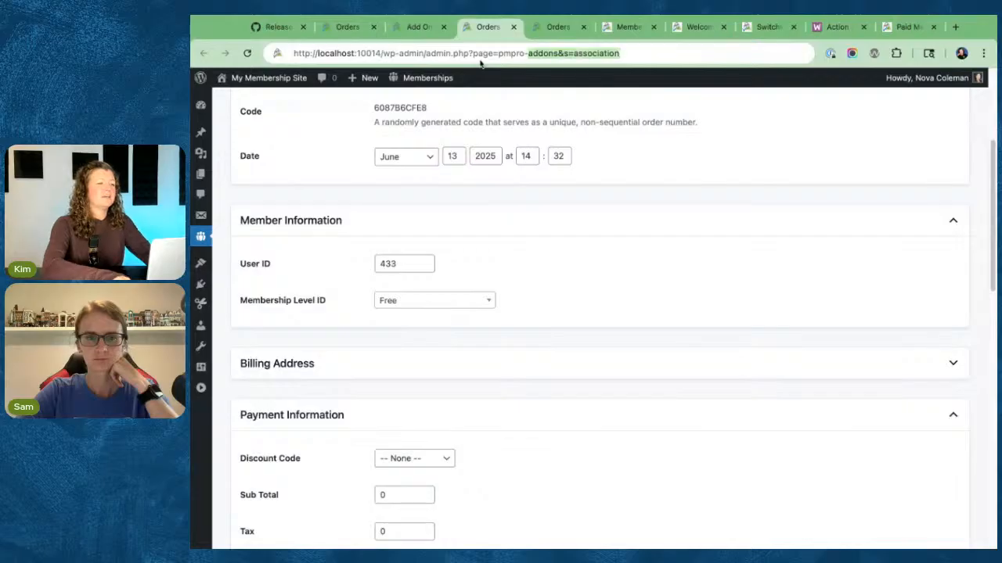
type("wi")
key("Return")
- Examine the recommended Add Ons and next-step options for the Association site type on the wizard's Setup Complete page
scroll(780, 293, "down", 2)
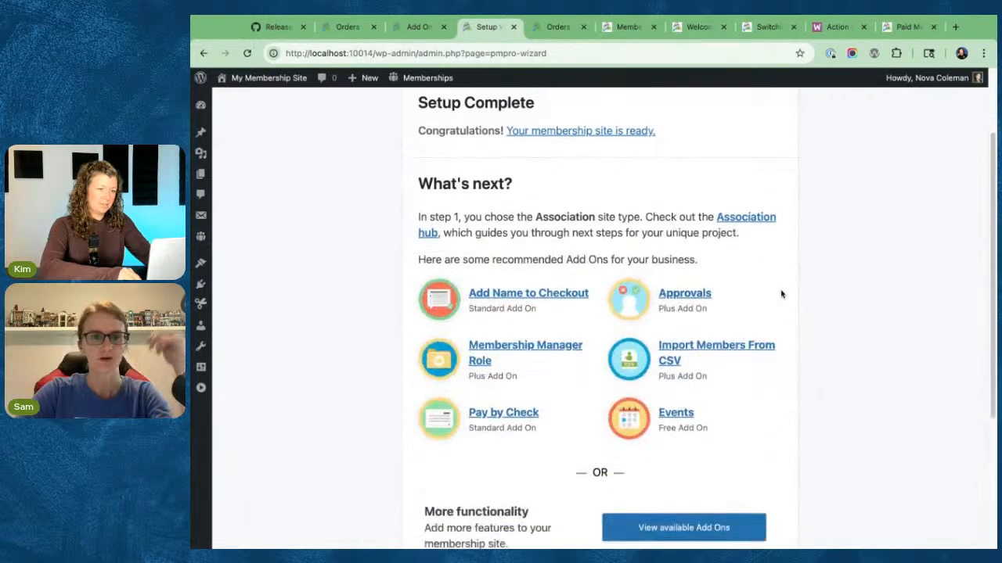
scroll(781, 295, "down", 1)
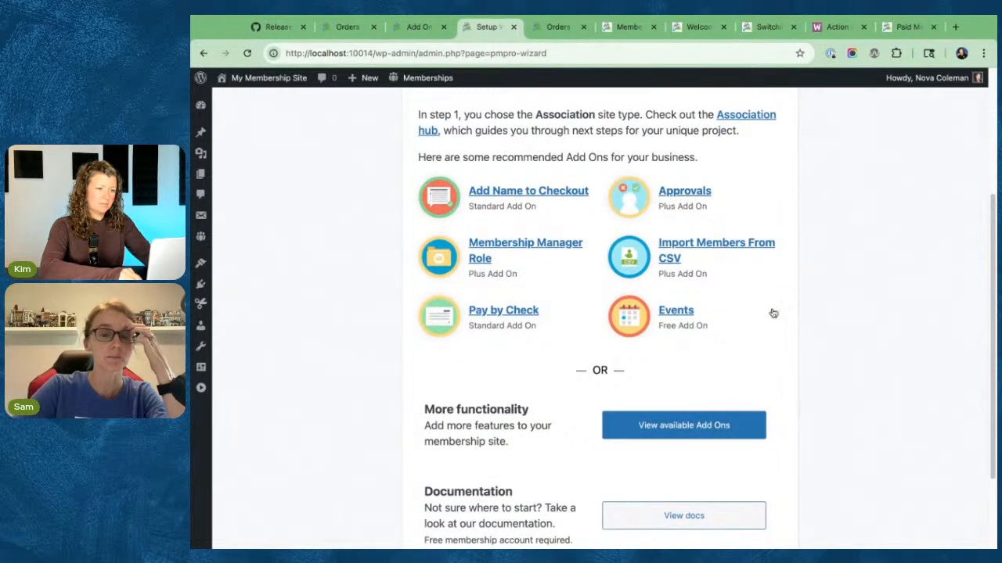
scroll(700, 438, "up", 1)
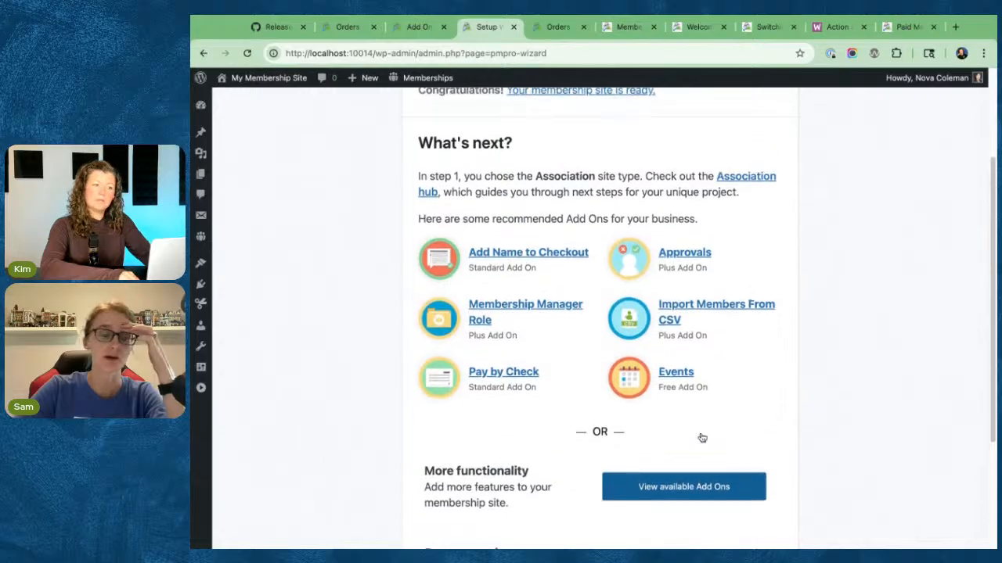
scroll(374, 324, "up", 1)
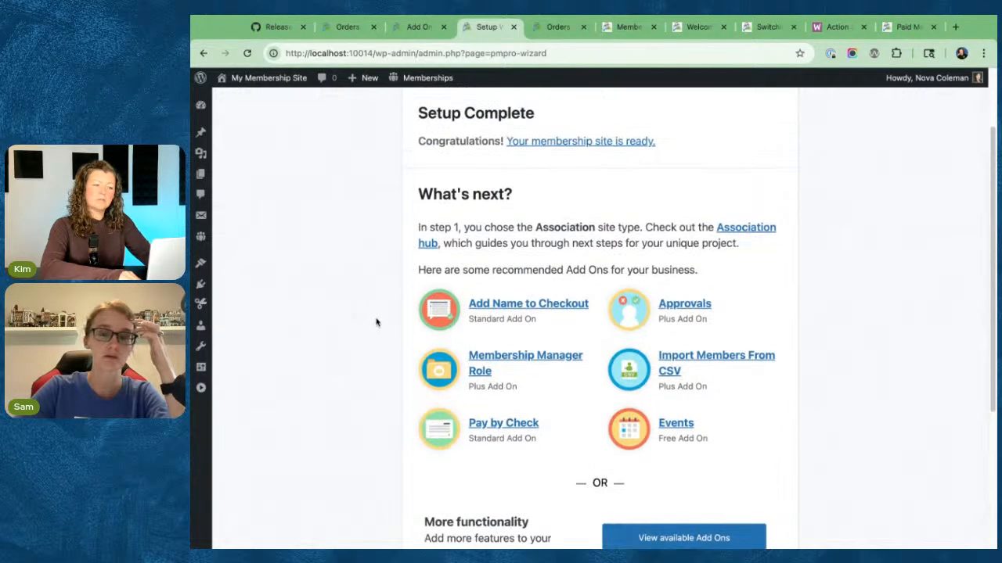
scroll(373, 325, "down", 3)
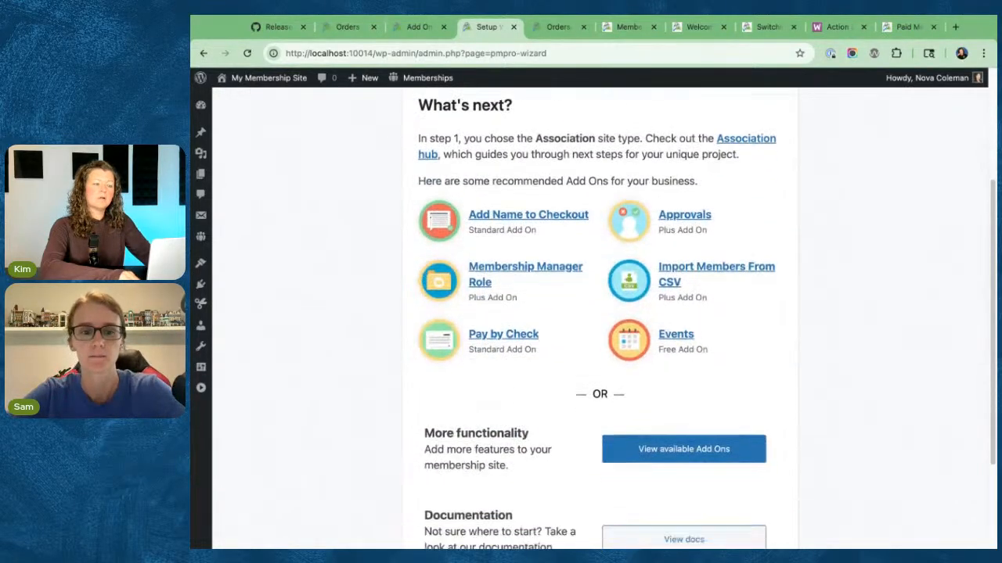
scroll(373, 325, "up", 3)
scroll(407, 336, "up", 1)
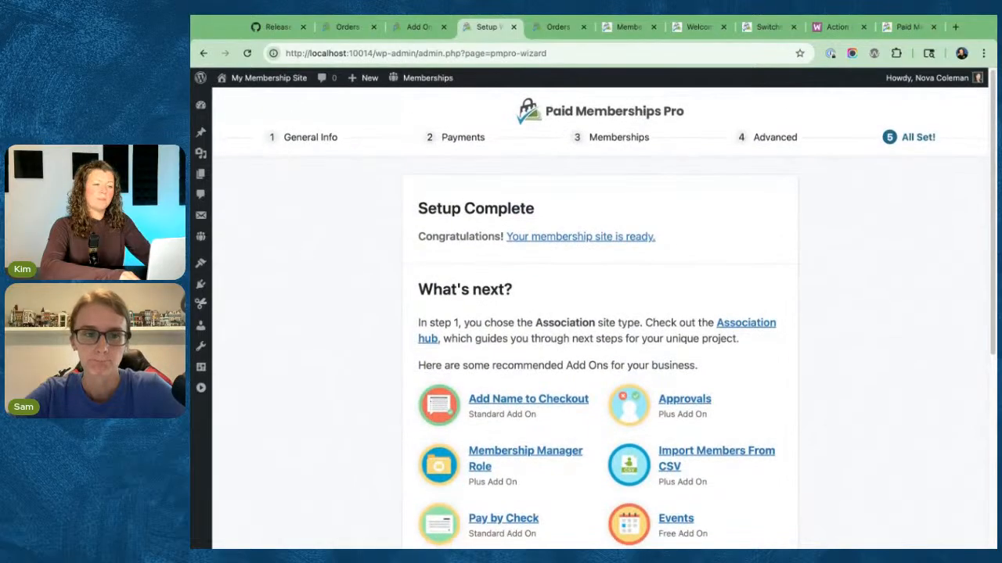
scroll(412, 360, "down", 1)
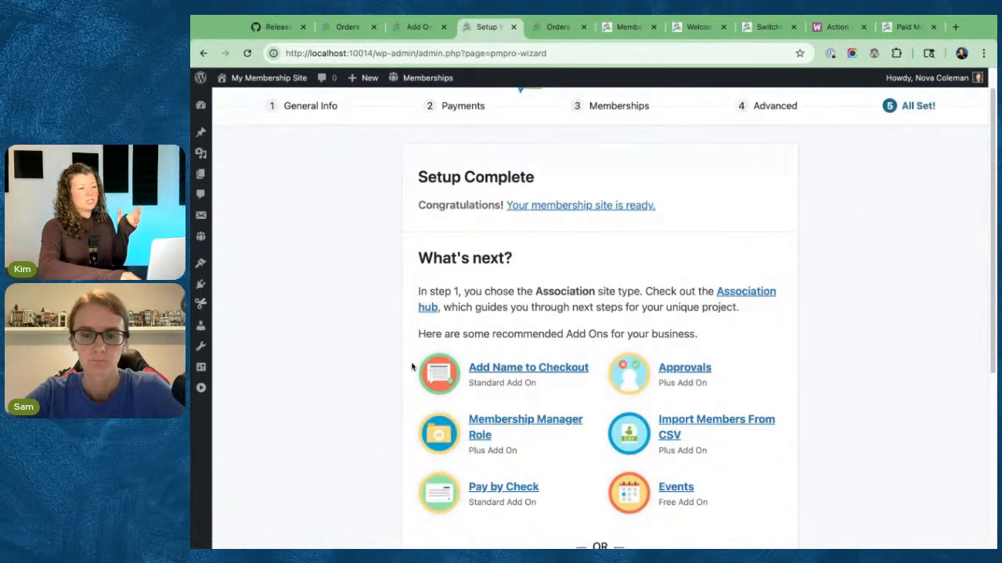
scroll(411, 367, "down", 2)
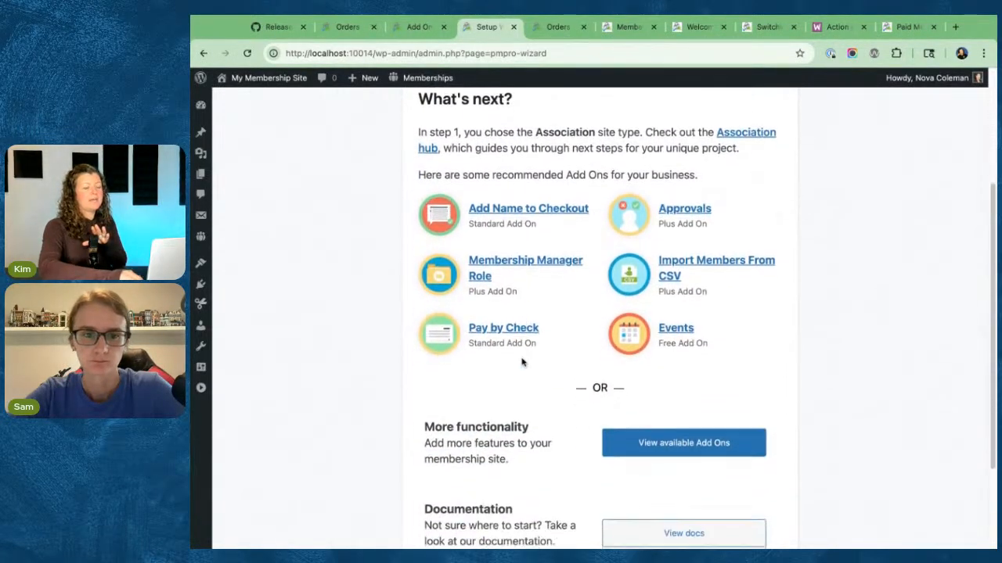
scroll(704, 440, "down", 1)
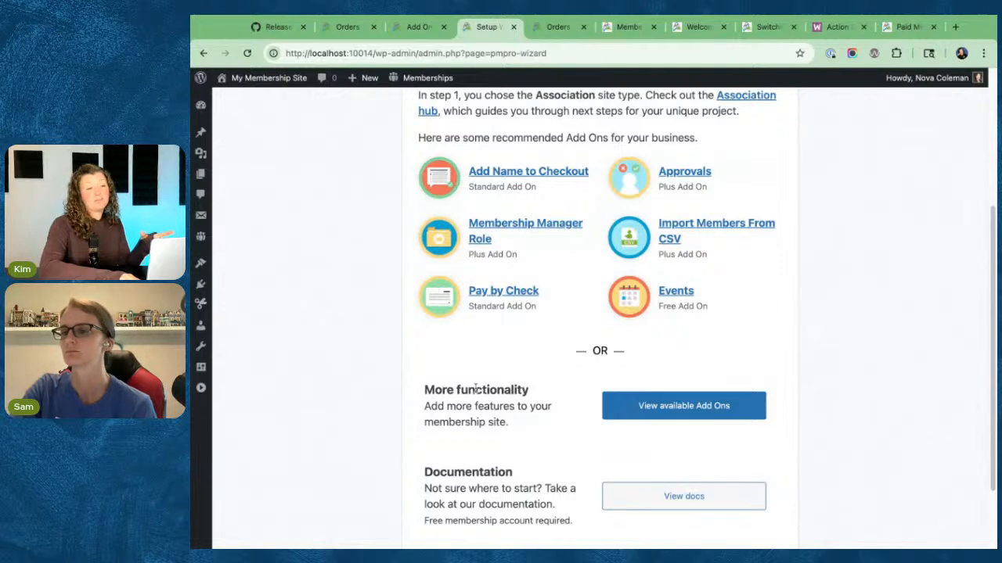
- Return to the Add Ons page, replace the URL's search parameter value with "approvals", and load the filtered page
left_click(419, 28)
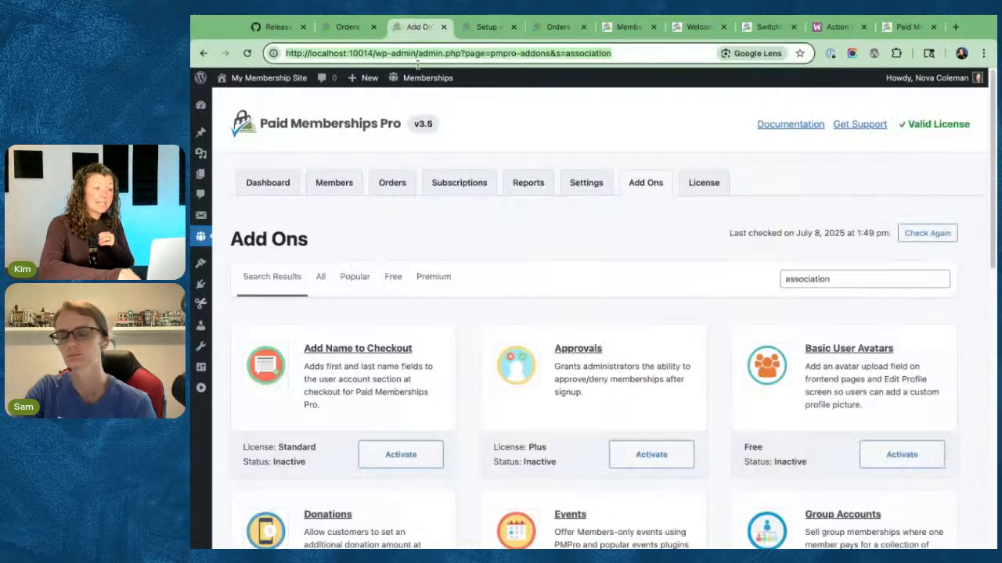
left_click(511, 241)
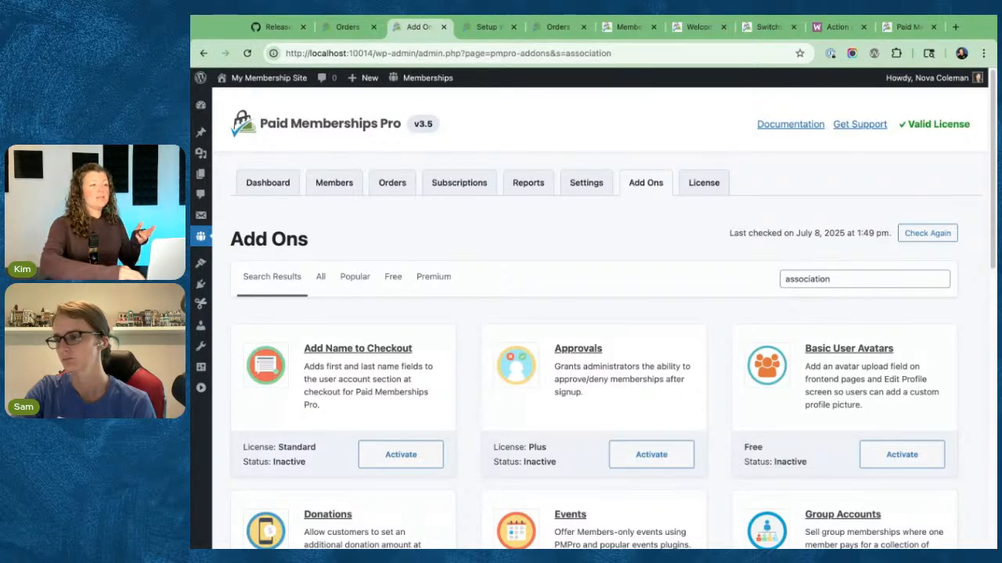
left_click_drag(563, 53, 735, 55)
type("appro")
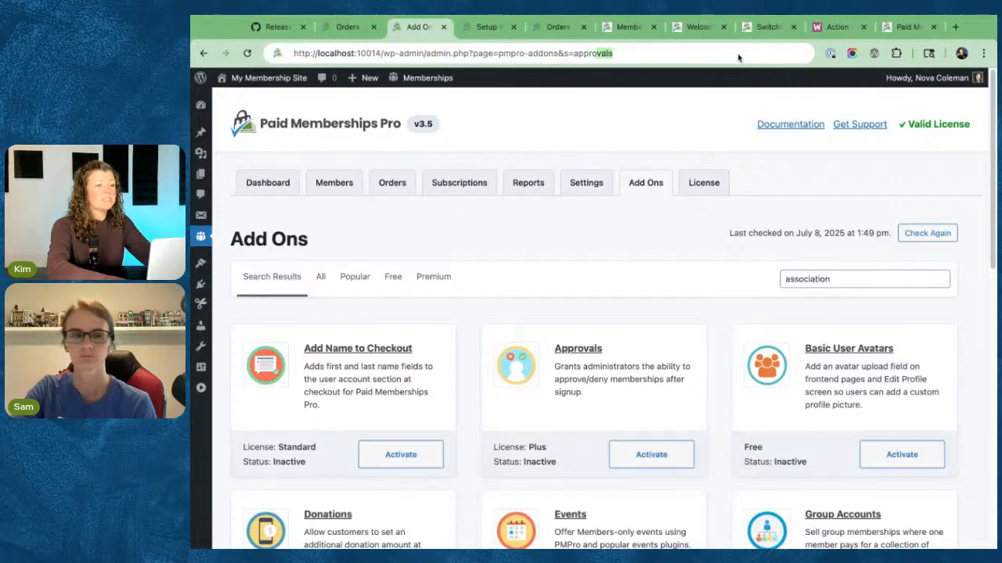
key("Return")
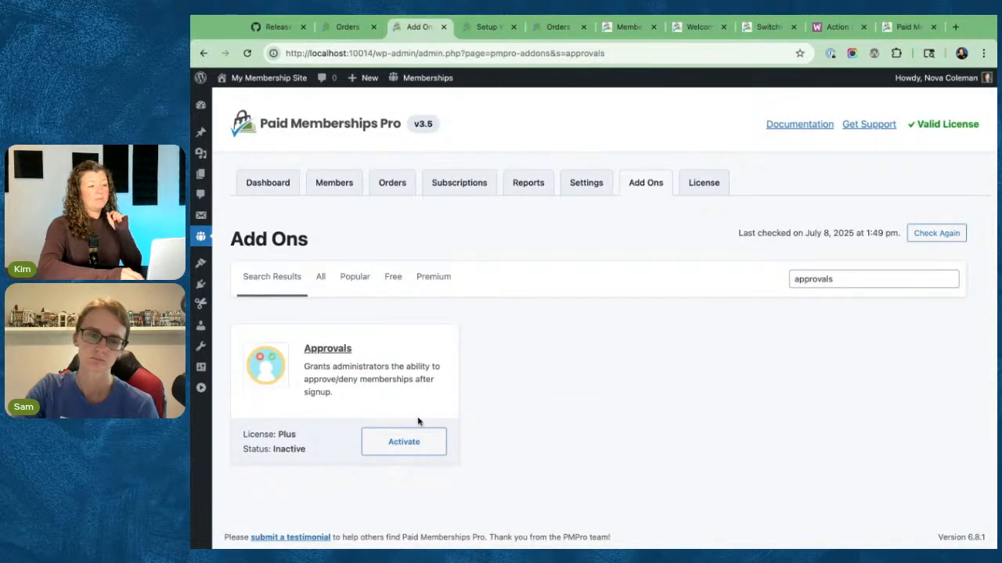
- Highlight the description of the Approvals Add On and the URL of the filtered page
triple_click(305, 367)
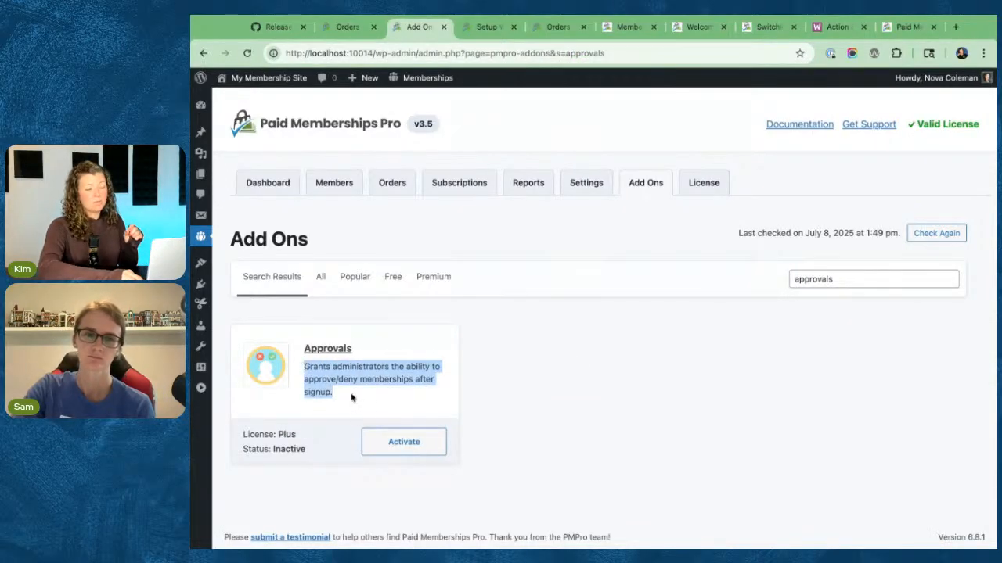
left_click(351, 399)
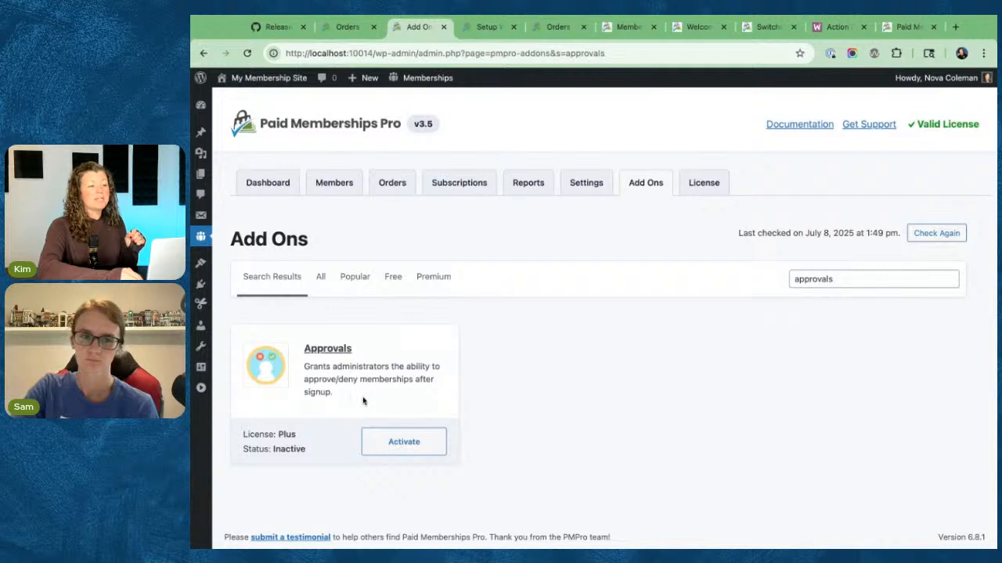
left_click(570, 50)
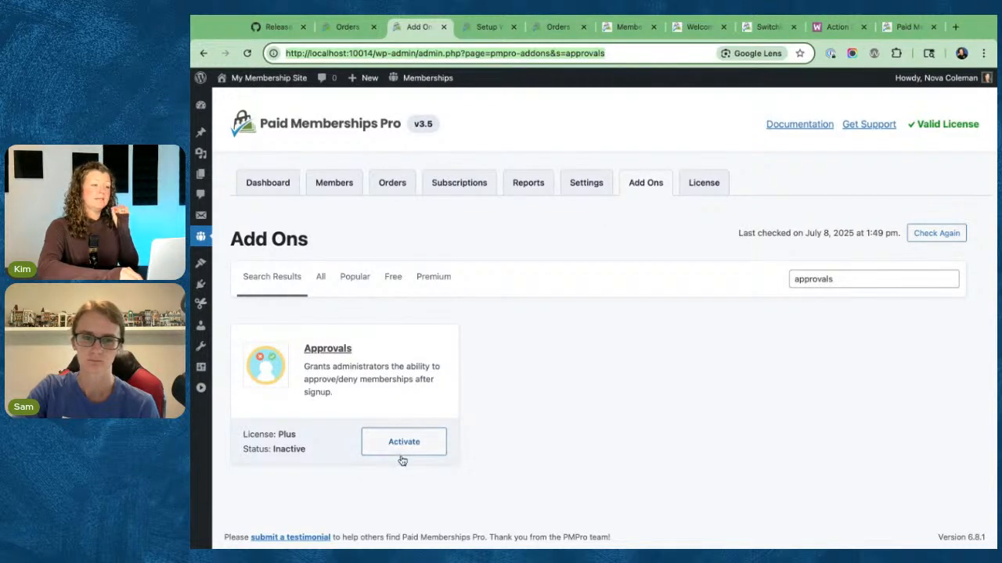
left_click(518, 430)
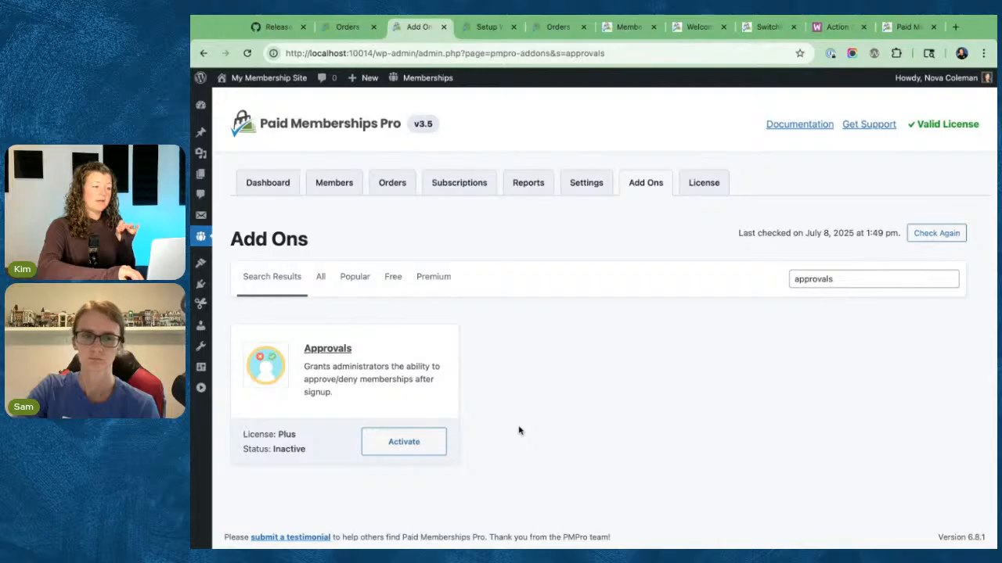
- Return to the 3.5 release notes on GitHub and point out the enhancement on level meta in the [pmpro_member] shortcode
left_click(276, 27)
left_click(290, 316)
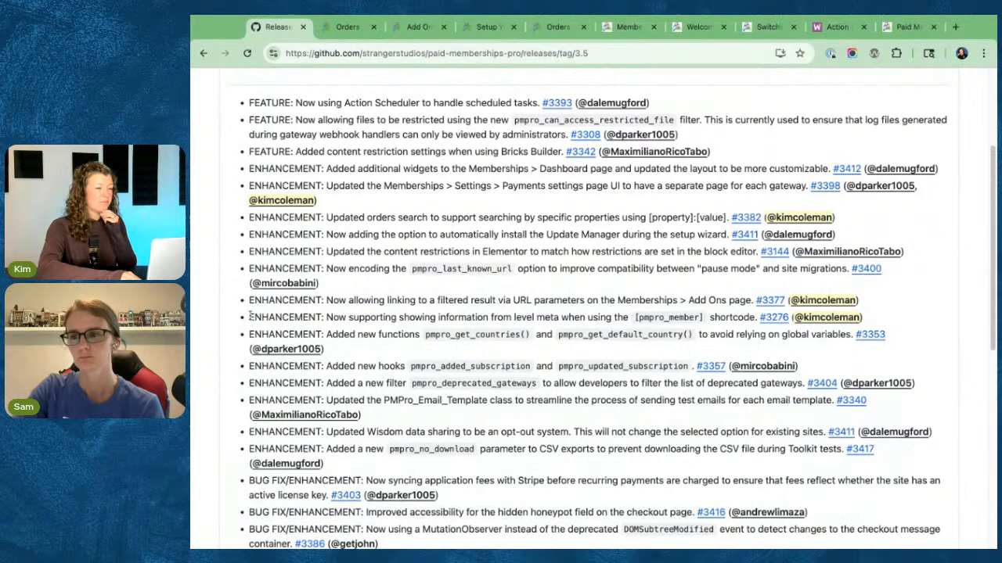
triple_click(249, 317)
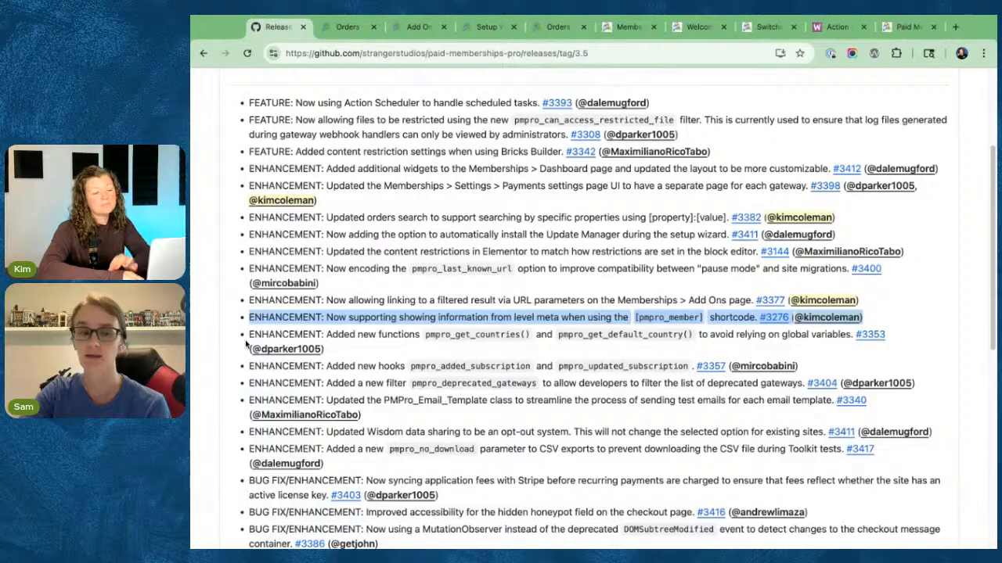
left_click(236, 324)
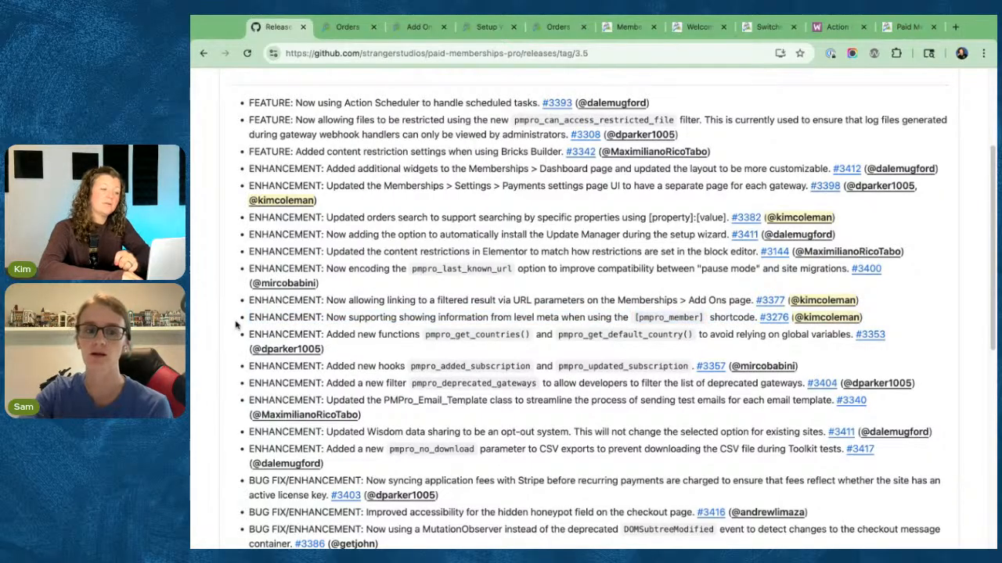
left_click(190, 350)
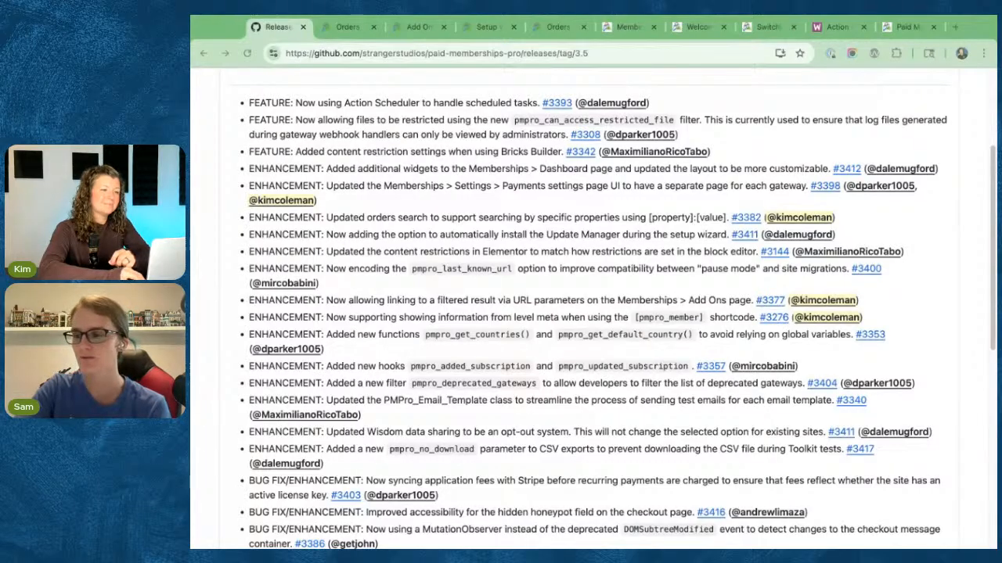
left_click(973, 28)
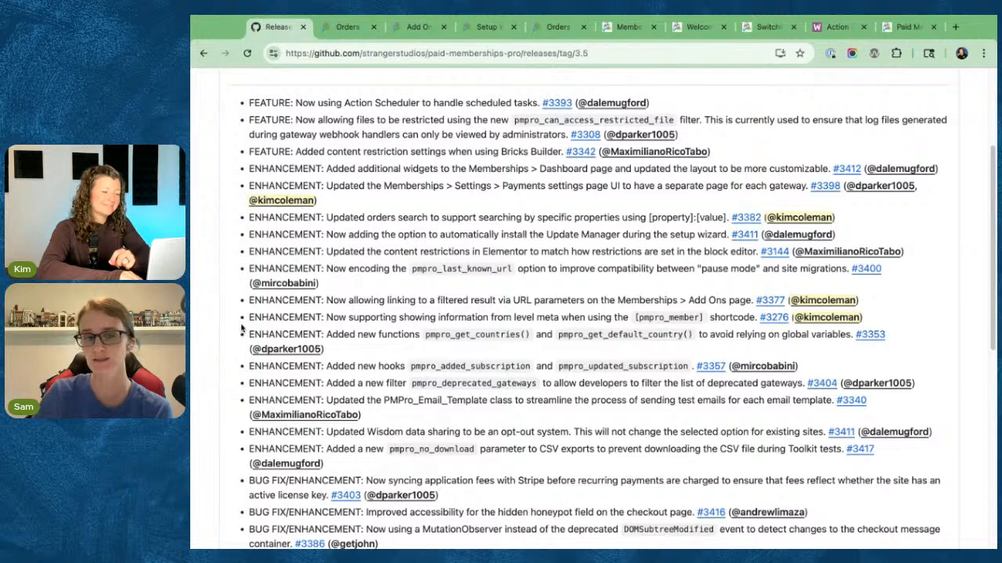
- Load paidmembershipspro.com/add-on-category/courses in a new browser tab
key("ctrl+t")
type("paidmembershipspro.com")
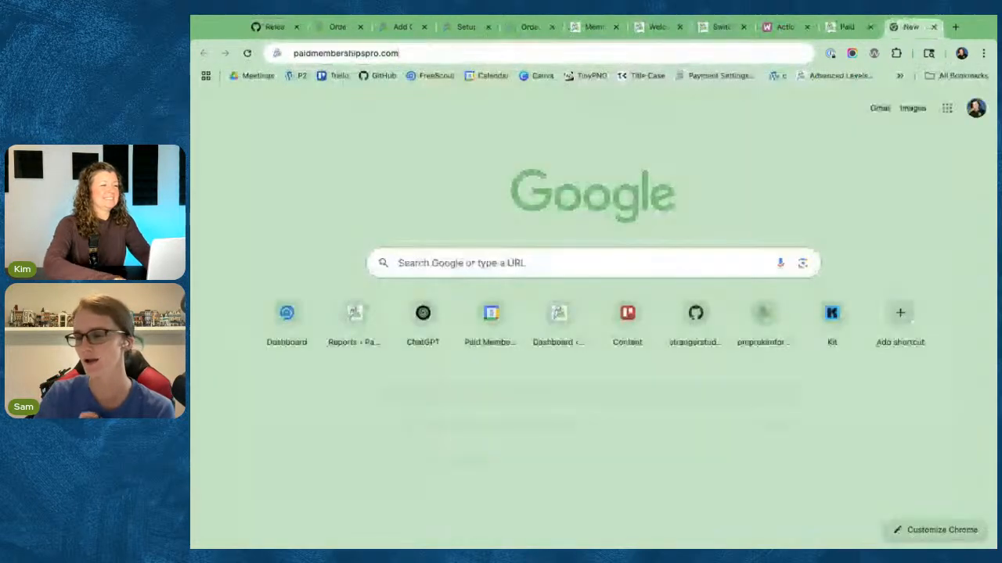
type("/add-on-catego")
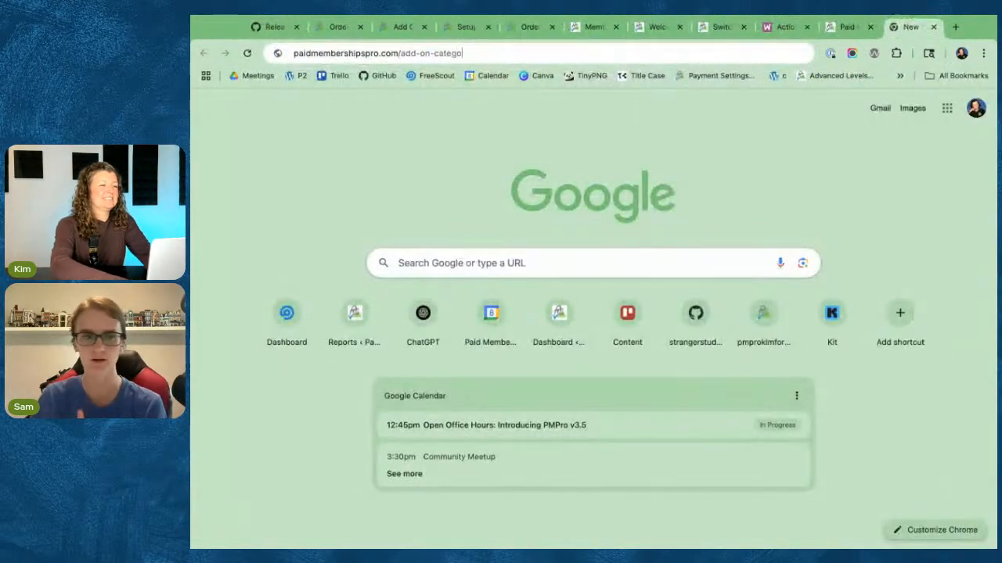
type("ry/courses")
key("Return")
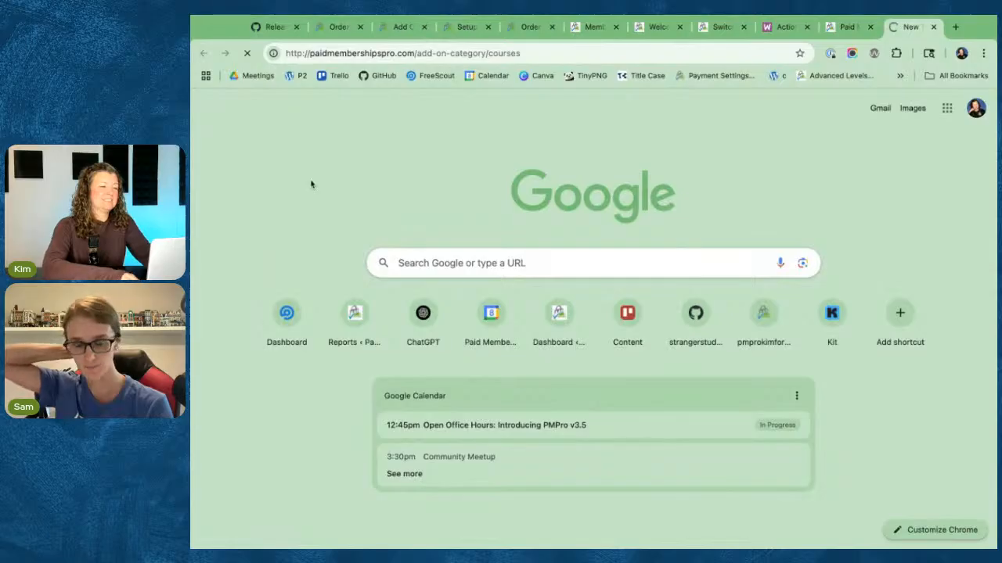
- Highlight the URL of the Courses Add Ons category page and look through the Add Ons it lists
left_click(604, 51)
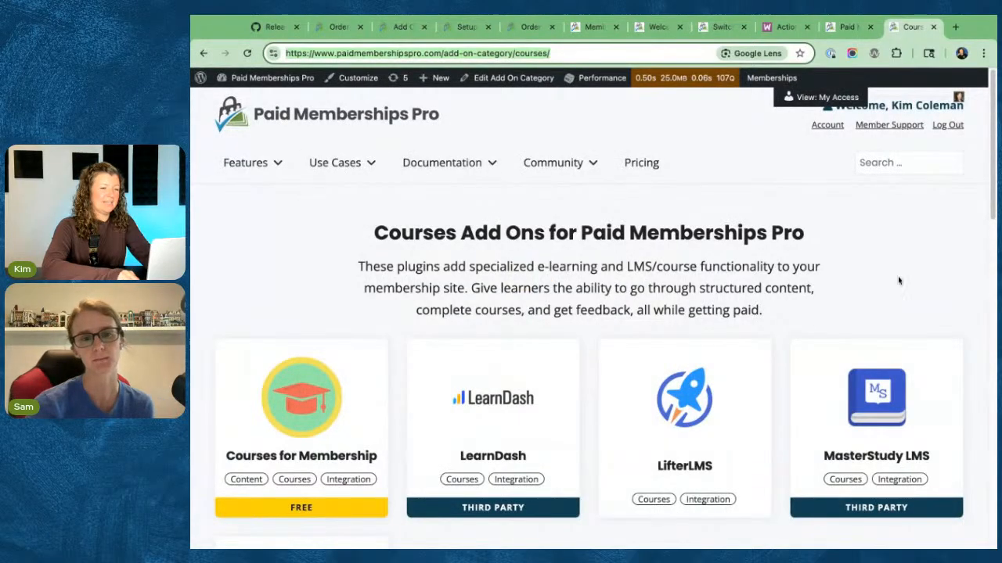
scroll(900, 271, "down", 10)
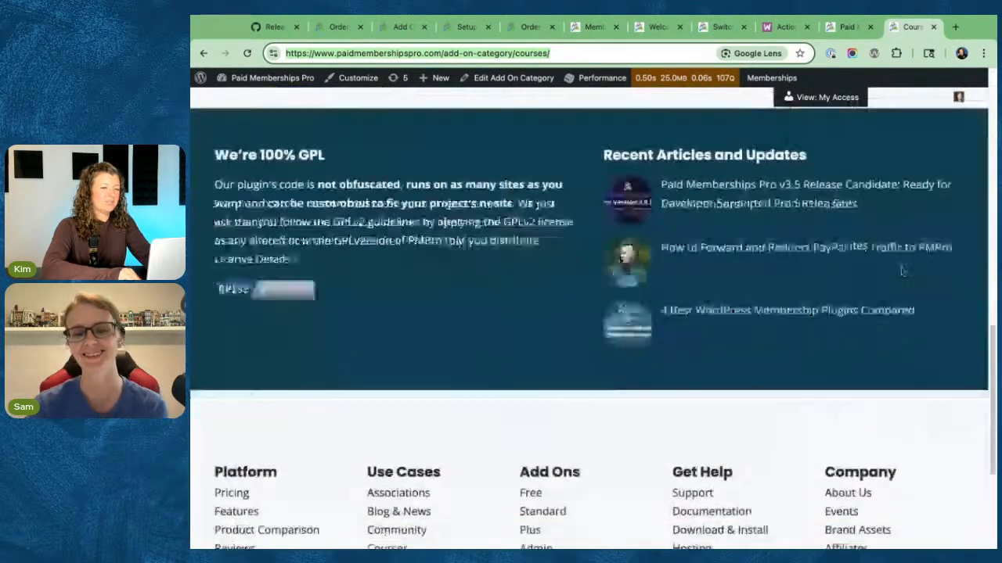
scroll(900, 271, "up", 9)
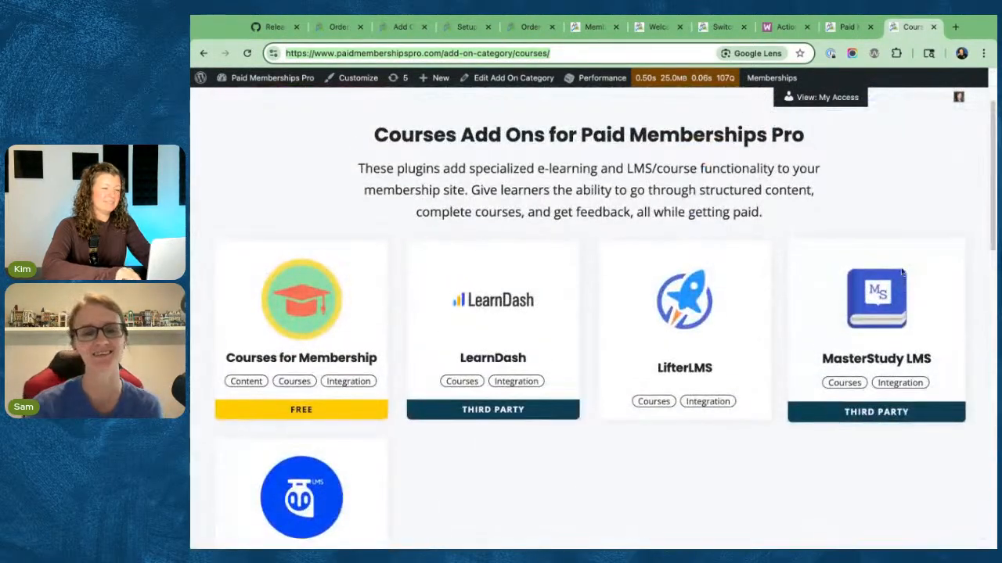
- Go back from the Courses category page to the release notes and highlight the [pmpro_member] shortcode entry again
left_click(338, 27)
left_click(274, 27)
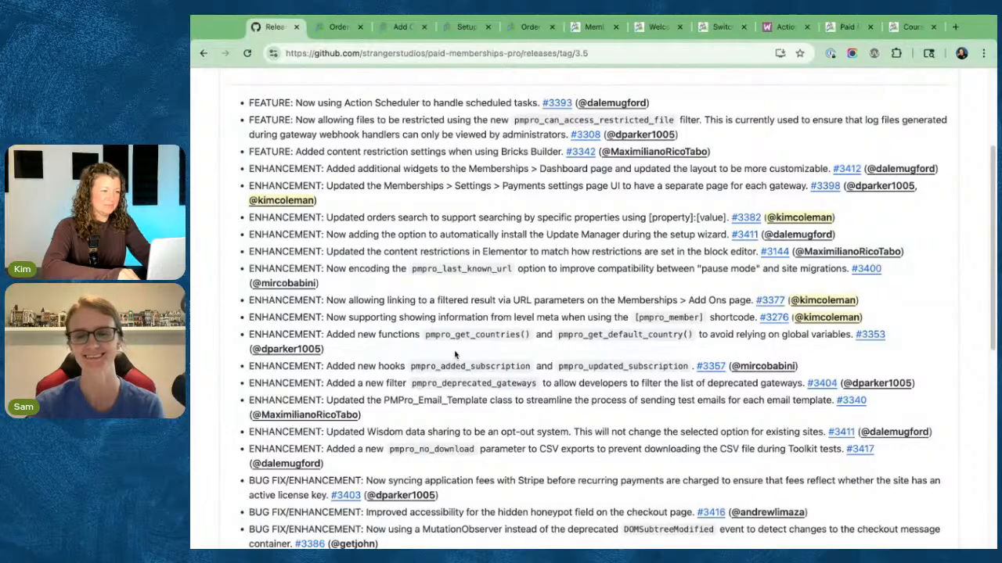
triple_click(250, 319)
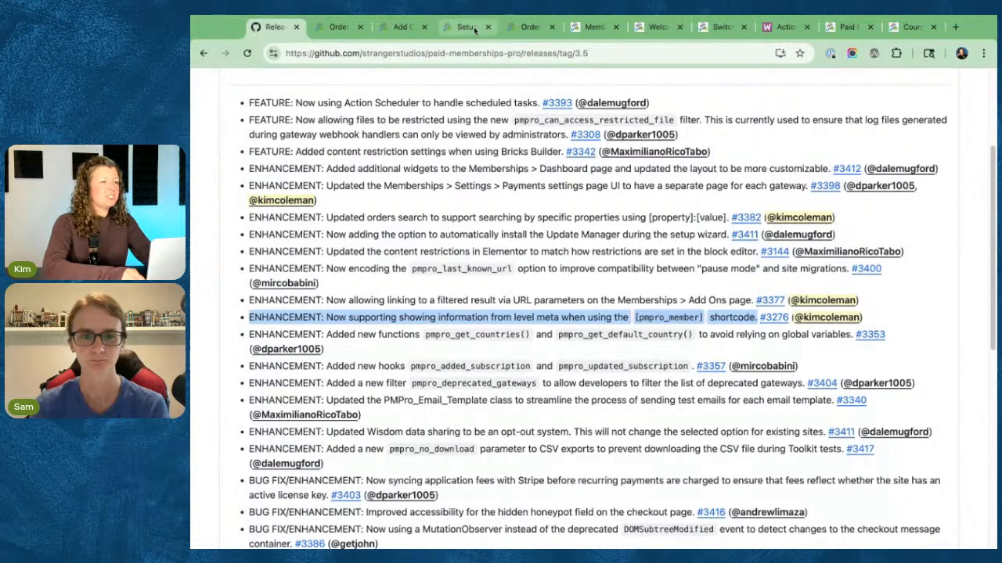
- Go from the Add Ons admin page through the WordPress dashboard to the site's front end and open the membership account page
left_click(401, 26)
left_click(206, 112)
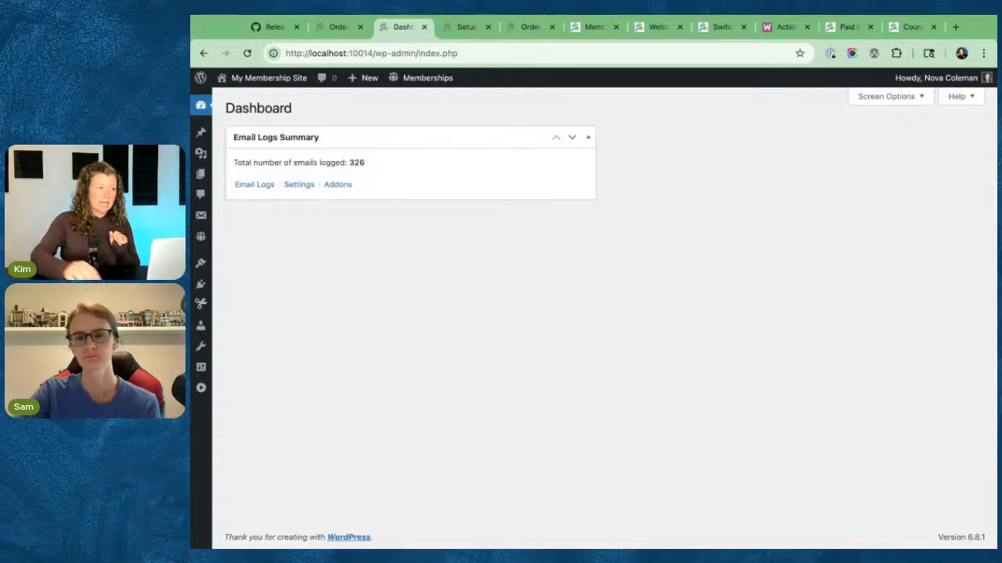
left_click(250, 77)
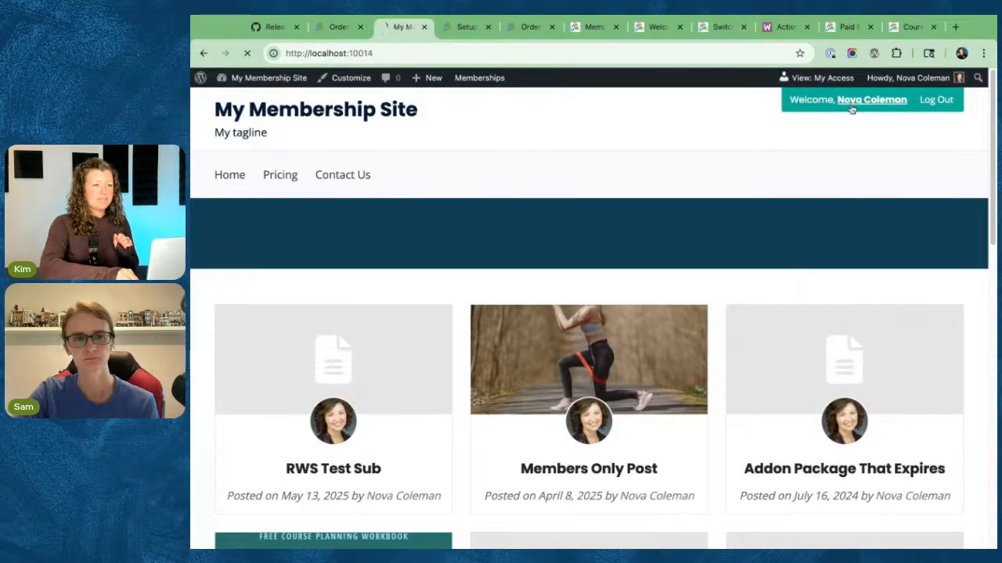
left_click(870, 99)
- Highlight the welcome heading on the membership account page and open the page for editing
left_click_drag(335, 235, 367, 284)
triple_click(367, 284)
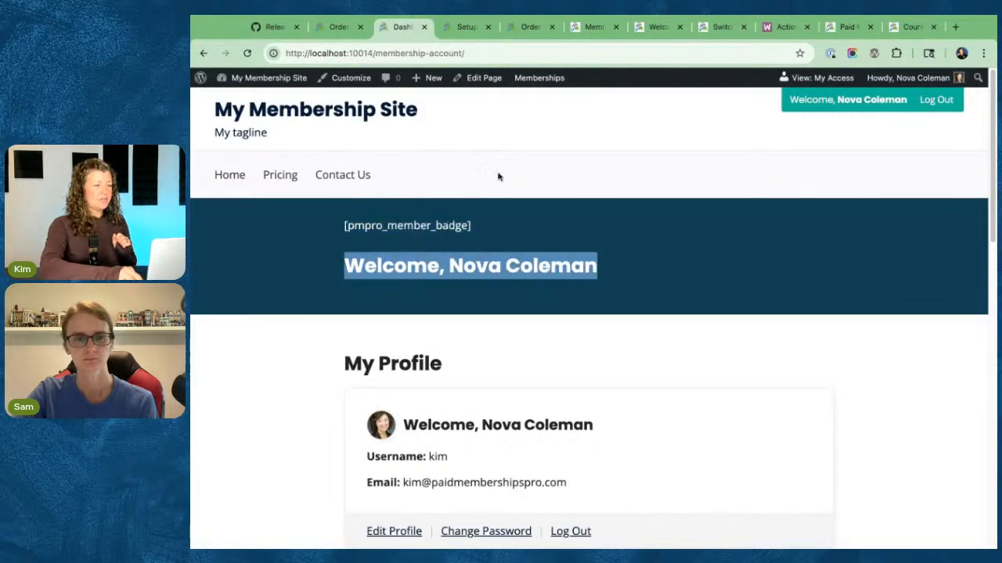
left_click(483, 79)
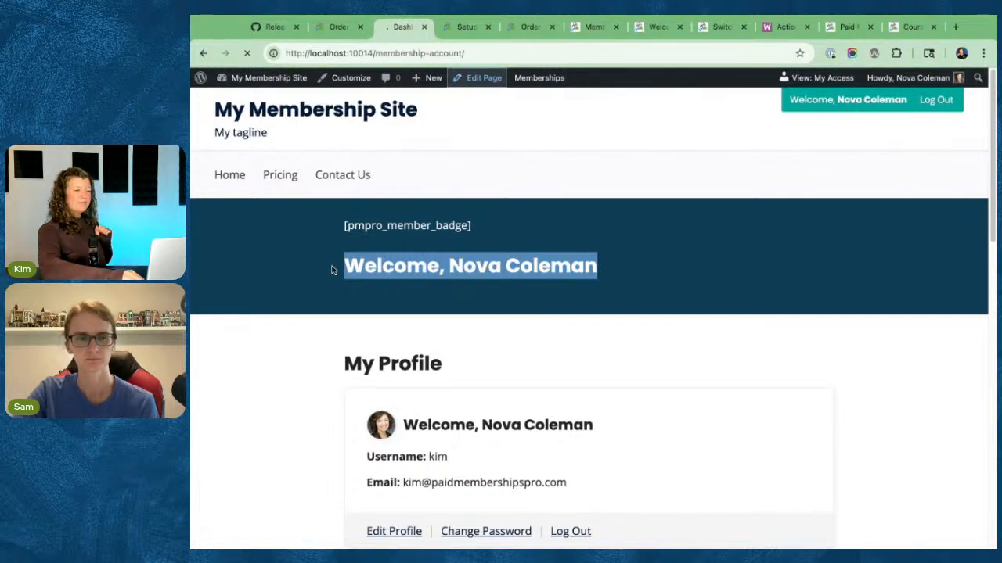
scroll(240, 232, "down", 3)
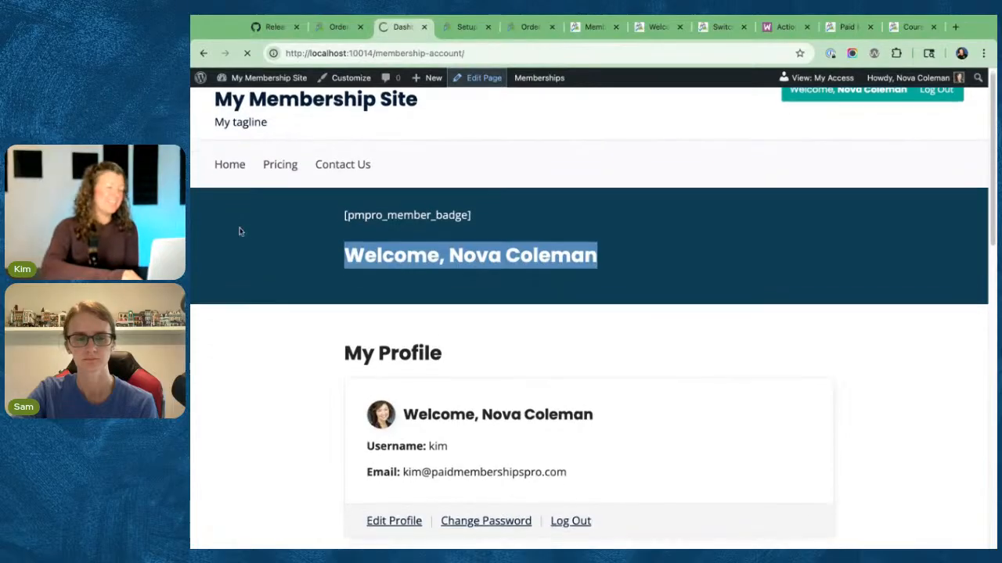
left_click(190, 261)
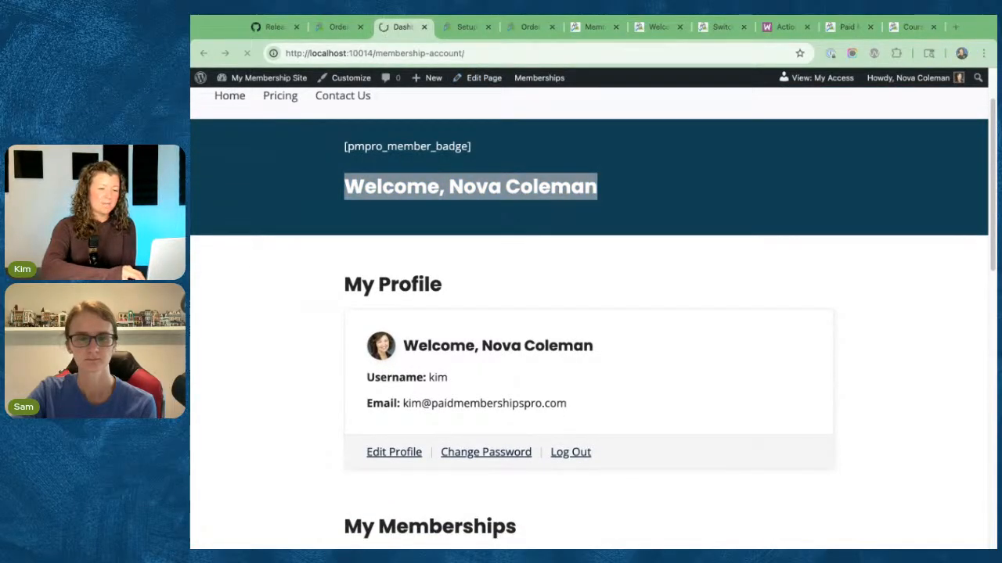
left_click(261, 306)
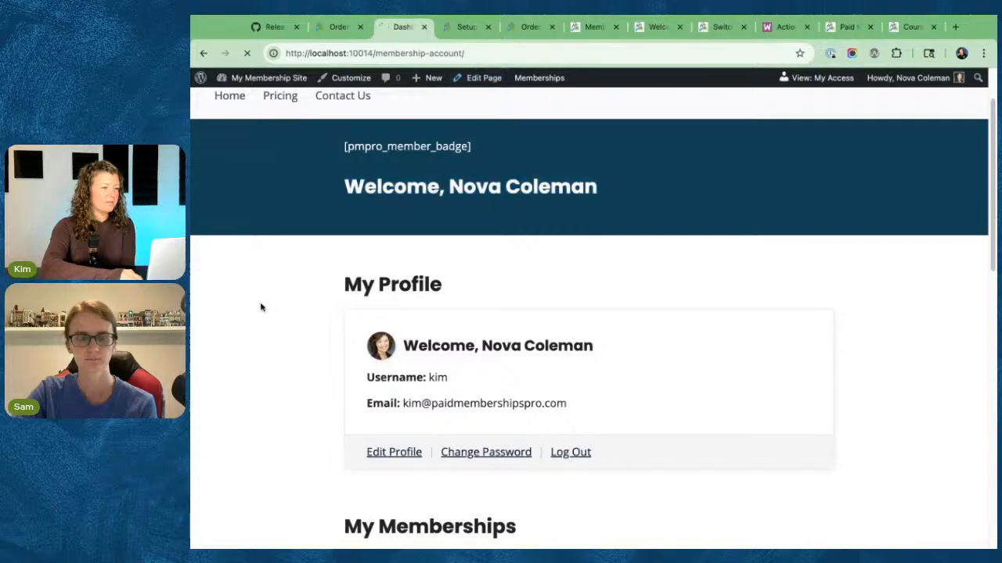
scroll(259, 306, "down", 4)
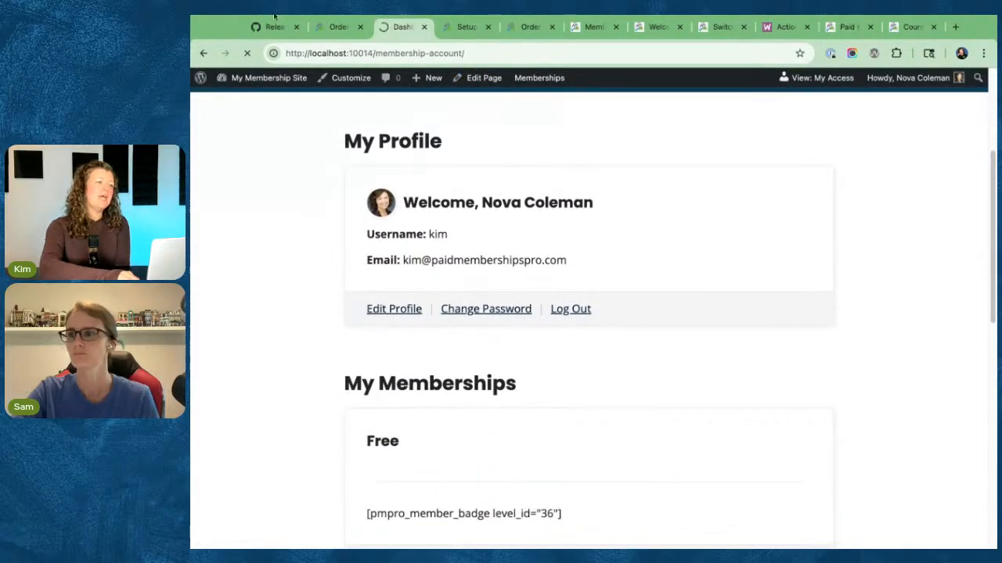
- Return to the release notes and highlight "level meta" in the [pmpro_member] shortcode entry
left_click(274, 27)
left_click(513, 317)
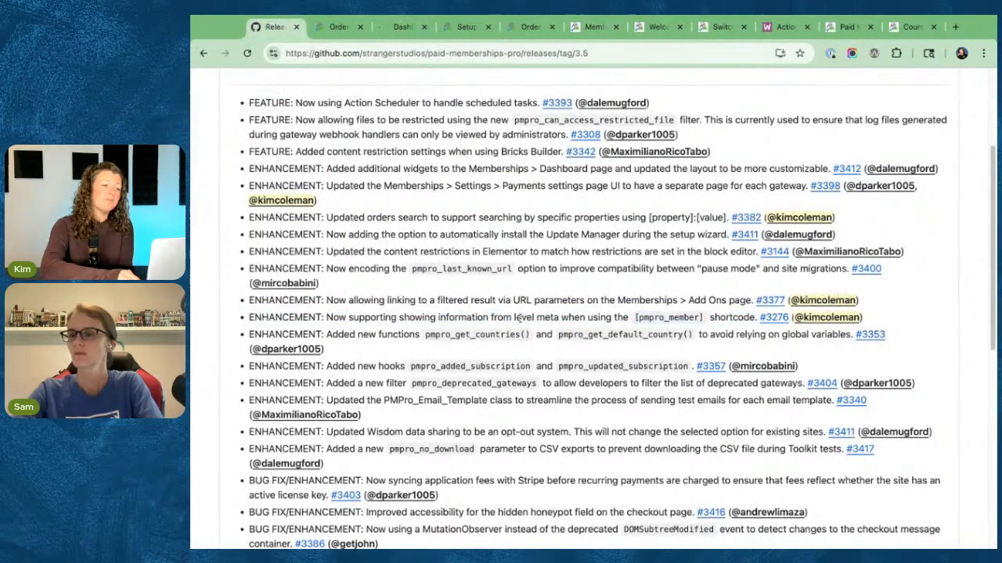
left_click_drag(513, 317, 560, 317)
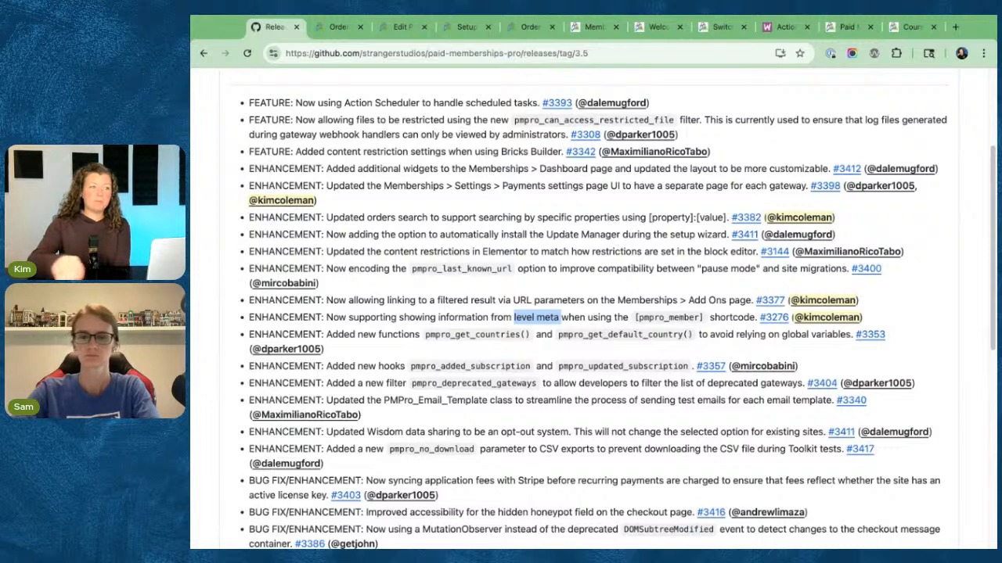
- Go back to the Dashboard page in the editor and examine its shortcode blocks and Memberlite banner settings
left_click(403, 28)
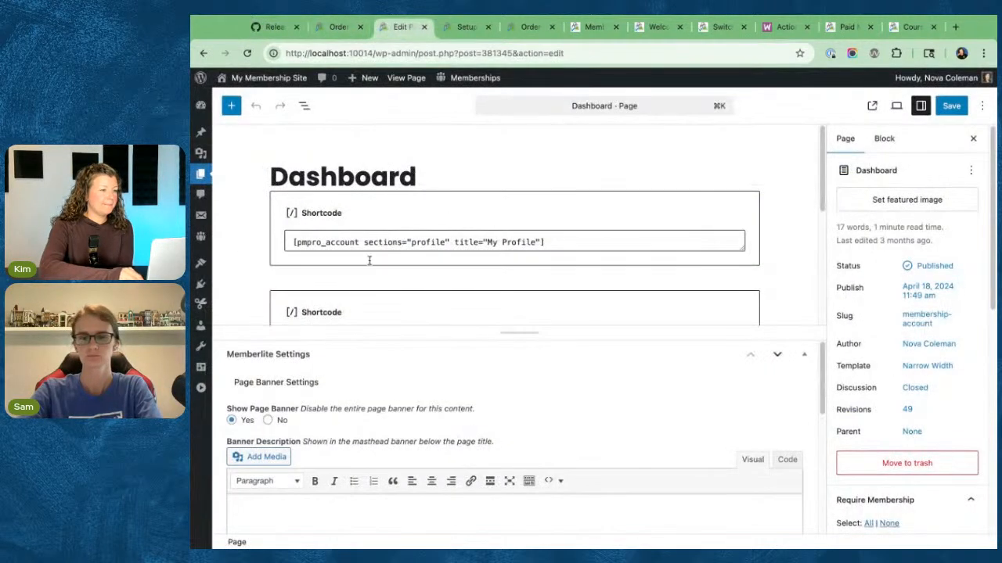
scroll(297, 284, "down", 5)
scroll(302, 407, "down", 3)
scroll(300, 444, "up", 5)
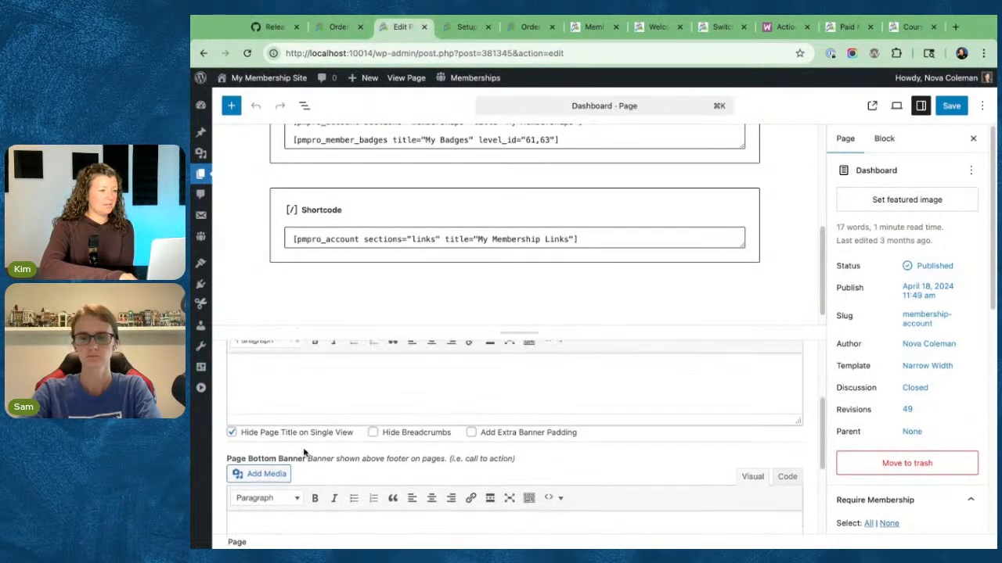
scroll(362, 311, "up", 3)
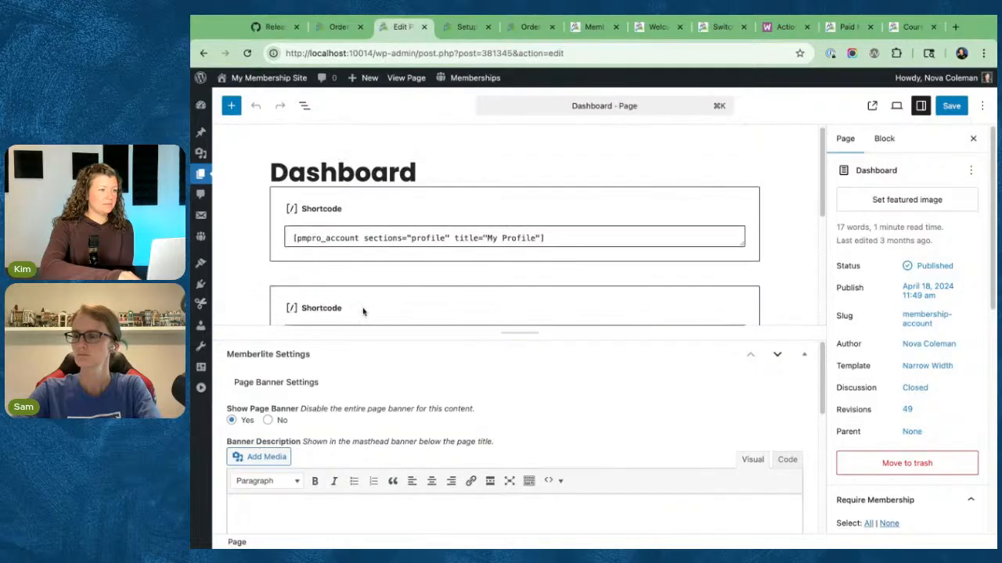
scroll(362, 311, "down", 5)
scroll(352, 444, "down", 3)
scroll(351, 444, "down", 3)
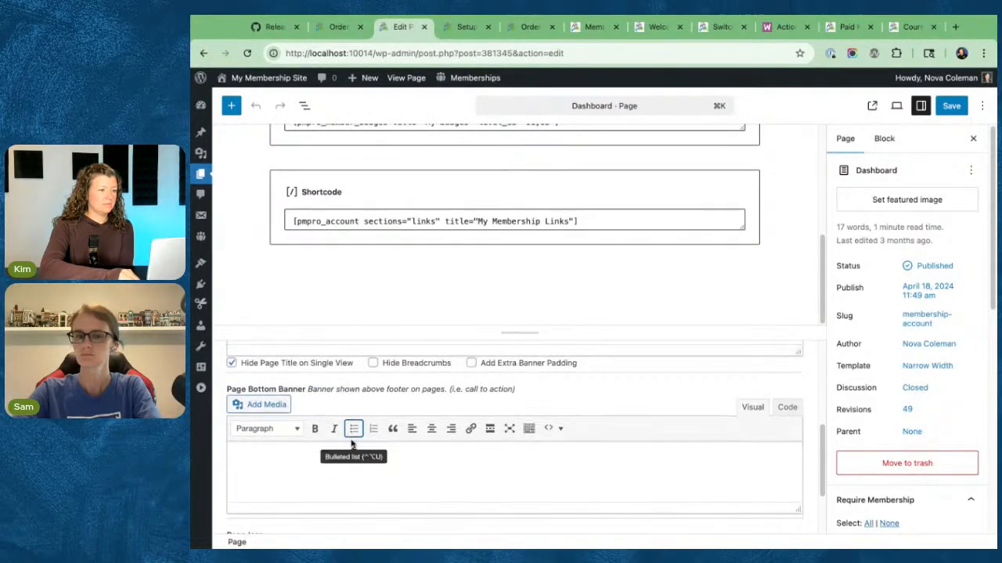
scroll(351, 443, "up", 5)
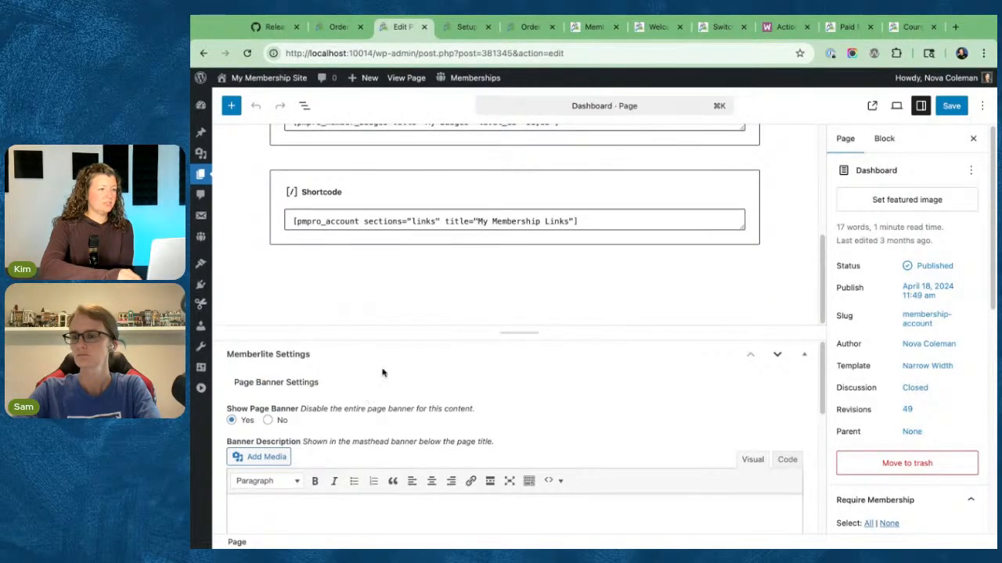
scroll(421, 271, "up", 3)
scroll(539, 275, "up", 3)
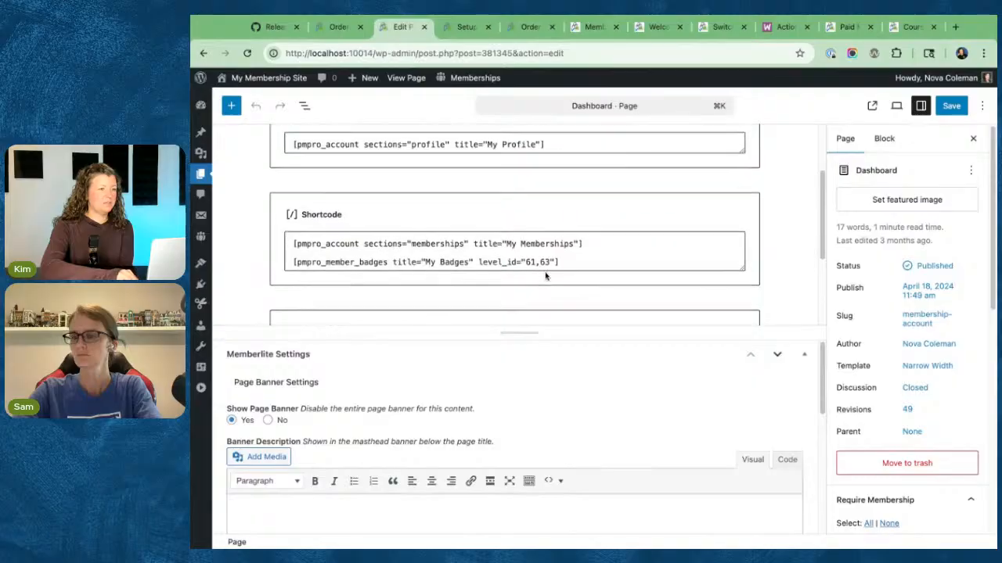
left_click(812, 354)
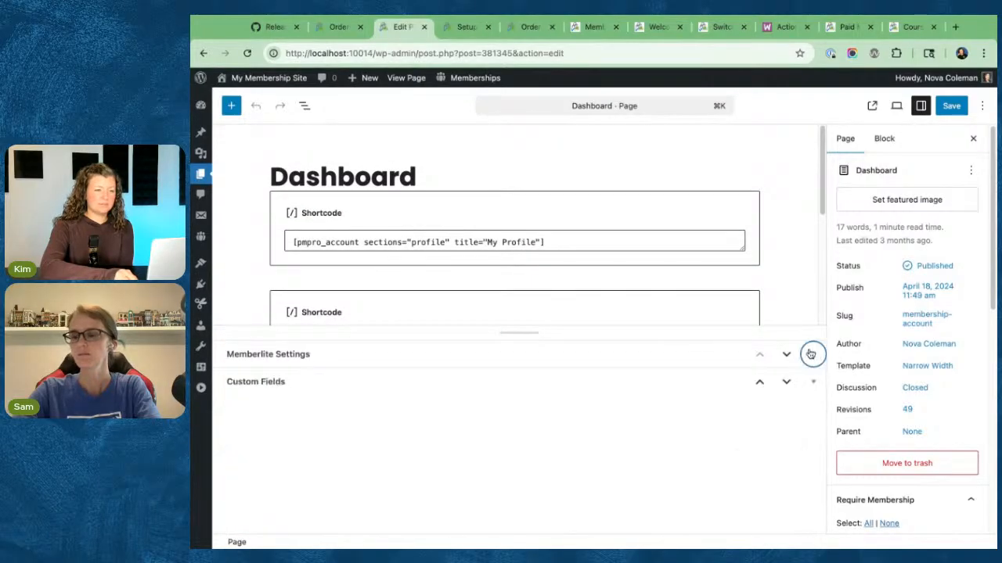
left_click(811, 361)
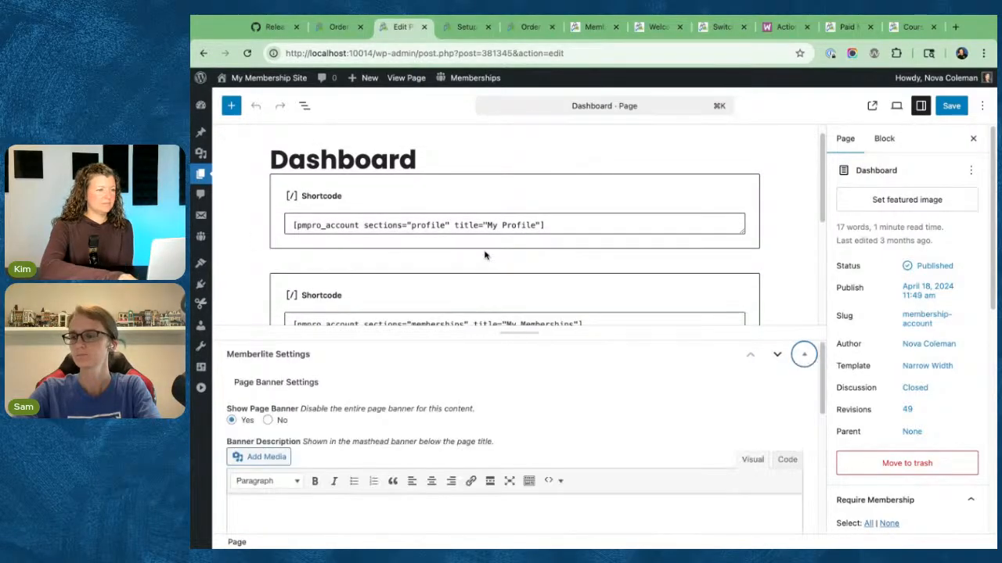
- Show the page's banner description as code and delete the [pmpro_member_badge] line above the welcome heading
scroll(485, 255, "down", 1)
scroll(425, 412, "down", 4)
scroll(425, 413, "up", 1)
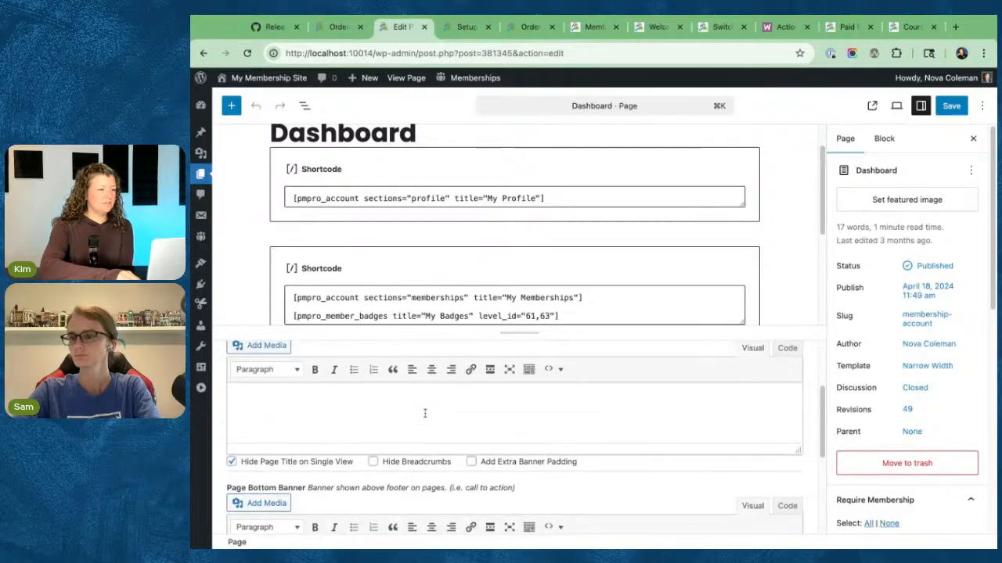
left_click(792, 348)
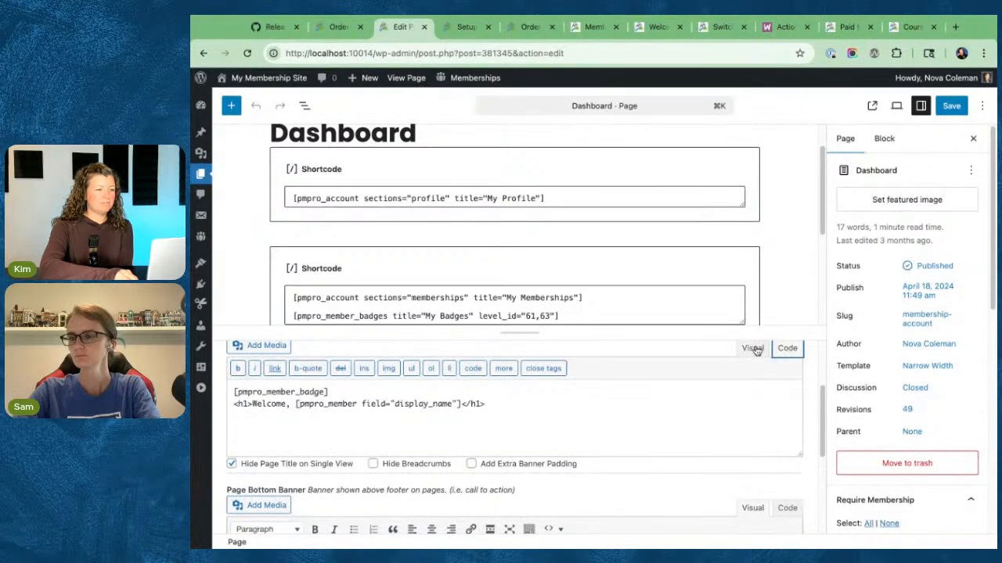
left_click(532, 404)
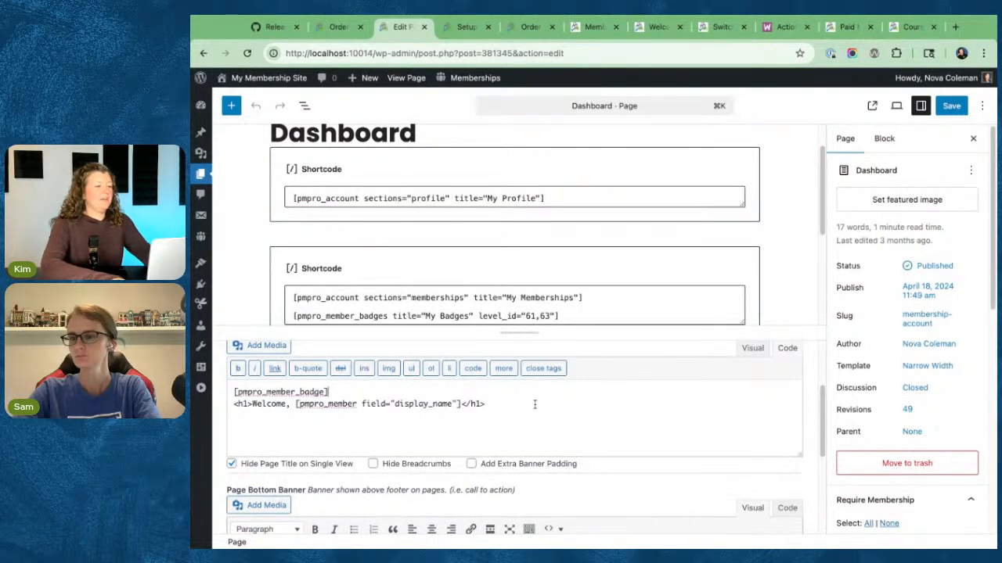
key("shift+End")
key("BackSpace")
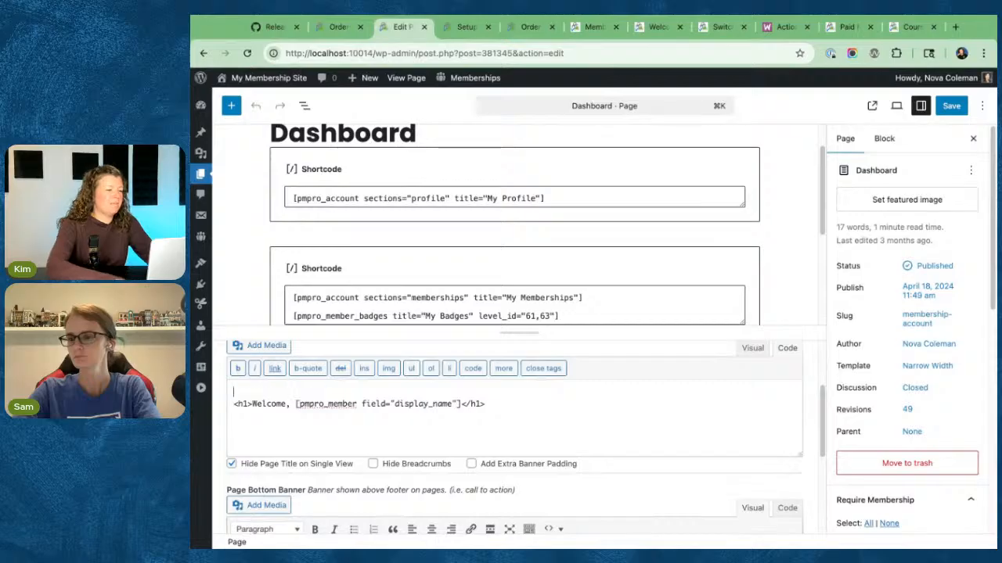
key("BackSpace")
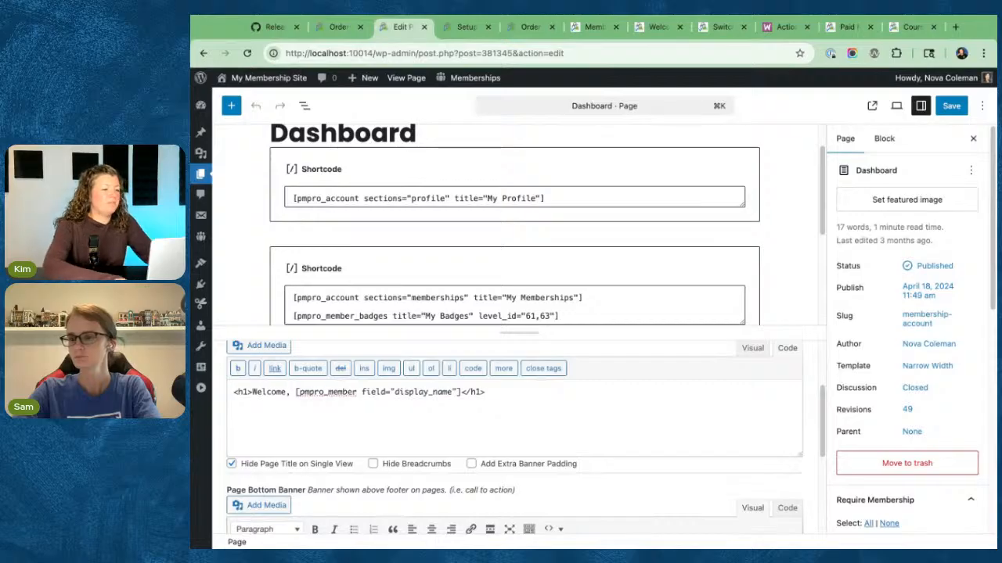
- Highlight the [pmpro_member field="display_name"] shortcode in the welcome heading, and its display_name value
left_click(295, 392)
key("shift+End")
key("shift+Left")
key("shift+Left")
key("shift+Left")
key("shift+Left")
key("shift+Left")
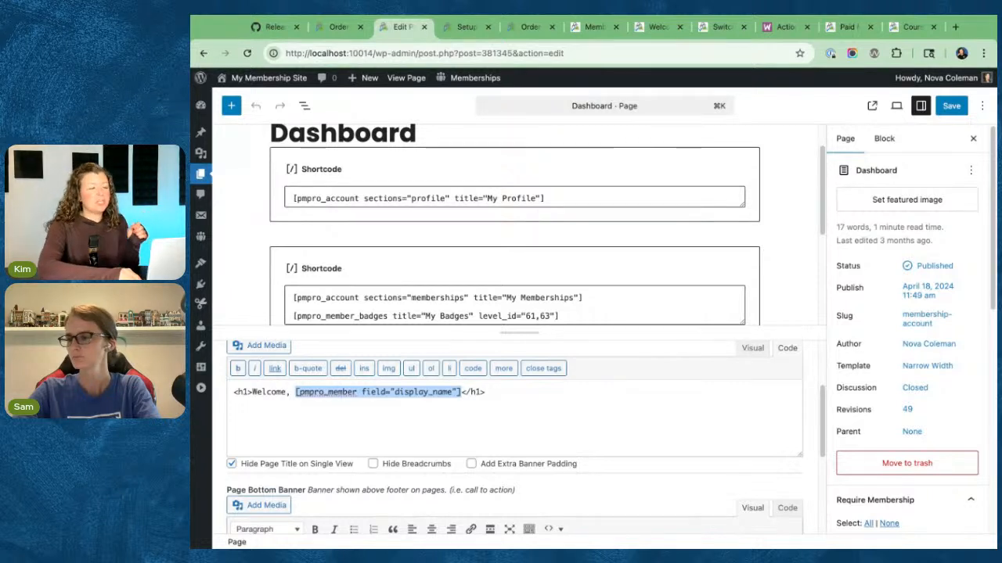
left_click(329, 393)
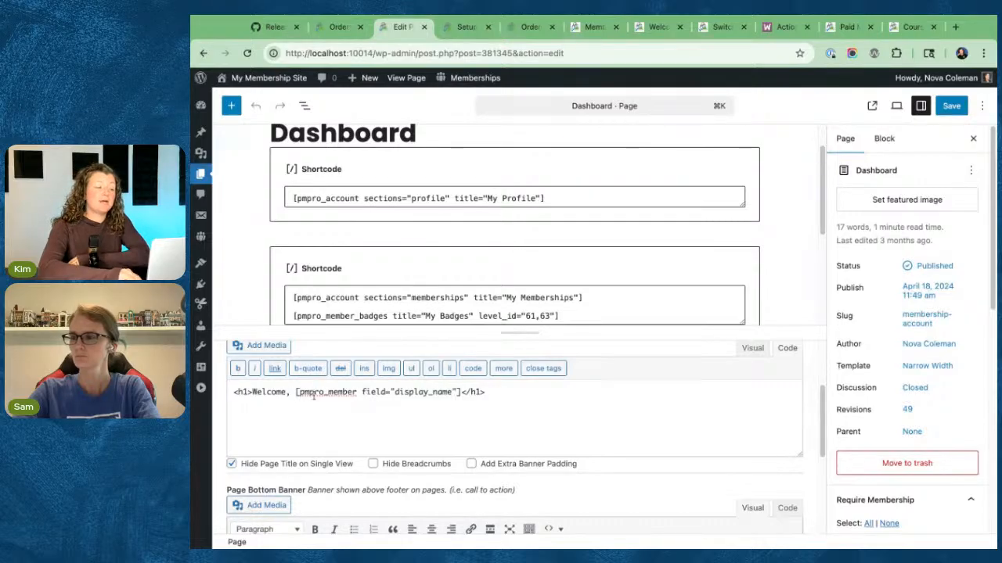
double_click(418, 392)
- Open the membership settings in a new browser tab and open the Group Parent level for editing
mouse_move(477, 78)
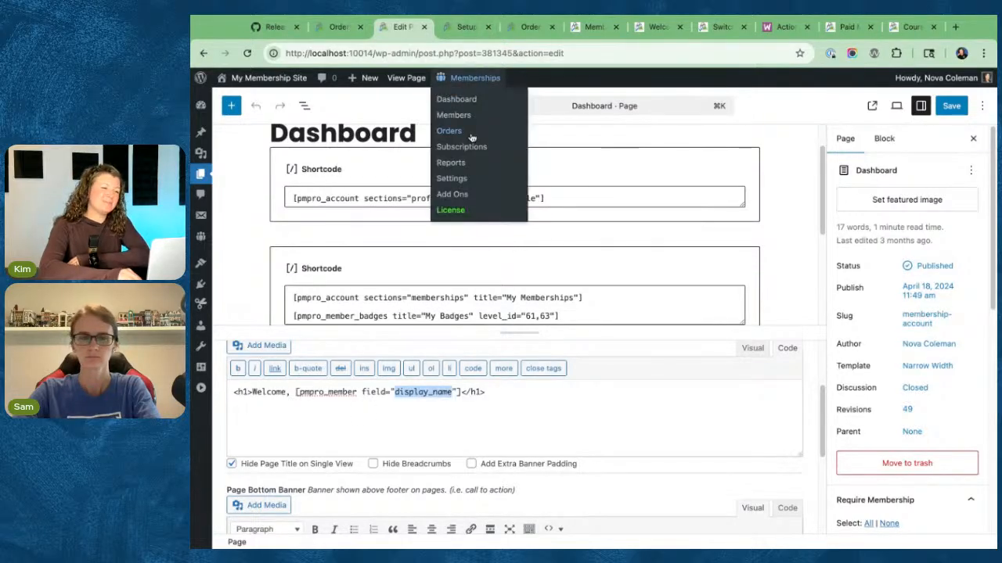
right_click(456, 181)
left_click(468, 186)
left_click(444, 28)
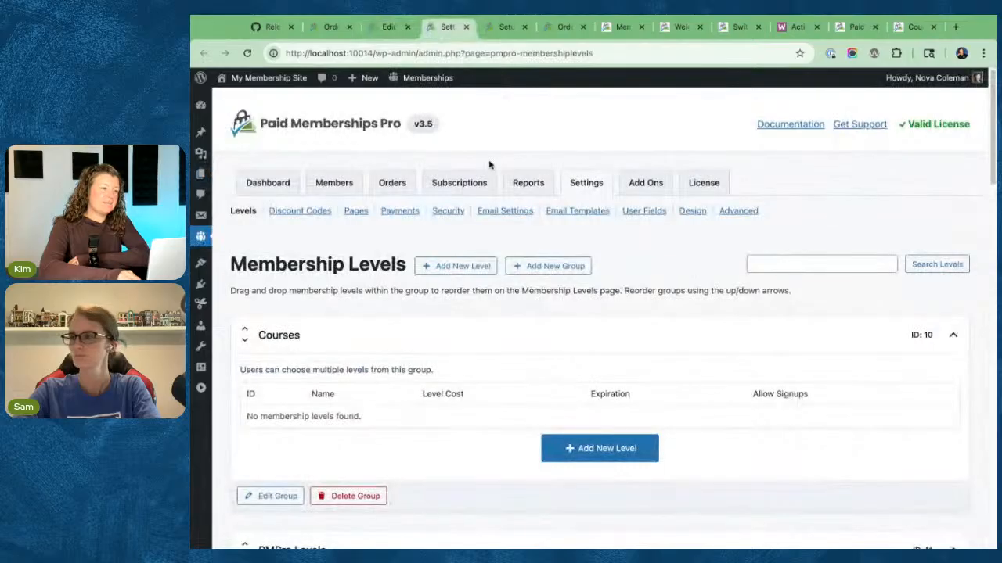
scroll(287, 382, "down", 4)
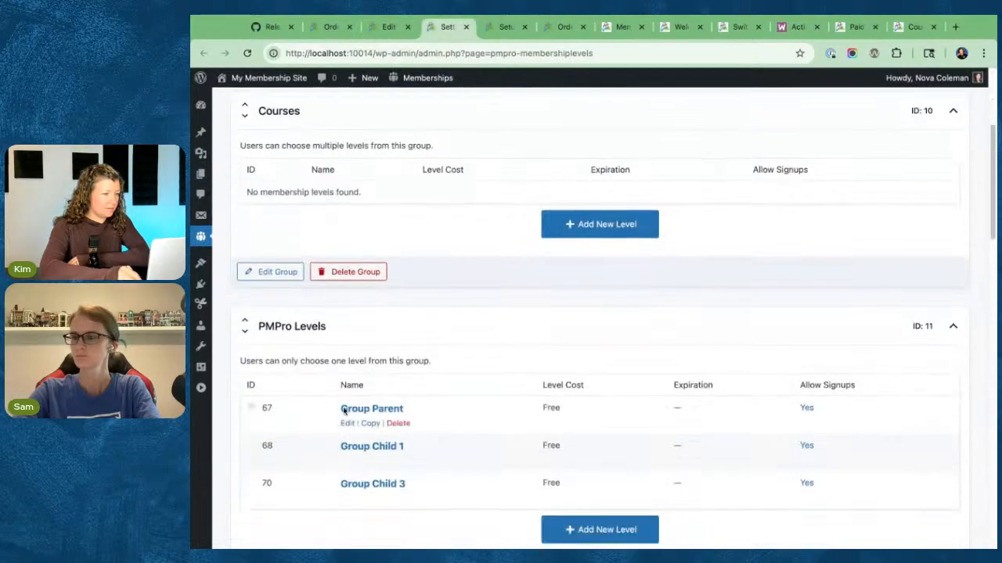
left_click(349, 424)
- Enter "Click here to access your special content!" as the level's Membership Account Message
scroll(340, 376, "down", 5)
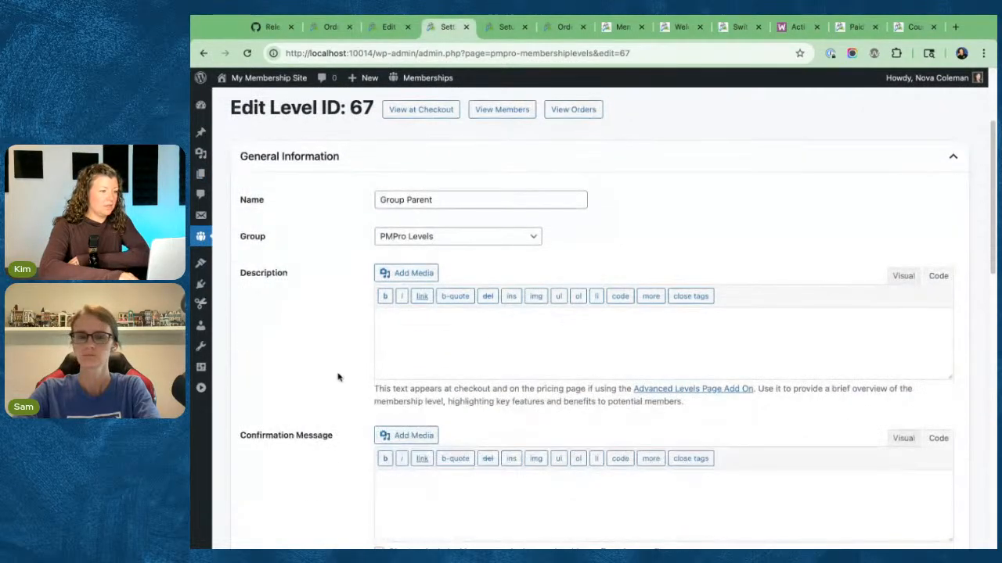
left_click_drag(237, 334, 422, 399)
left_click(279, 340)
left_click(240, 331)
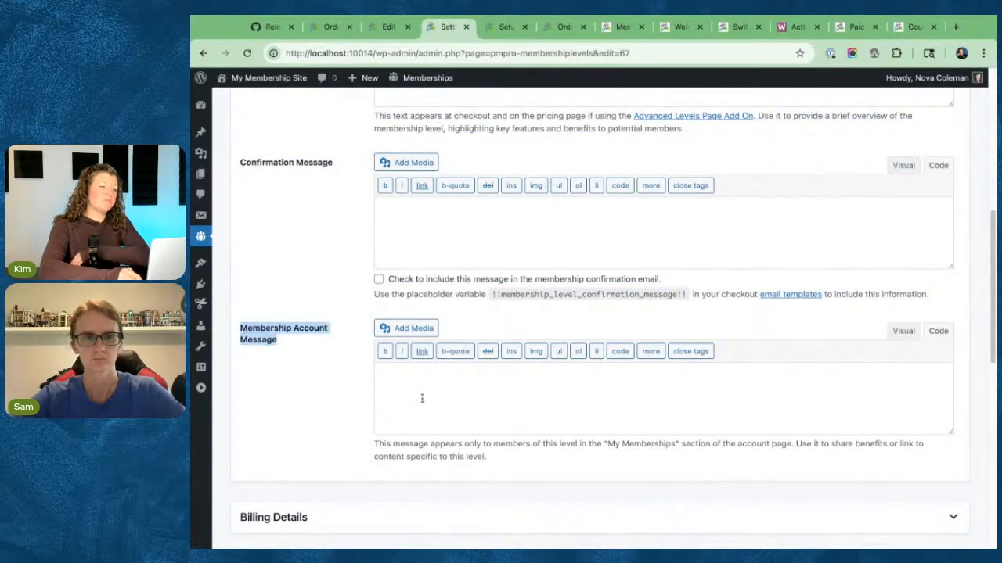
left_click(439, 392)
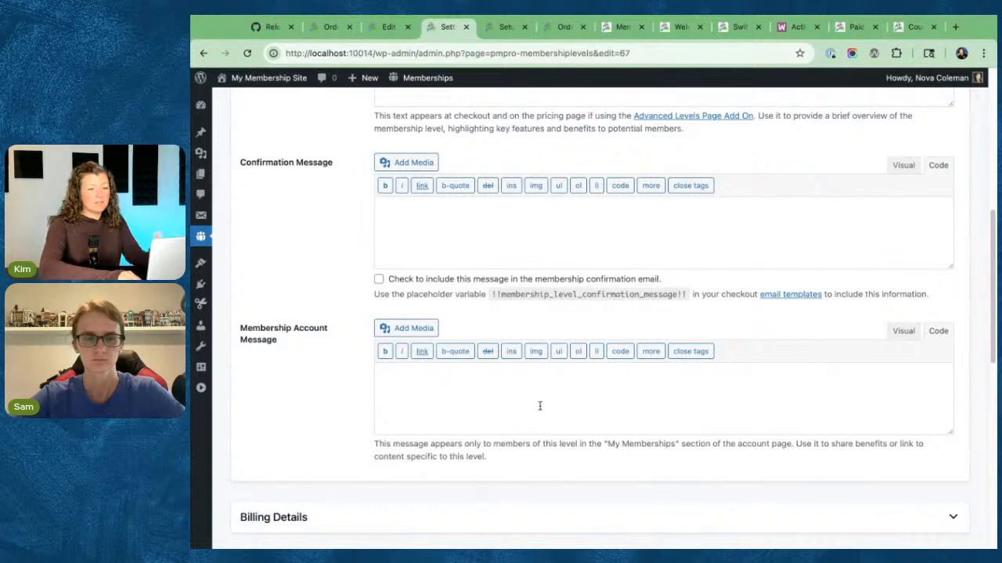
type("Click here to access")
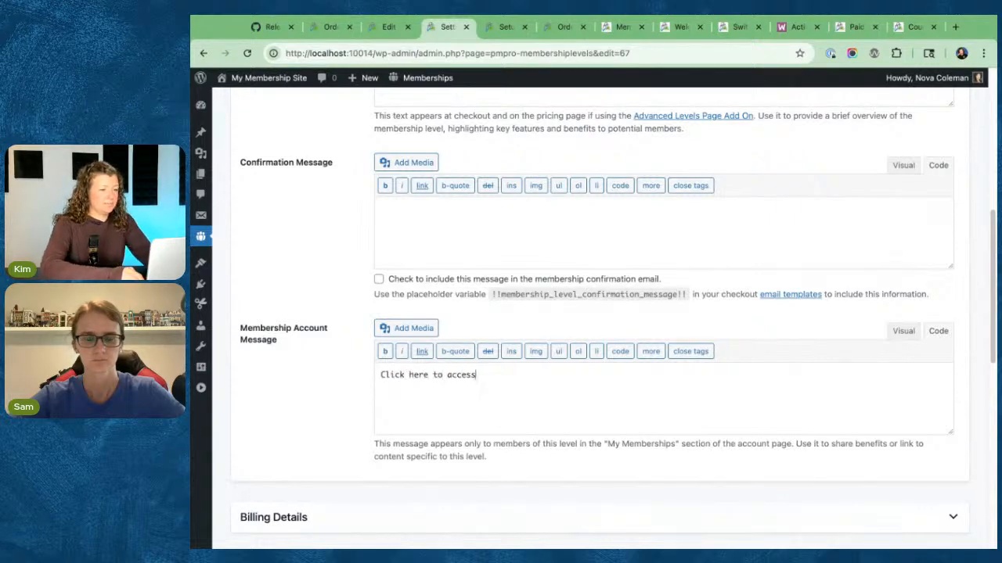
scroll(371, 410, "up", 6)
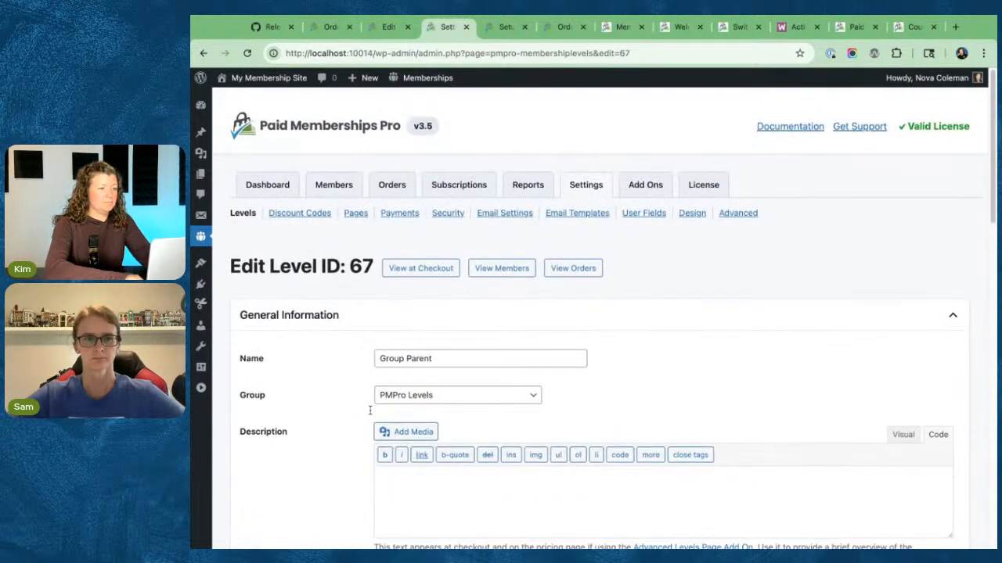
scroll(370, 410, "down", 9)
type("your")
scroll(370, 400, "up", 1)
type("special content!")
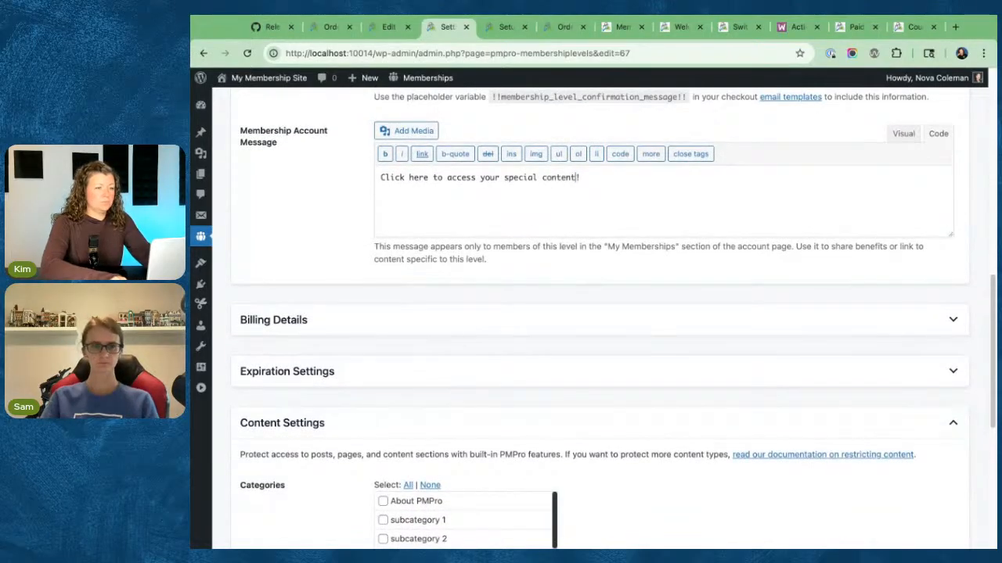
- Link the account message text, except its exclamation mark, to the URL #
key("shift+super+Left")
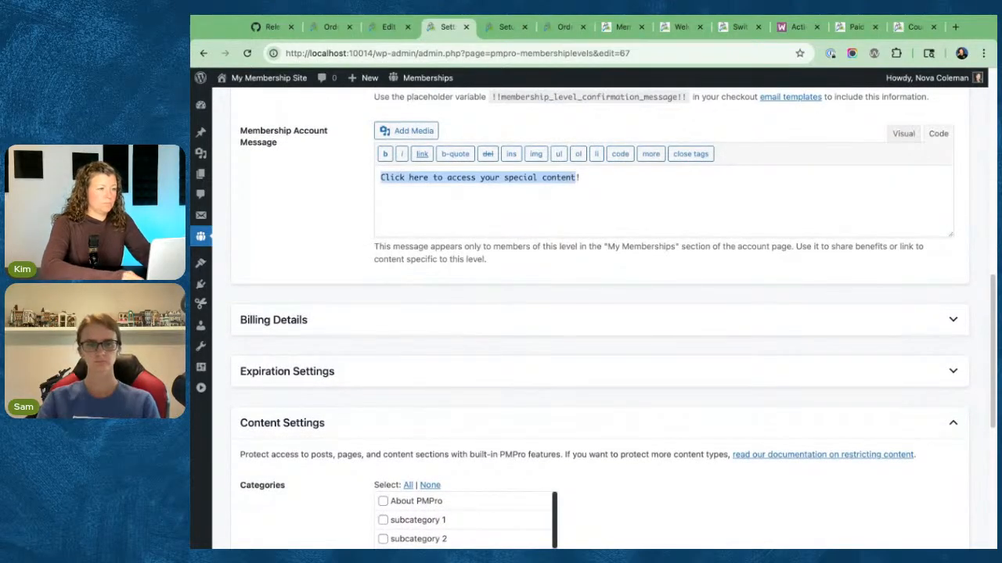
left_click(424, 155)
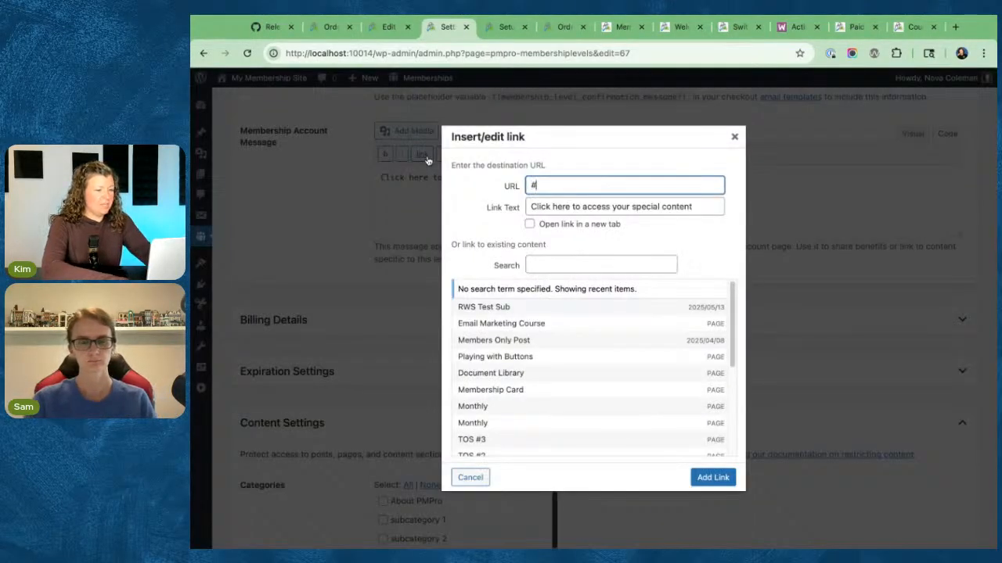
type("#")
key("Return")
- Save the Group Parent level and find it again in the PMPro Levels group
scroll(330, 213, "up", 2)
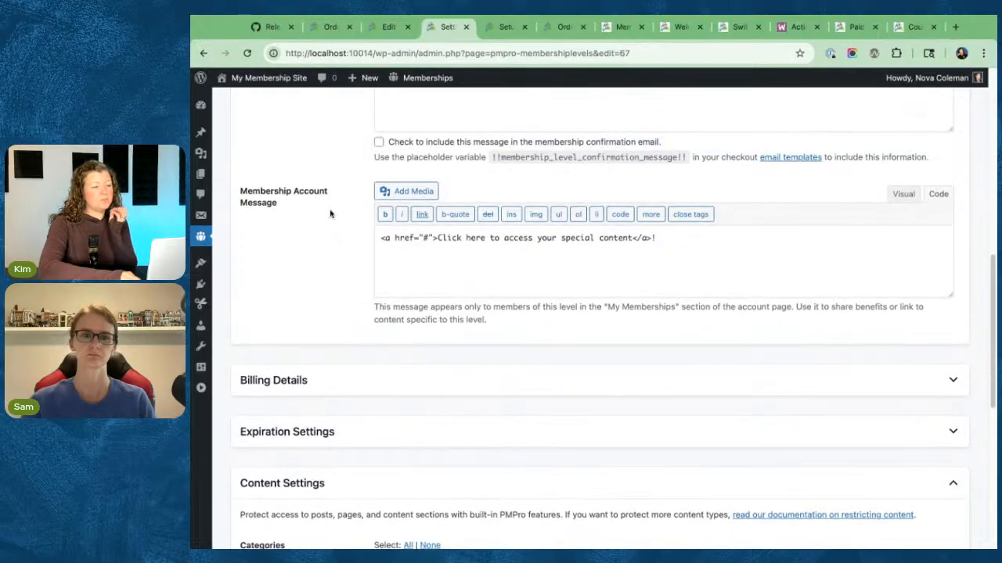
scroll(331, 214, "down", 10)
left_click(269, 471)
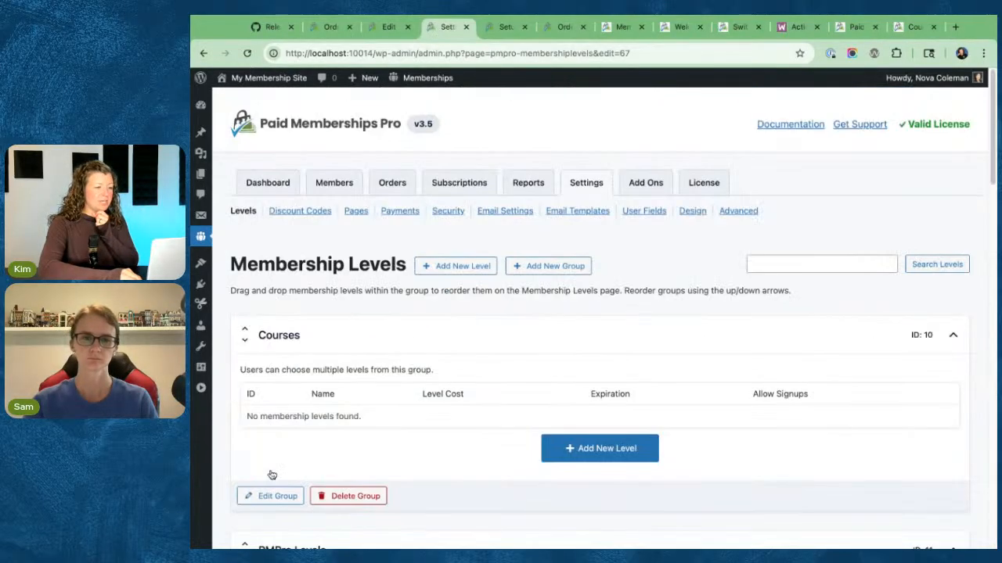
scroll(280, 458, "down", 5)
scroll(284, 450, "up", 2)
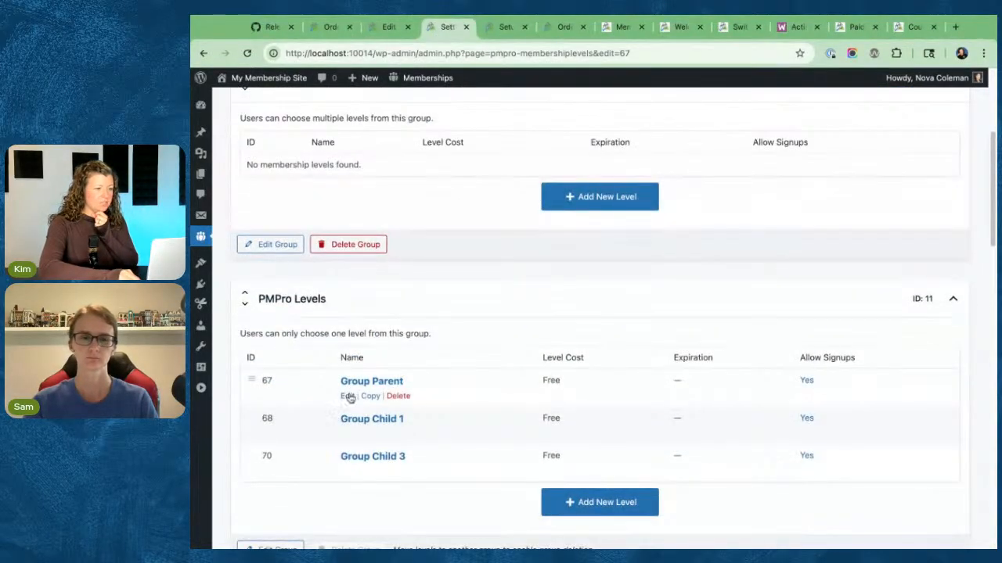
- Open the Group Parent level for editing and check its Membership Account Message
left_click(346, 396)
scroll(349, 398, "down", 6)
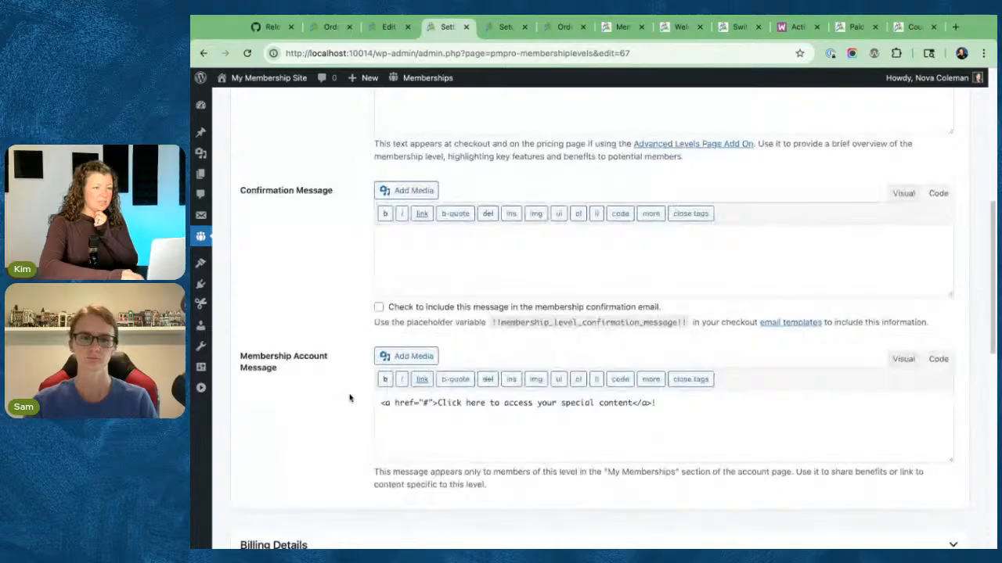
scroll(349, 398, "up", 7)
- Open the logged-in user's Edit Member page and check the memberships held in the PMPro Levels group
mouse_move(931, 77)
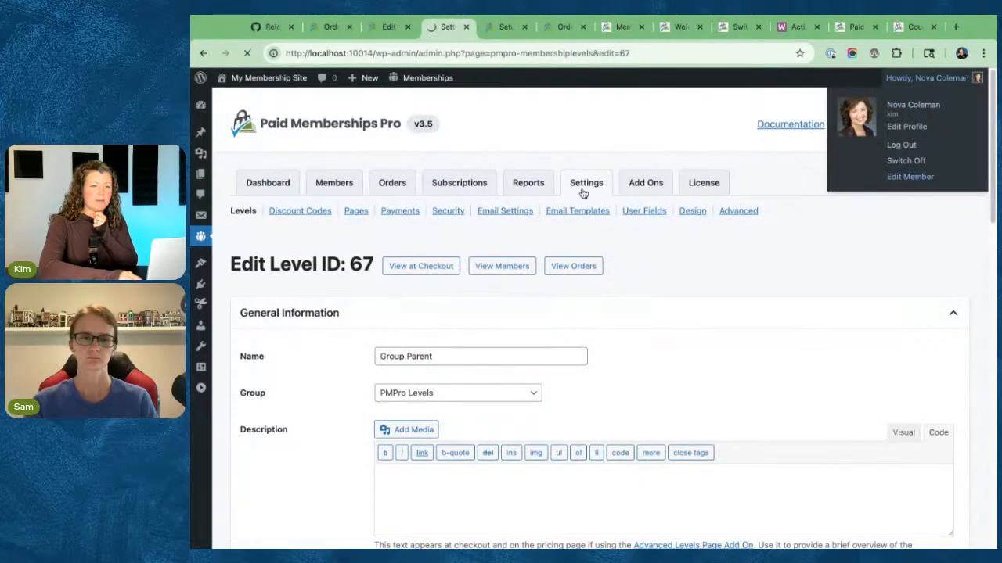
left_click(306, 286)
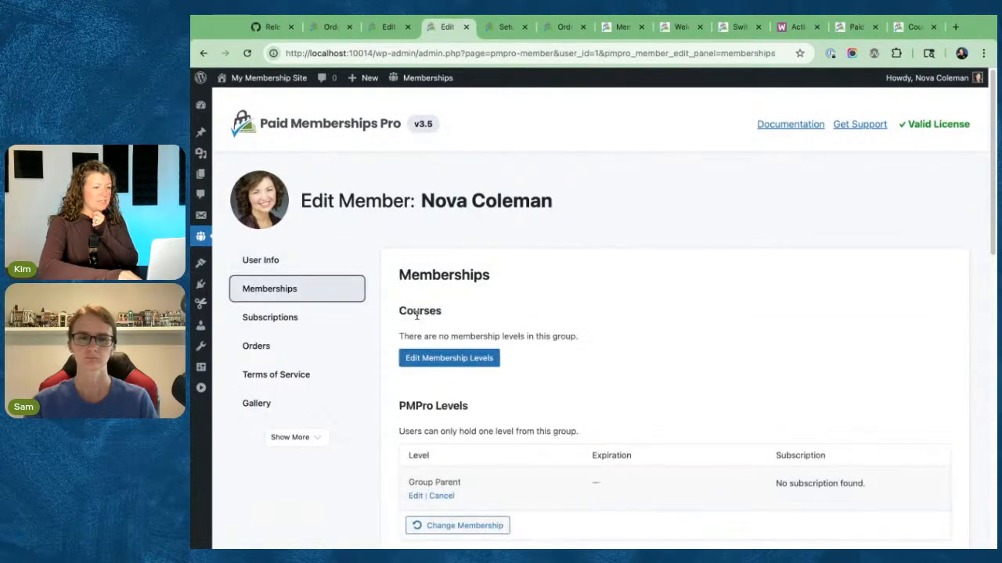
scroll(417, 317, "down", 3)
scroll(676, 276, "up", 3)
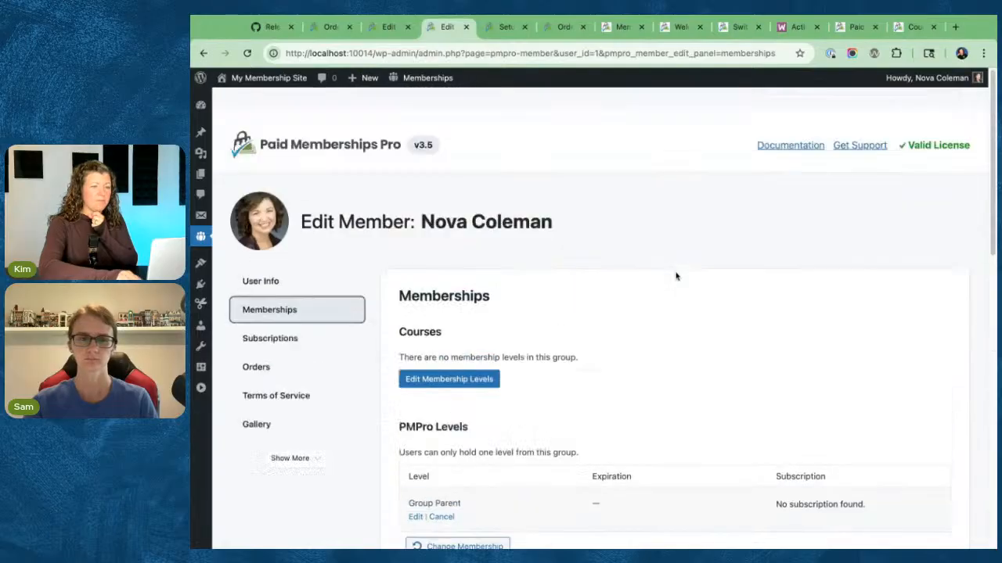
- Open the site's membership account page and highlight the Group Parent level's account message under My Memberships
left_click(307, 72)
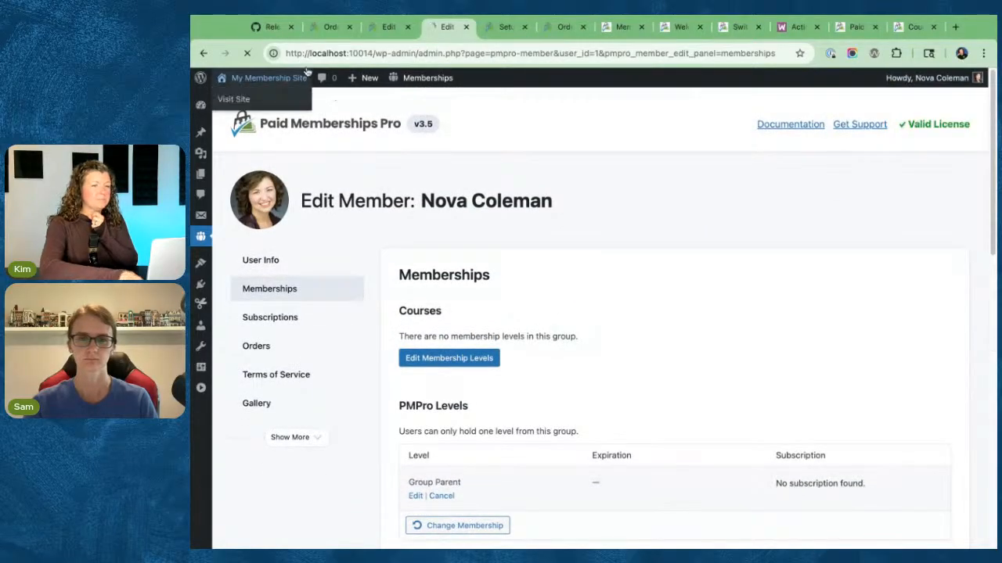
left_click(840, 101)
scroll(520, 233, "down", 5)
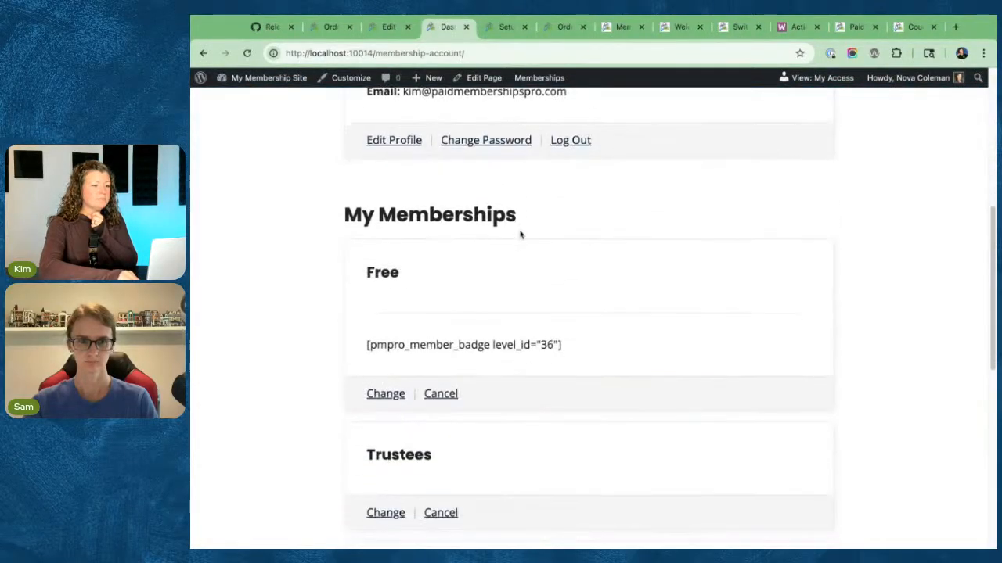
scroll(520, 233, "down", 8)
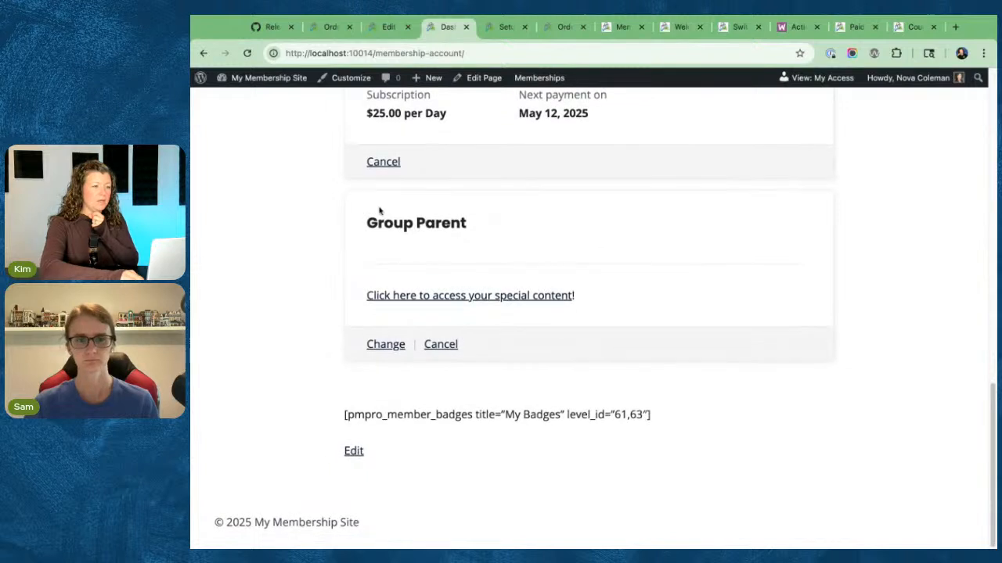
triple_click(359, 226)
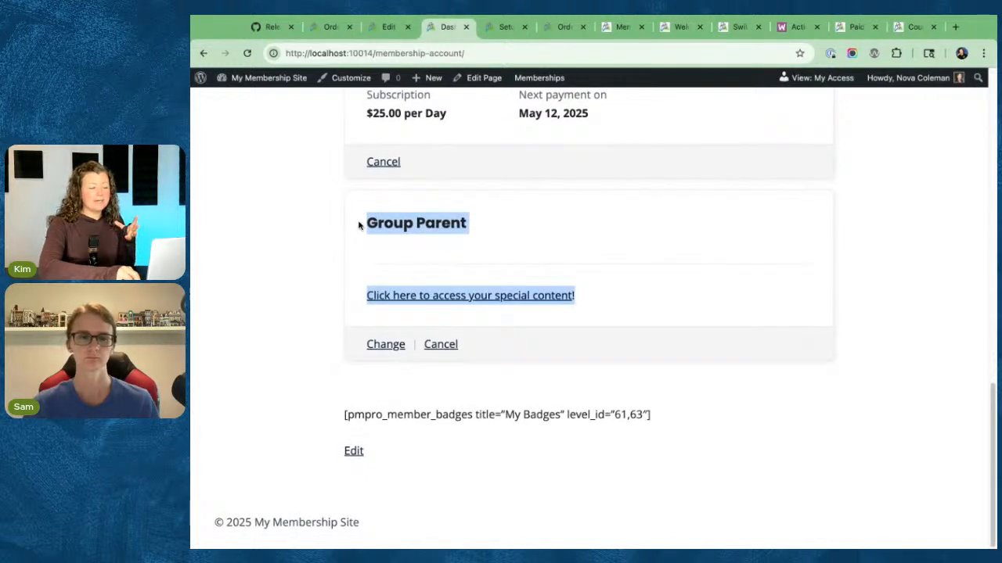
left_click(628, 297)
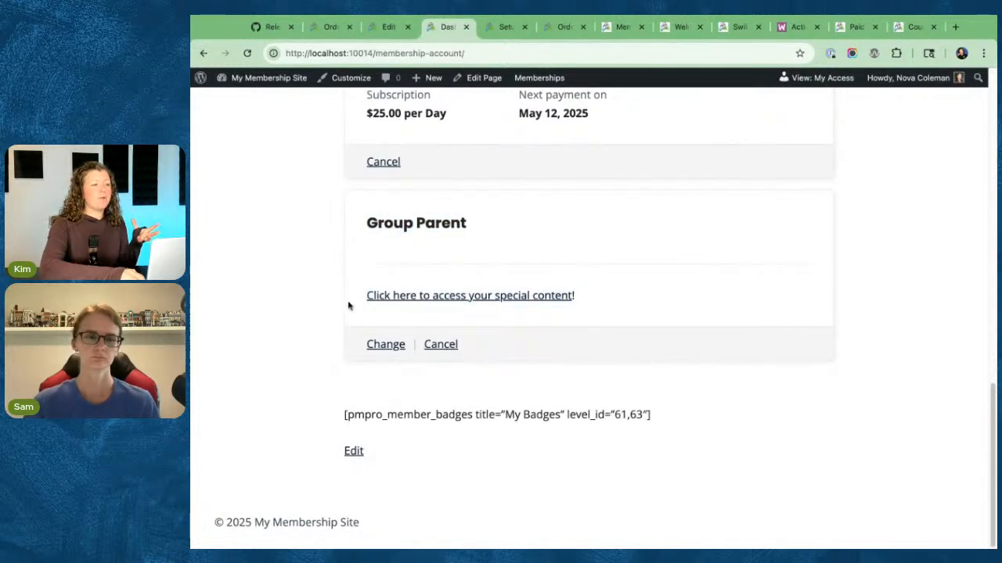
left_click_drag(544, 296, 349, 305)
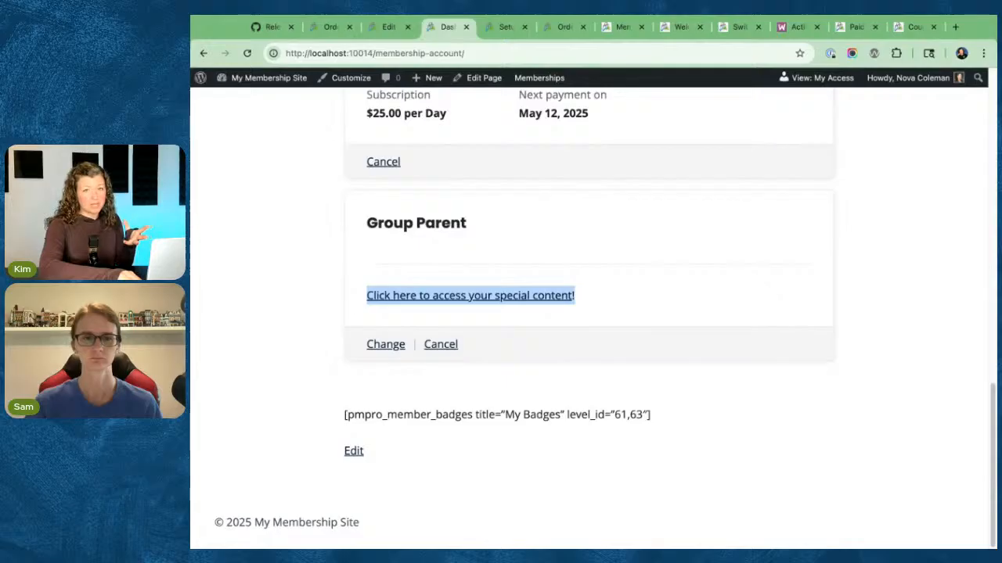
left_click(657, 326)
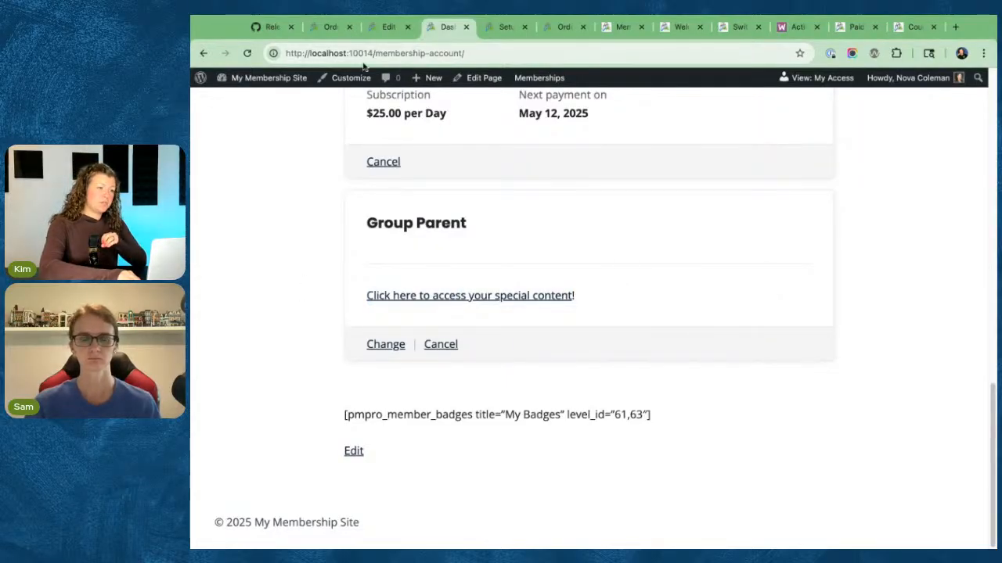
- Set the pmpro_member shortcode's field in the Dashboard page's welcome banner to level_meta:pmpro_membership_account_message and save the page
left_click(385, 26)
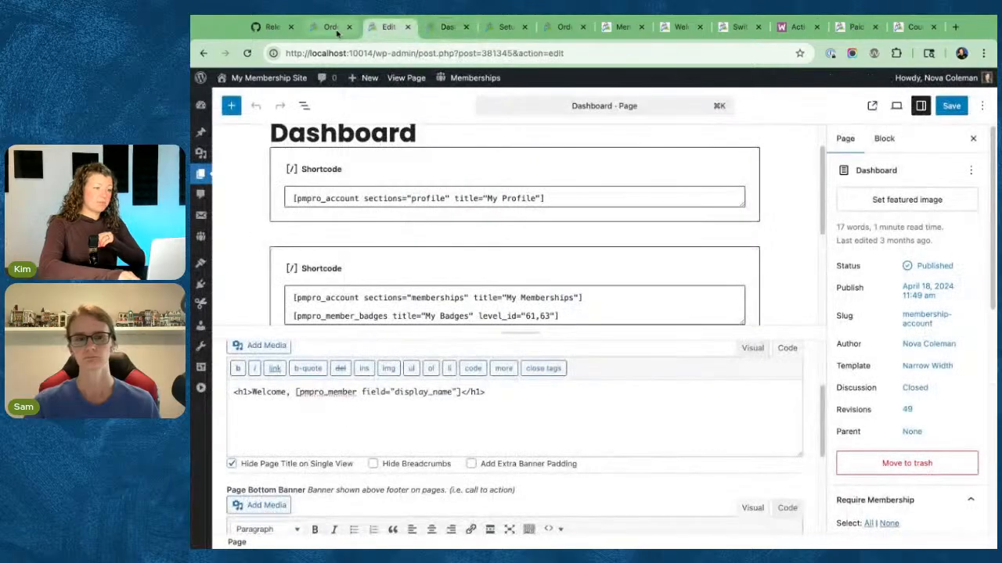
left_click(393, 392)
type("level")
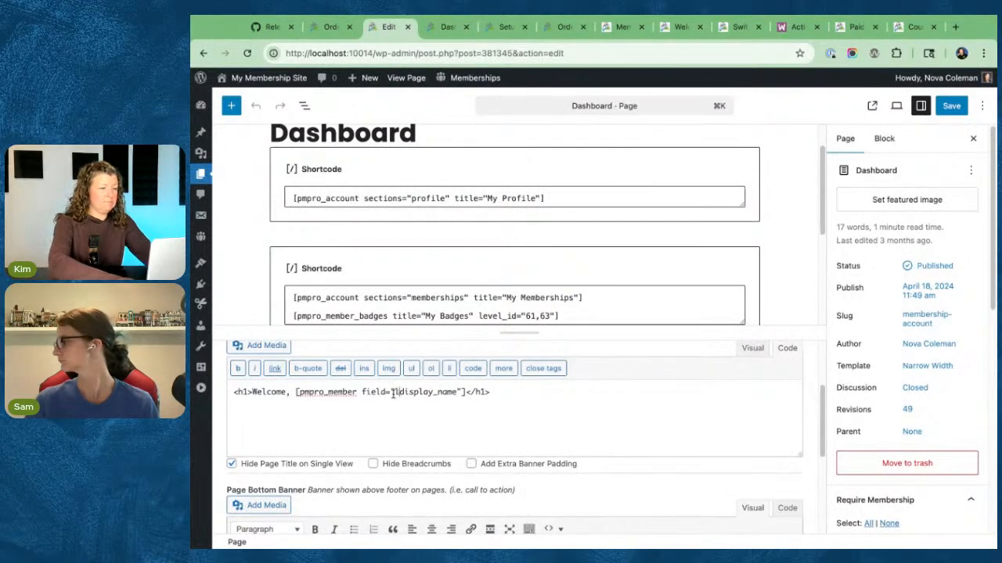
type("_meta:")
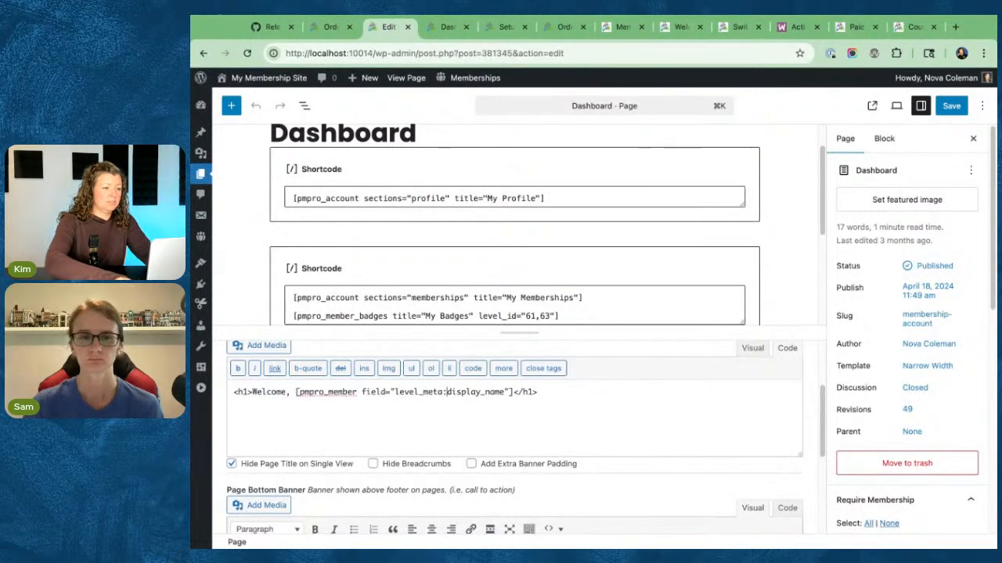
key("ctrl+shift+Right")
key("Delete")
type("pmpro_membership")
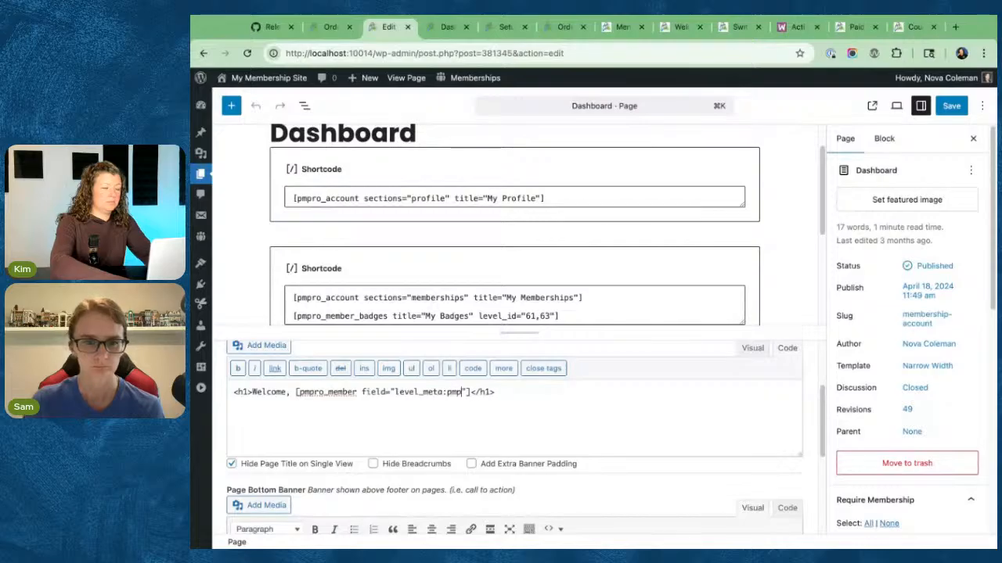
type("_account_message")
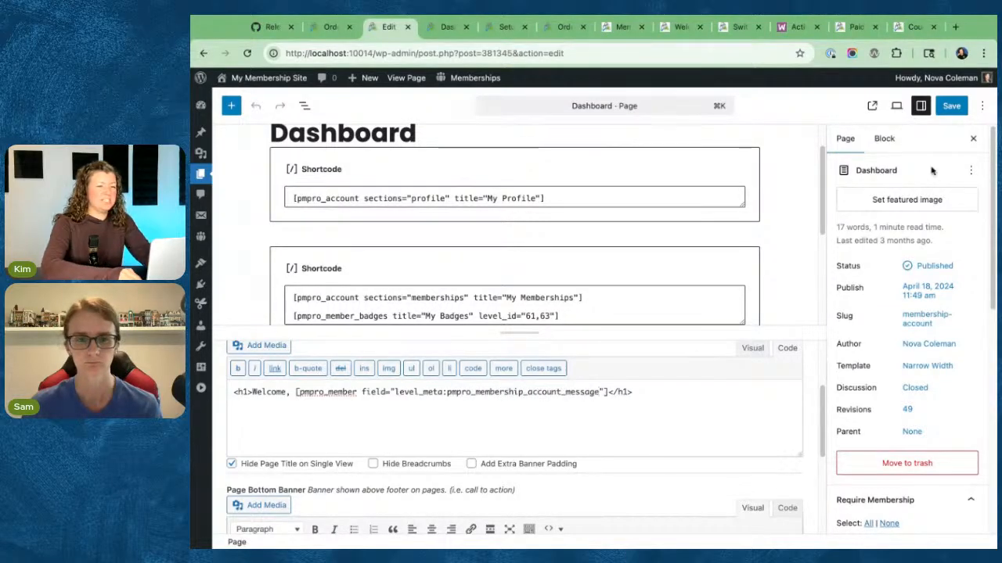
key("ctrl+s")
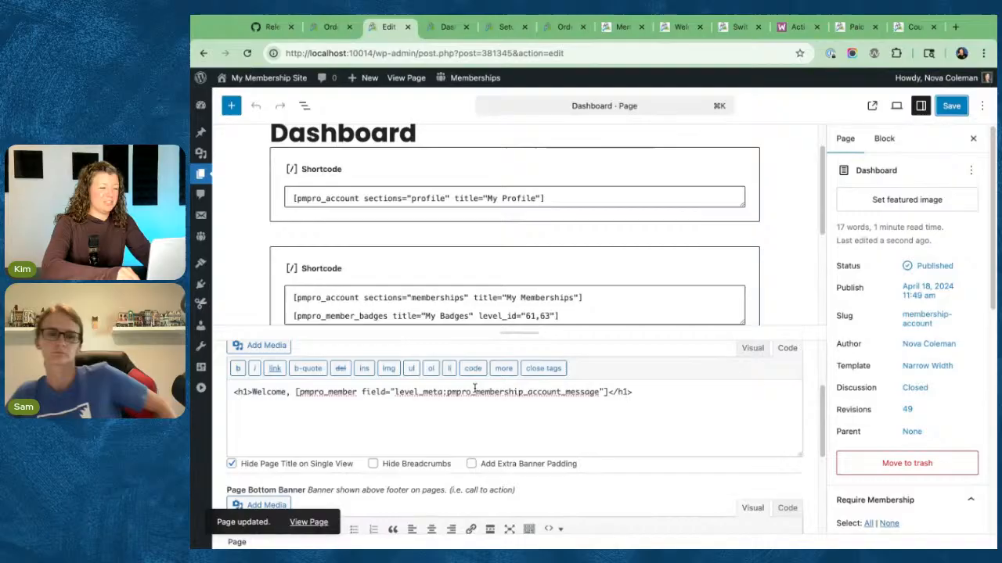
- Reload the membership account page to check its welcome banner, and recheck the shortcode in the Dashboard page editor
left_click(455, 30)
key("super+r")
scroll(321, 362, "up", 10)
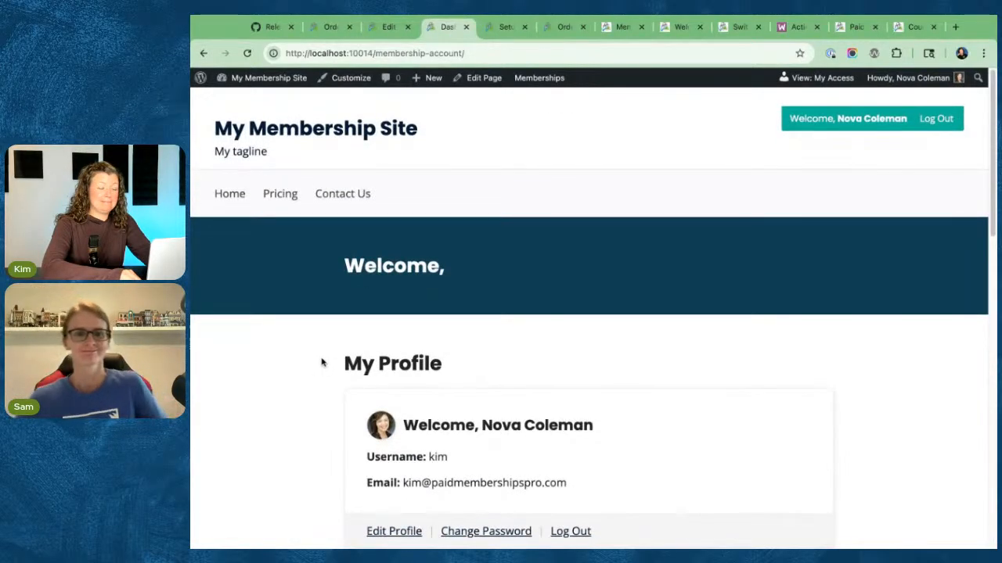
scroll(322, 362, "down", 1)
left_click(385, 30)
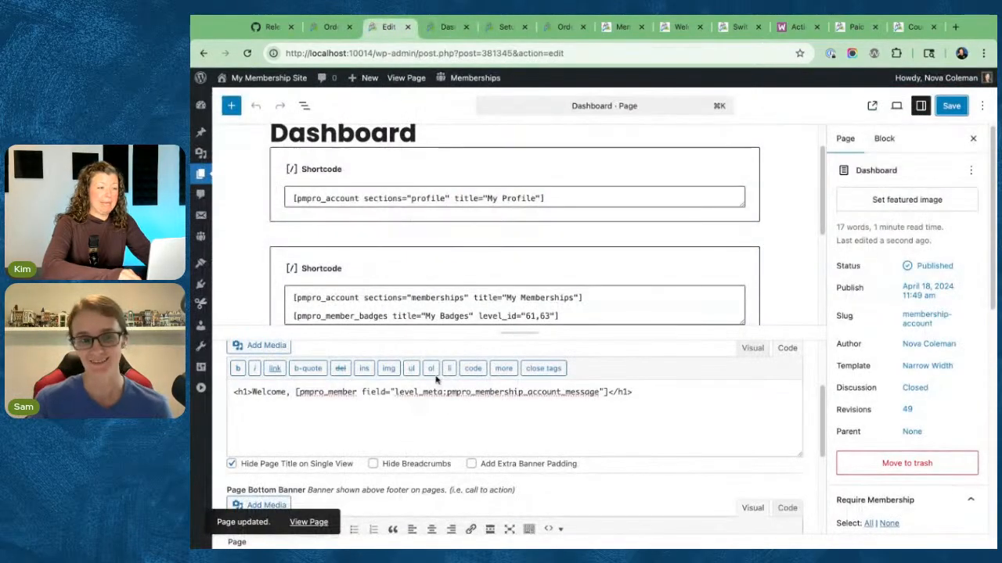
left_click_drag(397, 393, 637, 393)
left_click(666, 405)
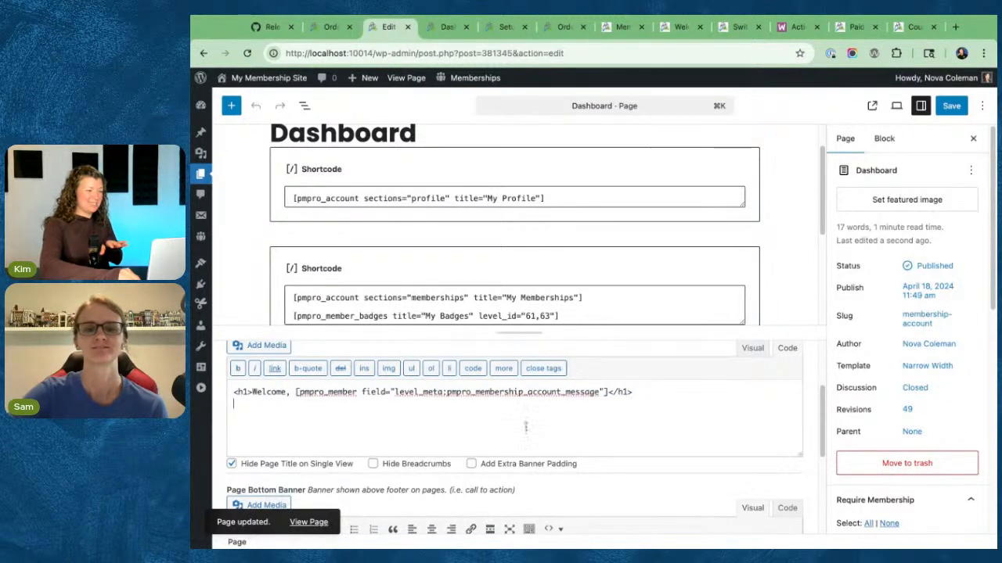
- Return to the 3.5 release notes and open pull request #3276 about level meta in the [pmpro_member] shortcode
left_click(272, 27)
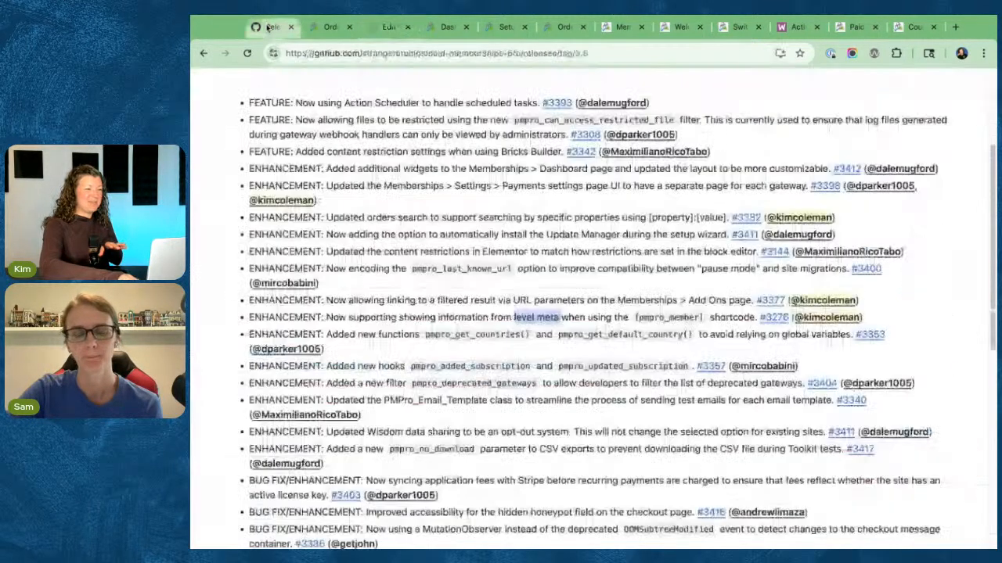
left_click(237, 318)
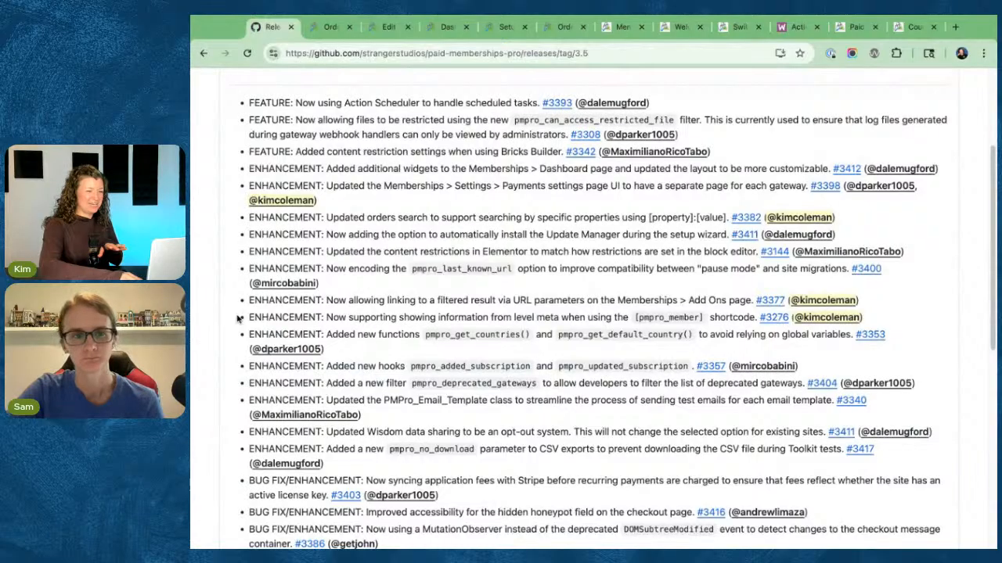
mouse_move(774, 321)
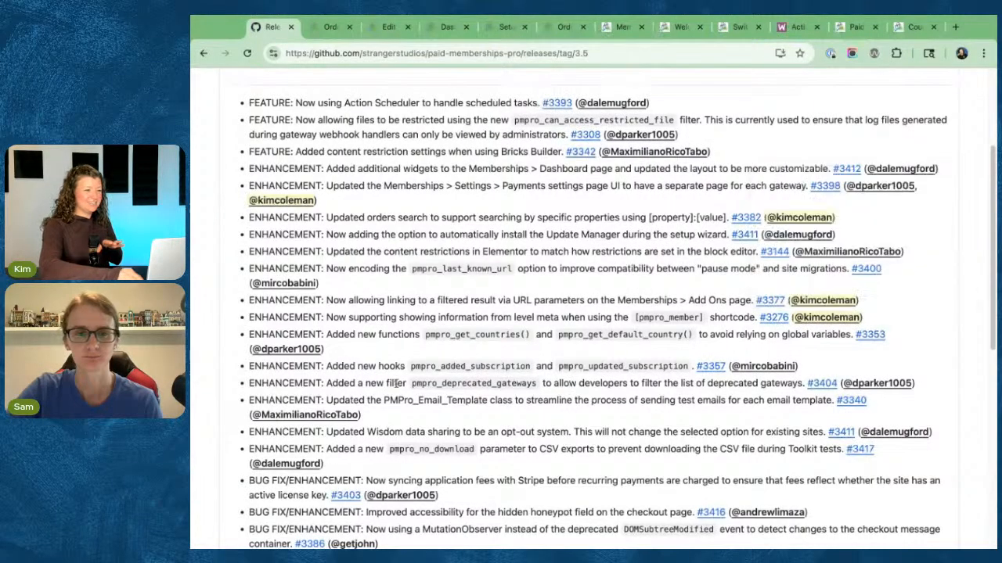
left_click(771, 321)
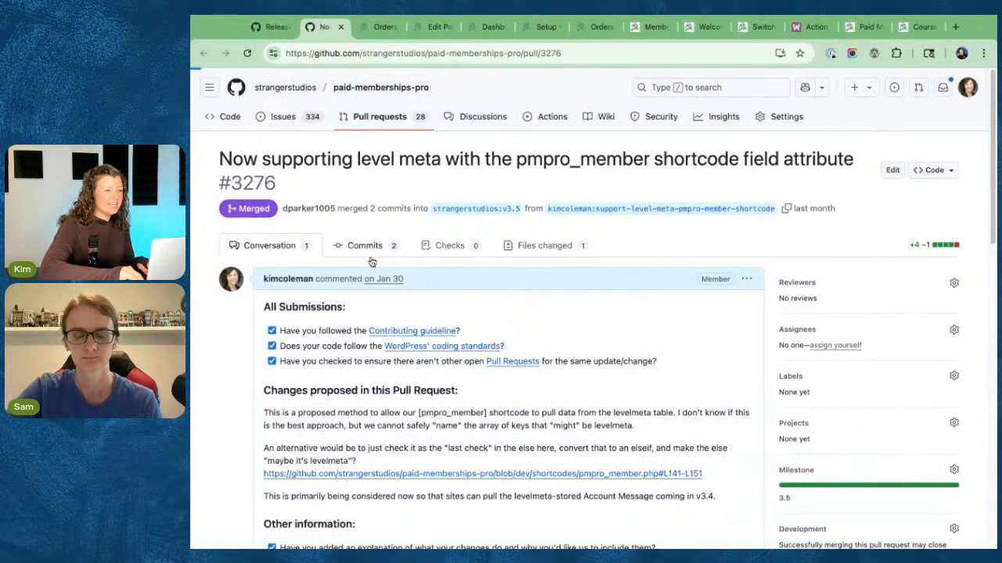
- Examine the pull request's file changes for the level_meta_ prefix check and the level meta lookup in pmpro_member.php
left_click(366, 246)
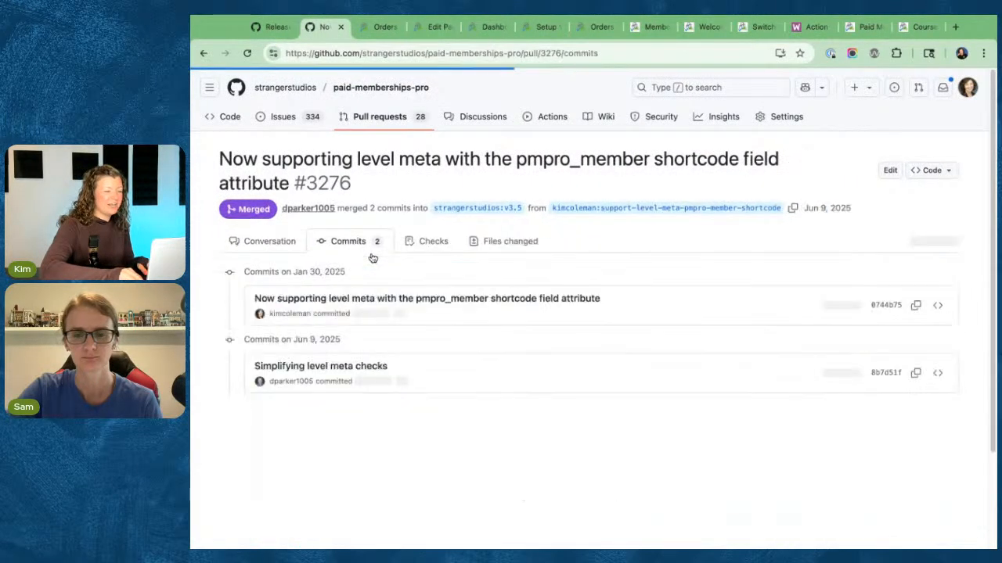
left_click(545, 241)
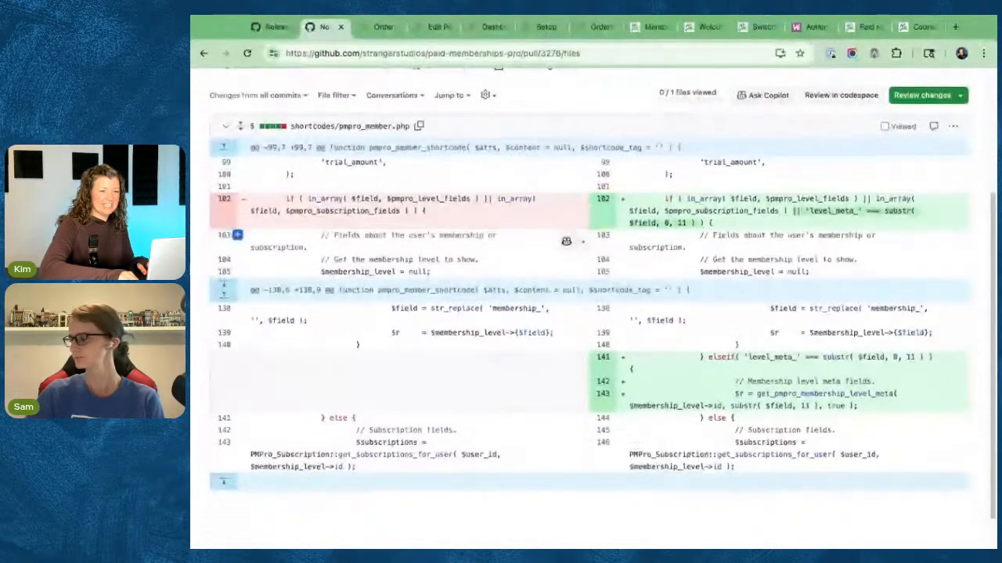
double_click(831, 211)
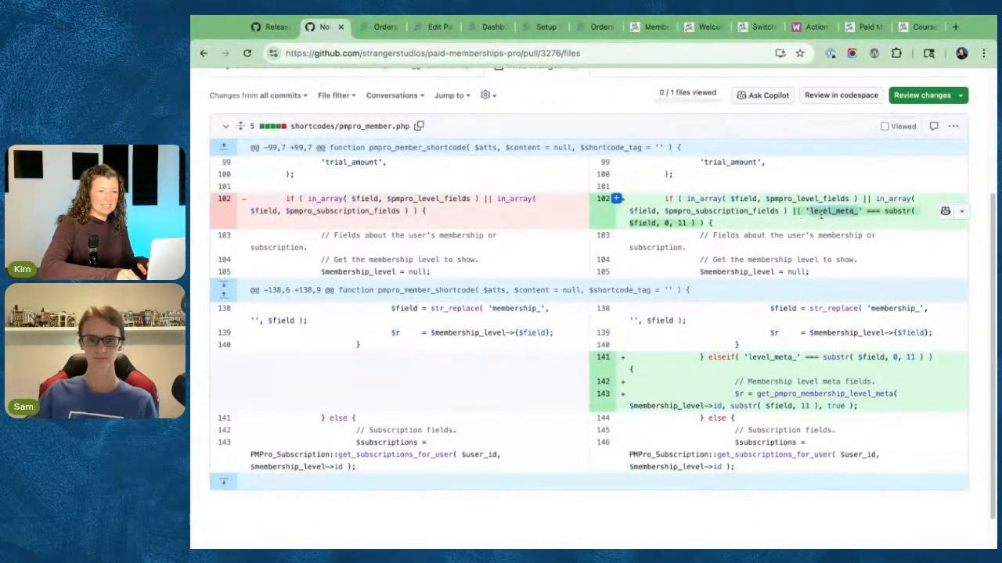
scroll(793, 307, "down", 1)
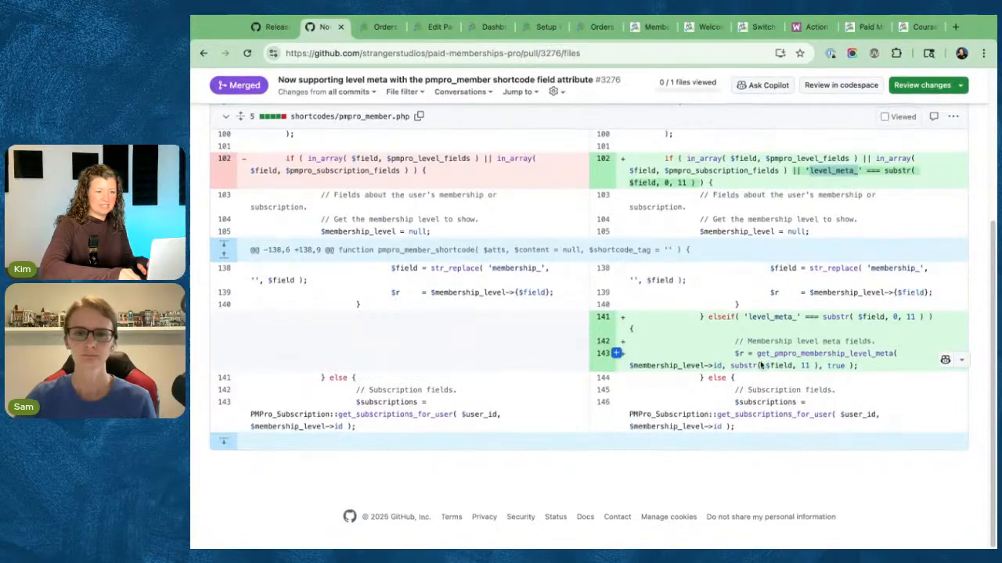
left_click_drag(844, 366, 650, 368)
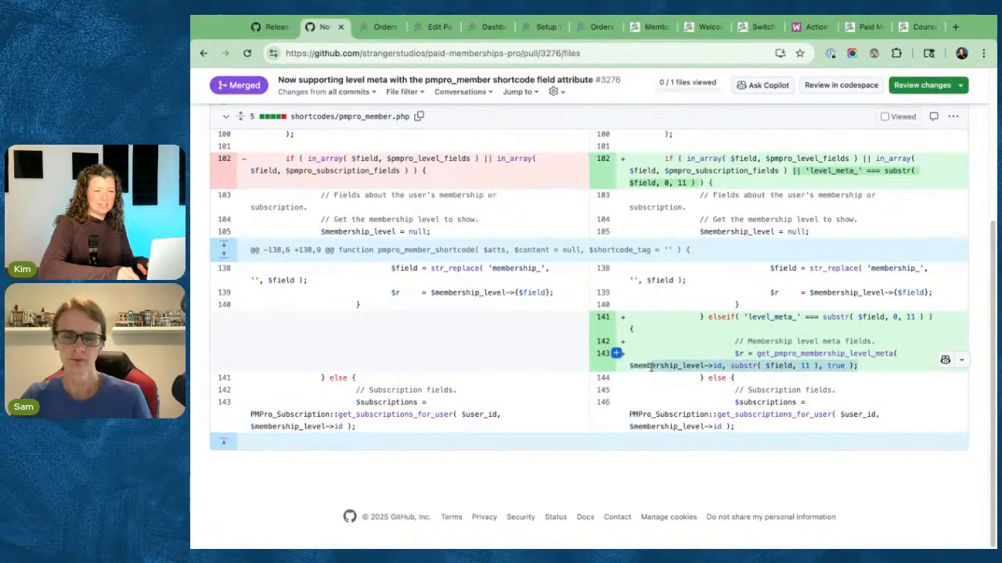
- Open the Group Parent level's settings and inspect its Membership Account Message field for the meta name, then close the inspector
left_click(435, 27)
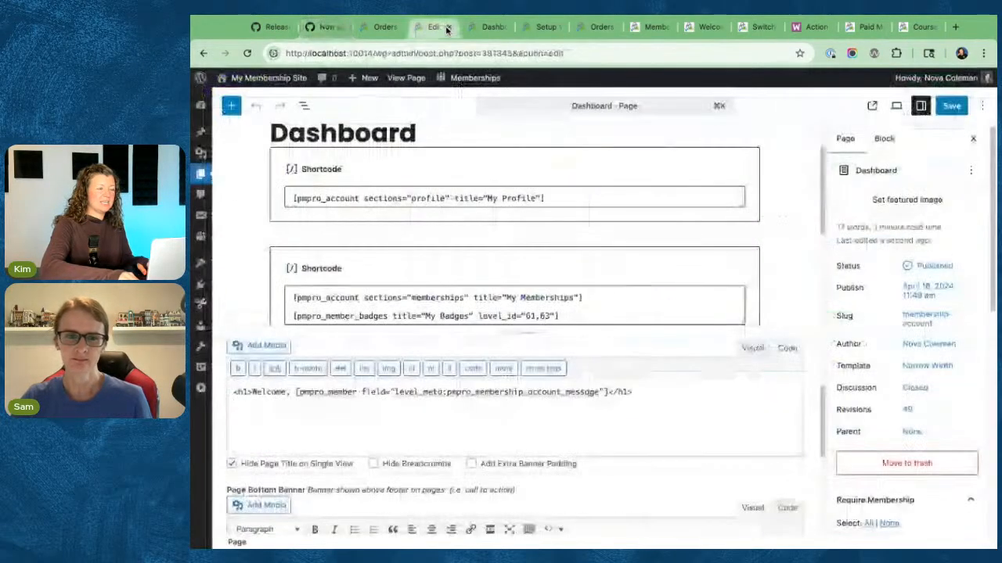
left_click(493, 28)
left_click(380, 26)
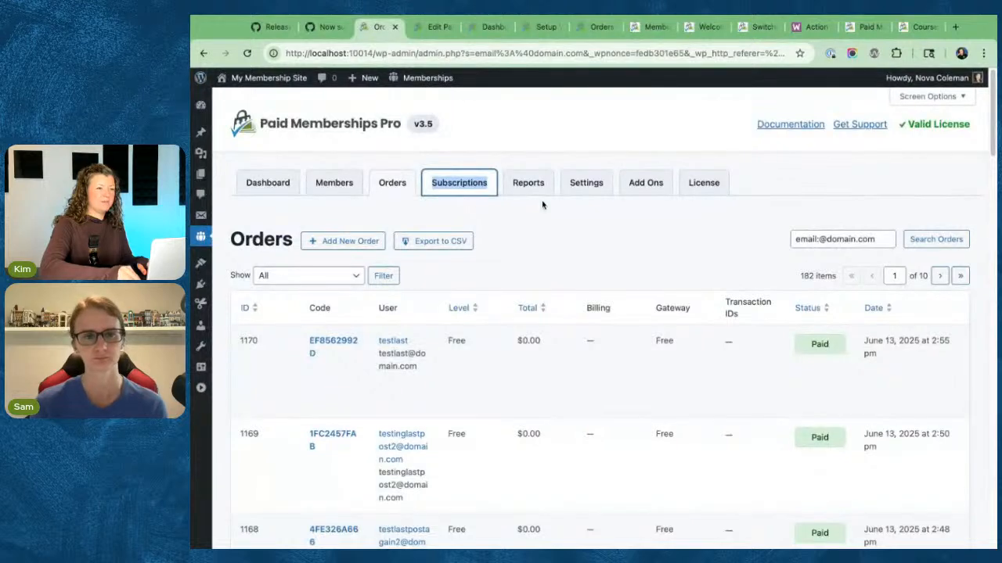
left_click(589, 185)
scroll(259, 301, "down", 10)
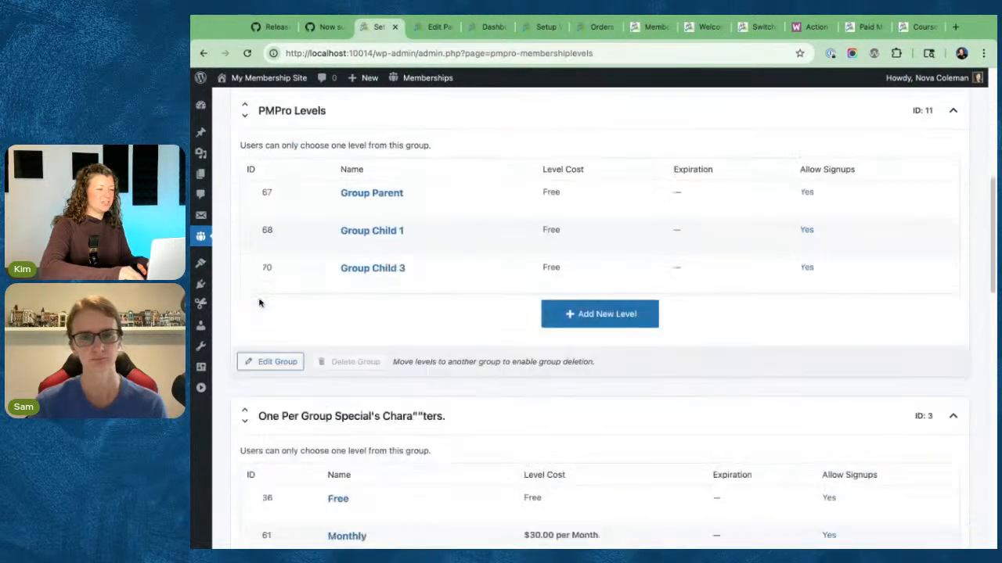
scroll(259, 303, "up", 2)
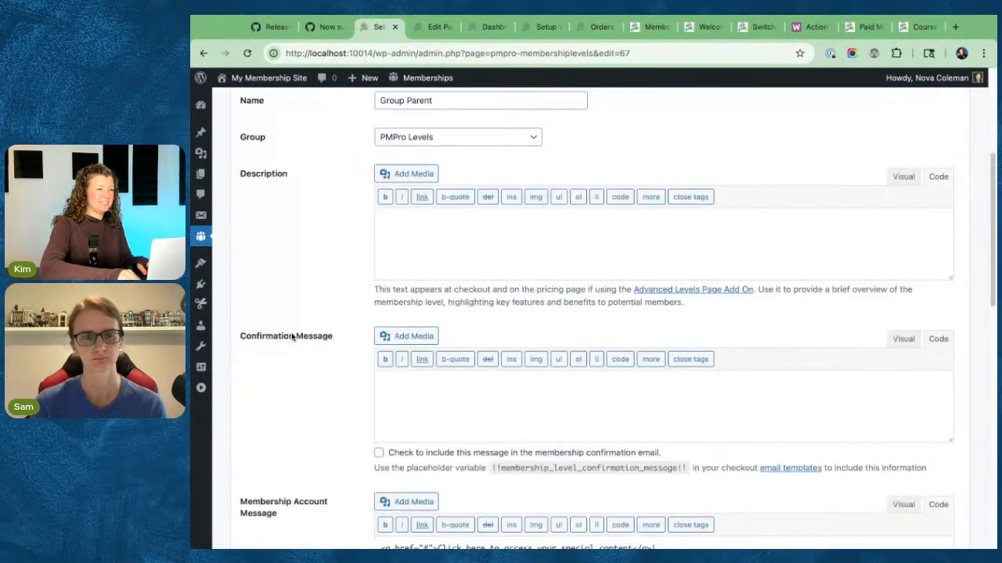
scroll(291, 335, "down", 3)
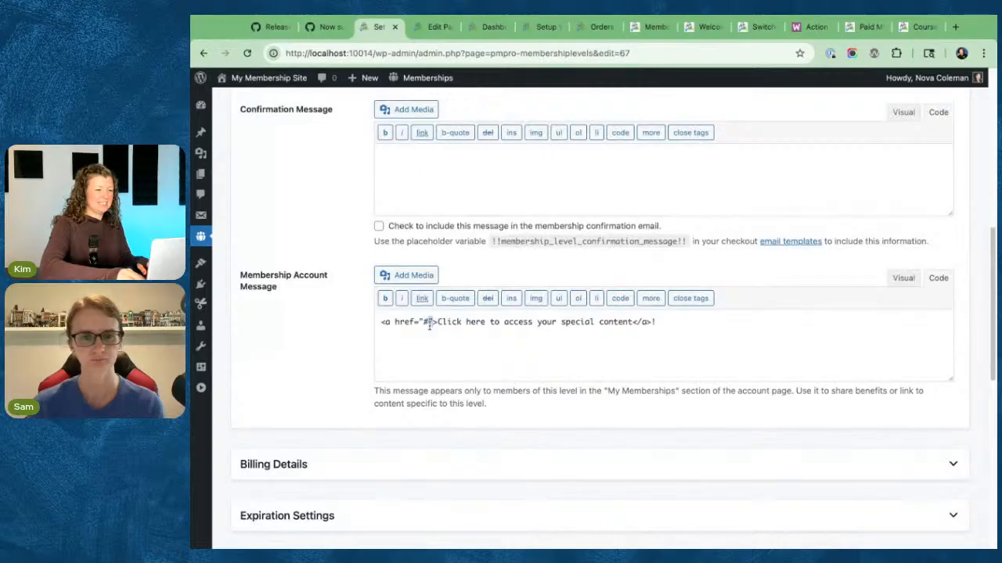
key("super+shift+m")
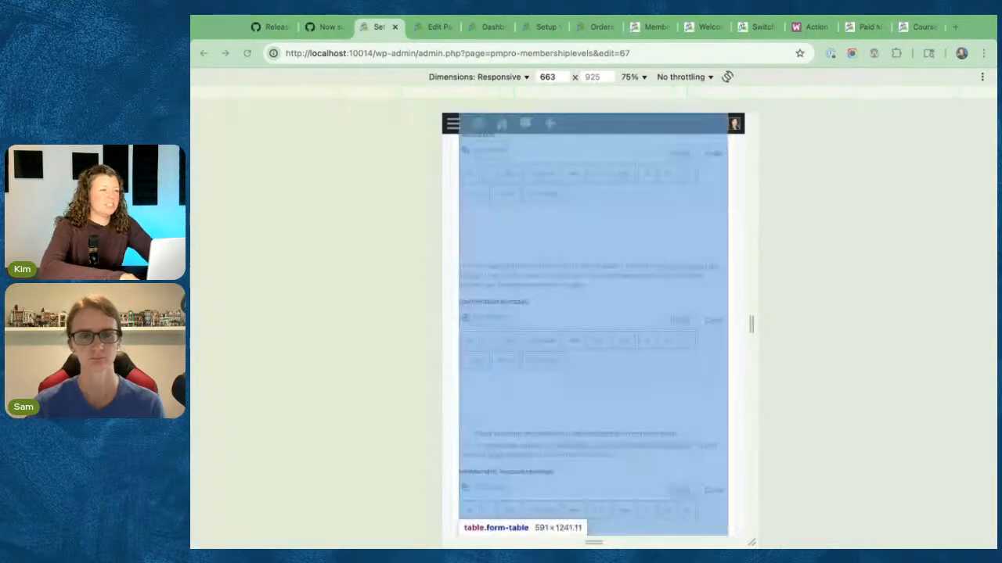
key("super+alt+i")
- Change the welcome banner shortcode's field to level_meta_membership_account_message, matching the pull request's prefix, and check the membership account page
left_click(327, 28)
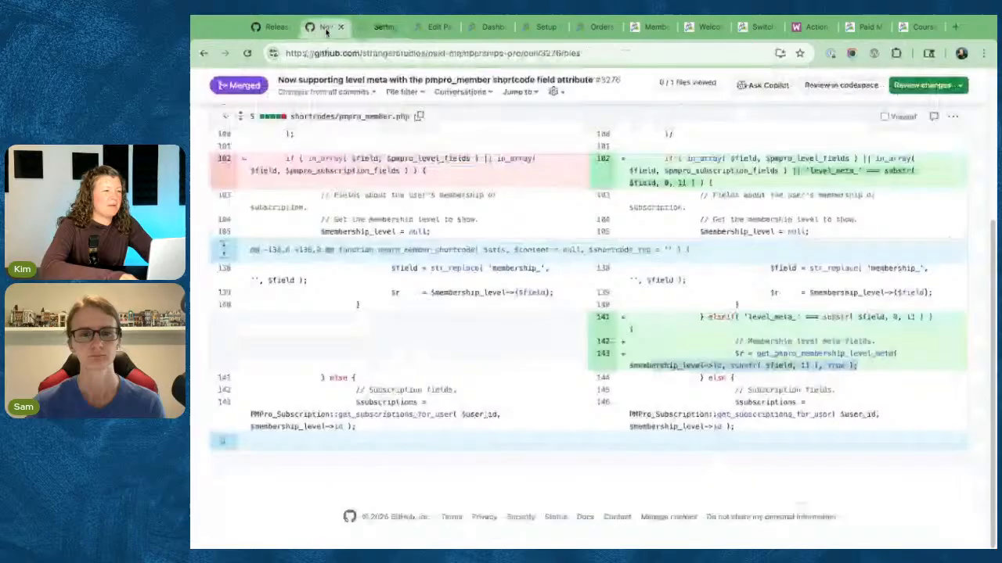
left_click(439, 28)
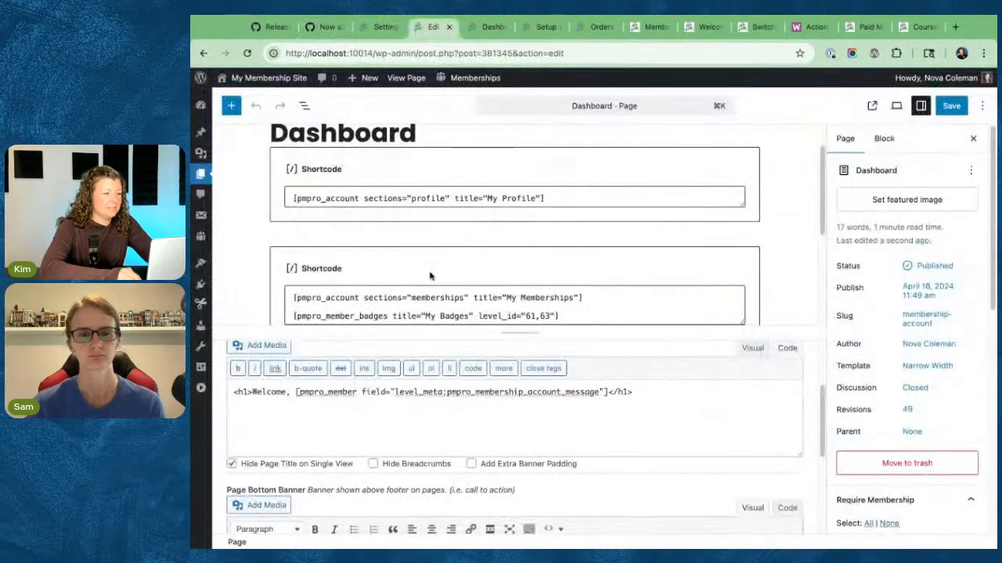
double_click(464, 391)
type("membership_account_message")
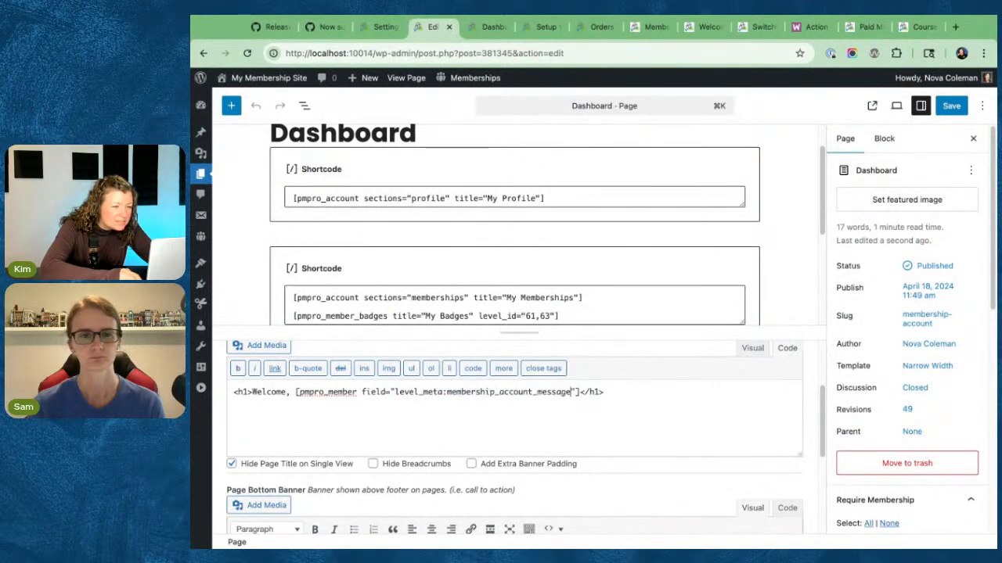
left_click(283, 29)
left_click(338, 35)
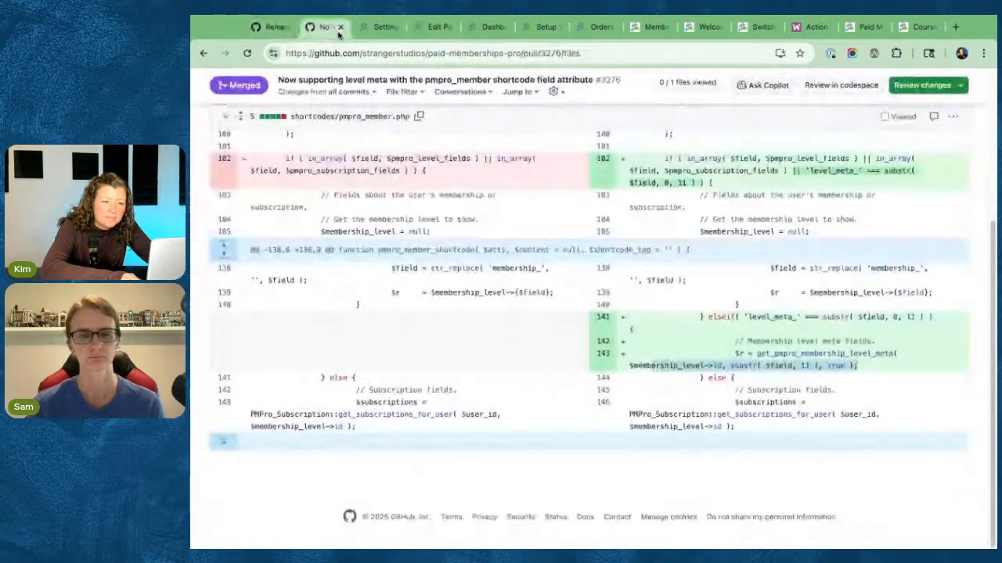
left_click(430, 28)
left_click(445, 391)
type("level_meta_membership_account_message\"]</h1>")
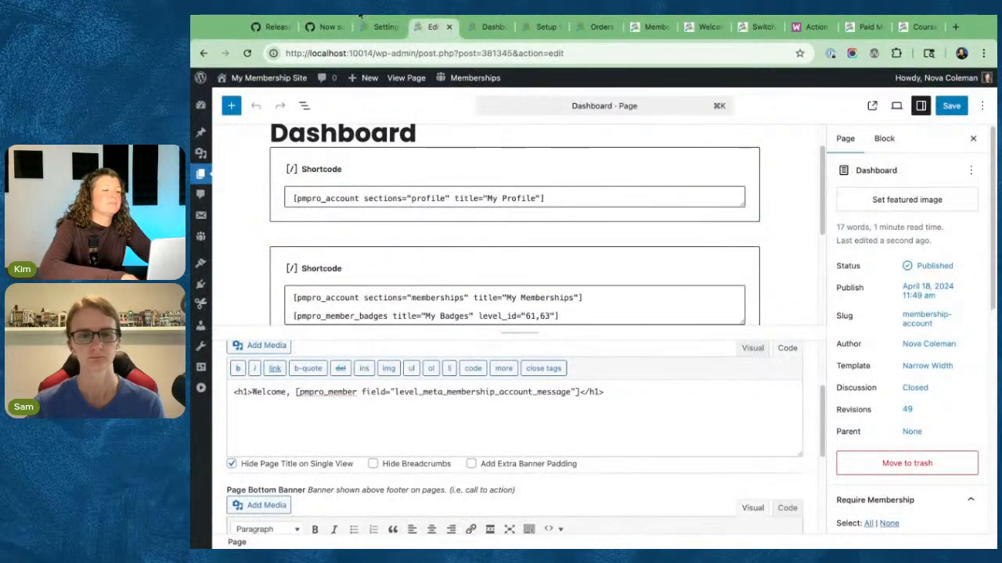
left_click(491, 28)
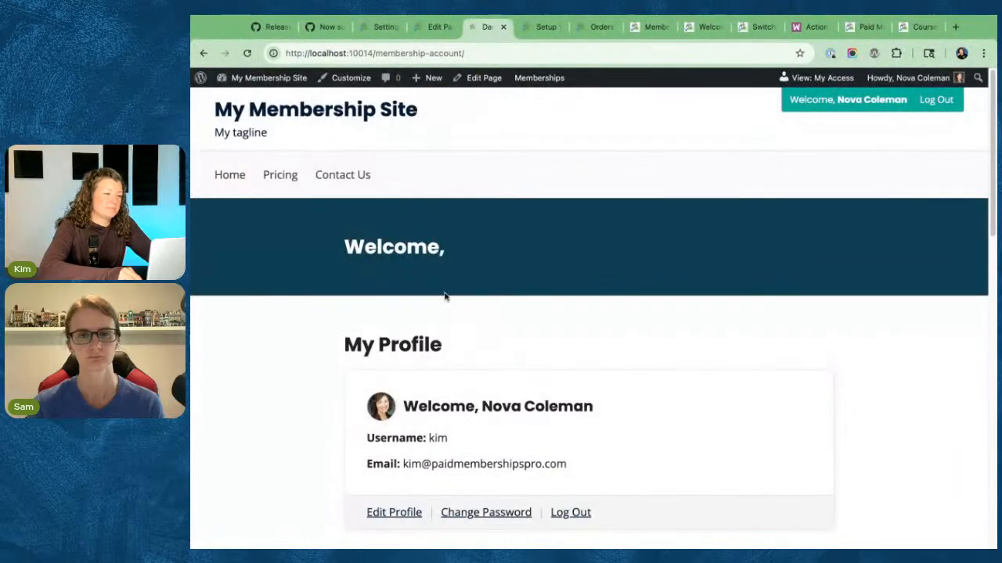
- Add the attribute level="63" to the pmpro_member shortcode in the Dashboard page's welcome banner
left_click(381, 28)
left_click(433, 26)
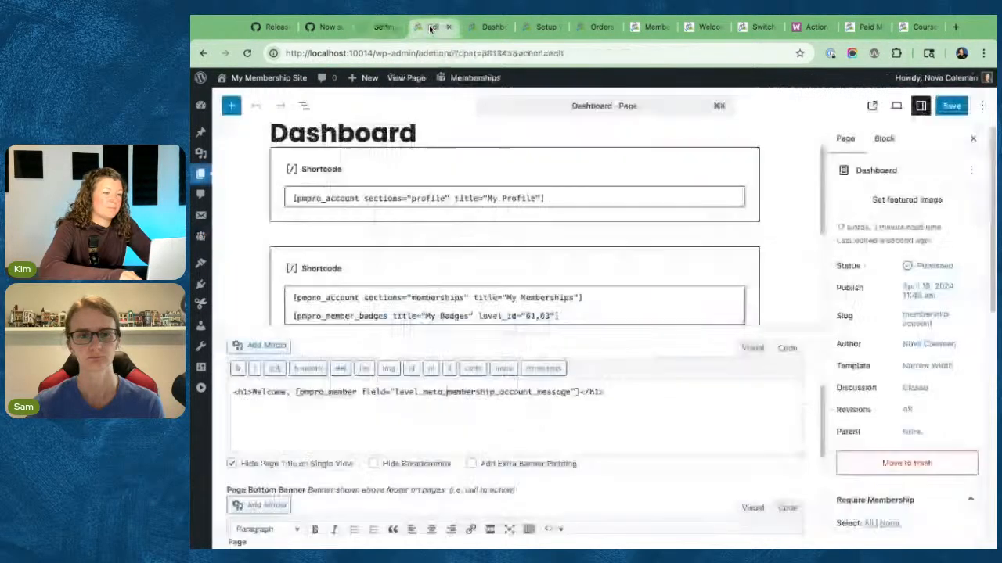
left_click(574, 391)
type("levle=\"")
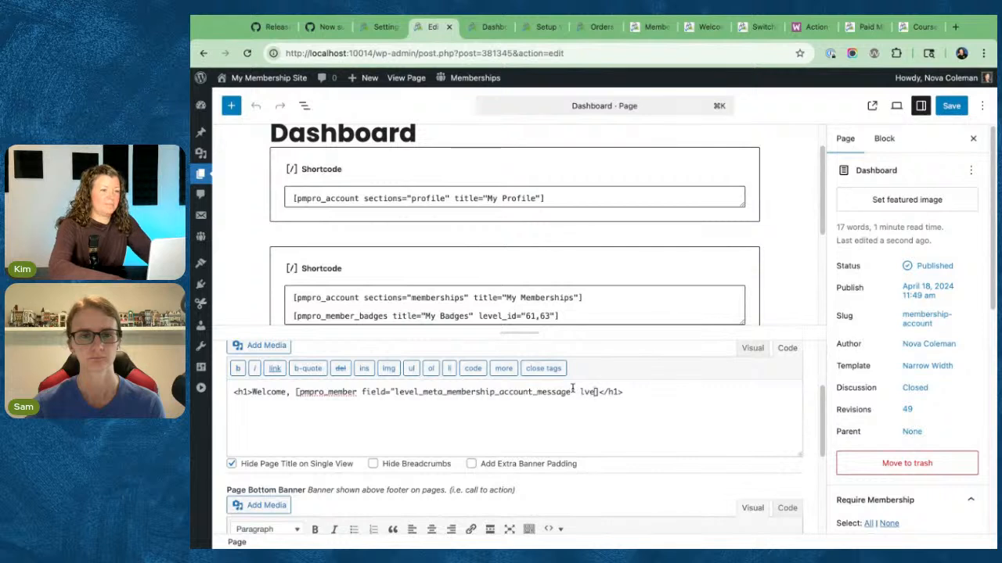
key("BackSpace")
key("BackSpace")
key("BackSpace")
key("BackSpace")
key("BackSpace")
key("BackSpace")
key("BackSpace")
type("level")
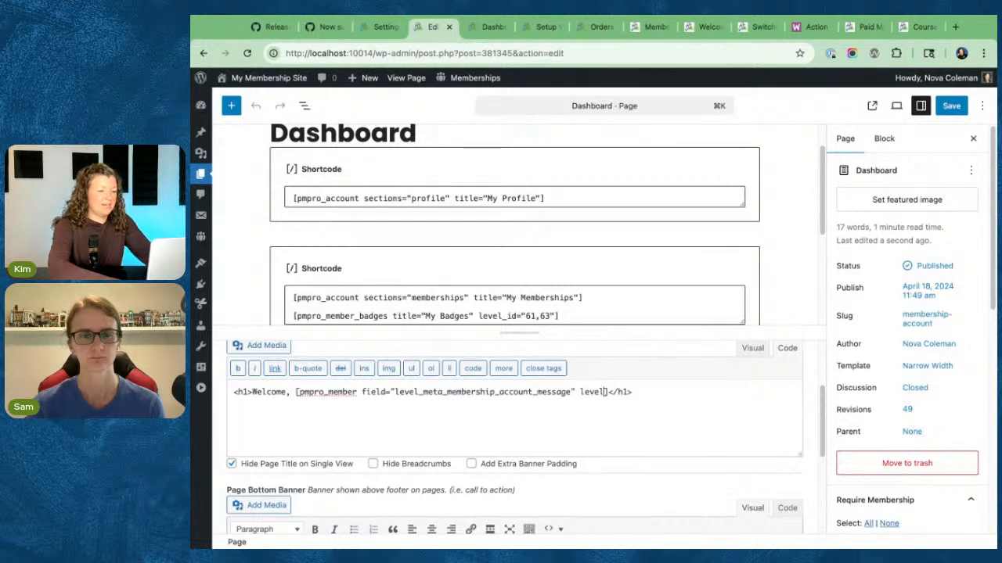
type("=\"63\"")
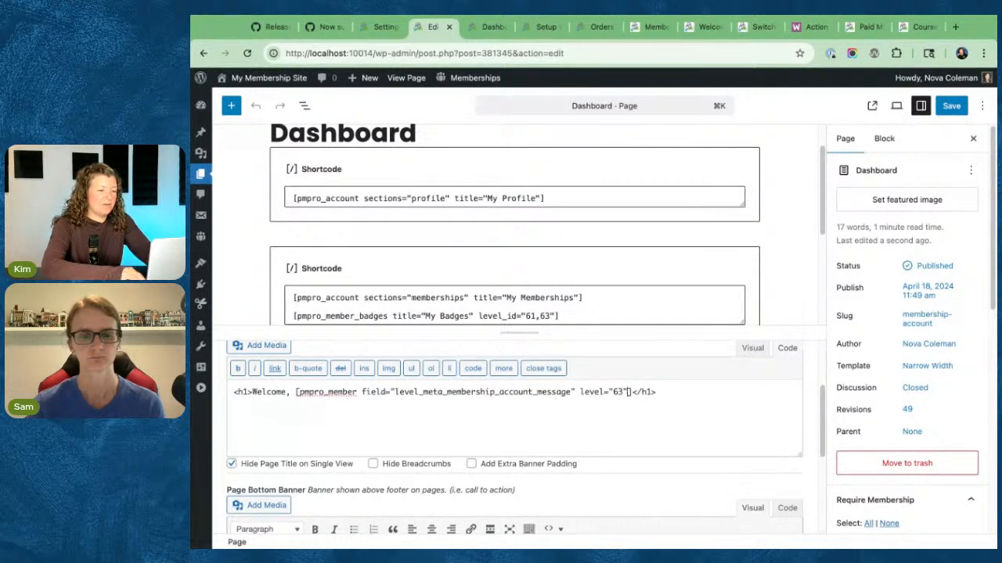
- Try level_meta_pmpro_membership_account_message as the shortcode's field value, save the page, and look at the account page
left_click(445, 392)
type("pmpro_")
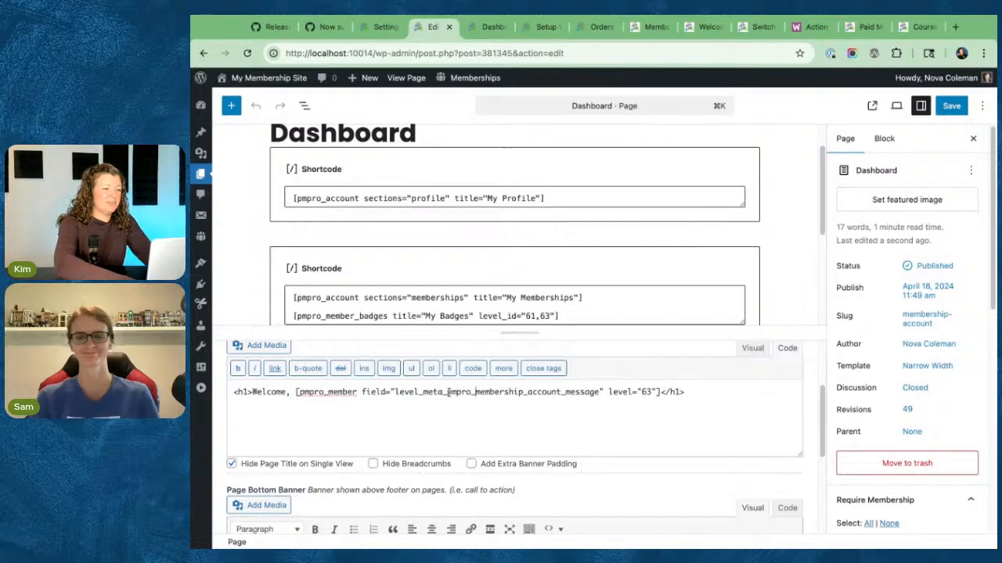
key("super+s")
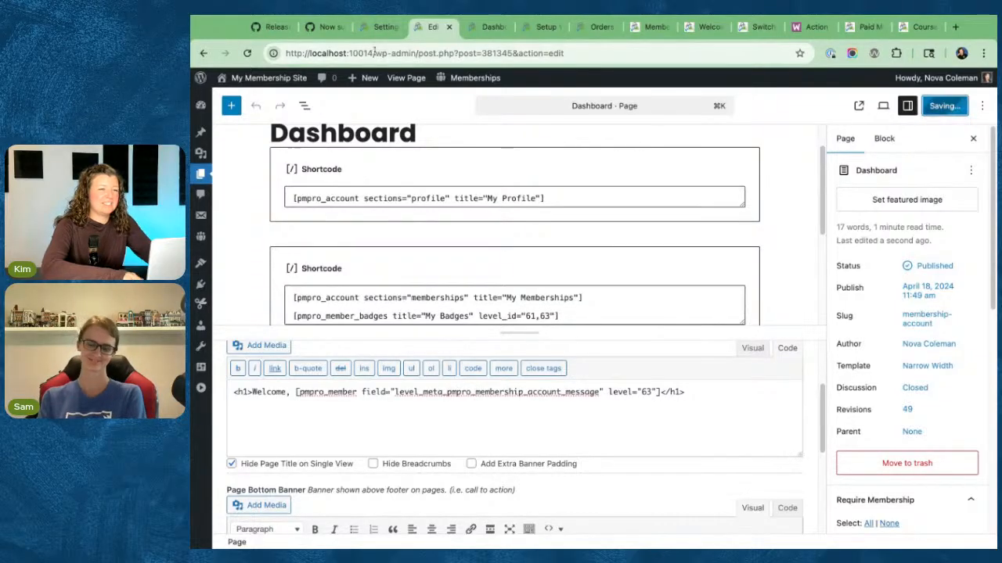
left_click(379, 26)
left_click(489, 27)
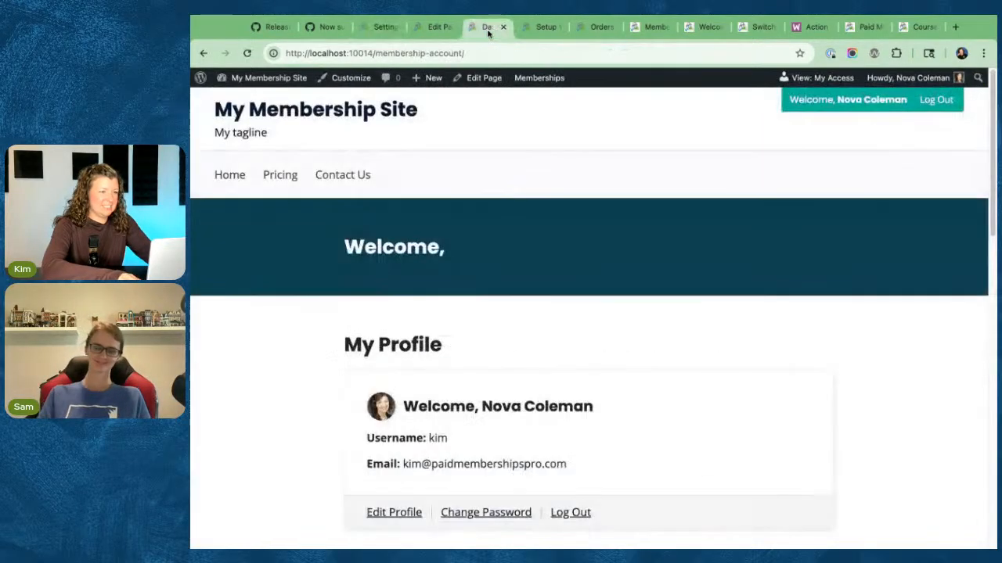
left_click(433, 26)
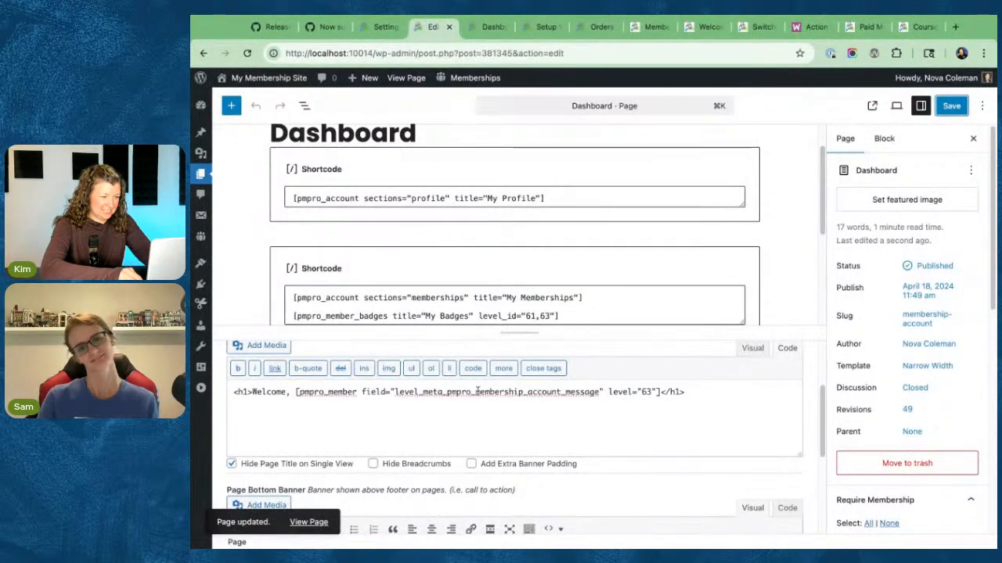
- Remove the pmpro_ prefix so the shortcode's field reads level_meta_membership_account_message, and save the Dashboard page
left_click(477, 392)
key("BackSpace")
key("BackSpace")
key("BackSpace")
key("BackSpace")
key("BackSpace")
key("BackSpace")
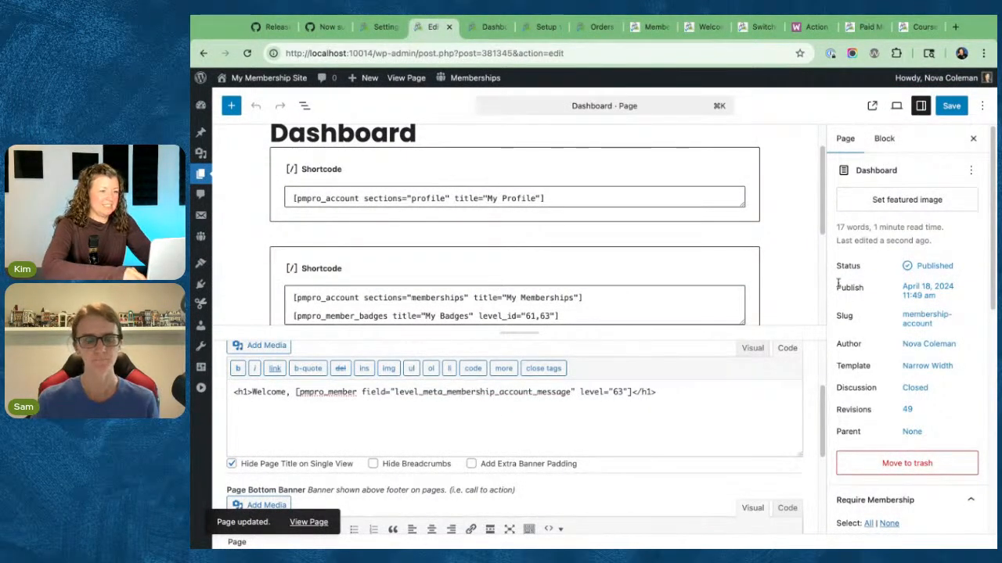
left_click(952, 107)
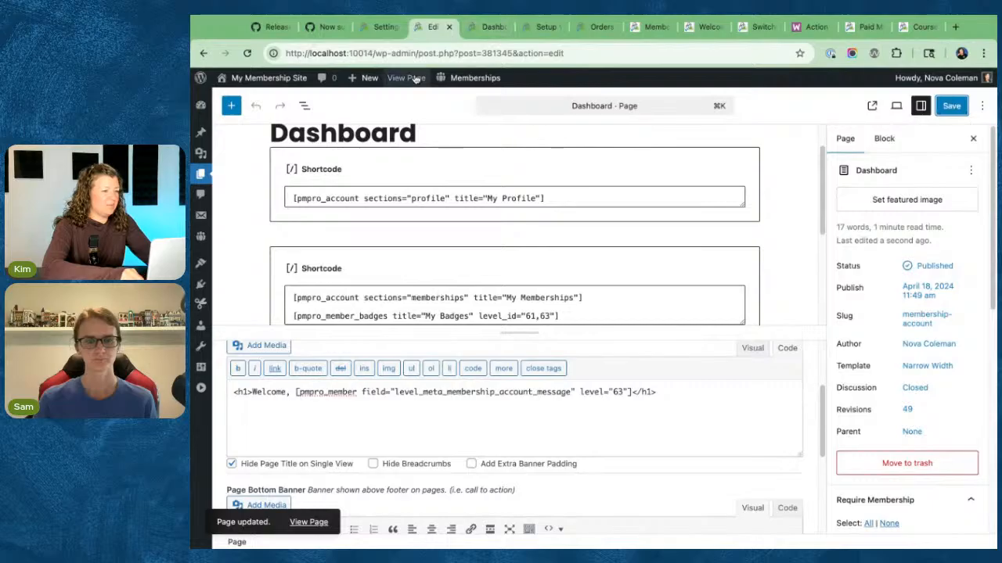
- Reload the membership account page and check the text of its welcome banner
left_click(481, 28)
key("super+r")
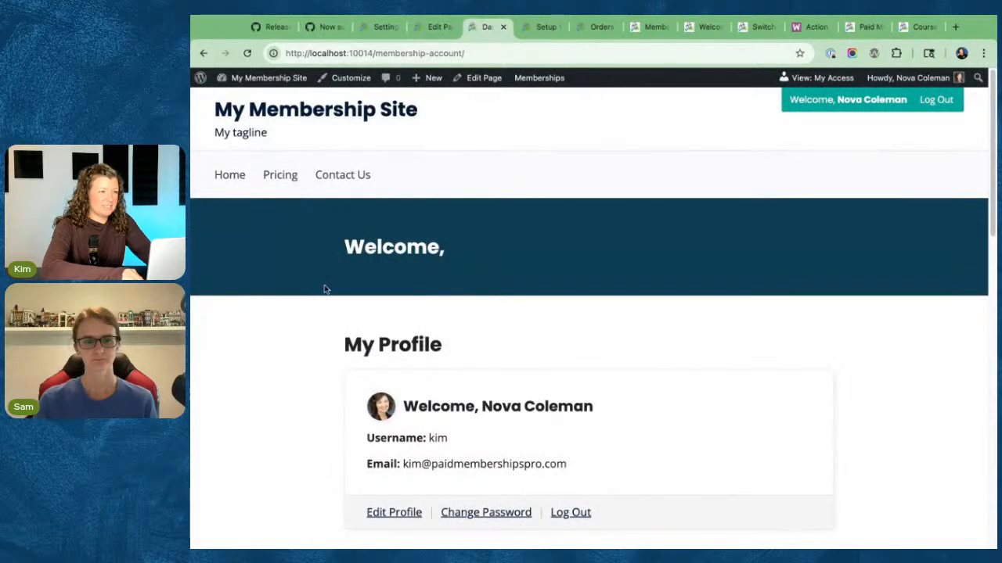
left_click_drag(342, 242, 541, 340)
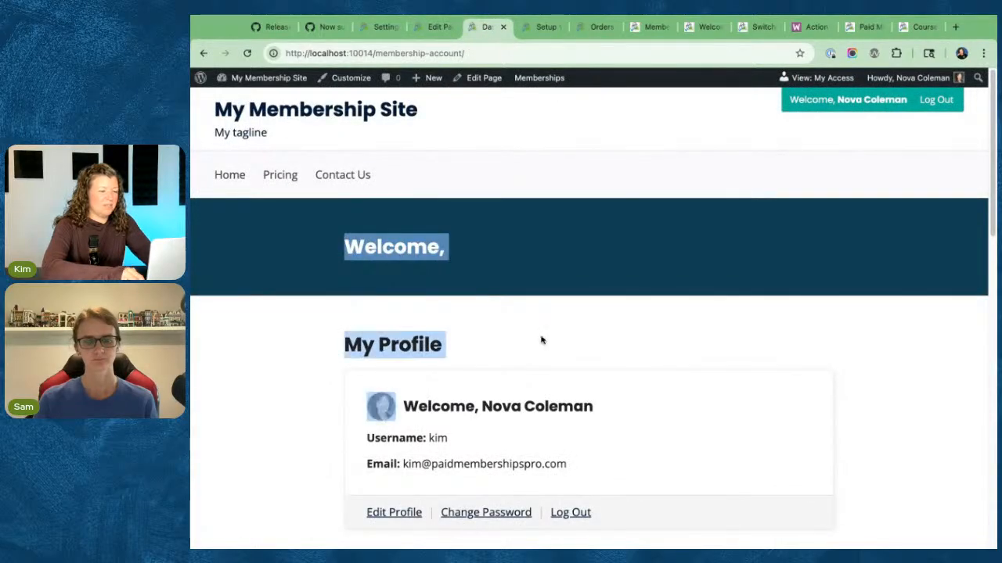
left_click(541, 340)
- Recheck the membership_ replacement and the level_meta_ branch in the pull request's pmpro_member.php changes
left_click(436, 28)
left_click(319, 29)
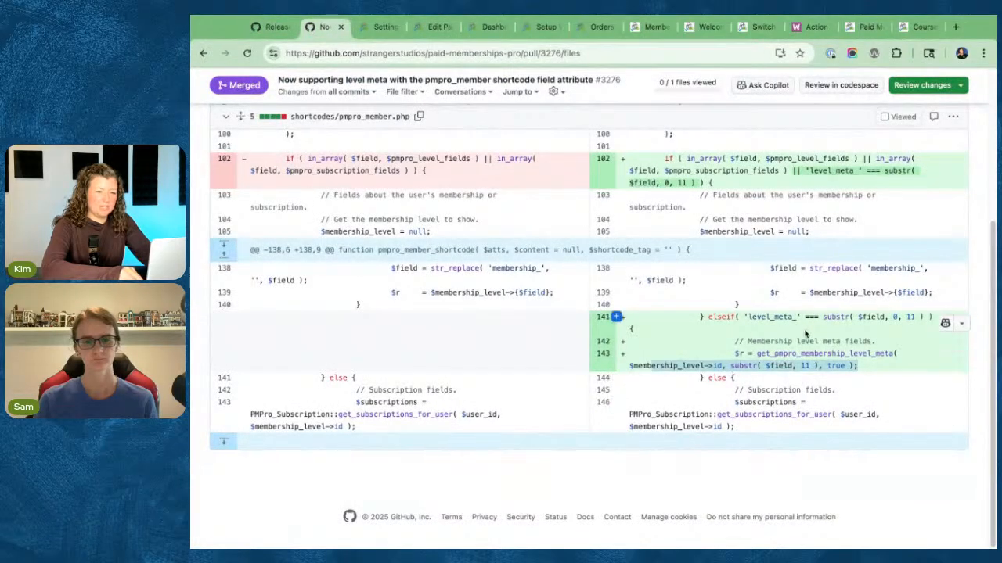
double_click(867, 268)
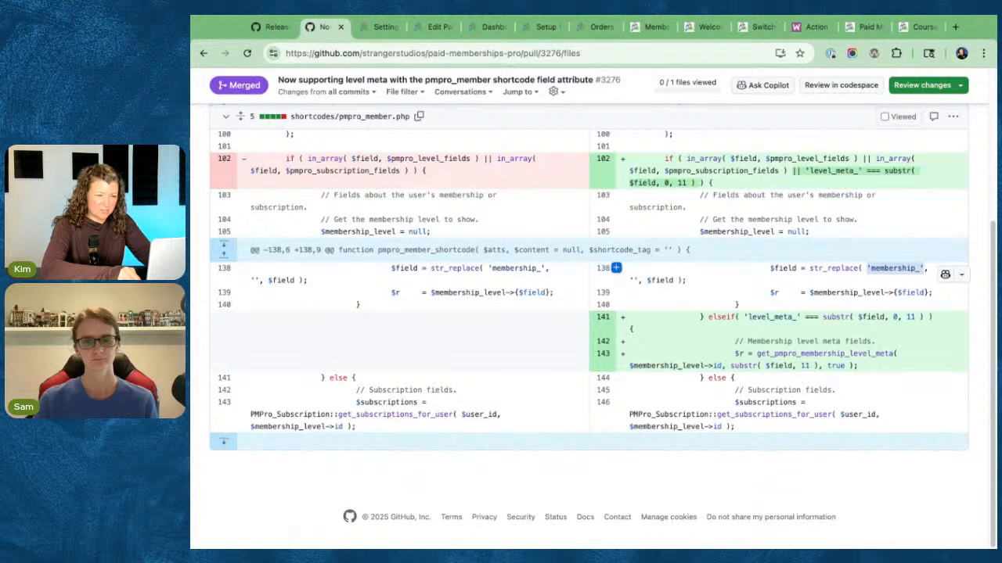
left_click_drag(746, 316, 735, 378)
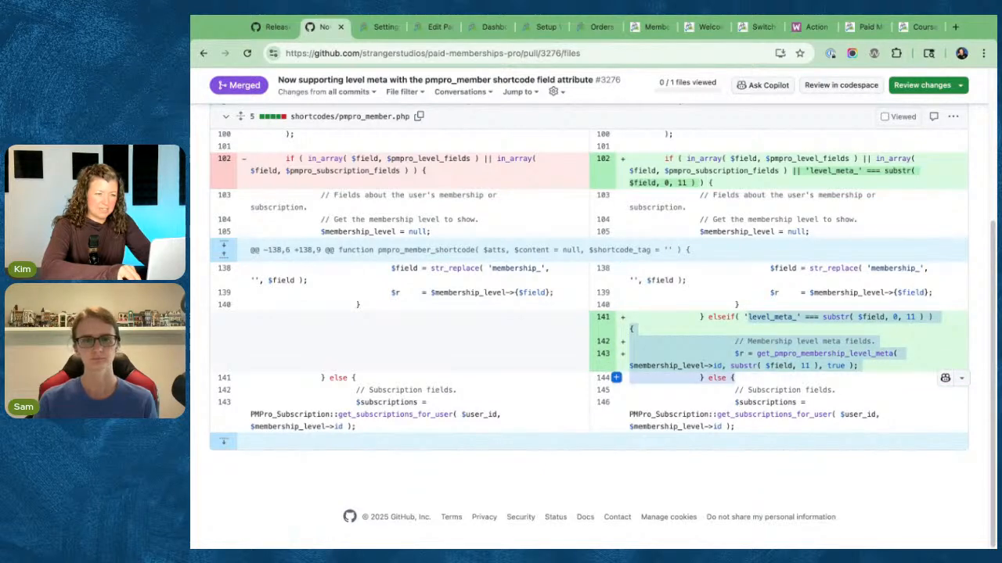
- Remove the membership_ part from the shortcode's field value in the Dashboard page's welcome banner
left_click(377, 28)
left_click(435, 28)
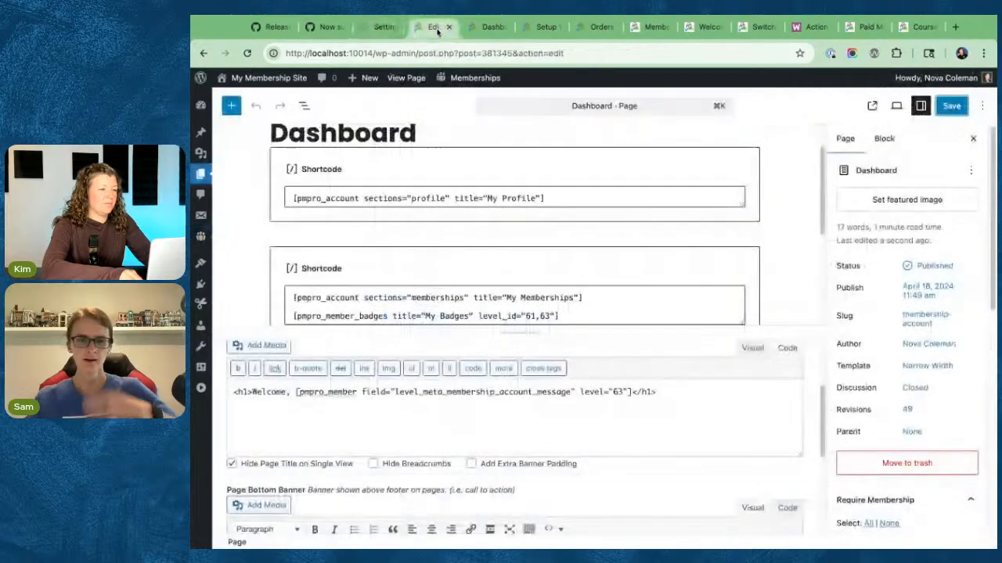
left_click(499, 392)
key("BackSpace")
key("BackSpace")
key("BackSpace")
key("BackSpace")
key("BackSpace")
key("BackSpace")
key("BackSpace")
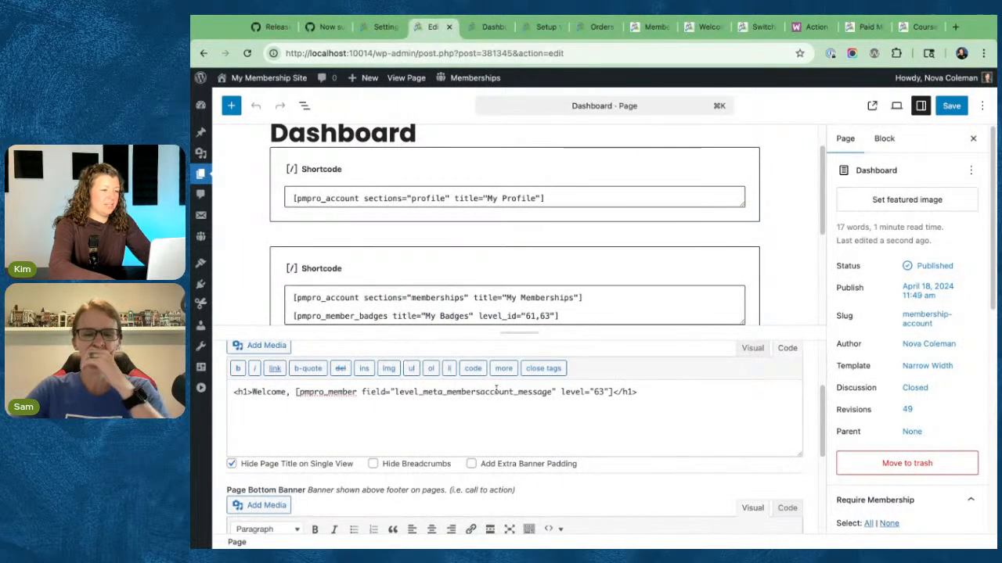
- Correct the welcome heading shortcode's field to "level_meta_account_message" in the page banner and save the Dashboard page
key("BackSpace")
key("BackSpace")
key("BackSpace")
key("BackSpace")
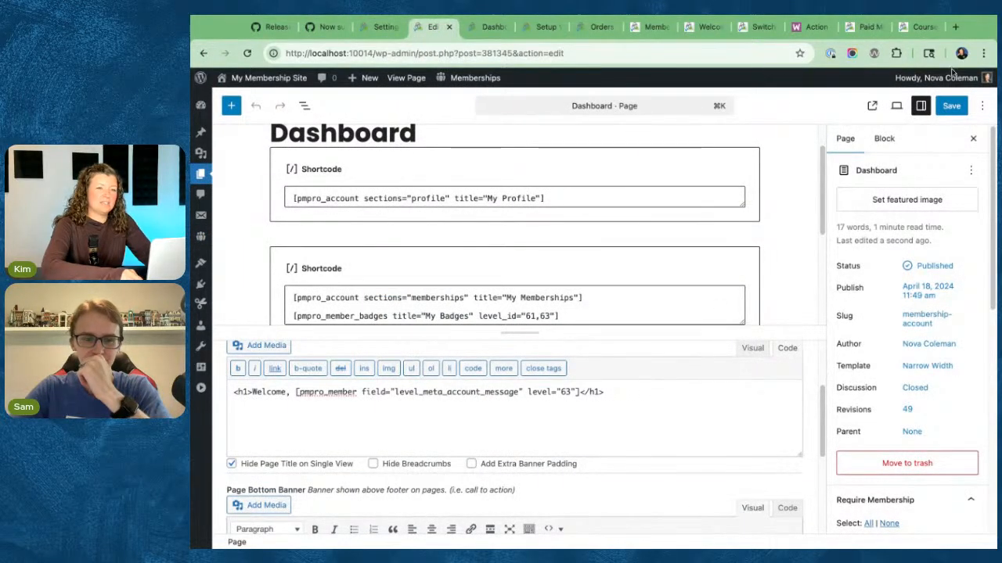
left_click(950, 105)
- Reload the front-end membership account page to check the welcome banner, and return to the page editor
left_click(483, 29)
key("super+r")
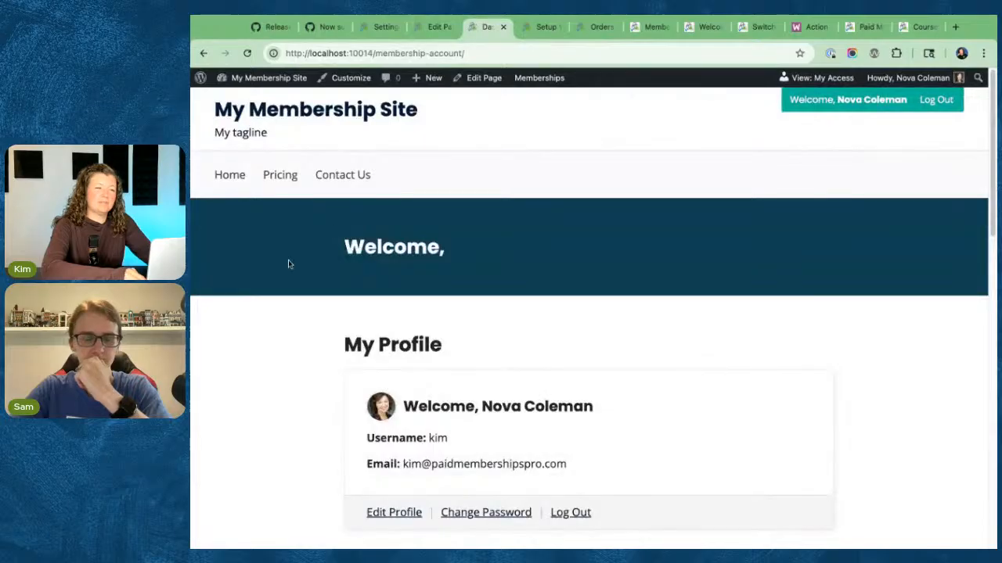
left_click(435, 27)
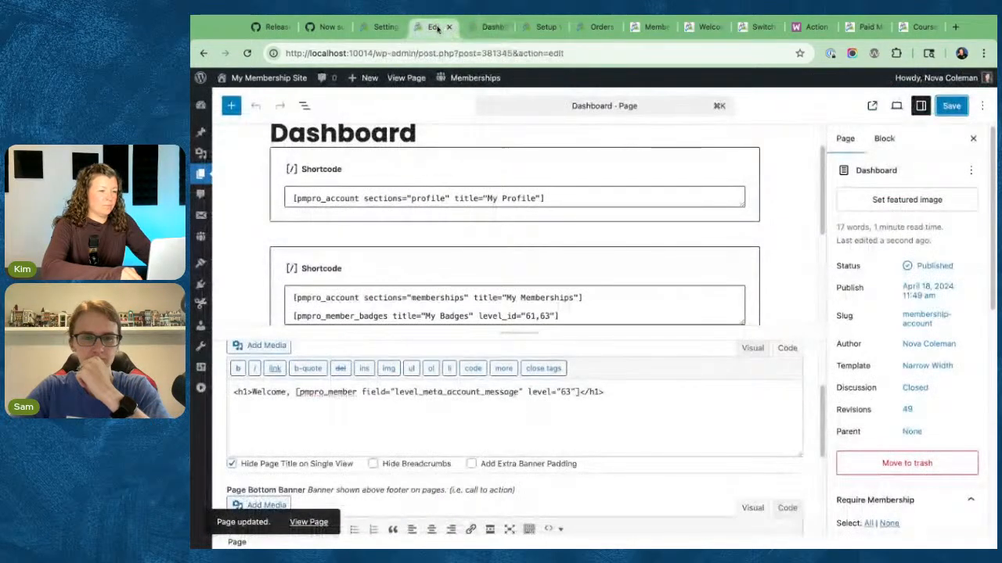
- Review the 3.5 release notes on level meta in the [pmpro_member] shortcode and the new pmpro_get_countries() and pmpro_get_default_country() functions
left_click(270, 27)
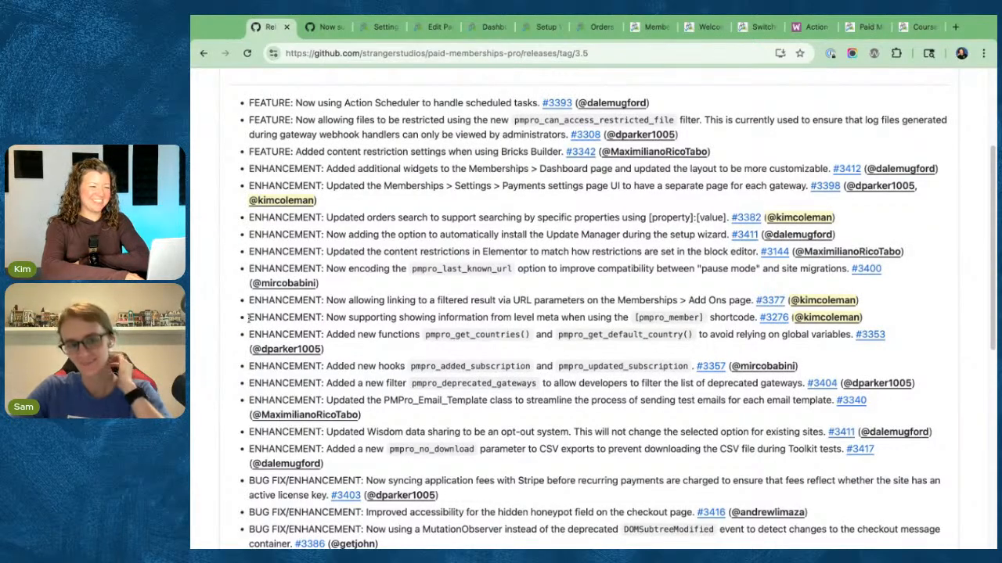
triple_click(248, 317)
left_click(221, 350)
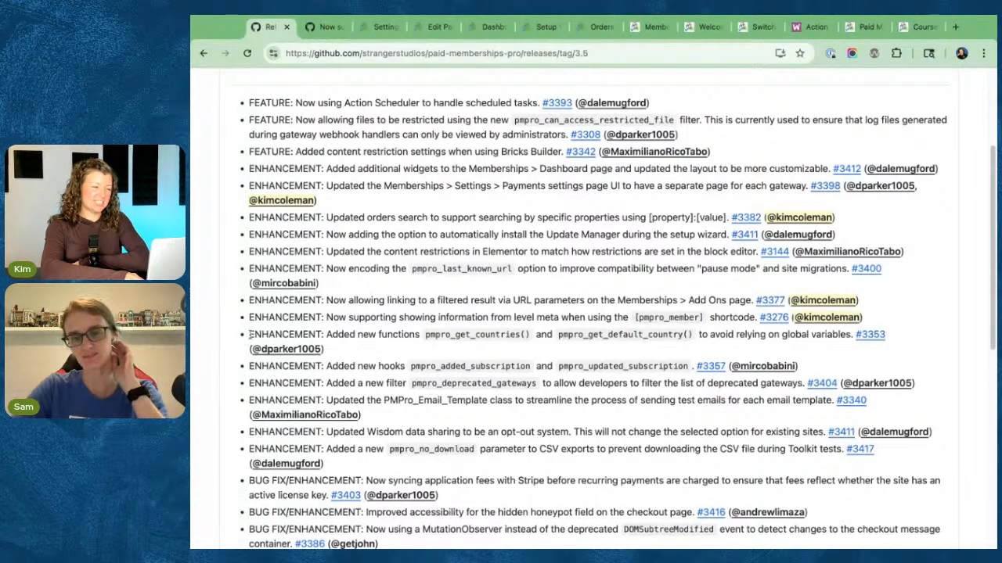
left_click_drag(247, 335, 324, 349)
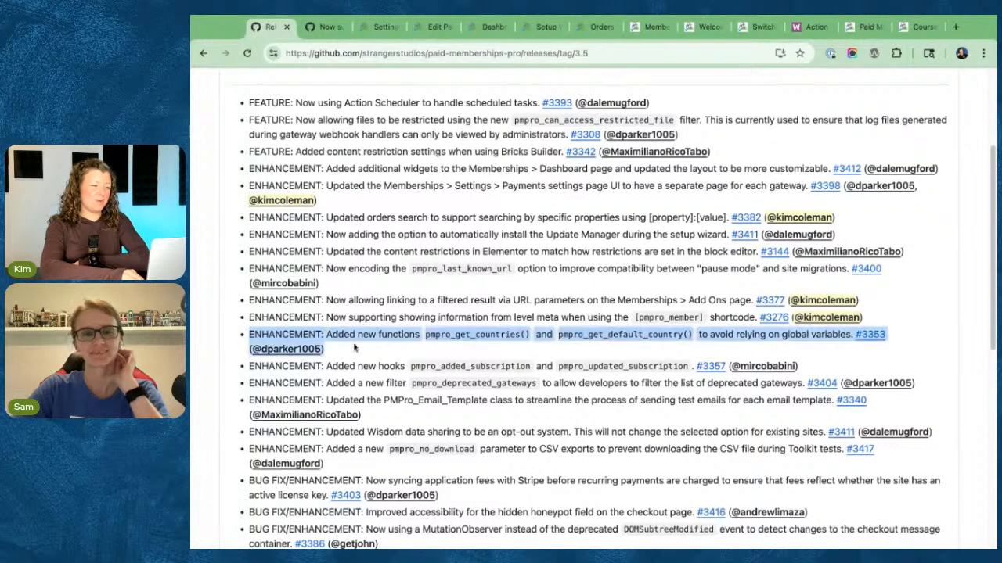
left_click(355, 347)
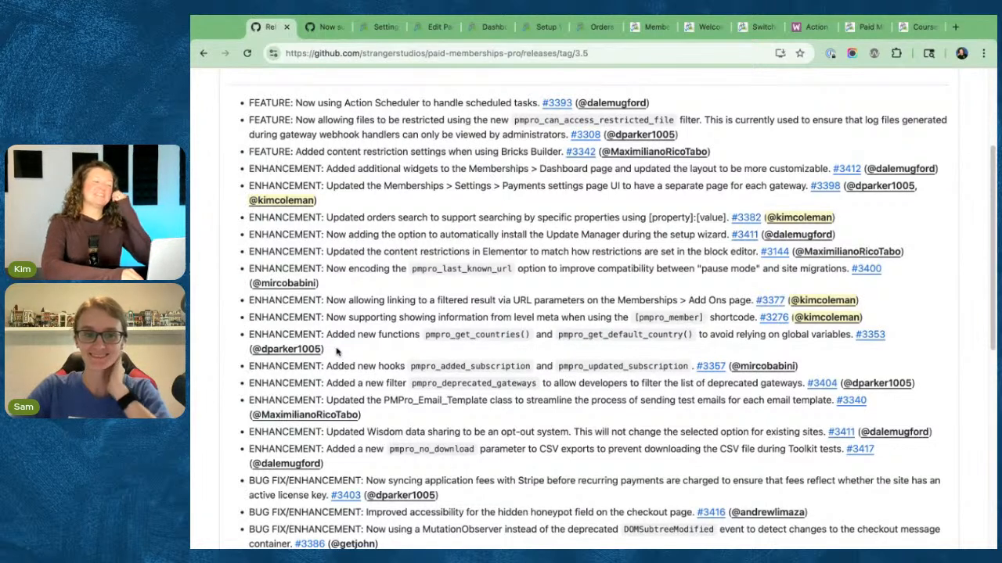
left_click_drag(328, 350, 248, 335)
left_click(448, 322)
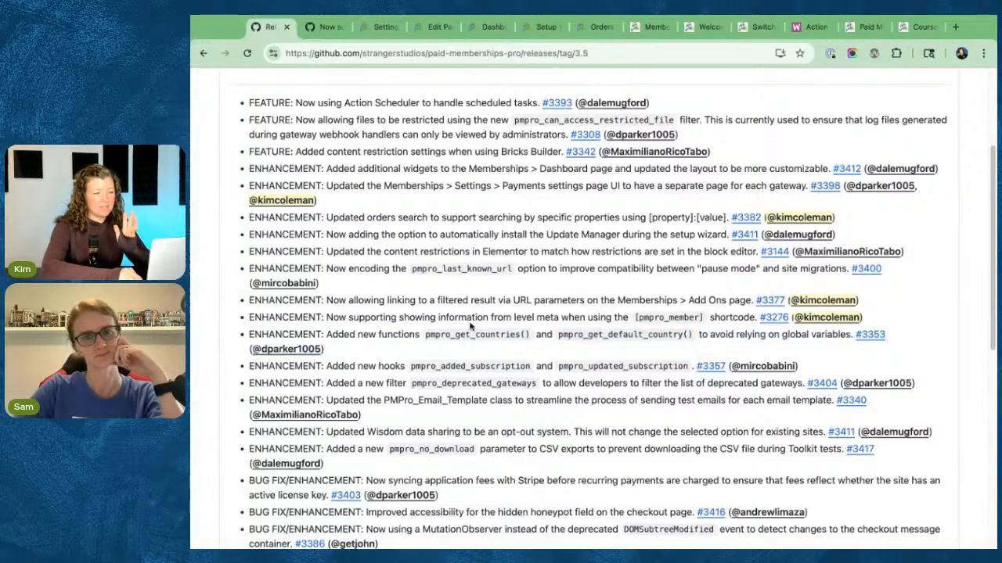
triple_click(477, 336)
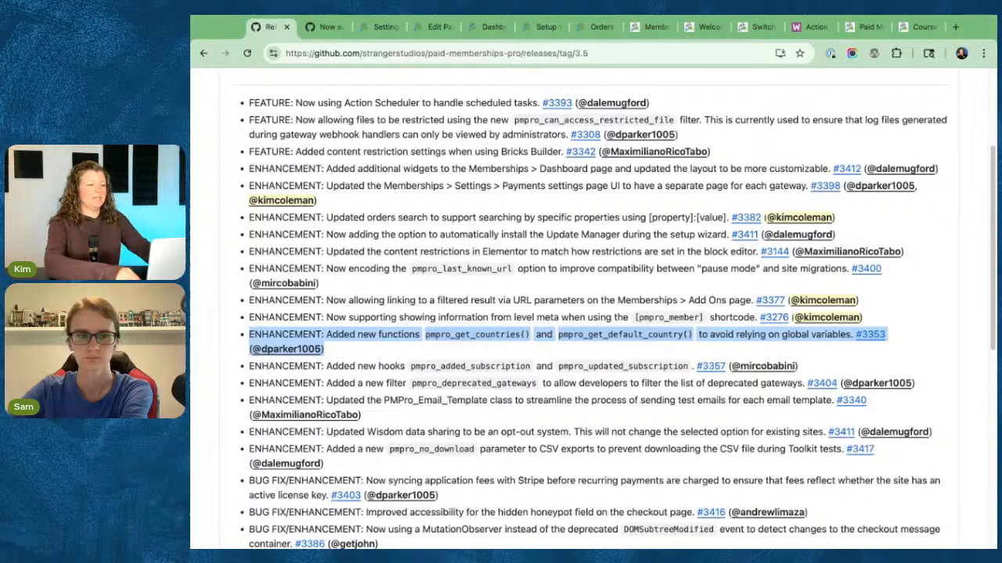
left_click(297, 371)
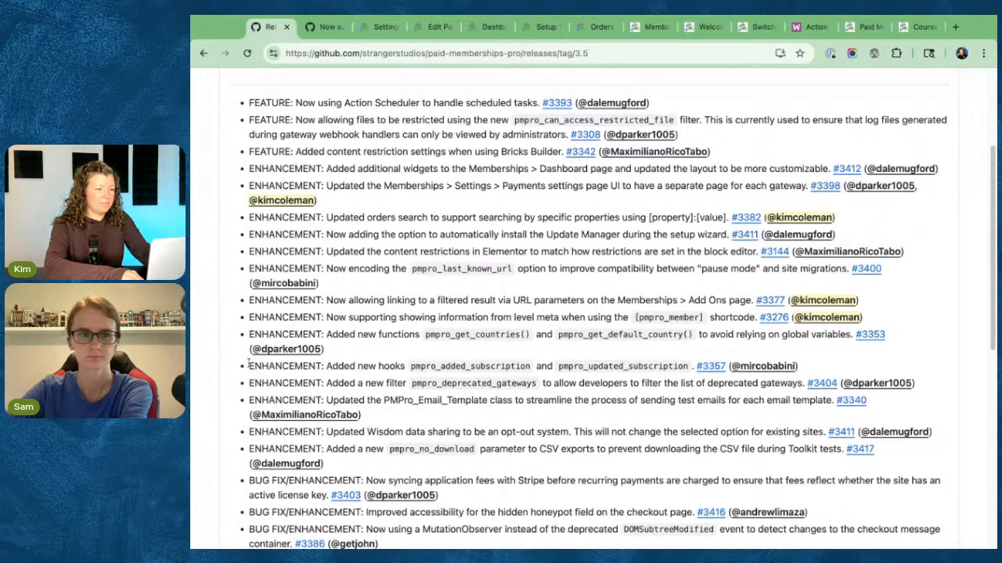
- Review the release notes from the new subscription hooks through the deprecated gateways filter and email template class to Wisdom data sharing
triple_click(248, 364)
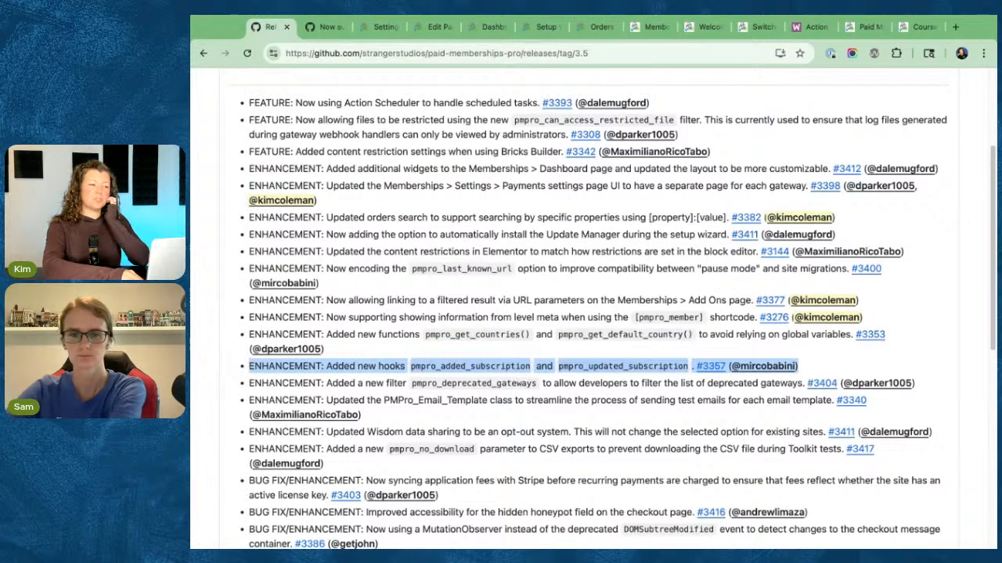
left_click(247, 377)
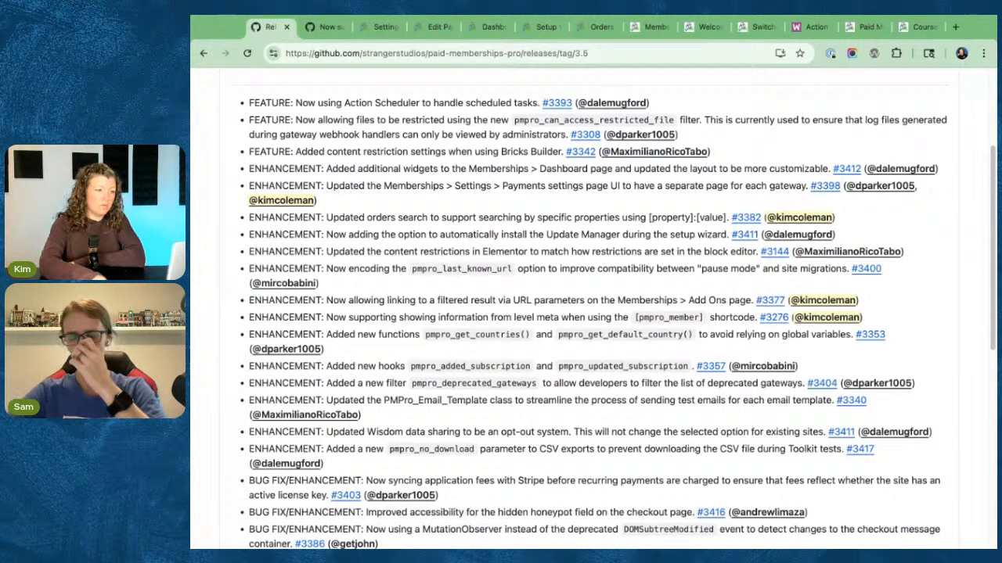
scroll(593, 313, "down", 1)
scroll(251, 338, "down", 1)
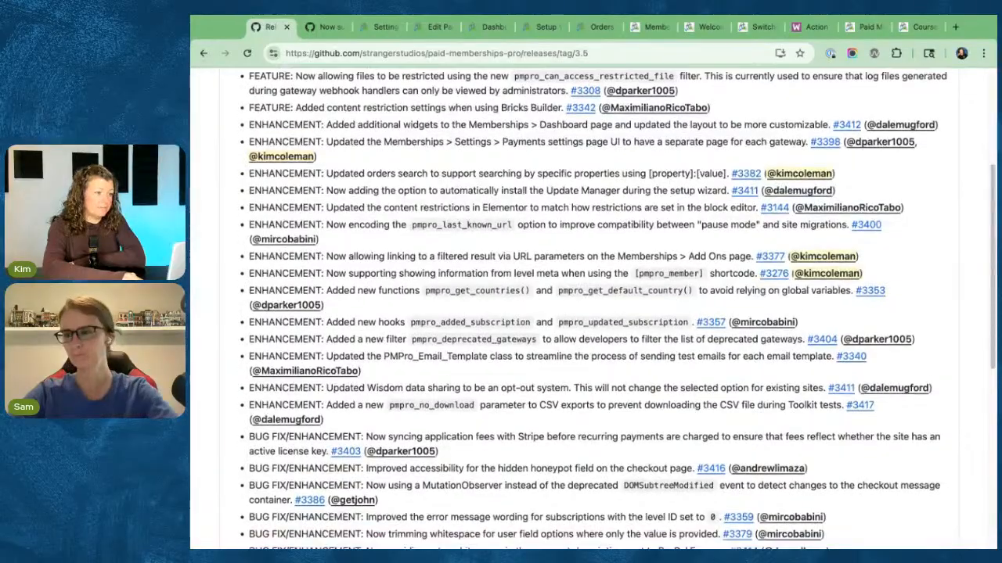
left_click_drag(251, 338, 250, 378)
scroll(250, 337, "down", 1)
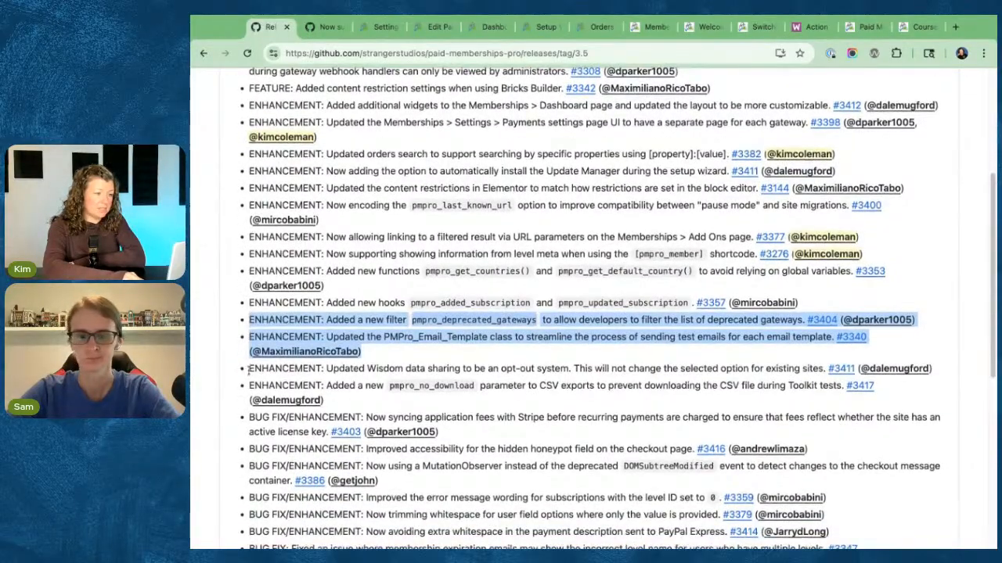
triple_click(279, 371)
scroll(280, 373, "down", 1)
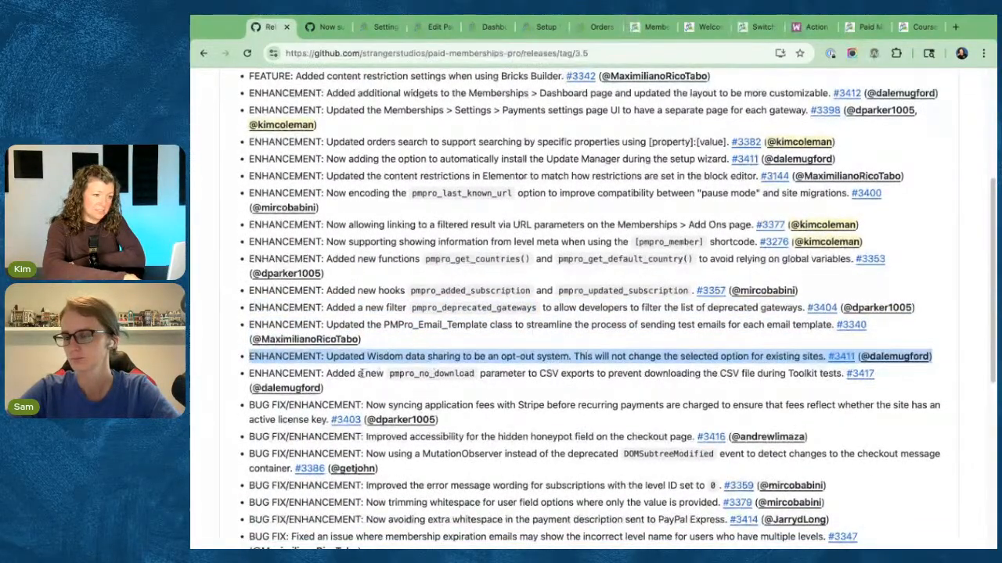
- Examine the release note about the new pmpro_no_download parameter for CSV exports
left_click_drag(365, 374, 369, 391)
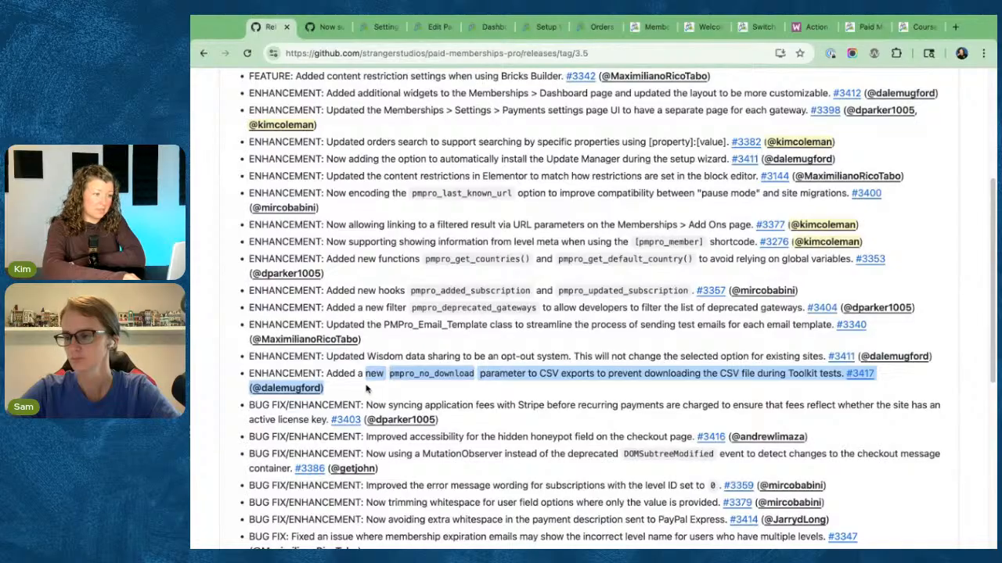
left_click(335, 371)
double_click(423, 374)
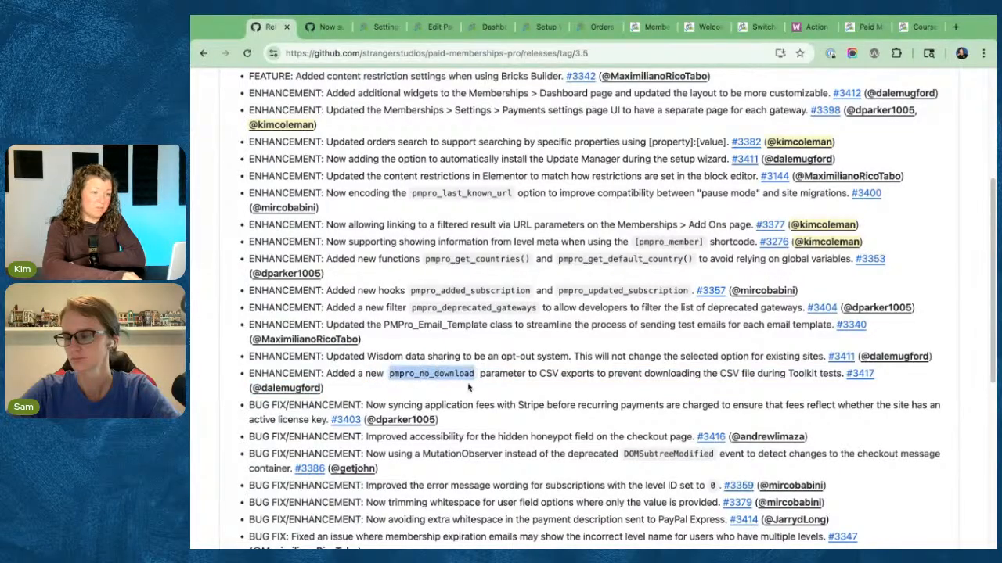
left_click(718, 374)
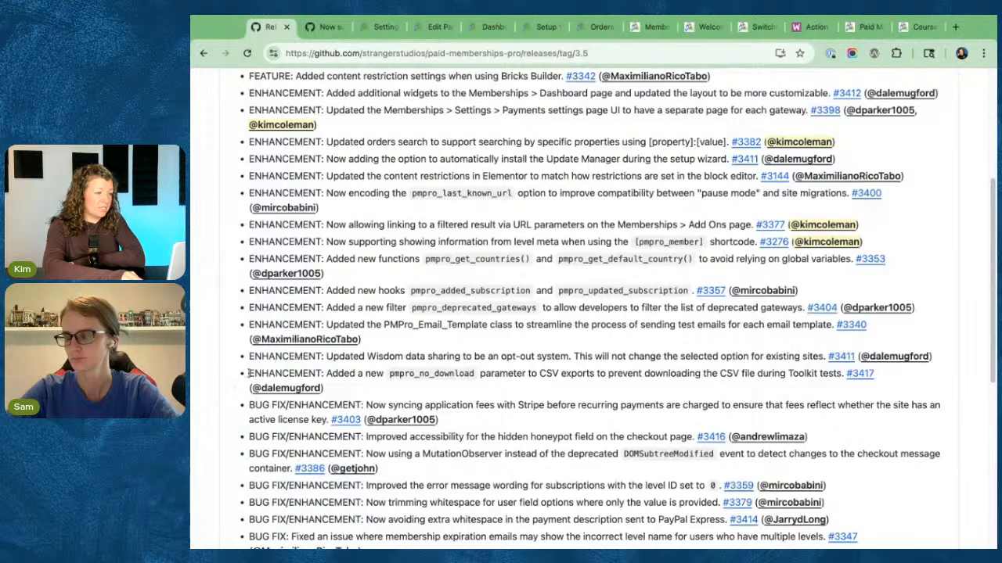
left_click_drag(250, 374, 338, 374)
left_click(361, 385)
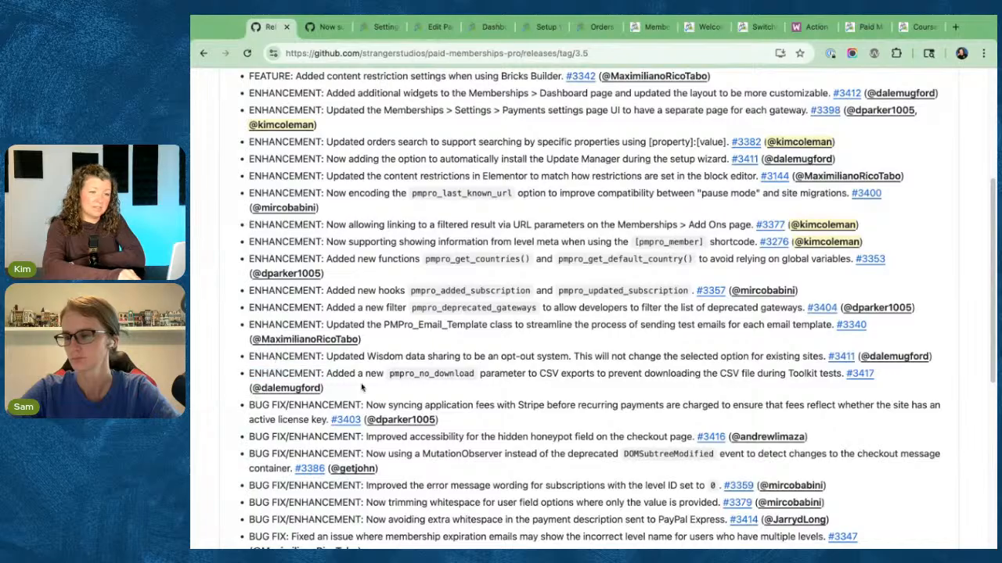
triple_click(252, 371)
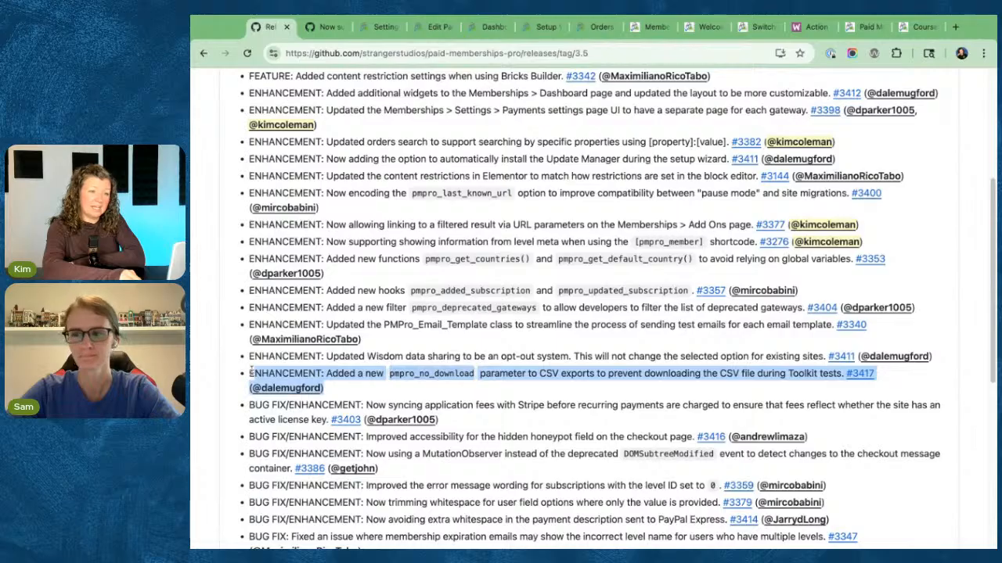
left_click(252, 370)
left_click_drag(604, 372, 624, 395)
left_click(624, 395)
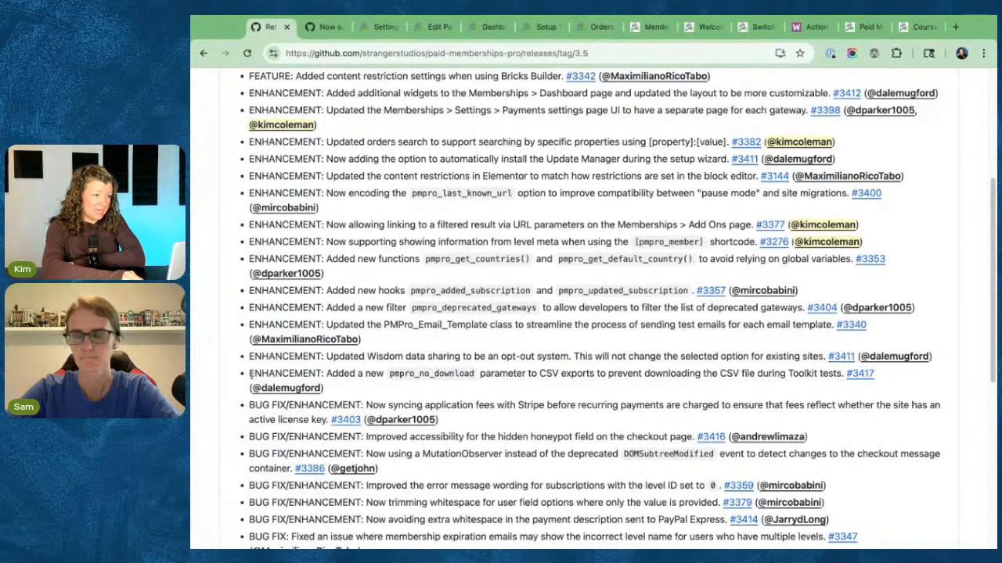
left_click_drag(250, 373, 323, 389)
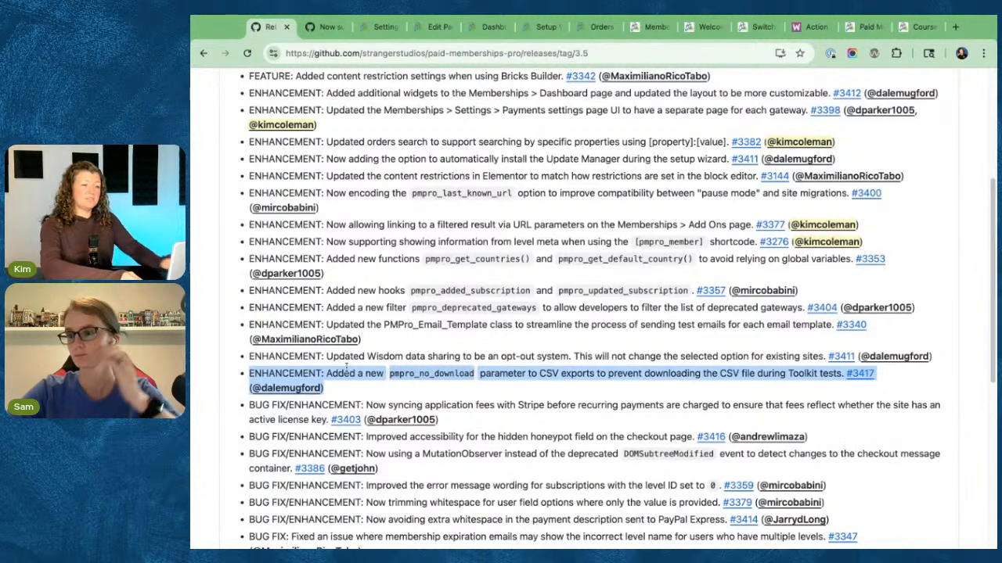
left_click(247, 378)
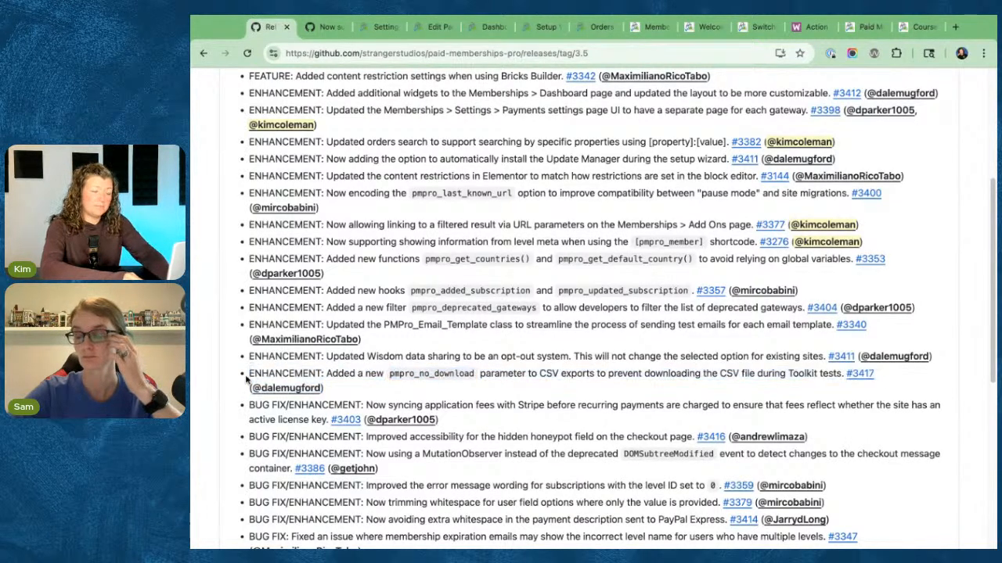
left_click_drag(248, 377, 360, 390)
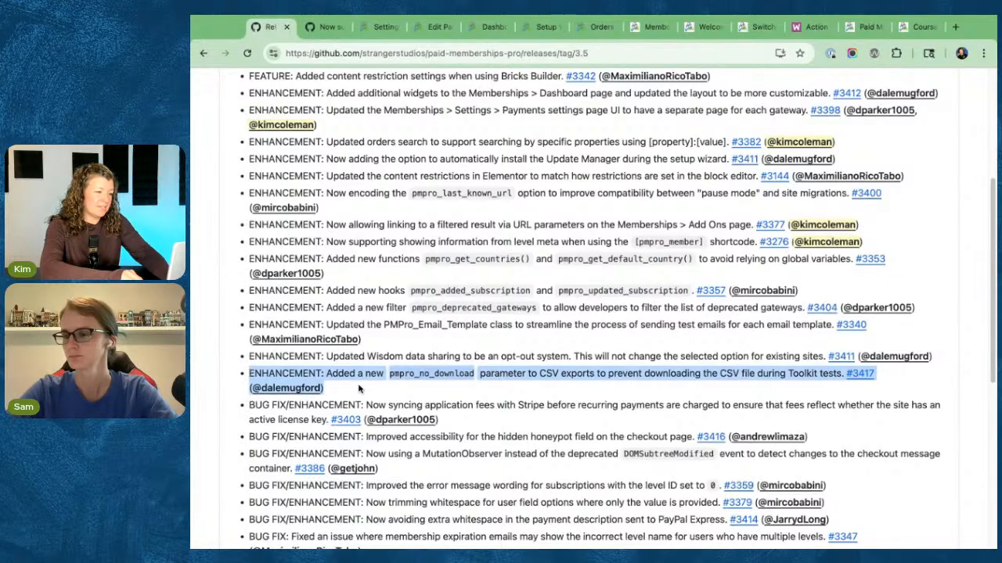
- Highlight the release note on improved accessibility for the hidden honeypot field on the checkout page
left_click(254, 404)
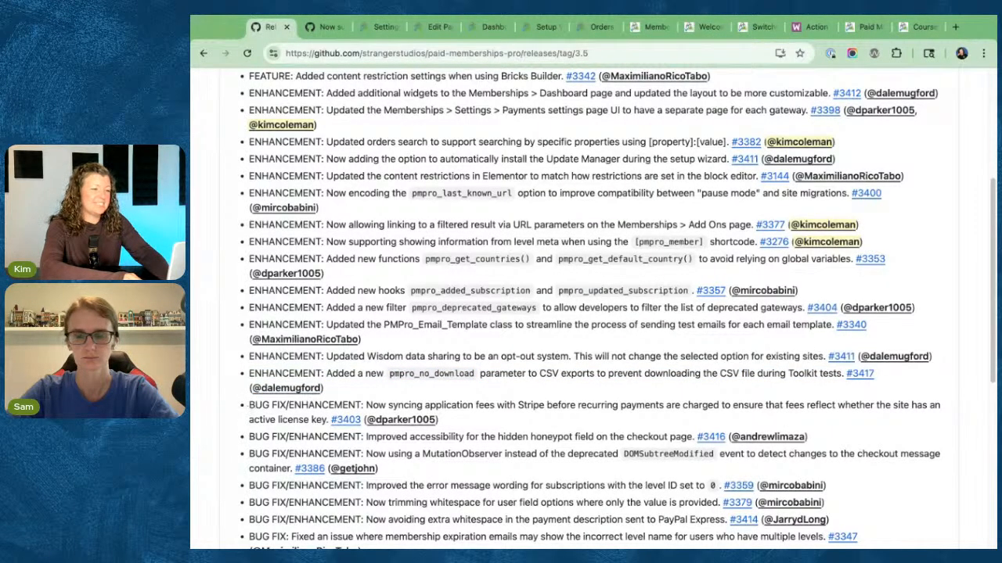
scroll(253, 405, "down", 1)
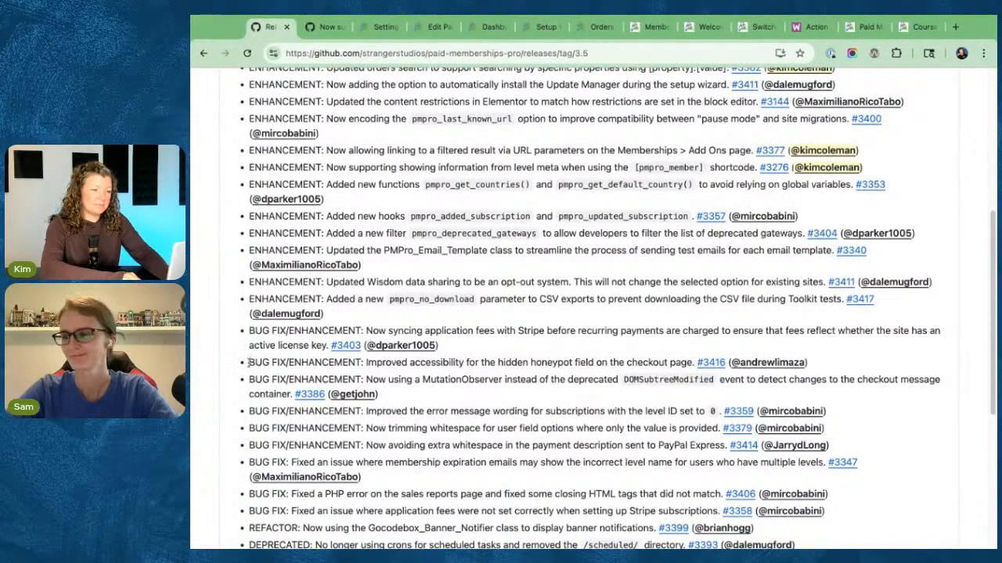
triple_click(247, 362)
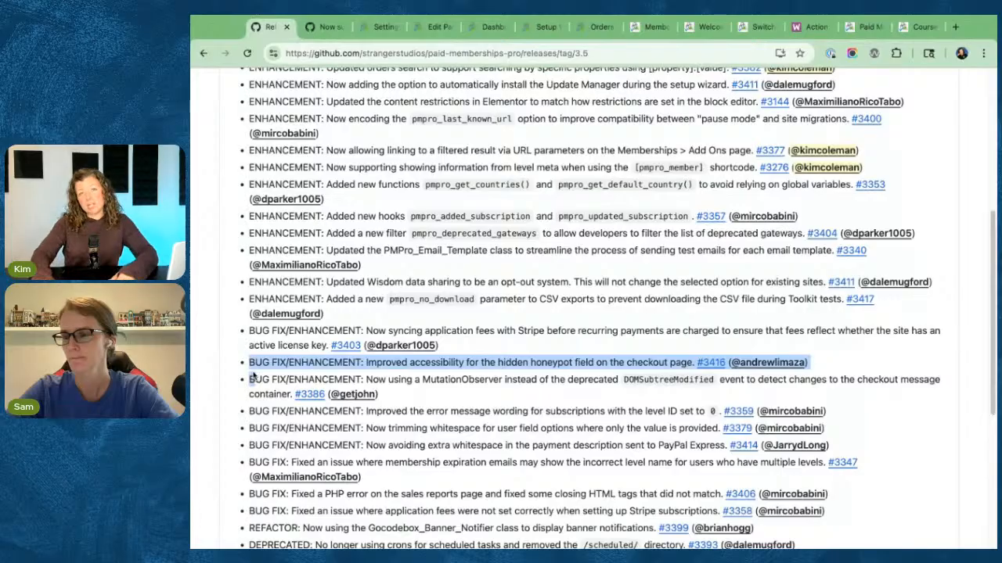
- Open the Paid Memberships Pro security settings and show the Spam Protection section
left_click(380, 26)
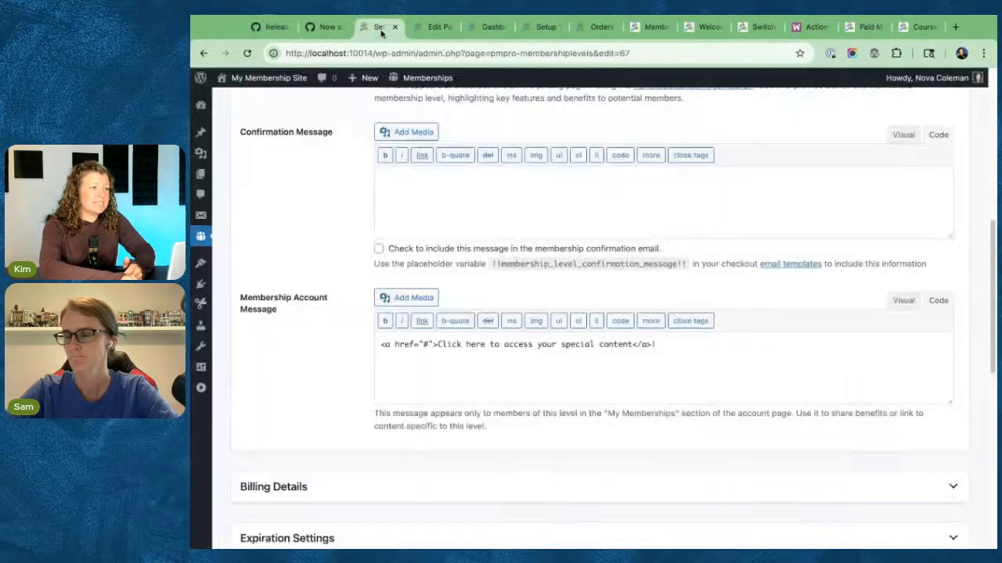
scroll(472, 217, "up", 10)
left_click(449, 213)
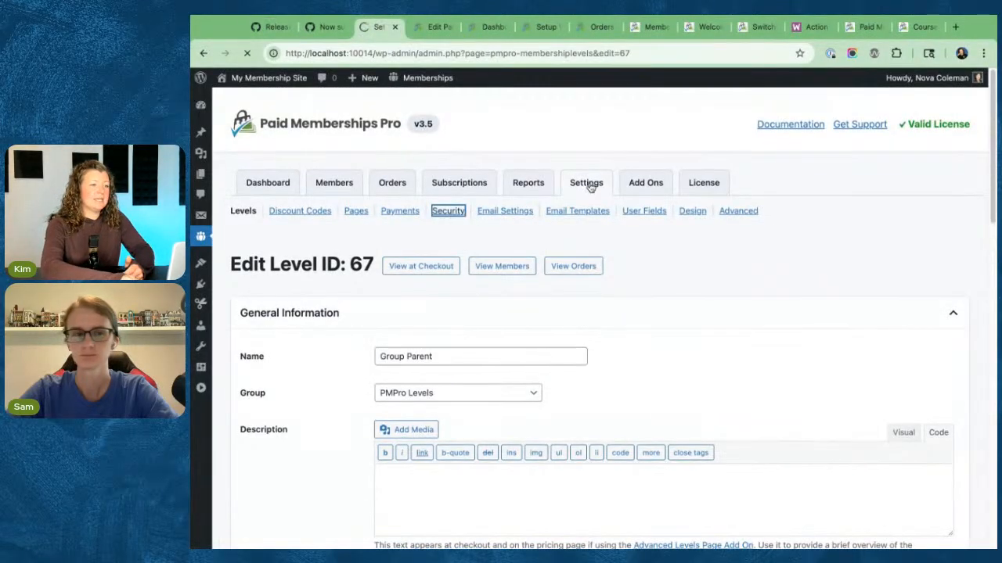
scroll(231, 258, "down", 4)
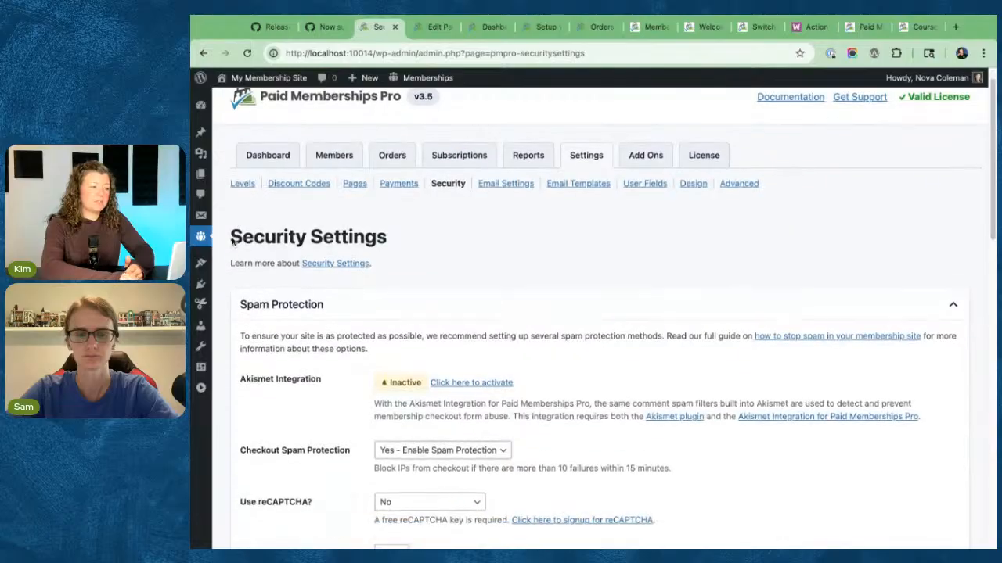
scroll(227, 270, "down", 1)
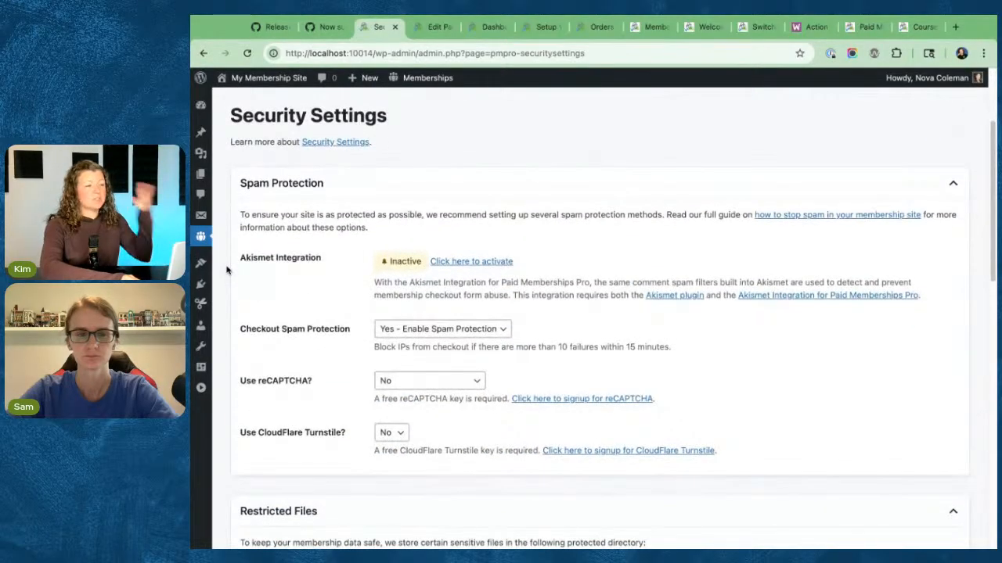
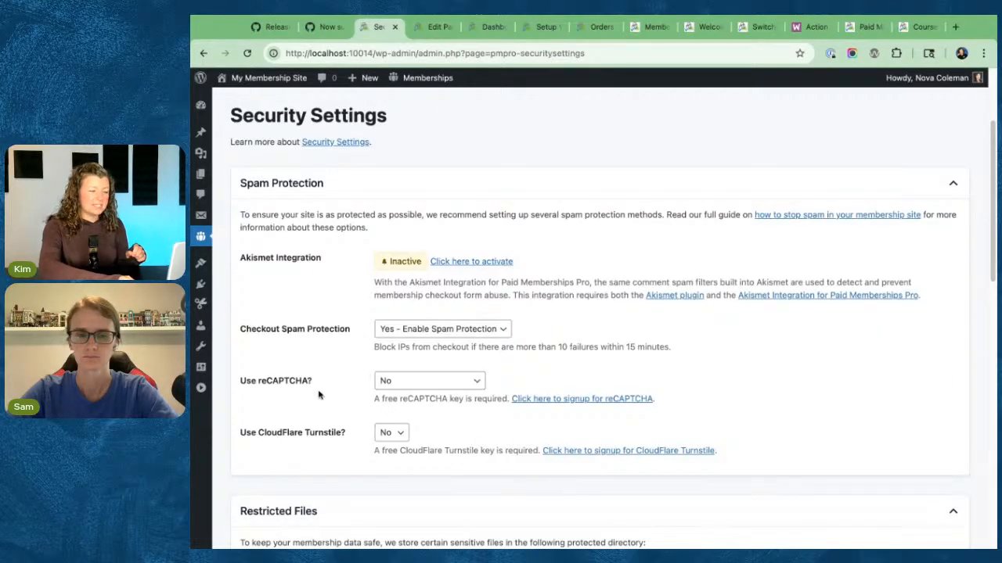
- Examine the reCAPTCHA, CloudFlare Turnstile and Checkout Spam Protection options in the security settings
left_click_drag(239, 383, 241, 382)
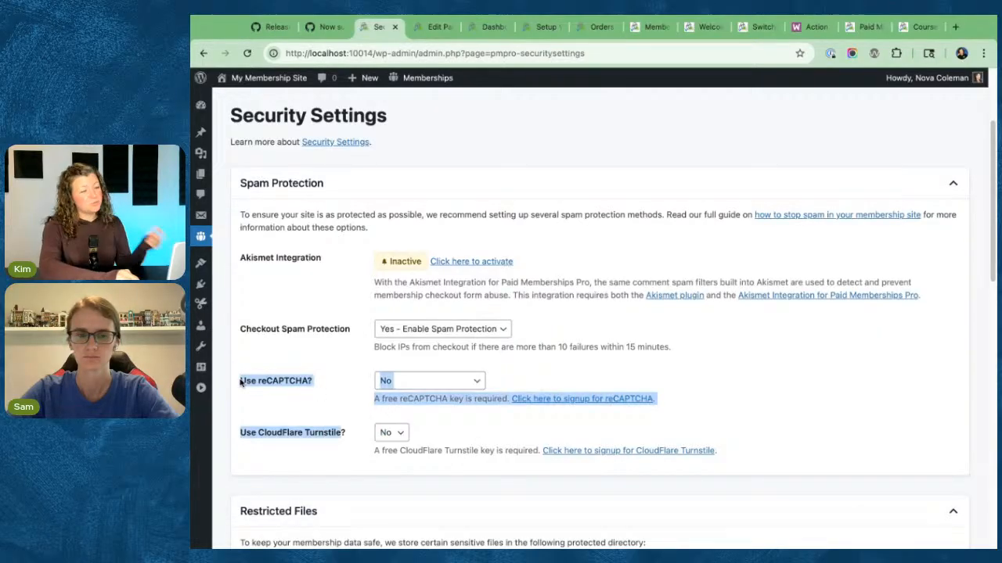
left_click(304, 400)
left_click(311, 433)
left_click(295, 383)
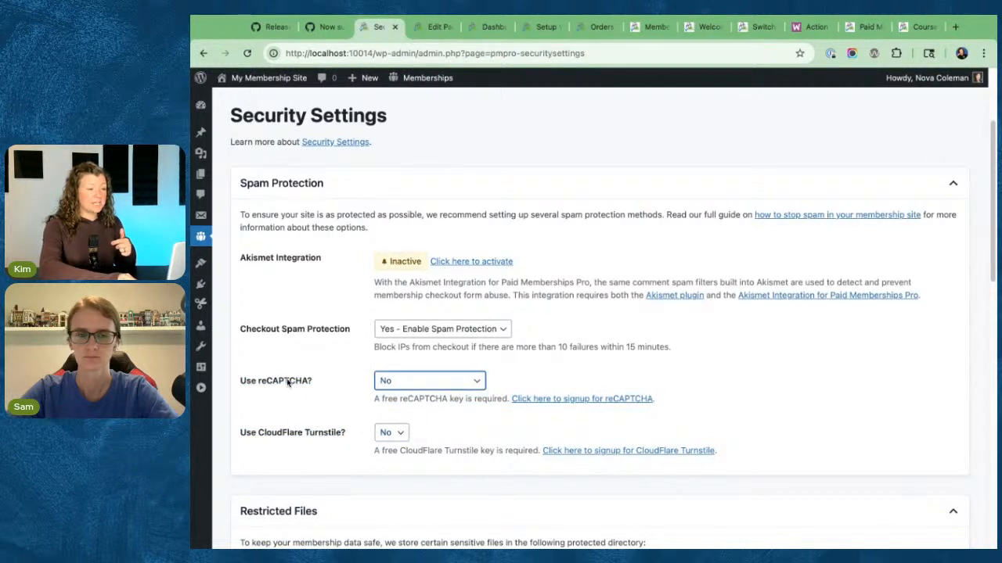
triple_click(304, 331)
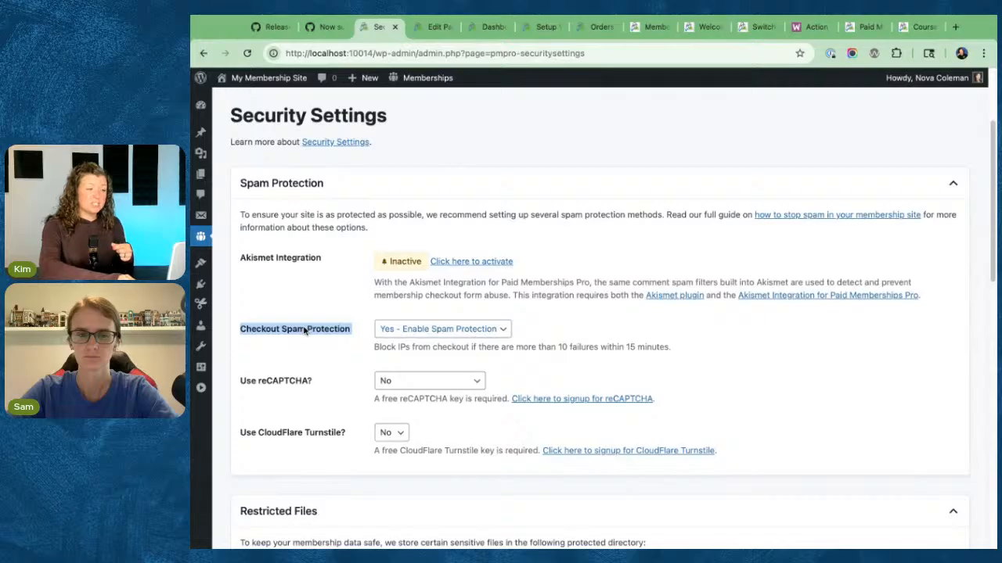
- Highlight the Akismet Integration option in the Spam Protection settings
double_click(258, 258)
left_click(258, 258)
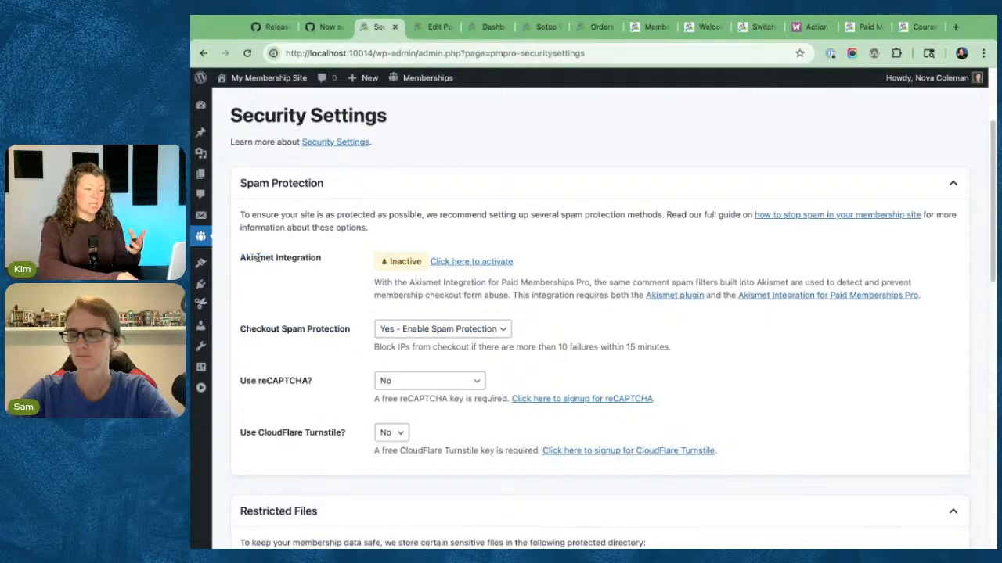
double_click(257, 258)
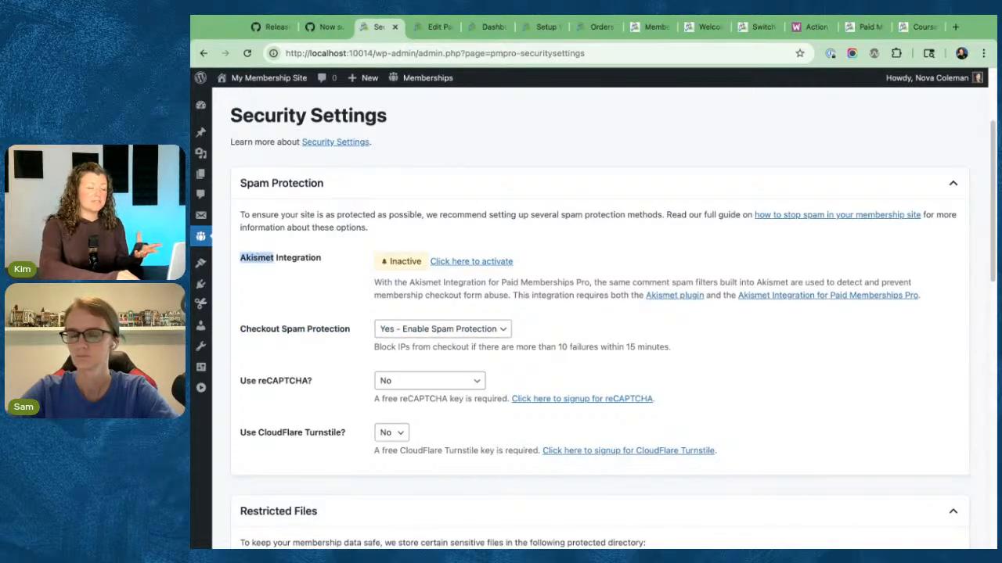
left_click(258, 258)
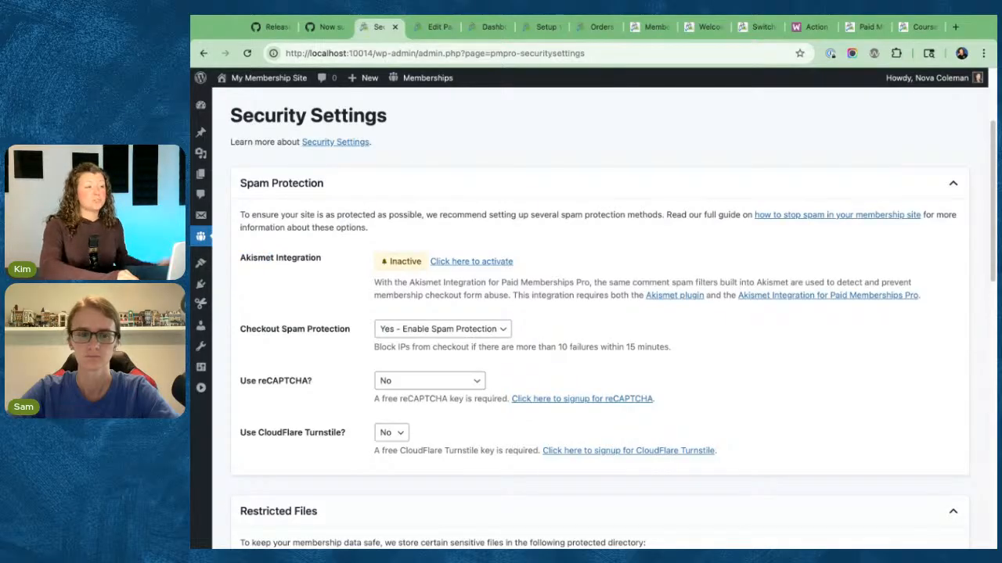
- Return to the 3.5 release notes and highlight the note about using a MutationObserver instead of the deprecated DOMSubtreeModified event
left_click(270, 26)
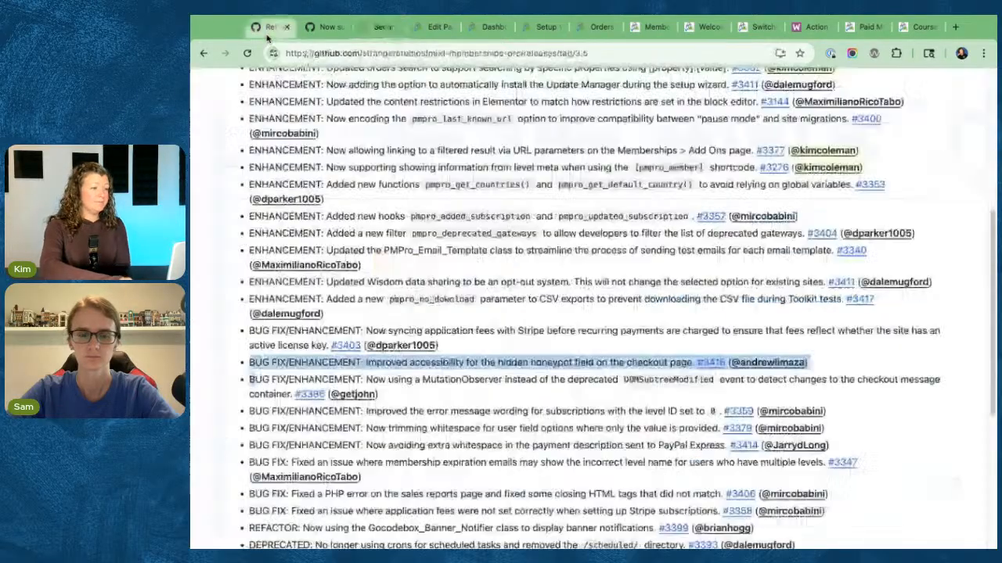
left_click(240, 387)
scroll(241, 386, "down", 1)
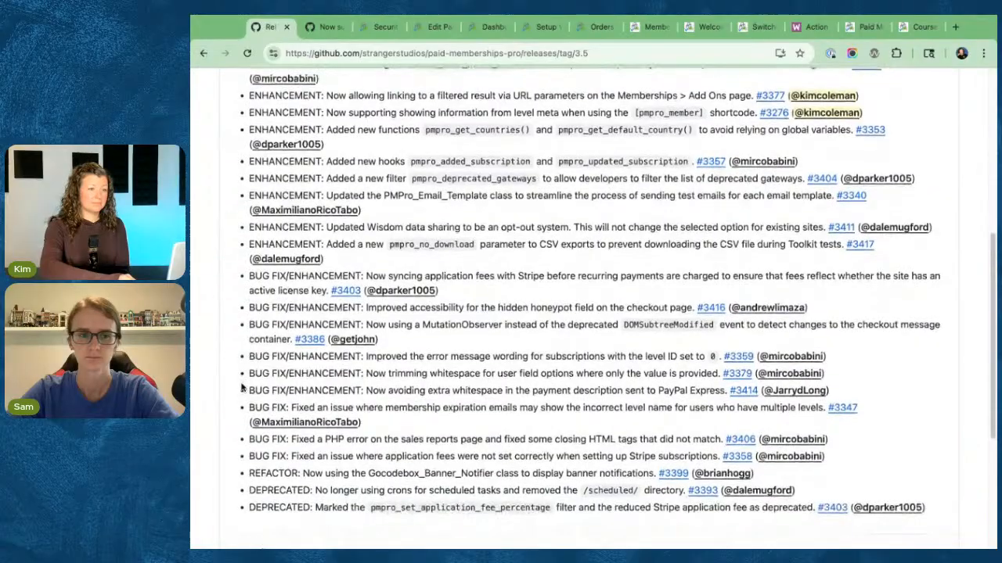
mouse_move(246, 324)
left_mouse_down()
mouse_move(400, 334)
mouse_move(408, 344)
mouse_move(245, 340)
mouse_move(241, 327)
left_mouse_up()
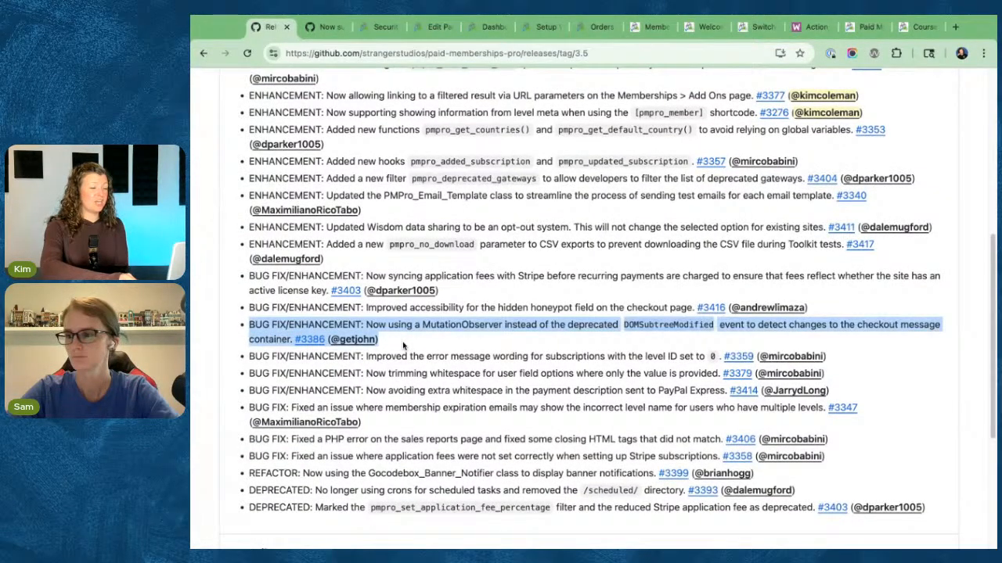
left_click(241, 341)
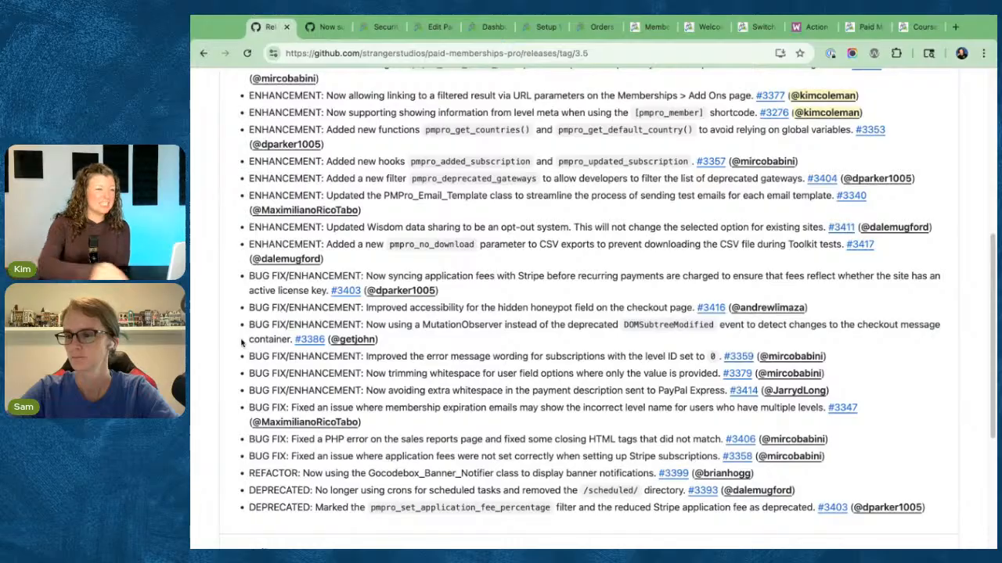
- Review the release notes list and highlight the entry about syncing application fees with Stripe before recurring payments
scroll(242, 342, "up", 2)
scroll(595, 306, "up", 4)
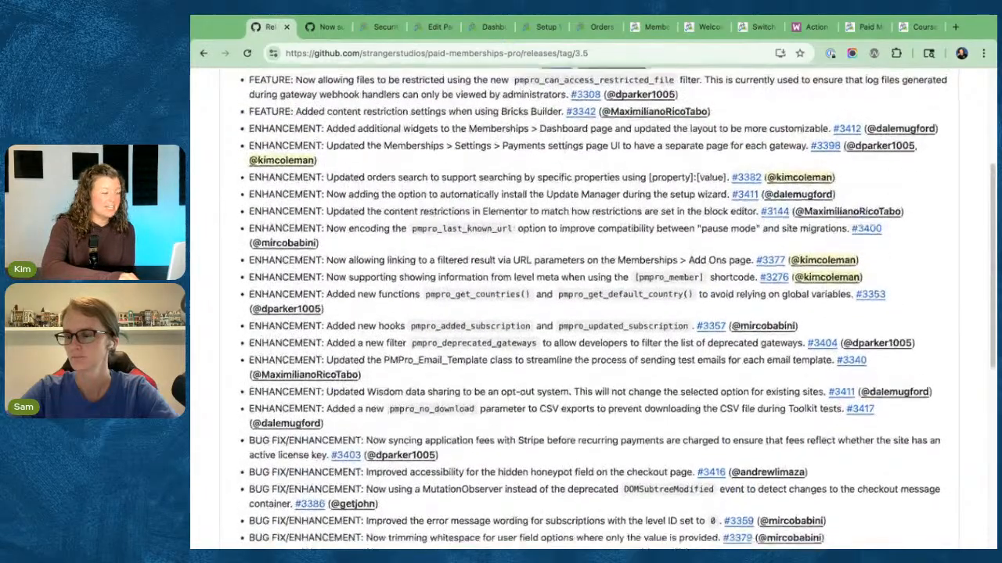
scroll(595, 305, "up", 1)
scroll(594, 305, "down", 4)
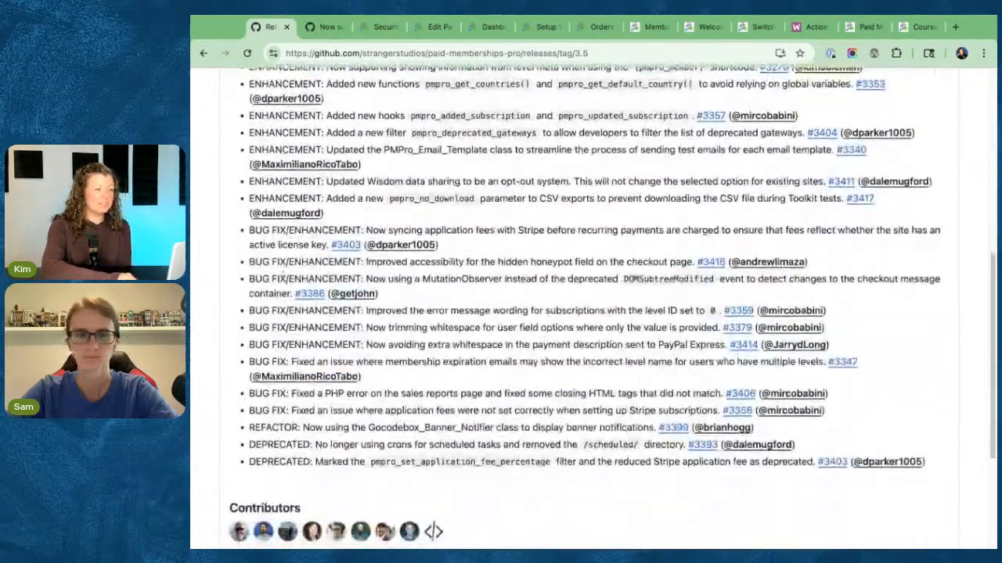
triple_click(228, 230)
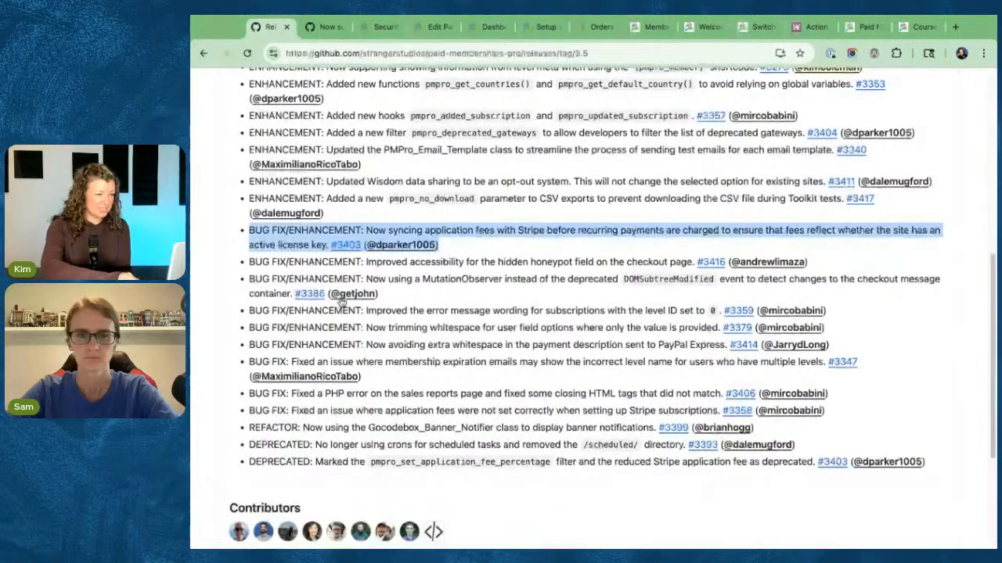
triple_click(236, 279)
left_click(240, 280)
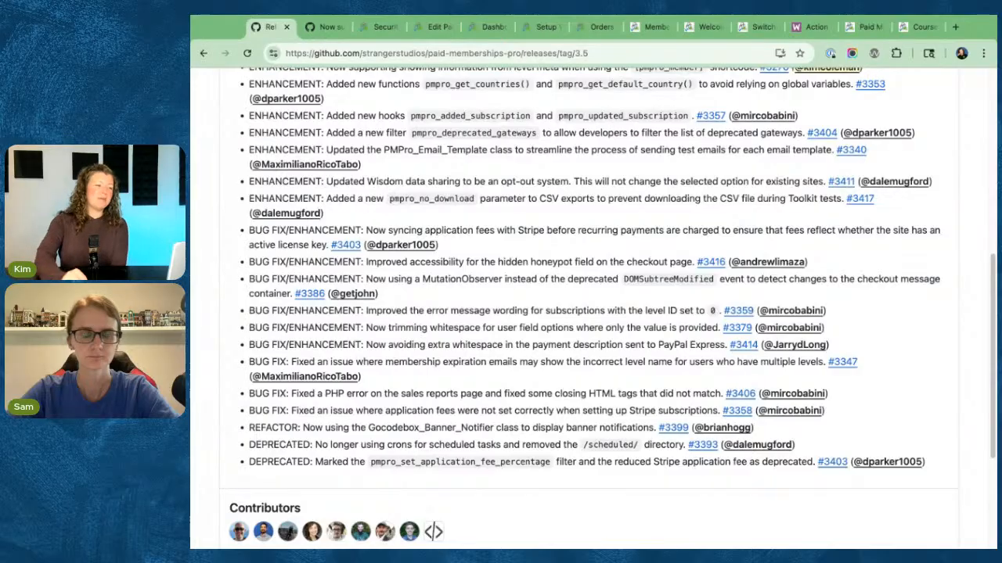
- Open the Paid Memberships Pro dashboard and follow its GitHub link in the Follow Us section to the plugin repository
left_click(382, 27)
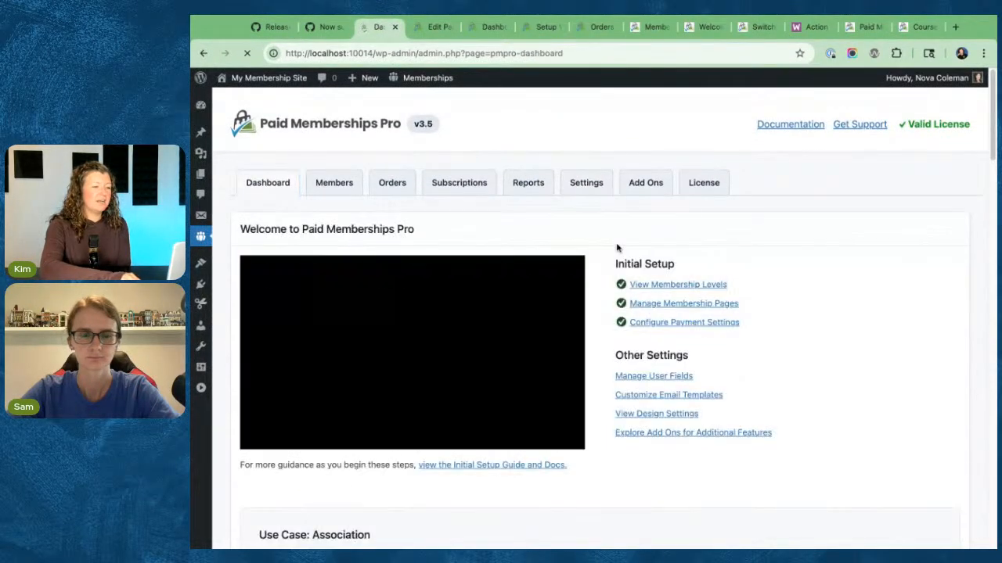
scroll(616, 248, "down", 15)
scroll(459, 358, "down", 5)
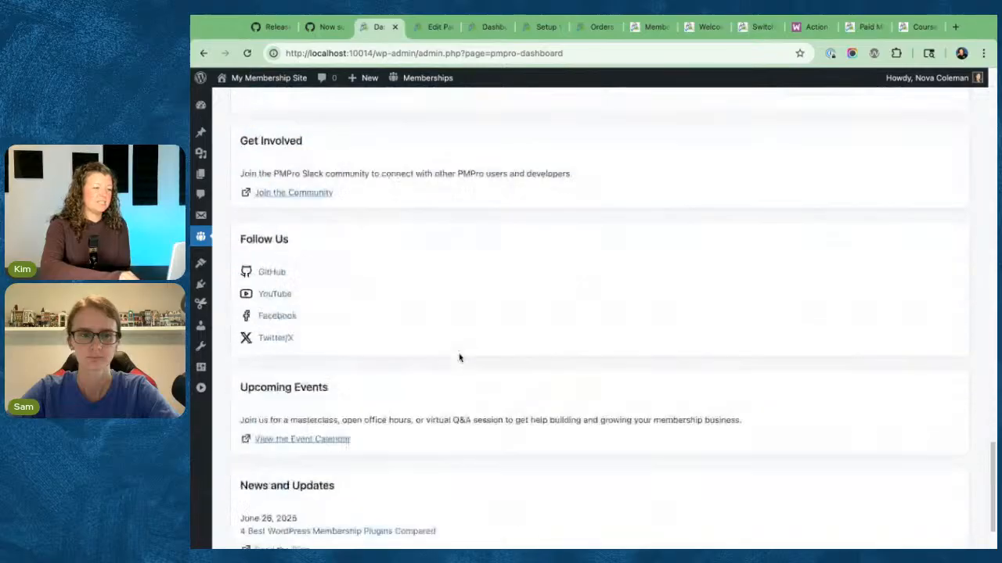
left_click(282, 217)
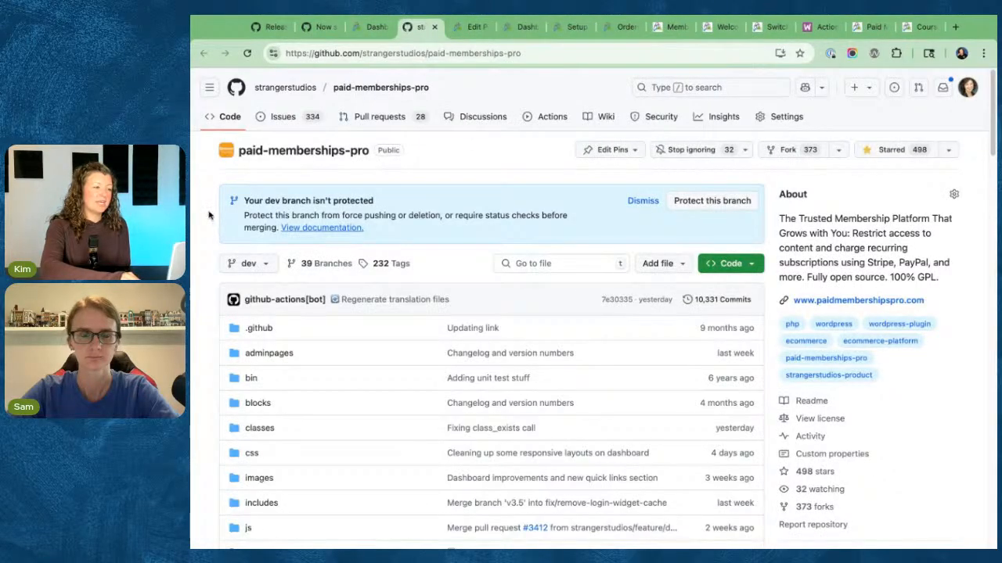
- Open the repository's full contributors list and look through the contributors and their commit graphs
scroll(868, 276, "down", 4)
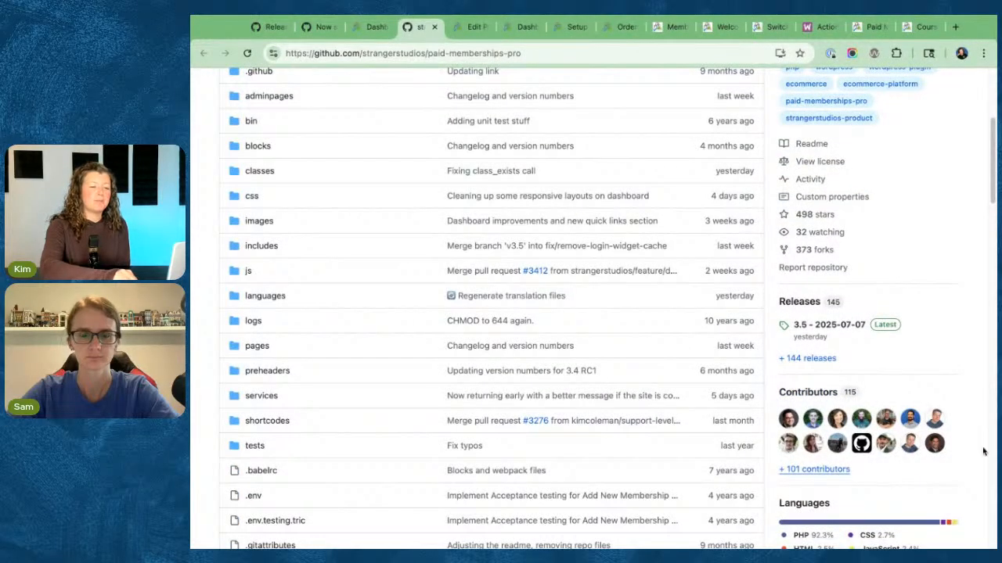
left_click(818, 469)
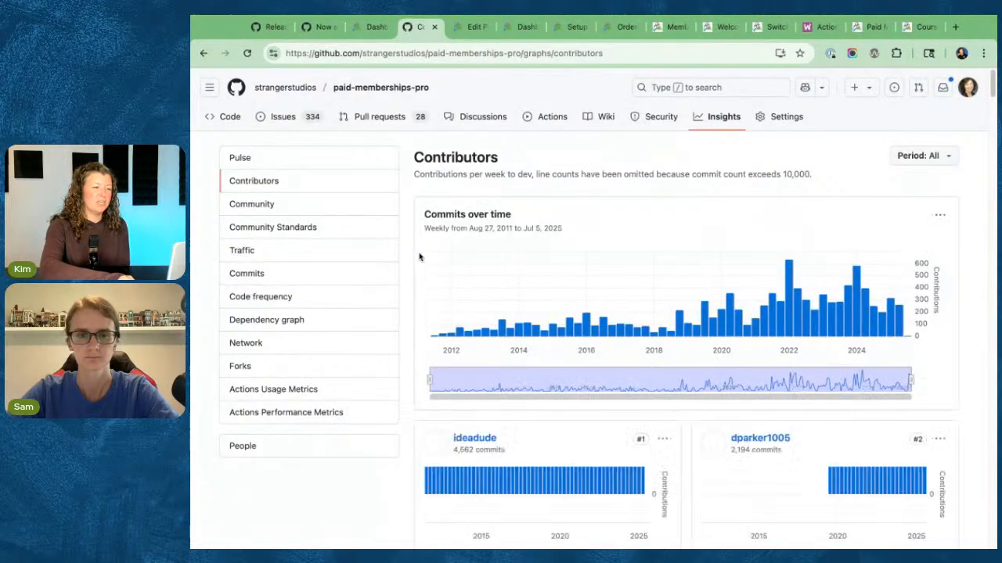
scroll(419, 256, "down", 12)
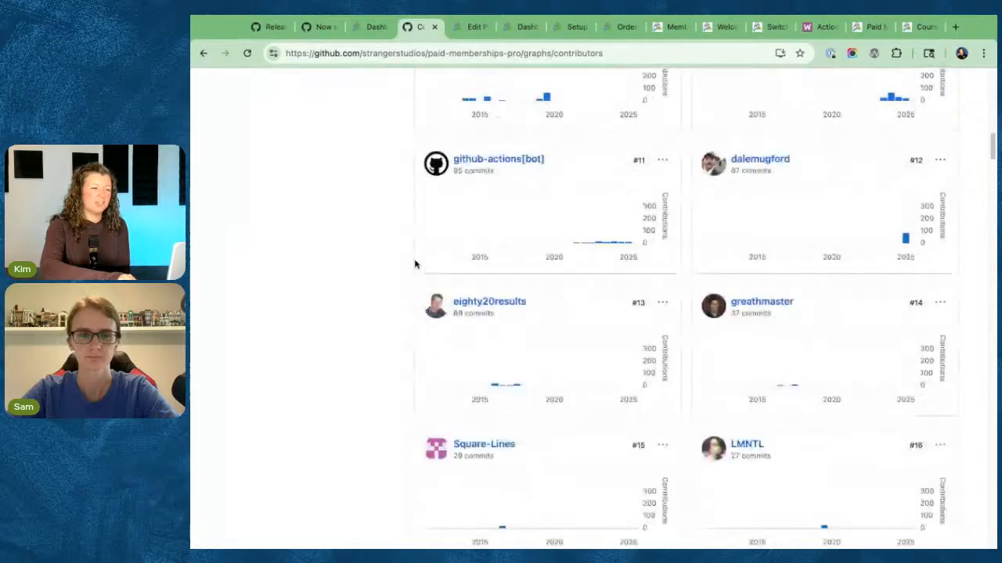
scroll(415, 265, "down", 7)
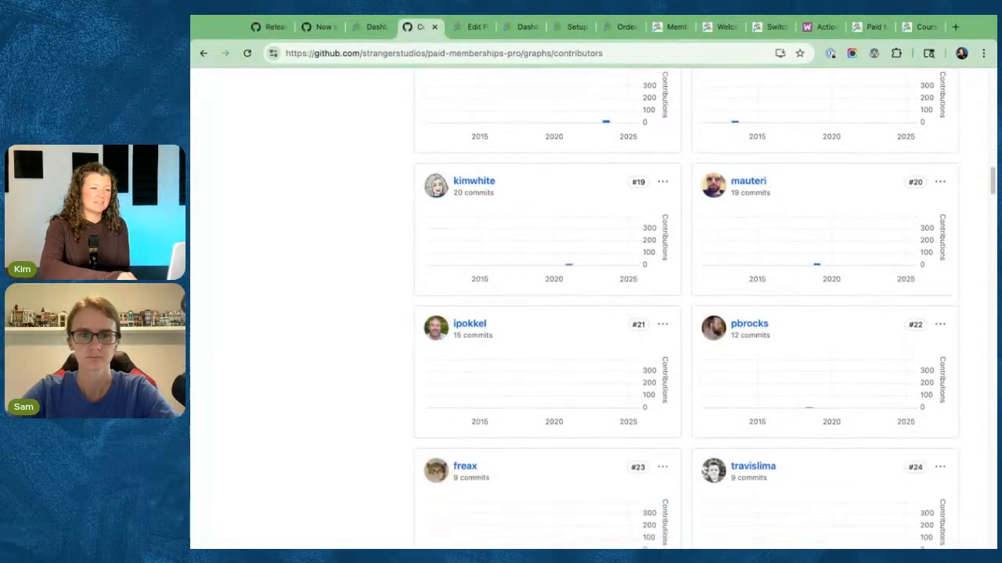
scroll(573, 308, "down", 2)
- Return to the 3.5 release notes and highlight the entries from the level ID error message wording through the last deprecation
left_click(256, 20)
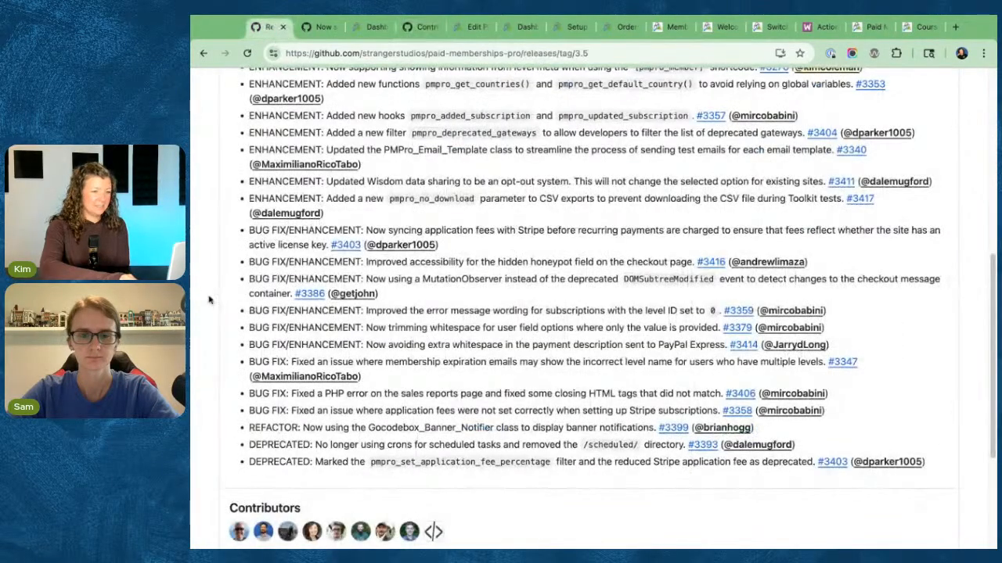
scroll(206, 303, "down", 1)
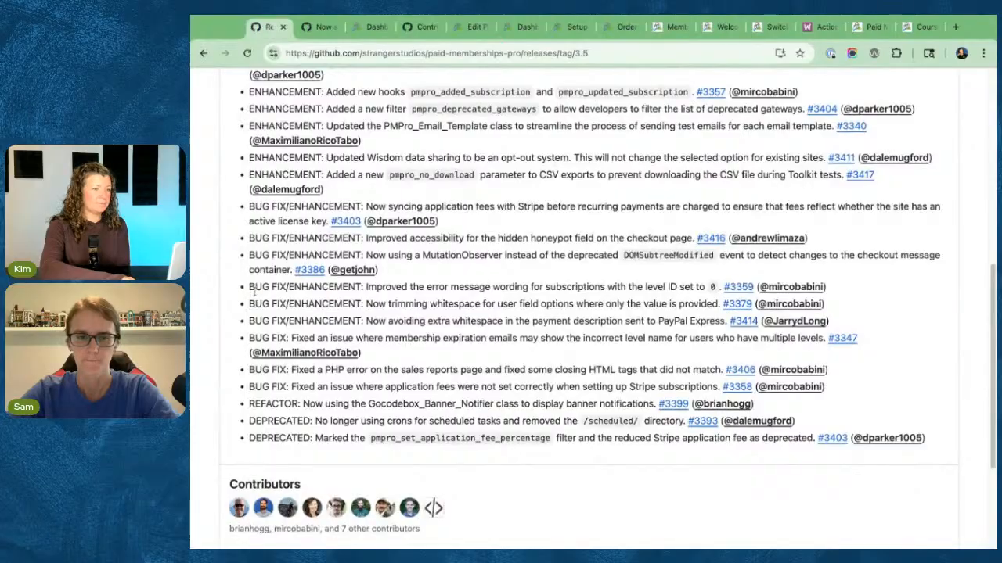
left_click_drag(250, 312, 250, 446)
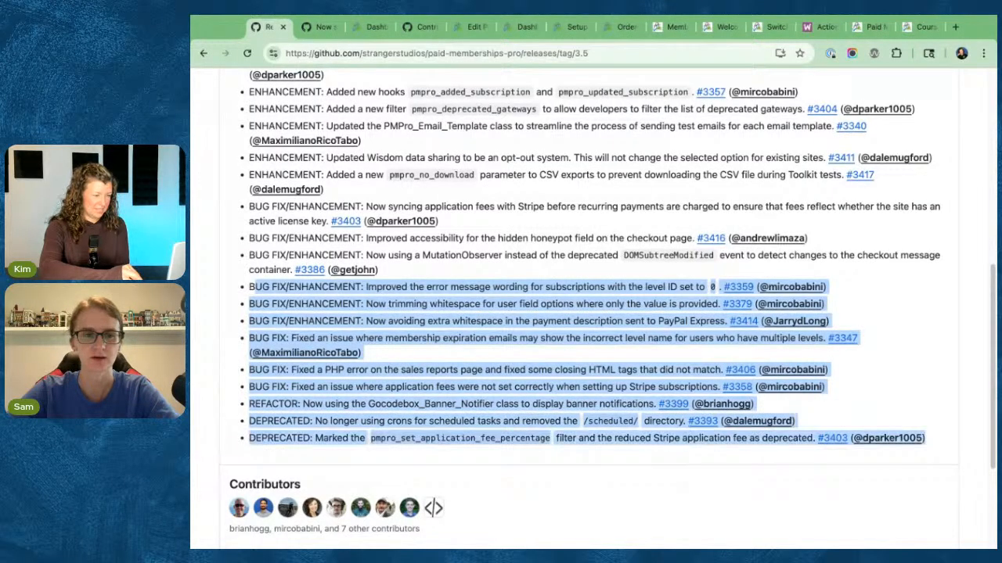
left_click(244, 382)
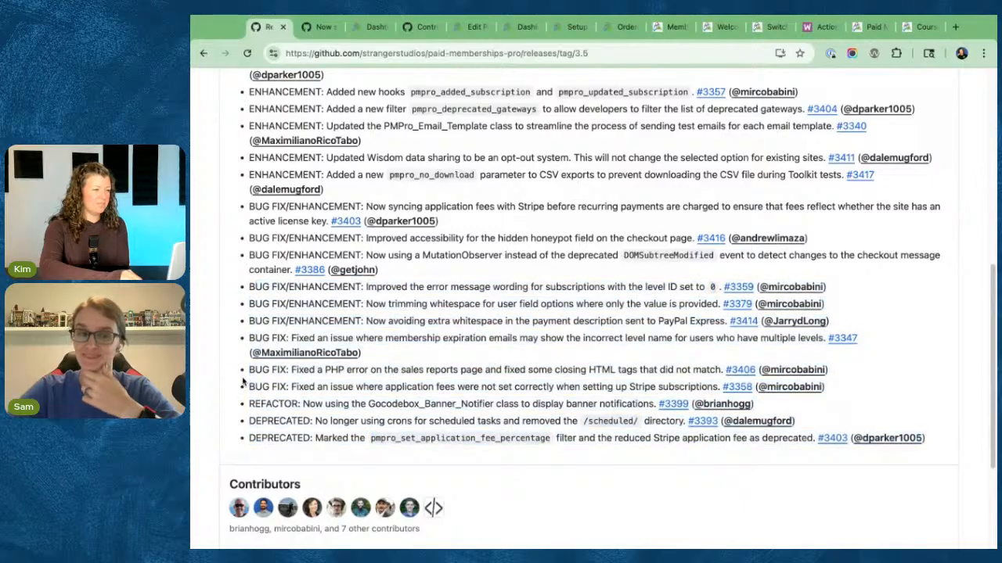
scroll(244, 383, "up", 10)
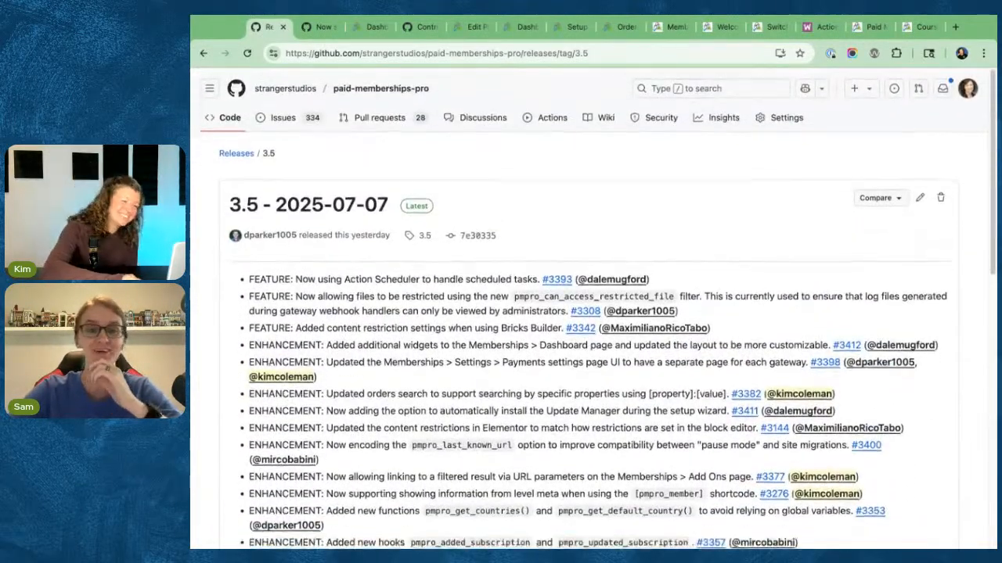
- Expand the collapsed WordPress admin menu on the test site and open the installed plugins list
left_click(370, 27)
left_click(204, 391)
left_click(201, 389)
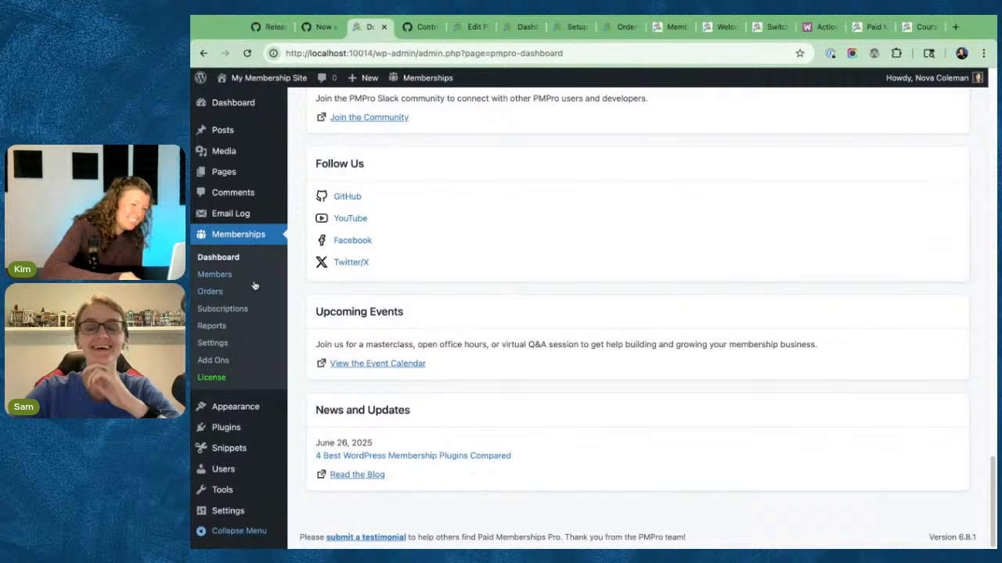
left_click(226, 427)
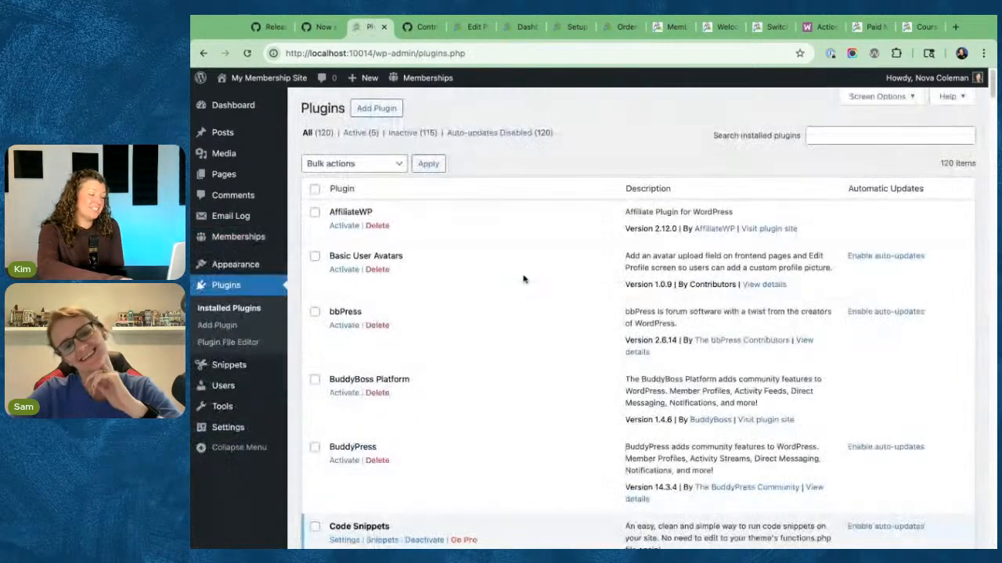
- Search the installed plugins for "elementor" and activate the Elementor plugin
left_click(829, 134)
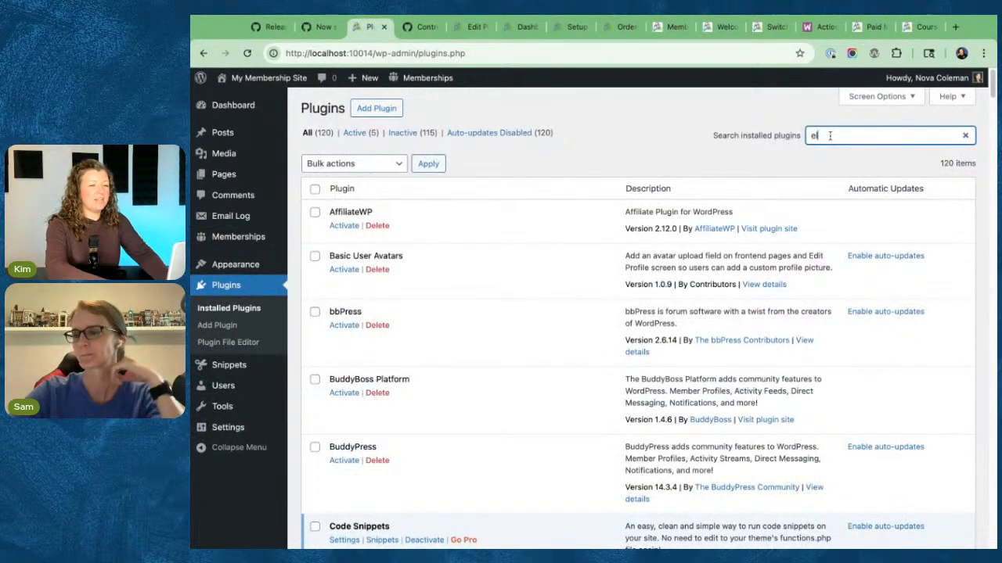
type("elemen")
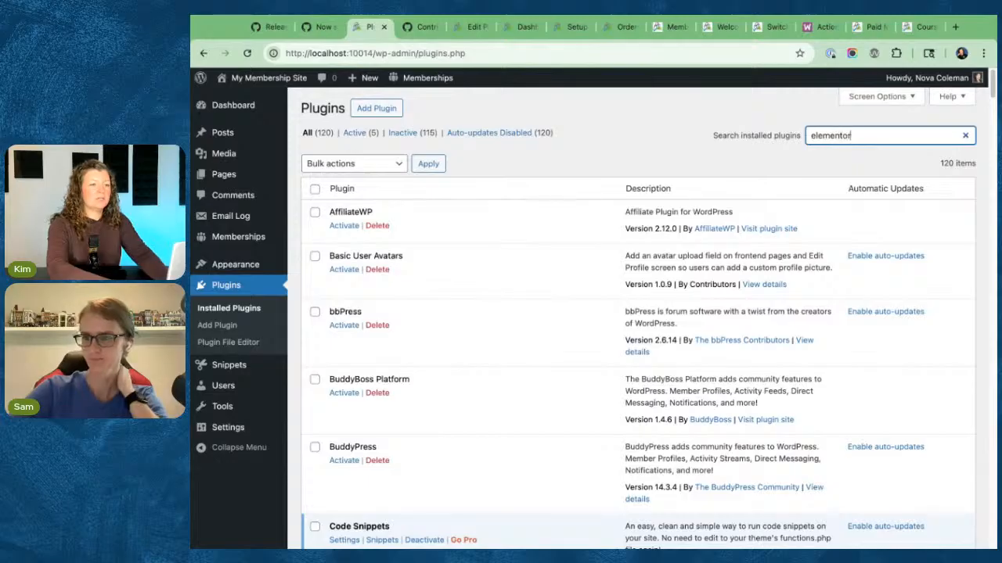
type("tor")
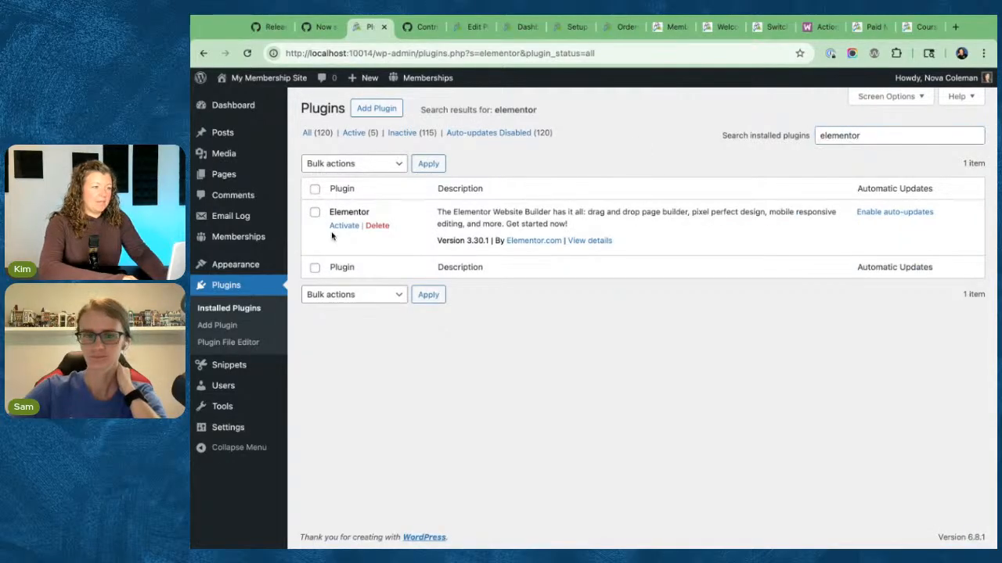
left_click(344, 226)
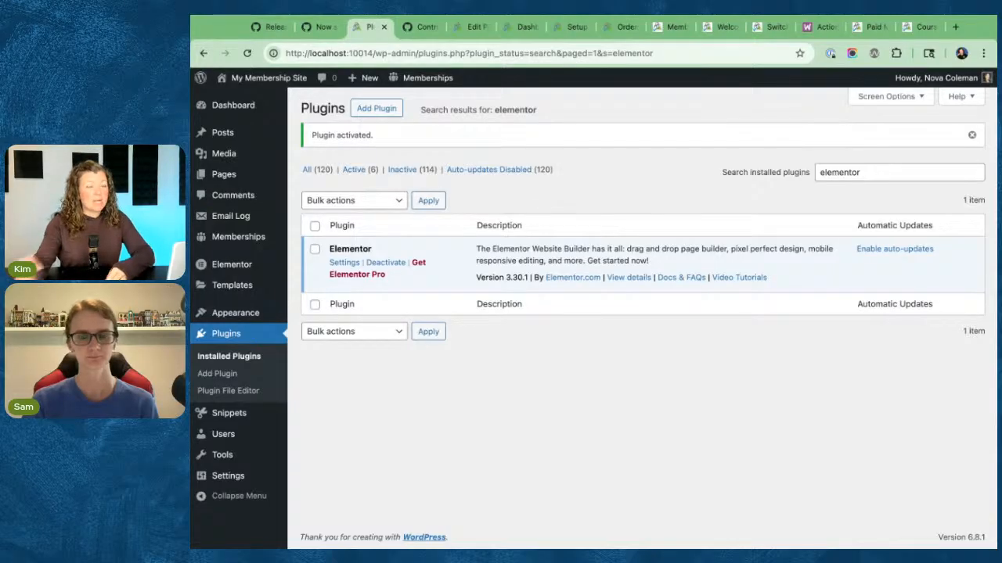
- Browse the site's pages and posts, and open the "Testing Membership Block" post for editing
left_click(223, 174)
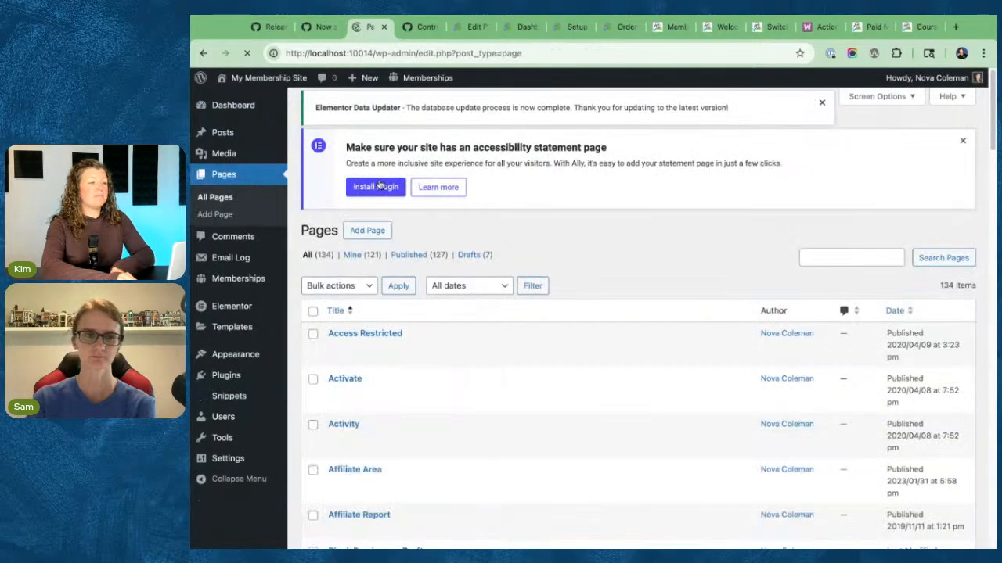
scroll(344, 361, "down", 5)
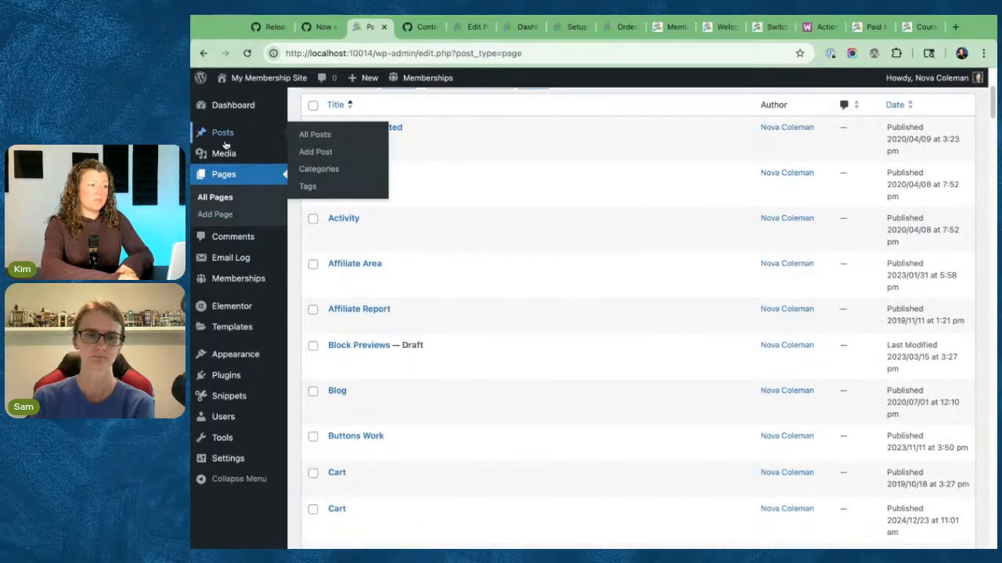
left_click(223, 133)
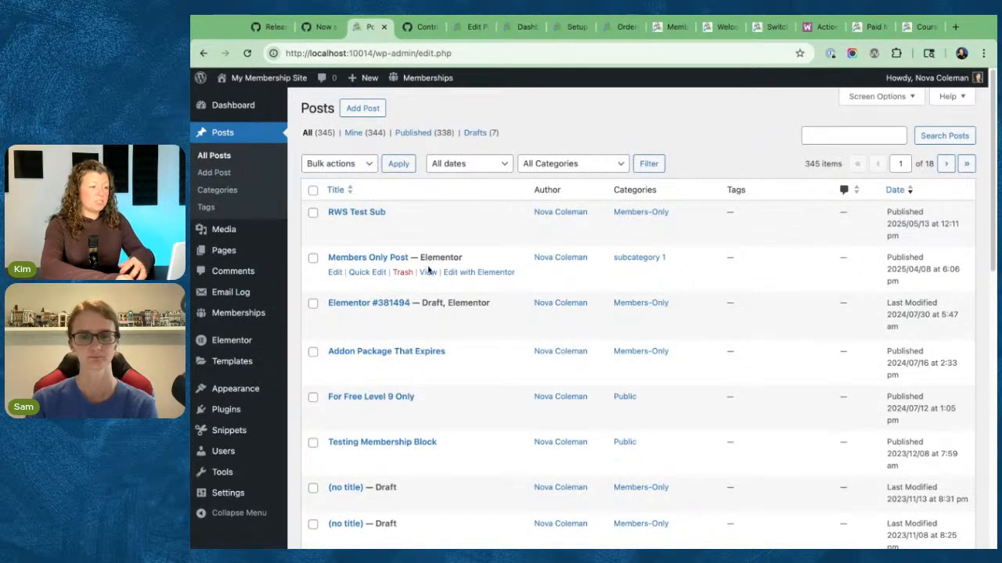
scroll(376, 297, "down", 3)
left_click(335, 307)
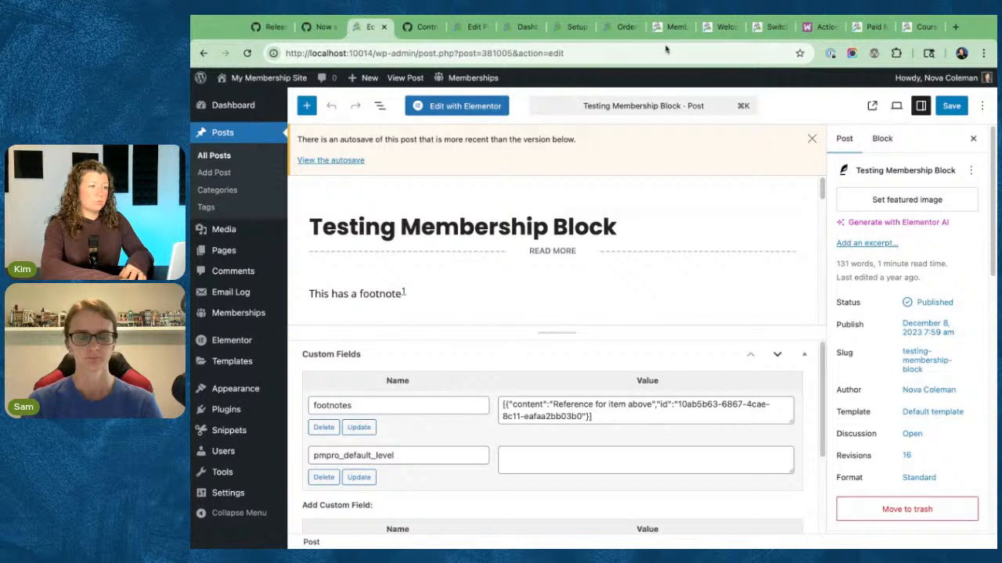
- Dismiss the autosave notice and select the Content Visibility Block containing the members-only paragraph that shows No Access
left_click(811, 139)
left_click(496, 286)
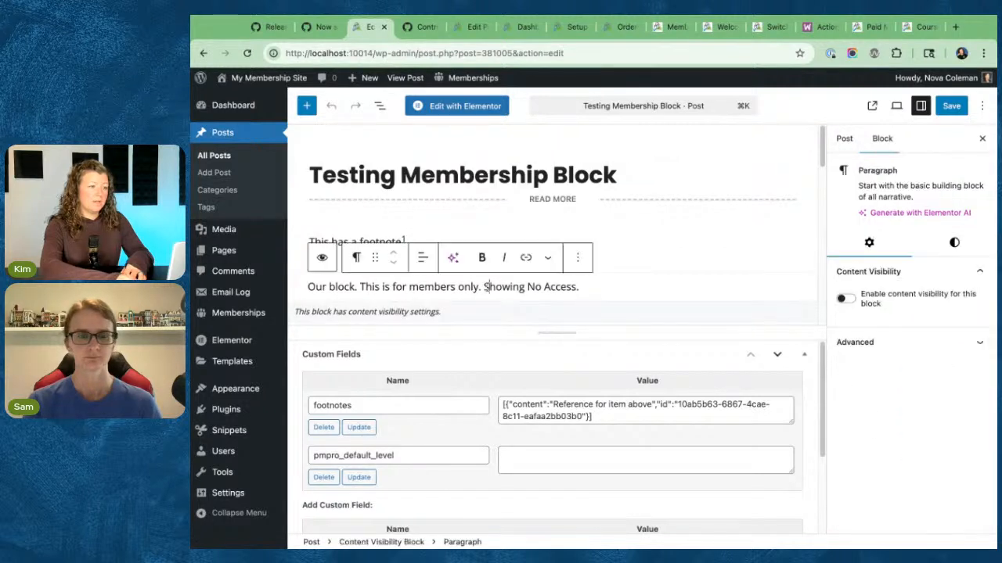
scroll(508, 274, "down", 1)
left_click(518, 269)
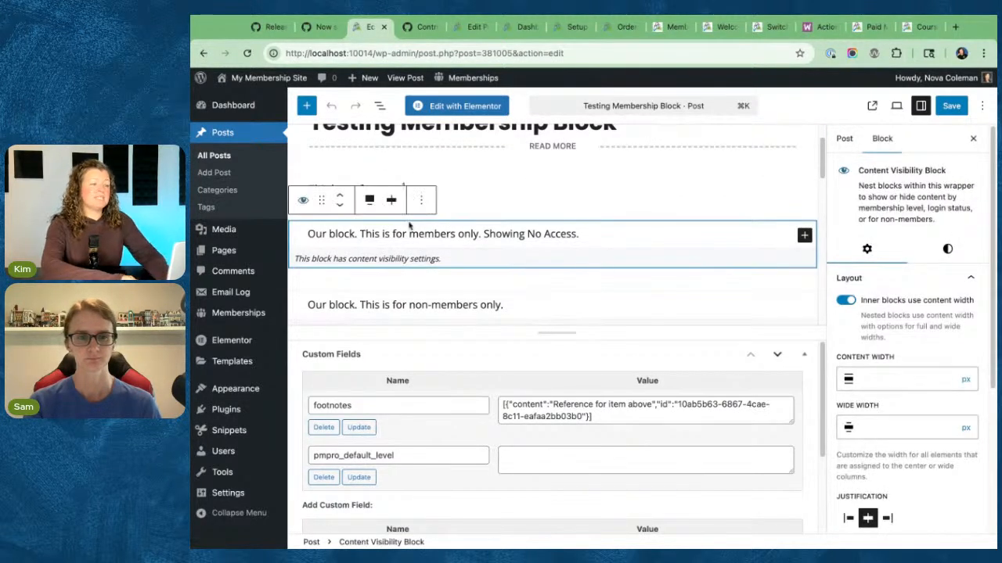
- Collapse the Custom Fields section and shrink its pane to give the post content more room
left_click(421, 200)
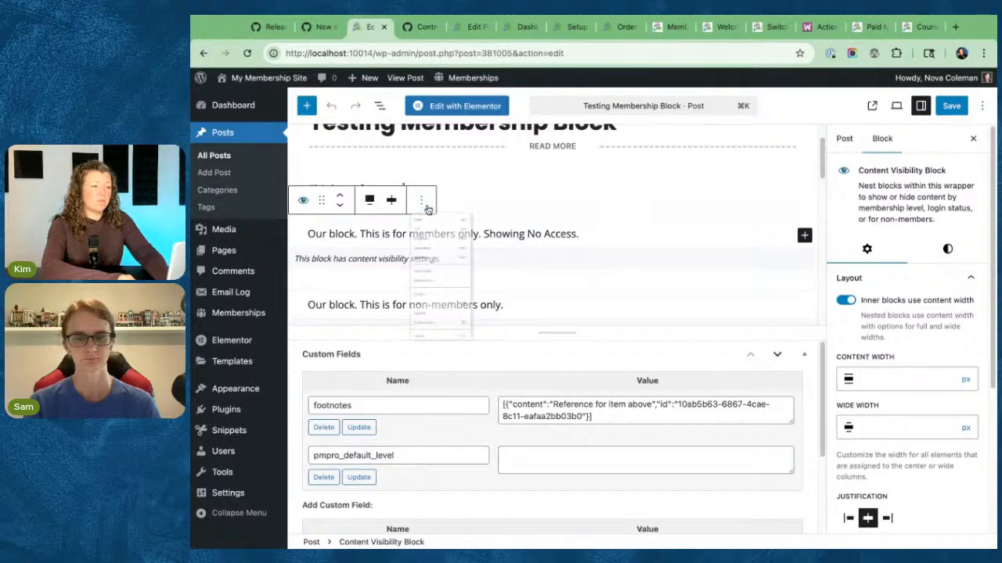
triple_click(859, 173)
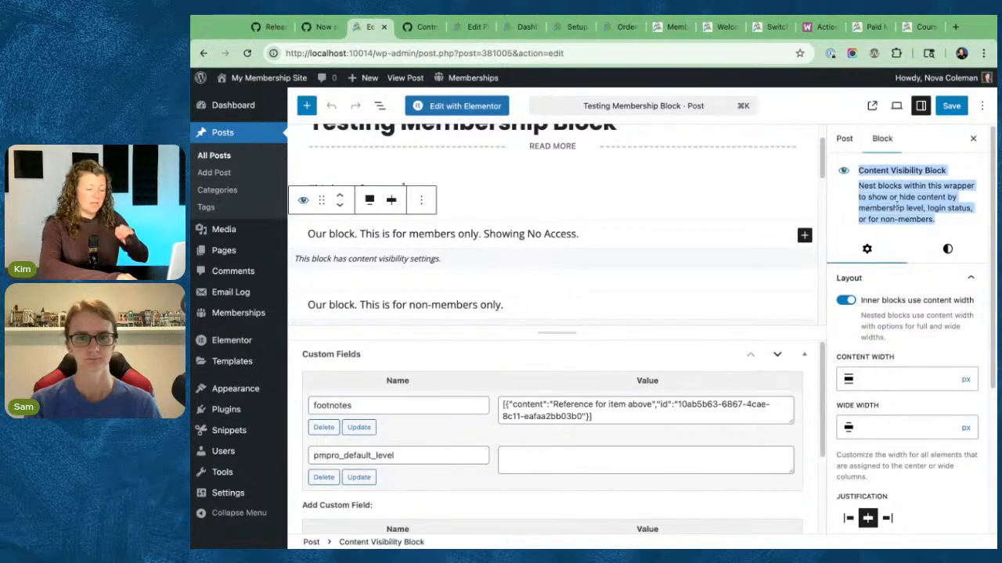
left_click(805, 353)
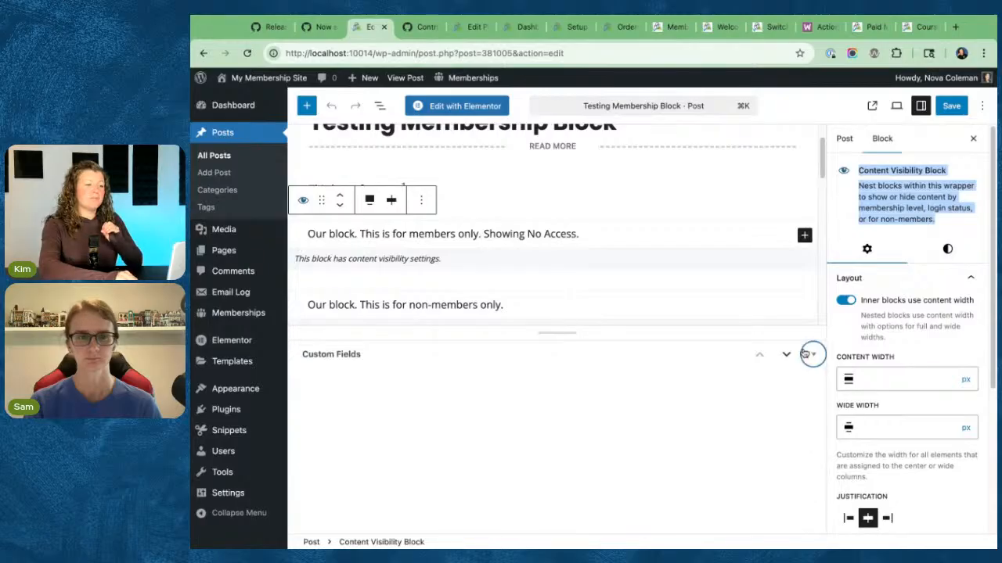
scroll(727, 257, "down", 2)
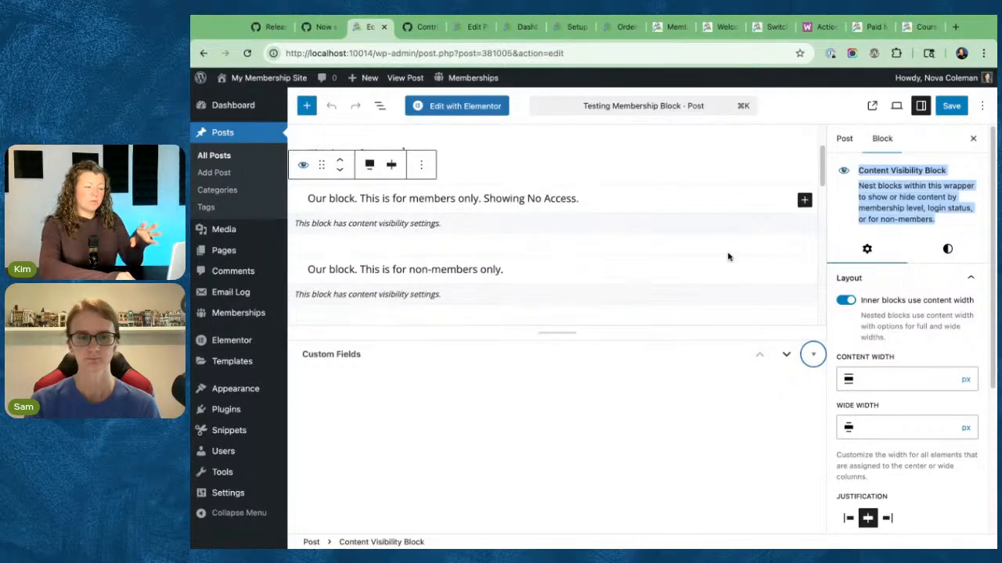
left_click(552, 333)
scroll(543, 343, "up", 1)
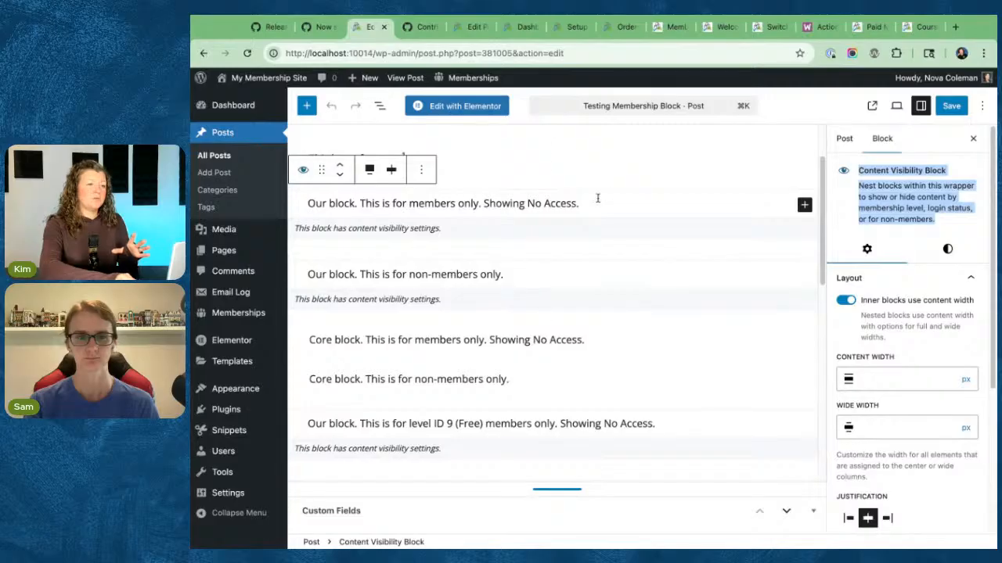
- Insert a new Content Visibility Block directly below the "This has a footnote" paragraph
left_click(553, 149)
key("Return")
type("/conte")
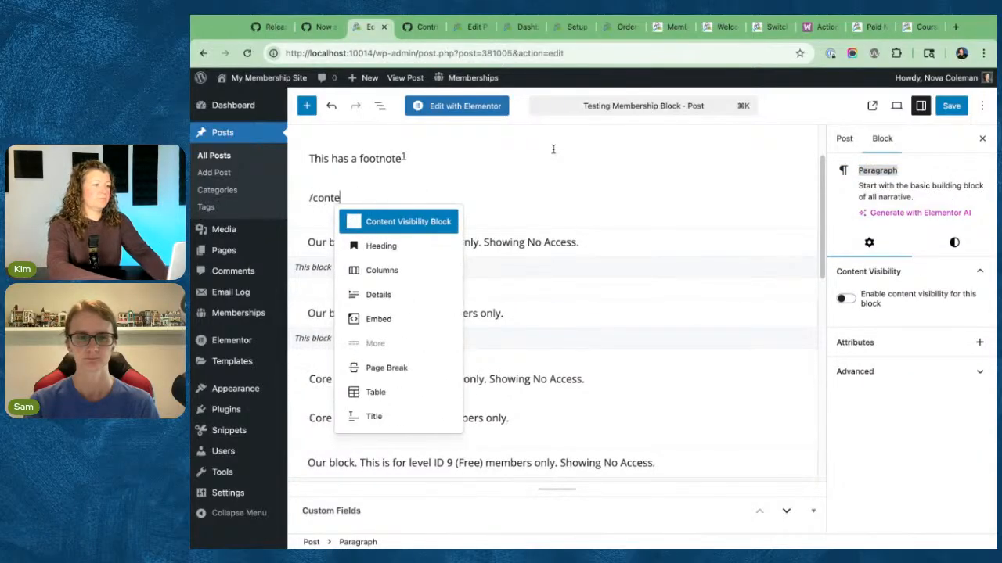
key("Return")
- Try the new block's Show audiences, choosing Specific Membership Levels and then Logged-In Users, and set the no access message to Yes
left_click(941, 280)
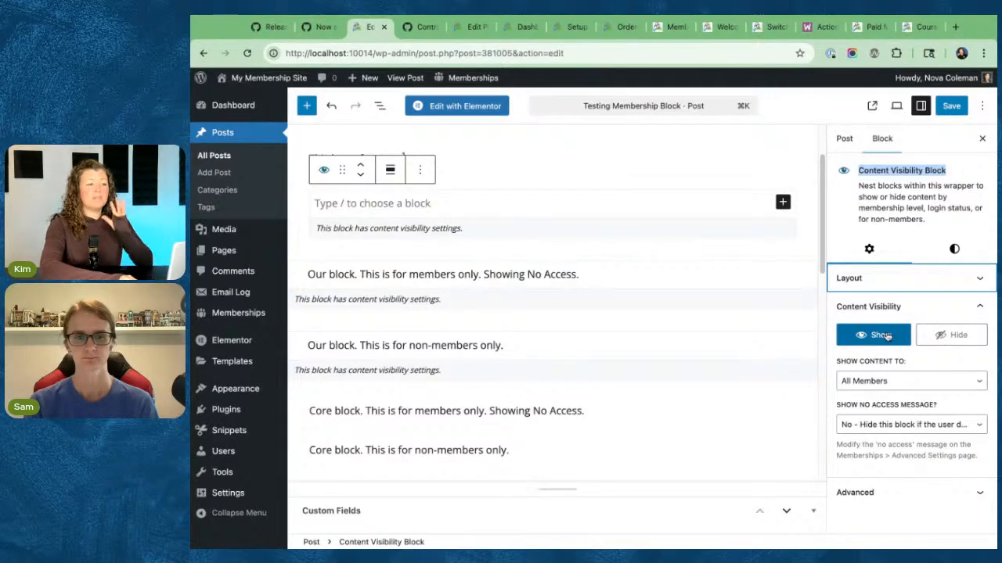
left_click(975, 339)
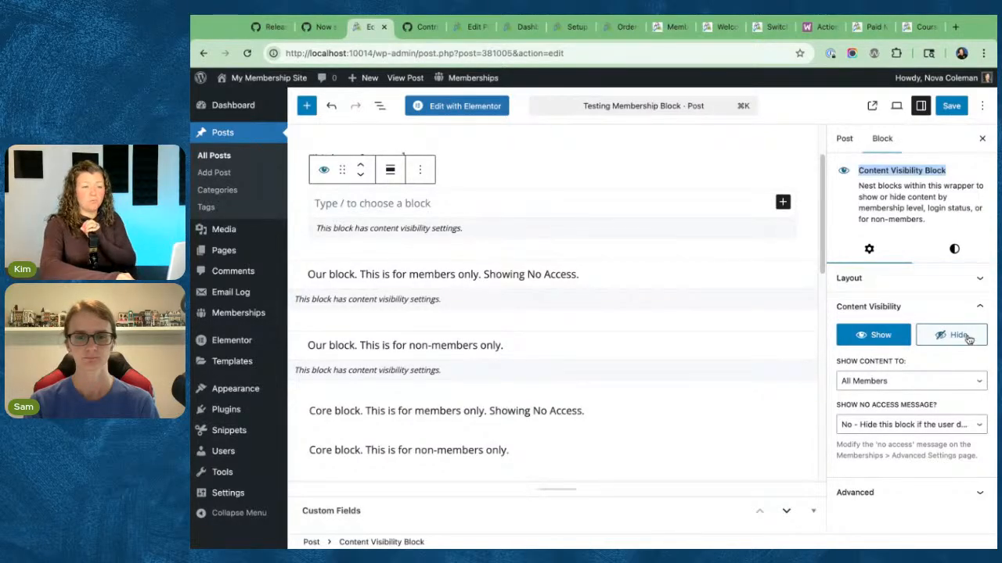
left_click(883, 340)
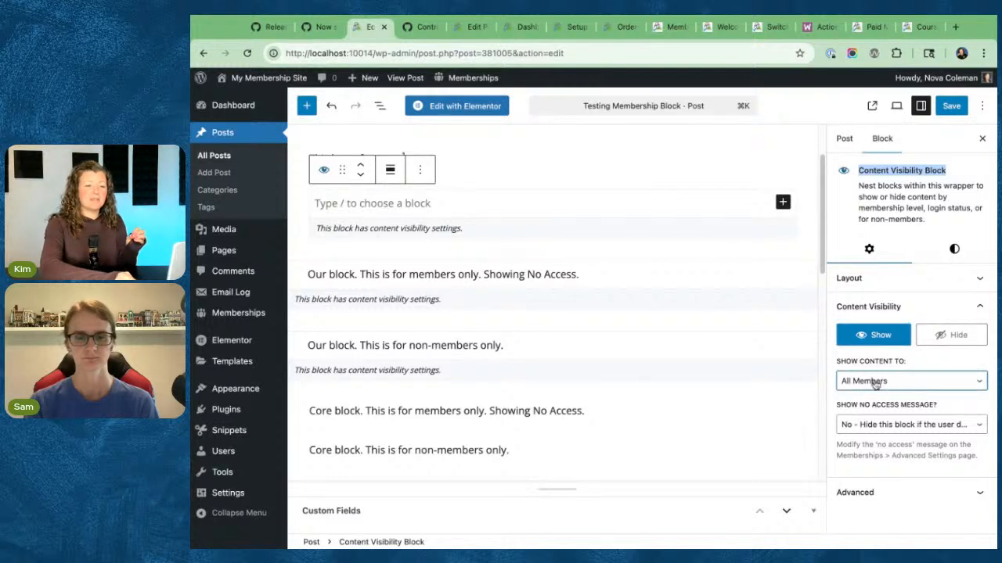
left_click(883, 397)
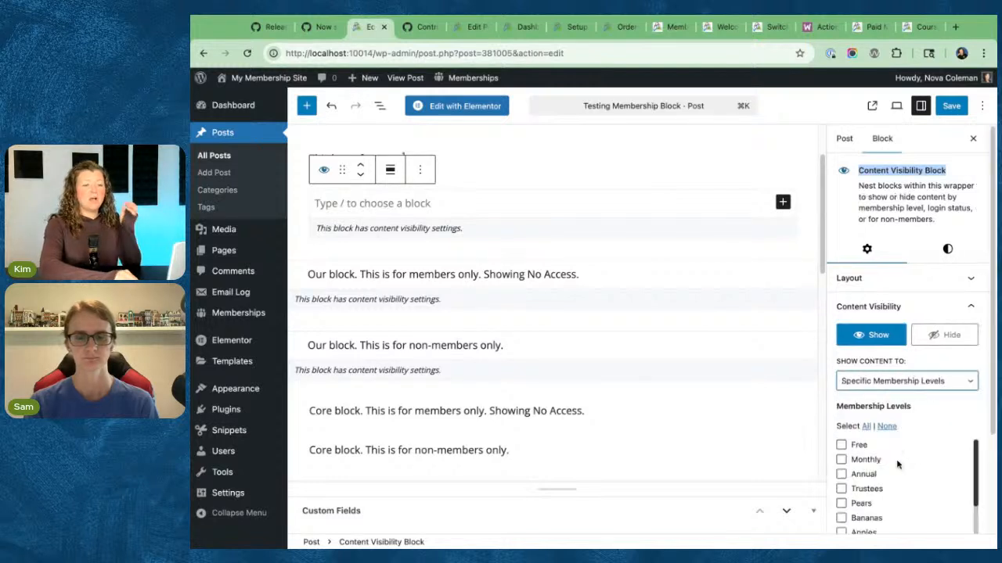
left_click(892, 386)
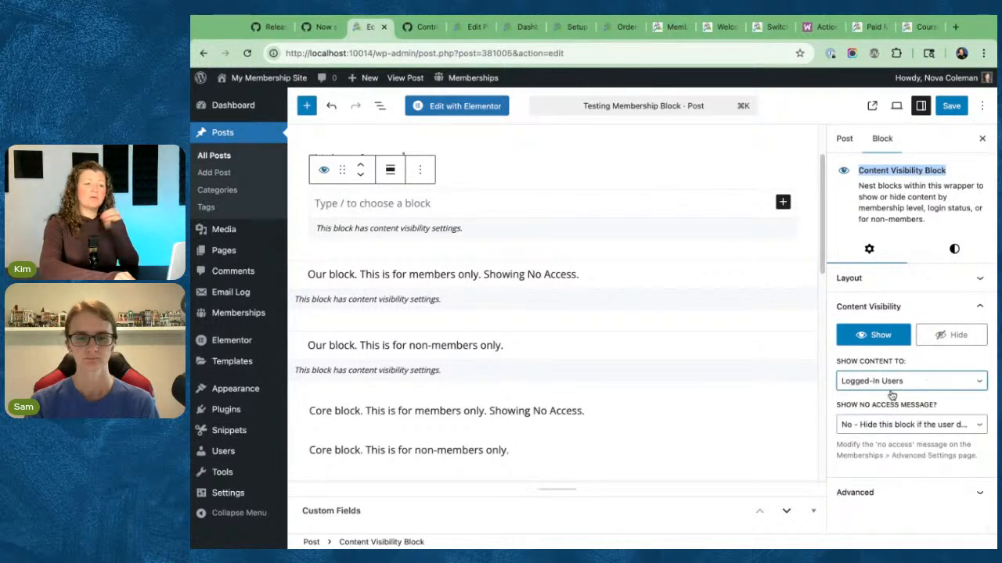
left_click(853, 423)
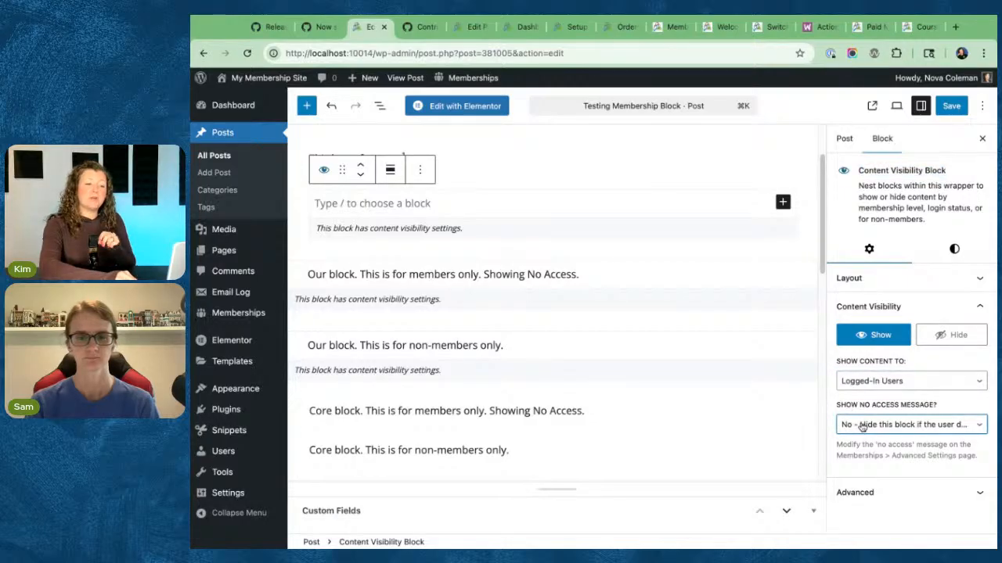
left_click(879, 407)
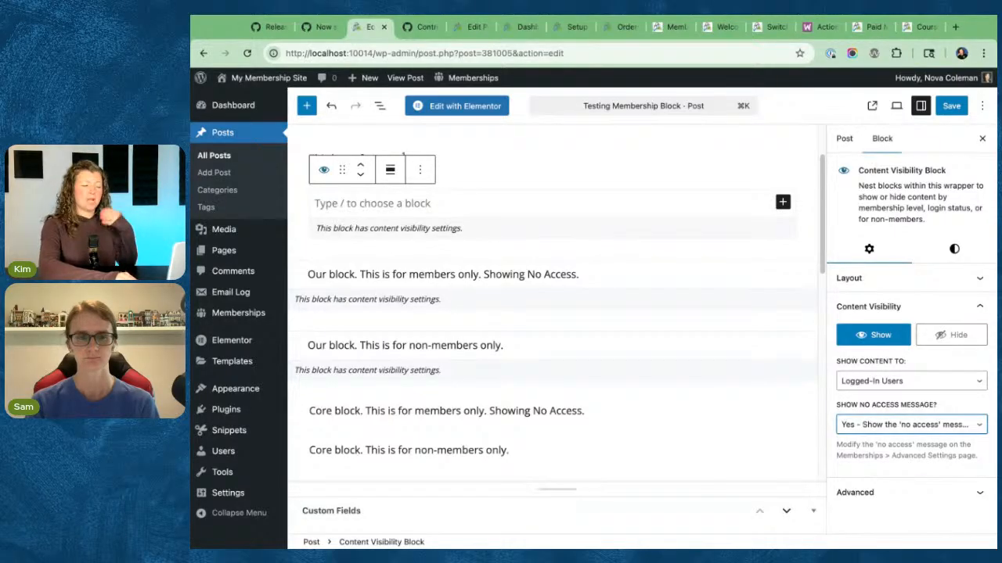
- Switch the new block to hide content, trying Specific Membership Levels and All Members before choosing Logged-In Users
left_click(951, 335)
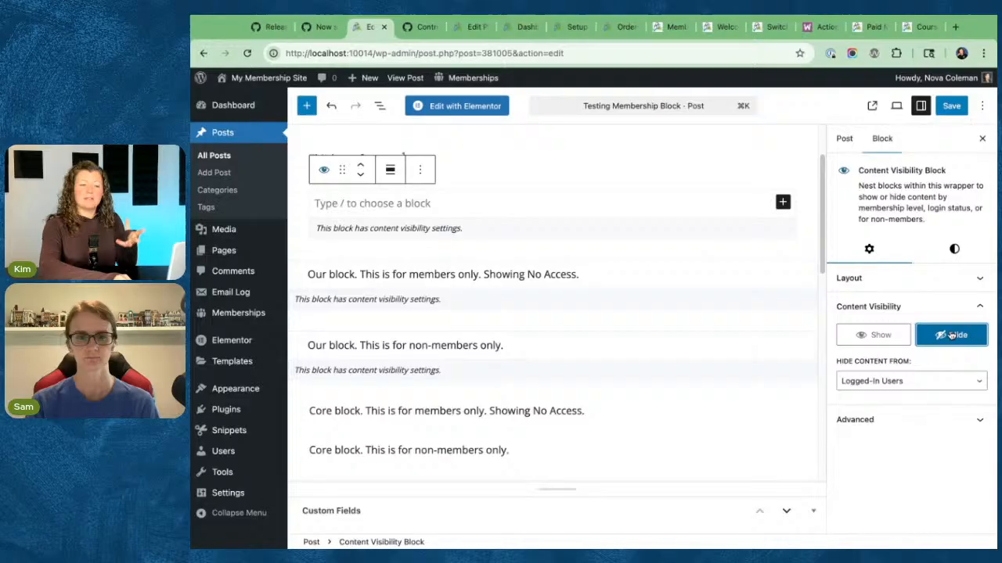
left_click(901, 387)
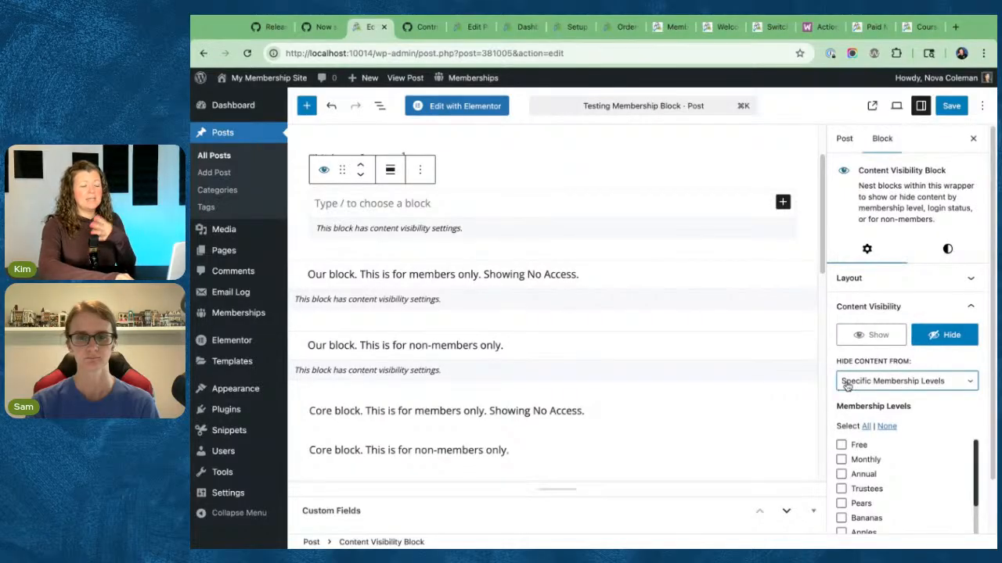
left_click(859, 386)
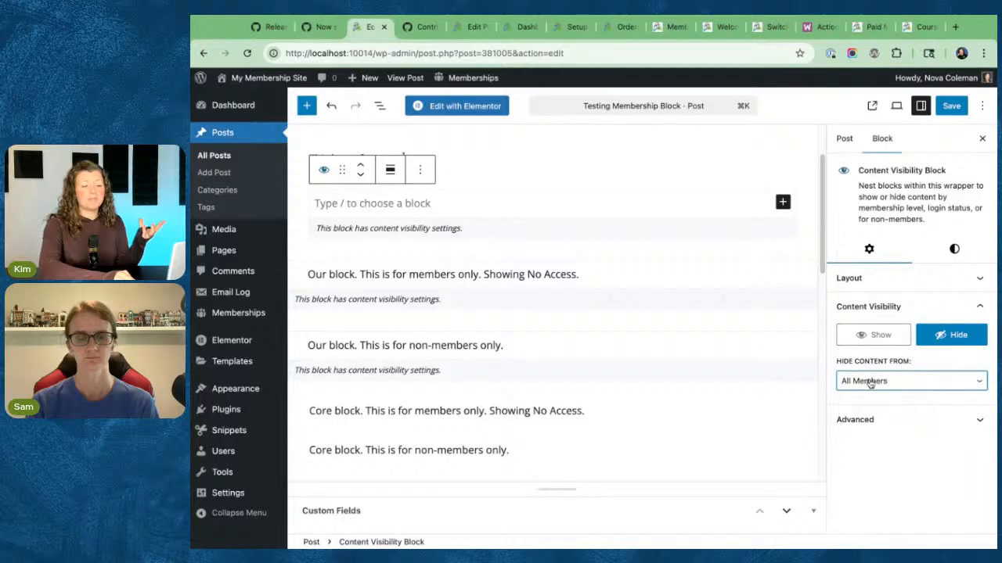
left_click(827, 368)
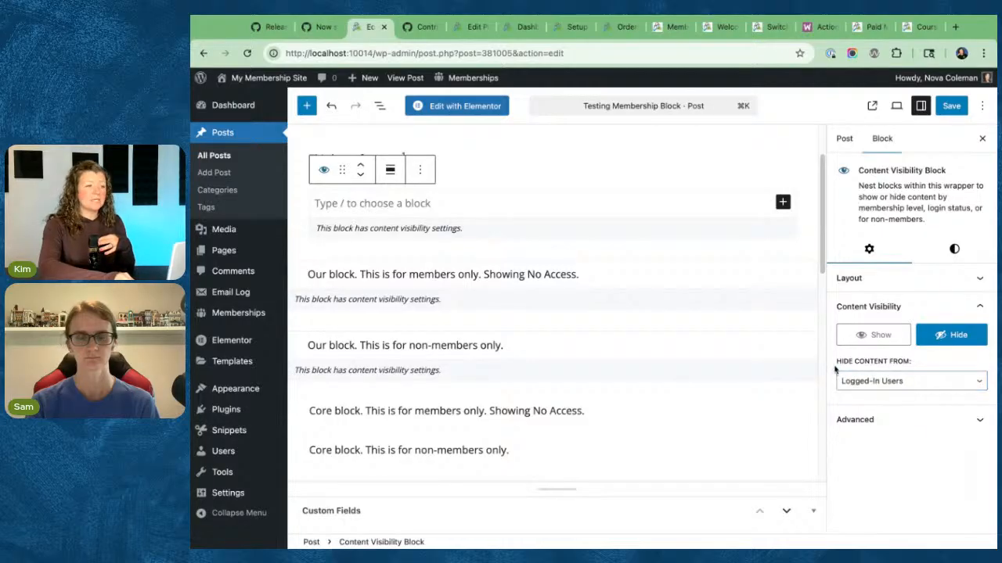
- Enable content visibility on the "This has a footnote" core paragraph block
left_click(559, 242)
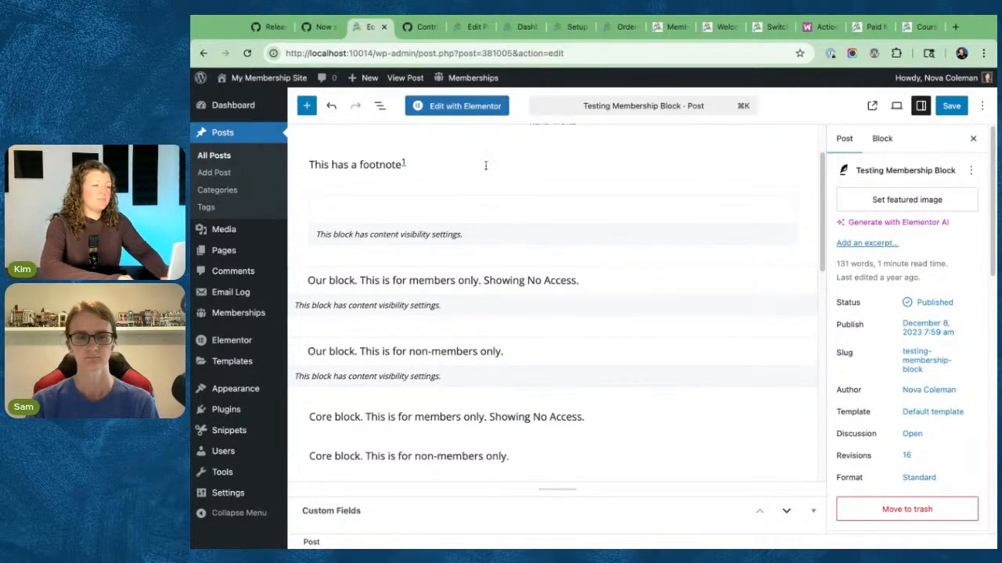
left_click(486, 163)
key("Up")
key("Down")
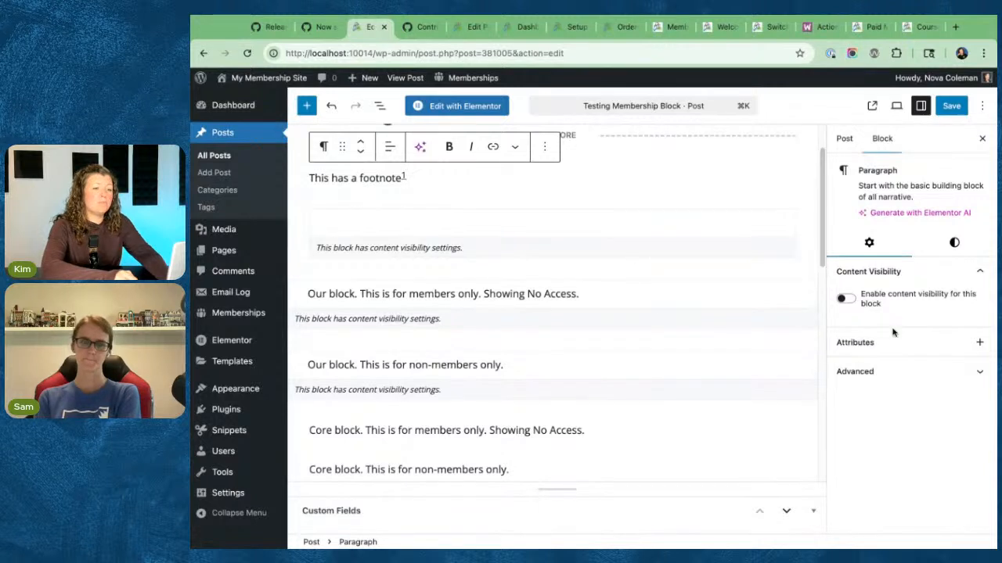
left_click(845, 299)
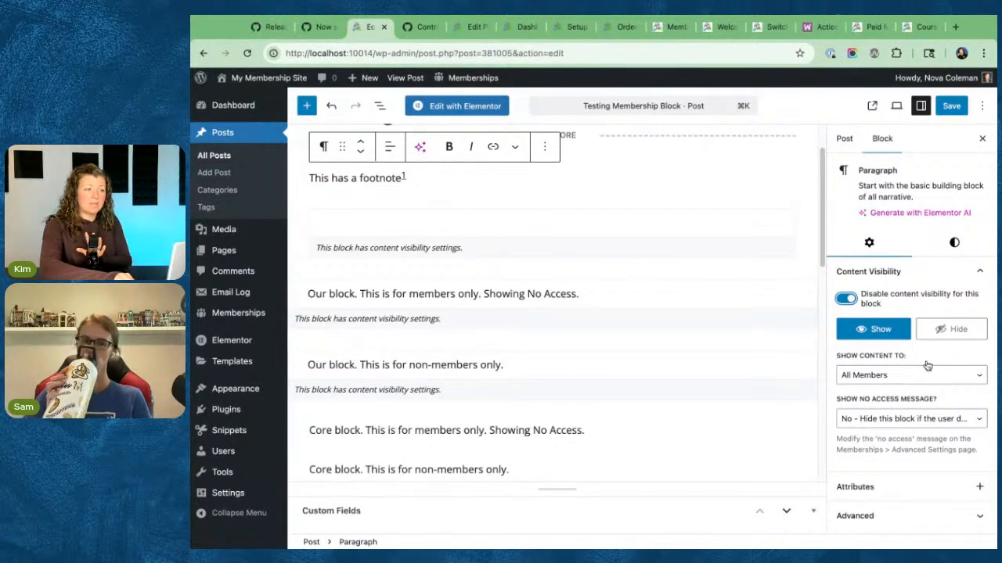
- Open the post in the Elementor editor and select its text editor widget
left_click(483, 107)
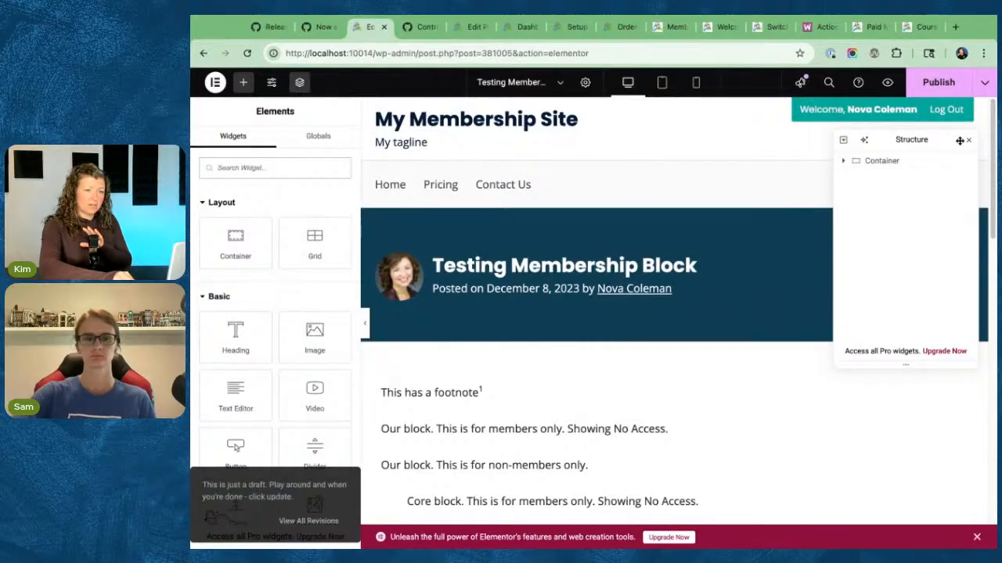
scroll(501, 356, "down", 3)
left_click(514, 301)
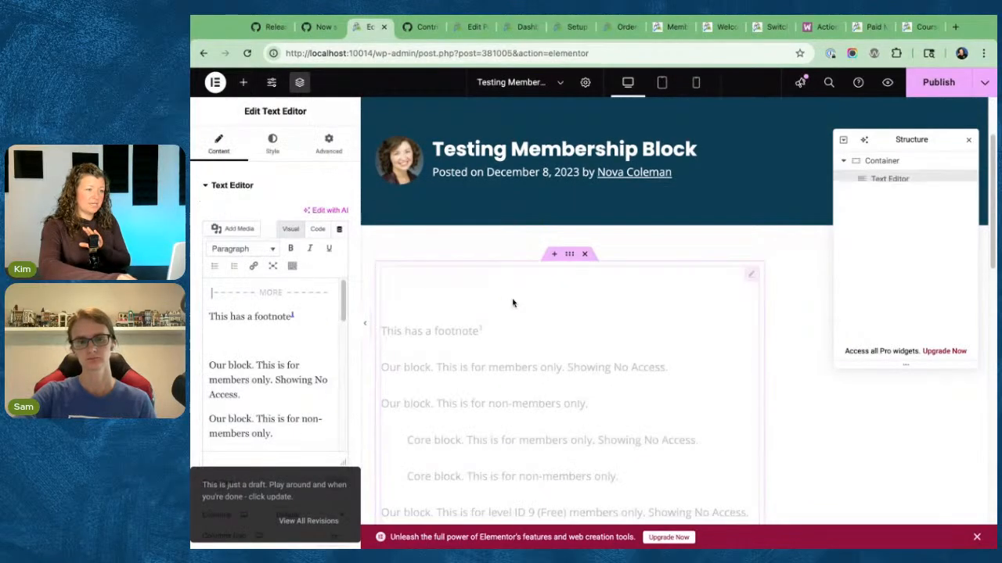
- Add a grid container with two columns and one row below the post's text
scroll(512, 298, "down", 7)
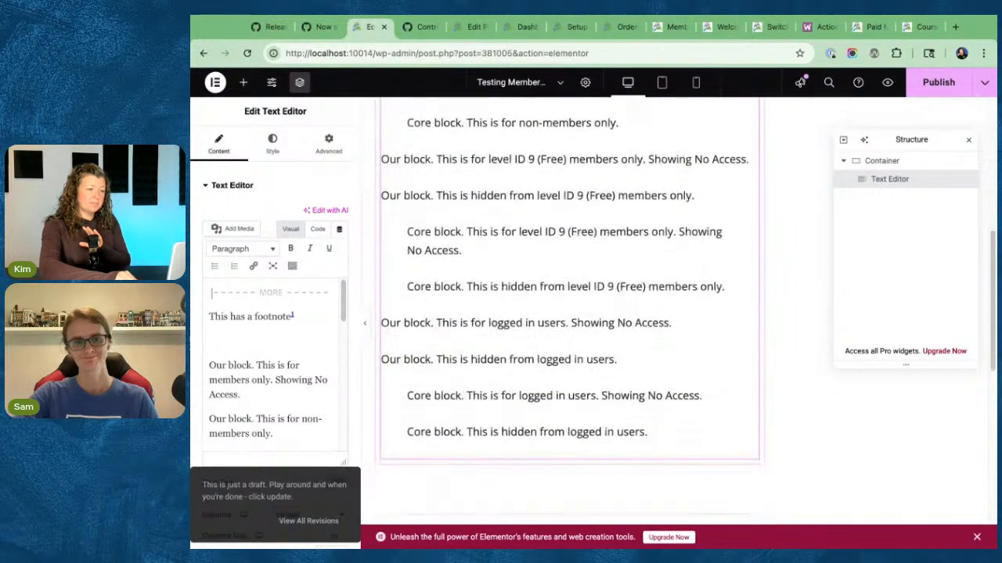
left_click(542, 302)
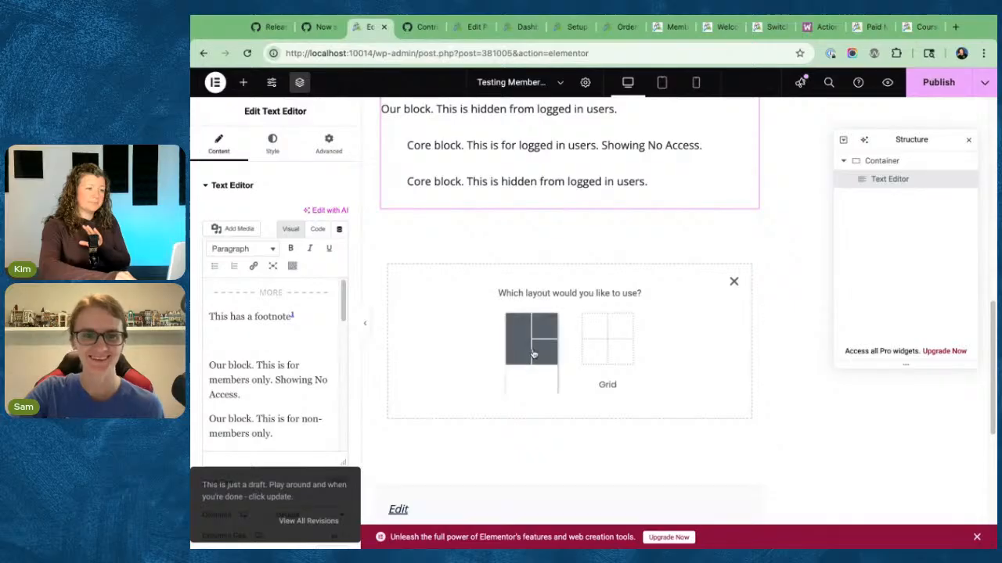
left_click(617, 354)
left_click(433, 327)
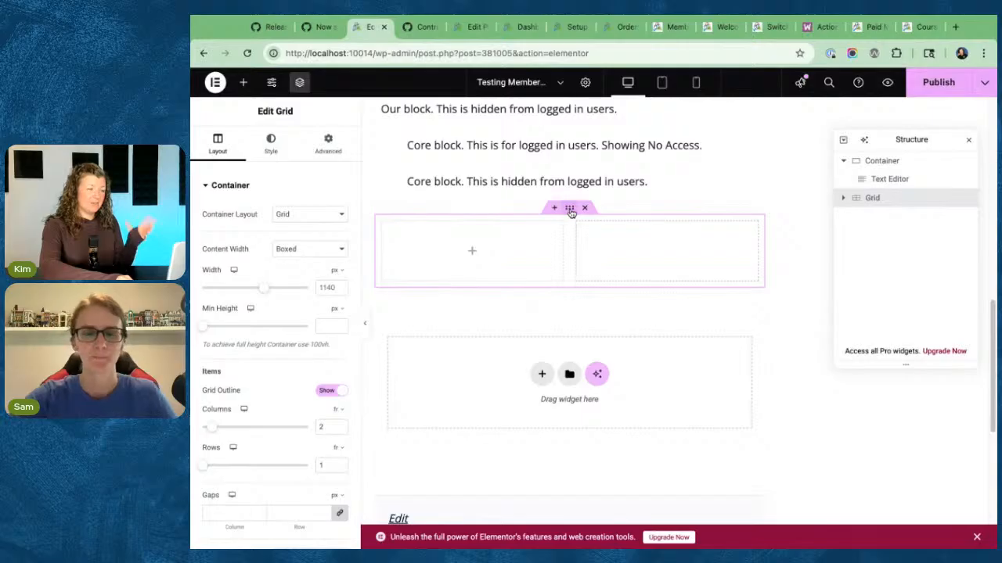
- Enable Paid Memberships Pro module visibility in the grid container's advanced settings
left_click(325, 144)
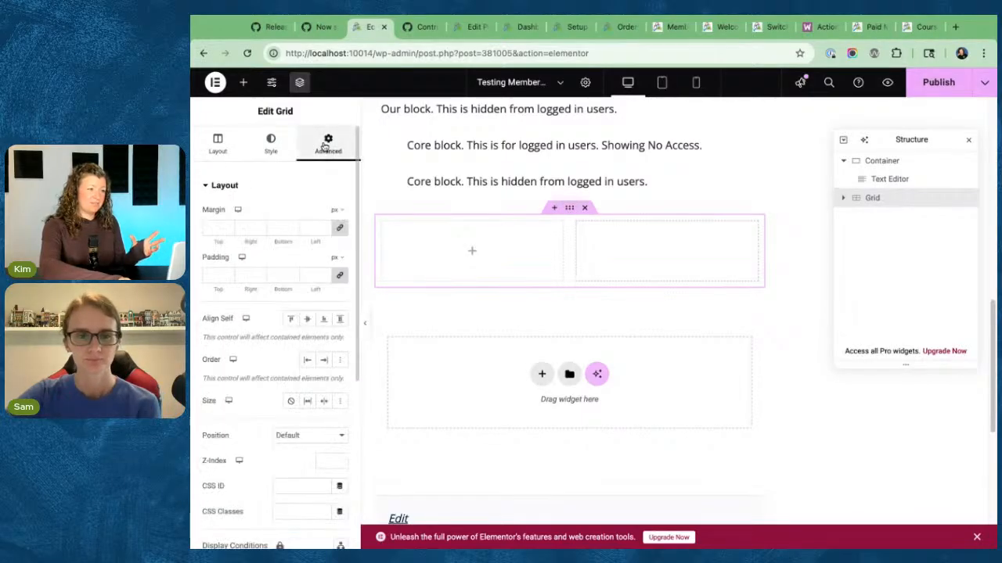
left_click(219, 186)
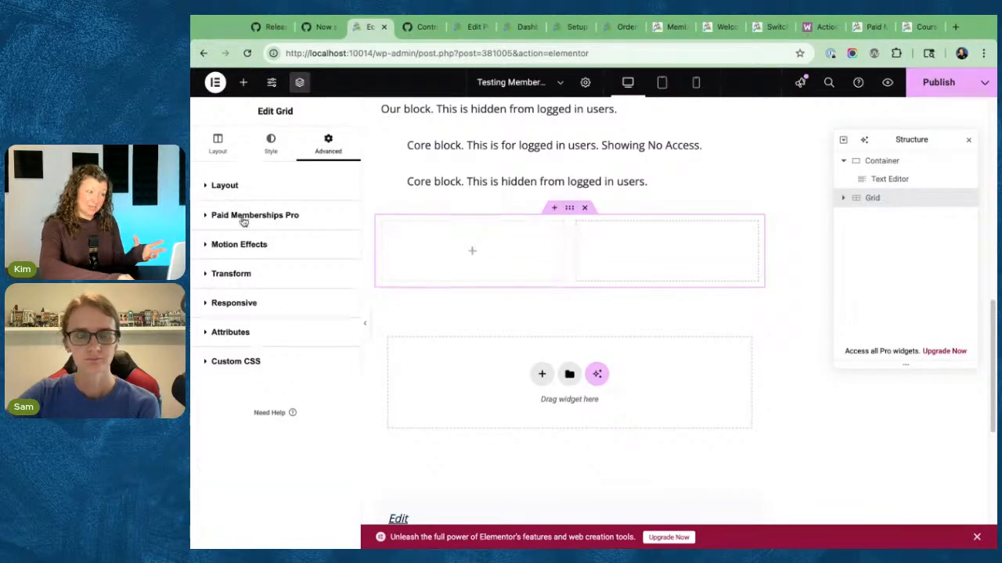
left_click(235, 217)
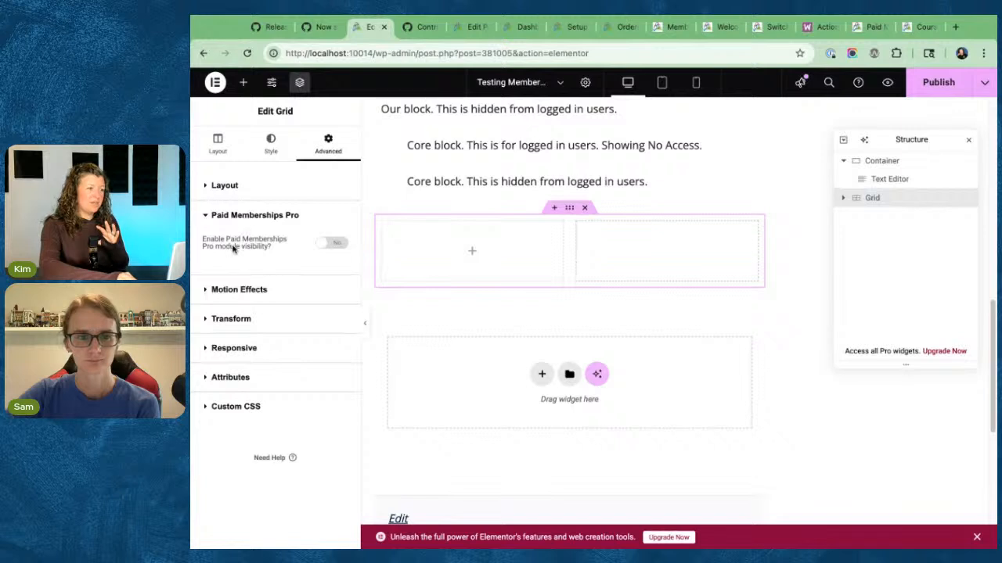
triple_click(200, 242)
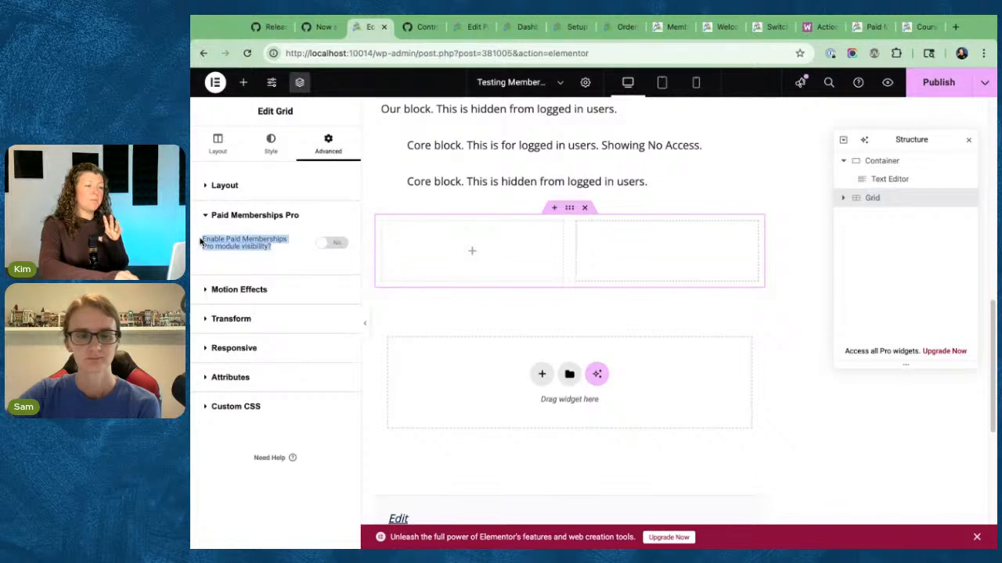
left_click(254, 247)
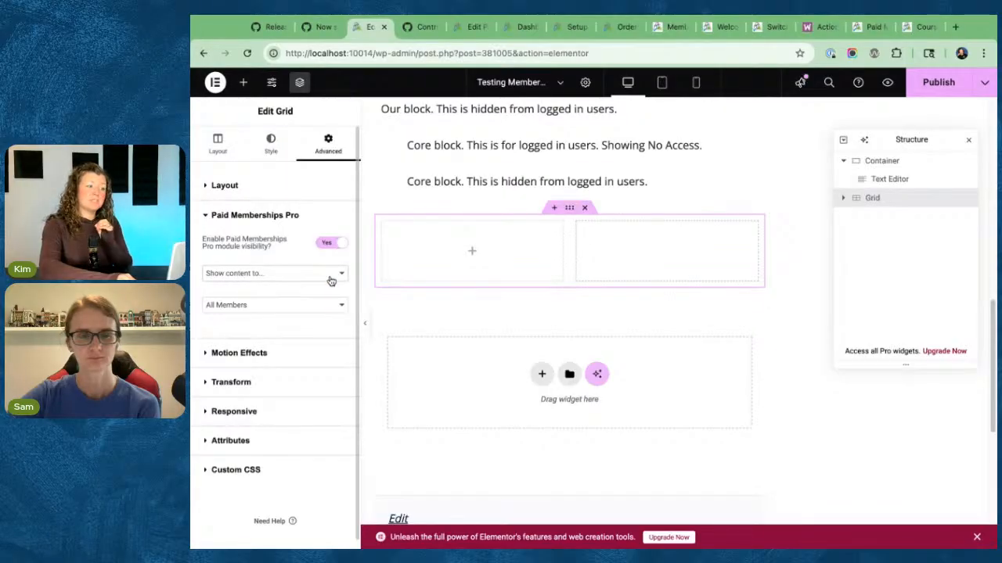
- Set the grid to hide content, trying Logged-In Users and All Members before choosing Specific Membership Levels
left_click(320, 314)
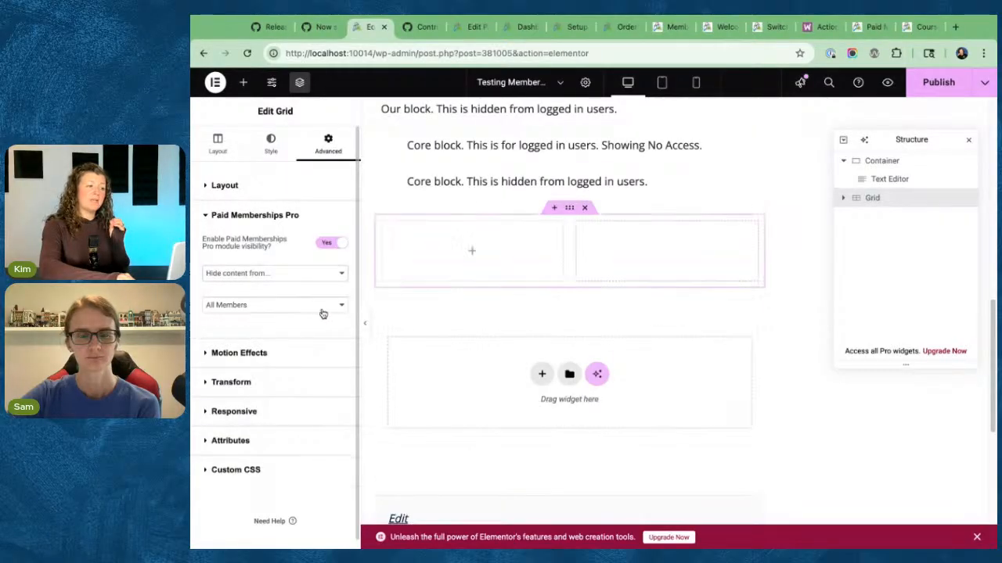
left_click(286, 302)
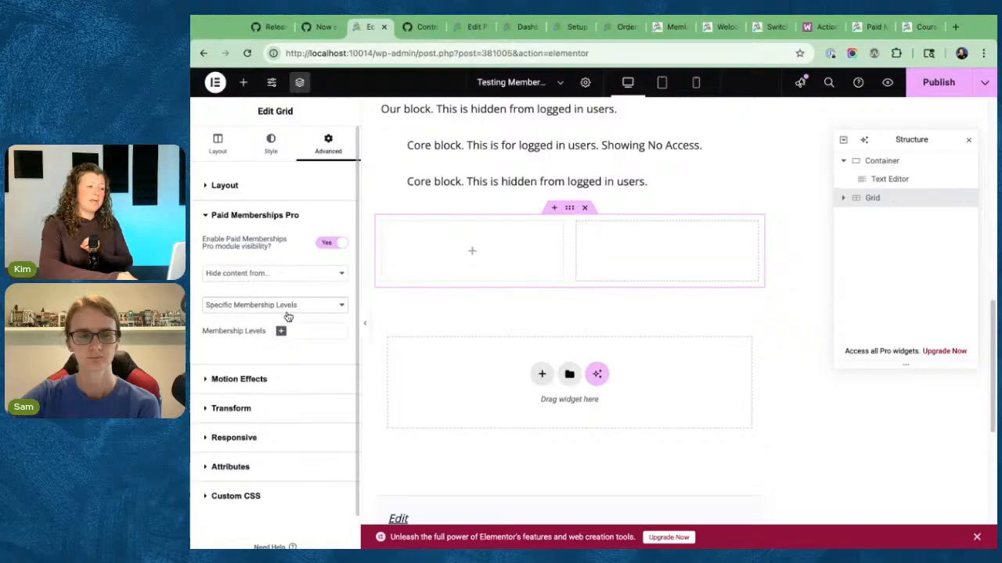
left_click(275, 309)
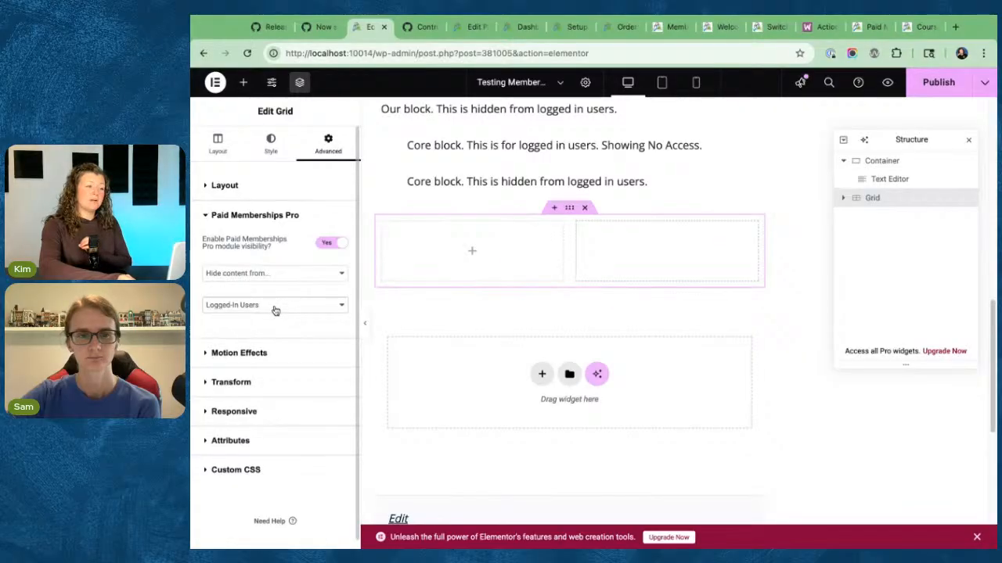
left_click(275, 306)
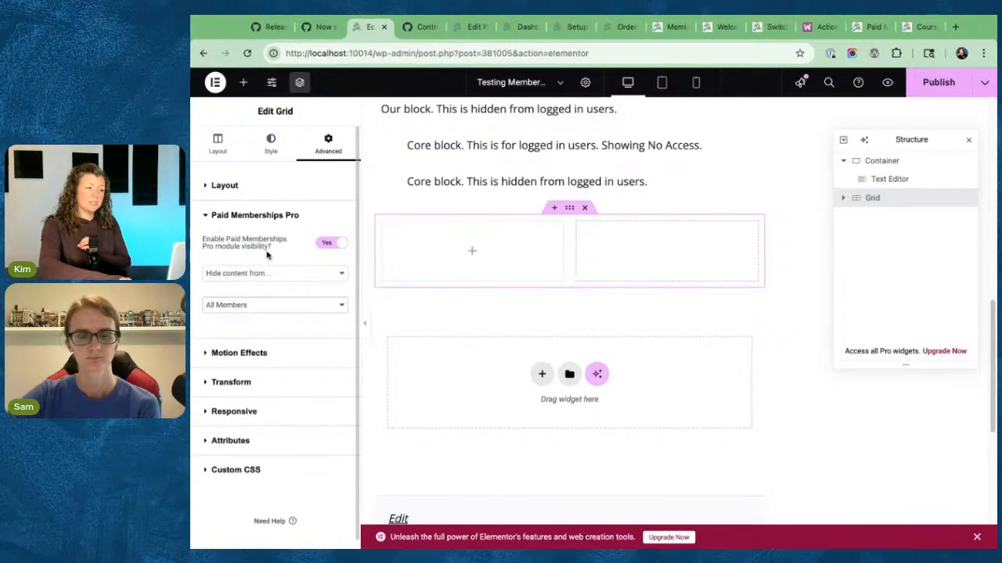
left_click(303, 315)
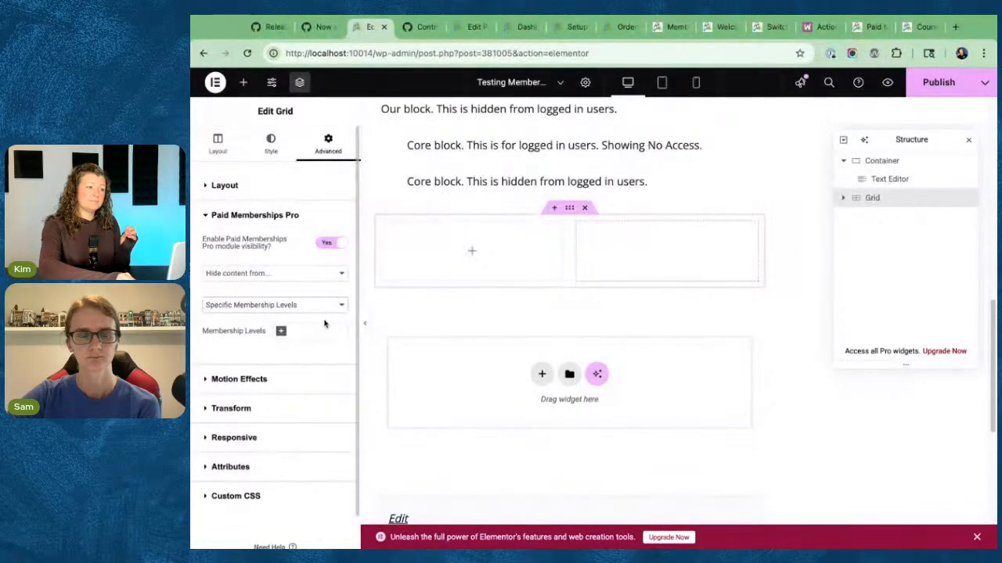
- Select the Free membership level for the grid's restriction and change its mode to show content
left_click(313, 335)
left_click(306, 281)
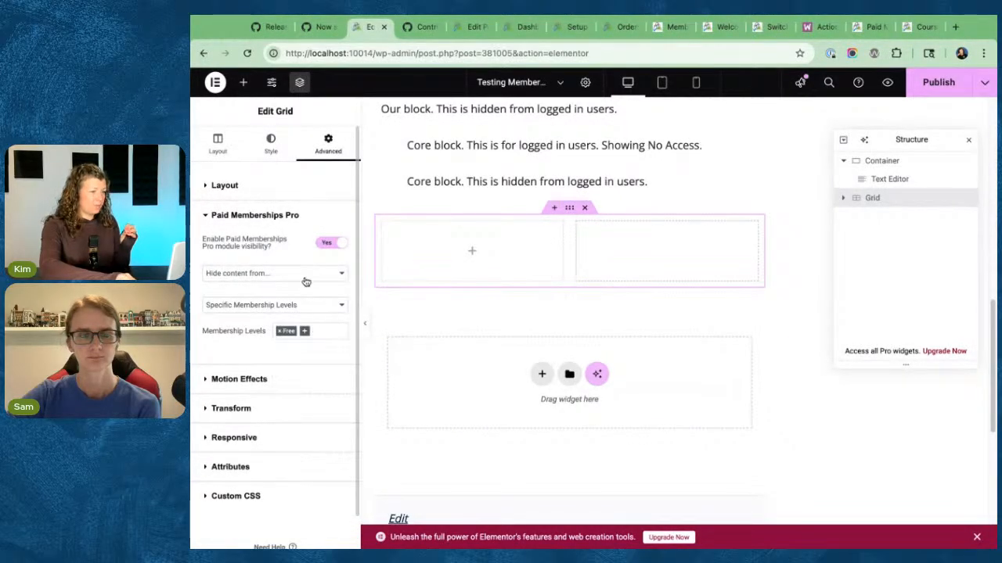
left_click(306, 273)
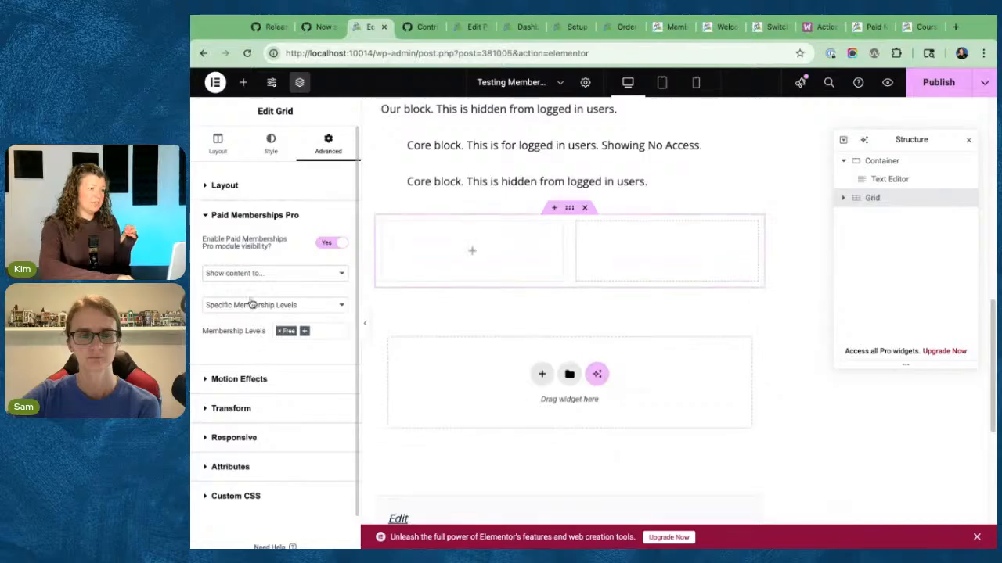
- Try All Members as the grid's audience, return to Specific Membership Levels and add the Trustees level
left_click(252, 307)
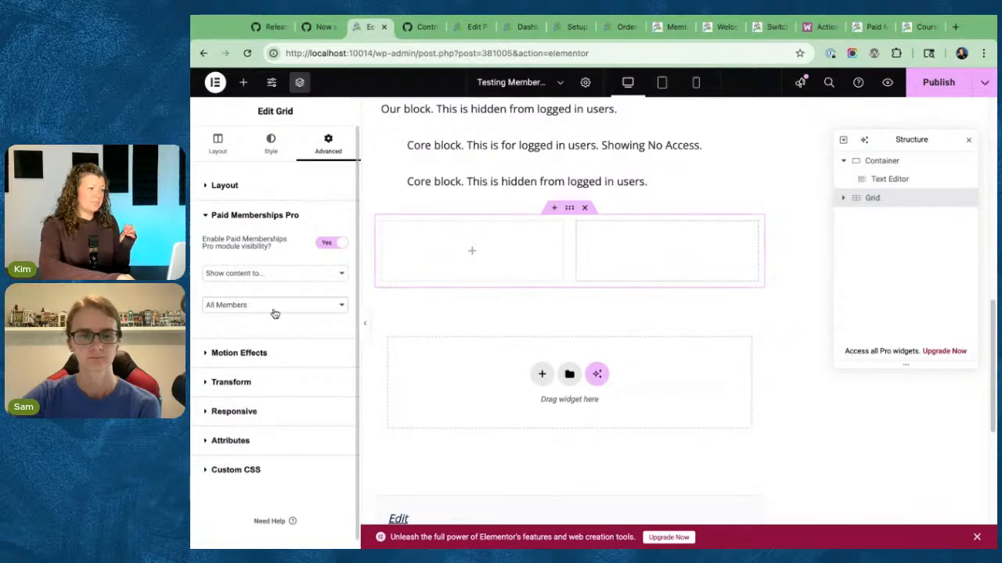
left_click(256, 313)
left_click(282, 305)
left_click(304, 331)
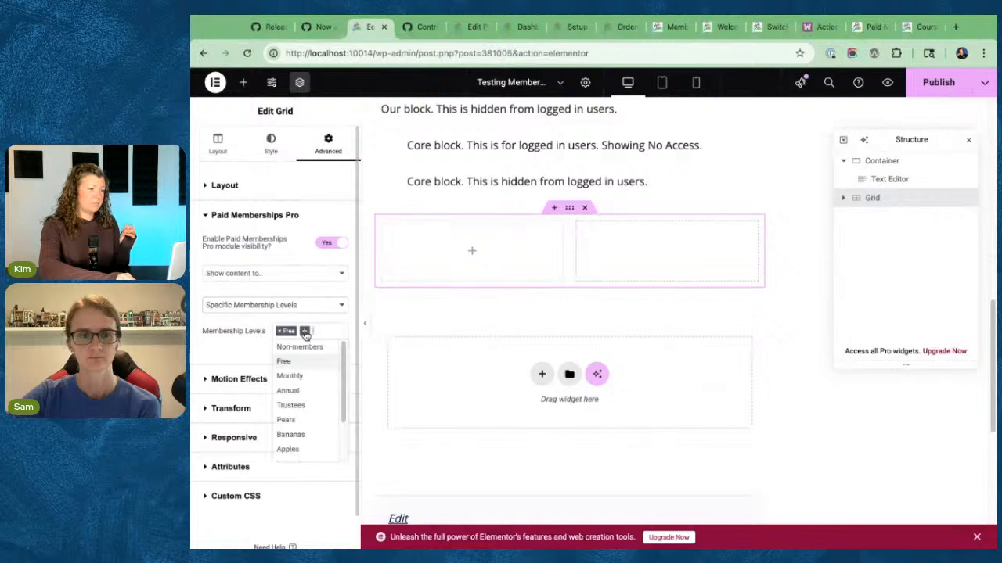
left_click(310, 406)
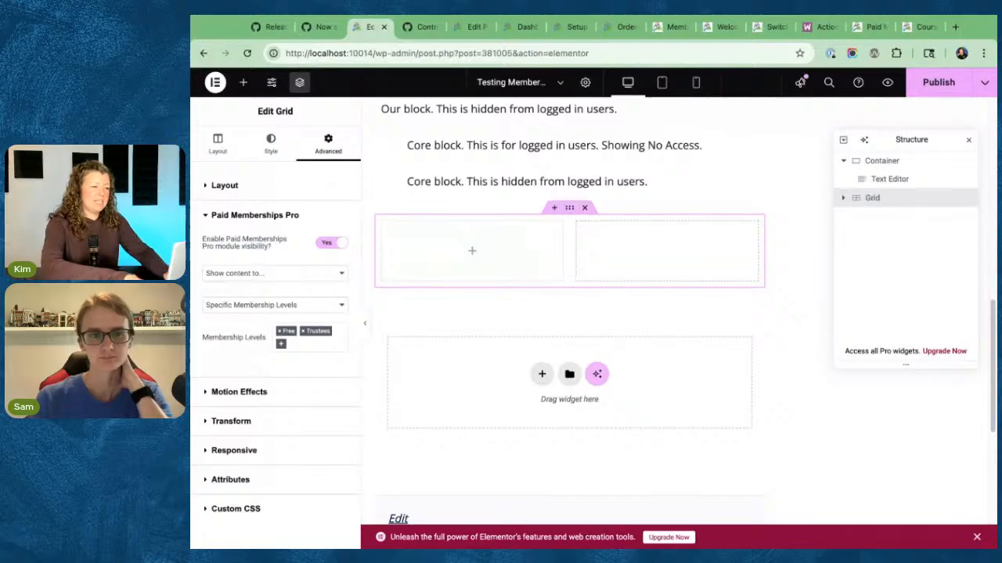
- Add a Heading widget to the grid's first cell and enable Paid Memberships Pro module visibility on it
left_click(472, 251)
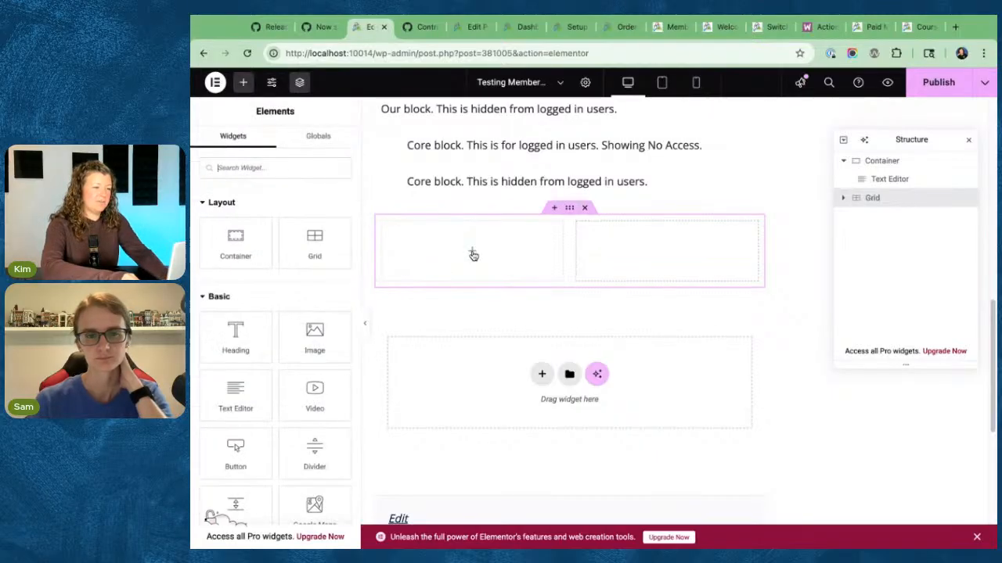
left_click(236, 333)
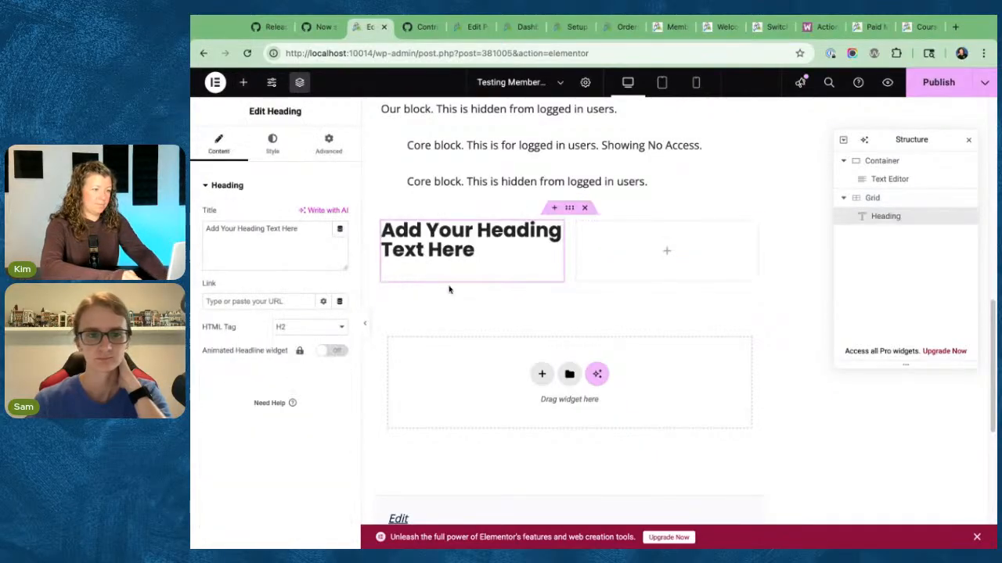
left_click(329, 143)
left_click(227, 186)
left_click(235, 215)
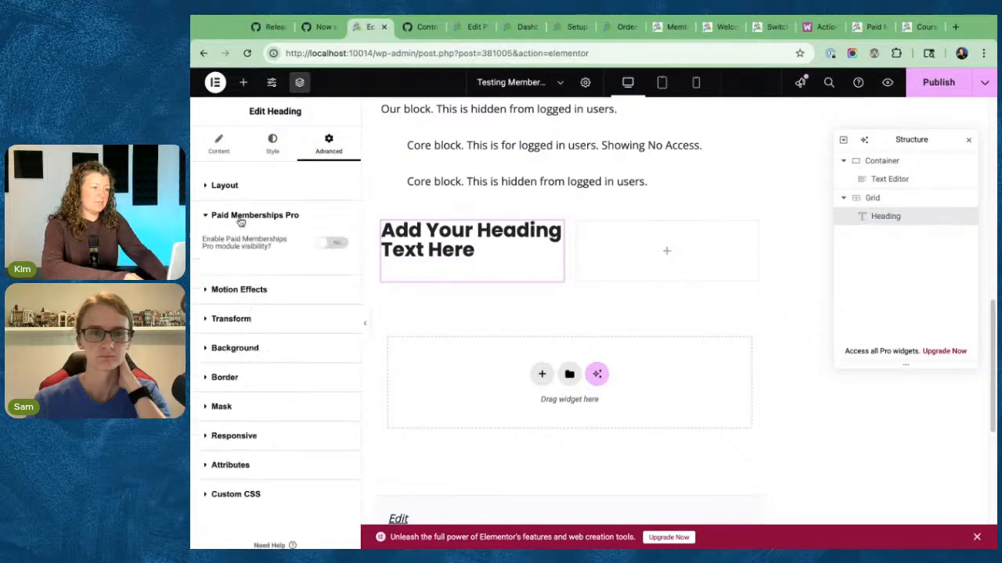
left_click(329, 243)
scroll(258, 270, "down", 1)
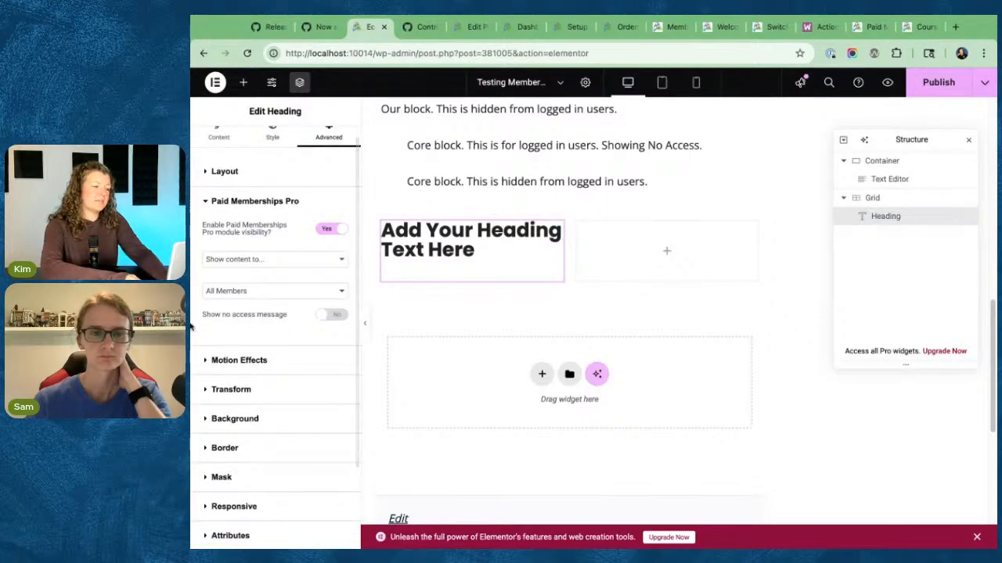
left_click_drag(202, 316, 283, 316)
left_click(349, 285)
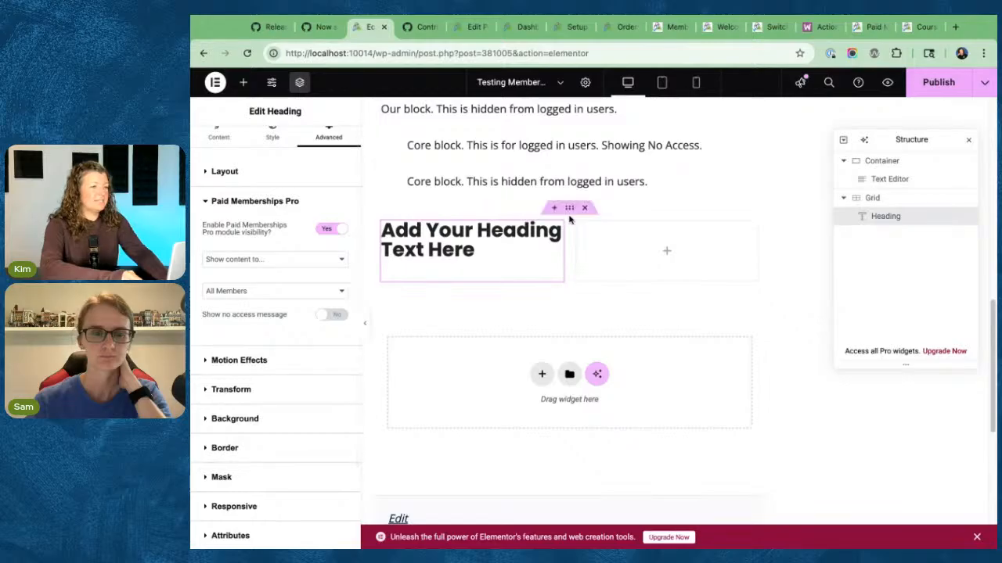
- Turn on the no access message in the heading's Paid Memberships Pro visibility settings
left_click(569, 209)
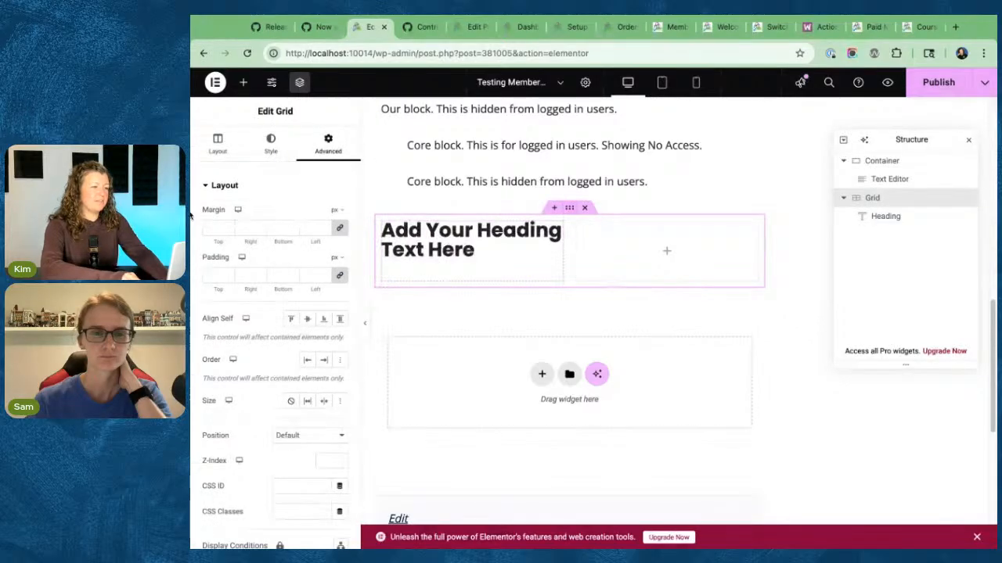
left_click(426, 234)
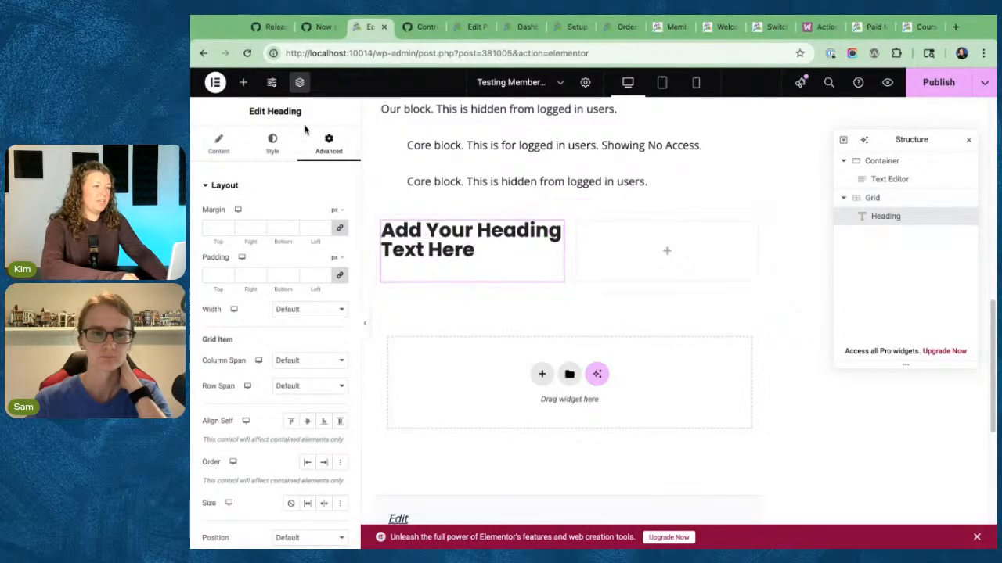
left_click(218, 144)
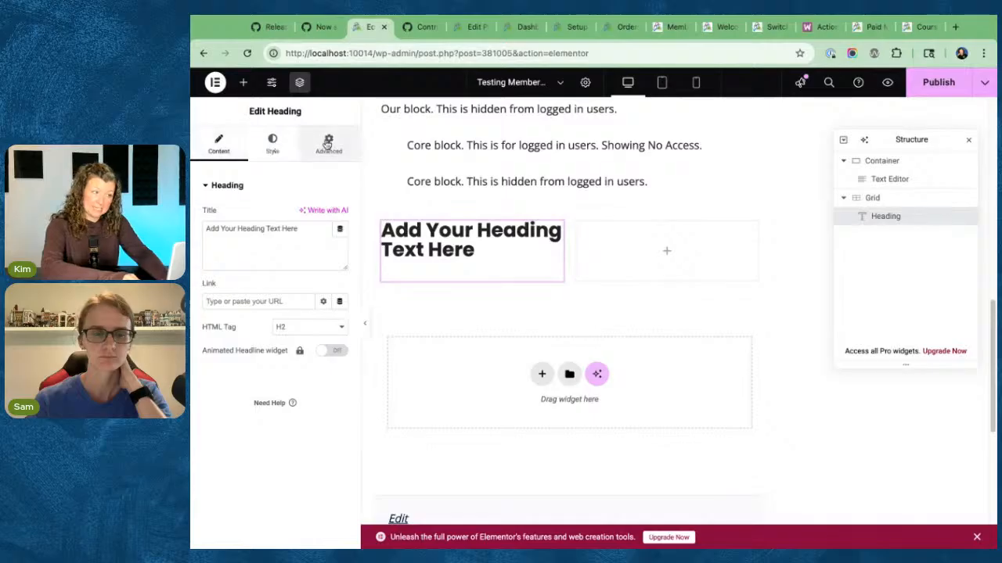
left_click(328, 143)
left_click(213, 188)
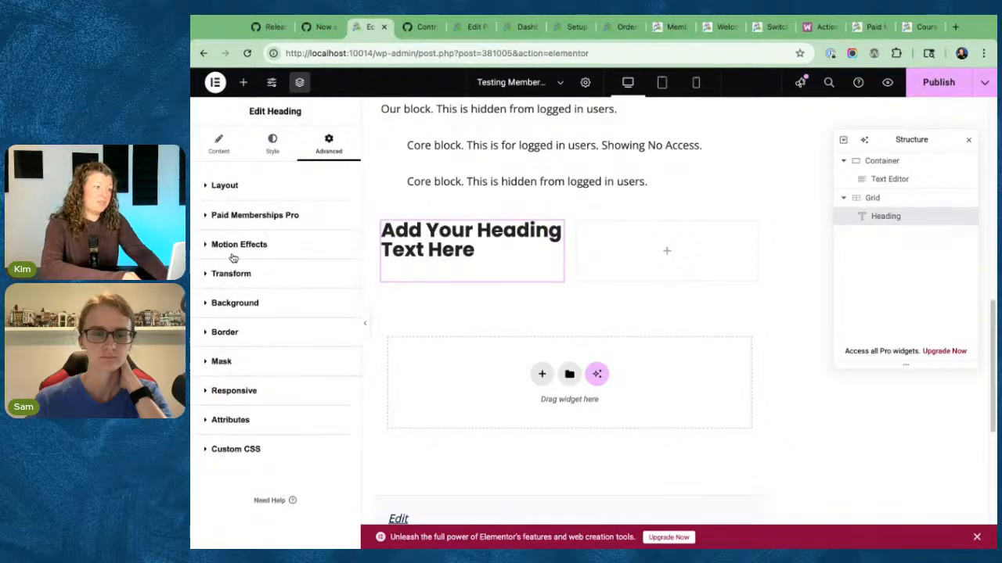
left_click(244, 216)
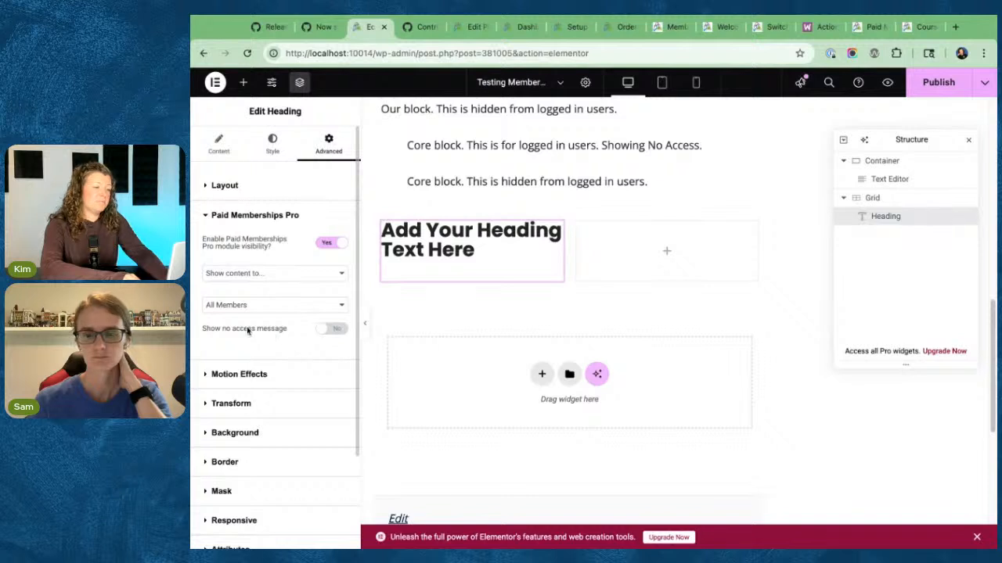
left_click_drag(202, 328, 283, 329)
left_click(283, 330)
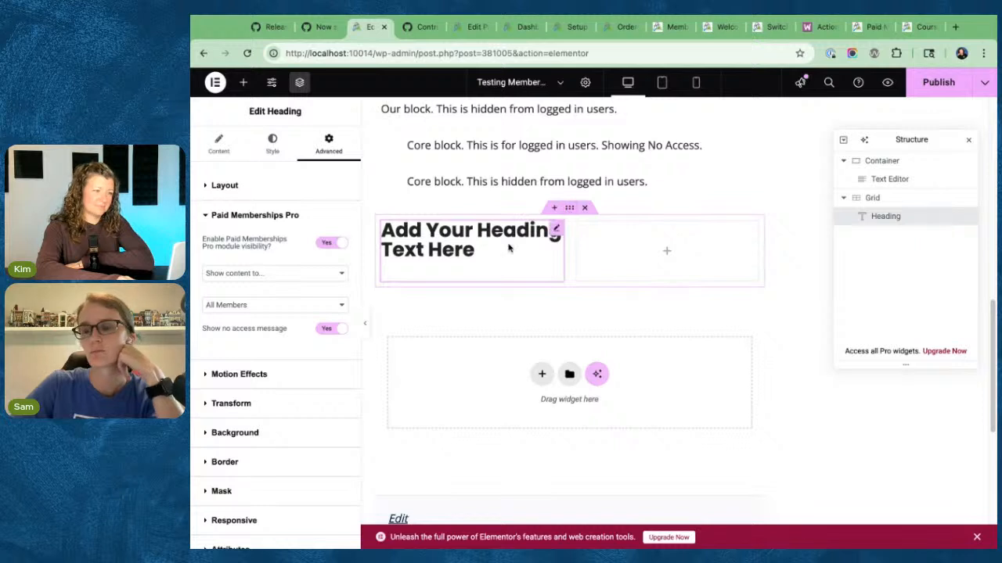
- Review the grid container's Paid Memberships Pro settings for a no access message option
left_click(568, 211)
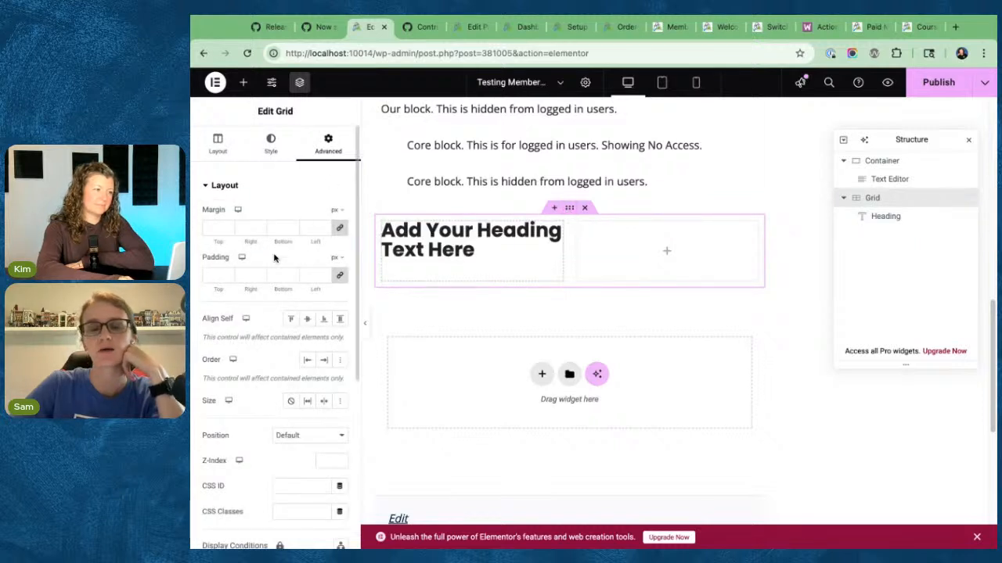
left_click(223, 186)
left_click(243, 216)
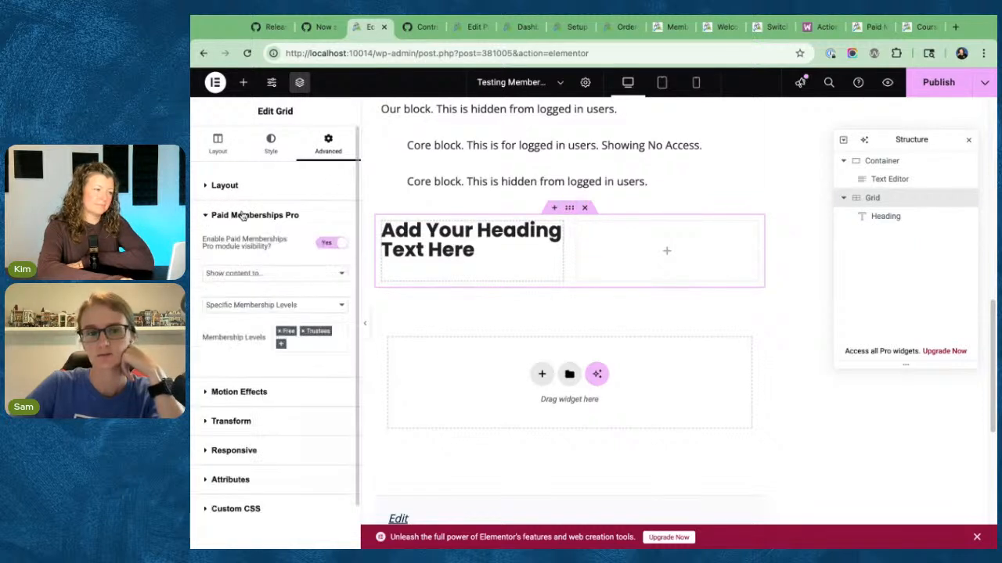
scroll(247, 360, "down", 1)
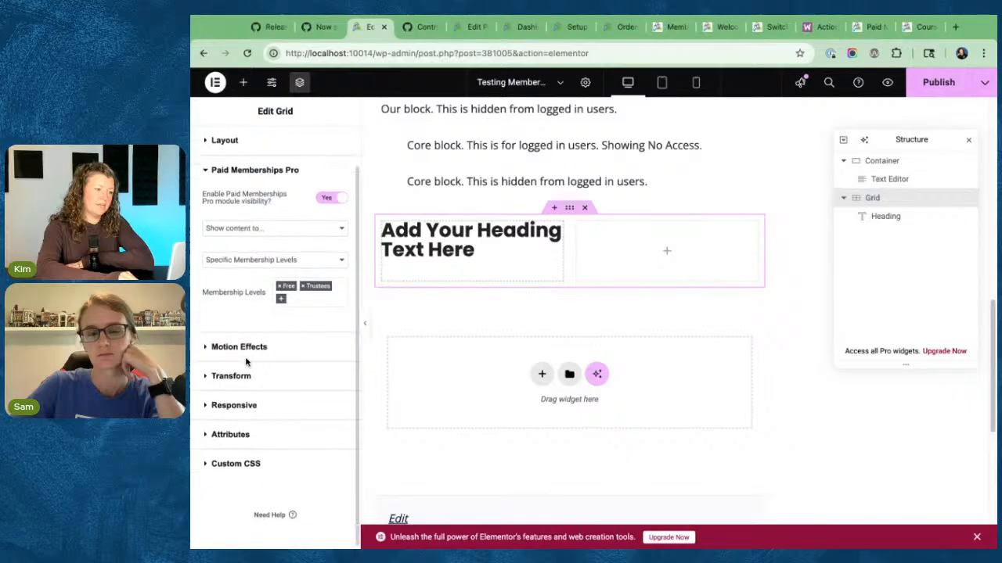
scroll(246, 358, "up", 1)
left_click_drag(251, 369, 229, 368)
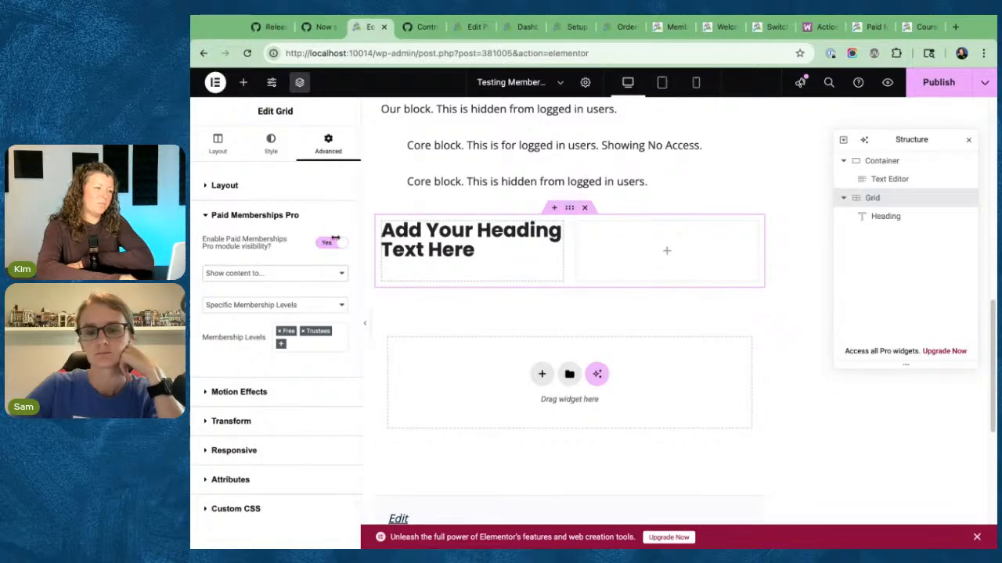
- Enable Paid Memberships Pro module visibility on the text editor widget and return to its content settings
left_click(621, 208)
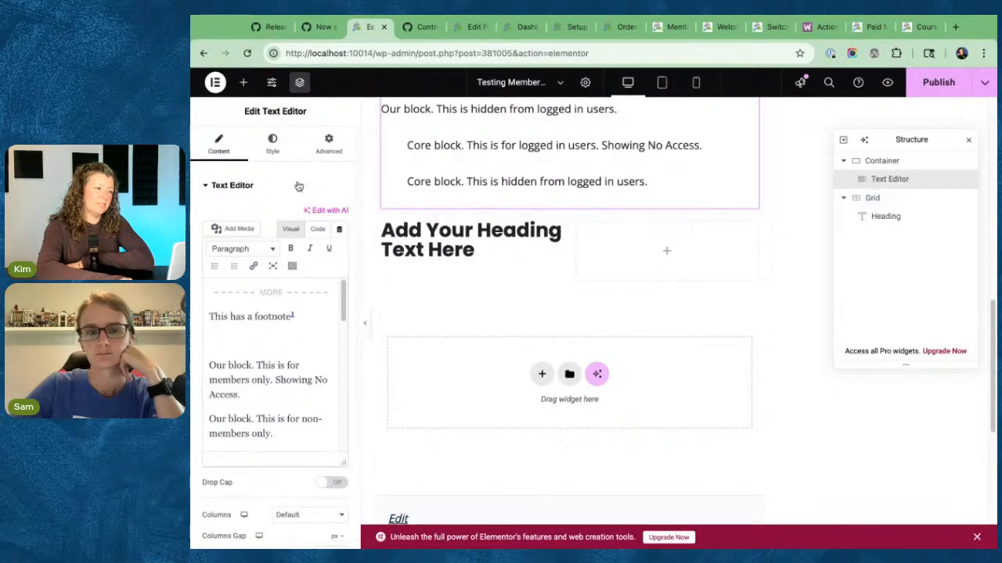
left_click(329, 140)
scroll(232, 271, "down", 2)
scroll(232, 271, "down", 3)
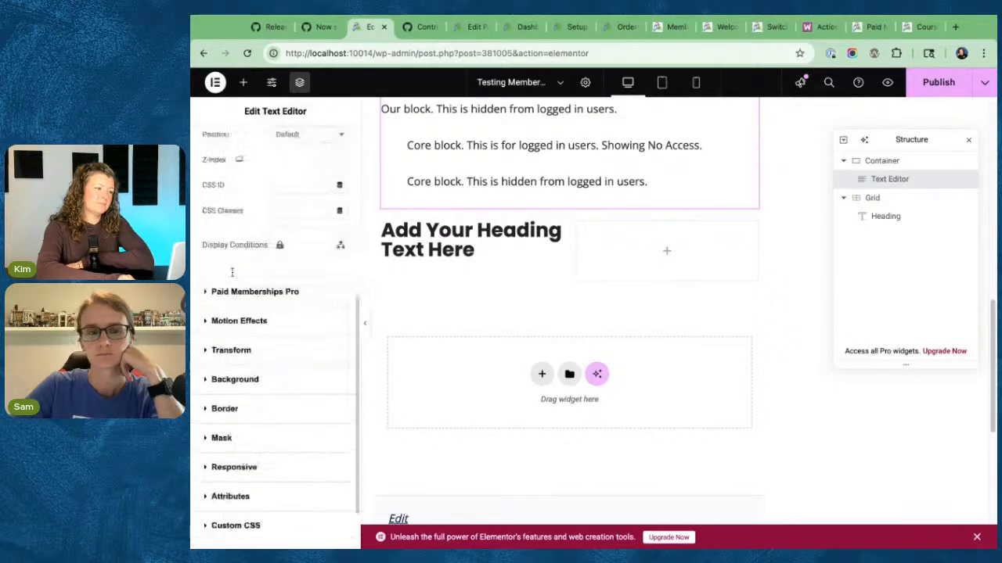
left_click(240, 290)
left_click(335, 243)
scroll(259, 305, "down", 2)
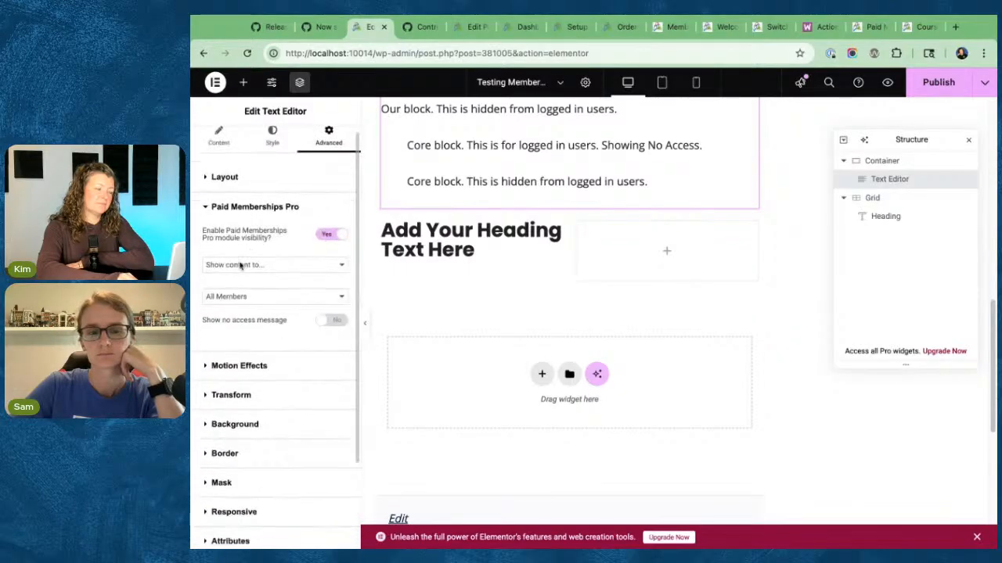
scroll(480, 286, "up", 10)
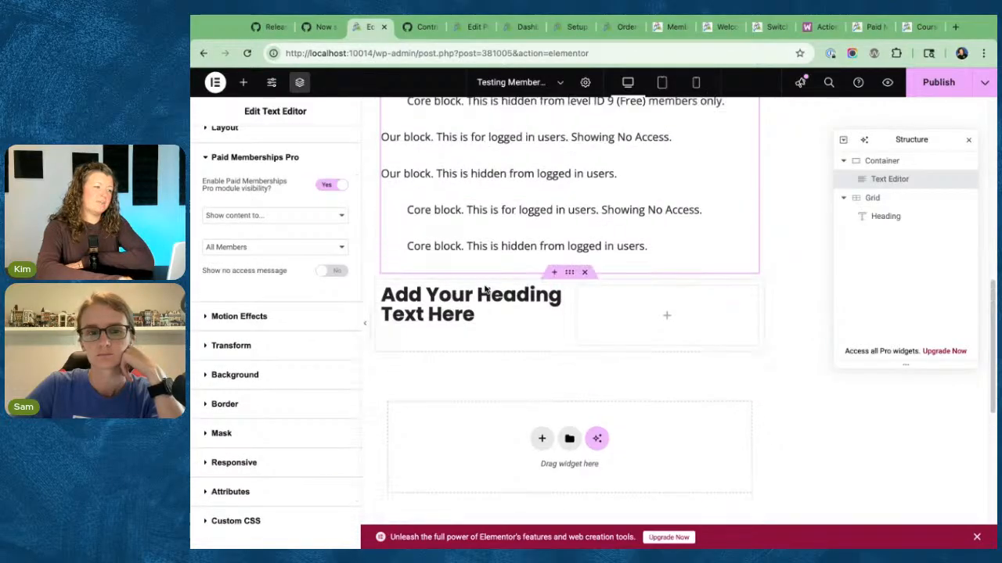
scroll(274, 264, "up", 2)
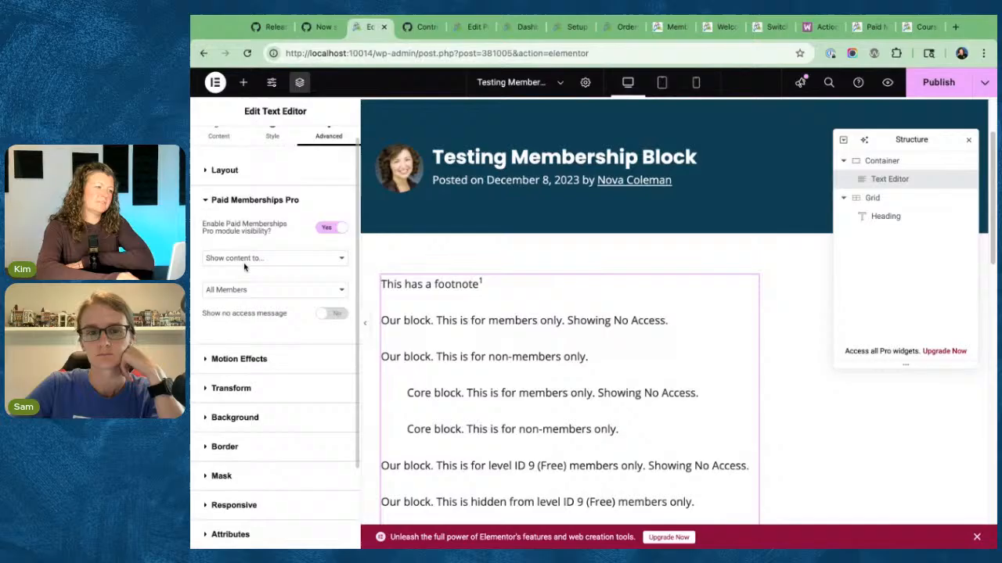
left_click(219, 143)
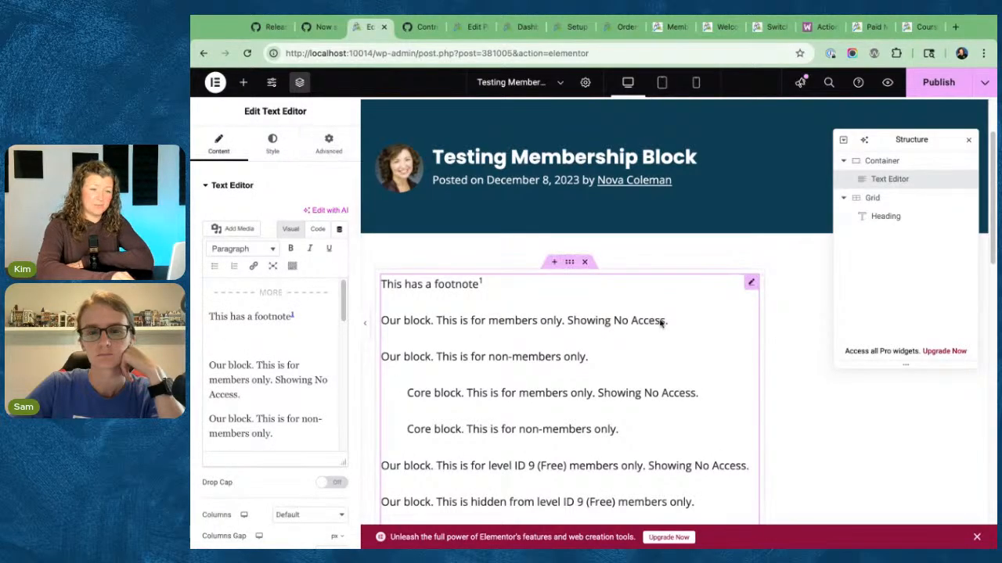
- Enable Paid Memberships Pro module visibility on the container that holds the text editor widget
left_click(884, 161)
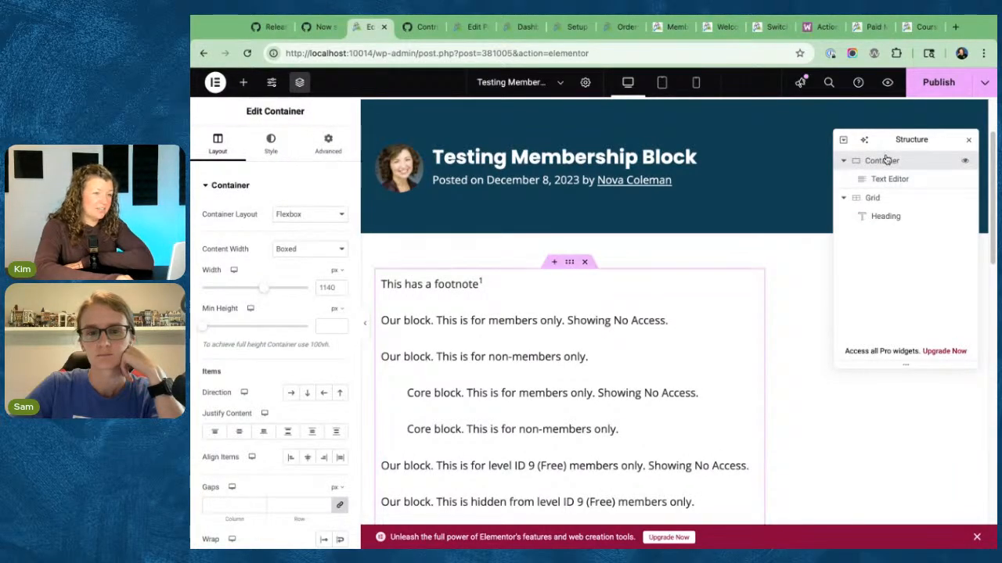
left_click(873, 199)
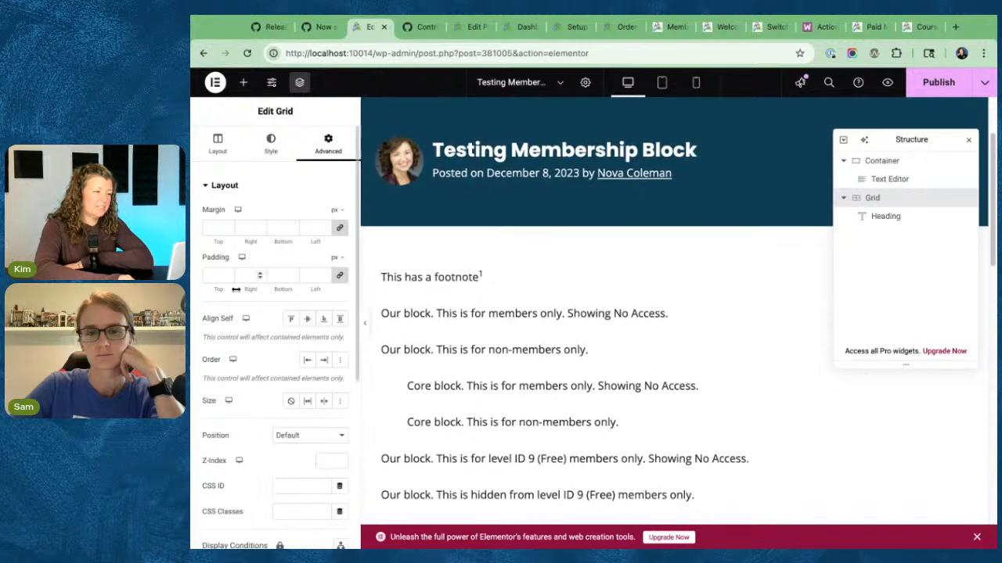
left_click(896, 162)
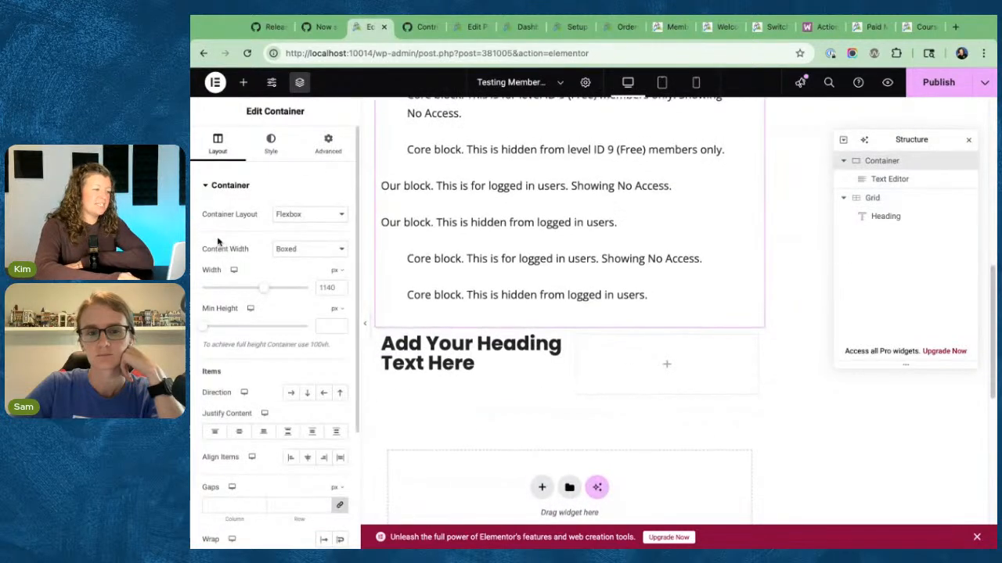
left_click(229, 186)
left_click(230, 187)
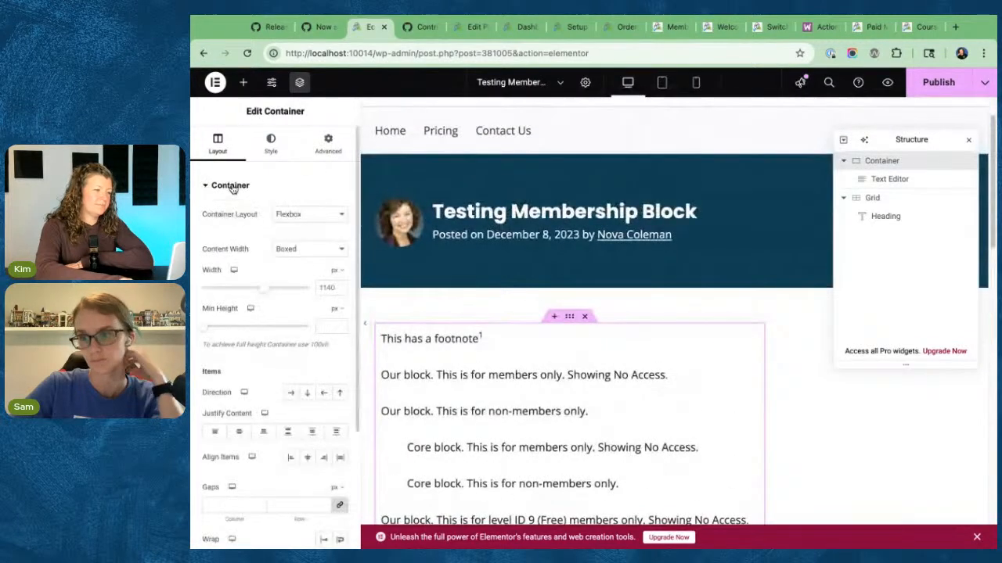
left_click(325, 148)
scroll(215, 254, "down", 4)
scroll(231, 293, "down", 1)
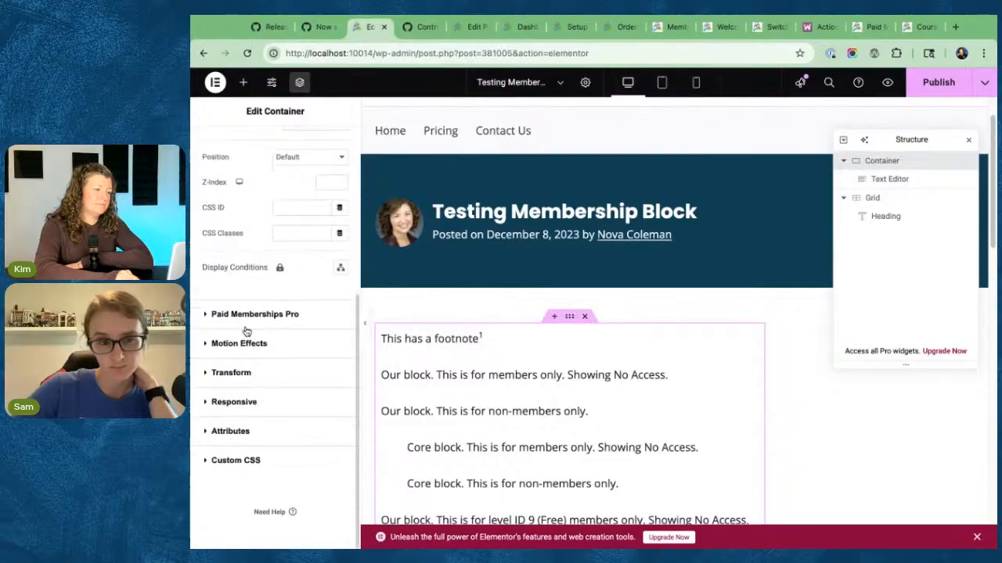
left_click(253, 315)
left_click(295, 213)
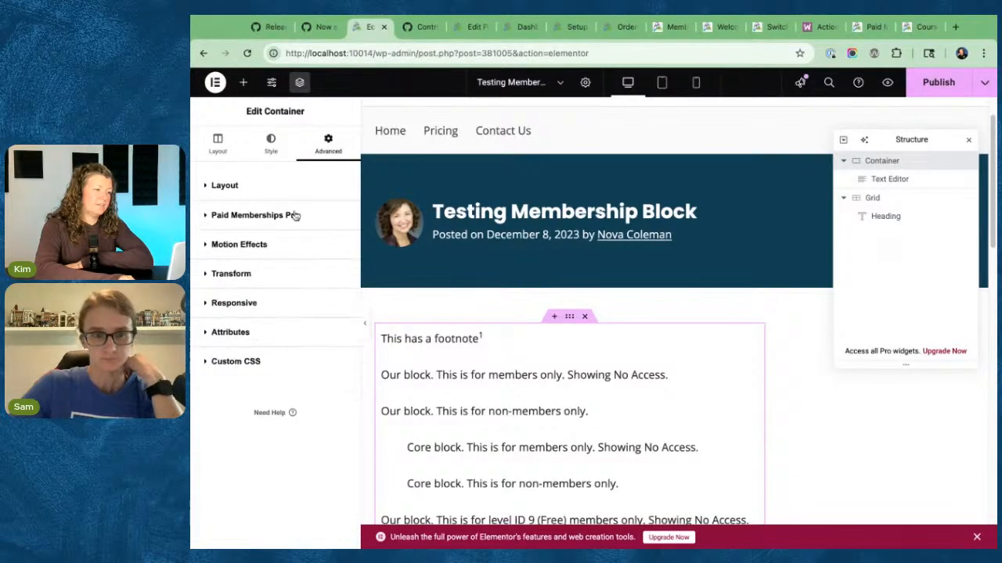
left_click(317, 218)
left_click(332, 242)
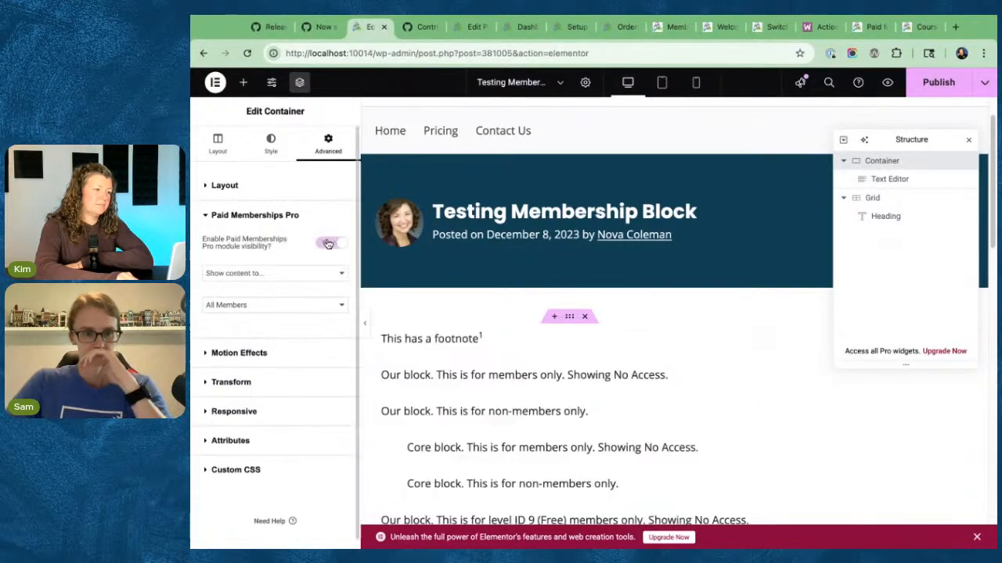
- Set the container to show content to Specific Membership Levels and select the Free level
left_click(271, 313)
left_click(272, 326)
left_click(282, 333)
left_click(280, 360)
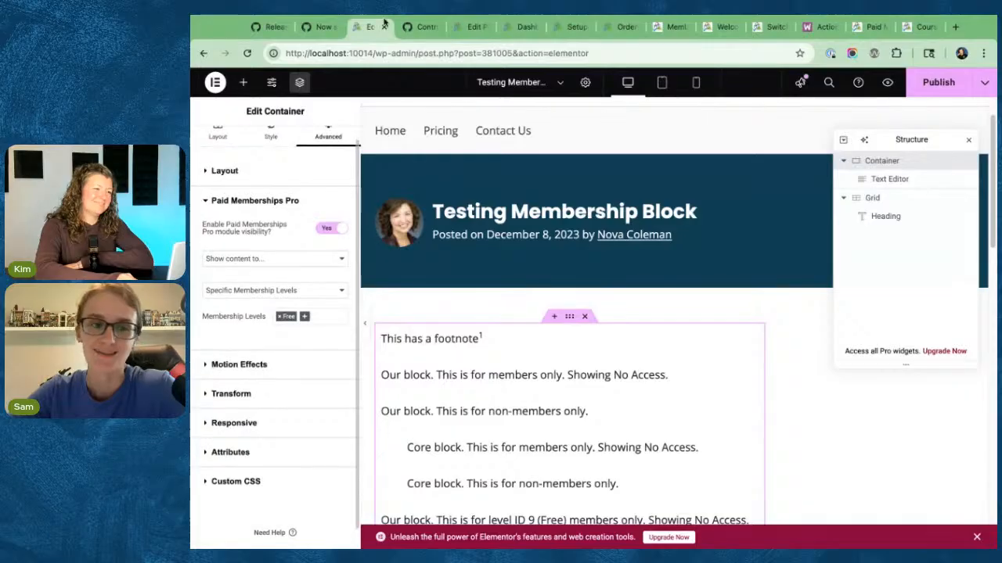
- Review the Paid Memberships Pro visibility settings on the container that holds the text editor widget
left_click(470, 27)
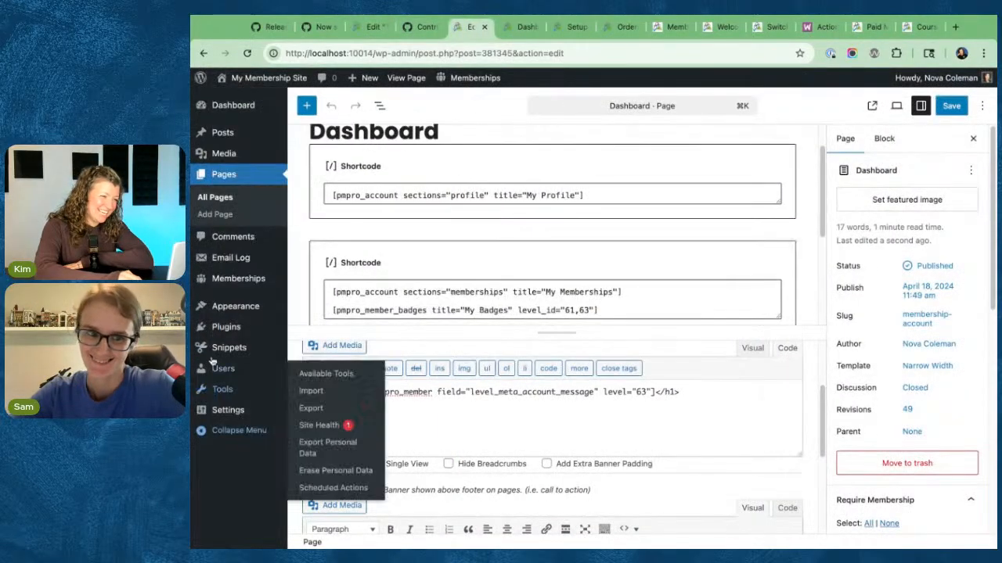
left_click(368, 26)
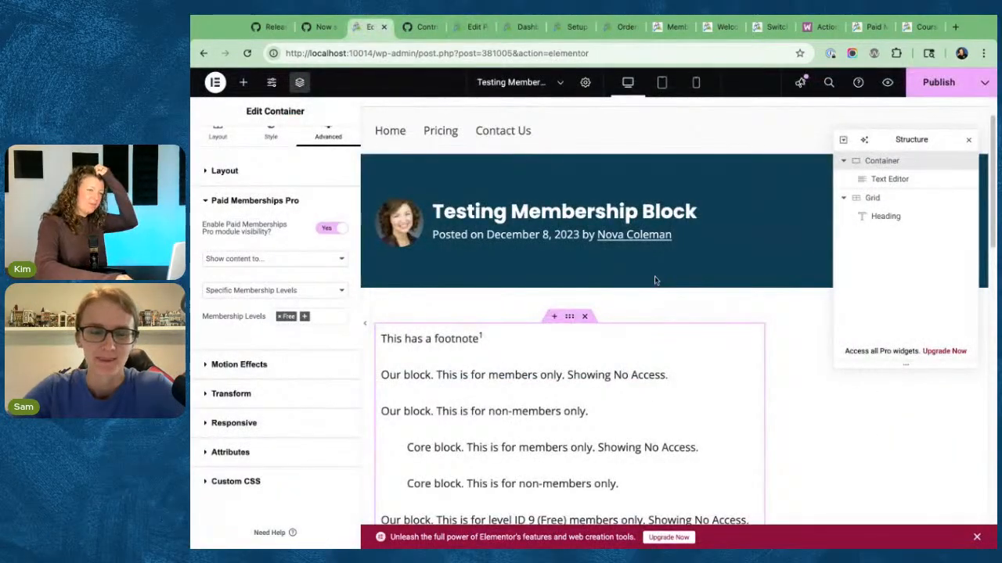
left_click(919, 181)
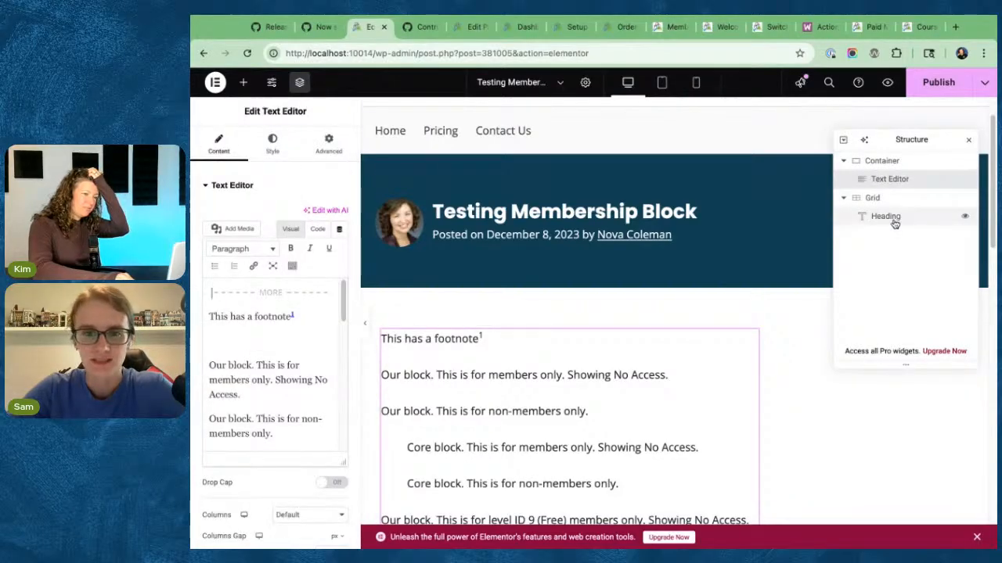
left_click(885, 162)
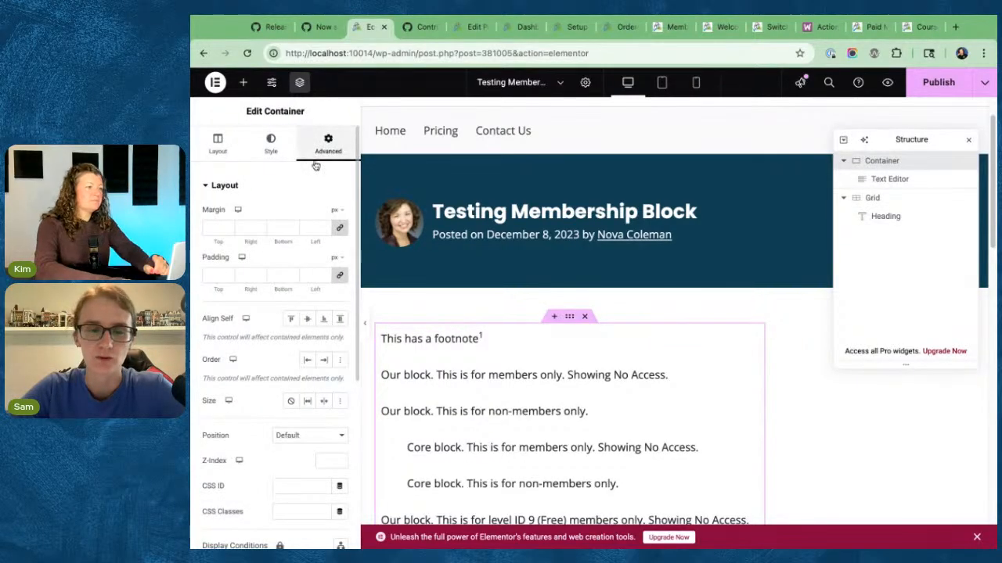
left_click(224, 185)
left_click(254, 217)
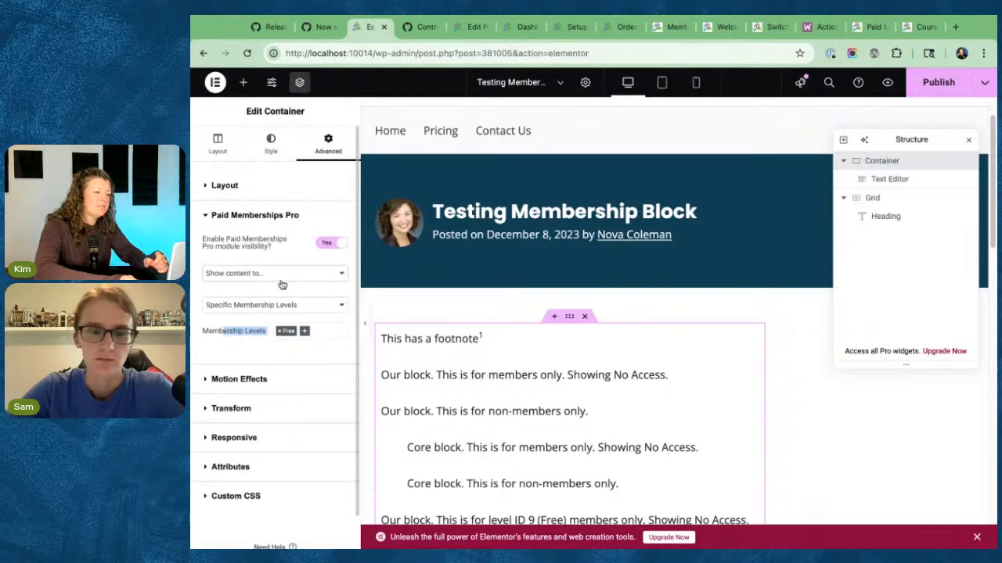
left_click(287, 358)
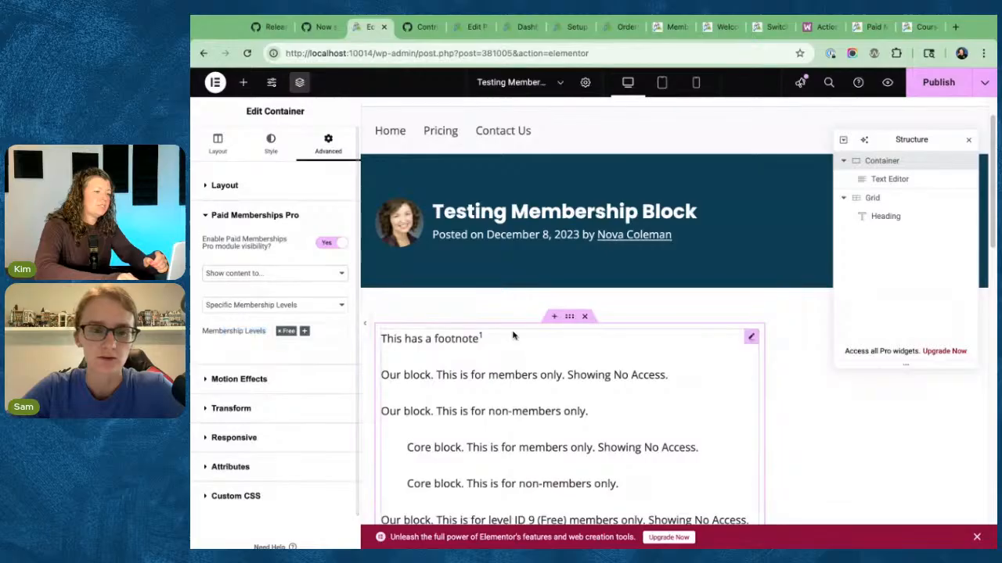
left_click(563, 360)
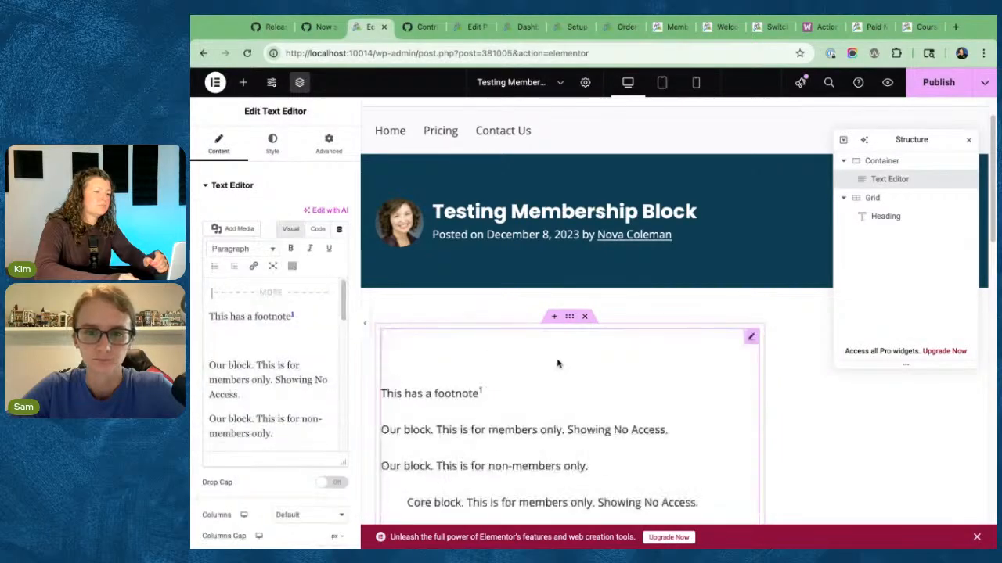
left_click(561, 321)
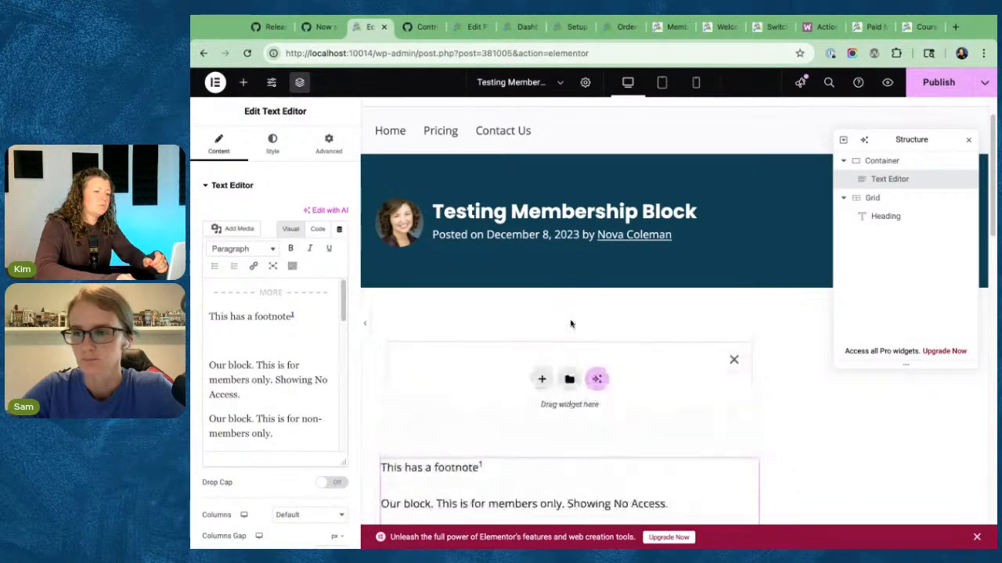
scroll(575, 370, "down", 1)
left_click(569, 366)
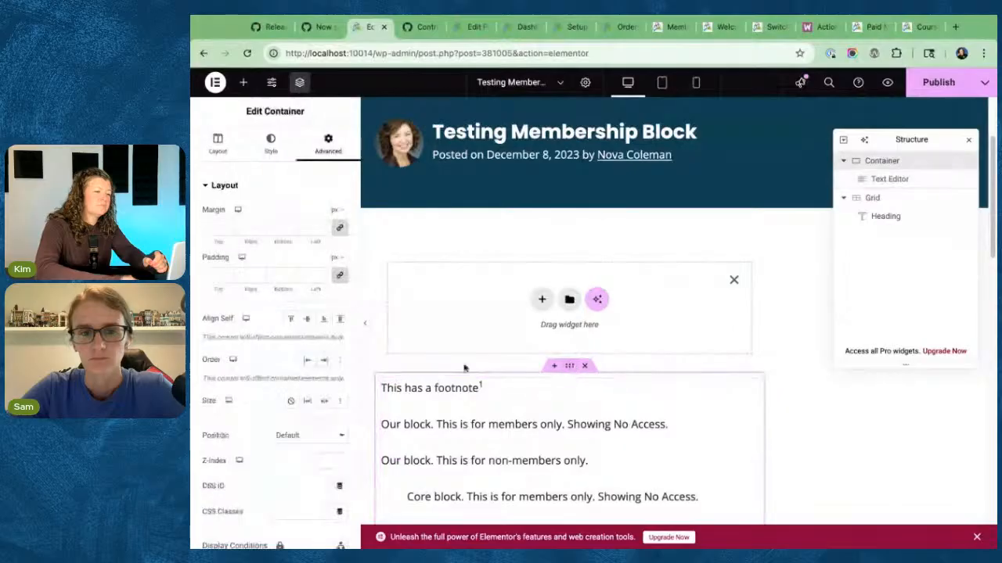
scroll(239, 298, "down", 3)
left_click(243, 320)
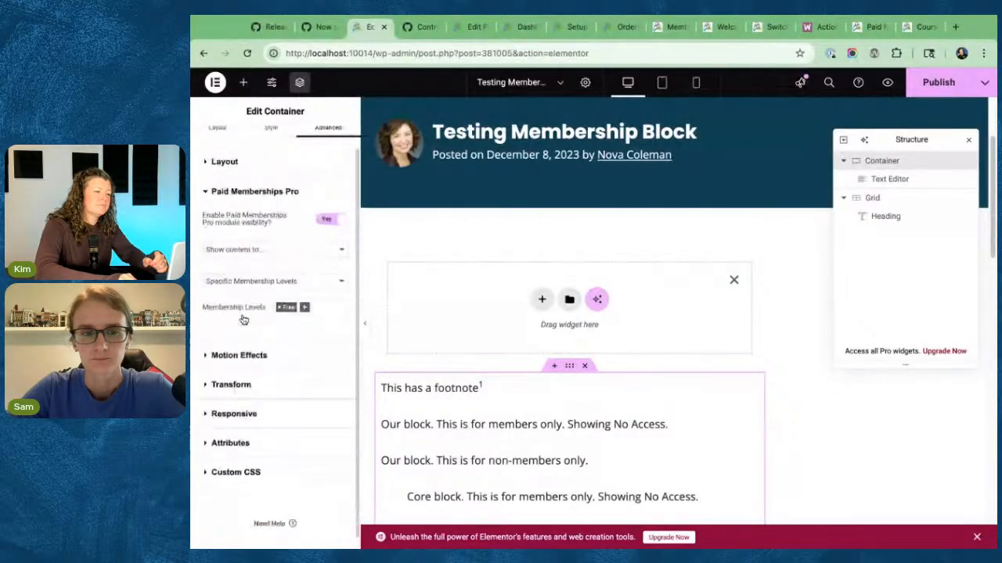
scroll(259, 323, "down", 1)
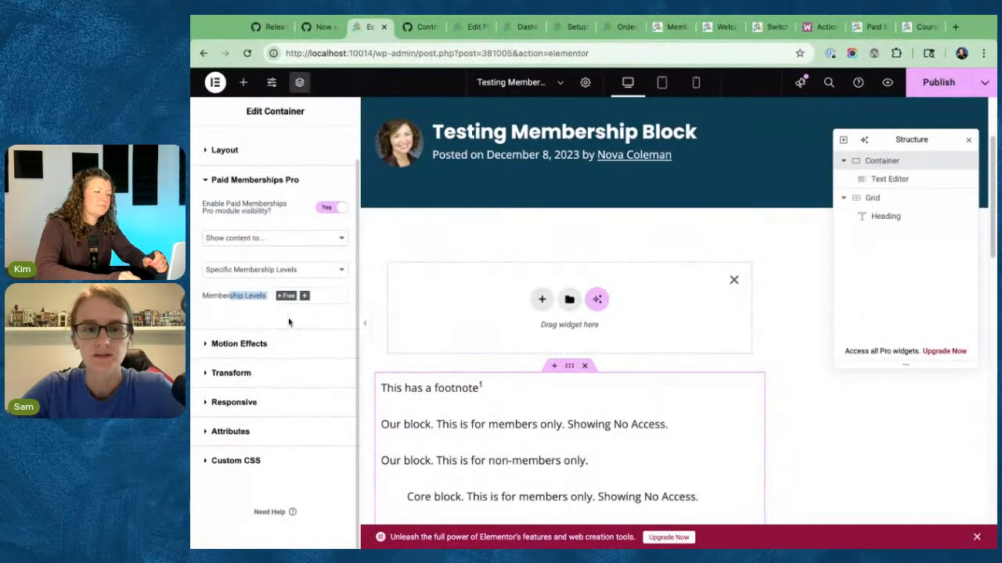
- Review the text editor widget's Paid Memberships Pro settings, including its no access message option
left_click(890, 179)
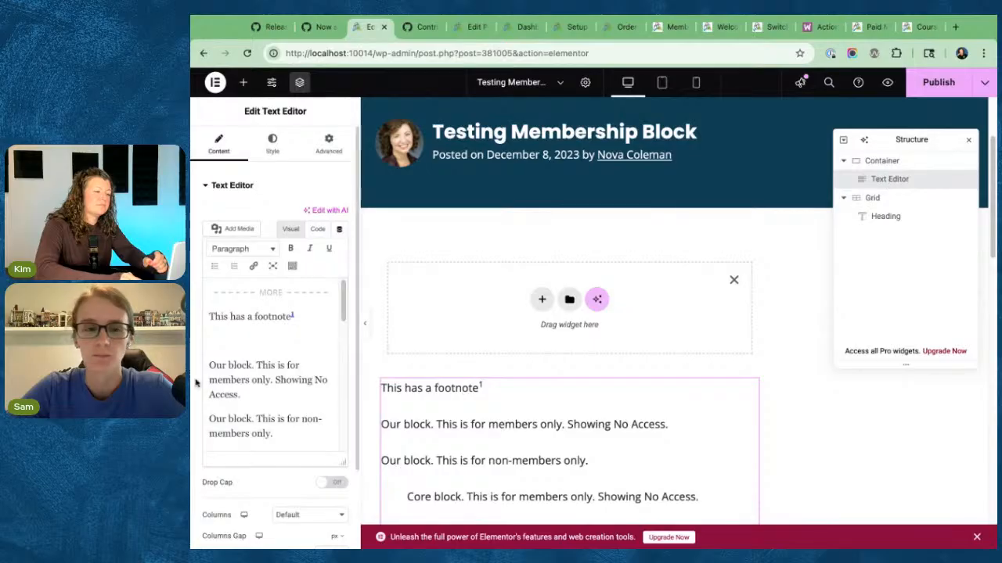
left_click(330, 145)
scroll(282, 340, "down", 6)
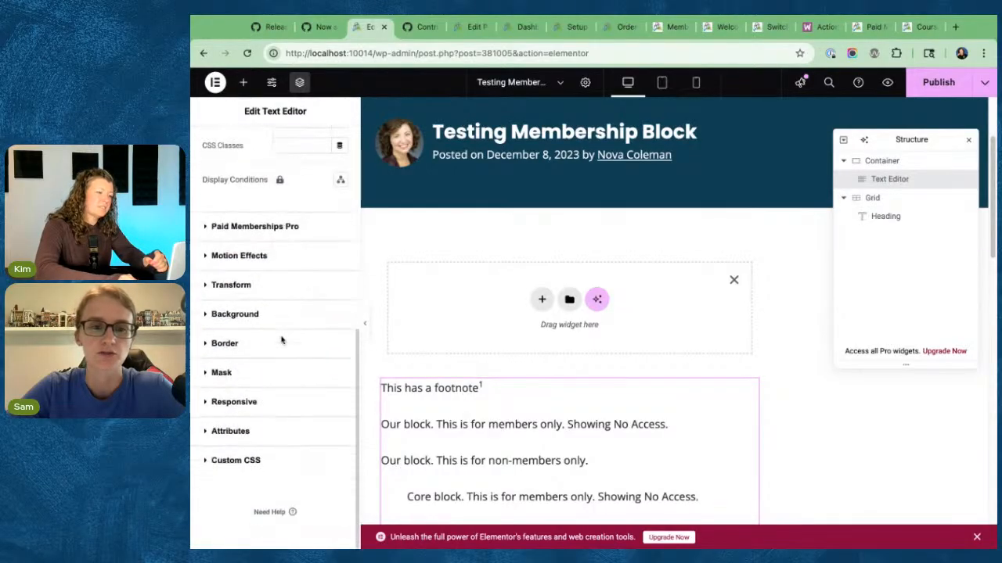
left_click(282, 227)
scroll(279, 286, "down", 3)
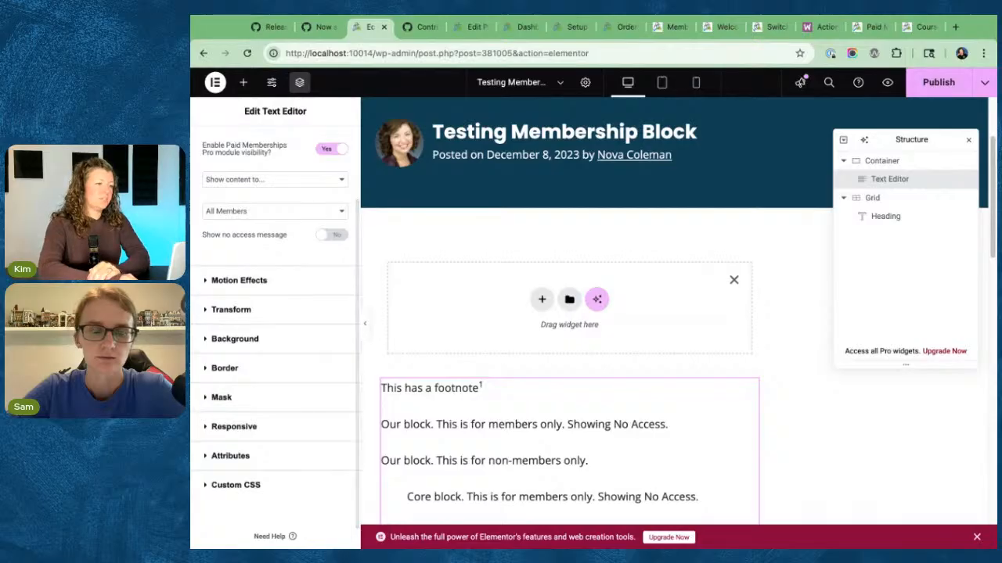
- Search the site's plugin directory for "bricks" and look through the results for the Bricks builder
left_click(467, 26)
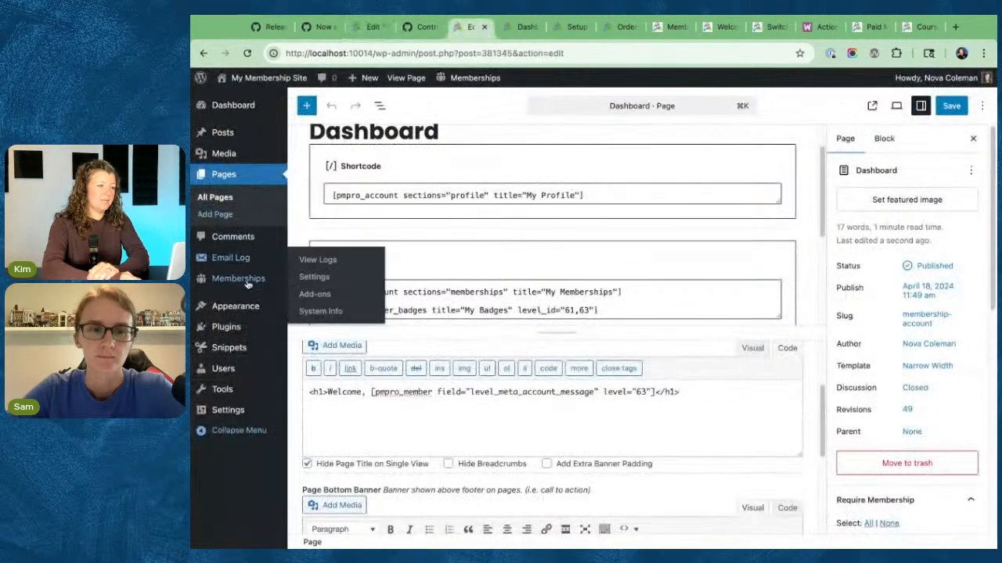
left_click(234, 327)
scroll(530, 285, "down", 2)
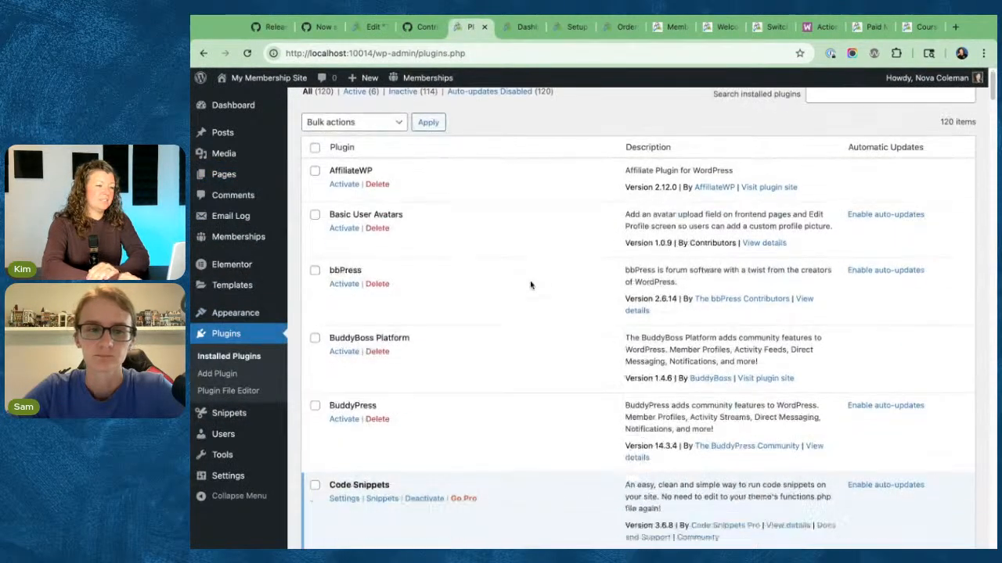
scroll(530, 285, "up", 2)
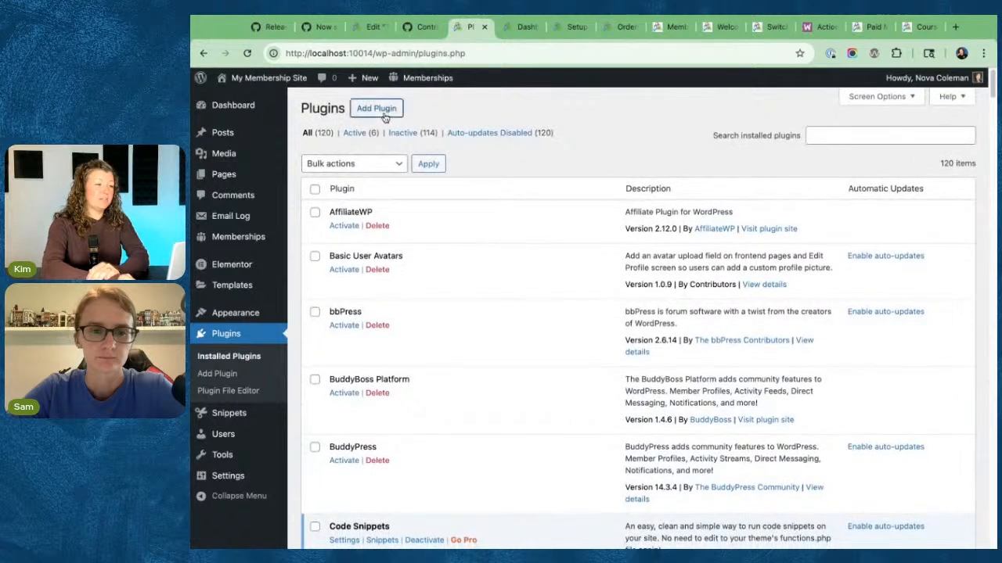
left_click(378, 109)
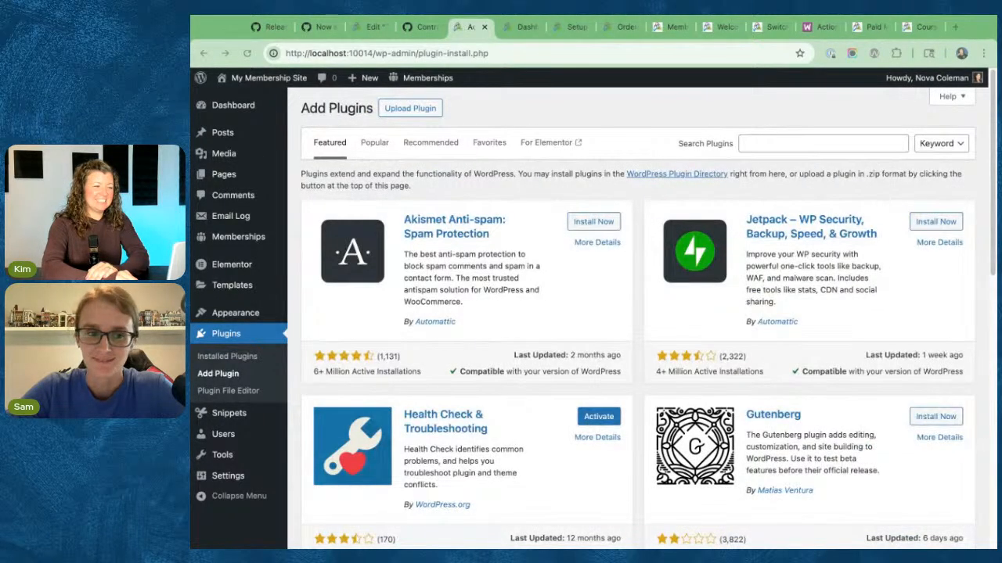
left_click(842, 143)
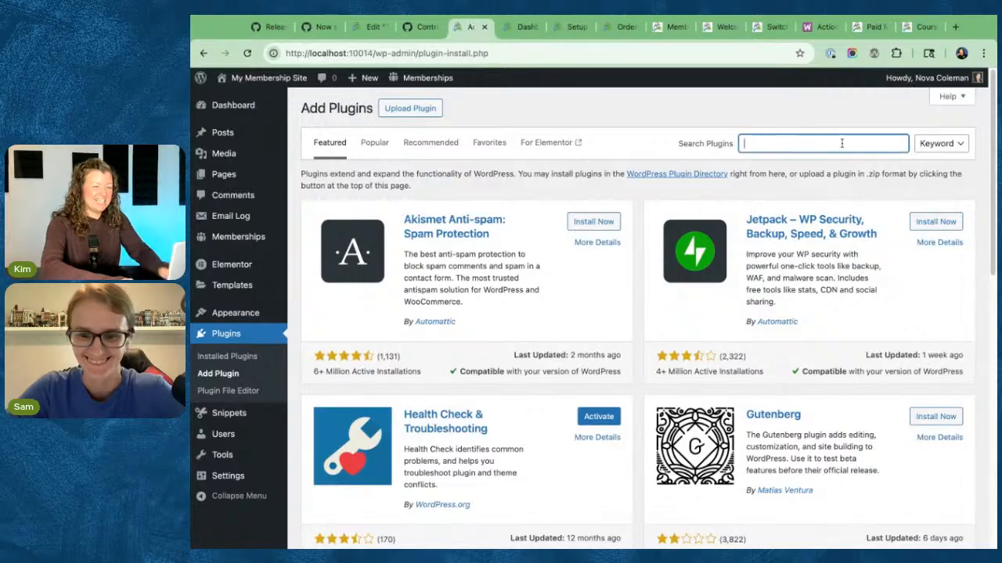
type("bricks")
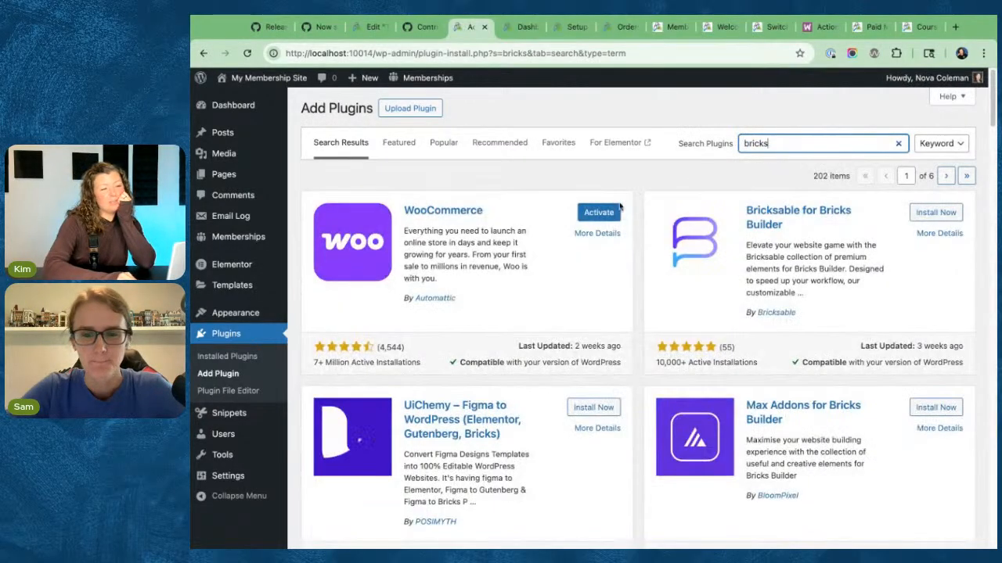
scroll(510, 264, "down", 4)
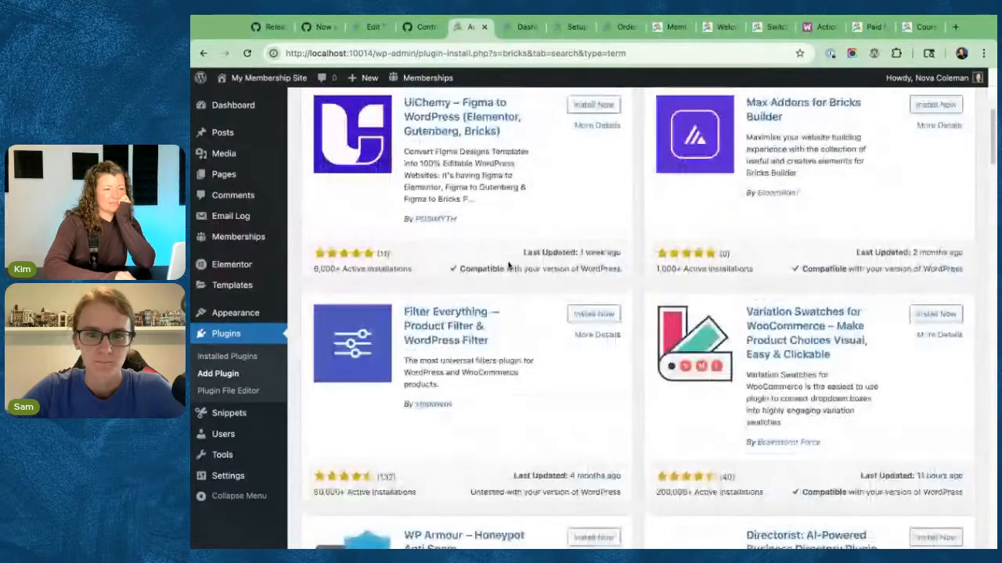
scroll(509, 266, "down", 1)
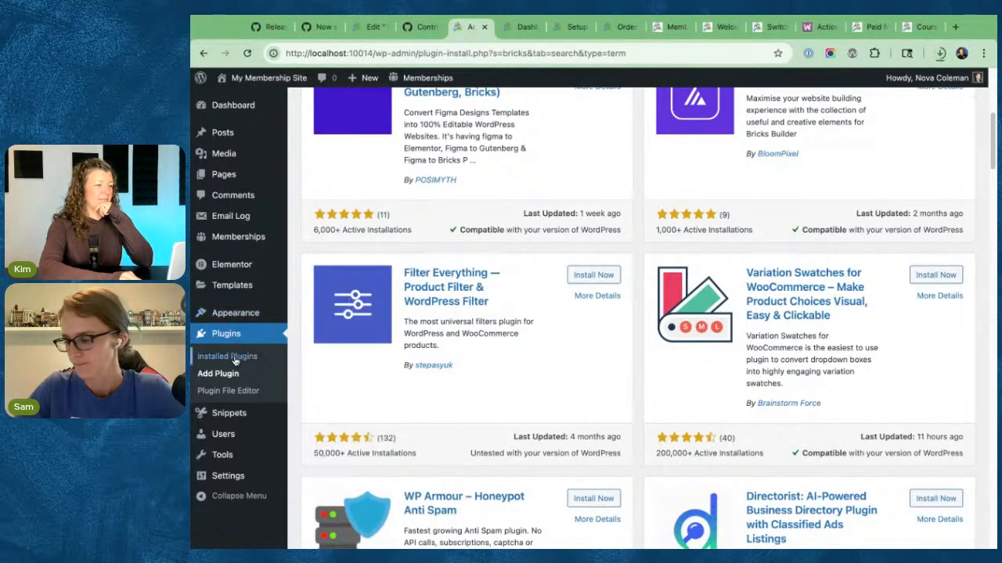
- Look through the installed themes for Bricks
mouse_move(234, 313)
left_click(313, 314)
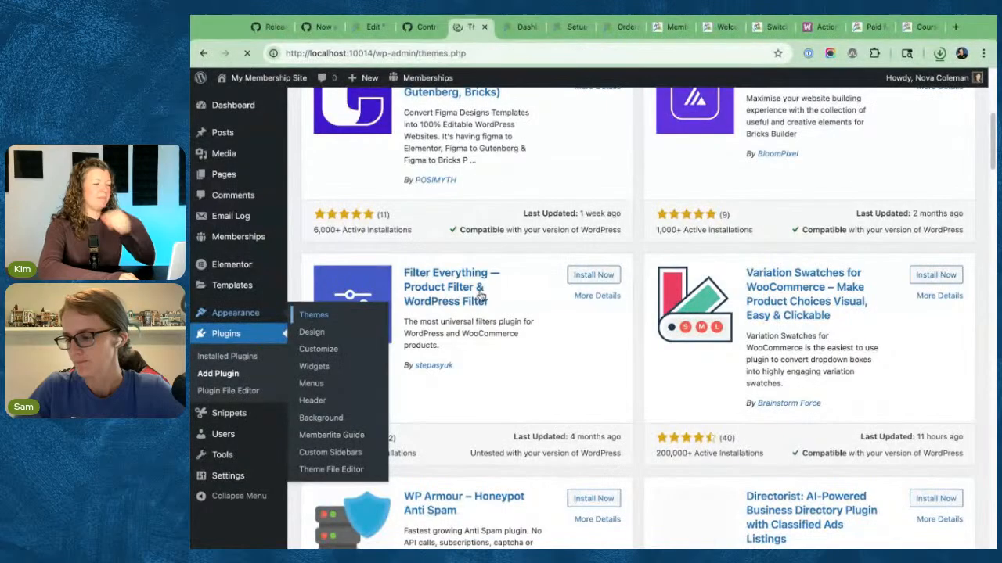
scroll(499, 288, "down", 5)
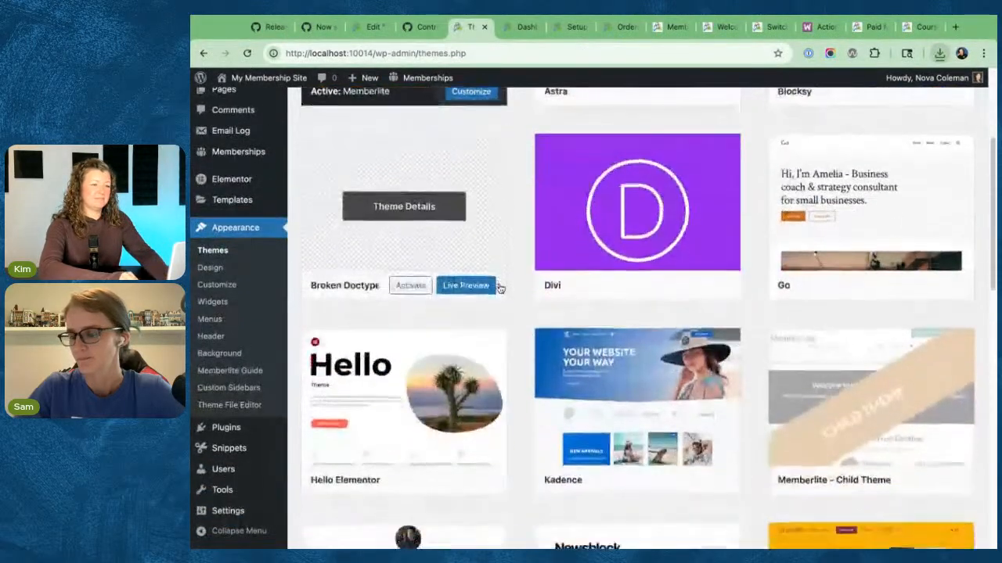
scroll(498, 287, "down", 3)
scroll(498, 287, "up", 10)
- Upload bricks.1.9.5.zip as a new theme, install it and activate it
left_click(429, 110)
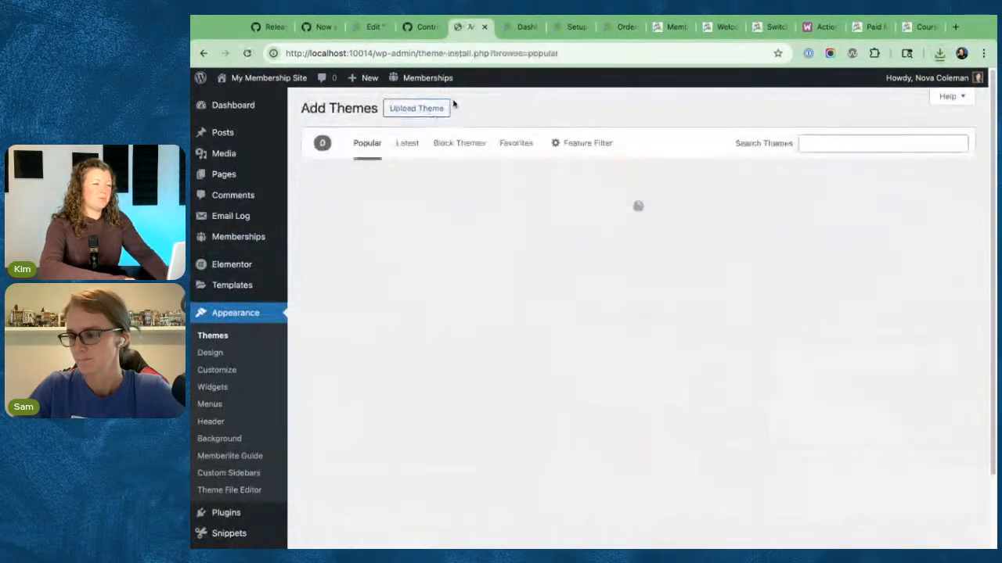
left_click(404, 115)
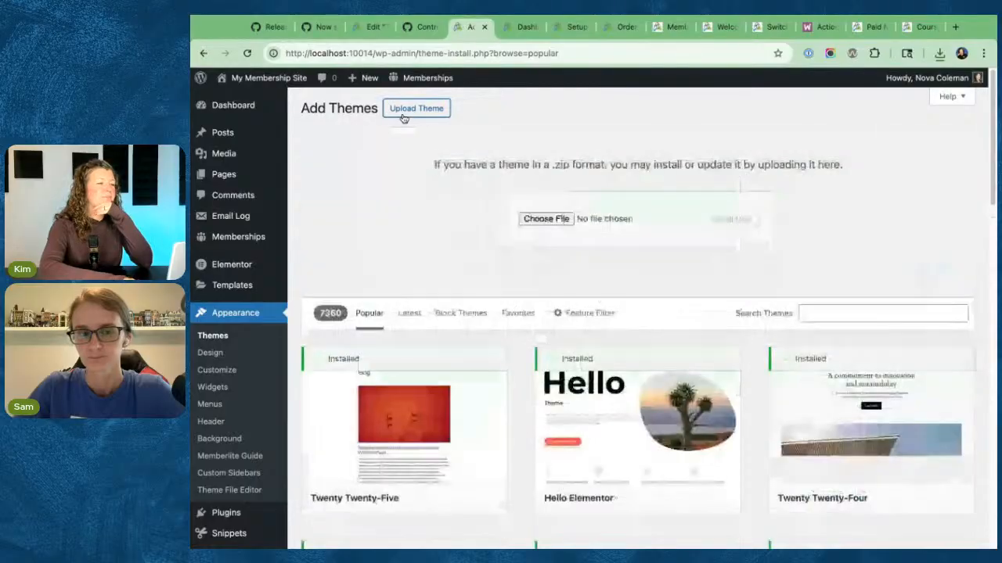
left_click(547, 219)
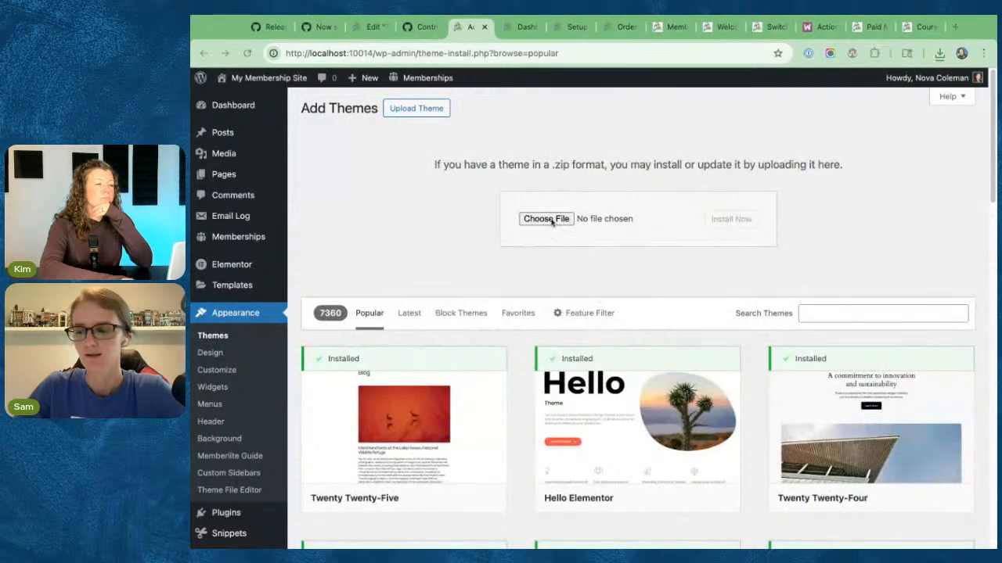
left_click(729, 219)
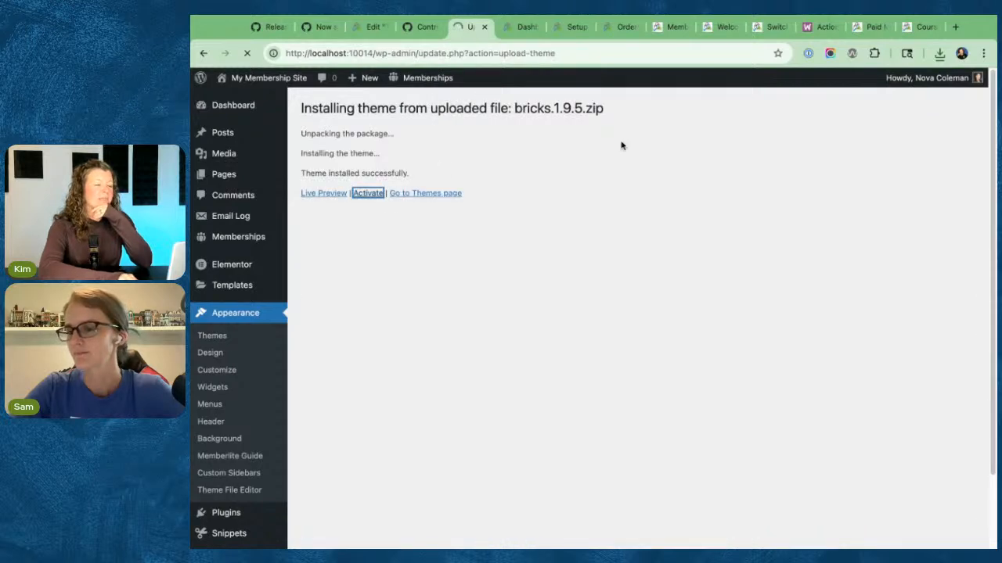
- Create a new post titled "Bricks Protections" and save it as a draft
scroll(577, 153, "down", 5)
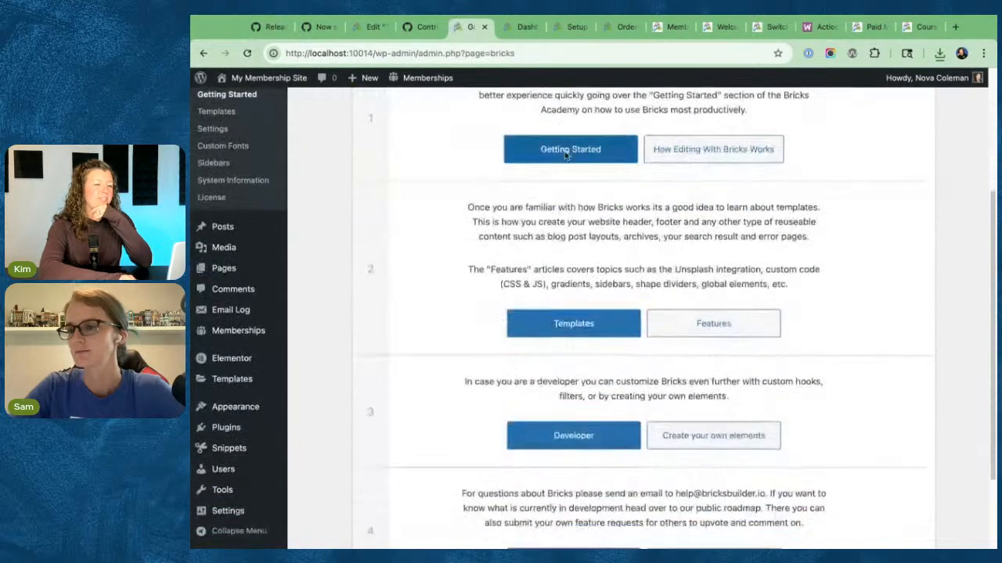
scroll(567, 154, "down", 3)
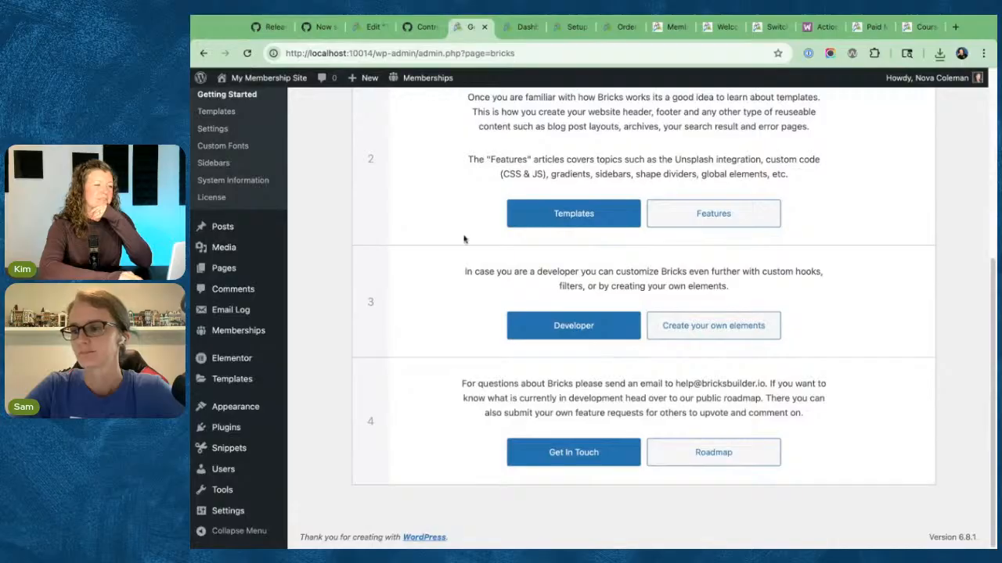
scroll(321, 312, "up", 6)
left_click(235, 282)
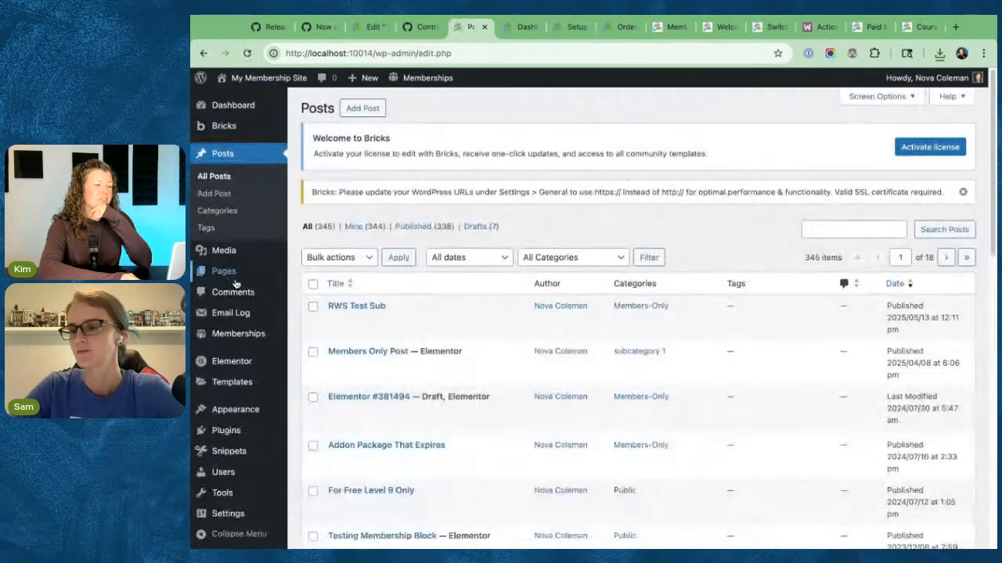
left_click(350, 110)
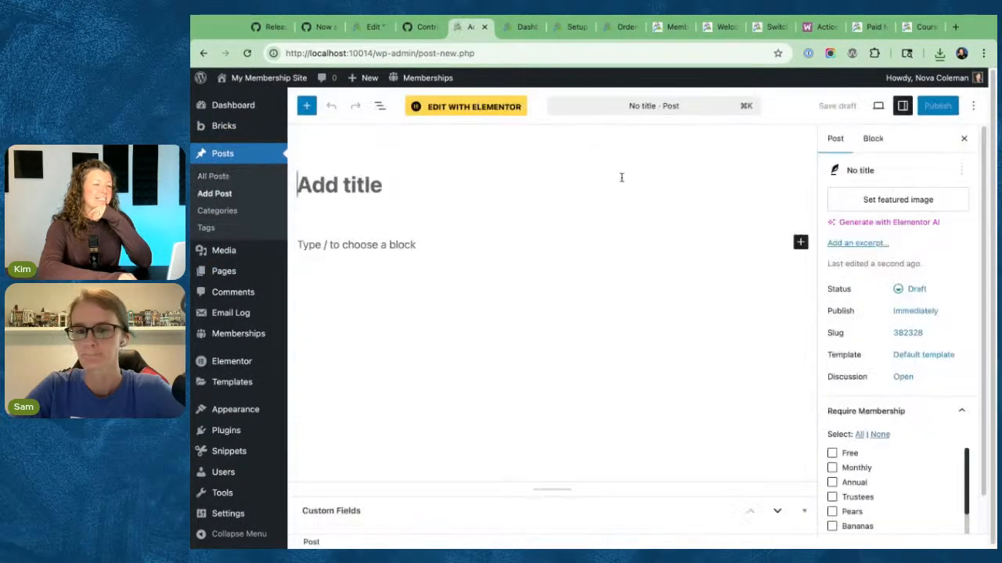
type("Bricks ")
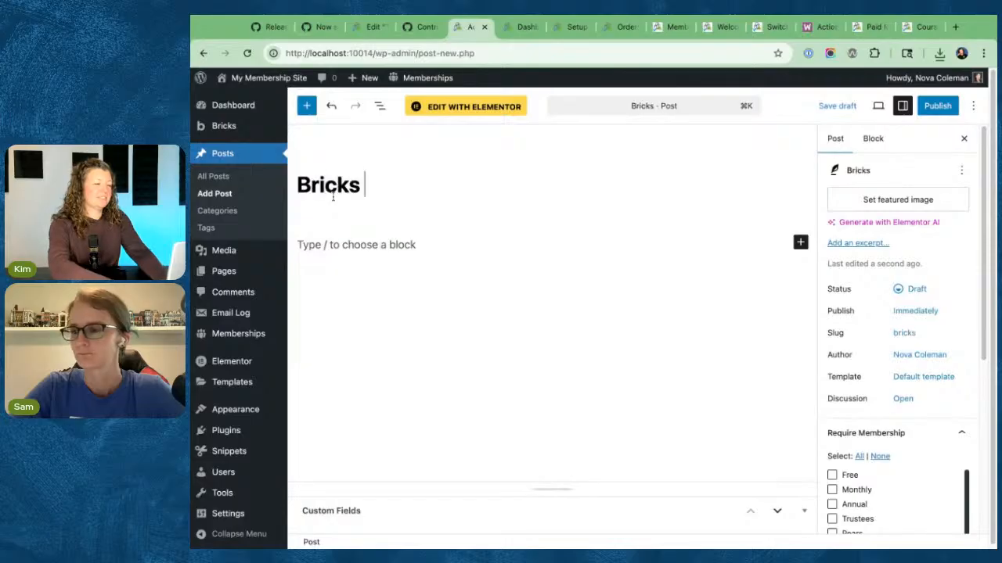
type("Protections")
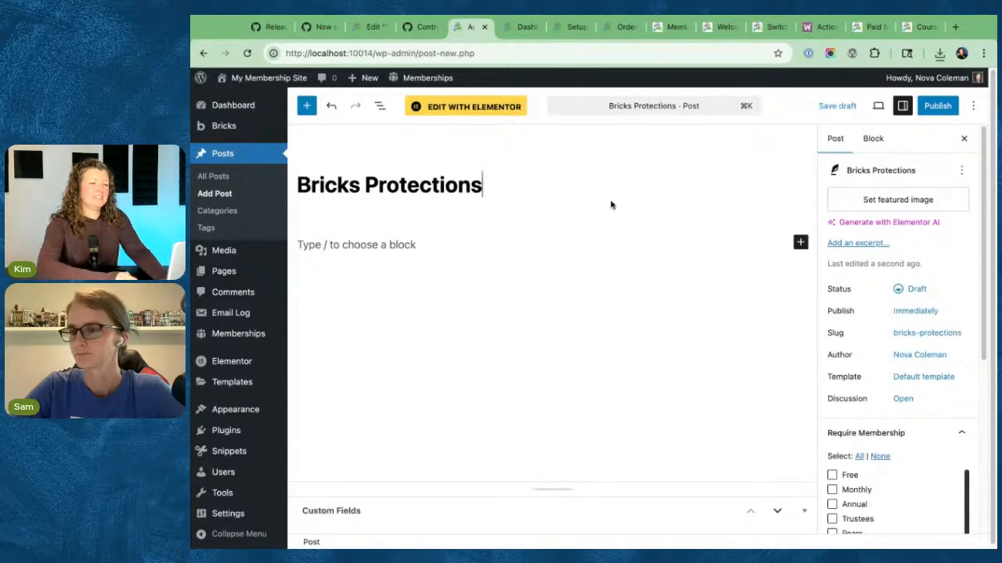
left_click(836, 106)
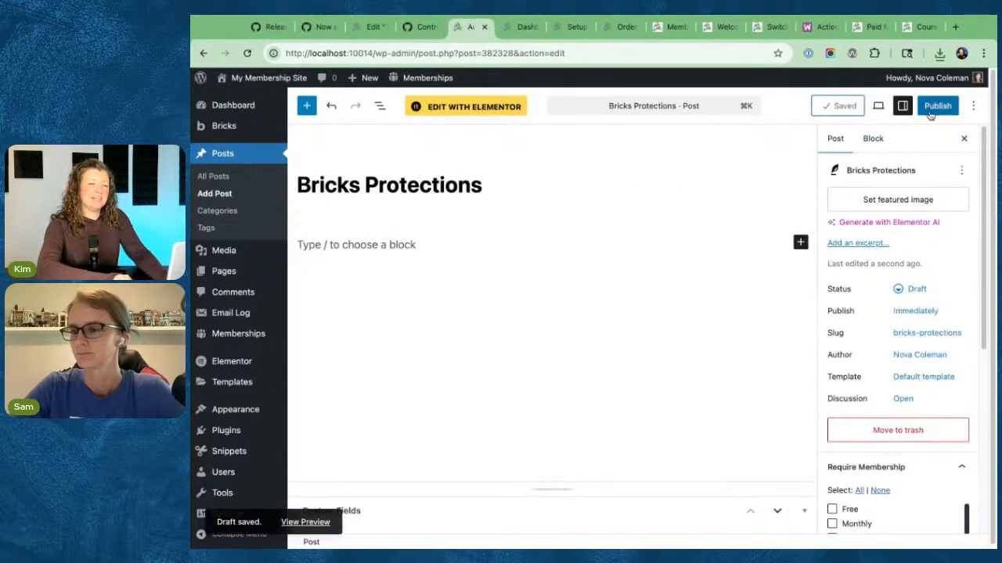
- Publish the "Bricks Protections" post, close the confirmation, and show the post's settings
left_click(942, 107)
left_click(943, 109)
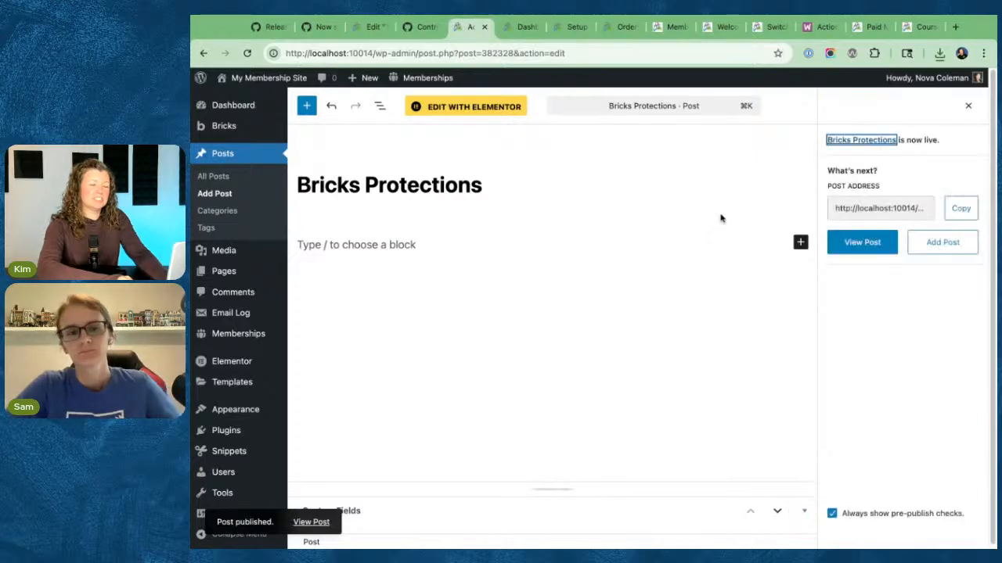
left_click(967, 108)
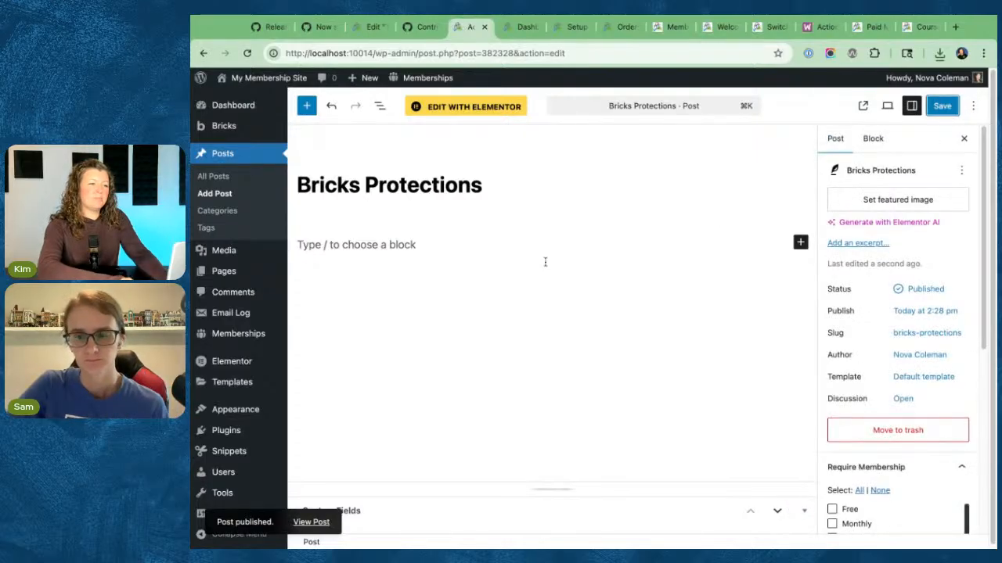
left_click(459, 244)
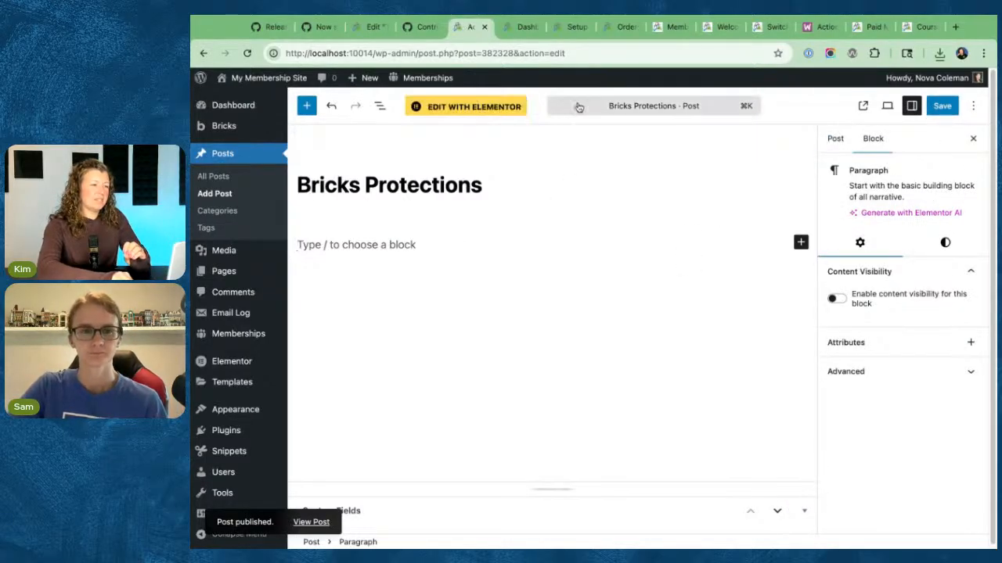
left_click(836, 139)
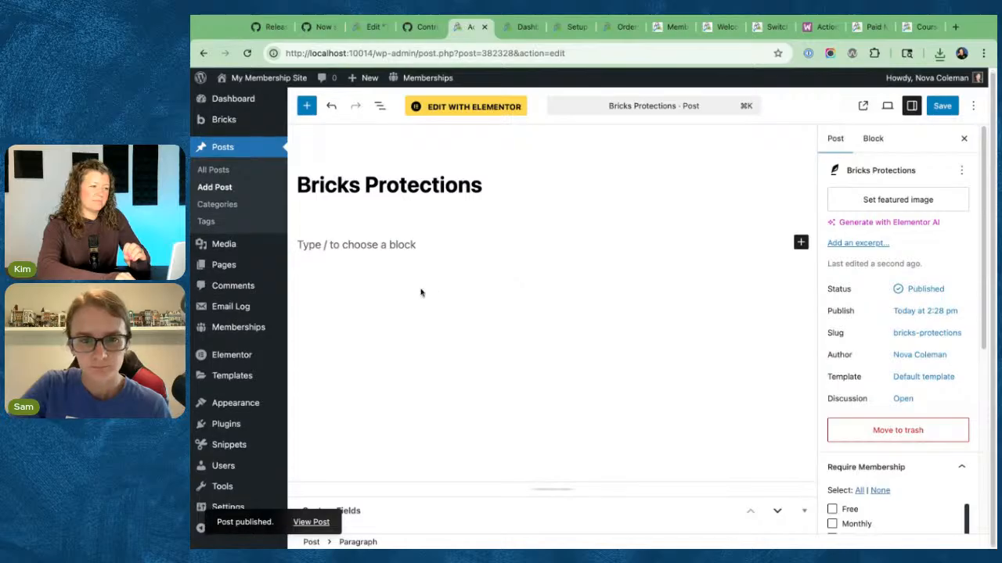
- Deactivate the Elementor plugin from the active plugins list, skipping the feedback form
mouse_move(225, 313)
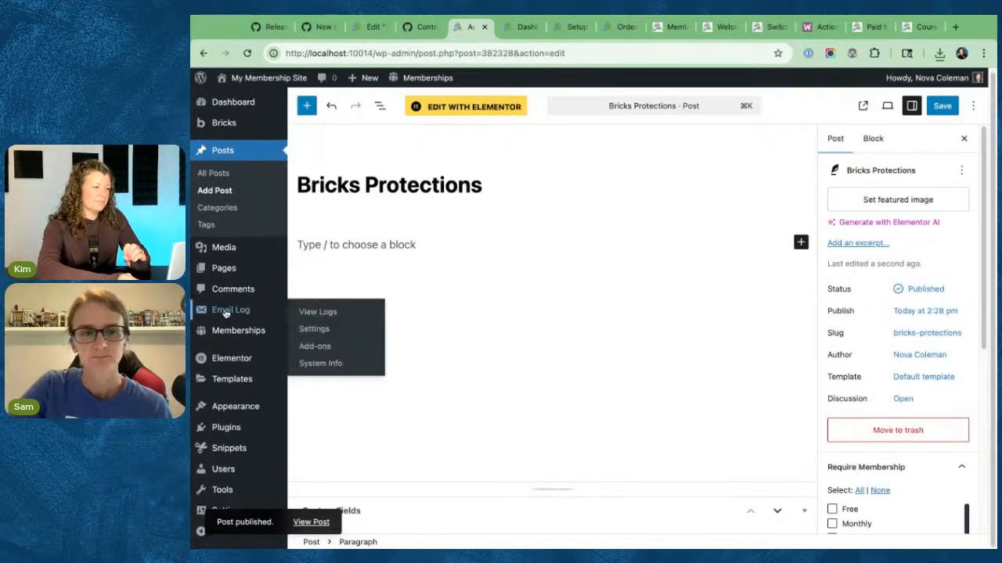
left_click(226, 429)
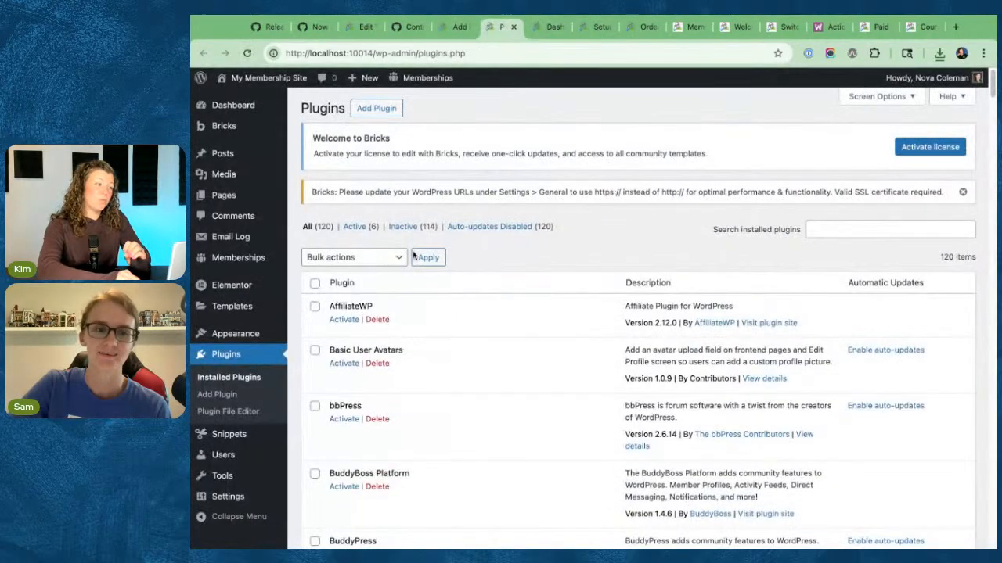
left_click(353, 227)
scroll(360, 315, "down", 1)
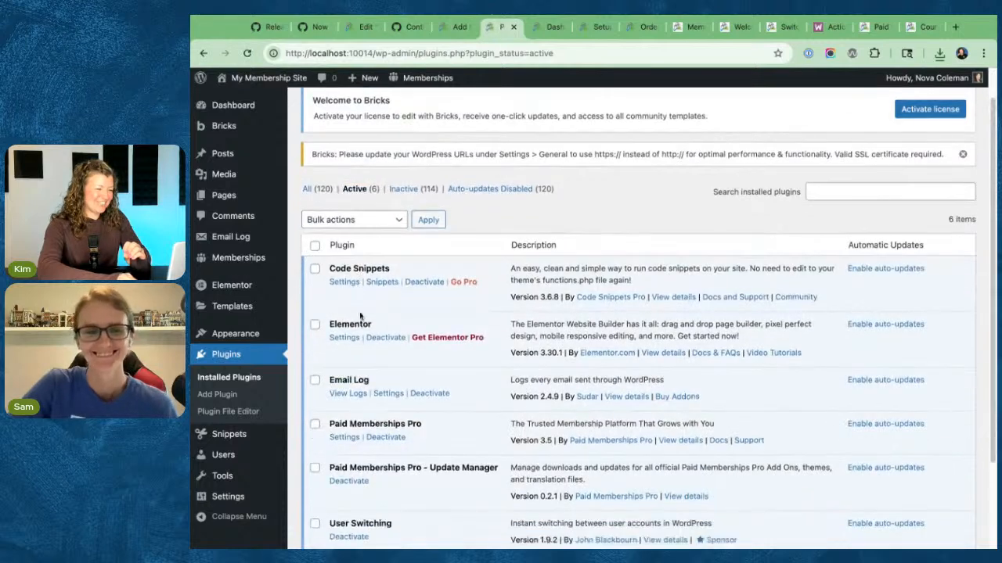
left_click(382, 338)
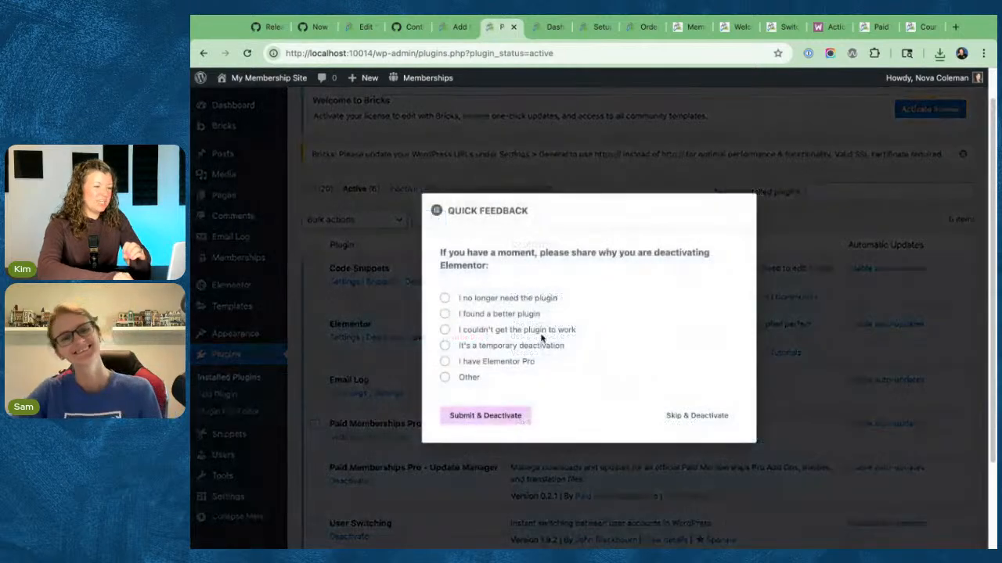
left_click(710, 416)
- Reload the "Bricks Protections" post editor and check the post settings and block suggestions for a Bricks editing option
left_click(454, 26)
key("Return")
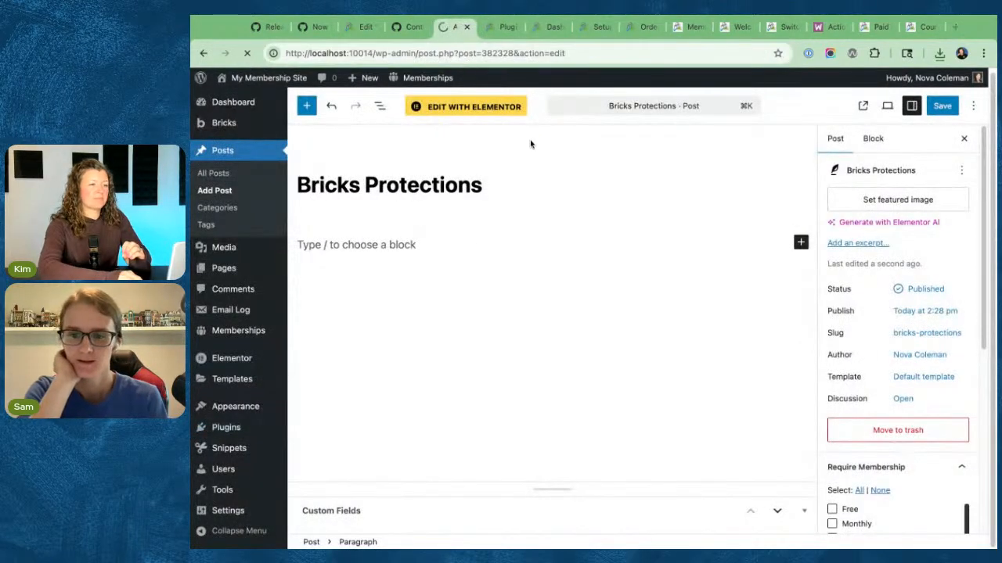
left_click(938, 105)
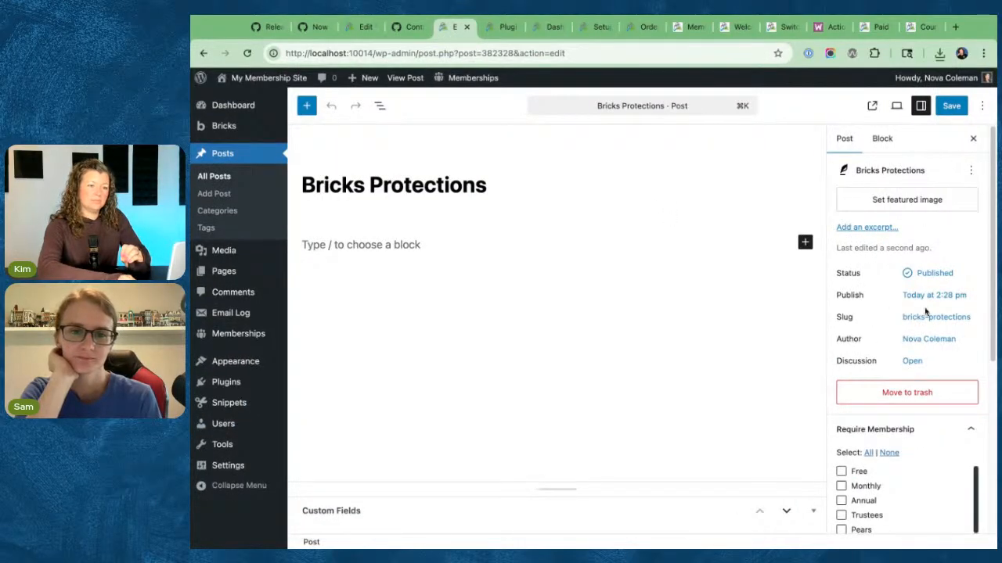
scroll(926, 312, "down", 4)
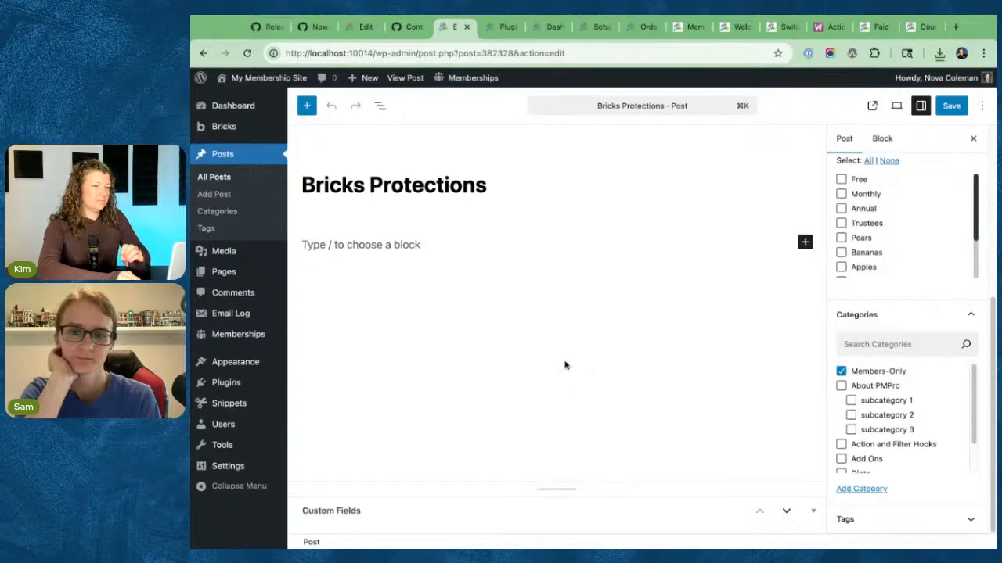
left_click(496, 236)
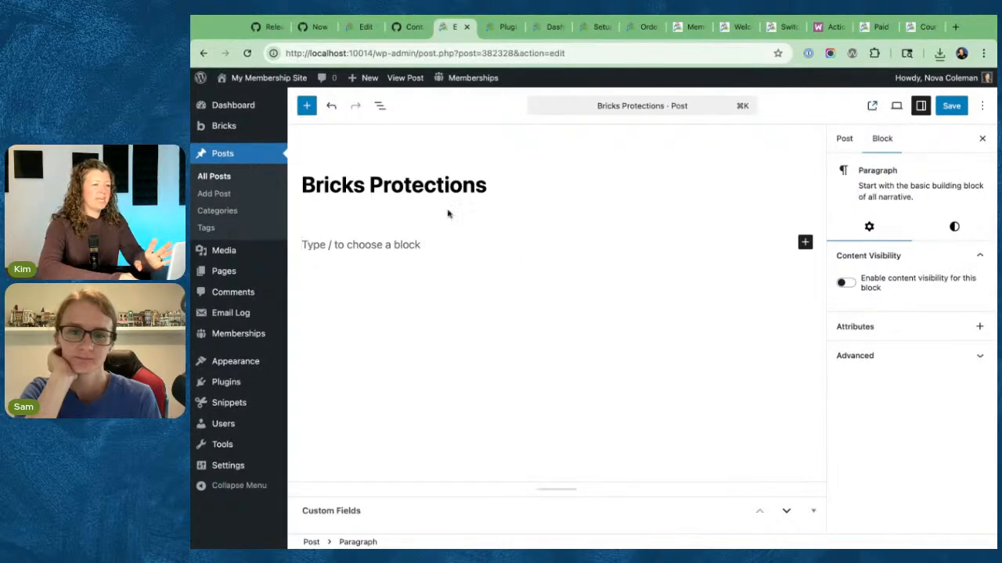
type("/")
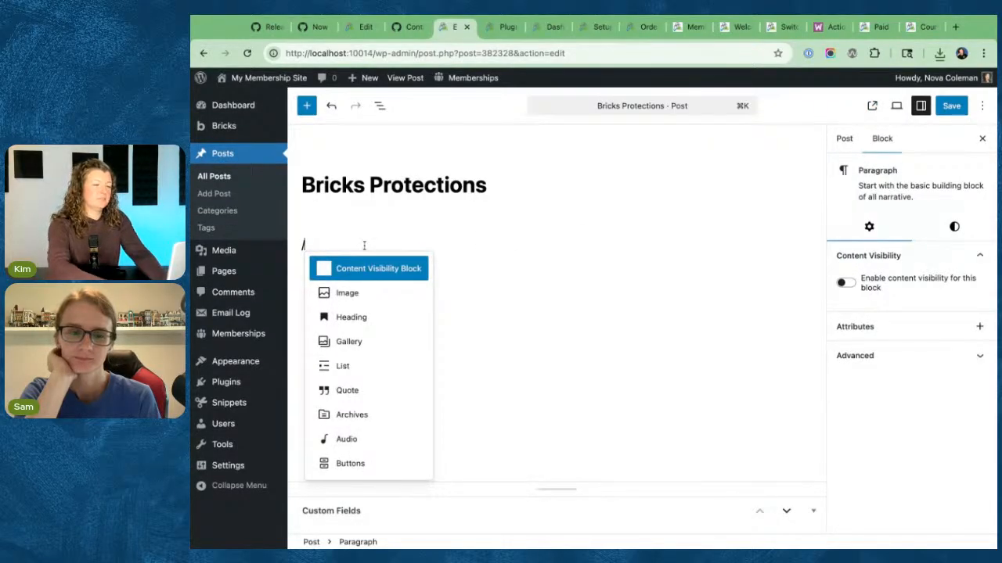
key("BackSpace")
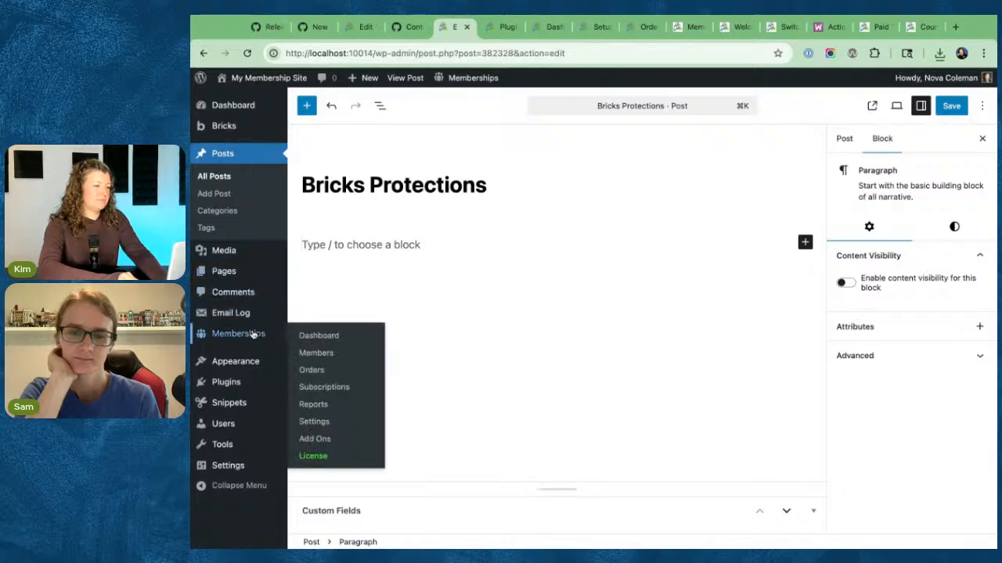
- Open pull request #3342 from the 3.5 release notes and examine its screenshots of the Bricks conditions
left_click(315, 29)
left_click(268, 27)
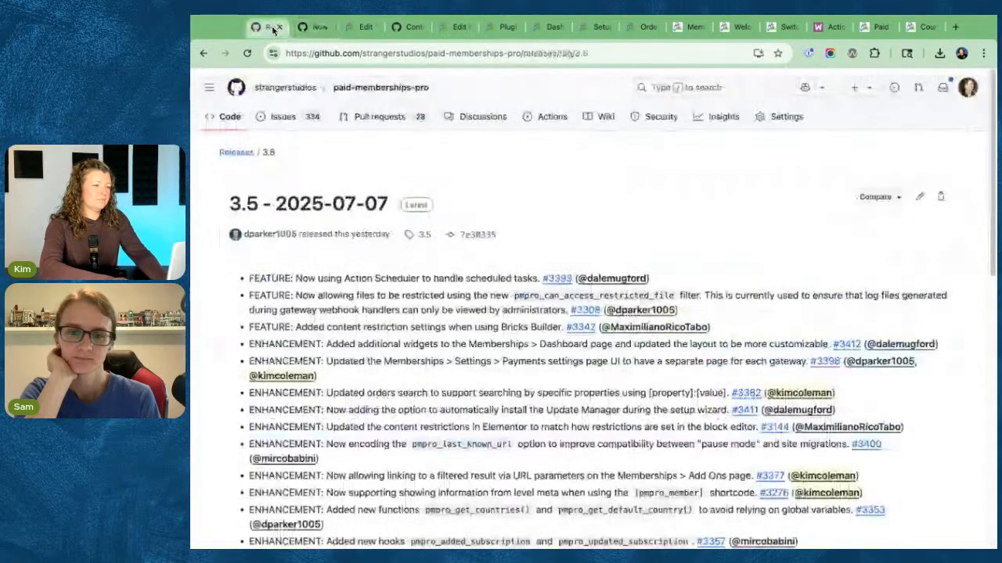
left_click(579, 328)
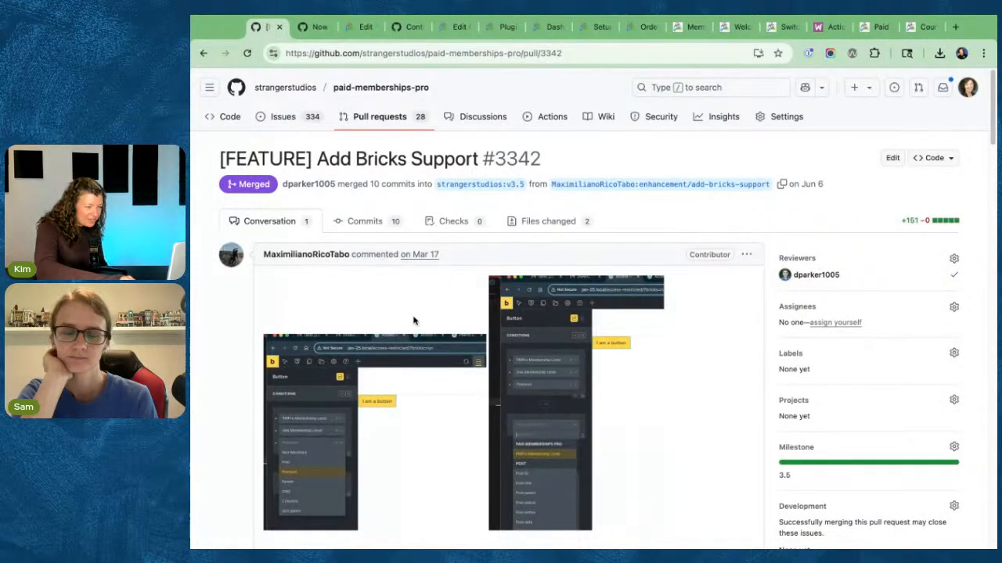
scroll(414, 321, "down", 5)
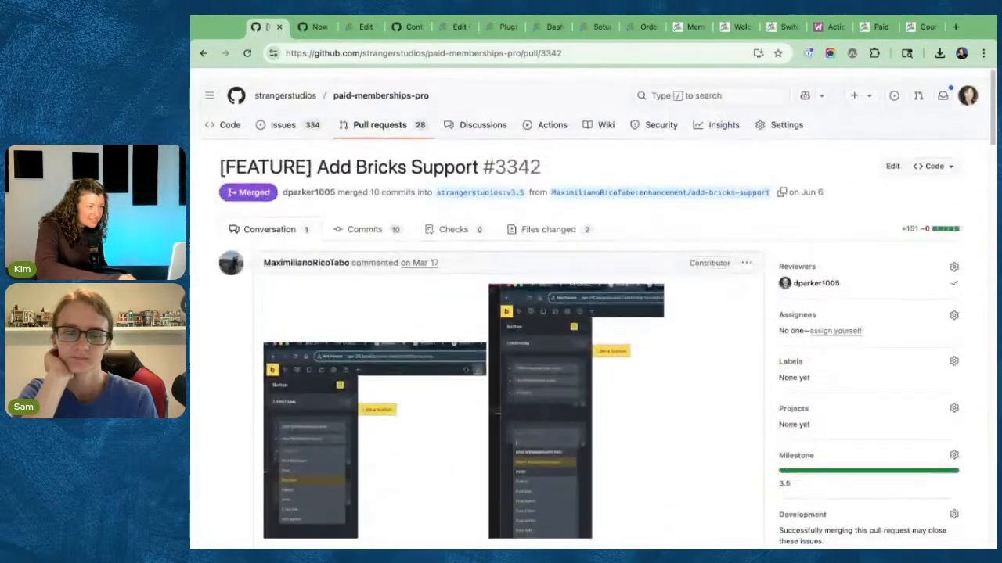
- Close the Elementor editor of the "Testing Membership Block" post and view the published "Bricks Protections" post on the site
key("ctrl+Tab")
key("ctrl+Tab")
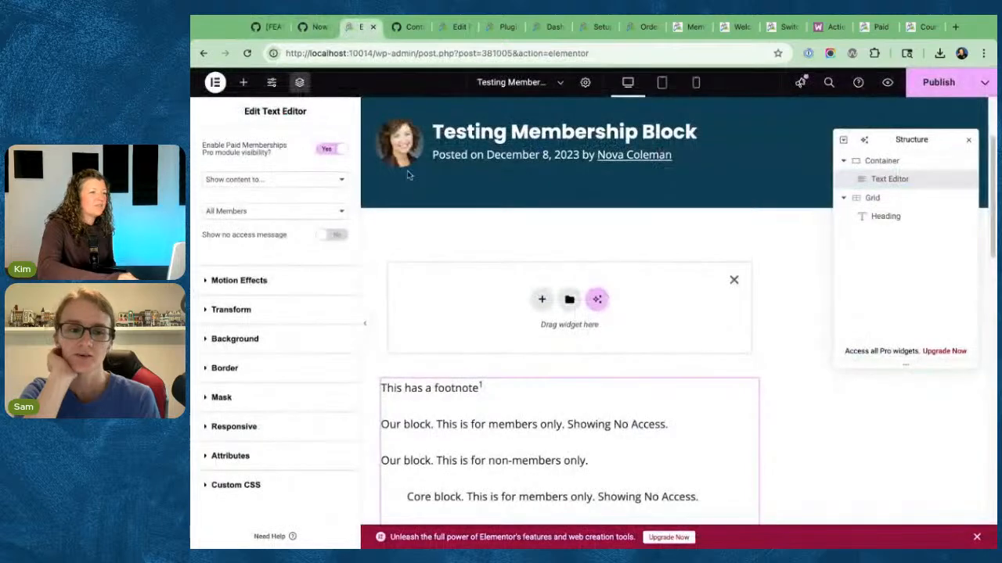
left_click(372, 27)
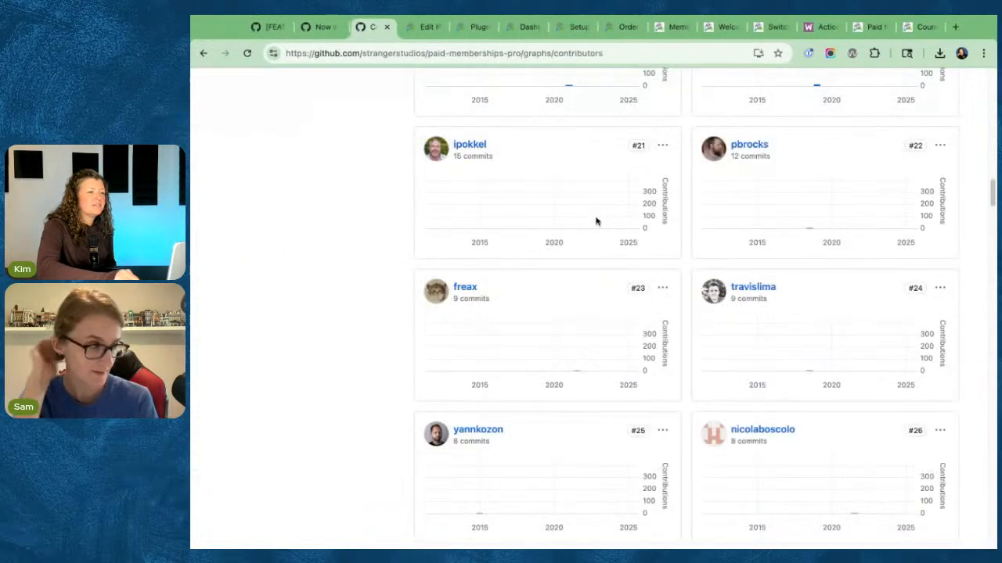
left_click(419, 26)
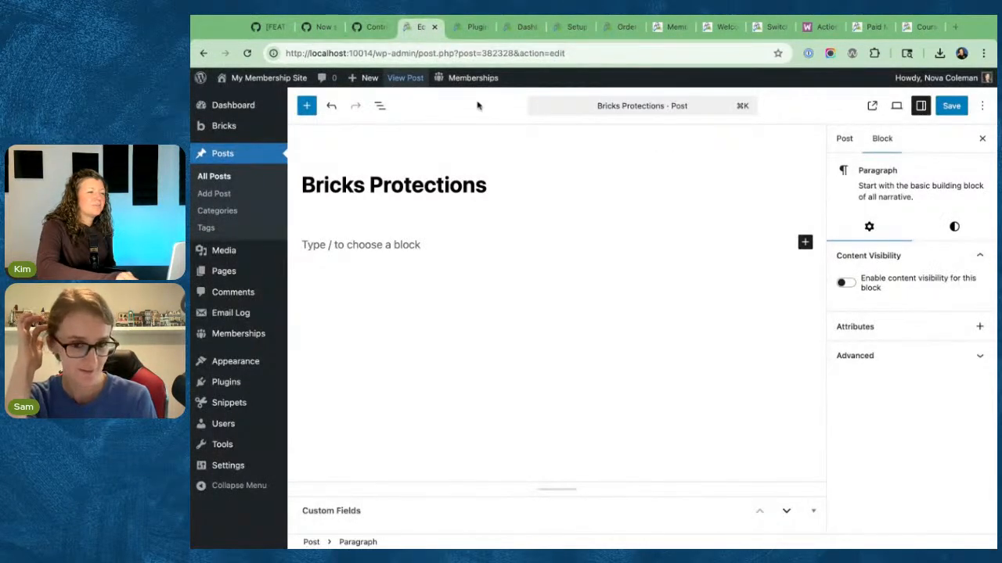
scroll(626, 187, "down", 5)
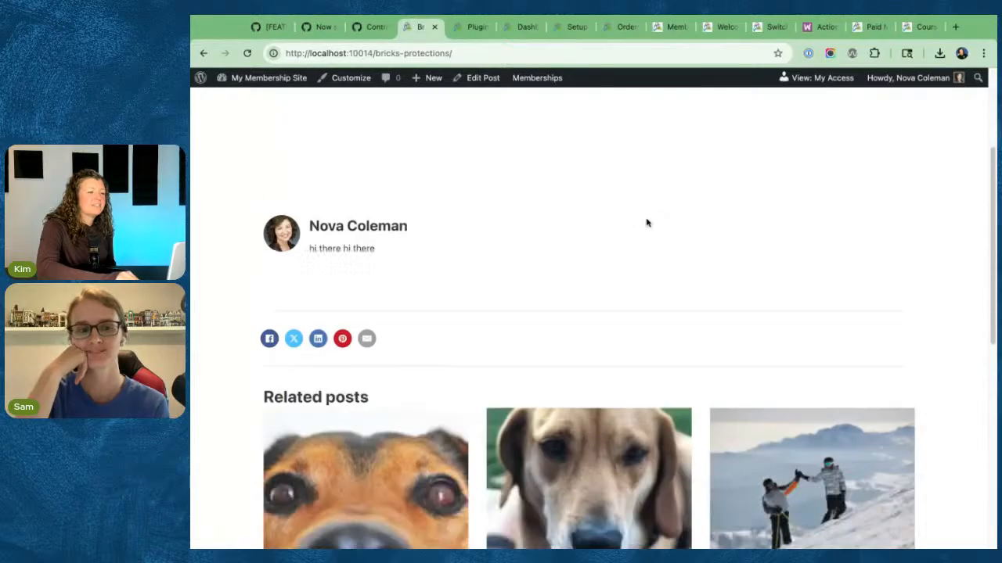
scroll(675, 206, "up", 5)
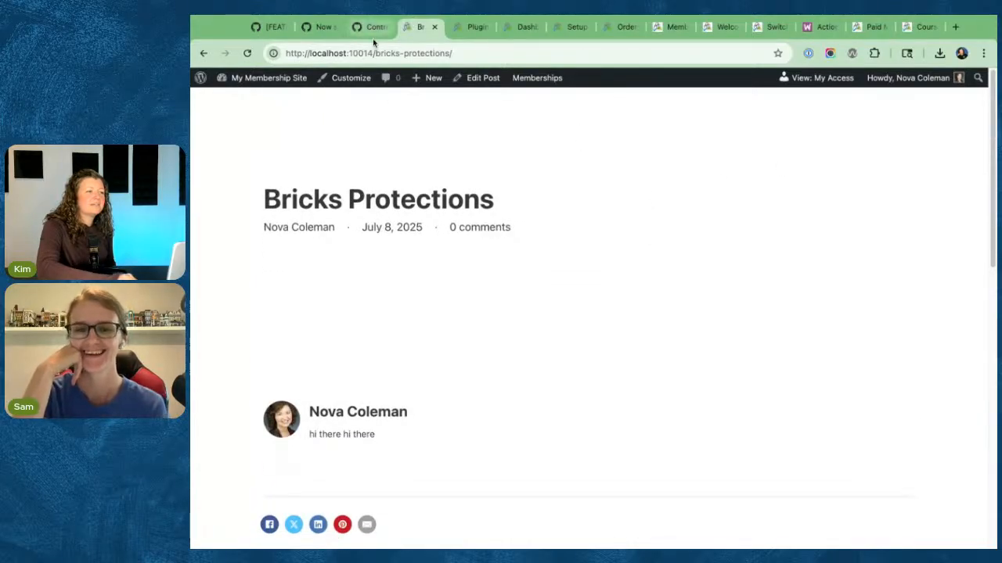
- Check the Bricks license activation page from a separate admin dashboard tab, closing that tab when done
left_click(458, 26)
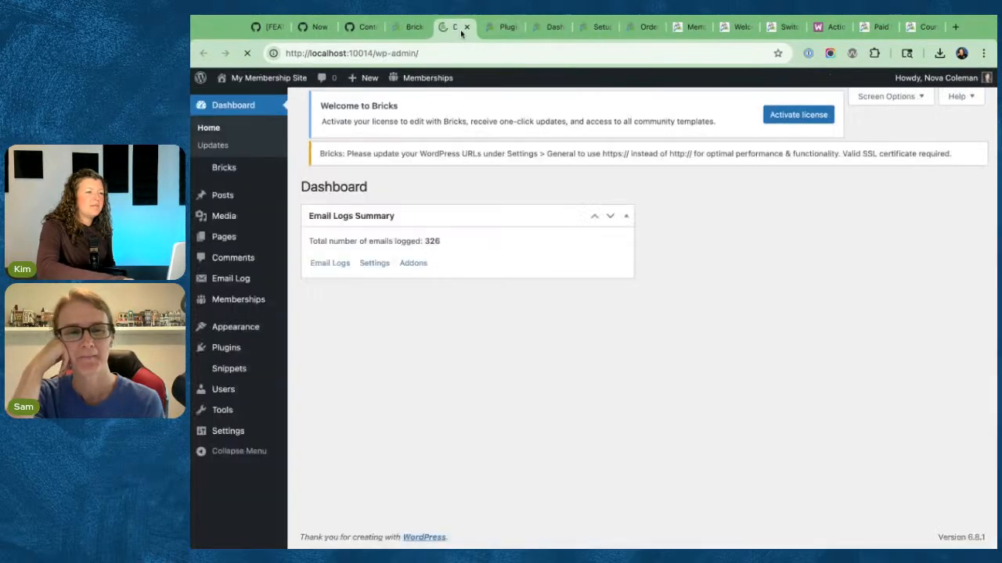
mouse_move(254, 330)
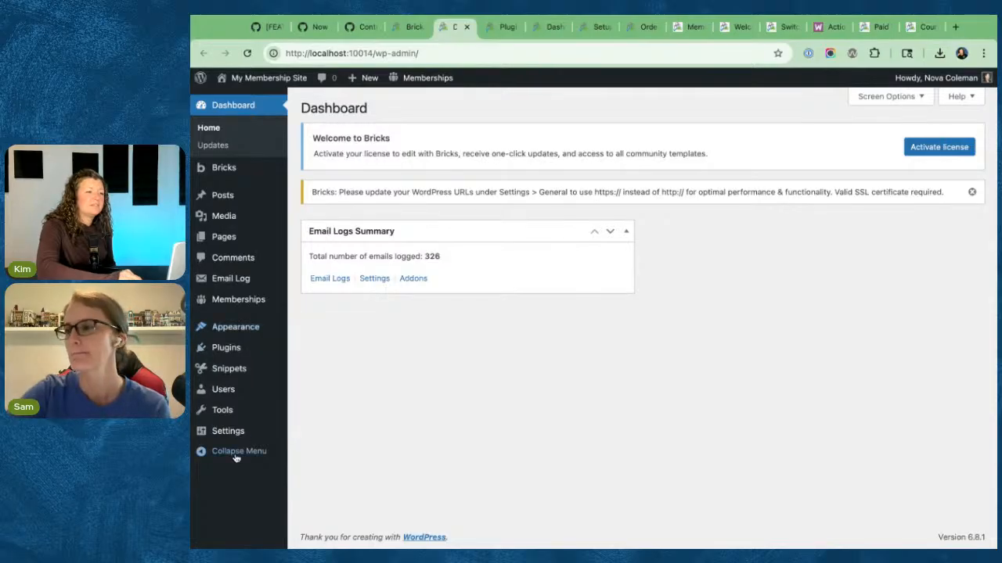
left_click(939, 146)
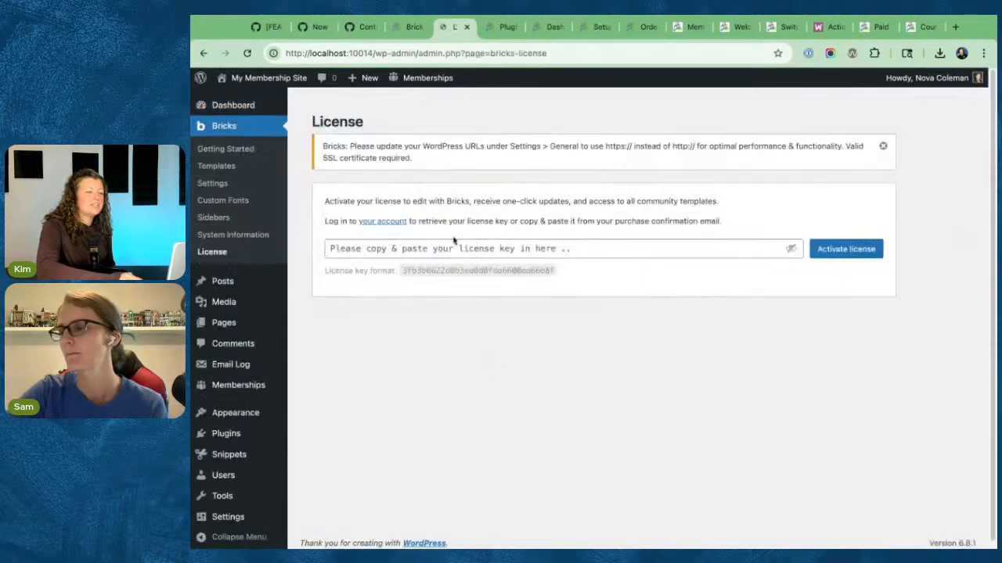
left_click(467, 27)
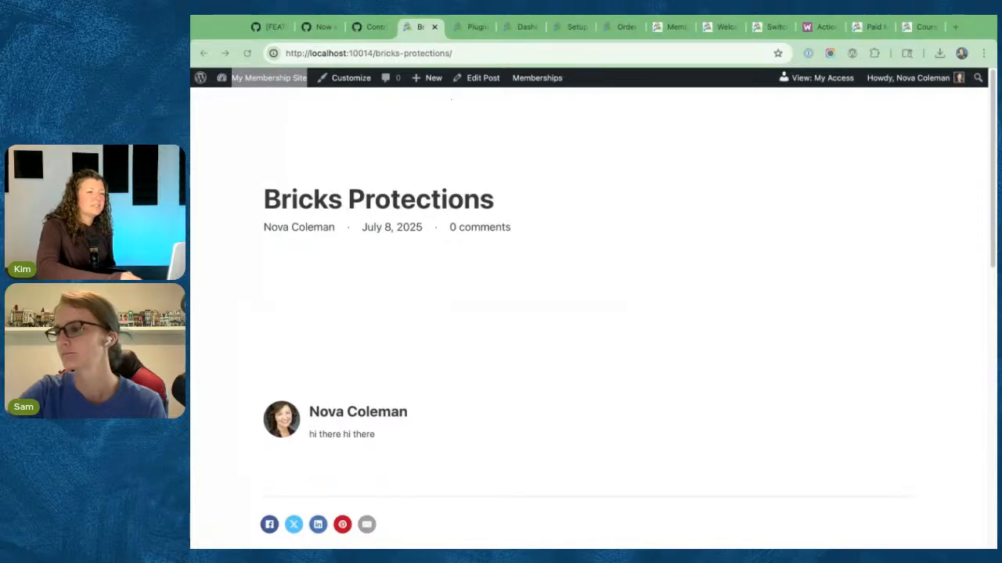
- Look over the published "Bricks Protections" page from its title to the related posts
scroll(586, 287, "down", 6)
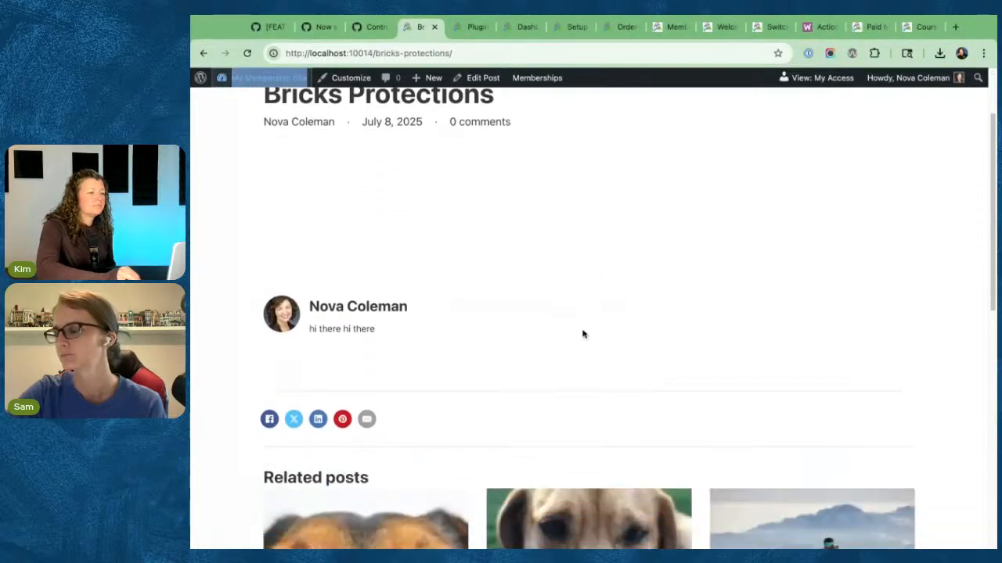
scroll(582, 363, "down", 2)
scroll(581, 360, "up", 10)
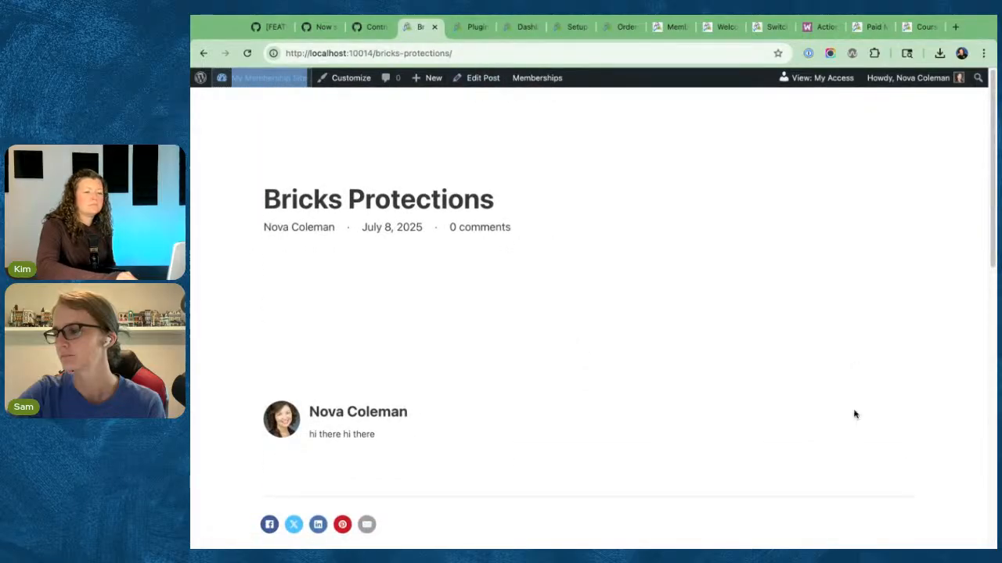
left_click(870, 555)
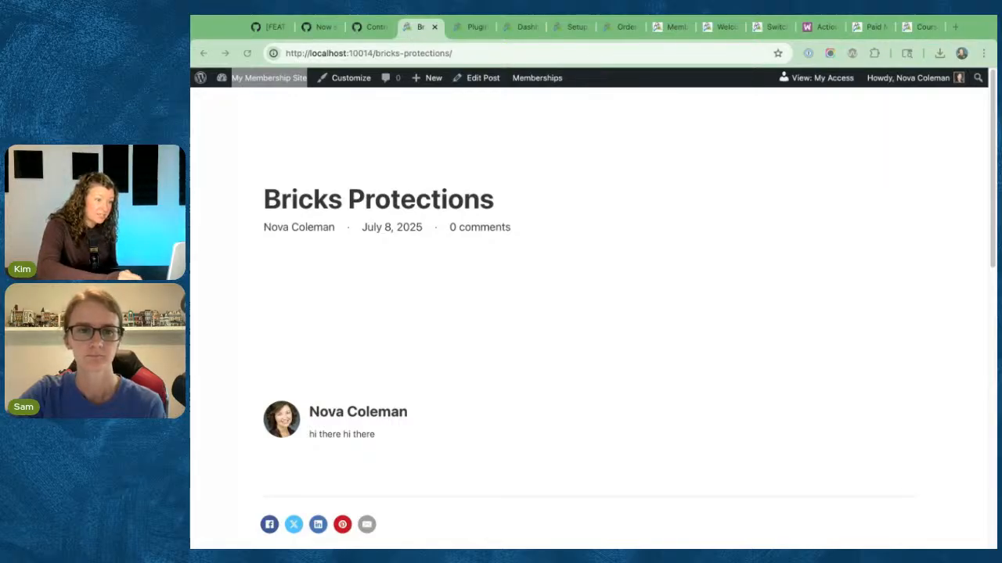
- Bring the saved Bricks settings tab into this browser window and try to edit the "Bricks Protections" post with Bricks
left_click_drag(405, 70, 406, 28)
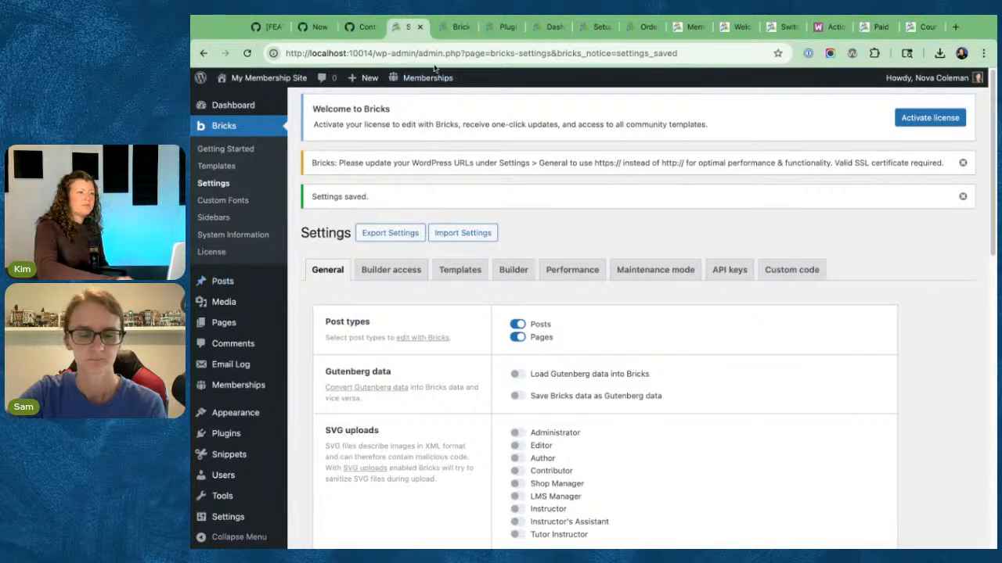
left_click(460, 27)
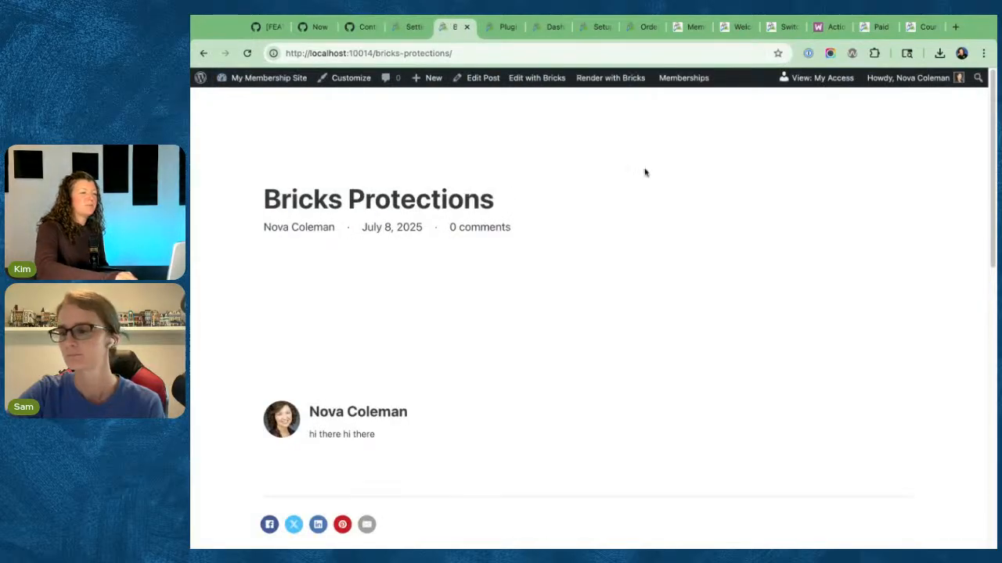
left_click(537, 78)
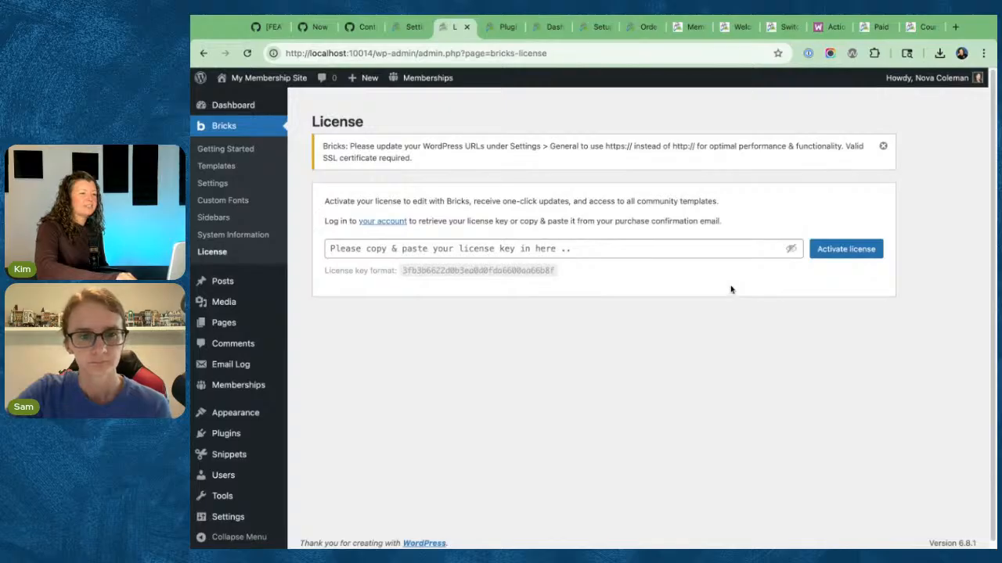
left_click(203, 53)
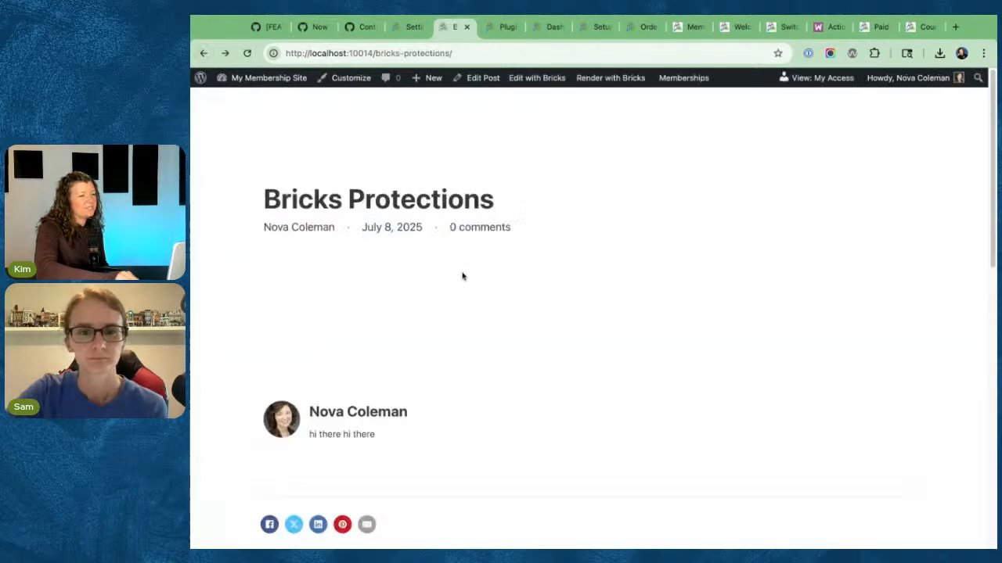
- Return to the "Add Bricks Support" pull request to examine its screenshots of the membership level conditions
left_click(190, 226)
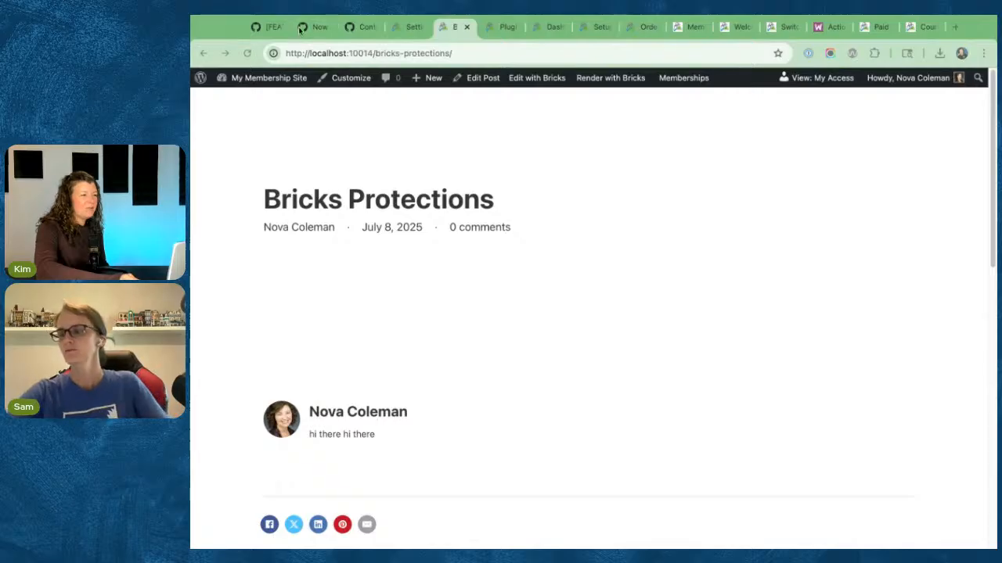
left_click(266, 27)
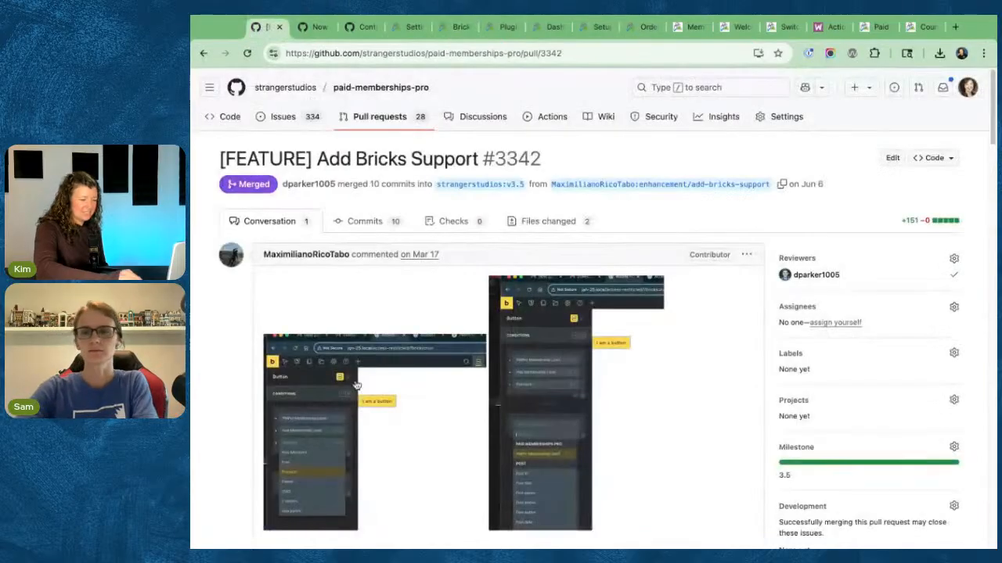
- View the enlarged screenshots of the membership level conditions in the "Add Bricks Support" pull request, closing each image when done
left_click(383, 430)
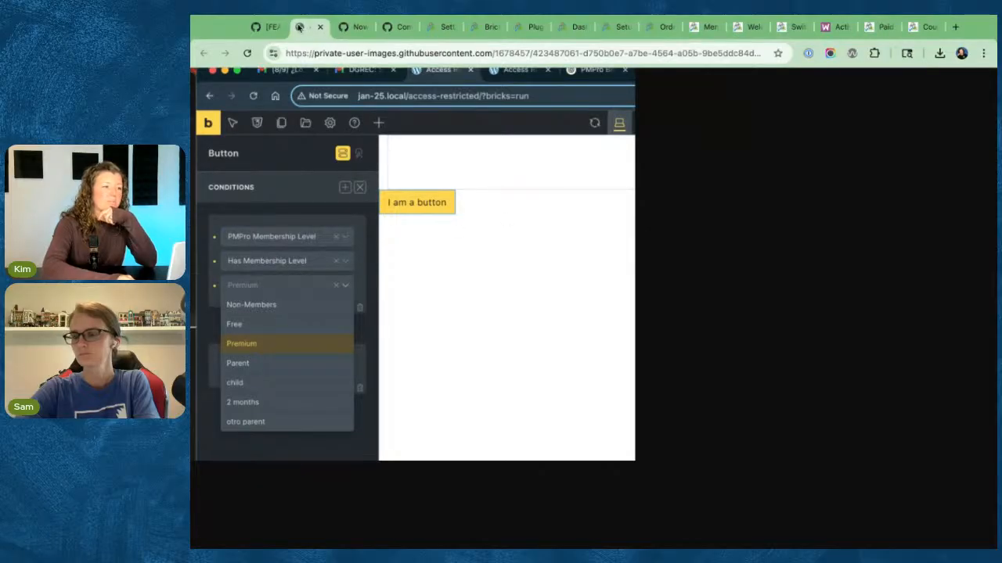
left_click(321, 27)
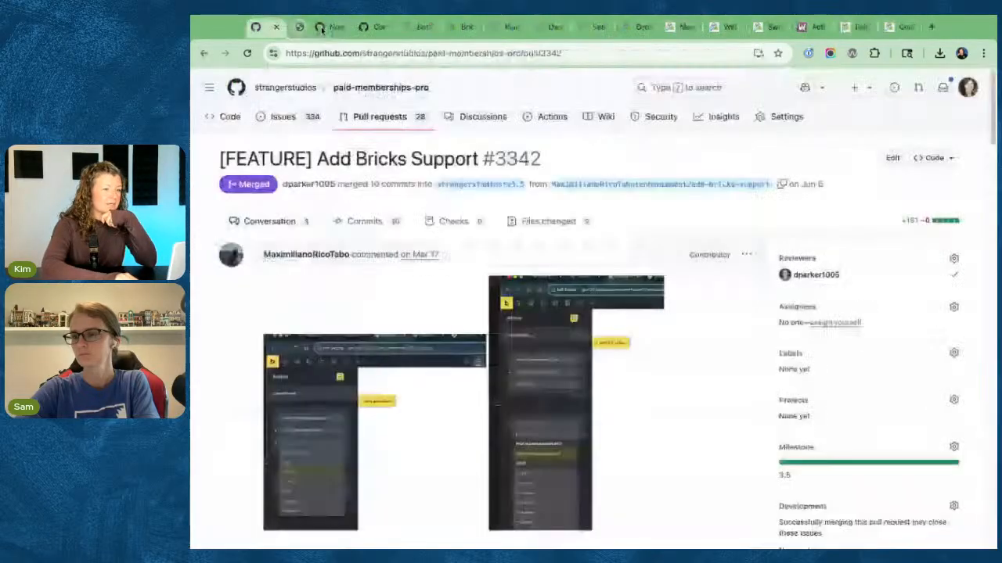
left_click(572, 346)
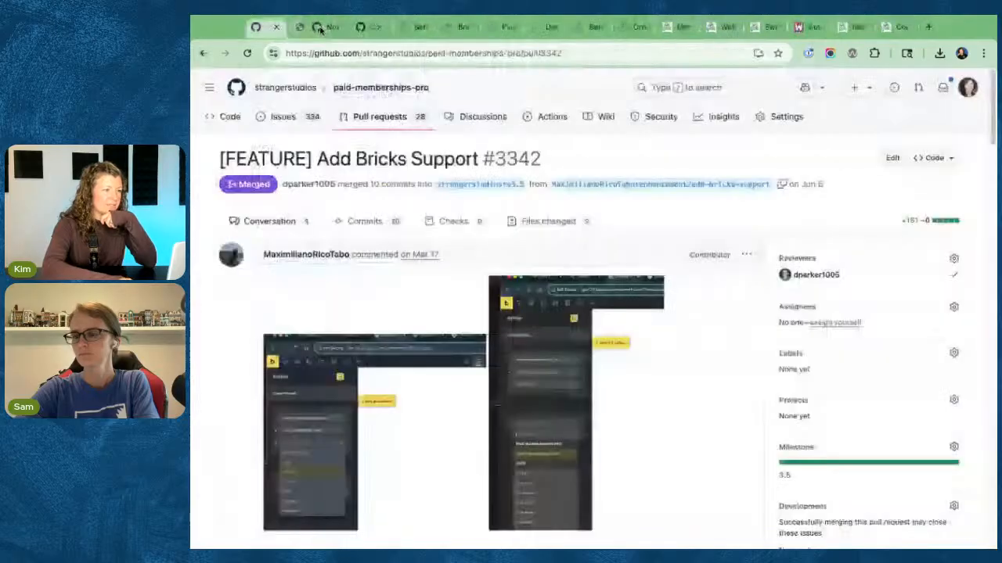
left_click(319, 27)
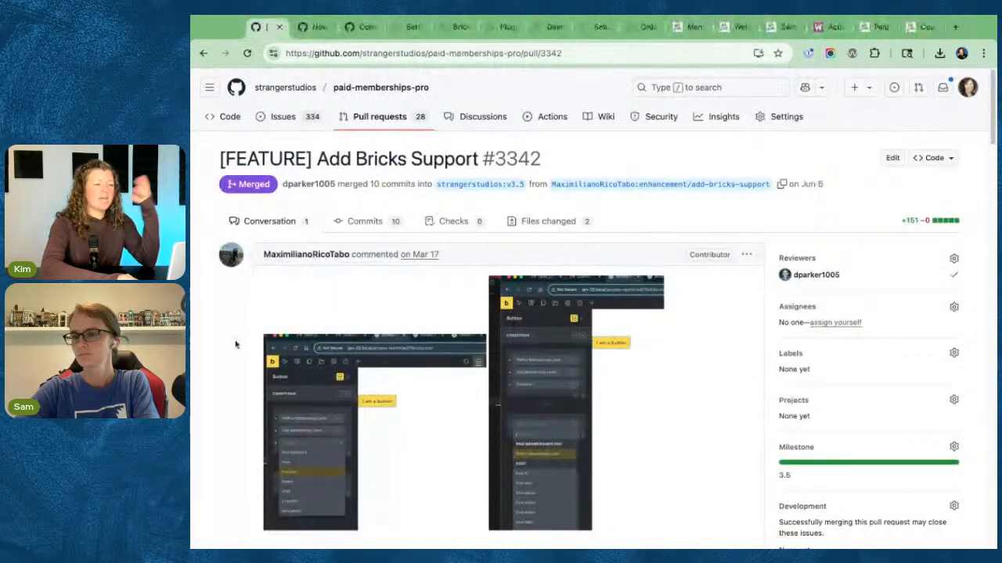
- Read through the "Add Bricks Support" pull request, examining the testing instructions and the follow-up comment's screenshots of the condition options
scroll(234, 341, "down", 3)
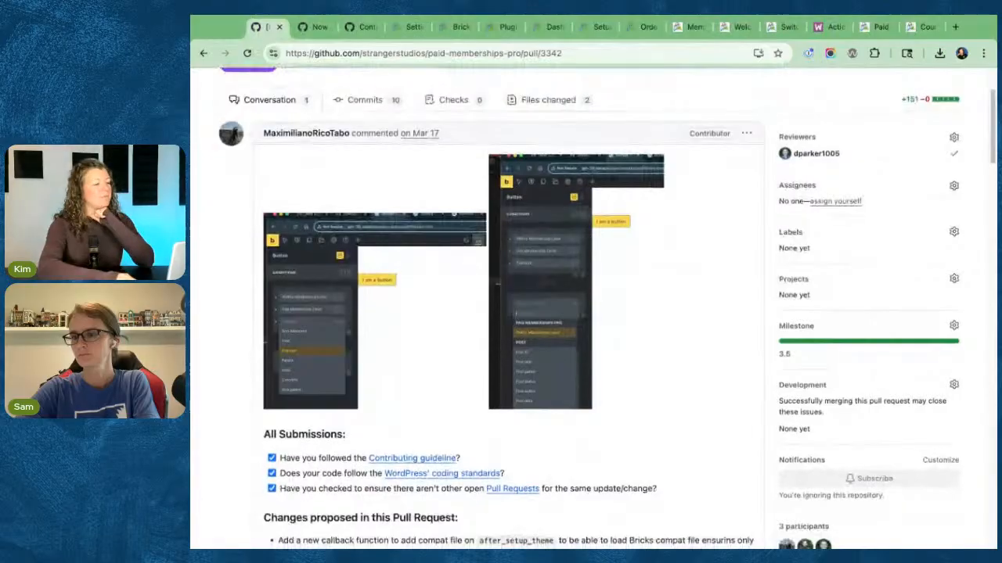
scroll(508, 313, "down", 5)
scroll(509, 328, "down", 10)
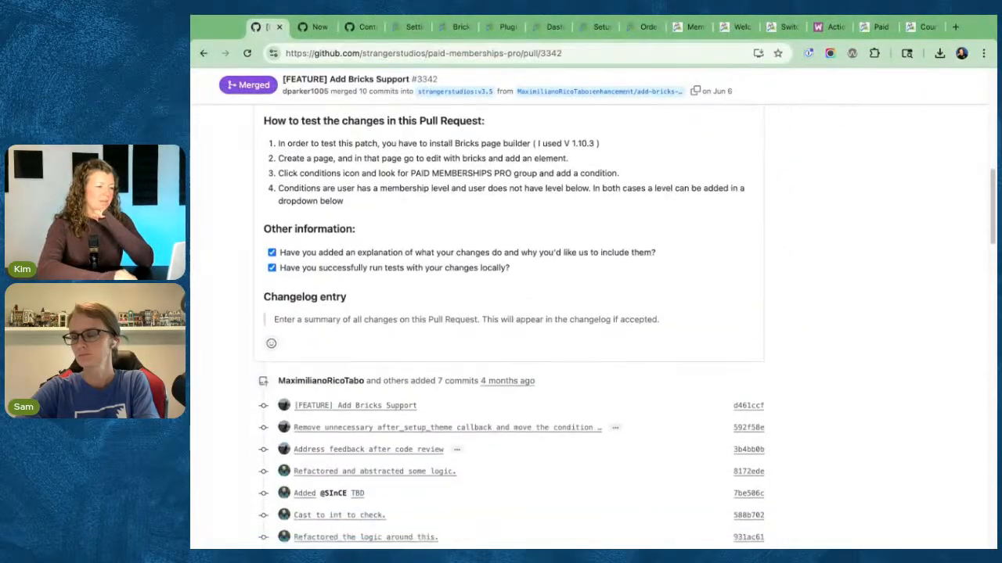
scroll(246, 331, "up", 1)
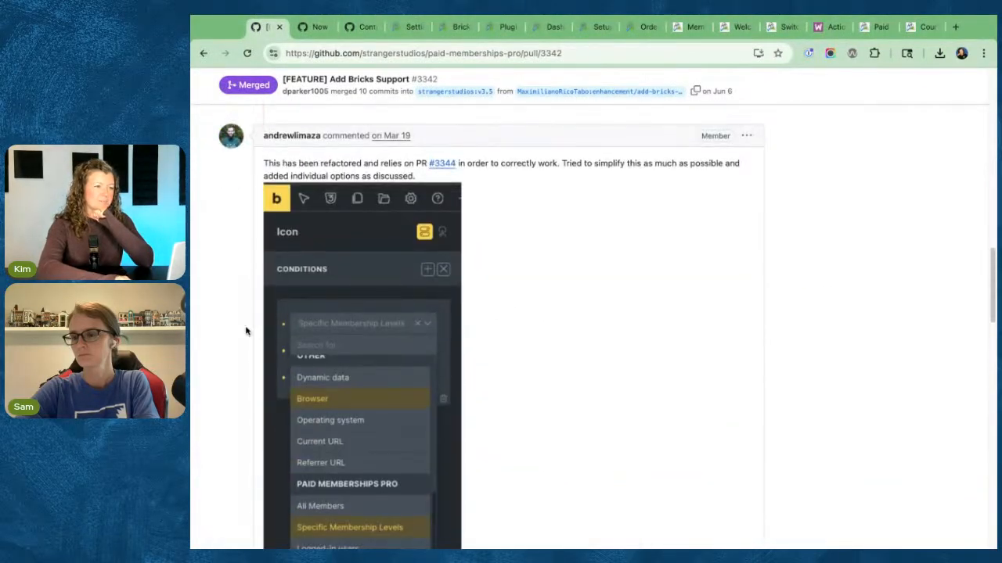
scroll(245, 331, "down", 10)
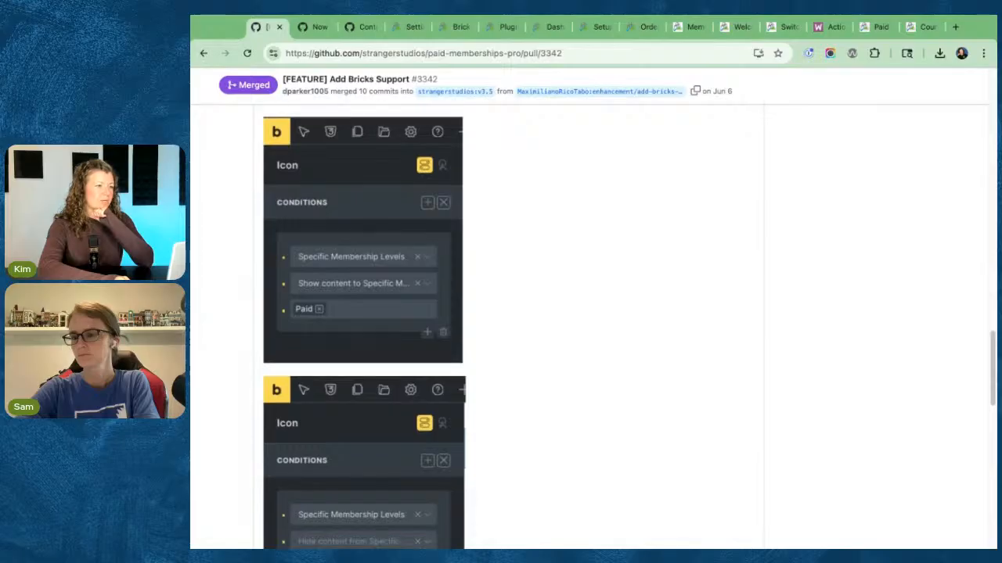
scroll(208, 324, "down", 1)
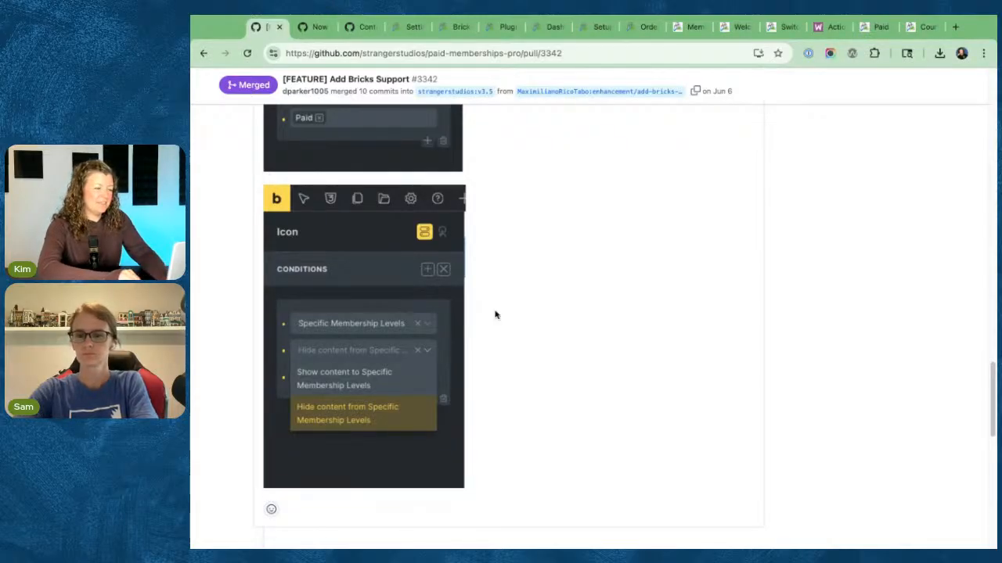
scroll(494, 315, "up", 1)
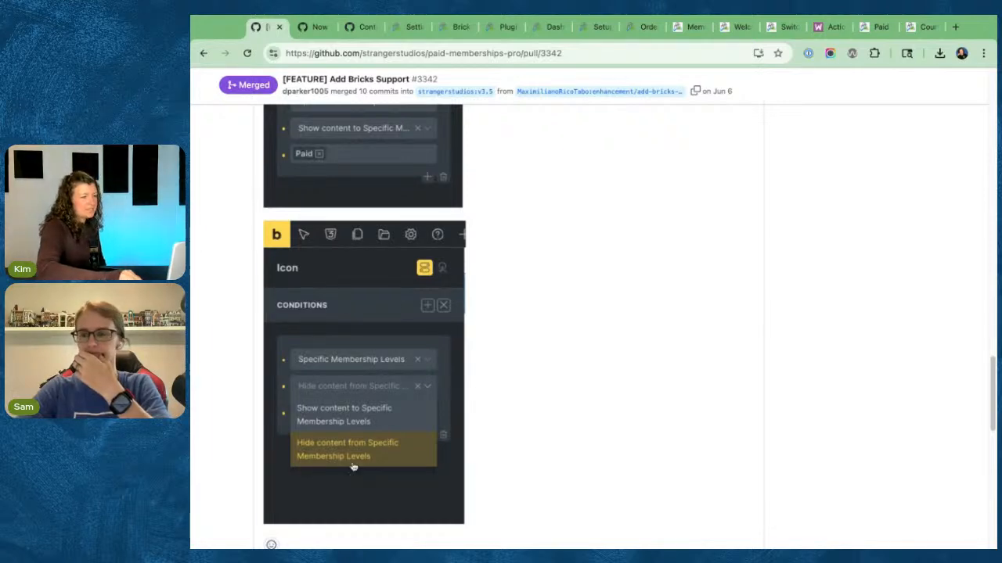
scroll(352, 470, "up", 3)
scroll(353, 474, "up", 1)
scroll(353, 473, "up", 4)
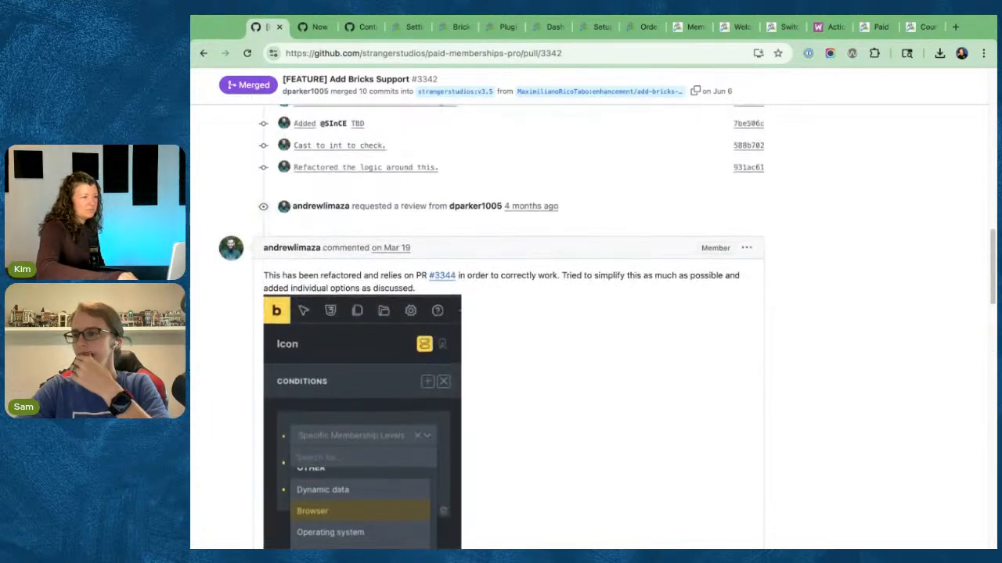
scroll(353, 473, "up", 10)
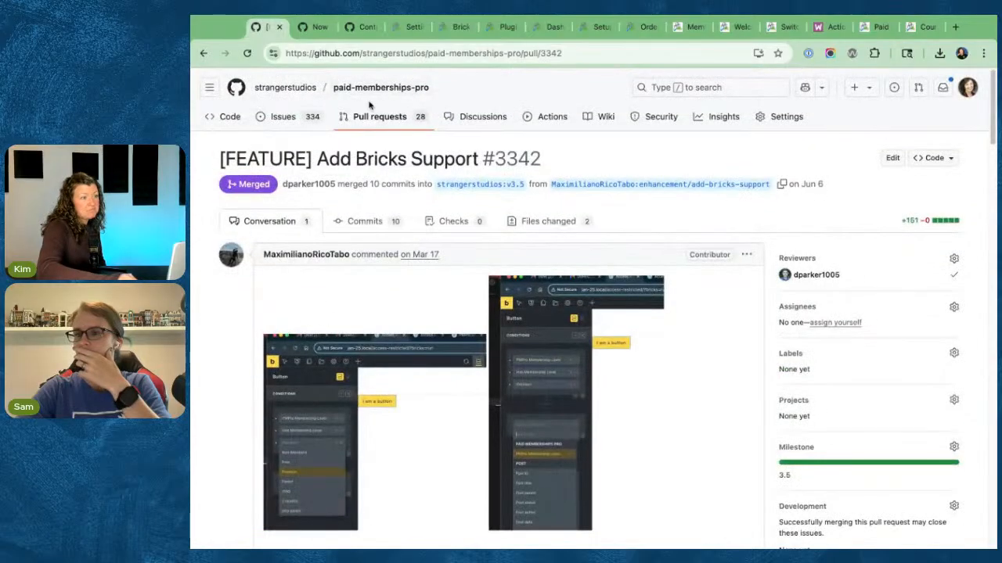
- Return from the pull request to the 3.5 release notes and look over the list of changes
left_click(383, 119)
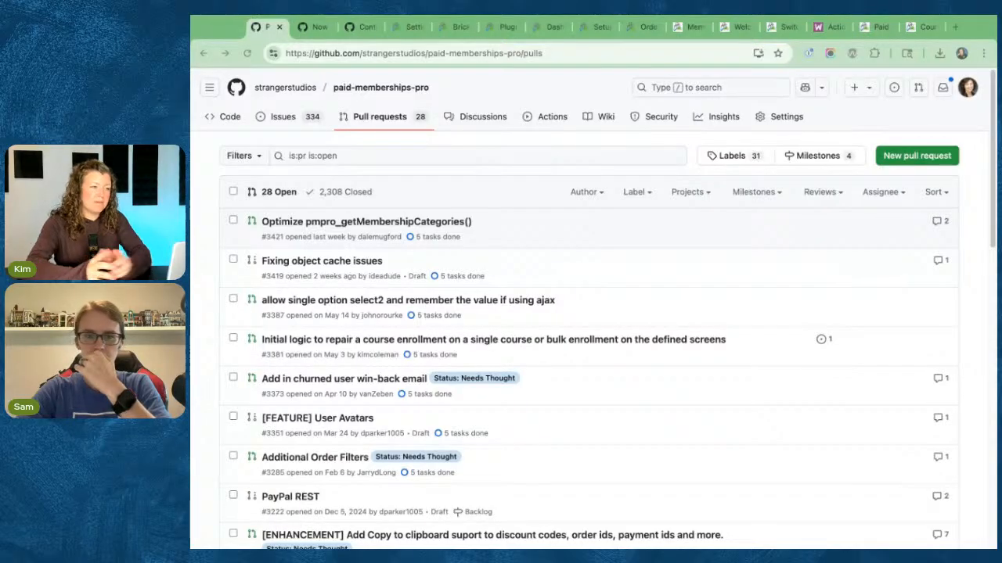
left_click(203, 53)
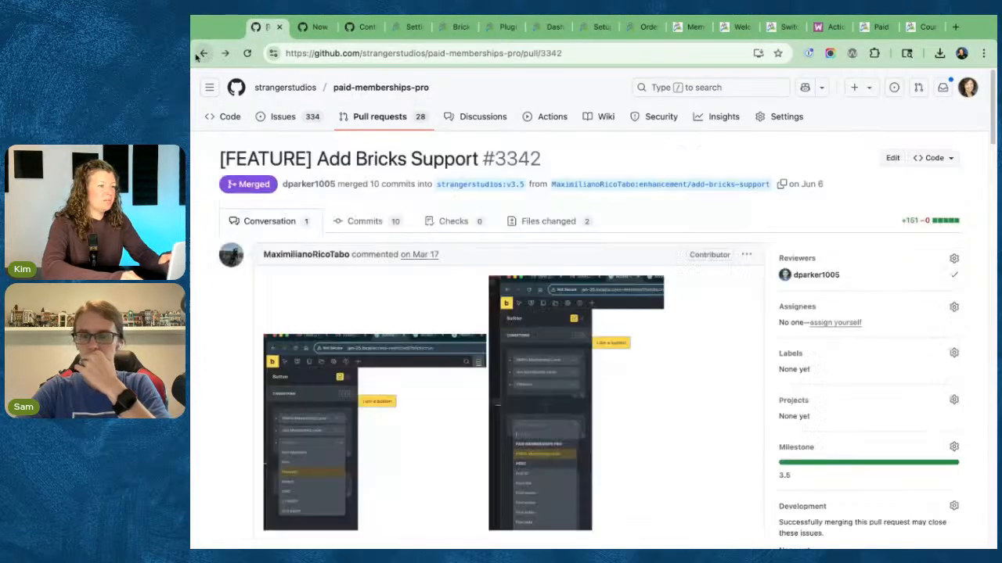
left_click(204, 53)
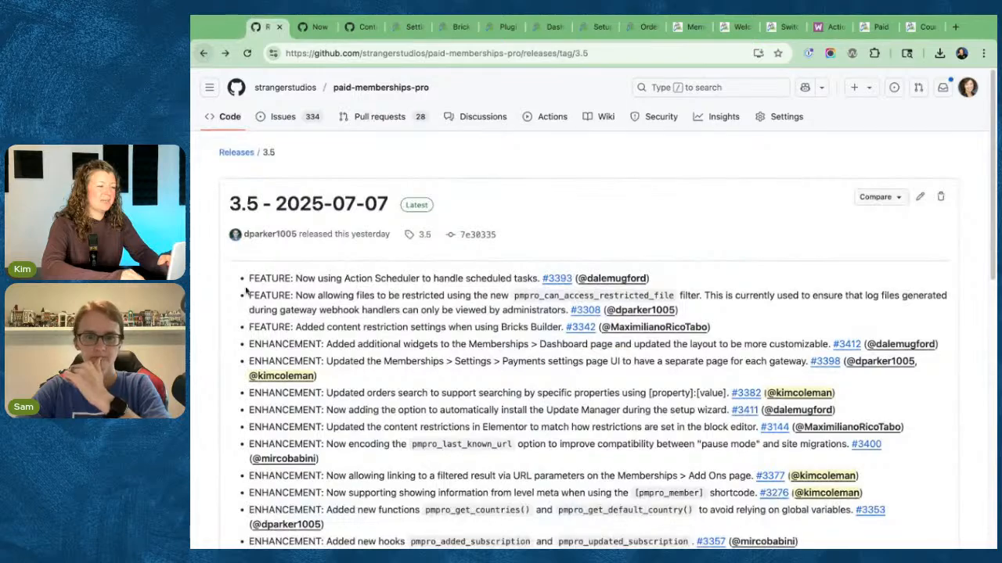
scroll(247, 290, "down", 6)
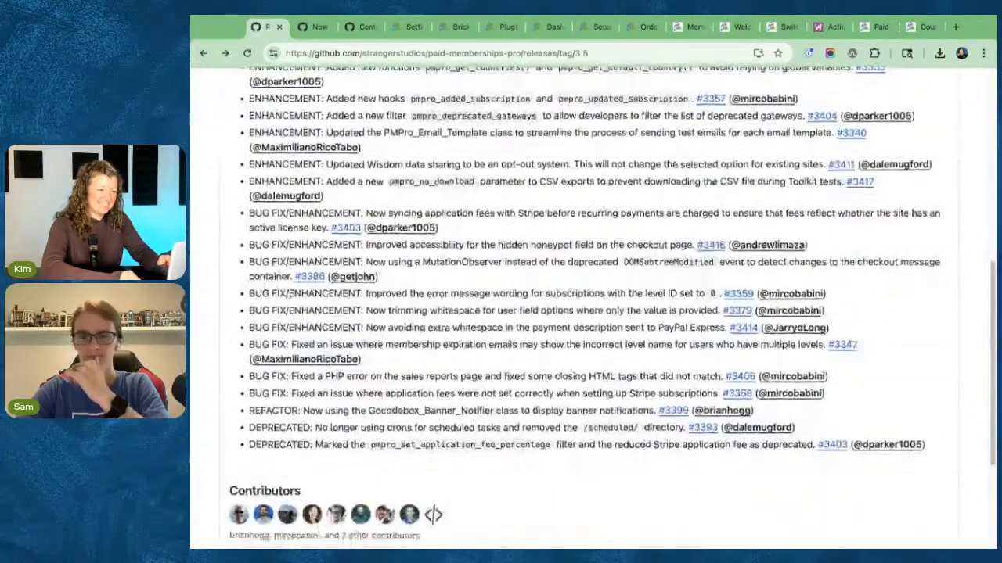
scroll(246, 291, "up", 6)
- Review the general Bricks settings and the published "Bricks Protections" post in their open tabs
left_click(398, 25)
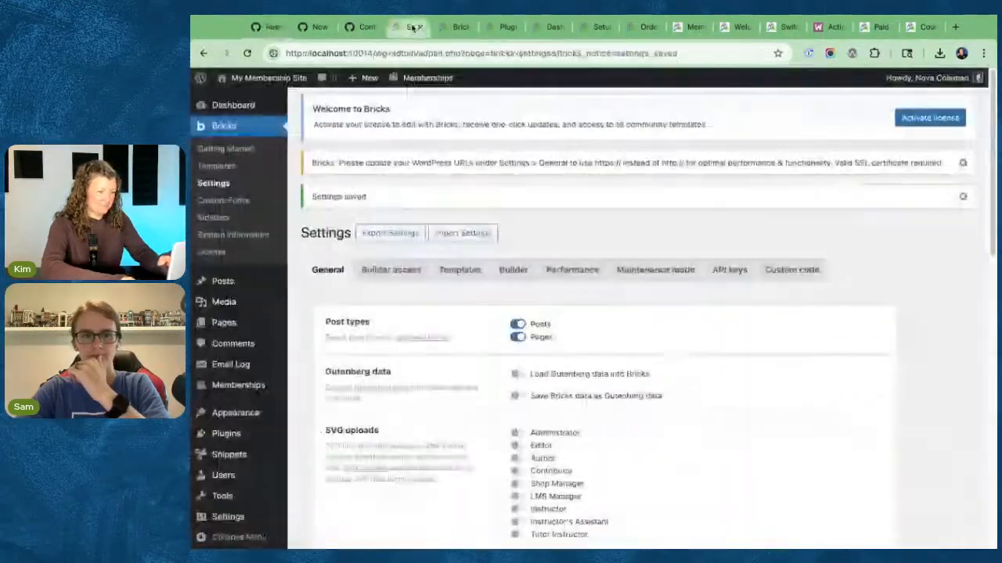
scroll(526, 397, "down", 9)
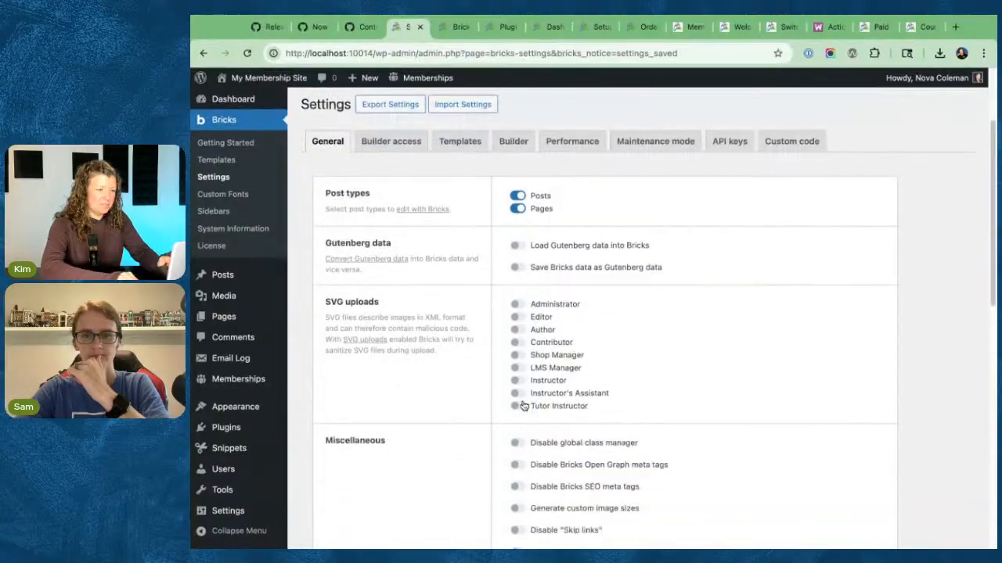
scroll(525, 391, "up", 10)
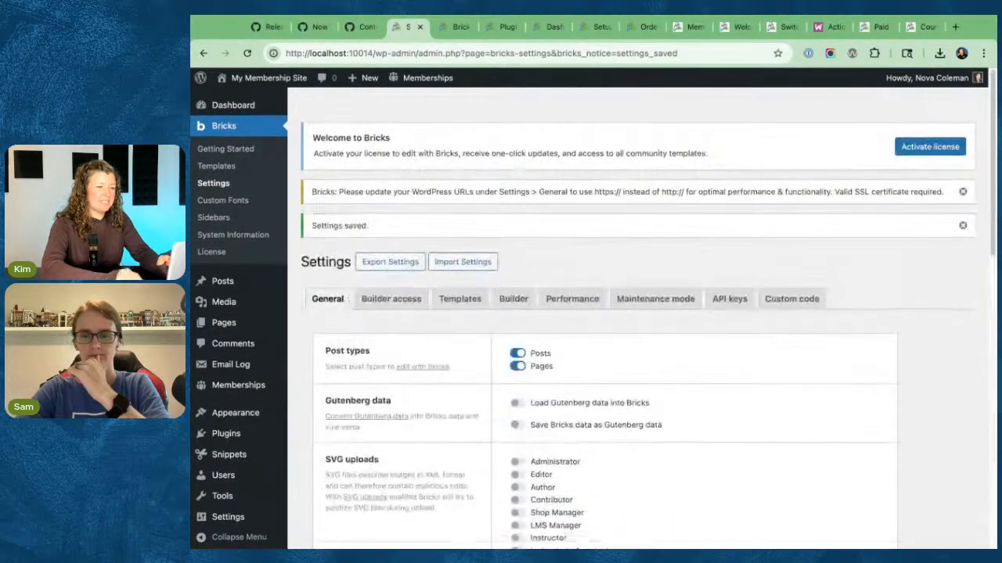
left_click(452, 27)
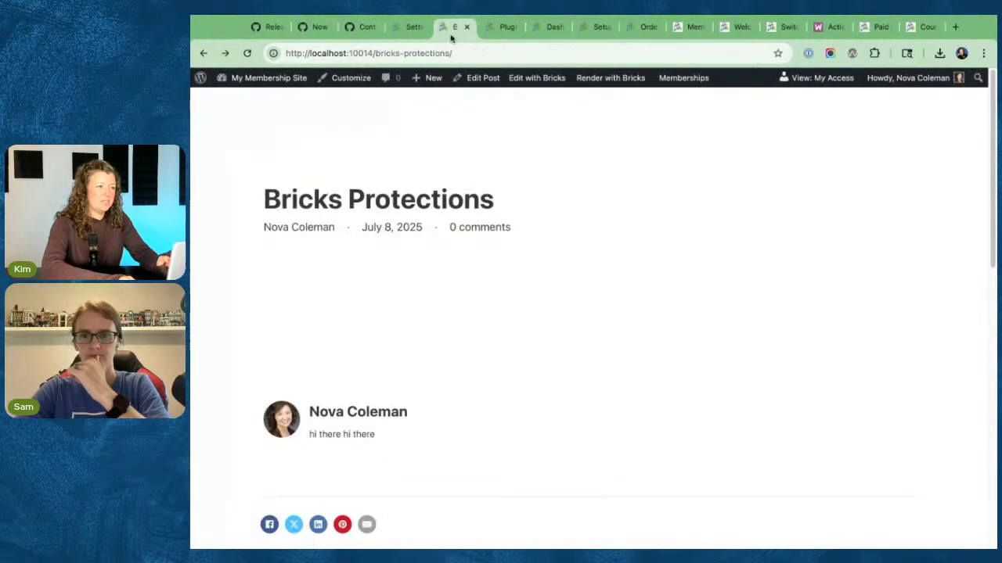
left_click(202, 196)
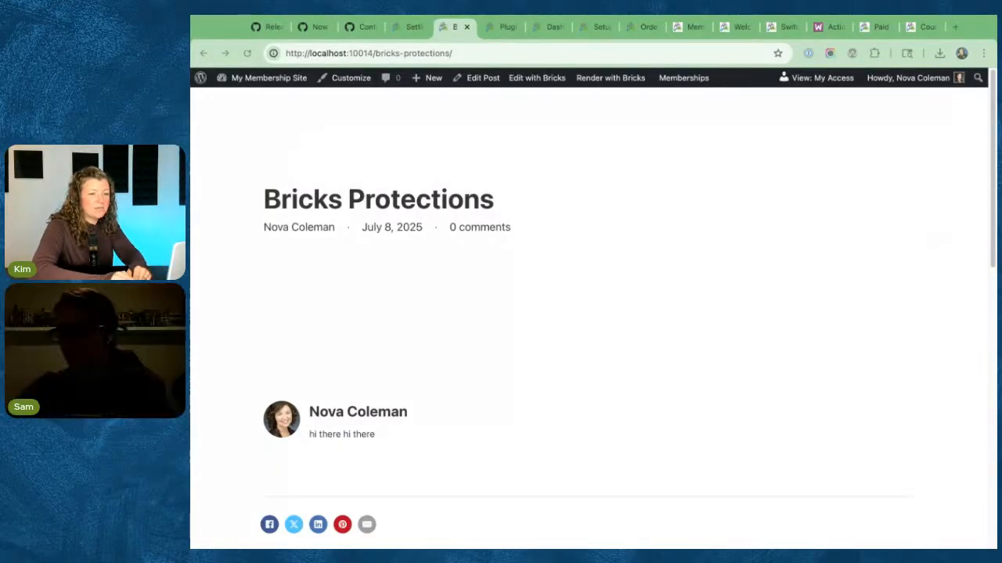
left_click(454, 34)
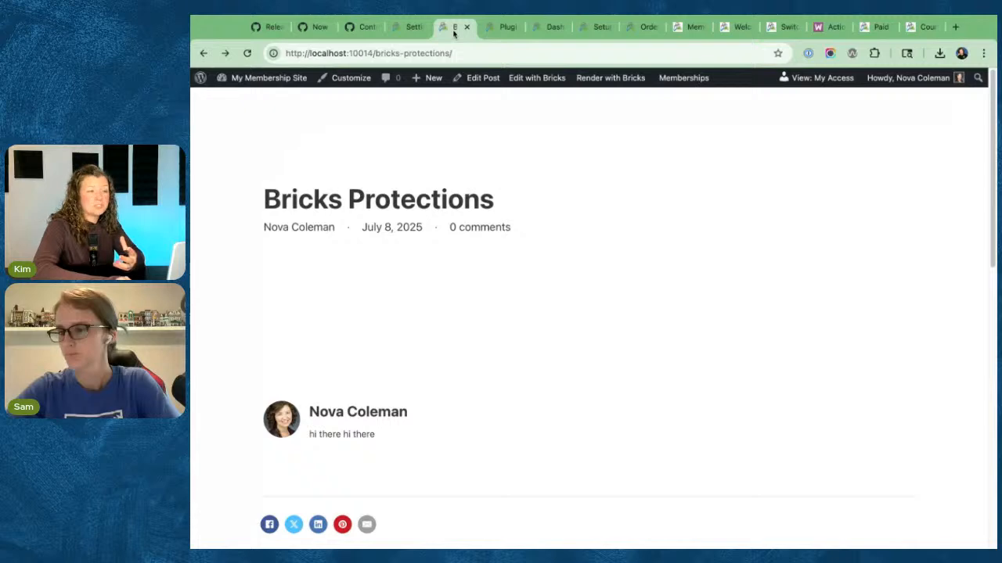
- Open the Bricks license activation page from the plugins screen and move its tab out of this browser window
left_click(489, 30)
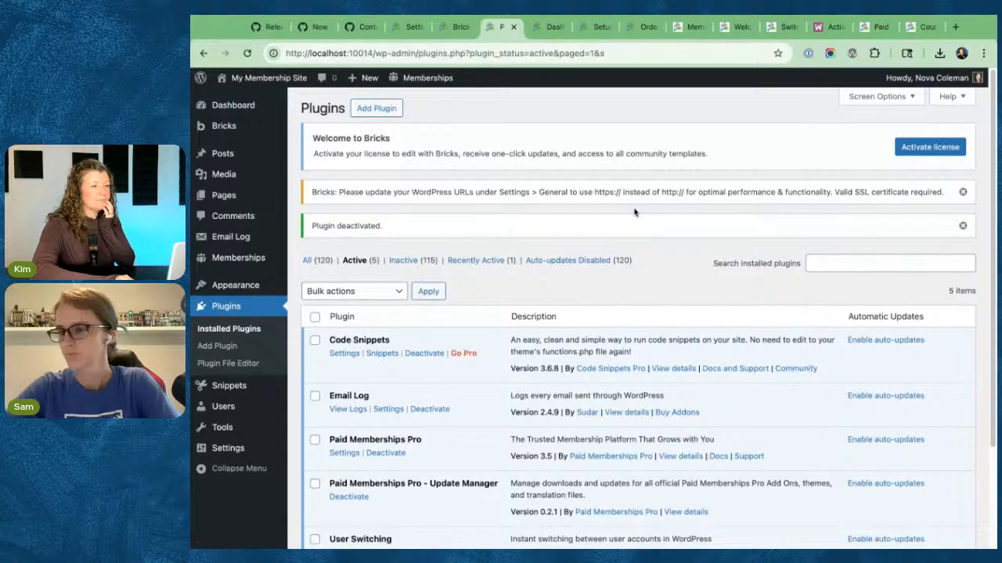
left_click(911, 149)
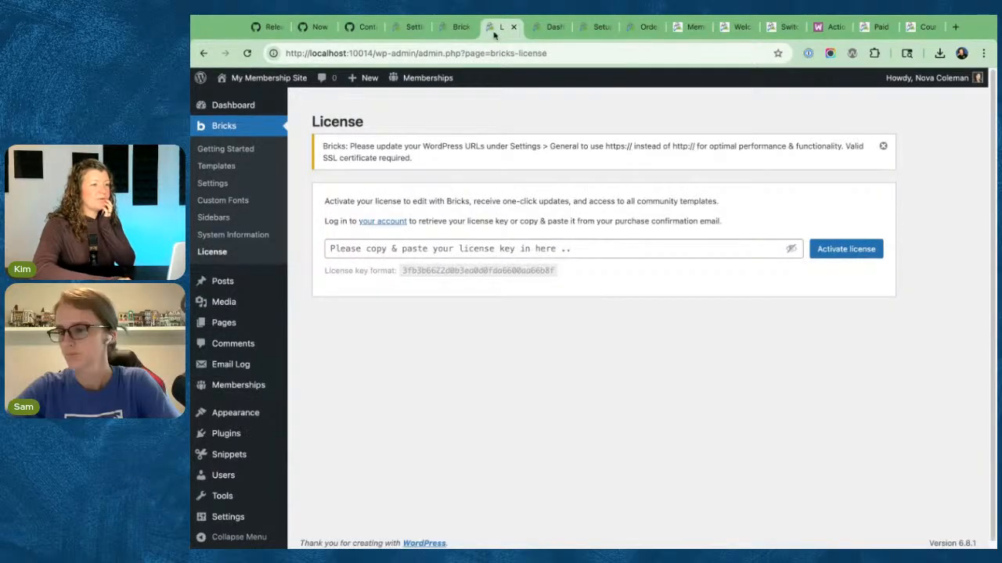
left_click_drag(493, 32, 494, 84)
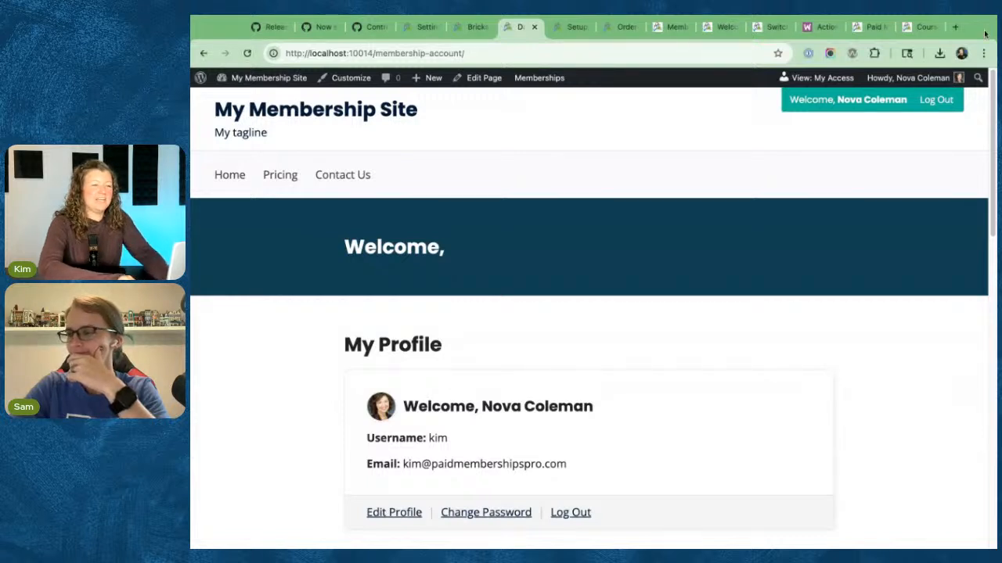
- Edit the "Bricks Protections" post with Bricks and add a section with a container holding two blocks
left_click(474, 27)
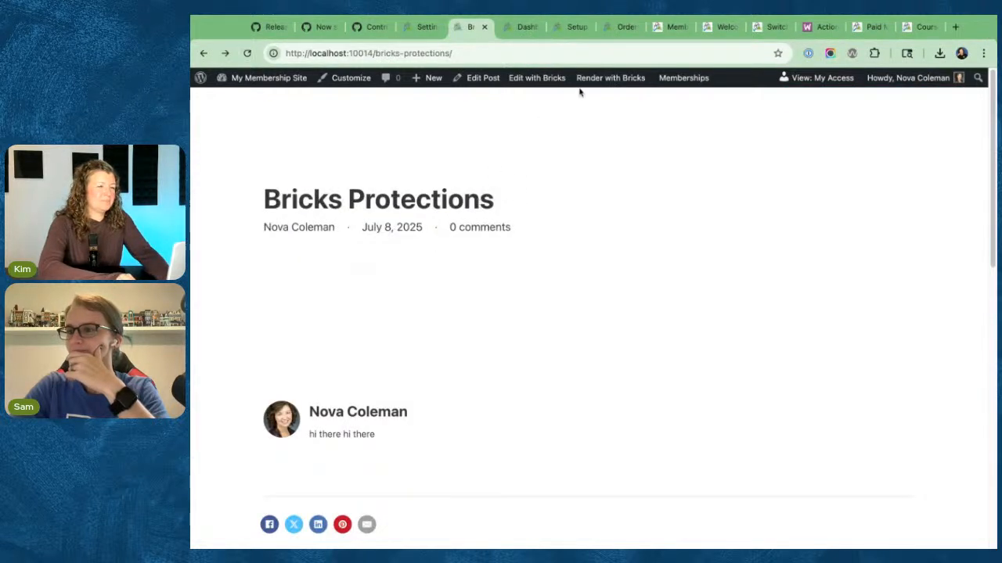
left_click(544, 82)
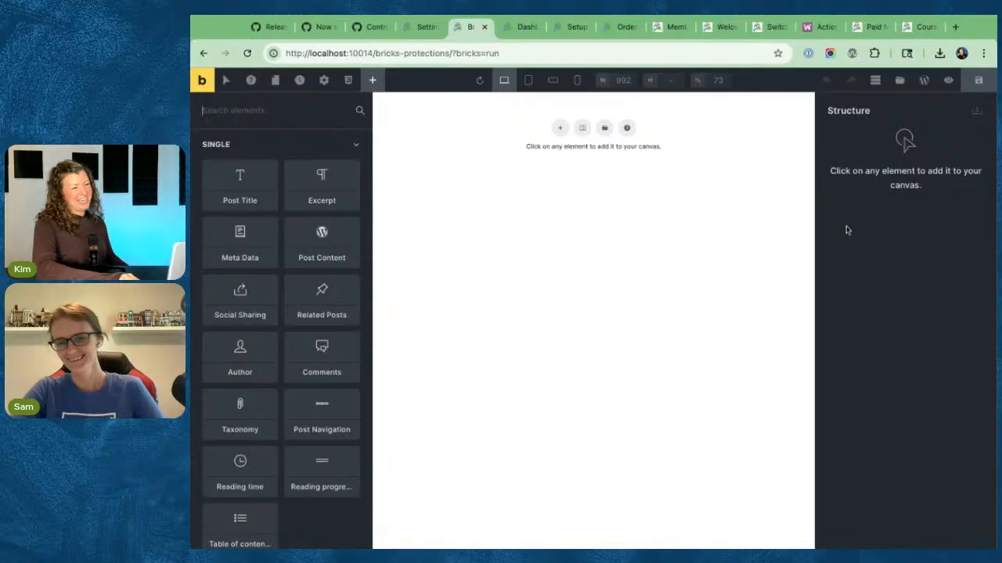
left_click(561, 128)
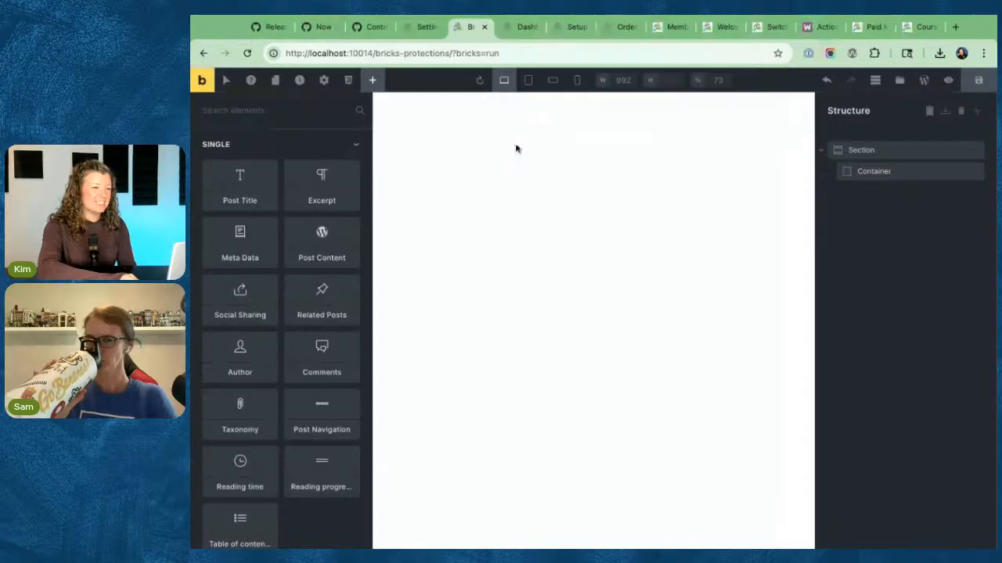
left_click(559, 130)
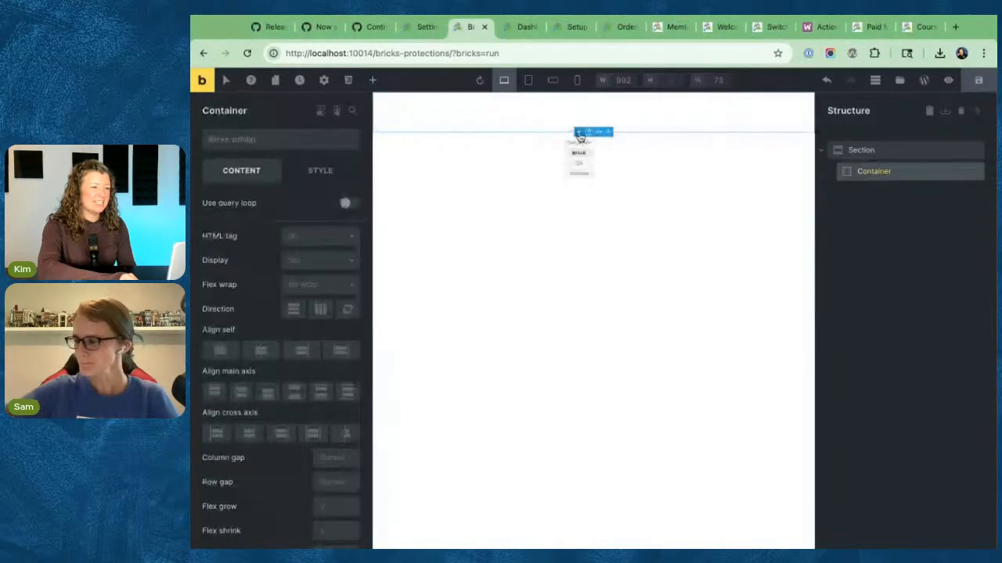
left_click(578, 153)
left_click(580, 158)
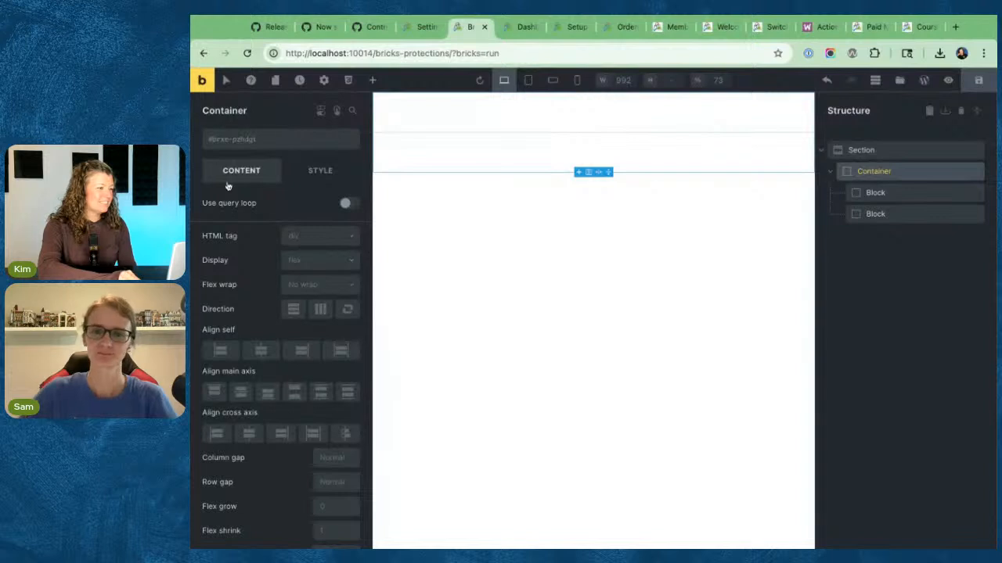
- Examine the content settings of the first block and the style settings of the block, its container and the section
left_click(868, 200)
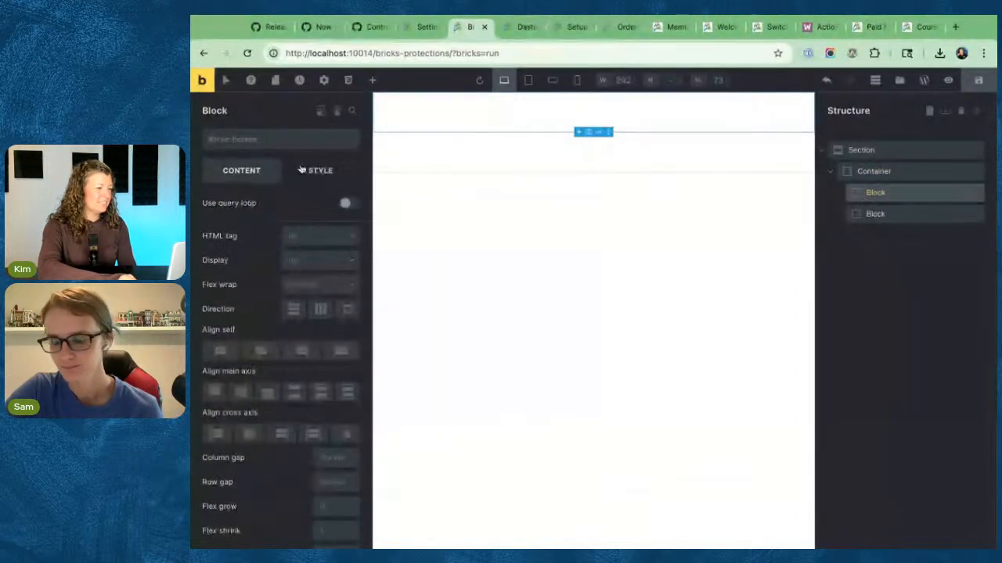
scroll(250, 289, "down", 1)
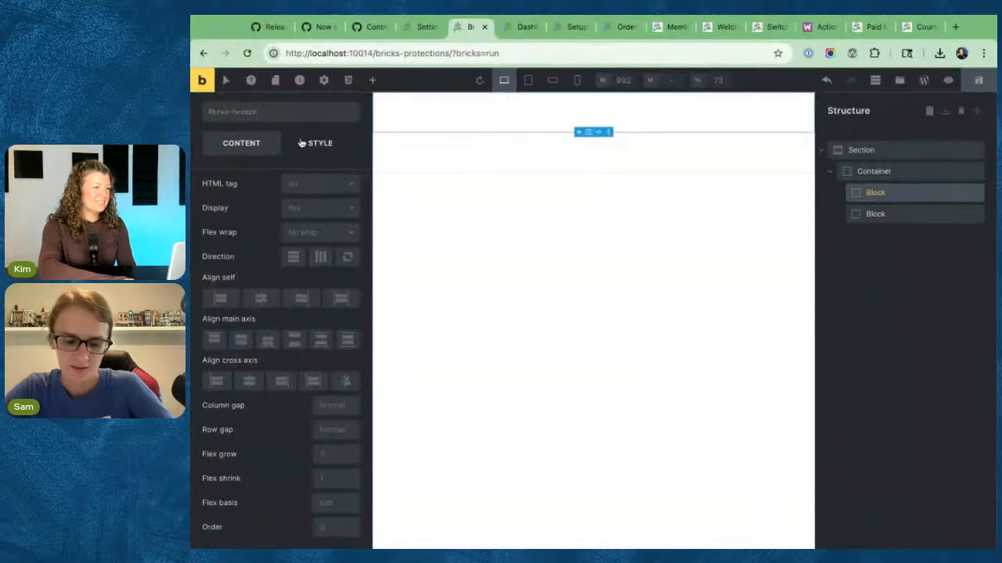
left_click(328, 147)
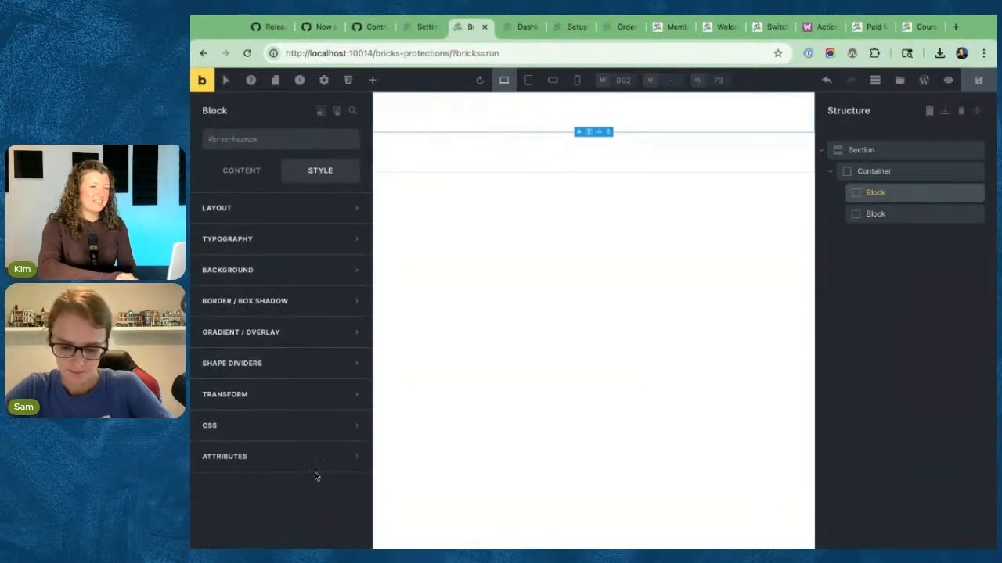
left_click(880, 175)
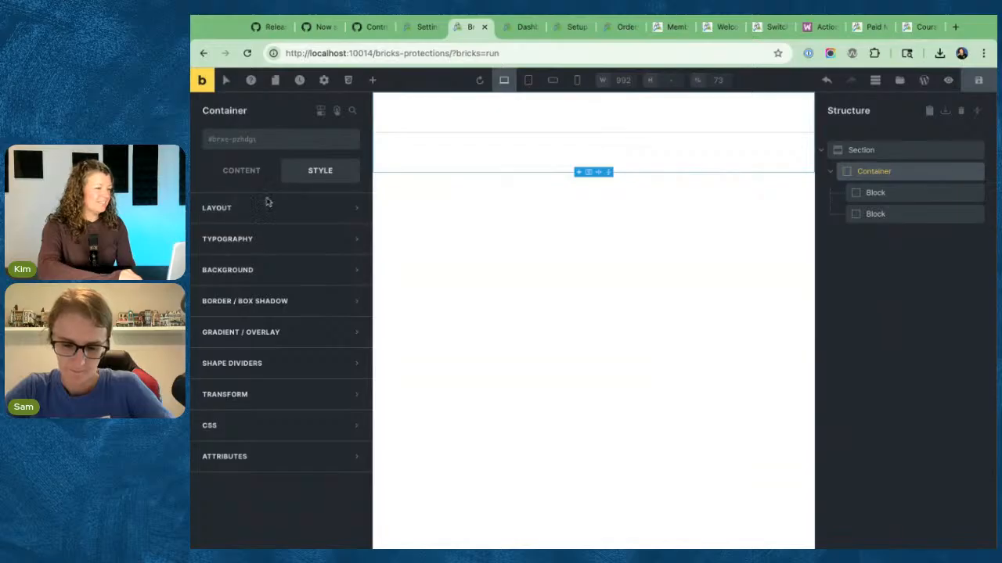
left_click(762, 110)
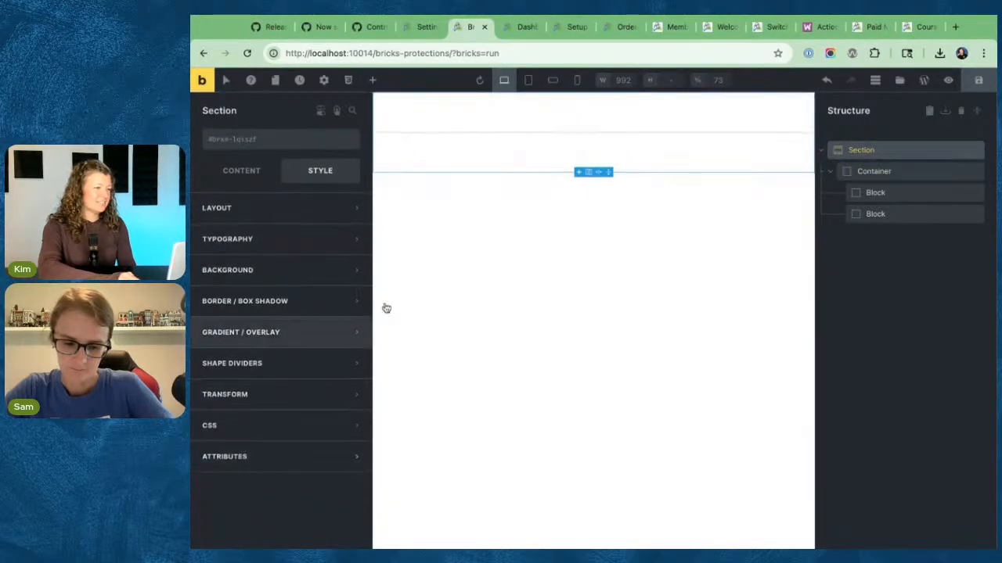
- Nest a block inside the second block, then check its layout and content options and the builder settings
left_click(882, 215)
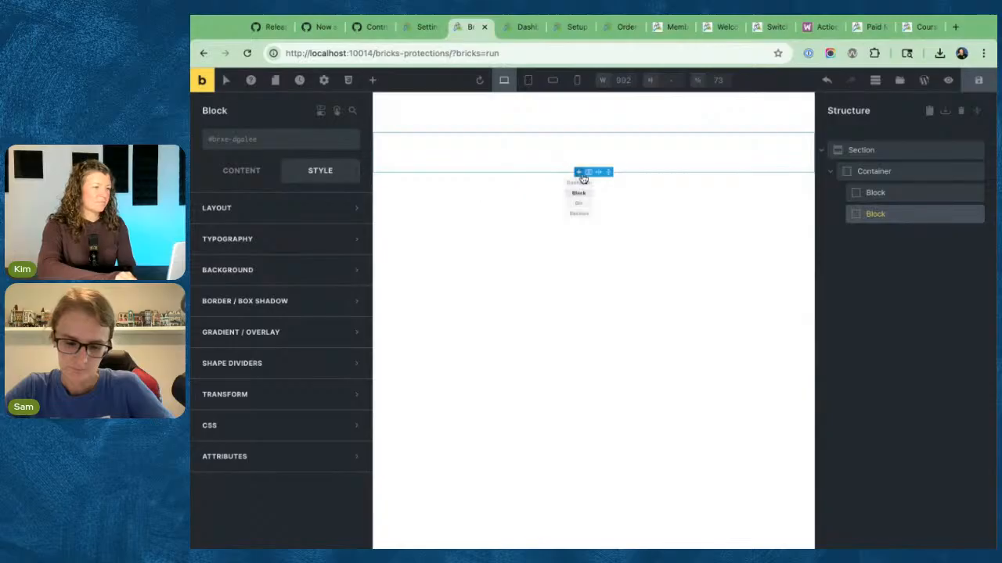
left_click(578, 192)
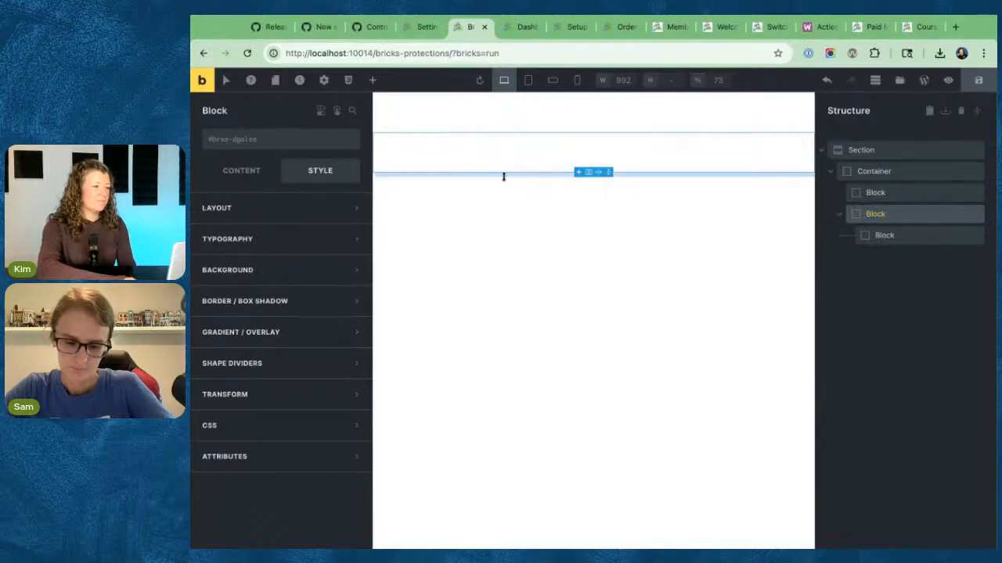
left_click(238, 211)
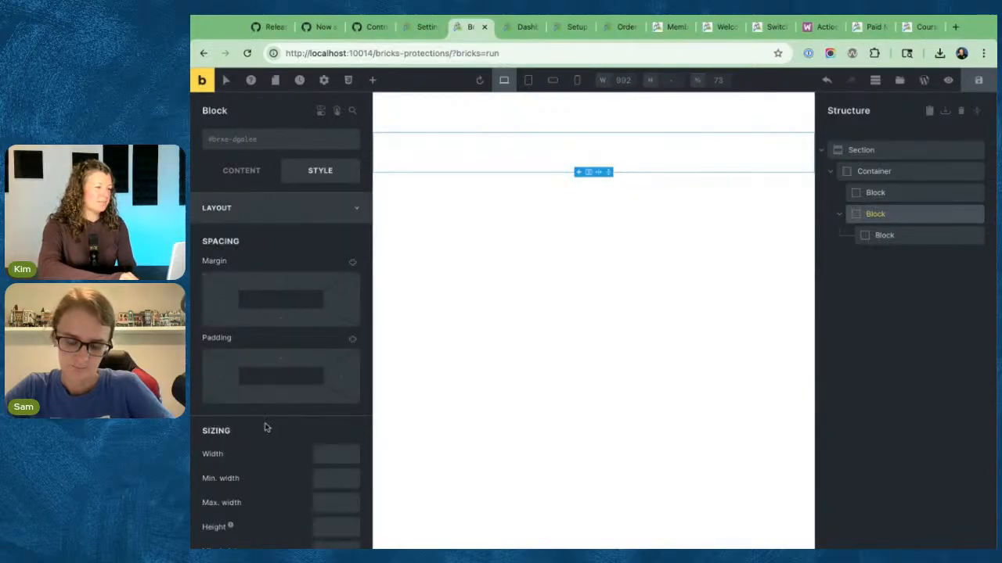
left_click(241, 168)
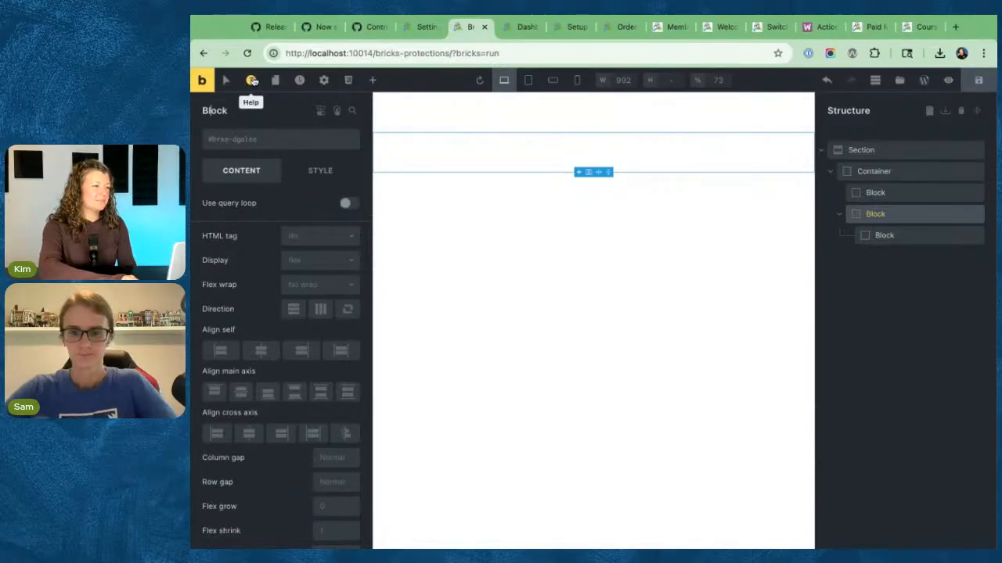
left_click(324, 81)
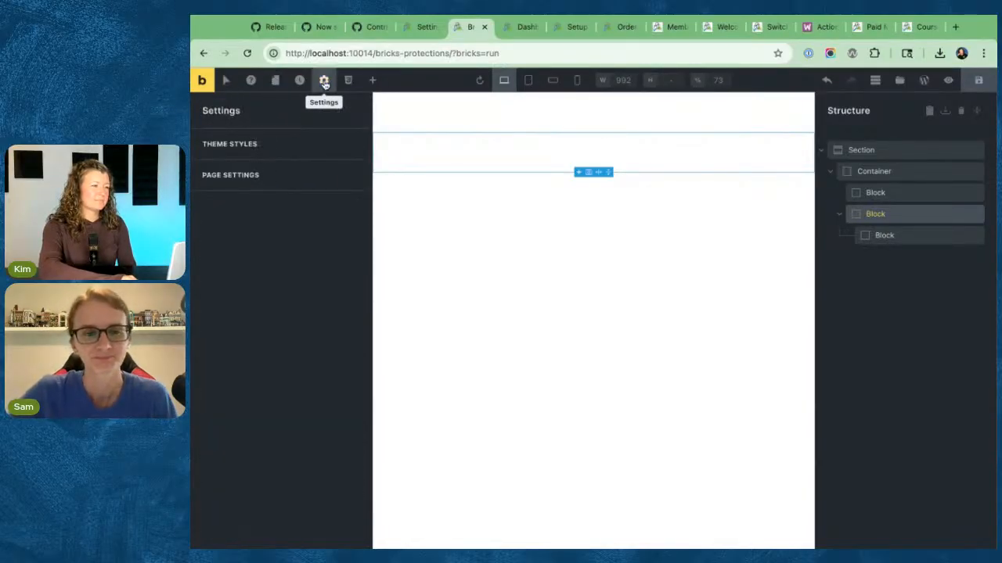
- Add a Post Title element inside the nested block and select it on the canvas
left_click(371, 80)
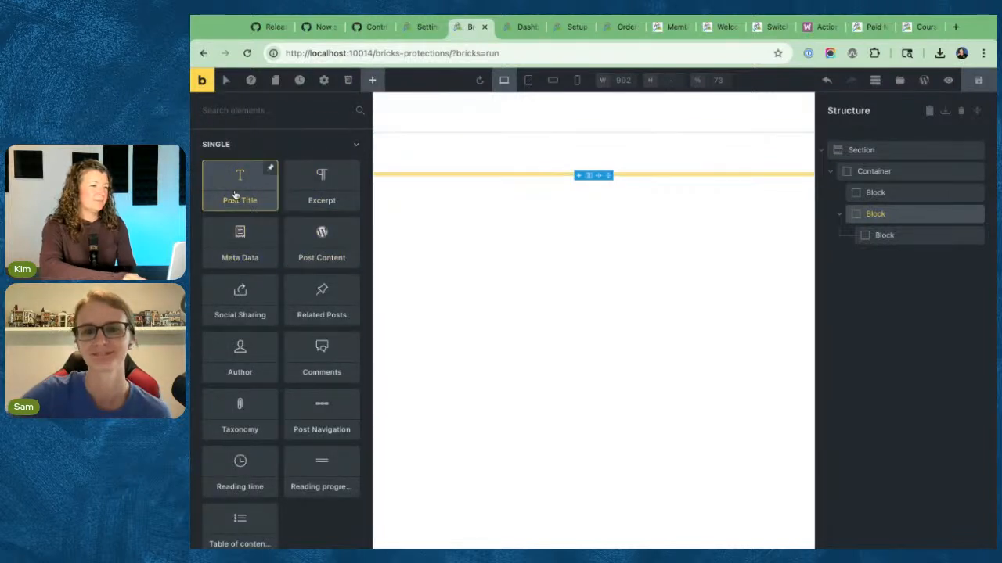
left_click(235, 194)
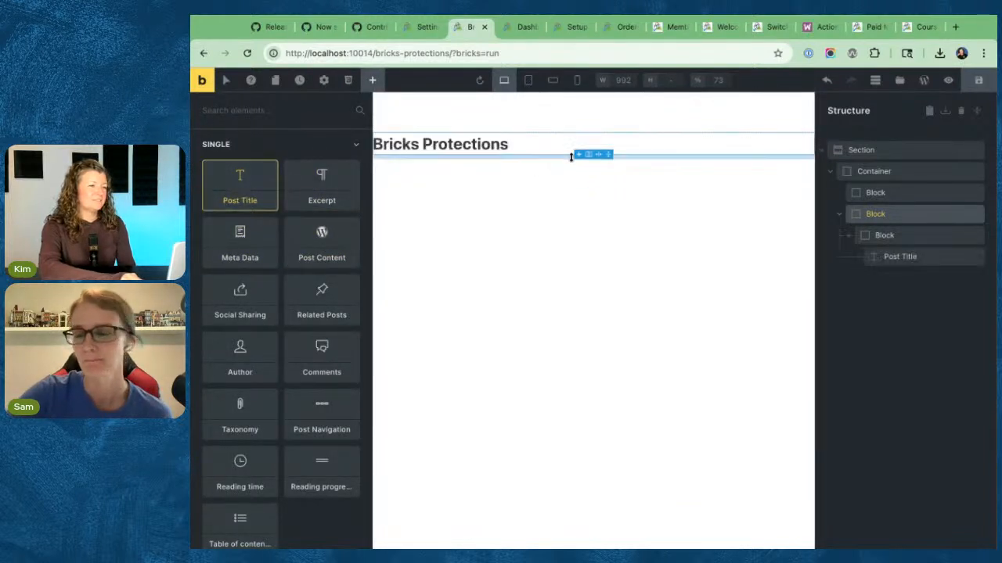
left_click(453, 148)
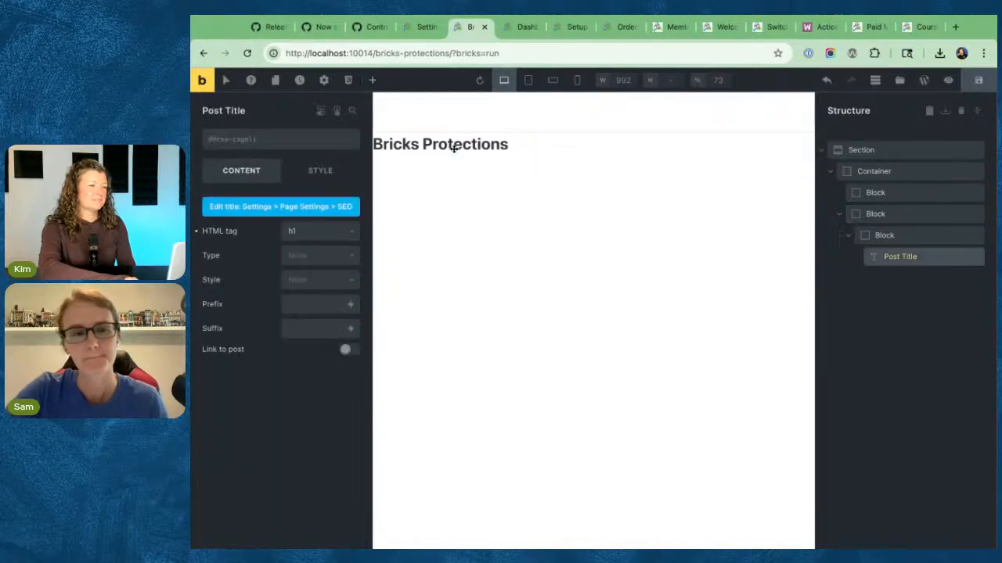
- Examine the Post Title's style groups, including attributes, layout and typography, and its content settings
left_click(317, 180)
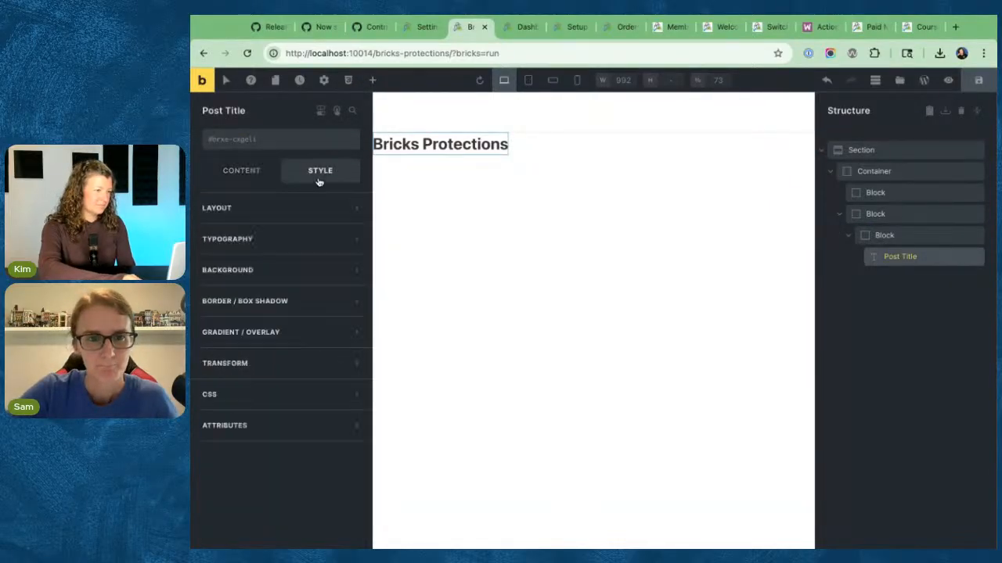
left_click(245, 423)
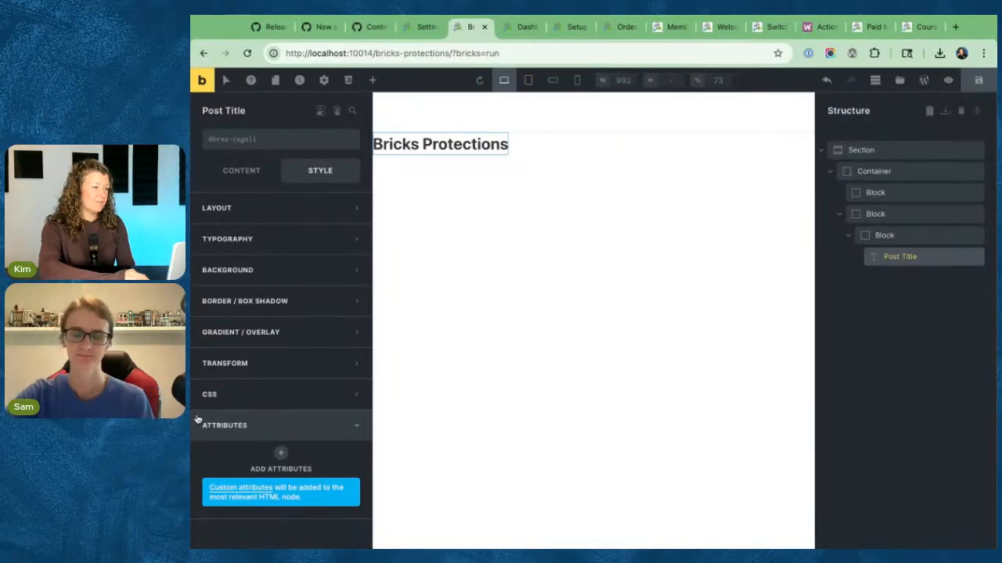
left_click(356, 425)
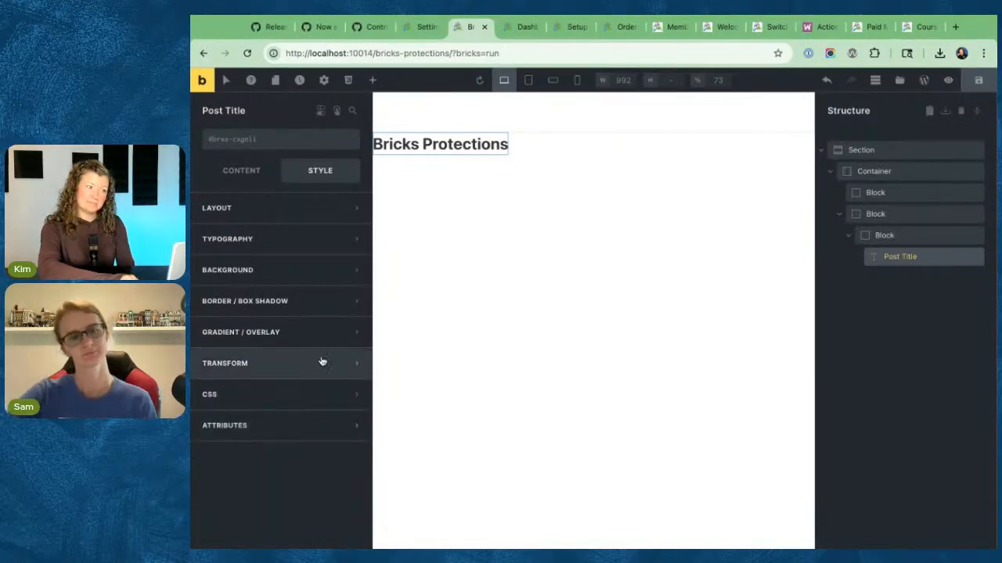
left_click(316, 218)
left_click(315, 215)
left_click(316, 242)
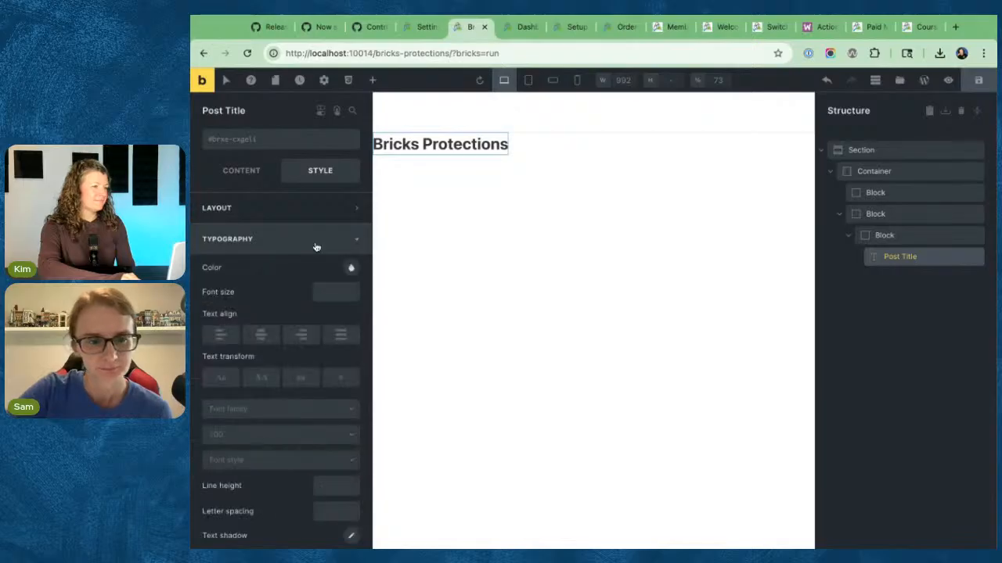
left_click(315, 244)
double_click(897, 258)
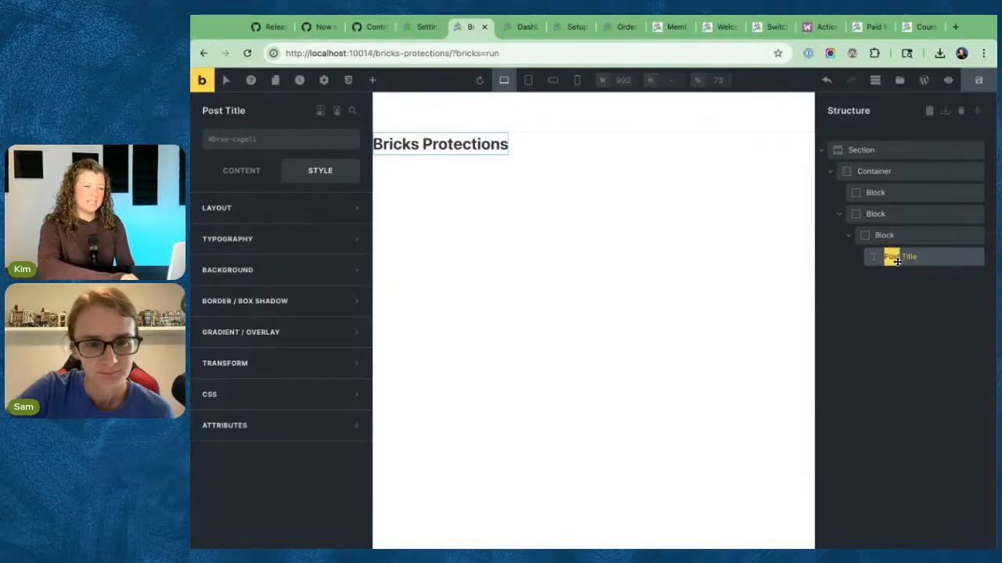
left_click(239, 170)
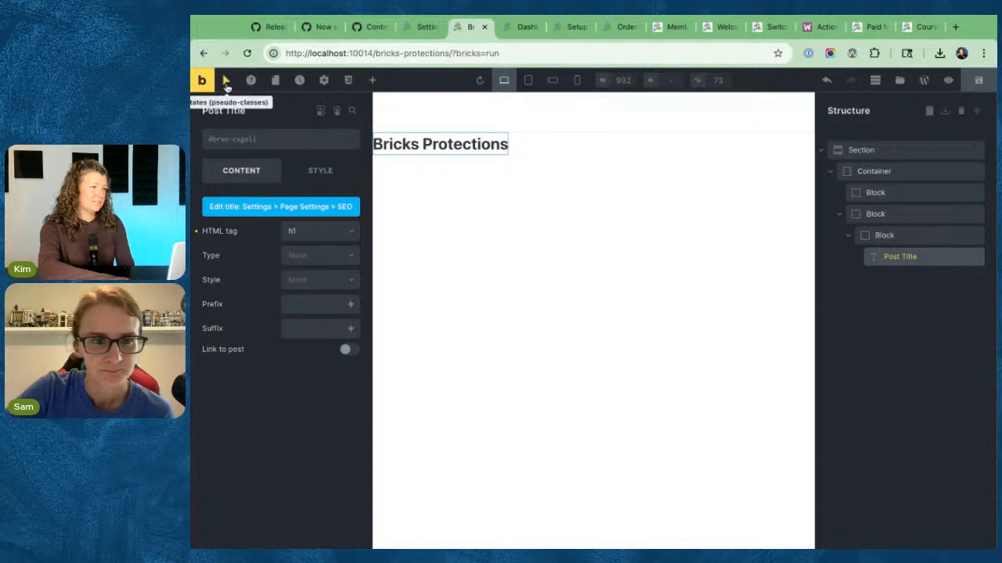
- Start a render condition on the Post Title and look through the condition types down to the Paid Memberships Pro group
left_click(321, 111)
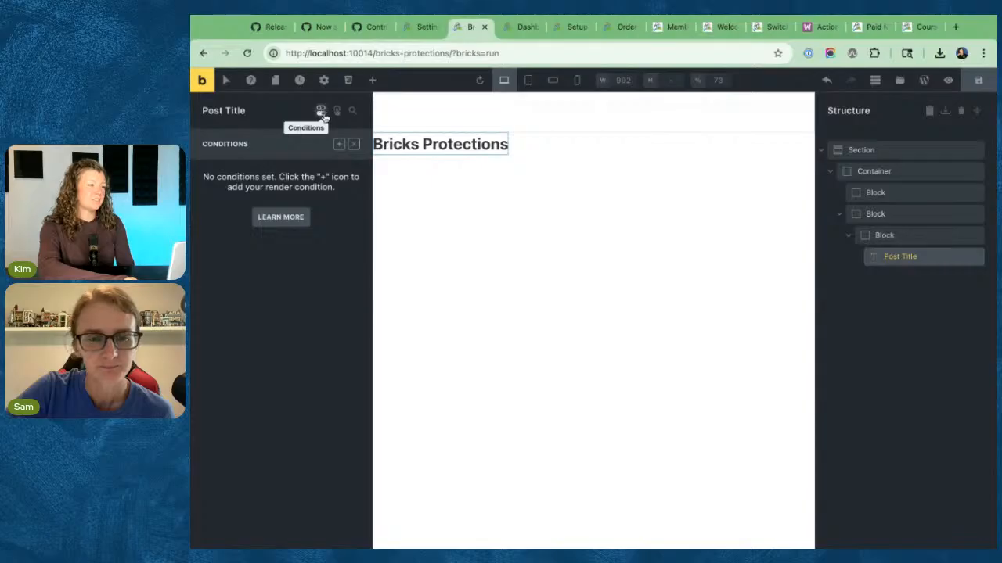
left_click(339, 144)
left_click(295, 195)
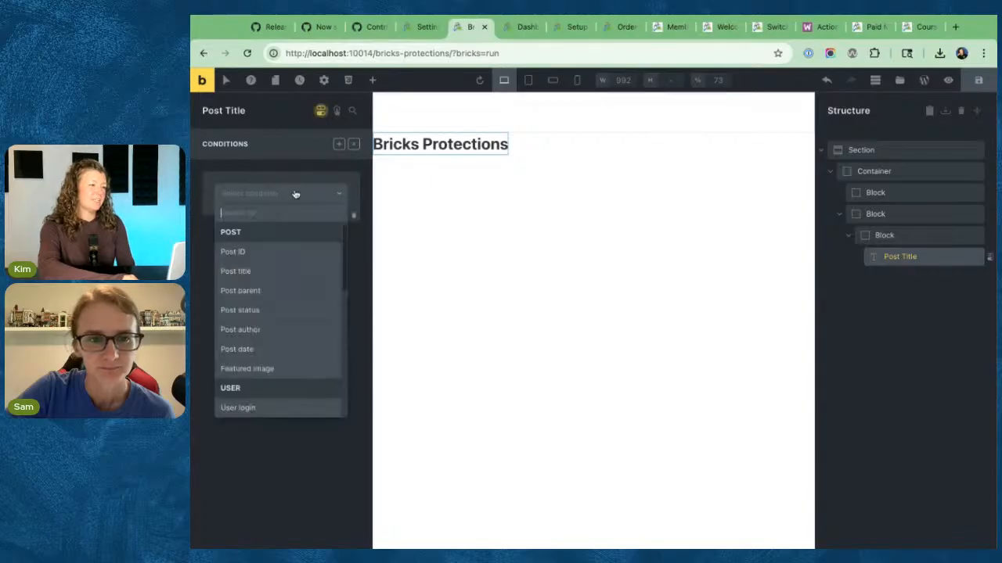
scroll(273, 318, "down", 5)
scroll(271, 327, "down", 2)
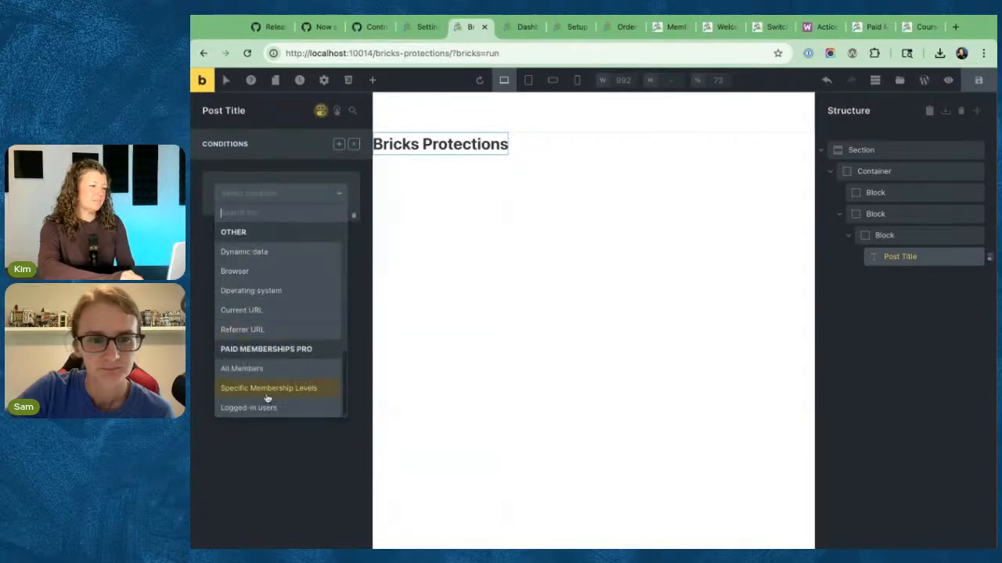
left_click(270, 432)
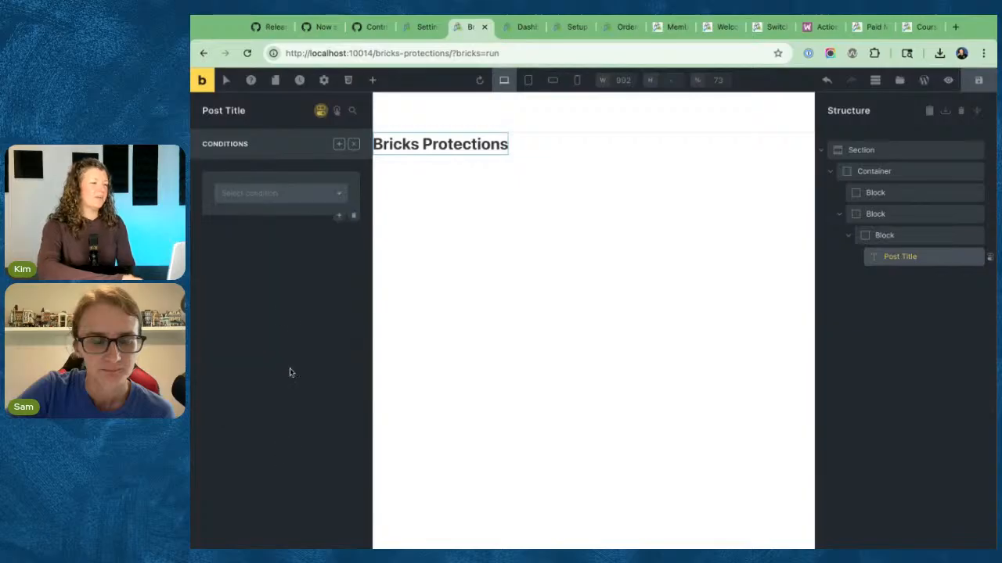
- Exit to the post preview, reopen the post with Bricks and add a section with a container
left_click(201, 80)
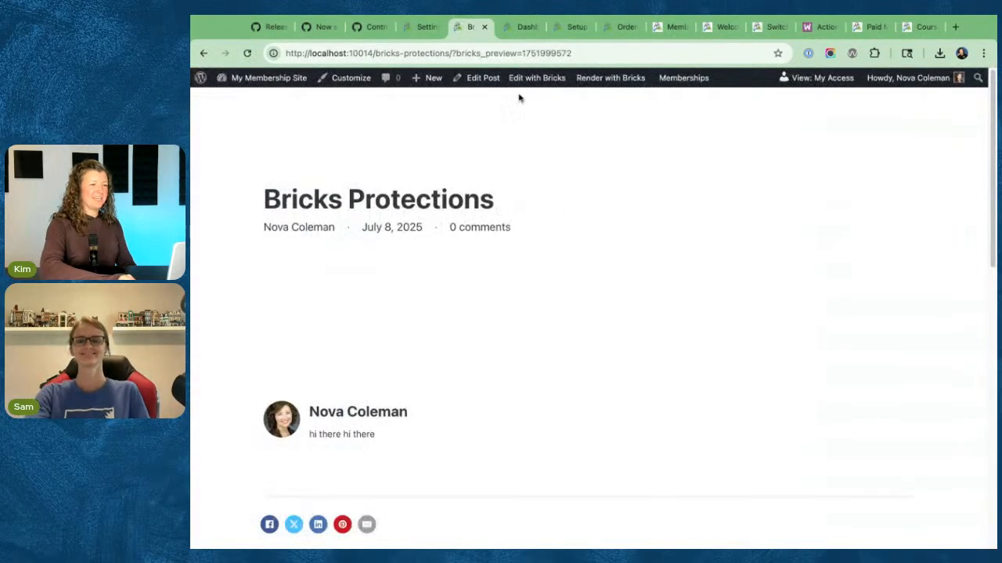
left_click(537, 77)
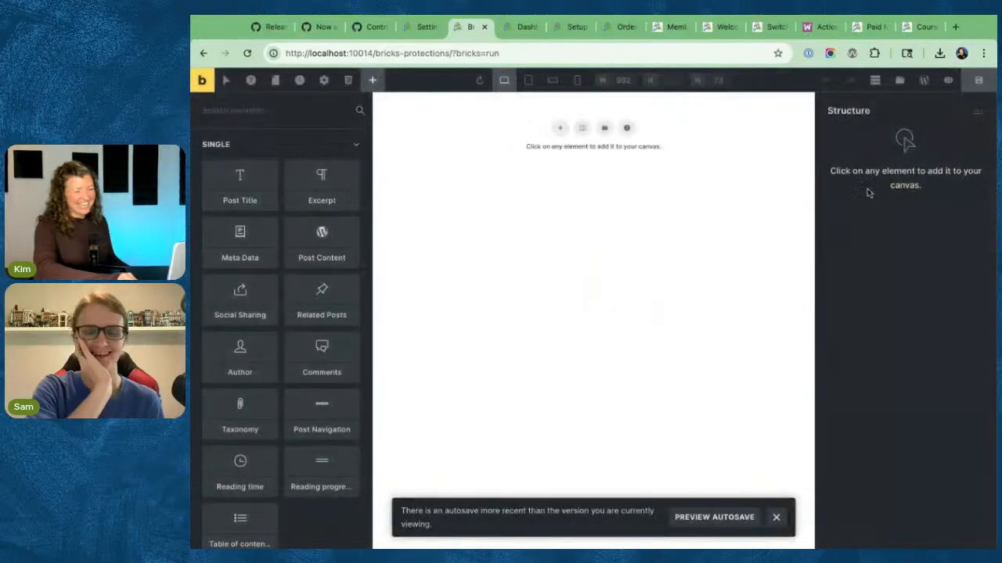
left_click(559, 127)
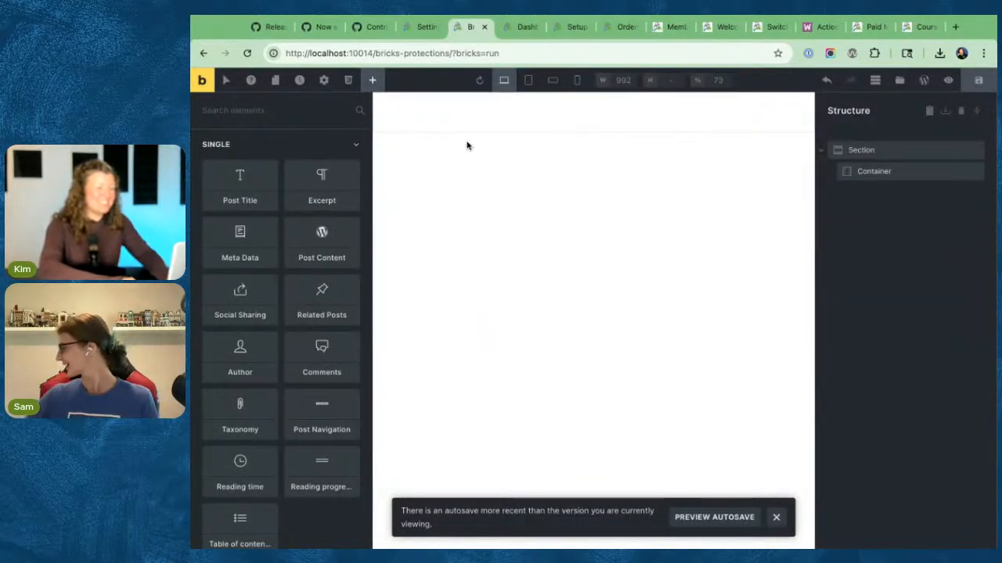
- Add a render condition to the container using the Paid Memberships Pro type All Members
left_click(887, 171)
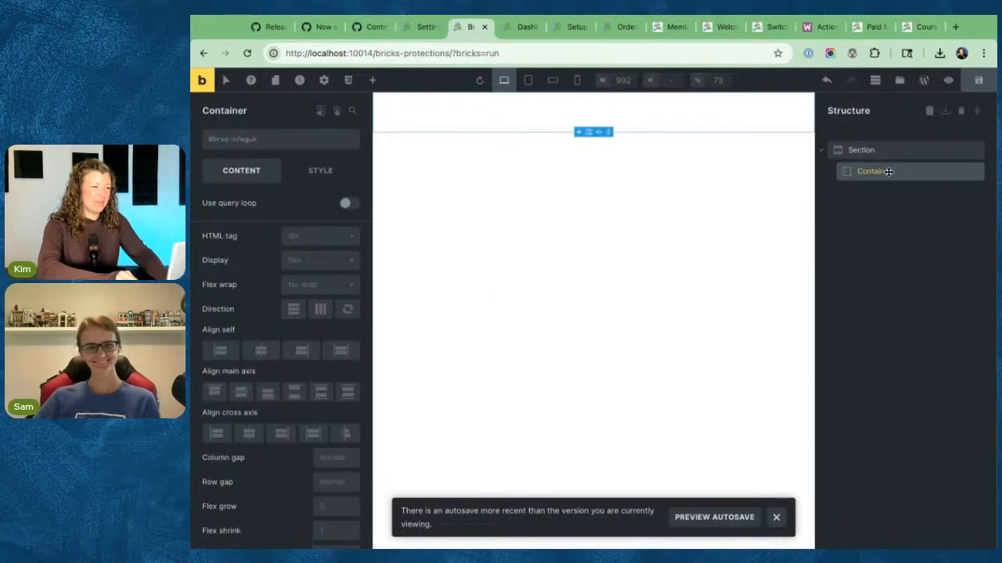
left_click(320, 111)
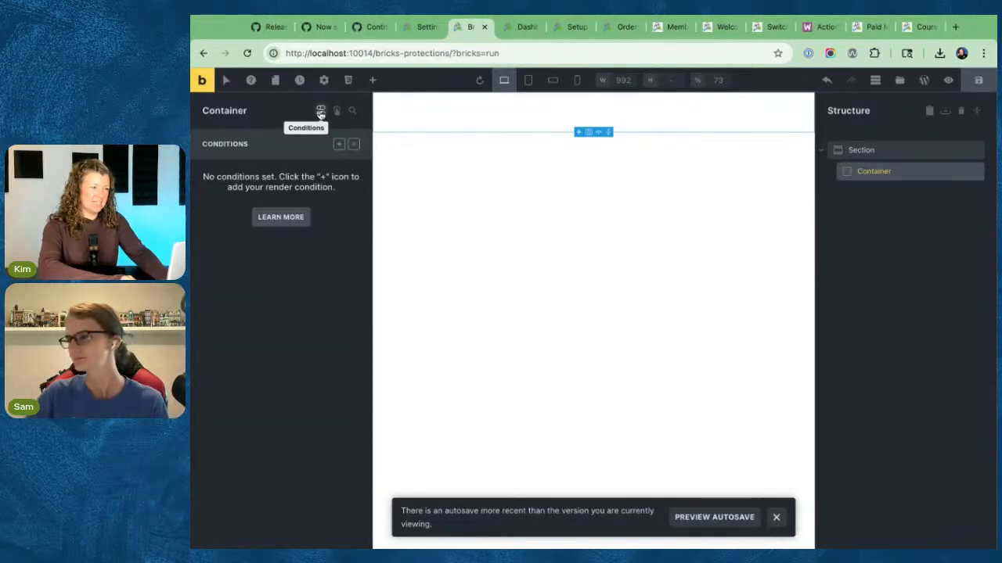
left_click(342, 146)
left_click(298, 197)
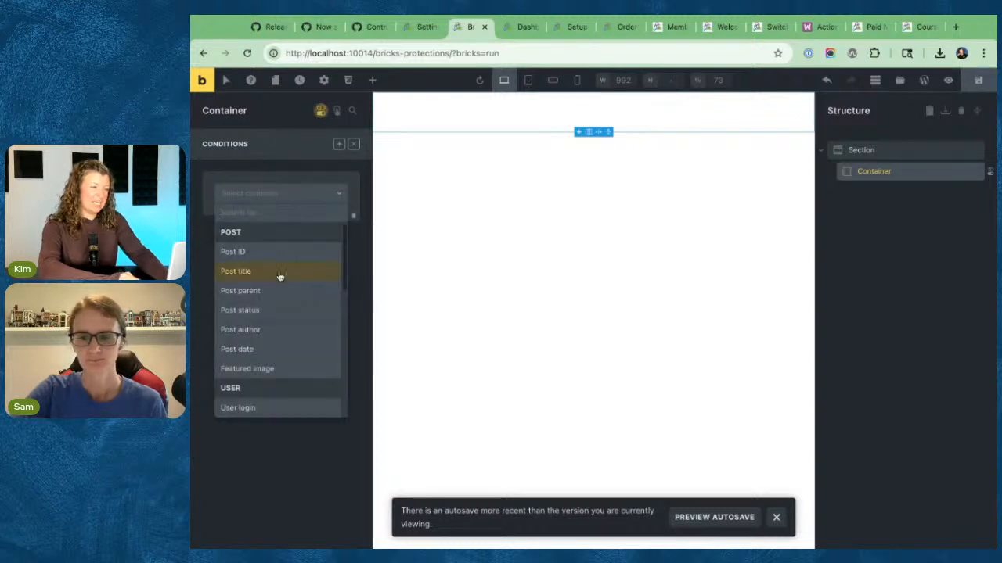
scroll(279, 277, "down", 5)
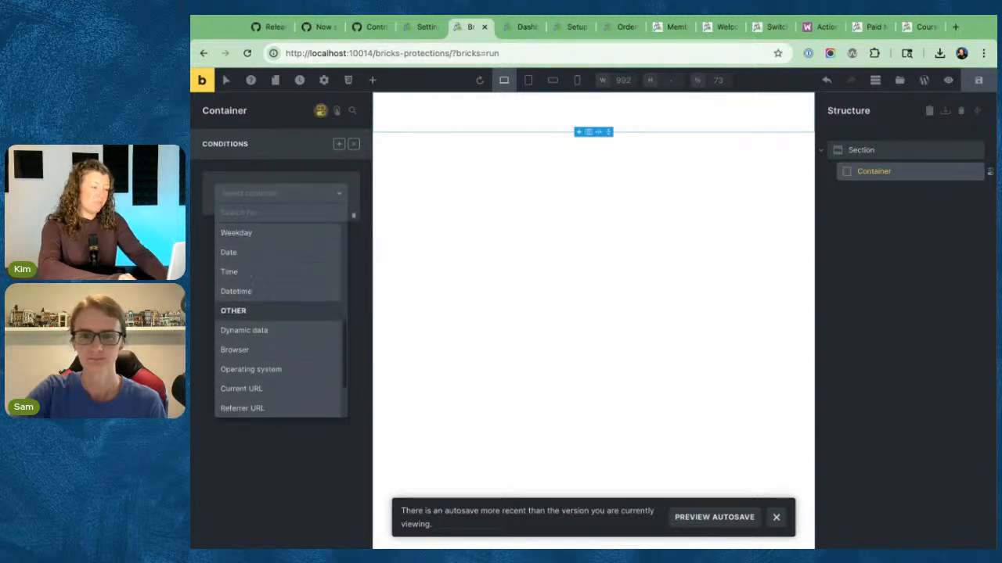
scroll(274, 300, "down", 1)
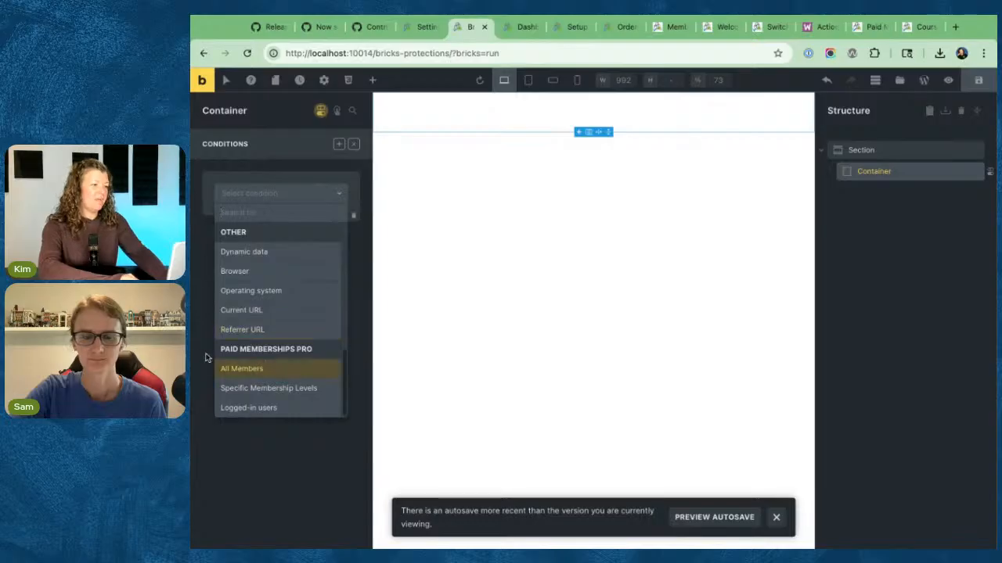
left_click(283, 377)
left_click(294, 230)
- Change the container's condition to Specific Membership Levels and set it to hide content from those levels
left_click(305, 196)
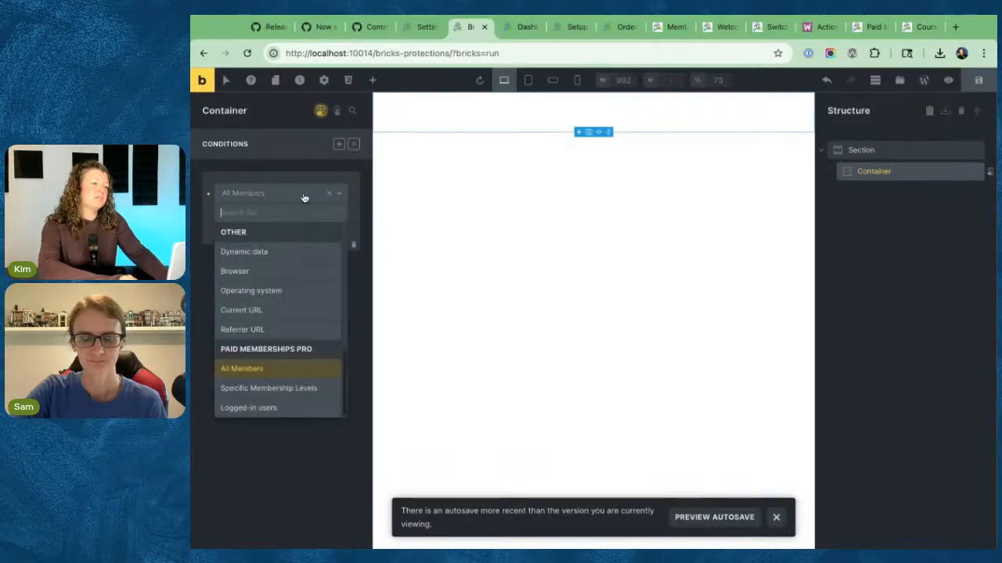
left_click(269, 387)
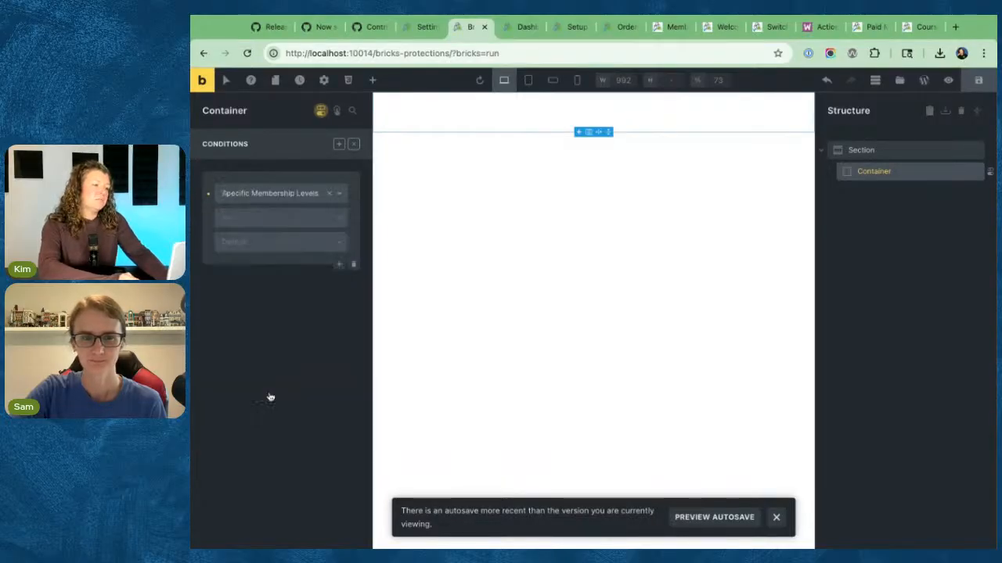
left_click(290, 223)
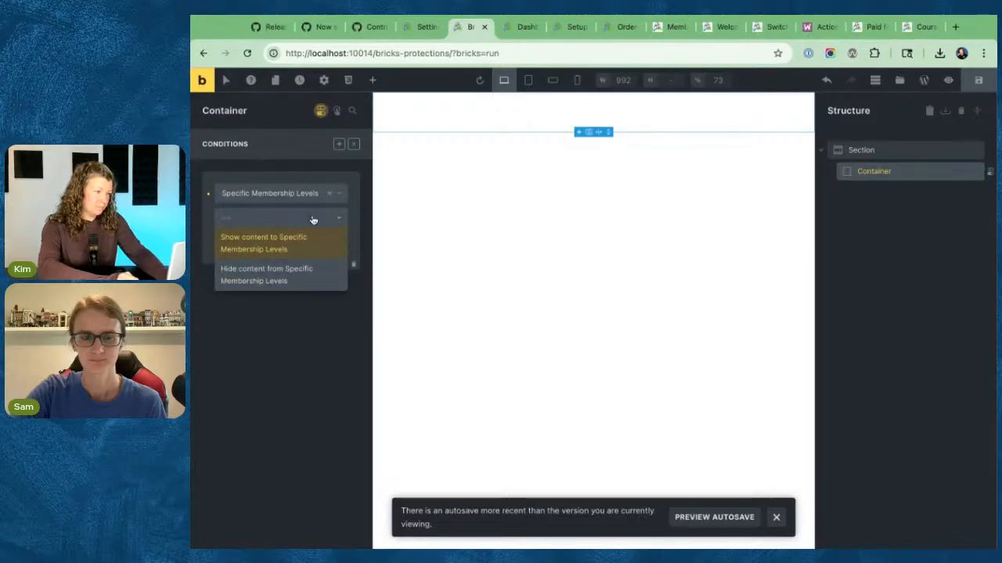
left_click(313, 220)
left_click(312, 219)
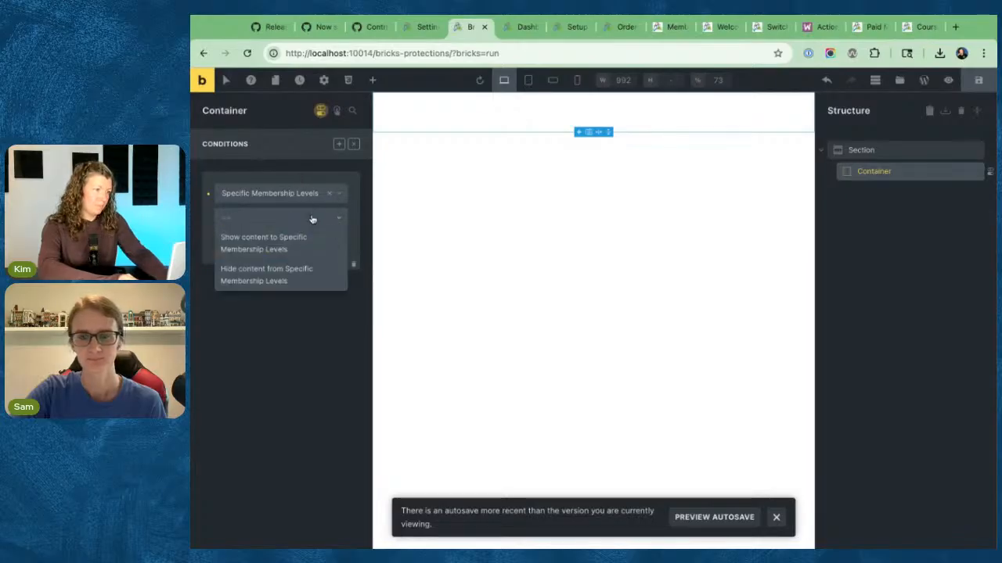
left_click(285, 285)
- Choose Annual, Pears and Group Parent as the membership levels for the container's condition
left_click(288, 249)
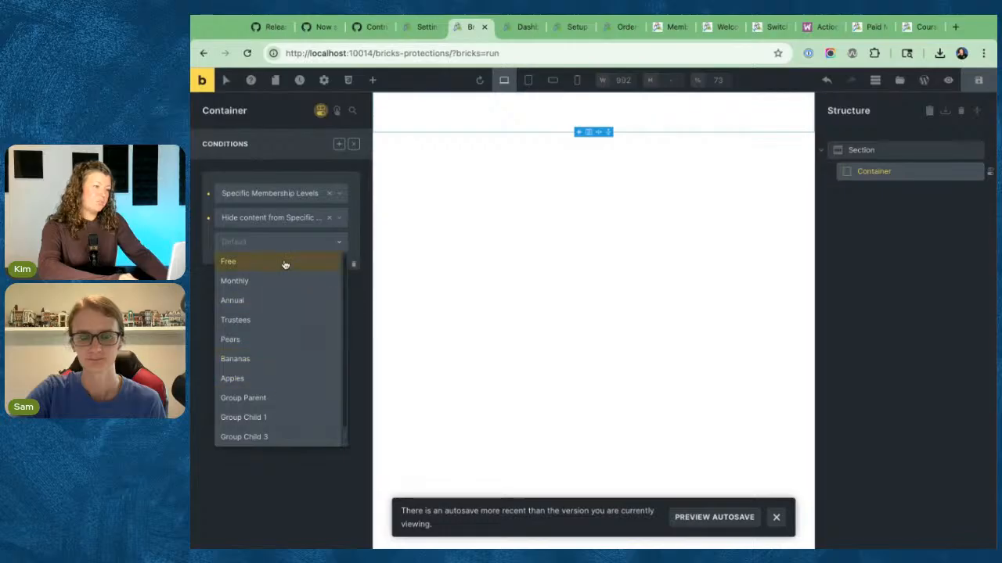
left_click(266, 303)
left_click(288, 244)
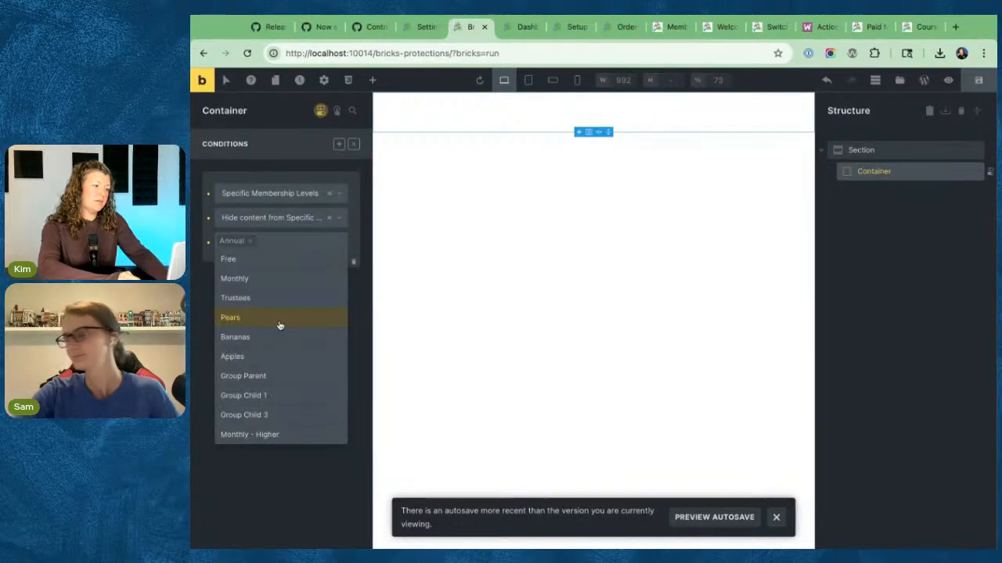
left_click(279, 323)
left_click(309, 243)
left_click(286, 356)
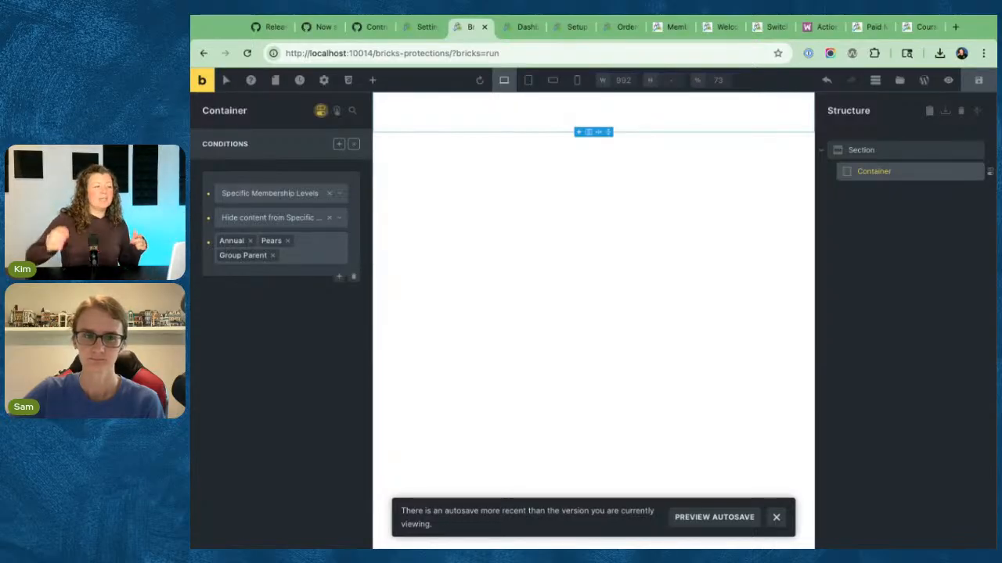
- Change the container's render condition type to User registered
left_click(287, 193)
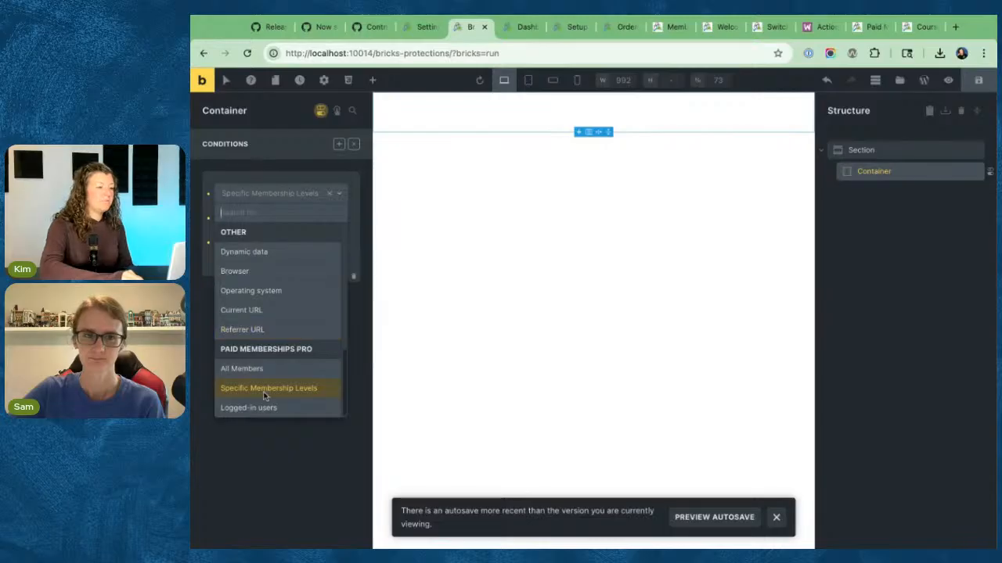
scroll(266, 410, "up", 3)
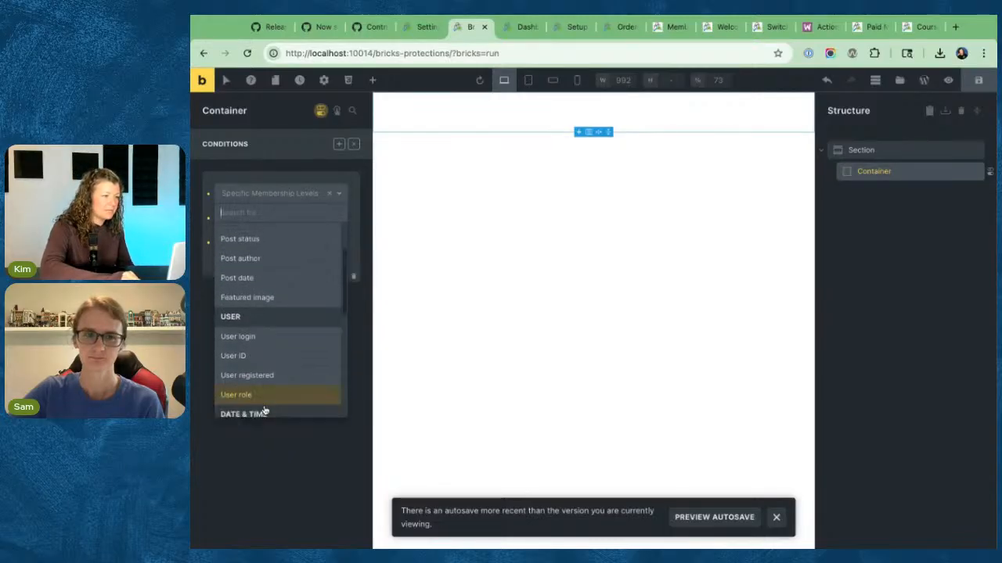
scroll(266, 352, "up", 3)
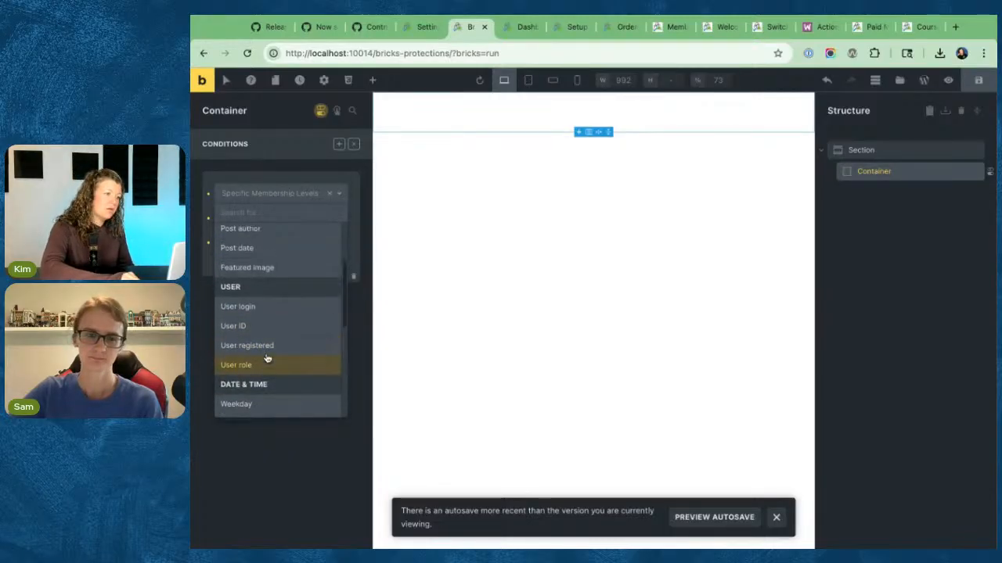
scroll(277, 291, "down", 4)
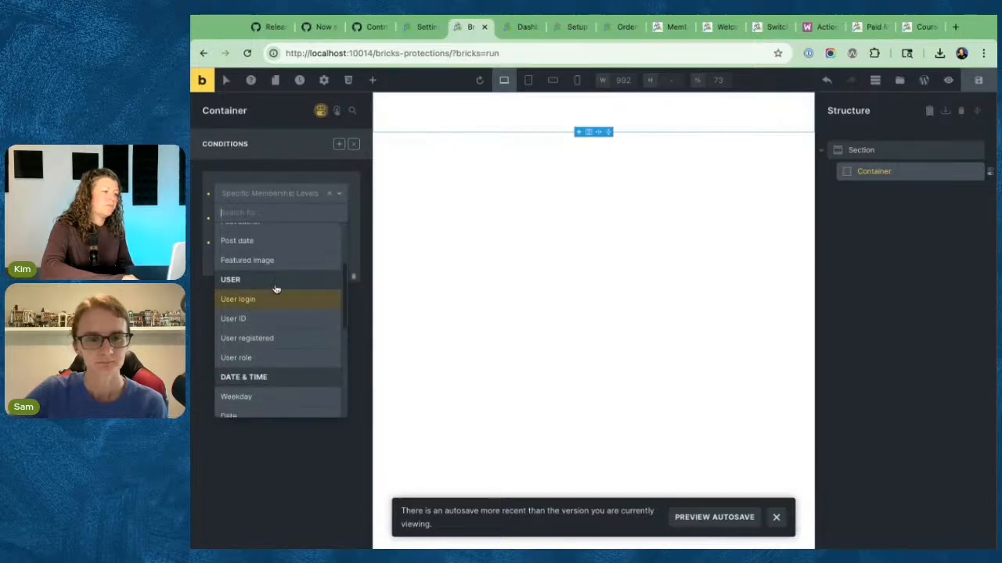
left_click(278, 294)
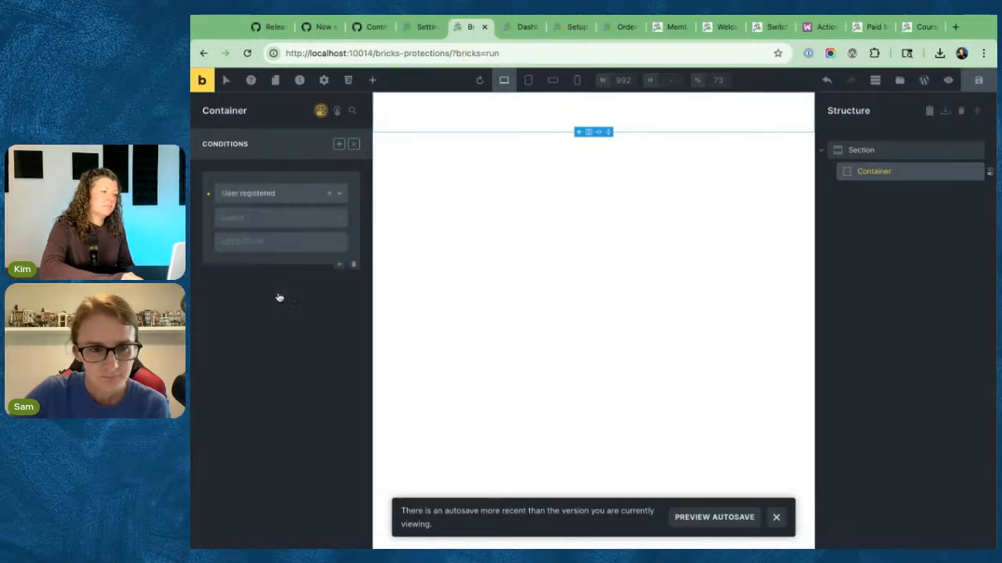
- Switch the container's render condition type to User role
left_click(340, 220)
left_click(341, 219)
left_click(308, 196)
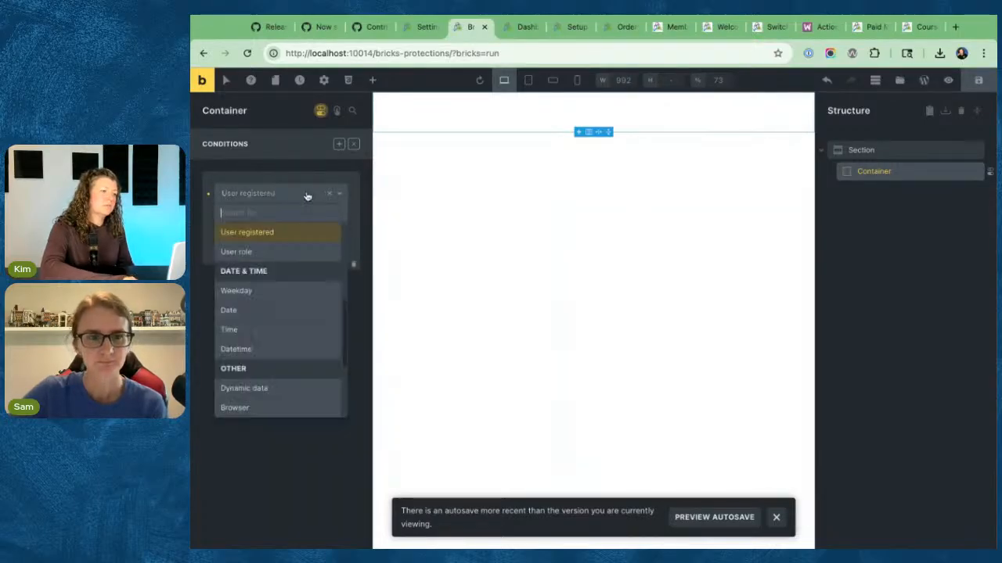
left_click(288, 258)
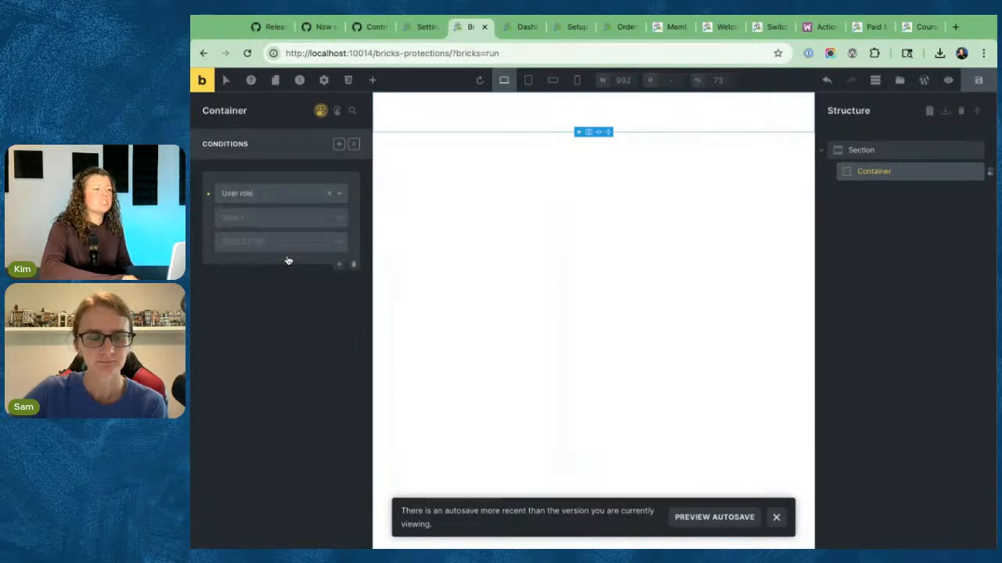
- Set the container's render condition to the Paid Memberships Pro type Logged-in users
left_click(291, 194)
left_click(295, 200)
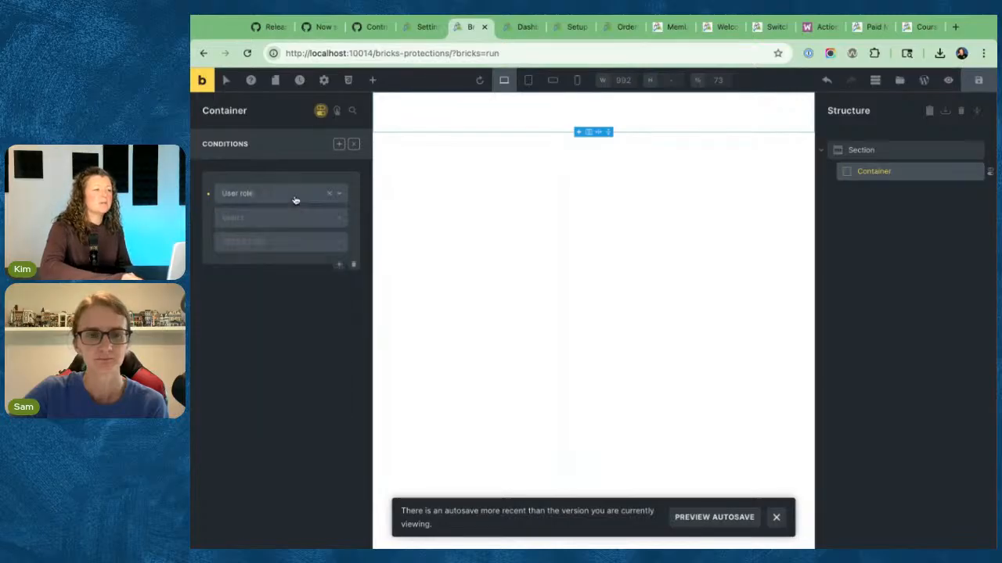
left_click(290, 220)
left_click(286, 195)
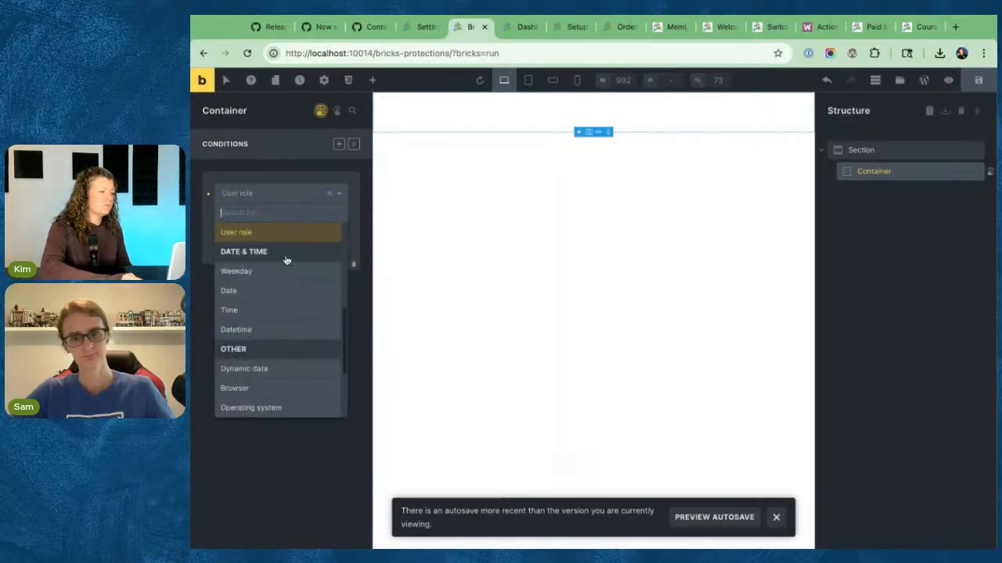
scroll(269, 330, "down", 1)
scroll(269, 332, "down", 6)
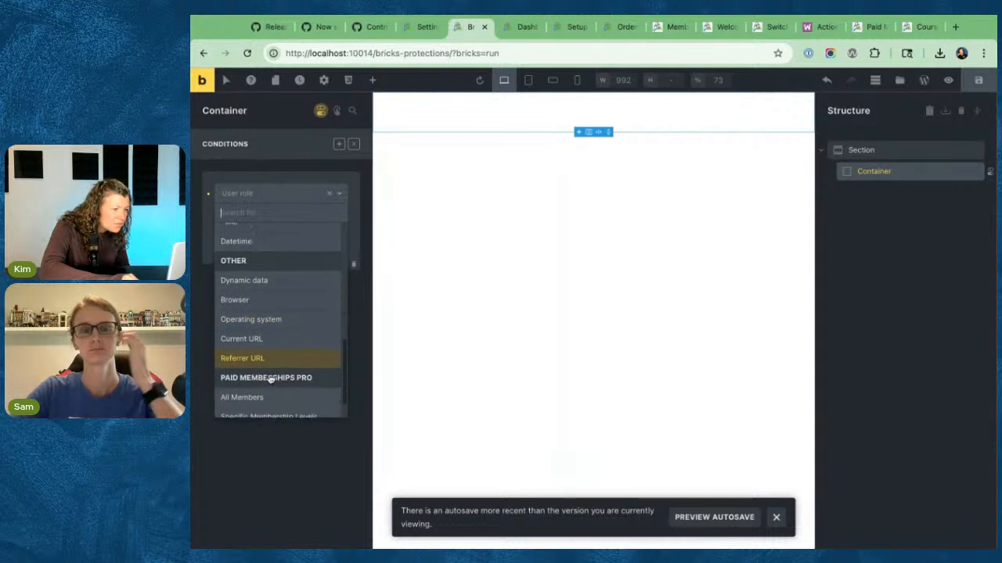
scroll(273, 305, "down", 6)
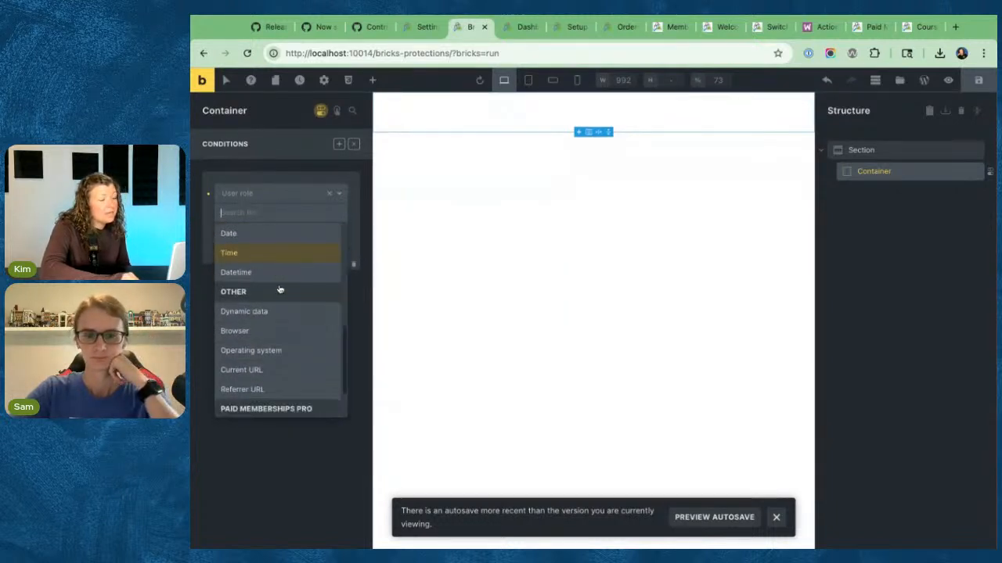
left_click(258, 407)
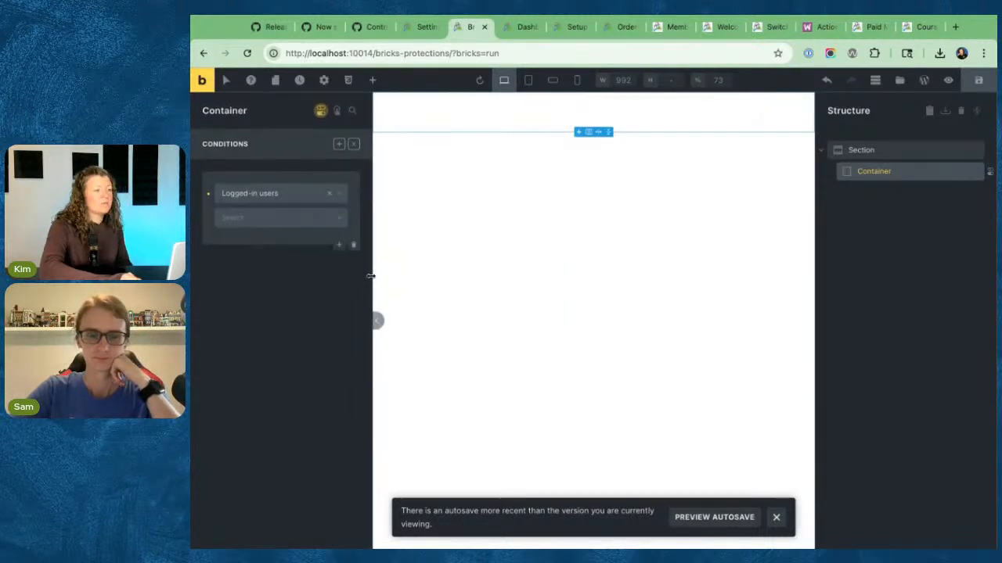
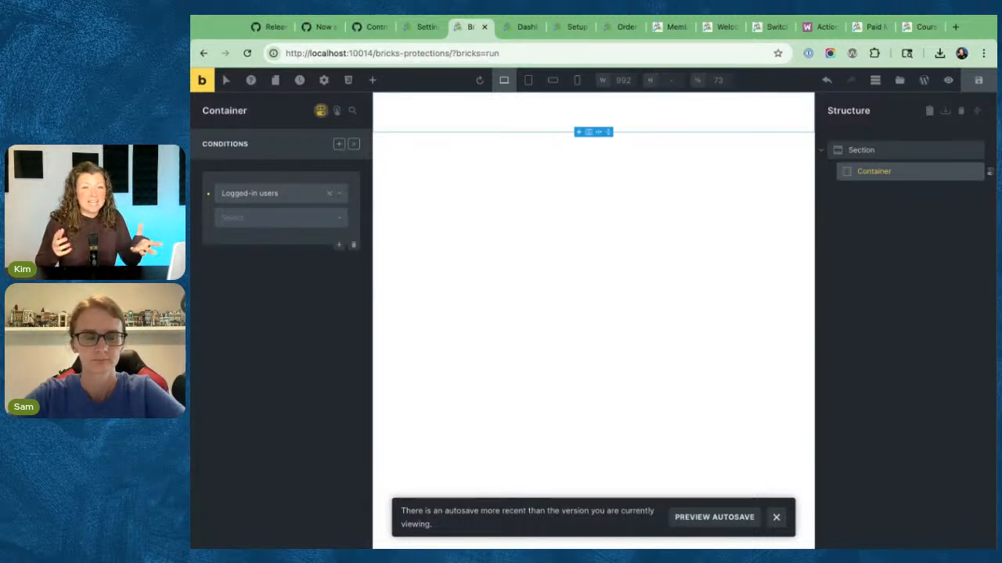
- Close the Bricks builder page and return to the Paid Memberships Pro 3.5 release notes on GitHub
left_click(189, 345)
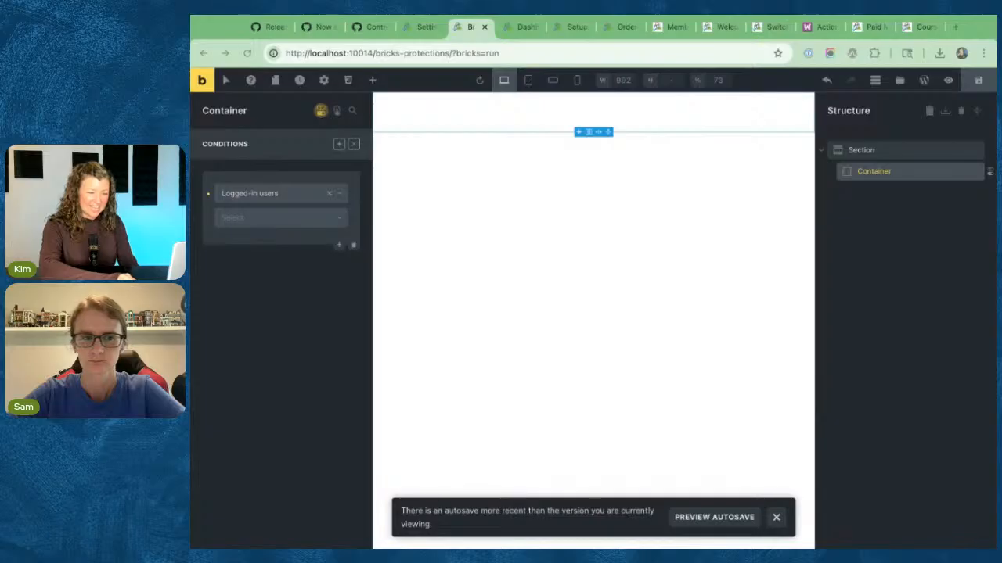
left_click(977, 35)
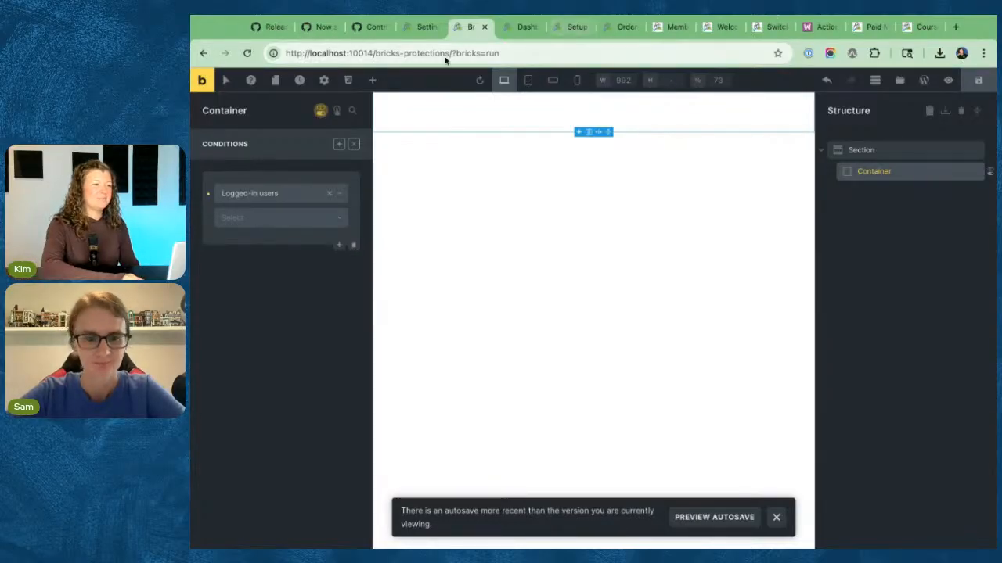
left_click(484, 26)
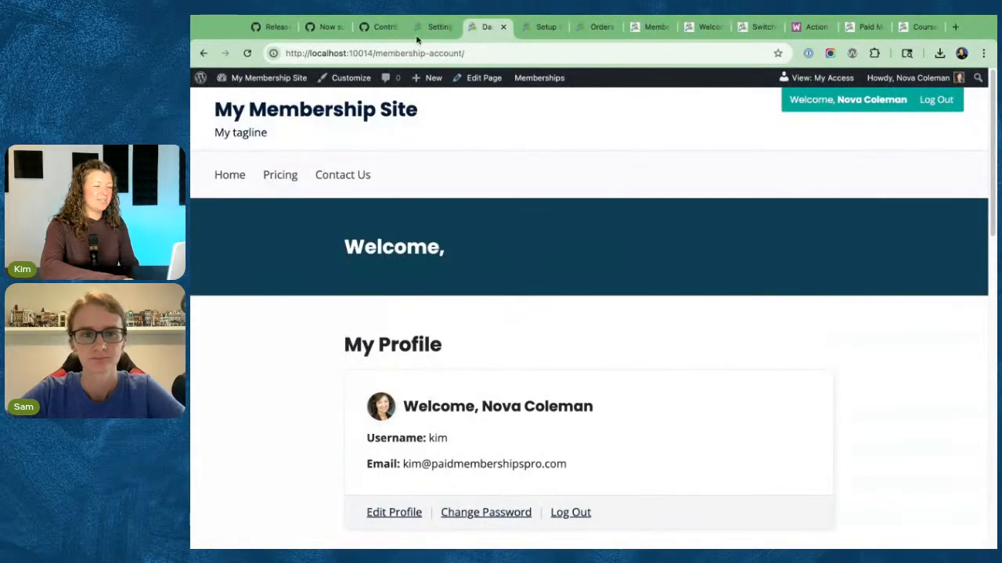
left_click(275, 26)
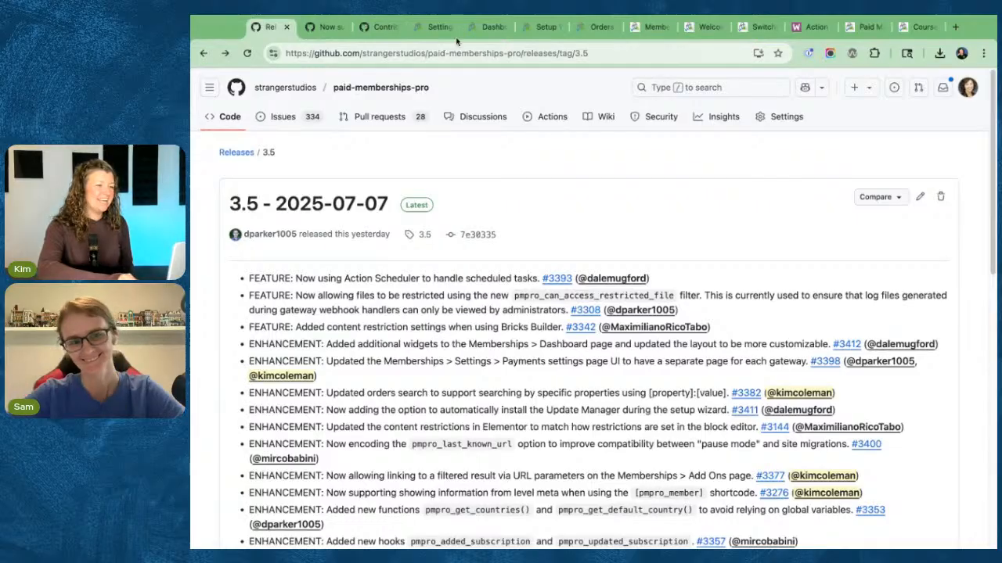
- Look through the other open pages, including the orders list, the Associations Hub and the PMPro 2.10 update post
left_click(479, 32)
left_click(538, 33)
left_click(599, 33)
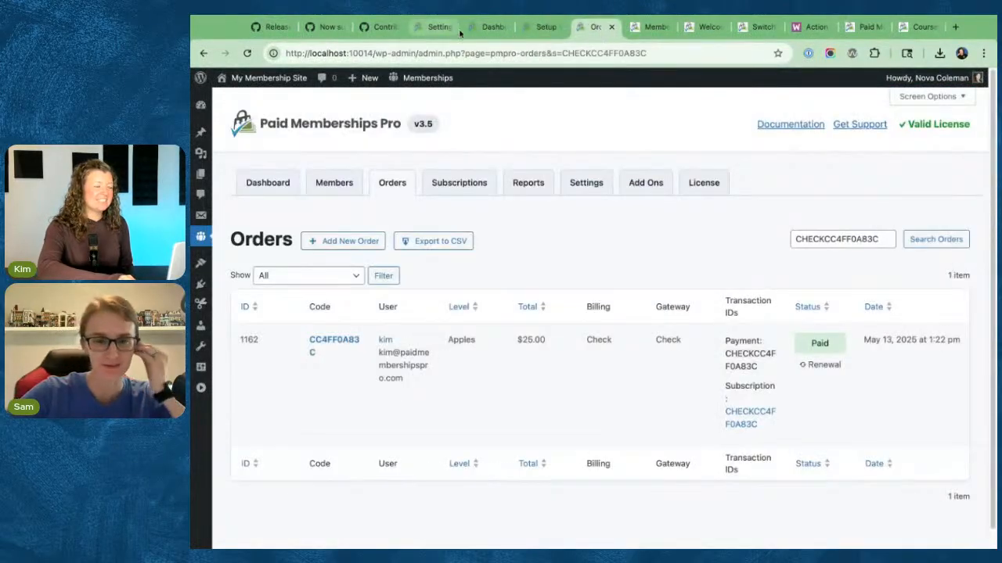
left_click(480, 32)
left_click(702, 33)
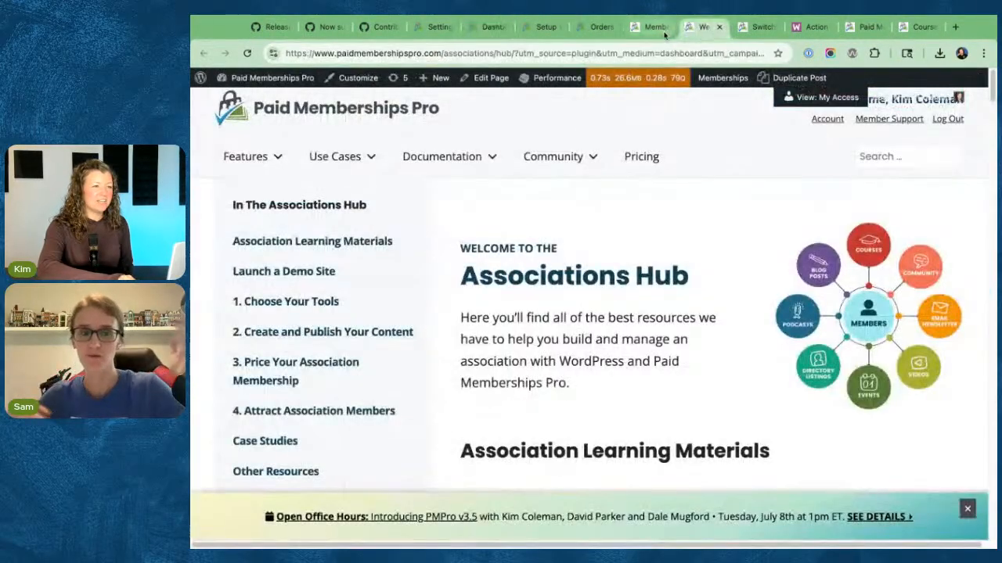
left_click(758, 28)
left_click(812, 28)
left_click(865, 28)
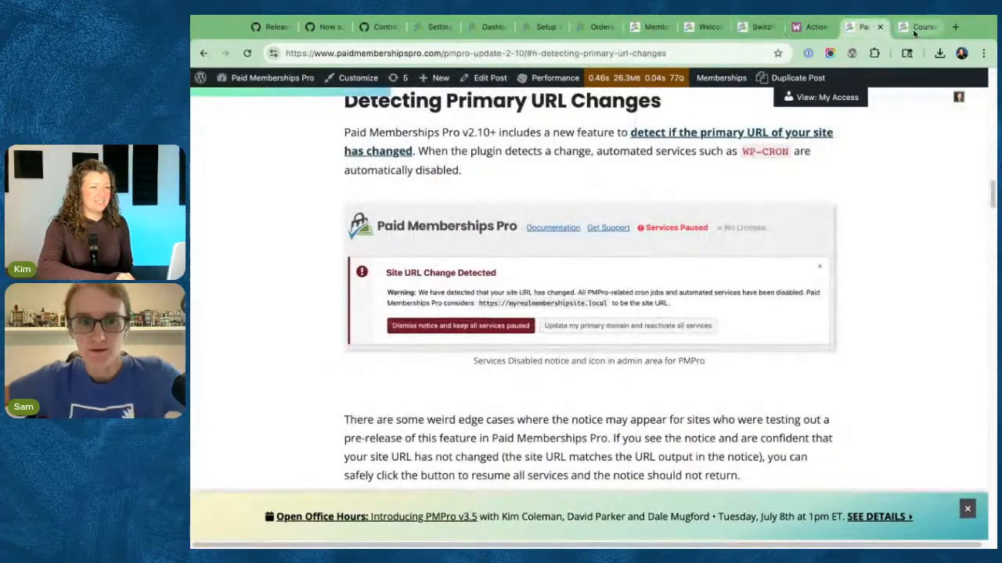
left_click(913, 32)
- Replace the Bricks settings page with the update post at paidmembershipspro.com/pmpro-update-3-5/
left_click(433, 30)
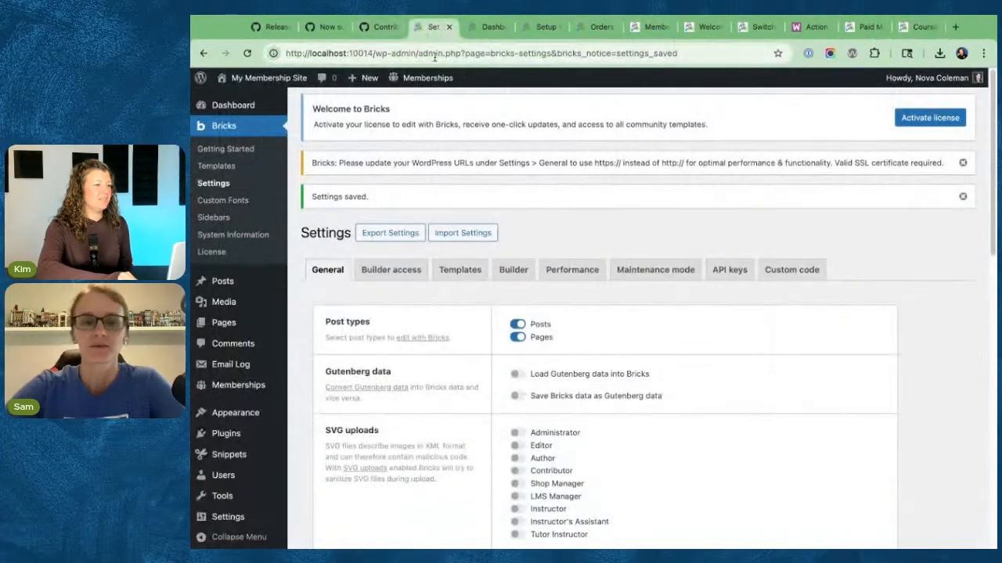
left_click(380, 54)
type("paid")
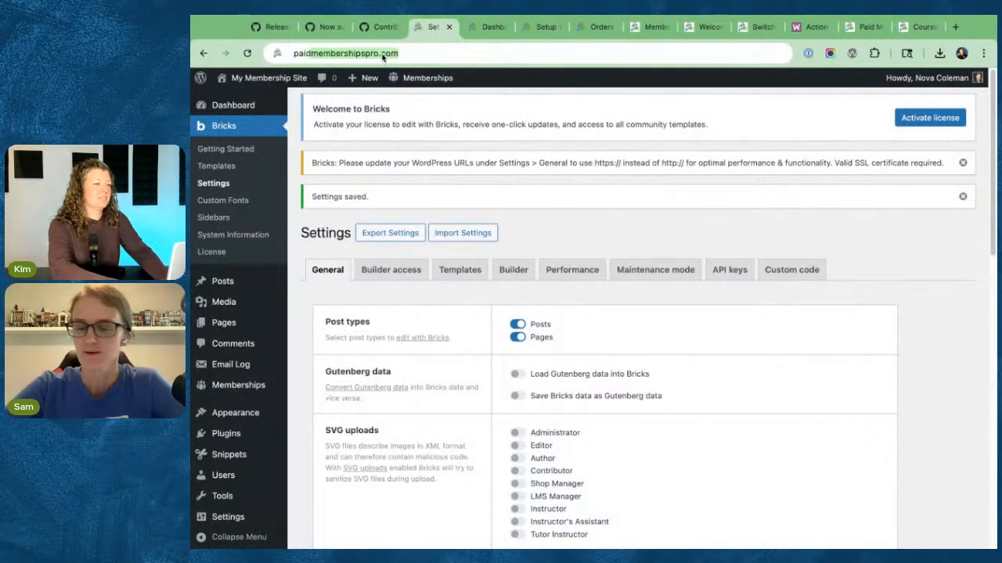
key("Right")
type("/pmpro-")
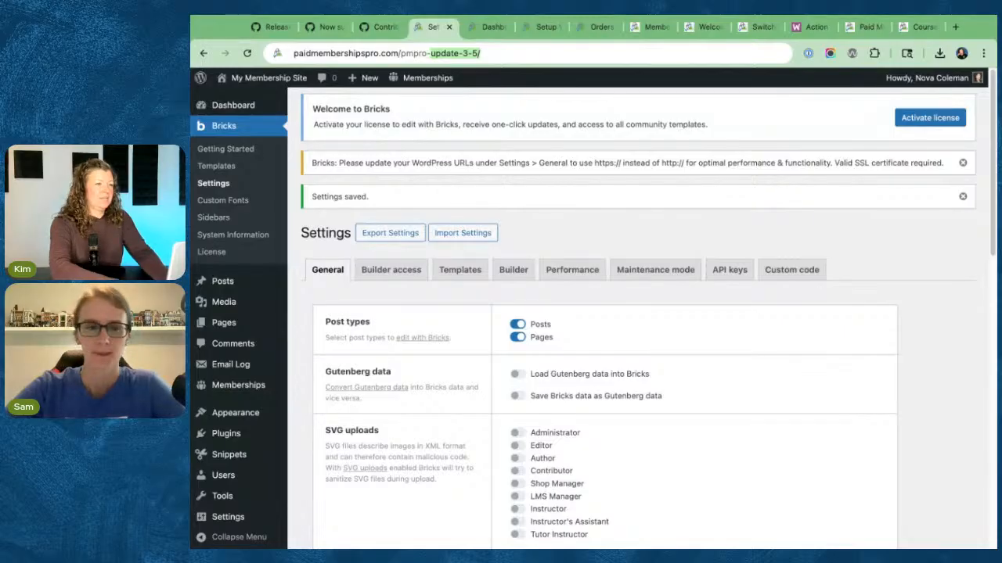
key("Return")
- Examine the PMPro v3.5 update post, including the Changes to Stripe Application Fees section and the changelog
scroll(321, 188, "down", 20)
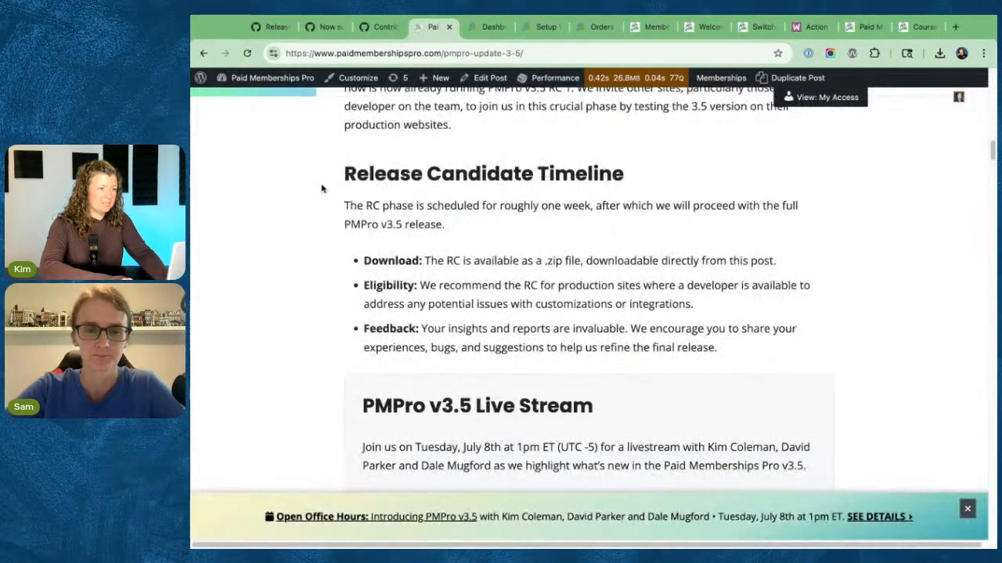
scroll(321, 188, "down", 20)
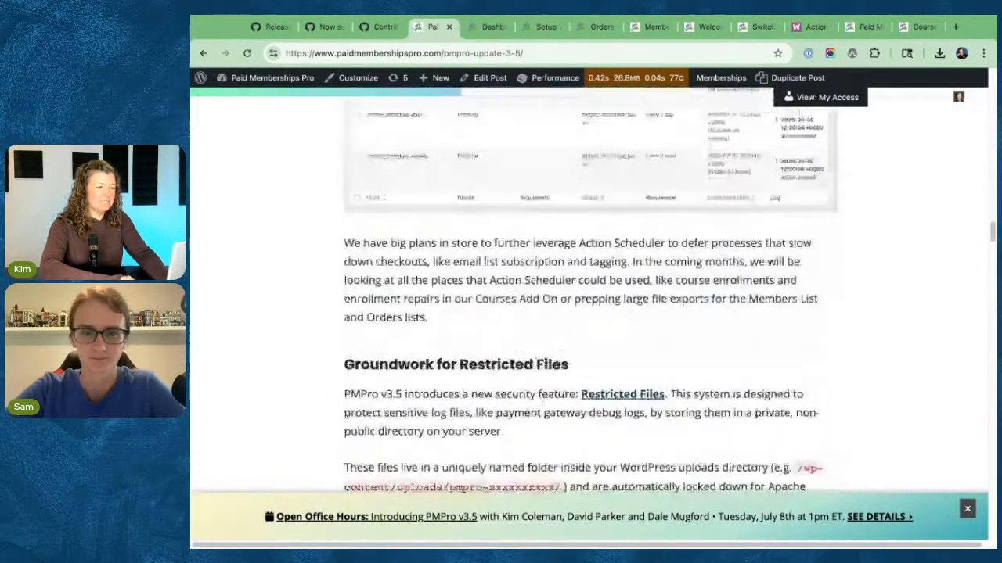
scroll(587, 297, "down", 20)
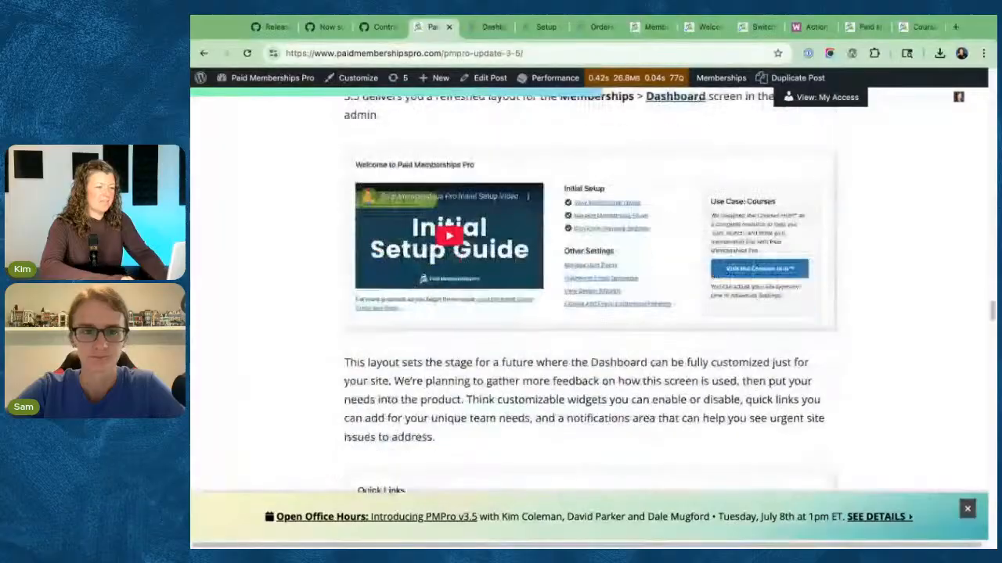
scroll(587, 297, "down", 15)
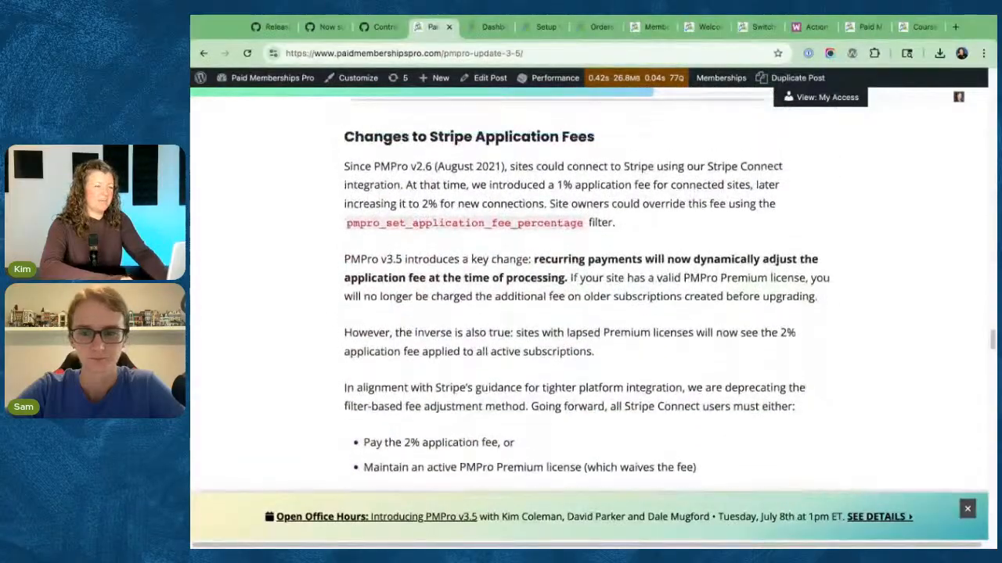
scroll(587, 297, "down", 5)
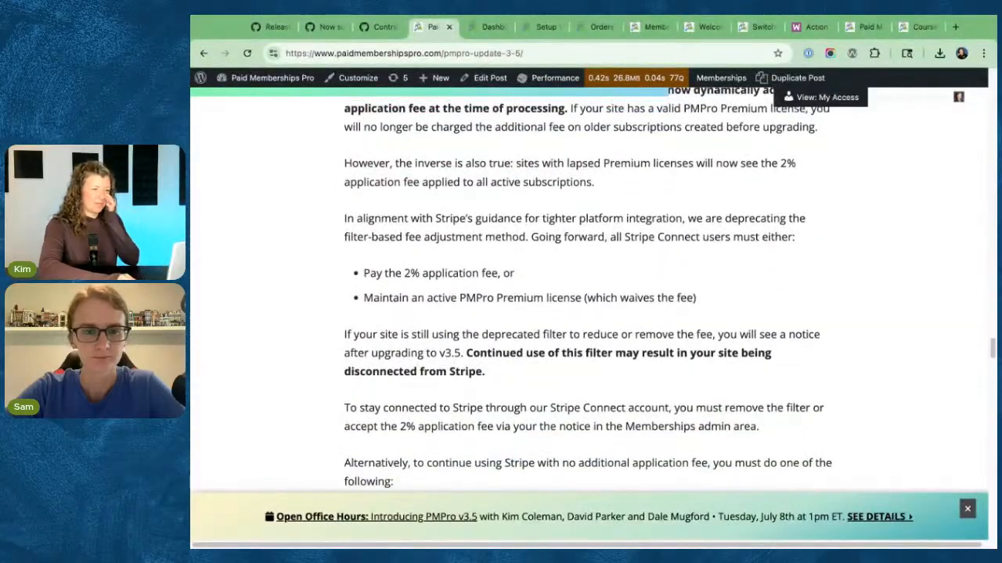
scroll(311, 183, "up", 5)
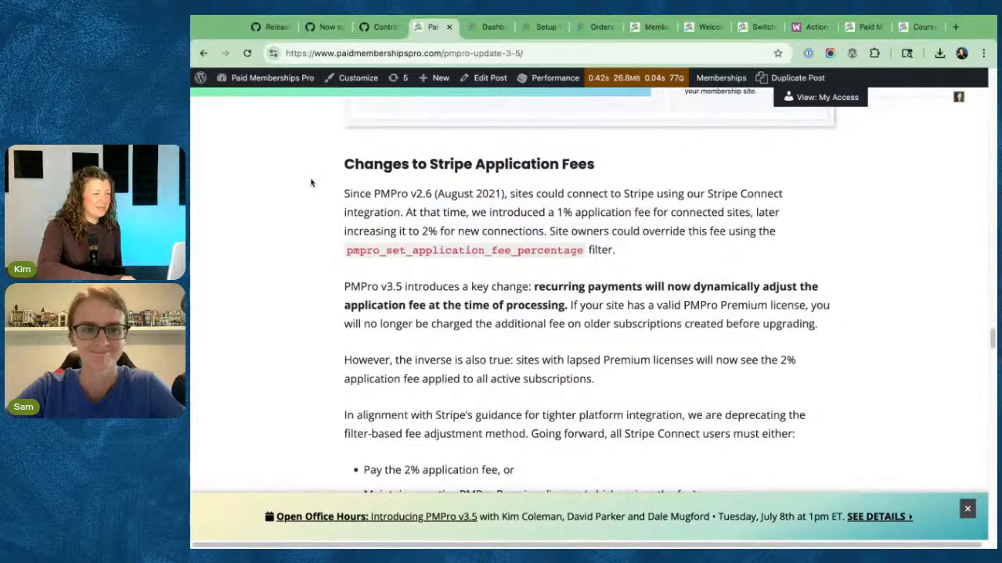
scroll(310, 182, "down", 20)
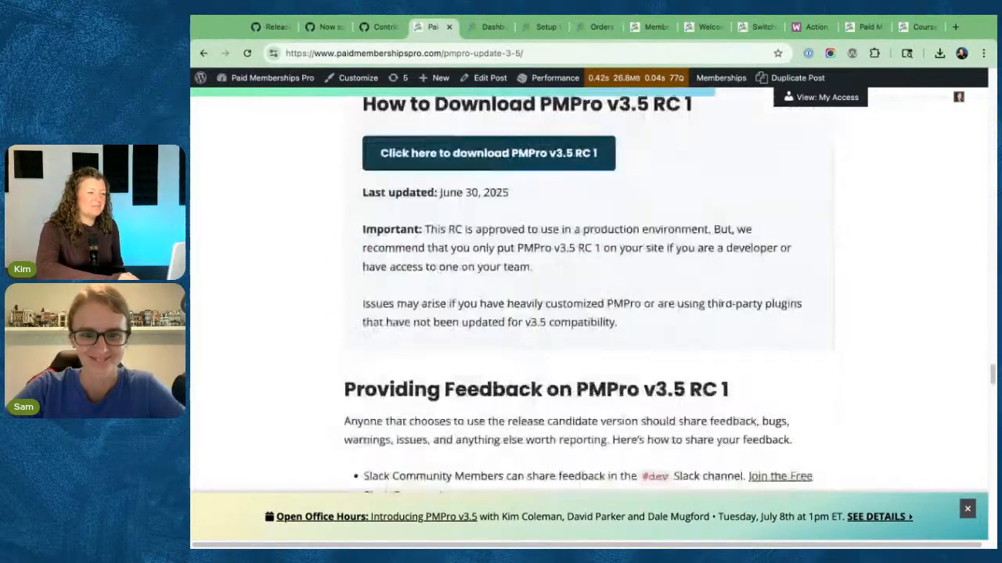
scroll(304, 139, "down", 5)
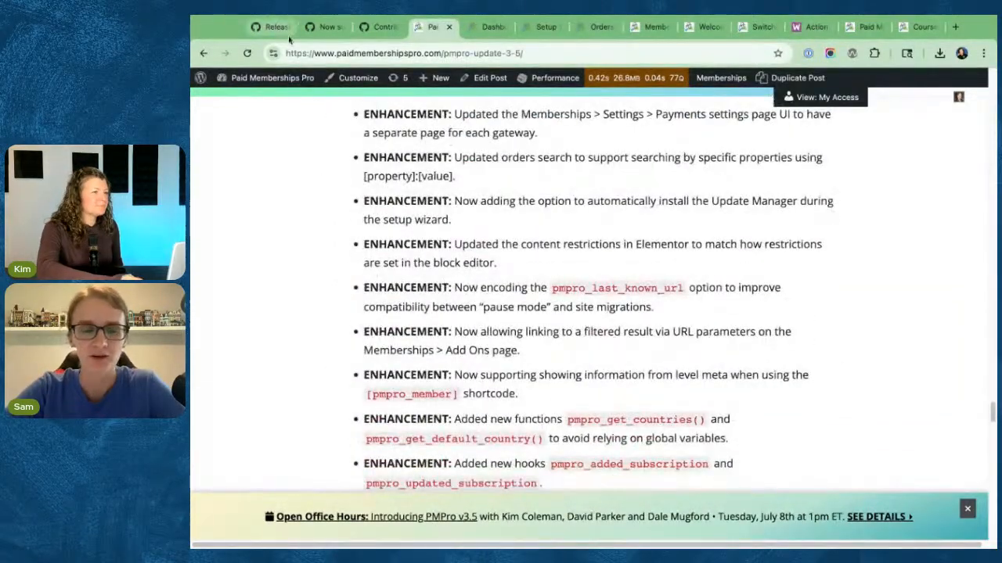
scroll(329, 157, "up", 8)
scroll(351, 165, "up", 20)
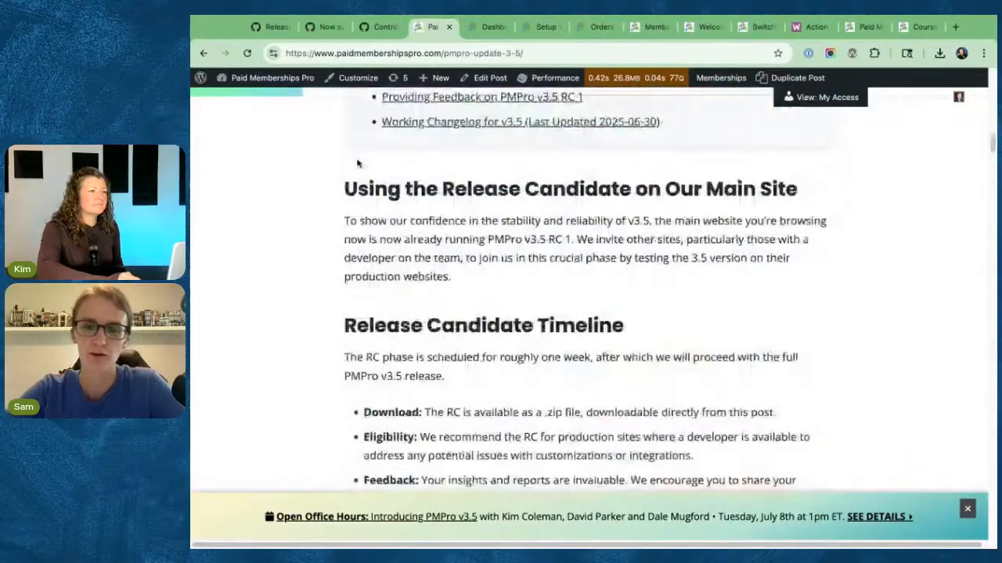
left_click_drag(444, 55, 532, 56)
type("live")
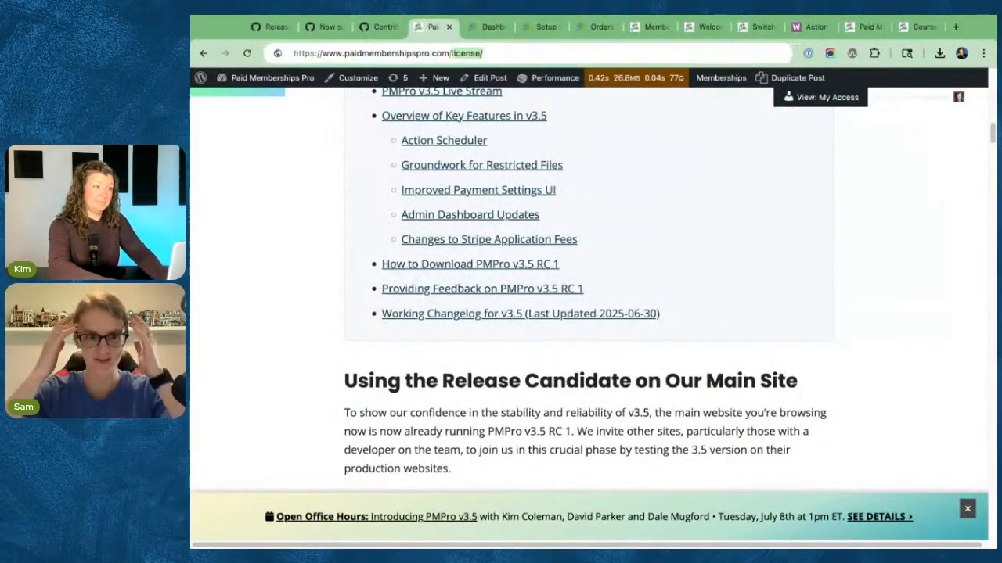
key("Return")
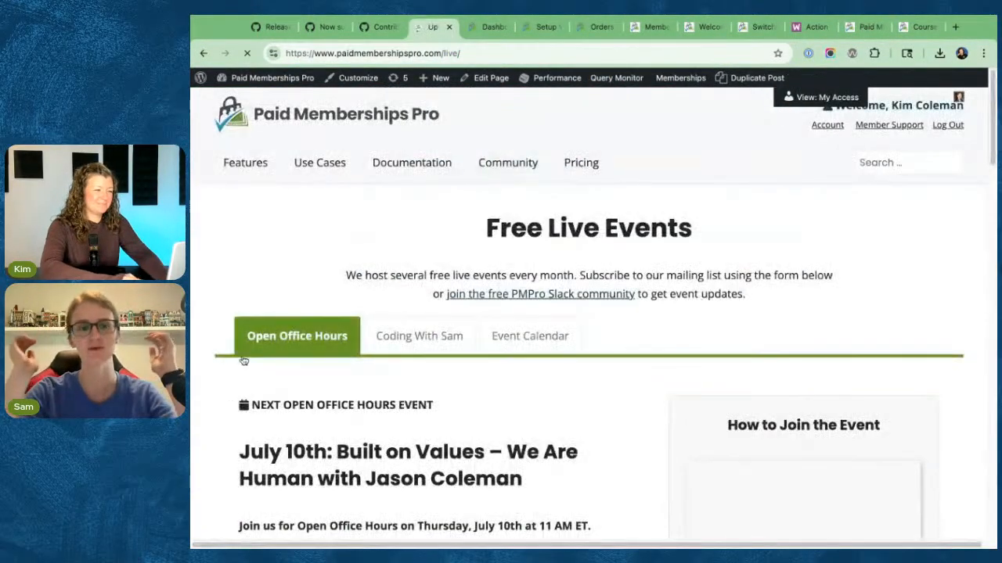
scroll(272, 331, "down", 4)
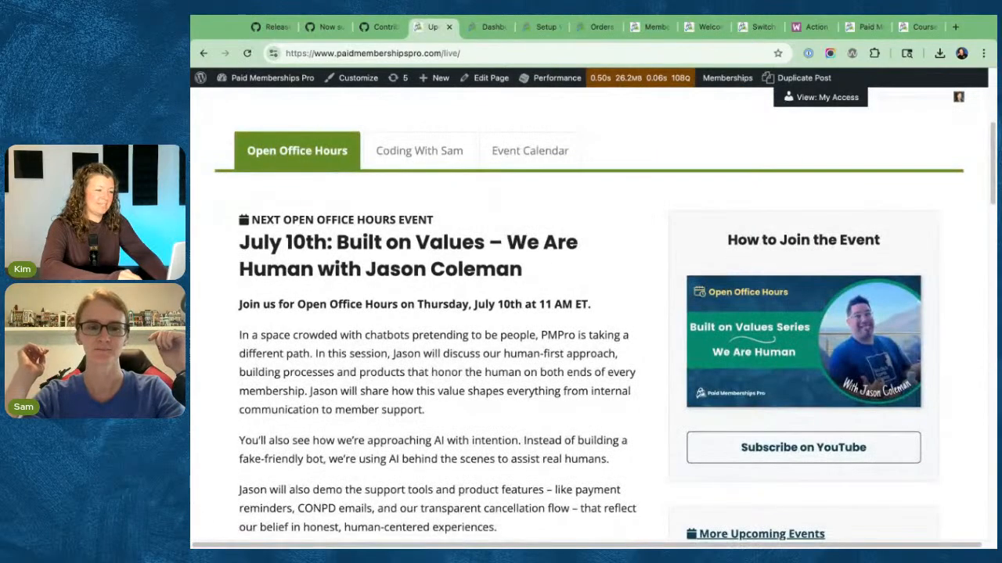
- Read the description of the July 10th Built on Values Open Office Hours event
left_click_drag(194, 548, 154, 549)
scroll(228, 345, "down", 1)
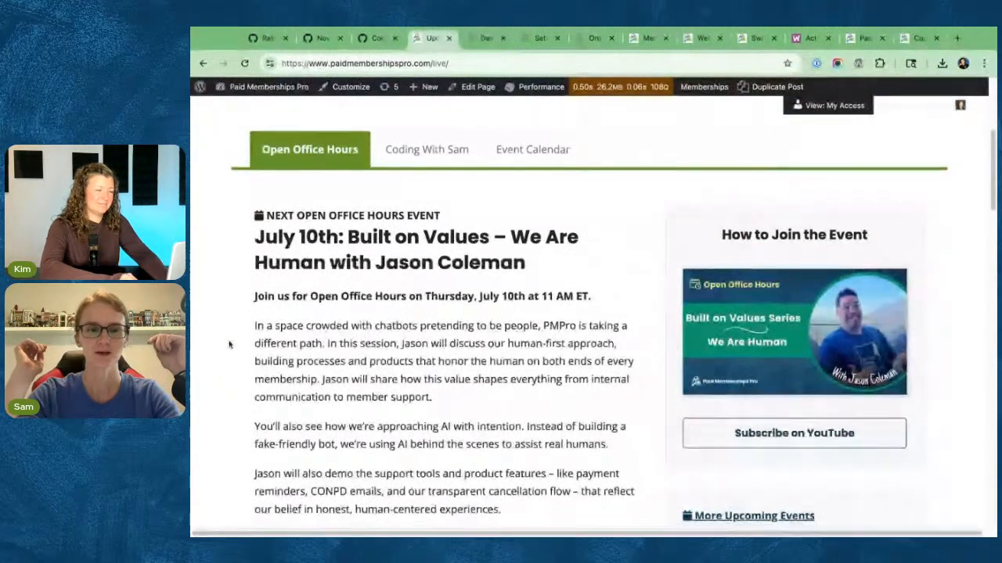
scroll(230, 345, "down", 1)
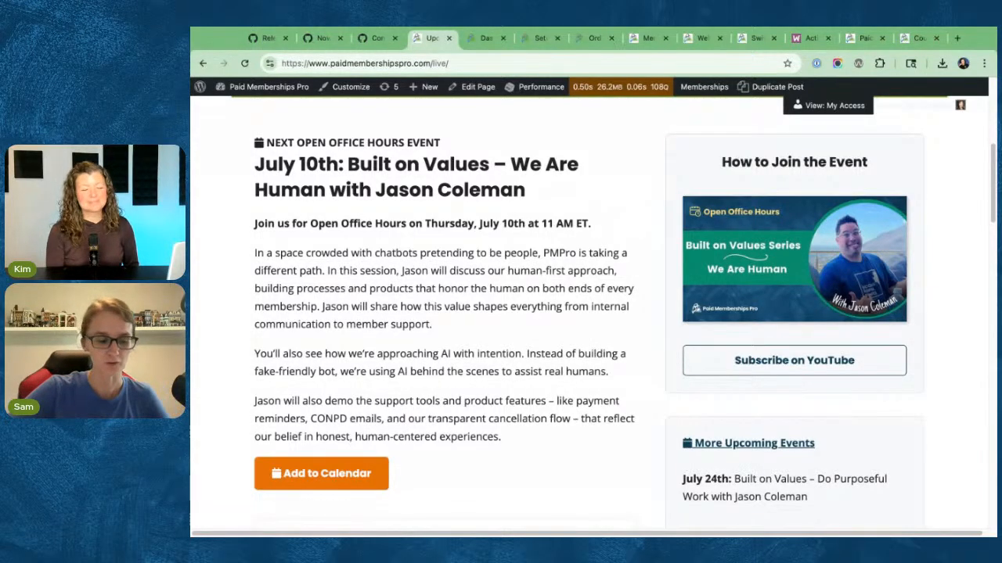
- Show the Event Calendar on the Free Live Events page and view the July 2025 schedule
scroll(517, 313, "up", 3)
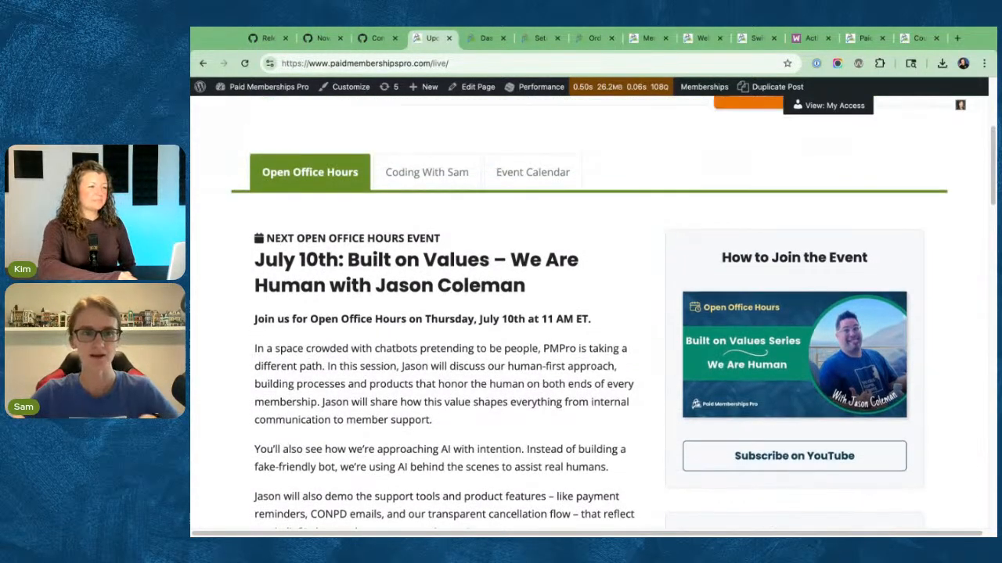
left_click(517, 214)
scroll(488, 418, "down", 2)
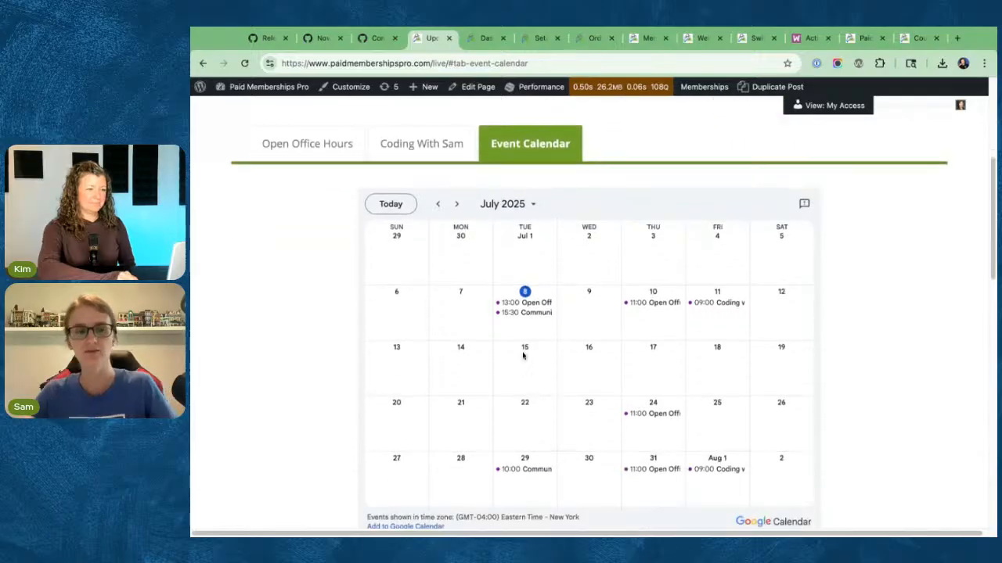
scroll(647, 305, "down", 1)
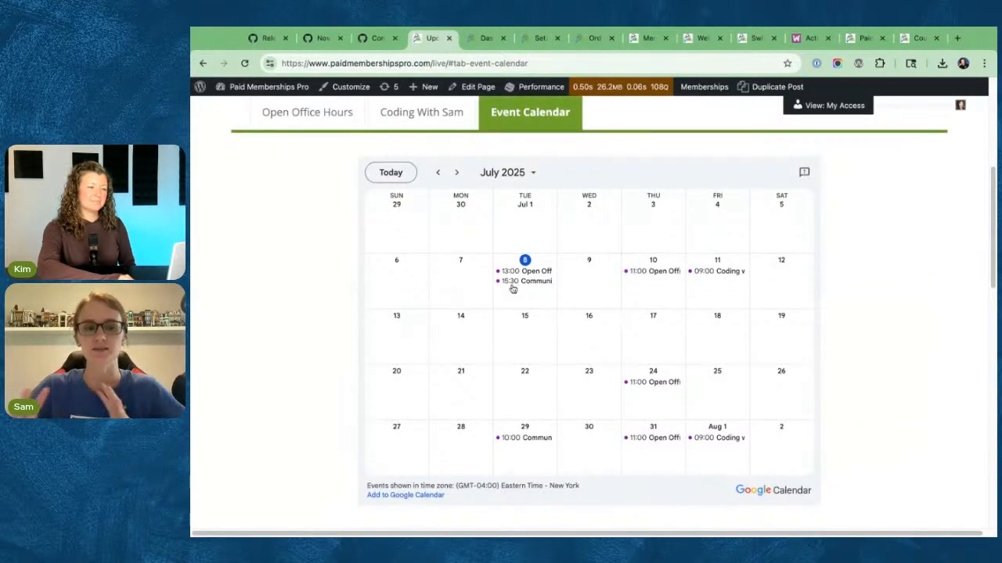
- Return to the Open Office Hours section and review the July 10th event details
left_click(290, 119)
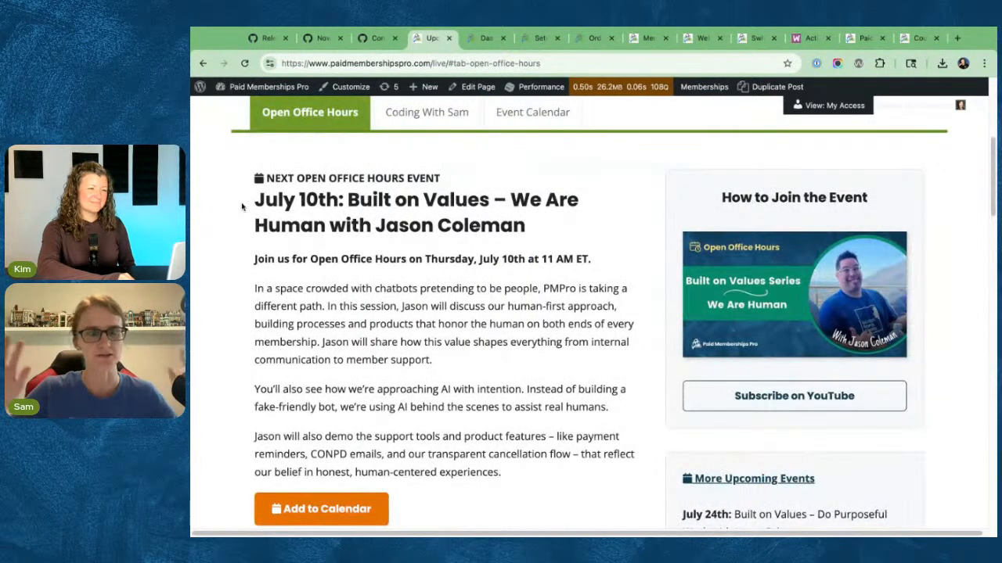
scroll(241, 219, "down", 1)
scroll(239, 231, "down", 1)
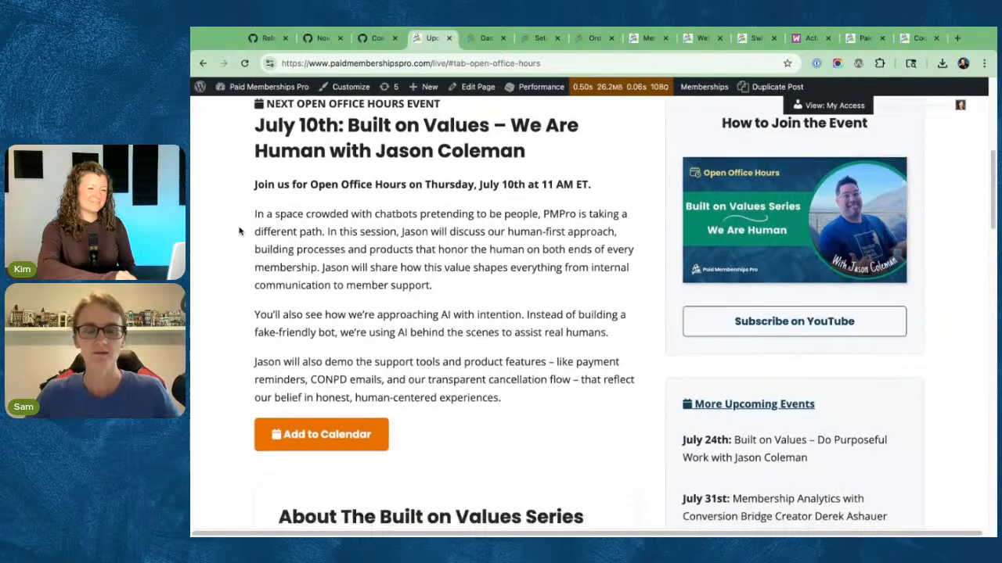
scroll(239, 231, "up", 1)
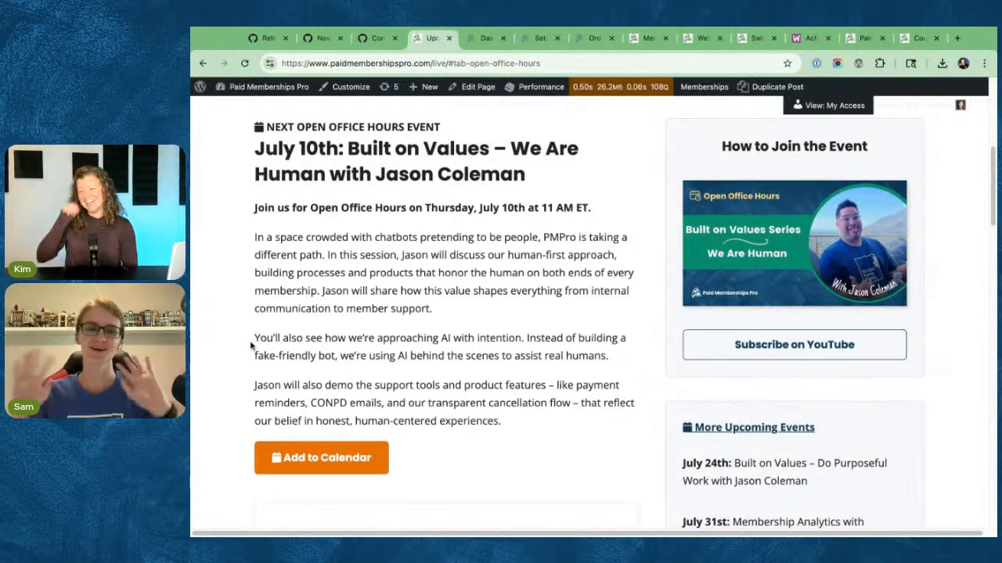
scroll(250, 345, "up", 1)
scroll(250, 345, "down", 1)
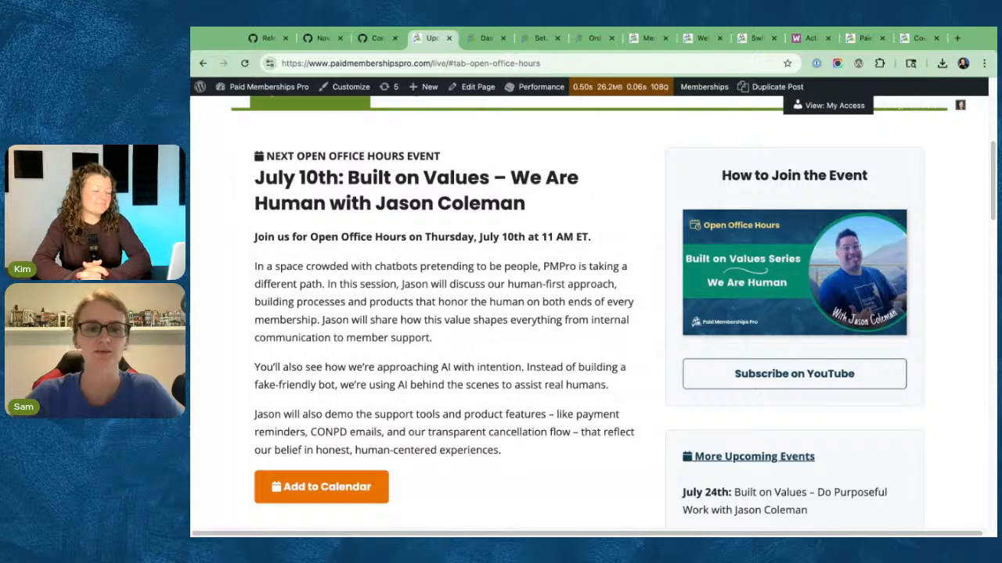
- Examine the More Upcoming Events list, highlighting the July 24th entry, and the About The Built on Values Series section
scroll(587, 313, "down", 1)
scroll(666, 380, "down", 5)
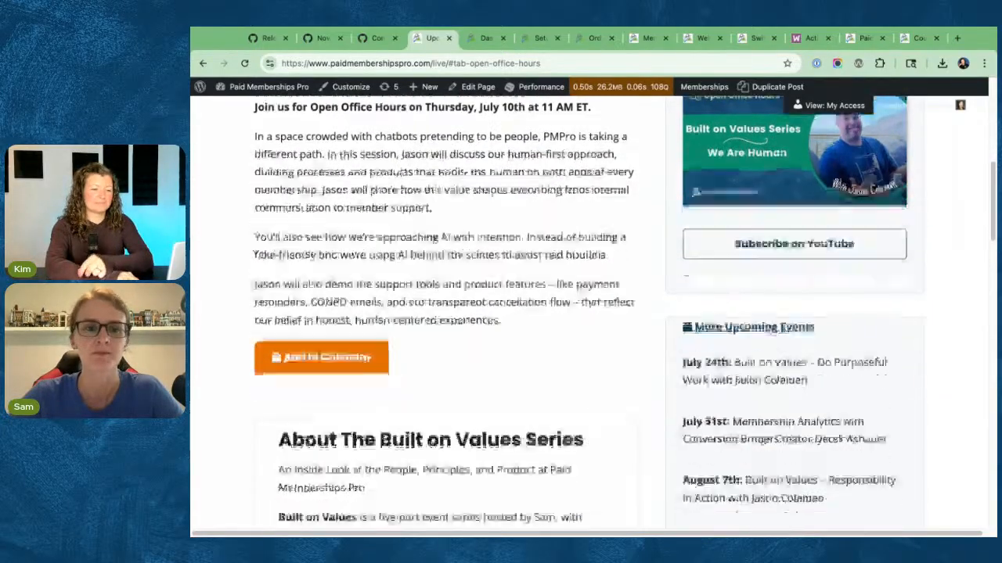
left_click_drag(709, 230, 807, 249)
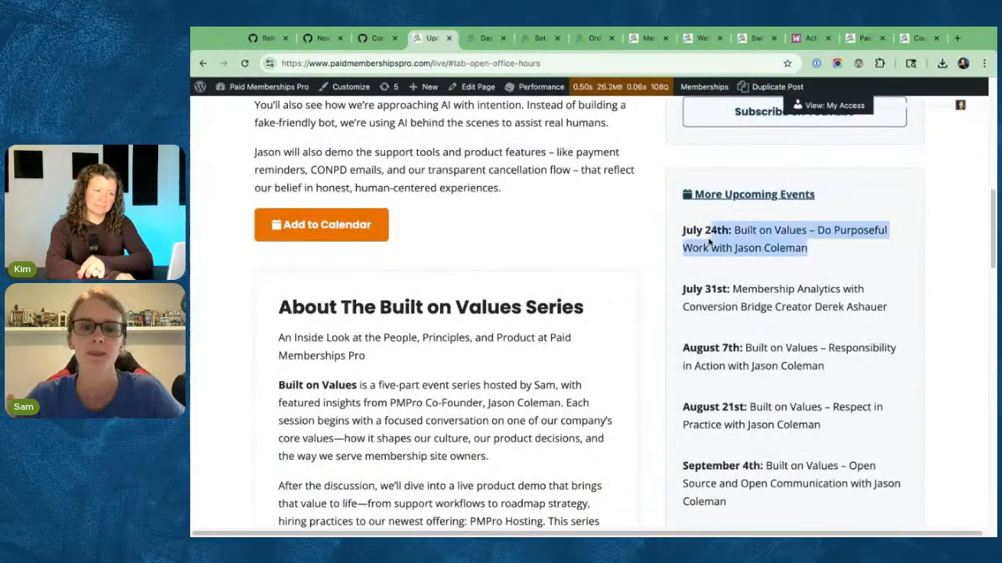
scroll(682, 348, "down", 1)
left_click_drag(682, 292, 809, 393)
left_click(809, 393)
scroll(811, 397, "down", 1)
scroll(811, 397, "down", 1)
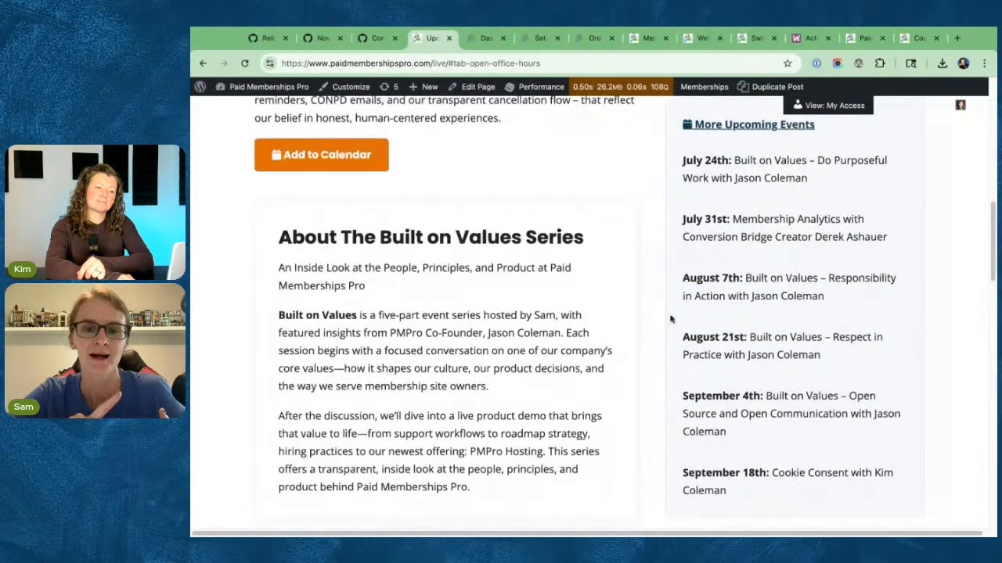
scroll(651, 280, "down", 1)
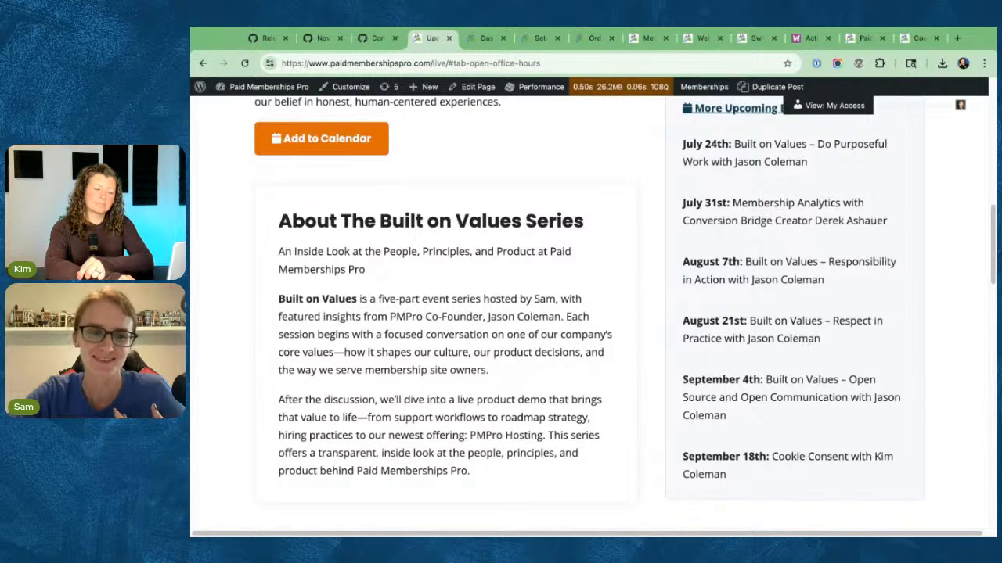
scroll(592, 313, "up", 2)
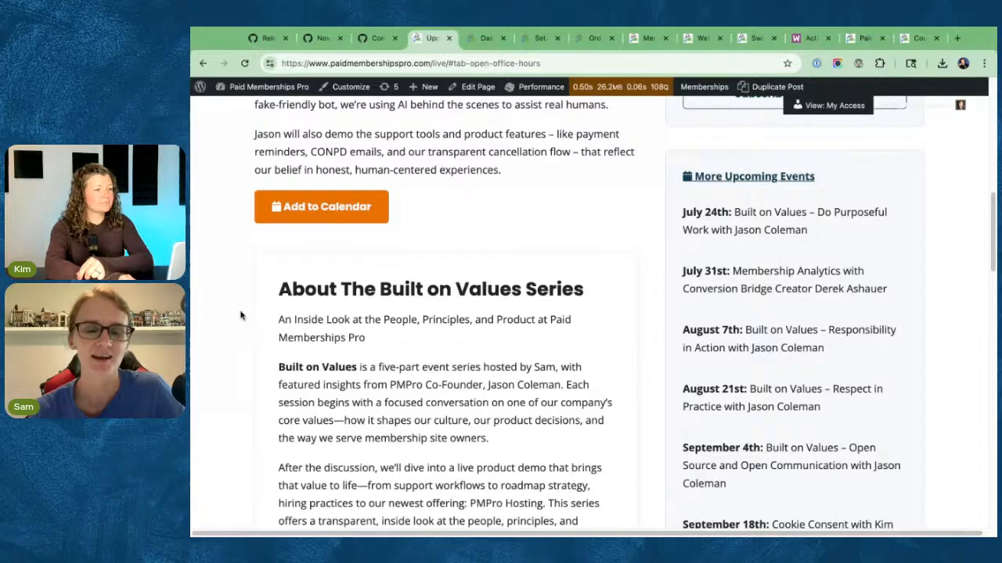
scroll(242, 316, "down", 3)
scroll(241, 315, "up", 5)
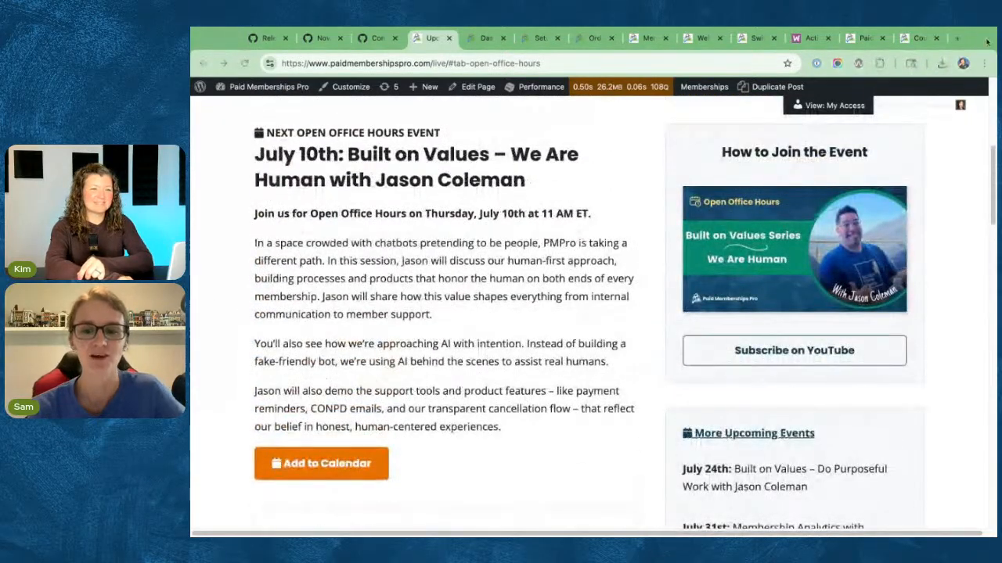
- Show the Coding With Sam section and read the details of its next event
scroll(304, 421, "up", 5)
left_click(422, 436)
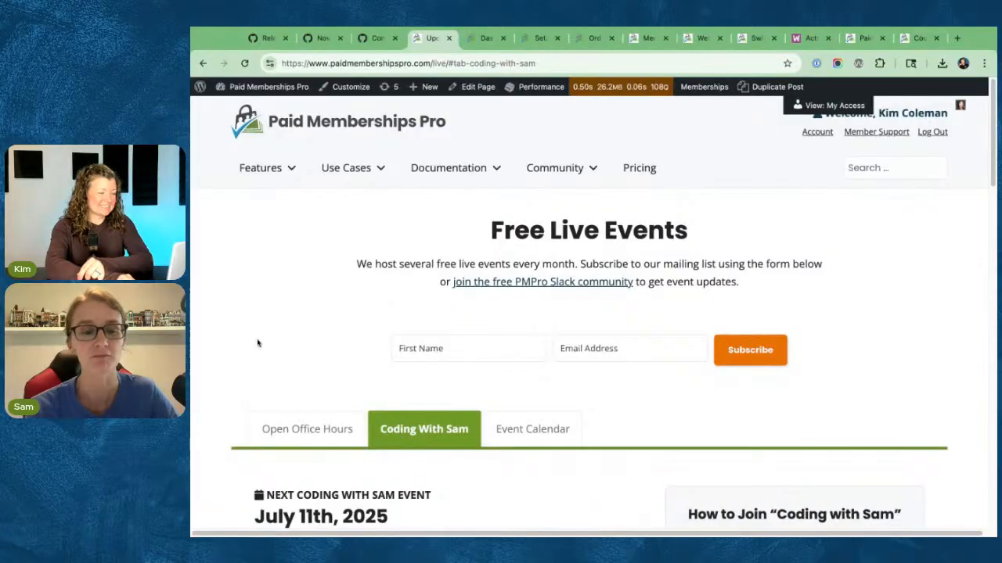
scroll(257, 342, "down", 5)
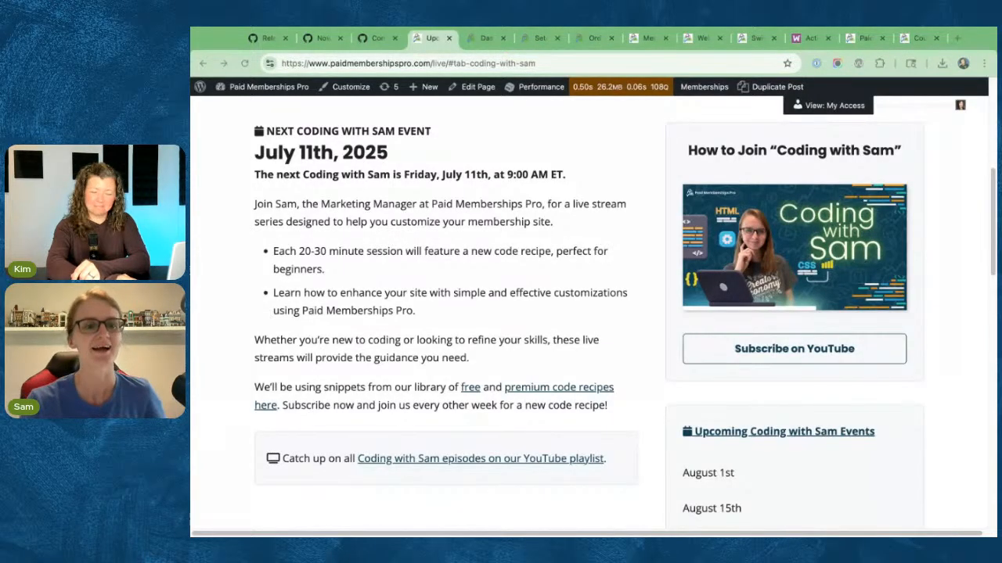
left_click(974, 31)
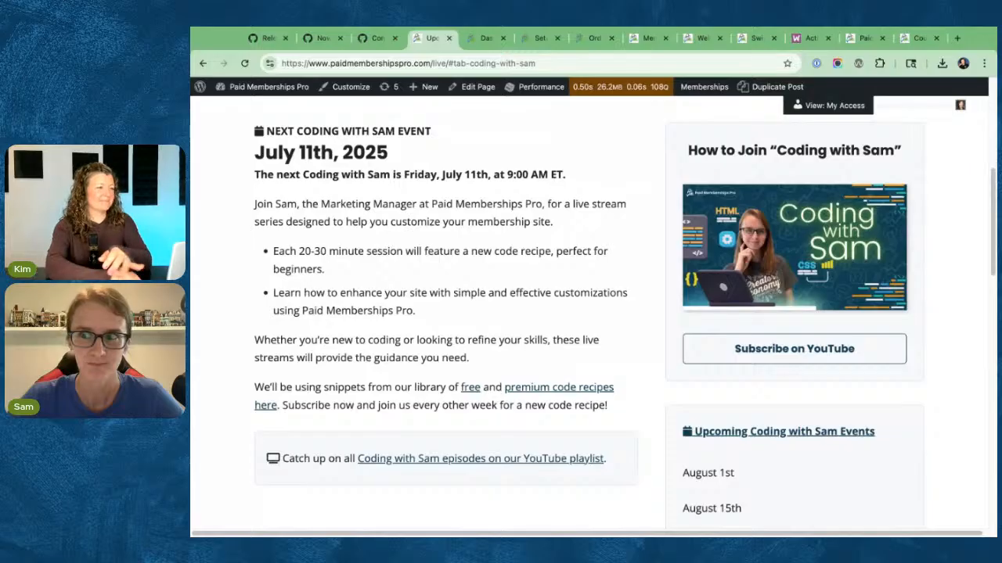
- Review the July 2025 Event Calendar again, ending on the Open Office Hours section
scroll(516, 235, "up", 3)
left_click(515, 159)
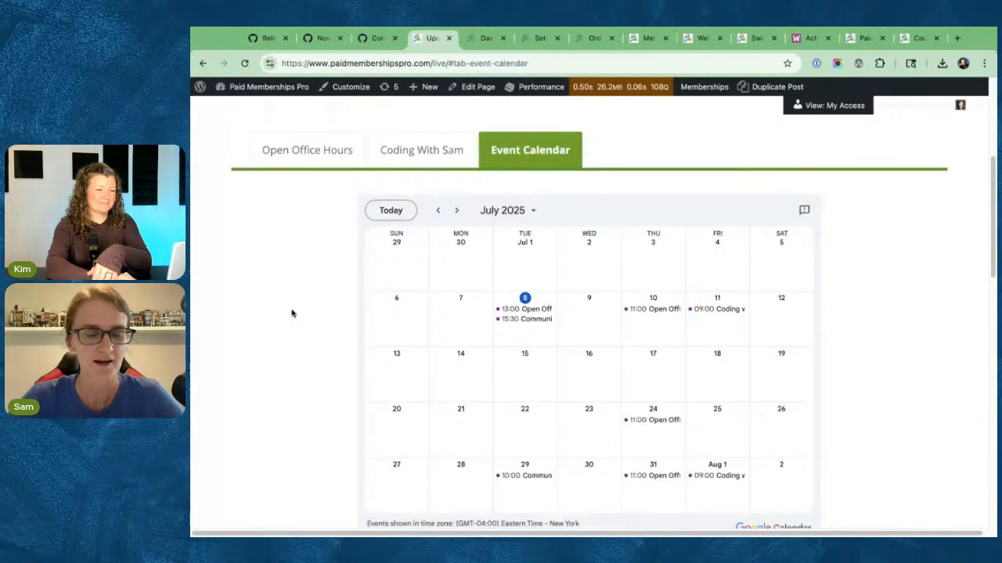
scroll(276, 337, "down", 1)
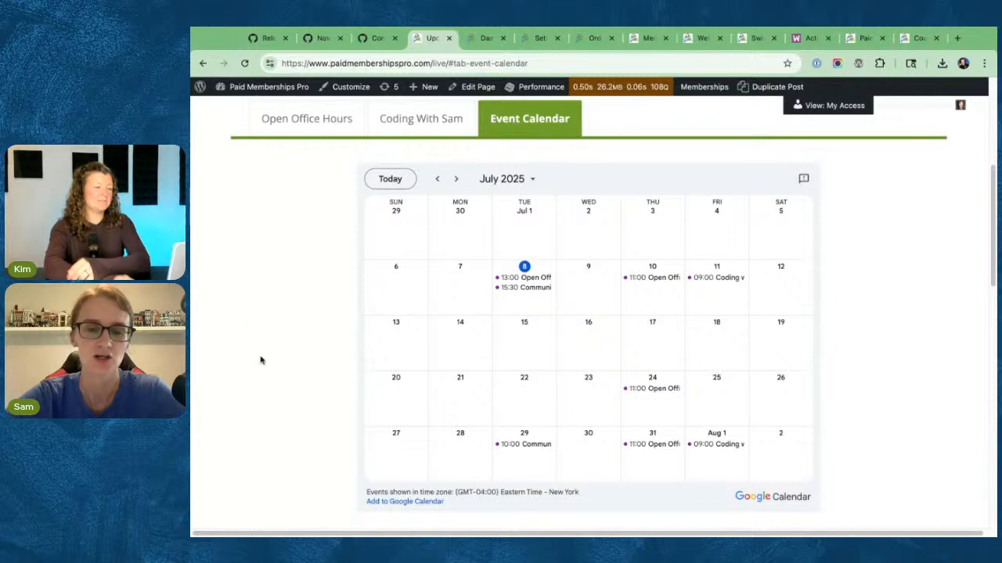
left_click(311, 125)
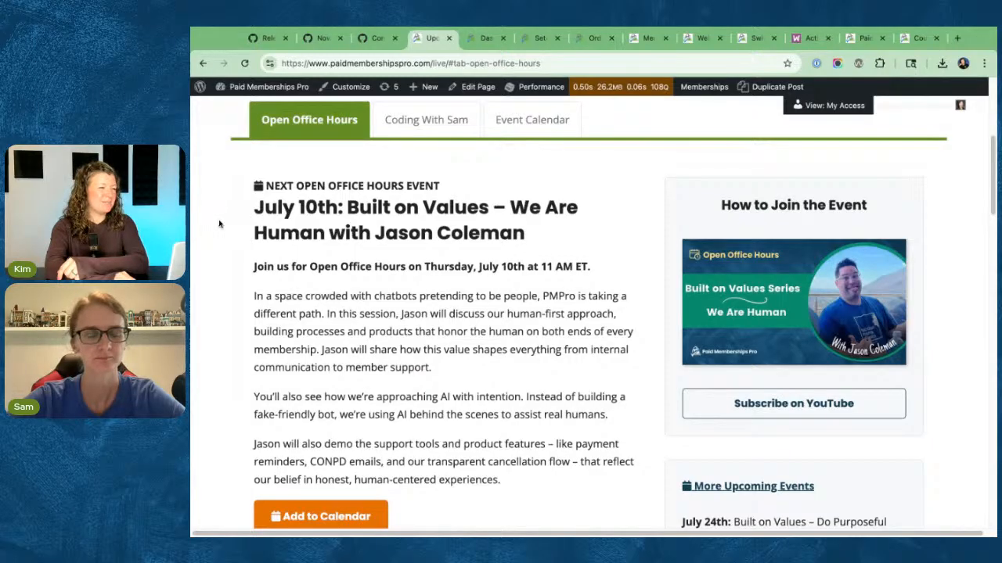
- Go back through the page history to the PMPro 3.5 update post and view its Release Candidate Timeline section
left_click(201, 63)
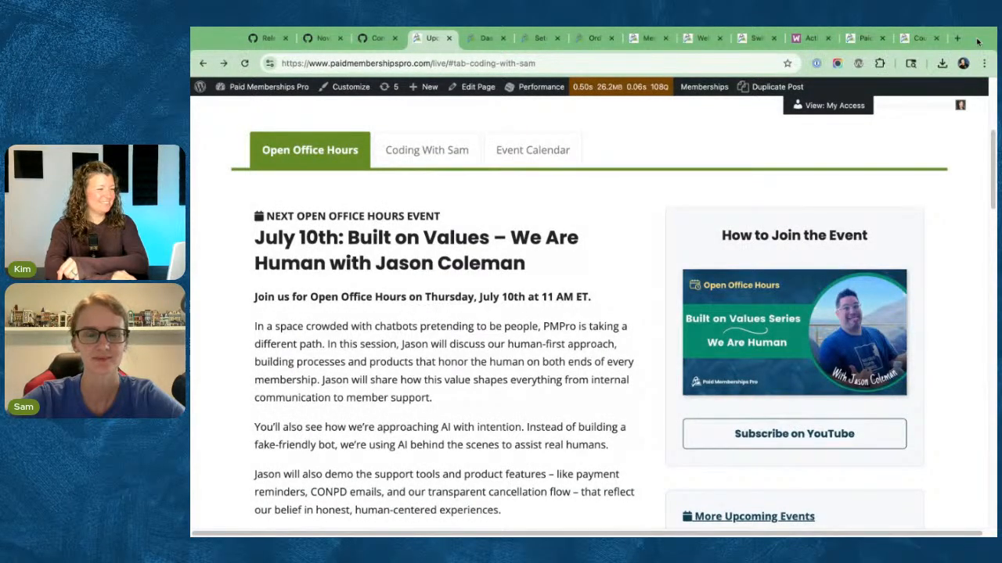
left_click(204, 65)
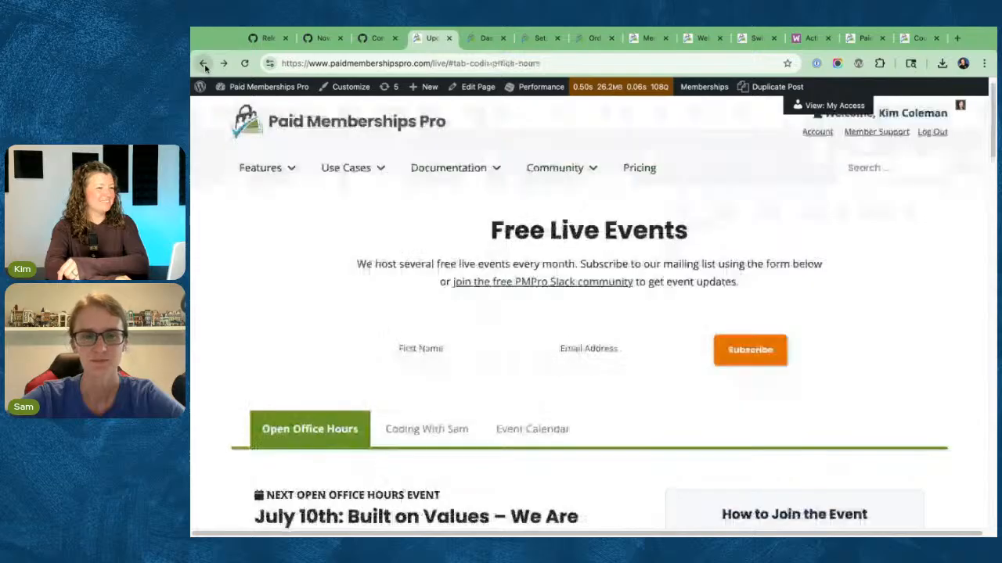
left_click(203, 65)
left_click(204, 65)
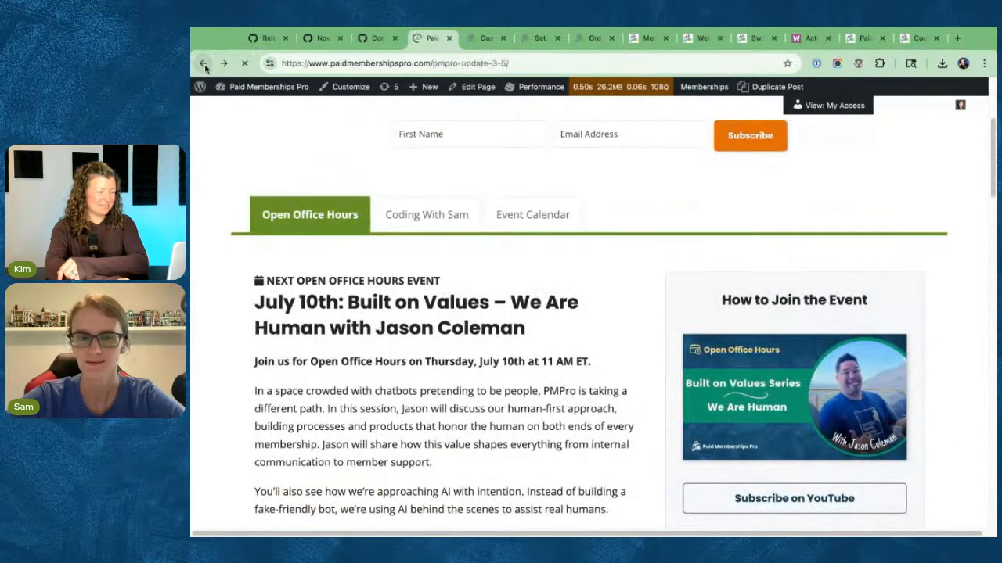
scroll(230, 186, "down", 3)
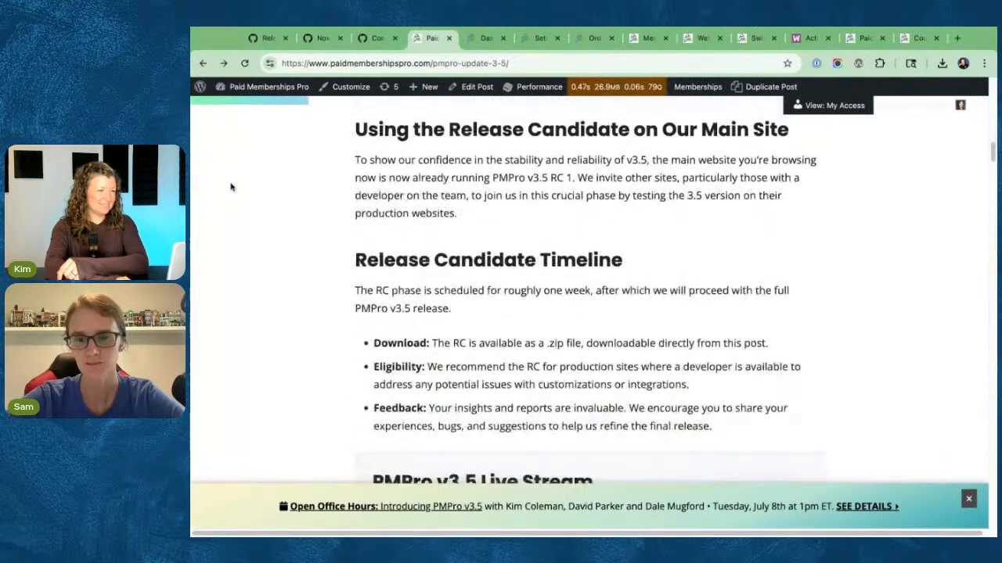